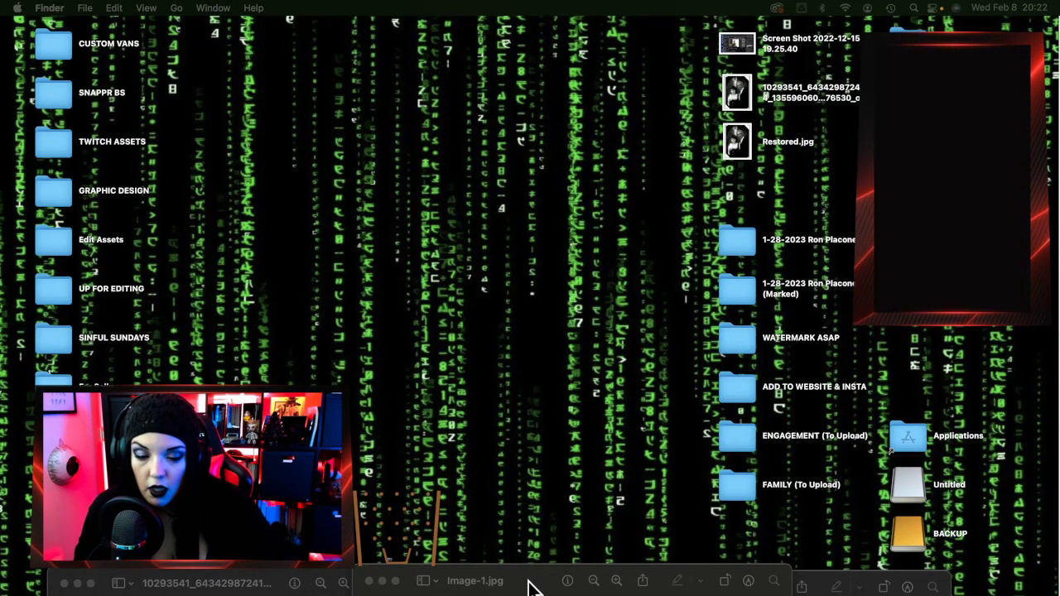
# Bring Image-1.jpg back into view and open the pexels astronaut stock photo from ASTRO EDITS > MATERIALS
pyautogui.moveTo(530, 586); pyautogui.dragTo(514, 9)
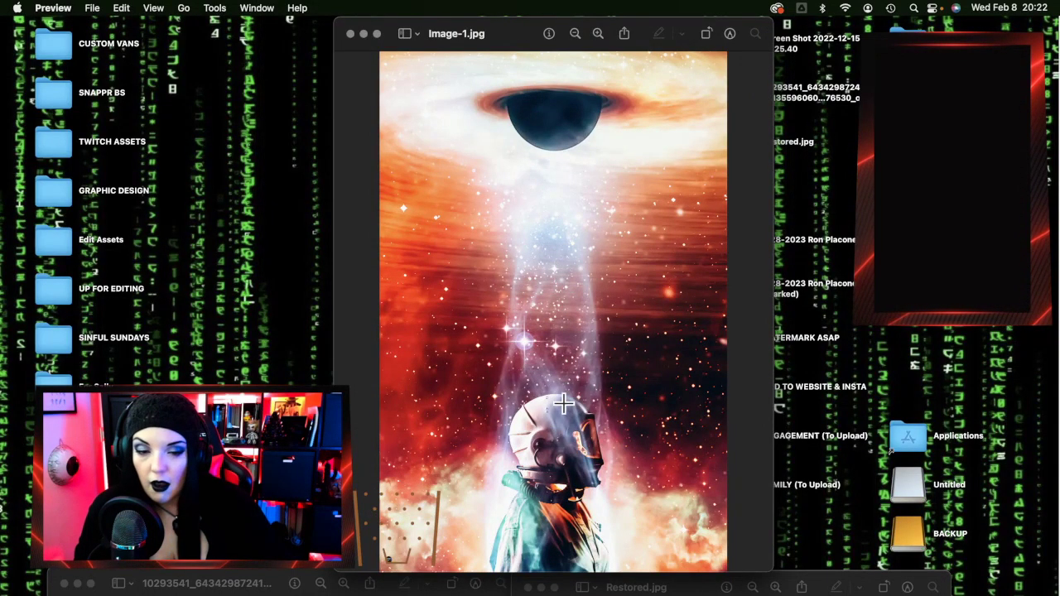
pyautogui.press('super+Tab')
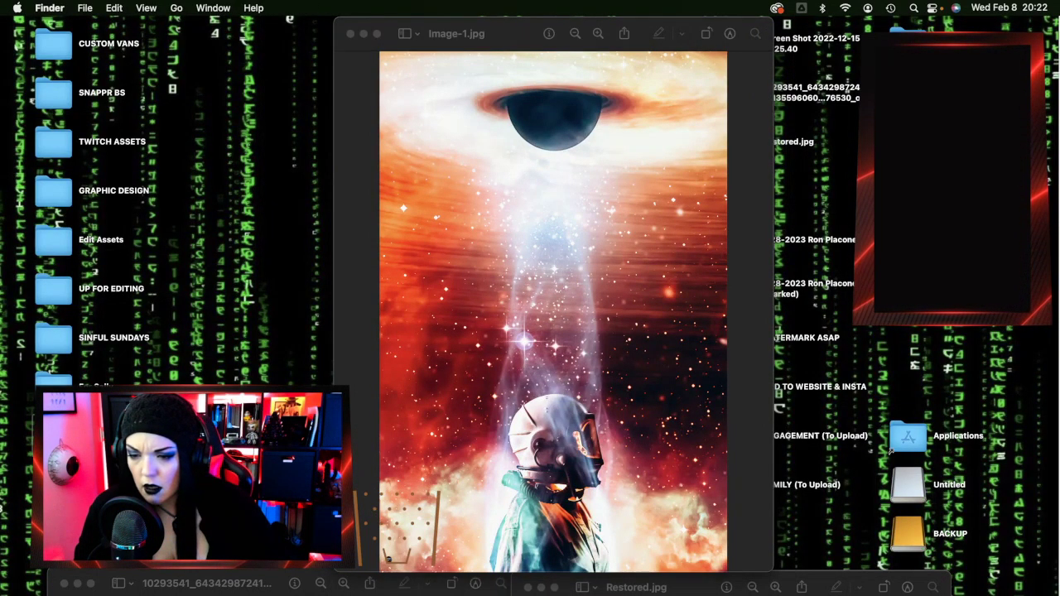
pyautogui.press('super+n')
pyautogui.click(507, 145)
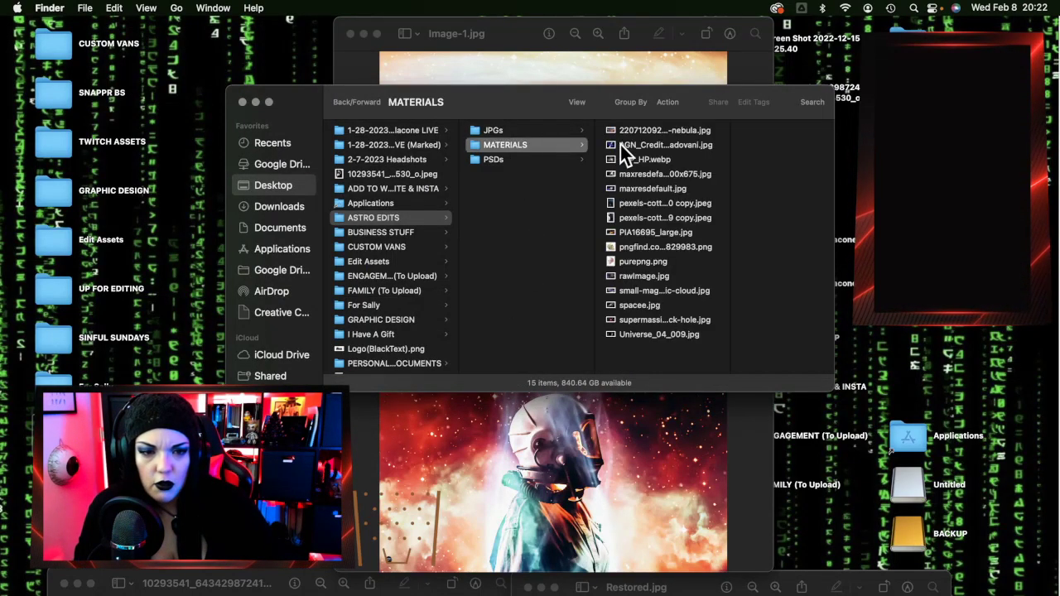
pyautogui.click(676, 217)
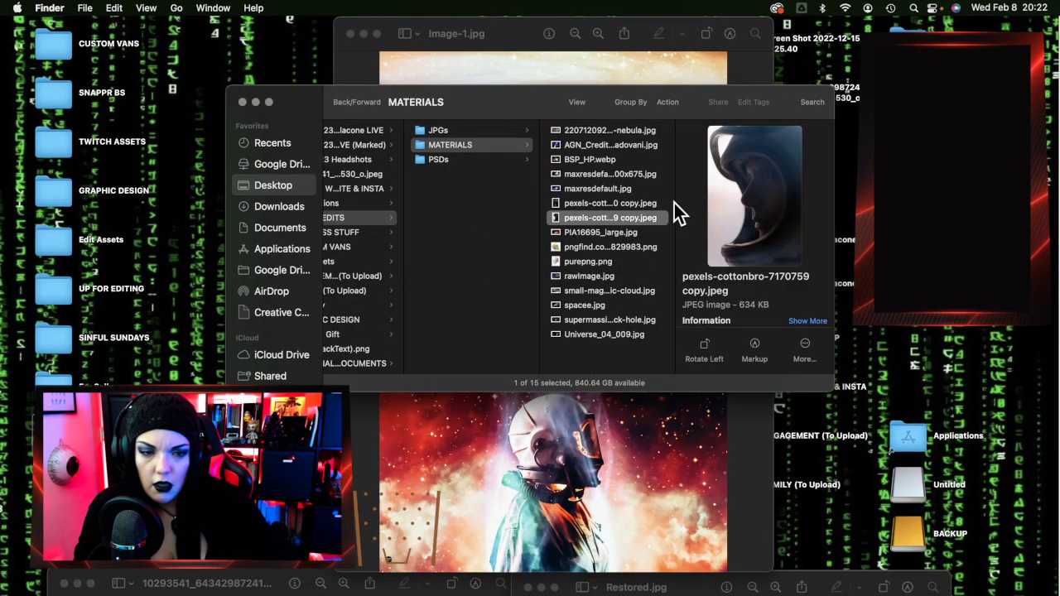
pyautogui.doubleClick(651, 201)
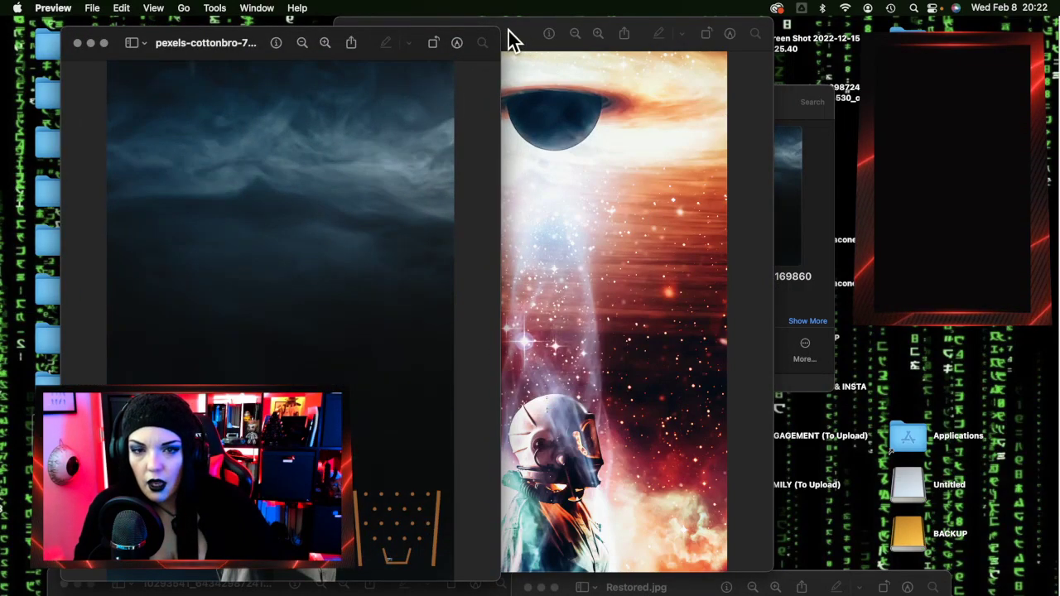
# Overlap Image-1.jpg and the stock photo to compare them, then close both Preview windows
pyautogui.doubleClick(508, 30)
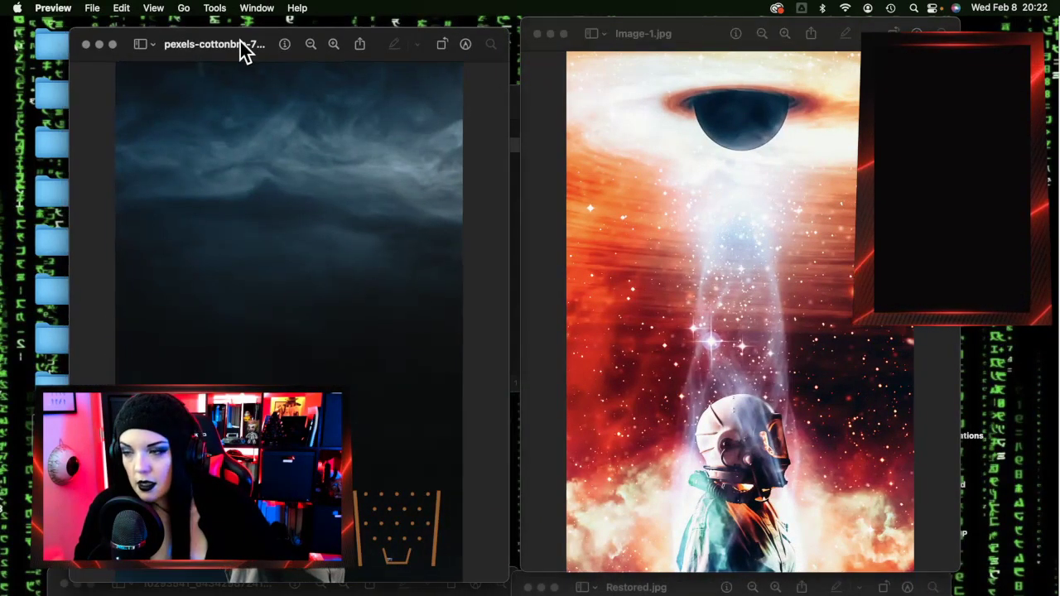
pyautogui.moveTo(244, 44); pyautogui.dragTo(525, 30)
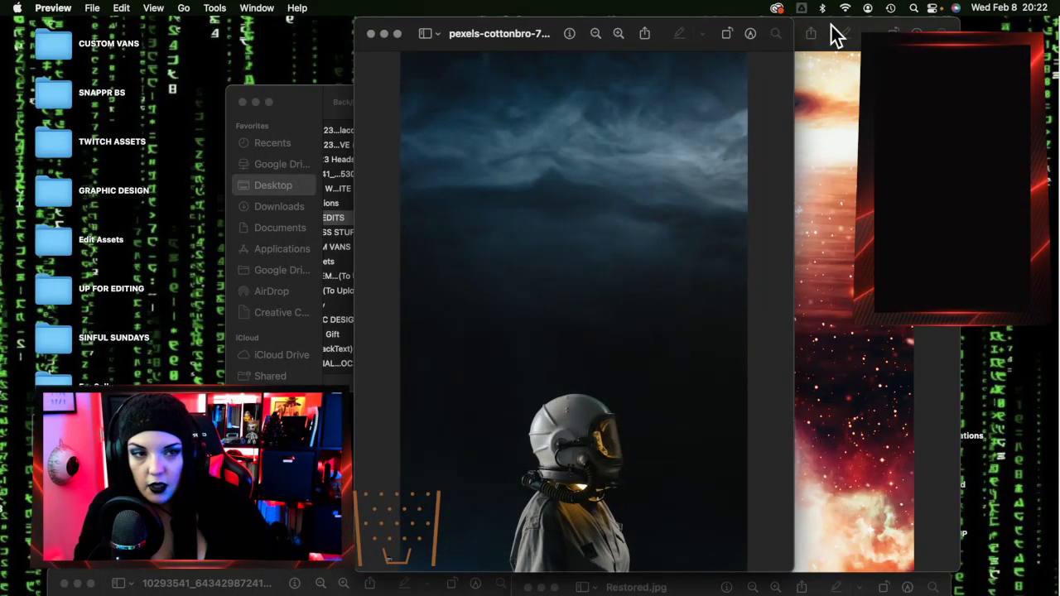
pyautogui.moveTo(831, 25); pyautogui.dragTo(622, 41)
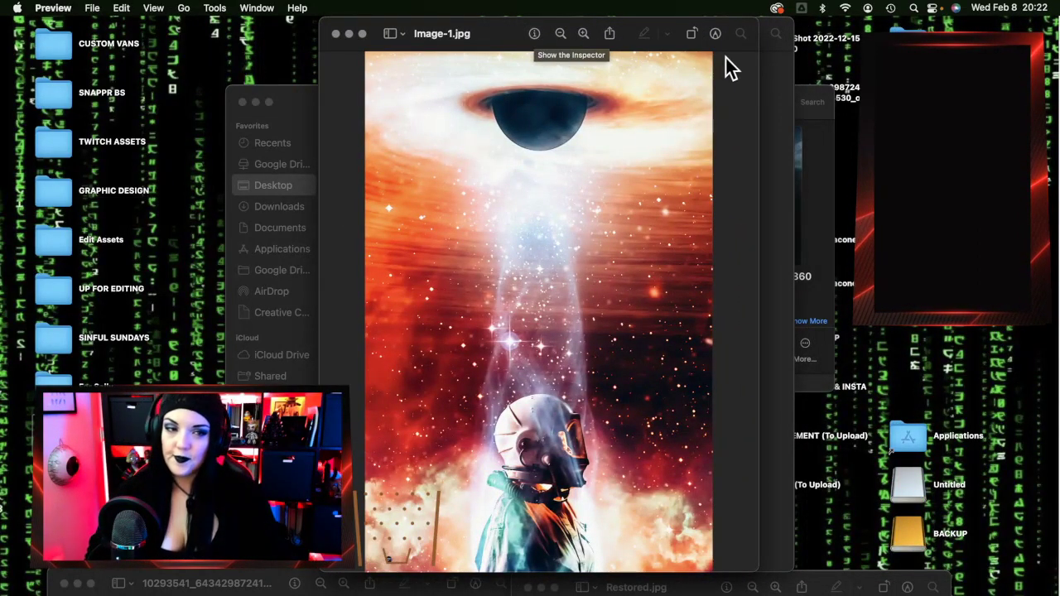
pyautogui.click(781, 54)
pyautogui.click(338, 35)
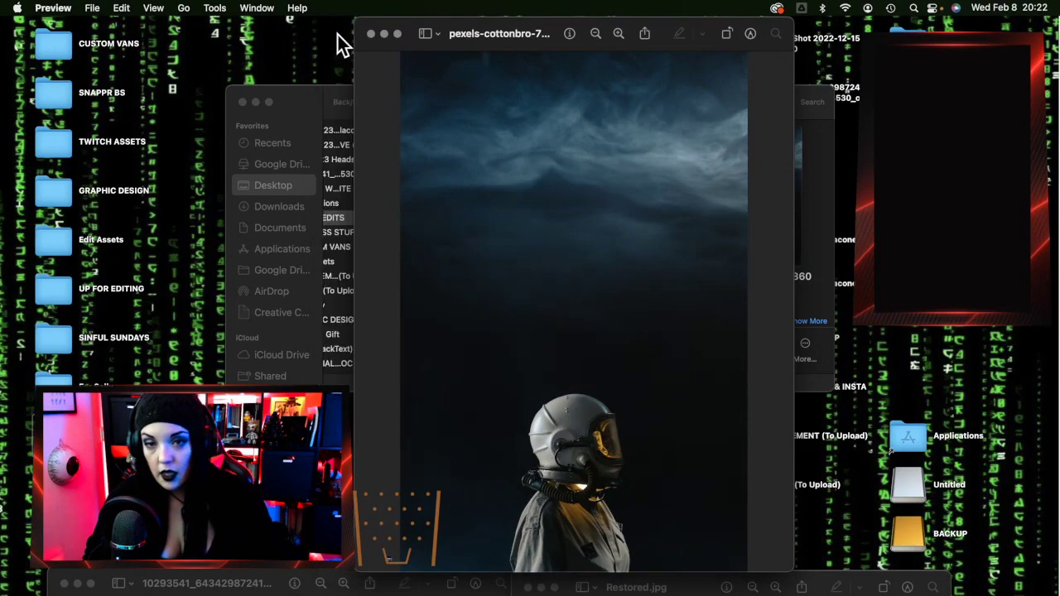
pyautogui.click(372, 34)
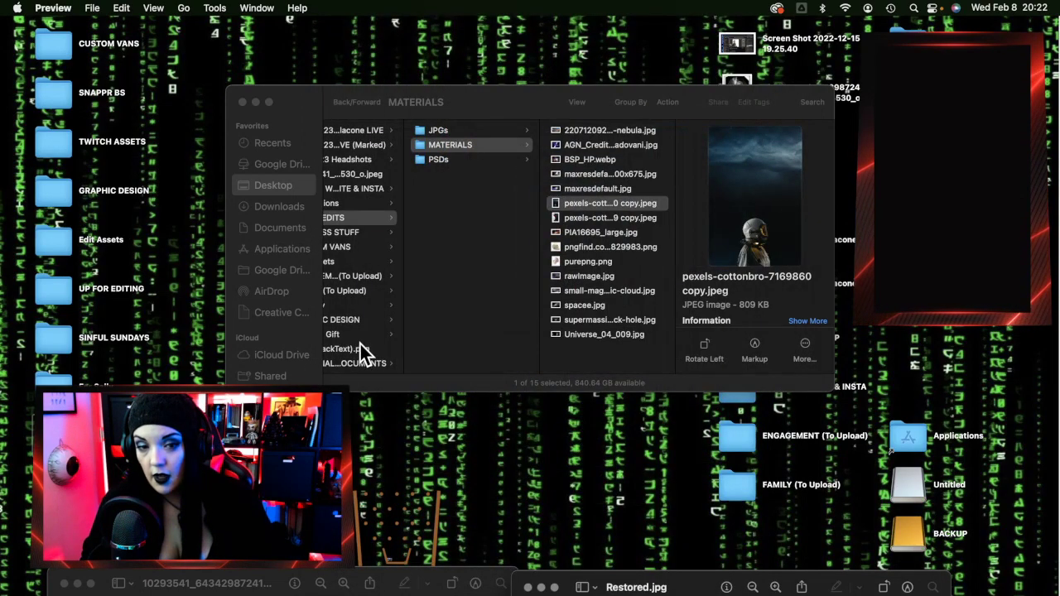
# Close the MATERIALS Finder window so the desktop shows
pyautogui.scroll(-1, 360, 344)
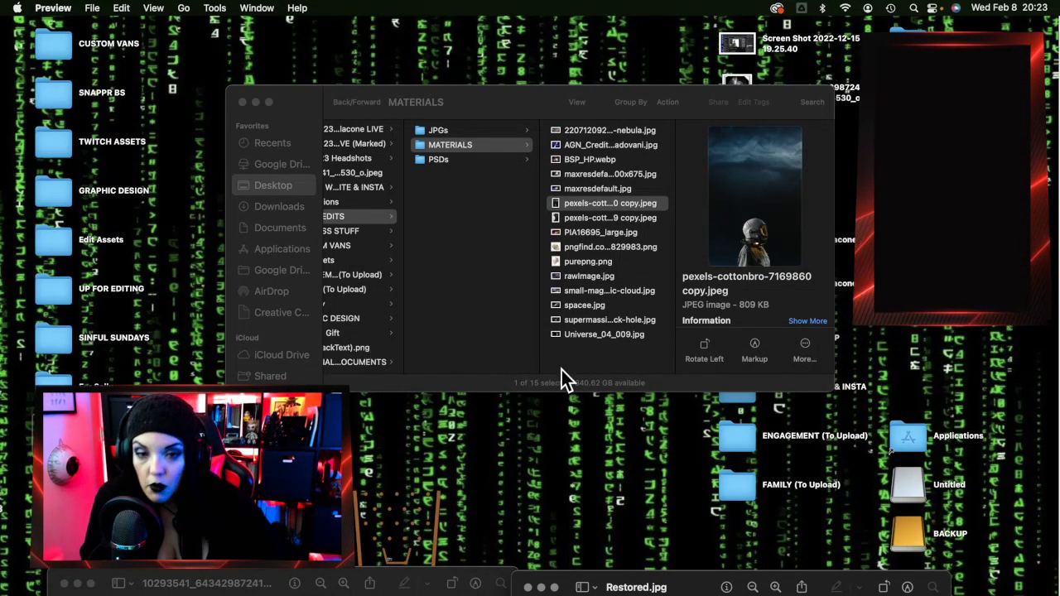
pyautogui.click(243, 103)
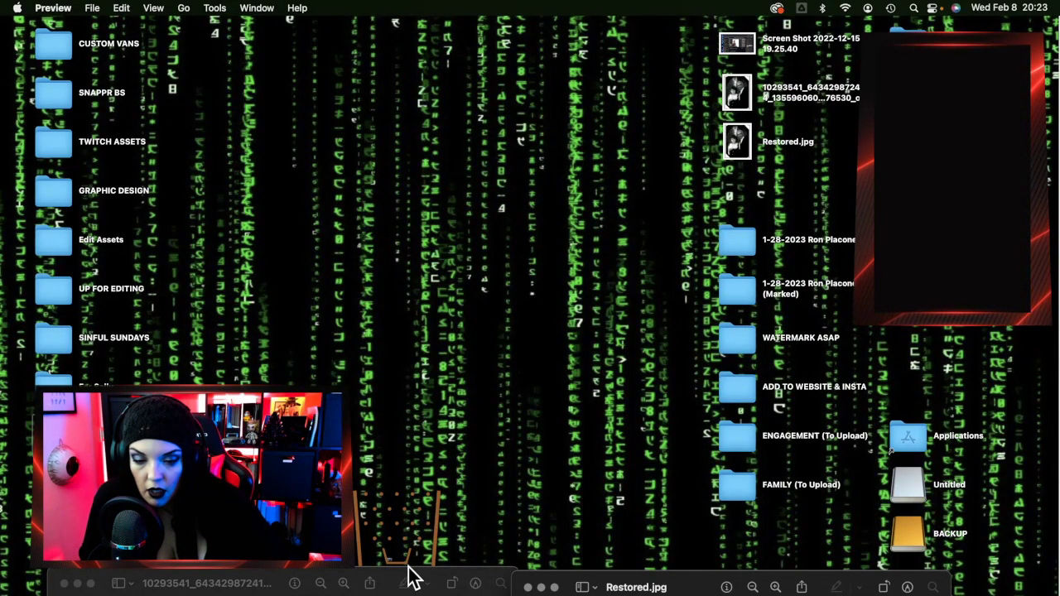
# Bring up and reposition the original blurry couple scan, then lay Restored.jpg over it
pyautogui.moveTo(389, 577); pyautogui.dragTo(630, 31)
pyautogui.moveTo(661, 30); pyautogui.dragTo(640, 70)
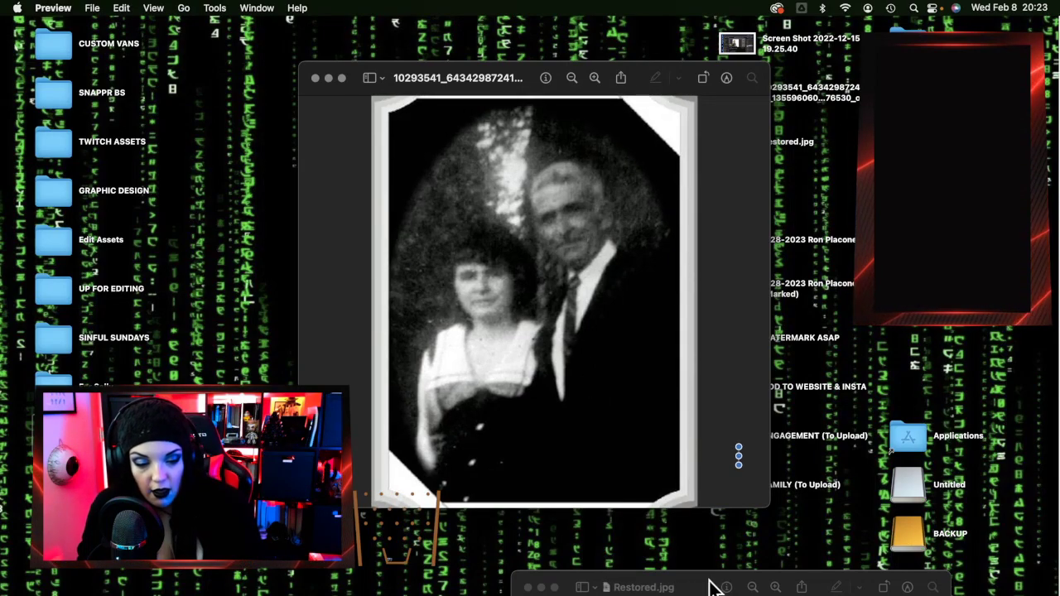
pyautogui.moveTo(711, 585); pyautogui.dragTo(513, 74)
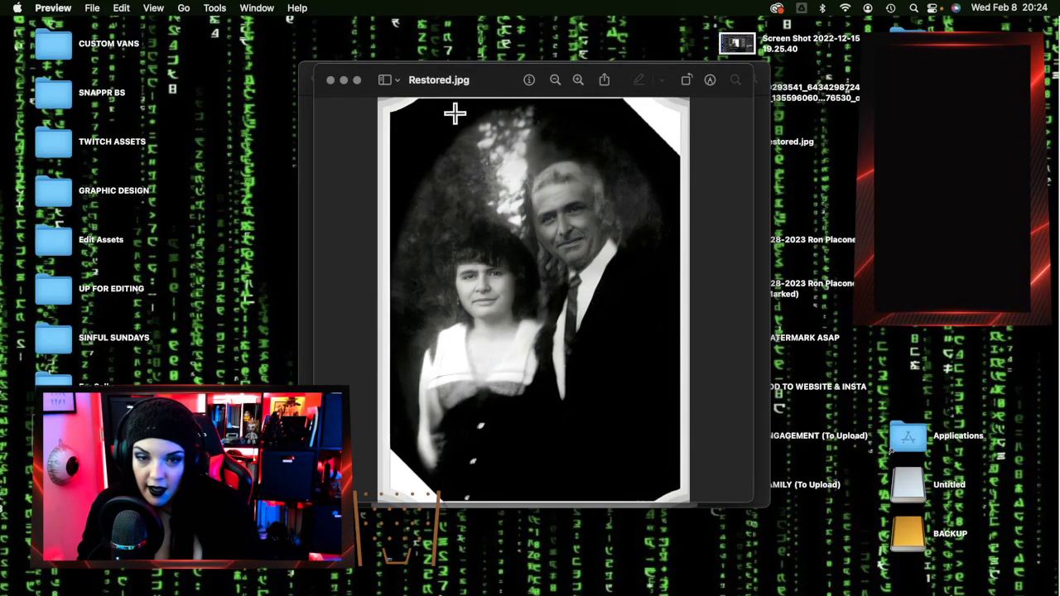
# Enlarge the Restored.jpg and original scan windows and shift them left
pyautogui.moveTo(754, 497); pyautogui.dragTo(874, 593)
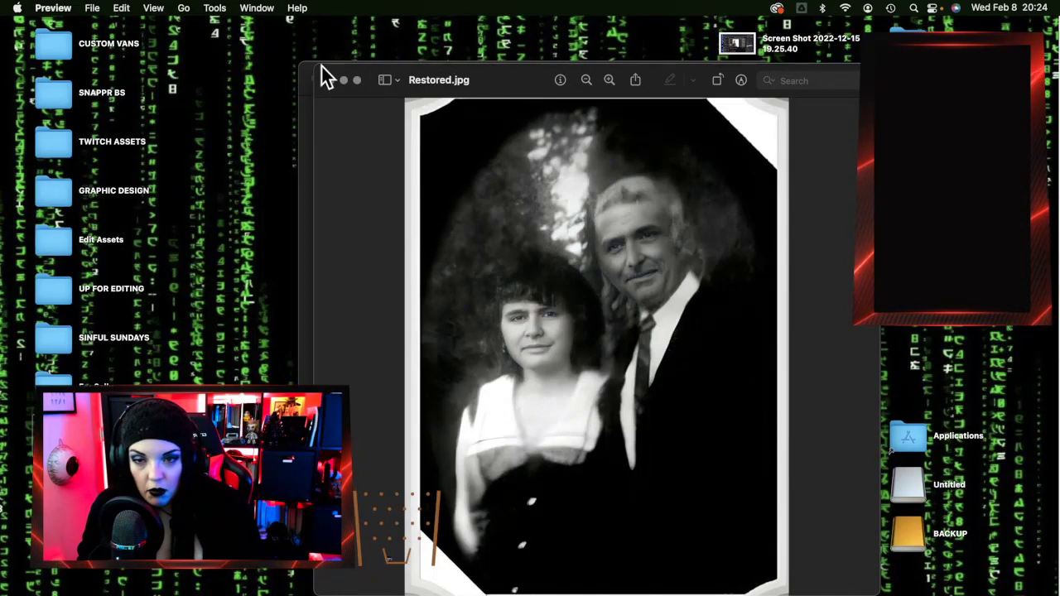
pyautogui.moveTo(303, 66); pyautogui.dragTo(260, 20)
pyautogui.moveTo(484, 46); pyautogui.dragTo(840, 33)
pyautogui.click(470, 67)
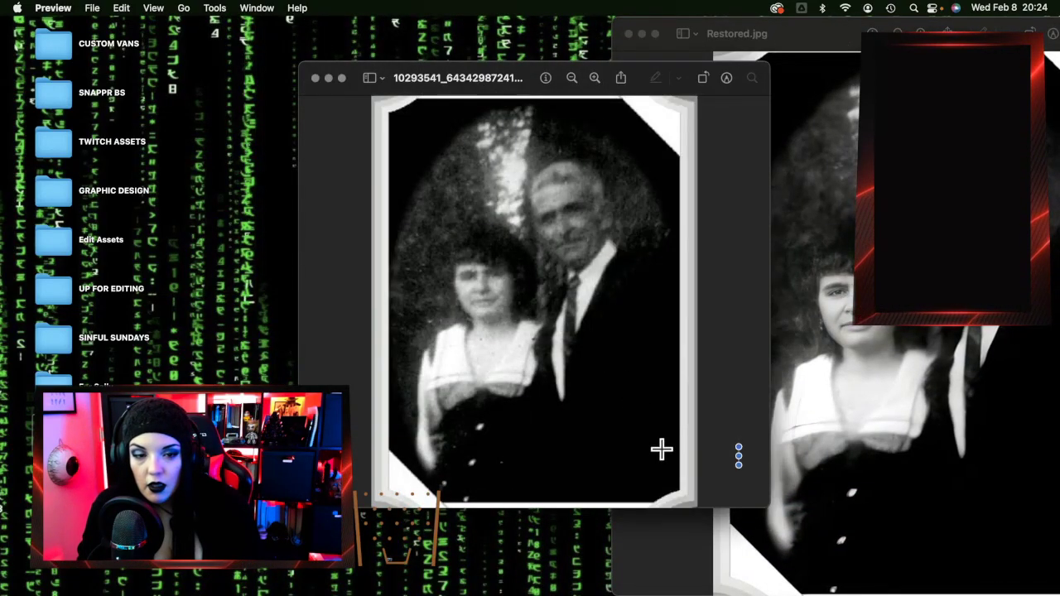
pyautogui.moveTo(762, 499); pyautogui.dragTo(932, 591)
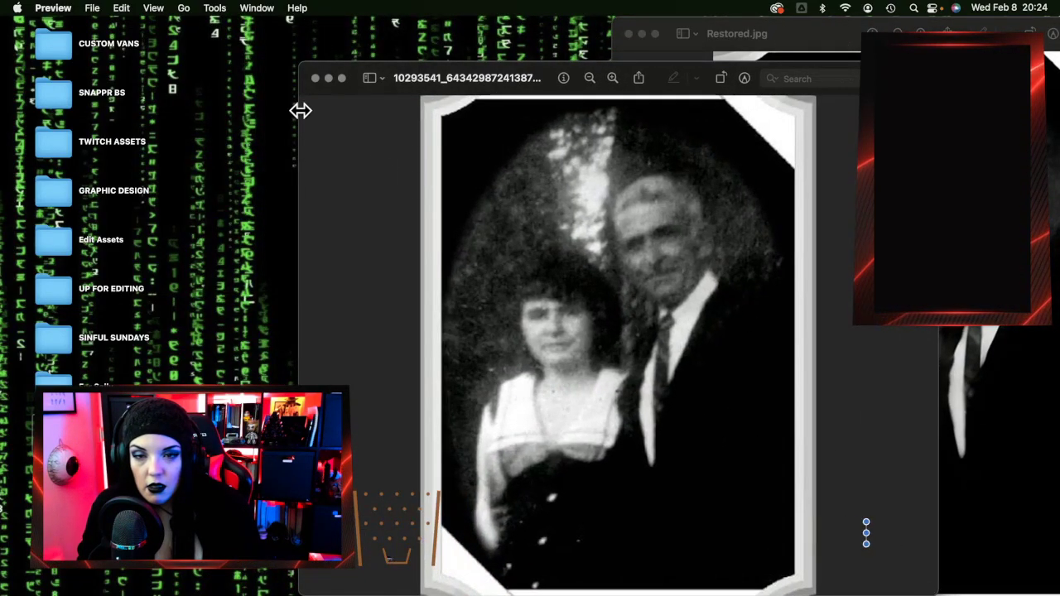
pyautogui.moveTo(299, 63); pyautogui.dragTo(219, 16)
pyautogui.moveTo(494, 23); pyautogui.dragTo(435, 18)
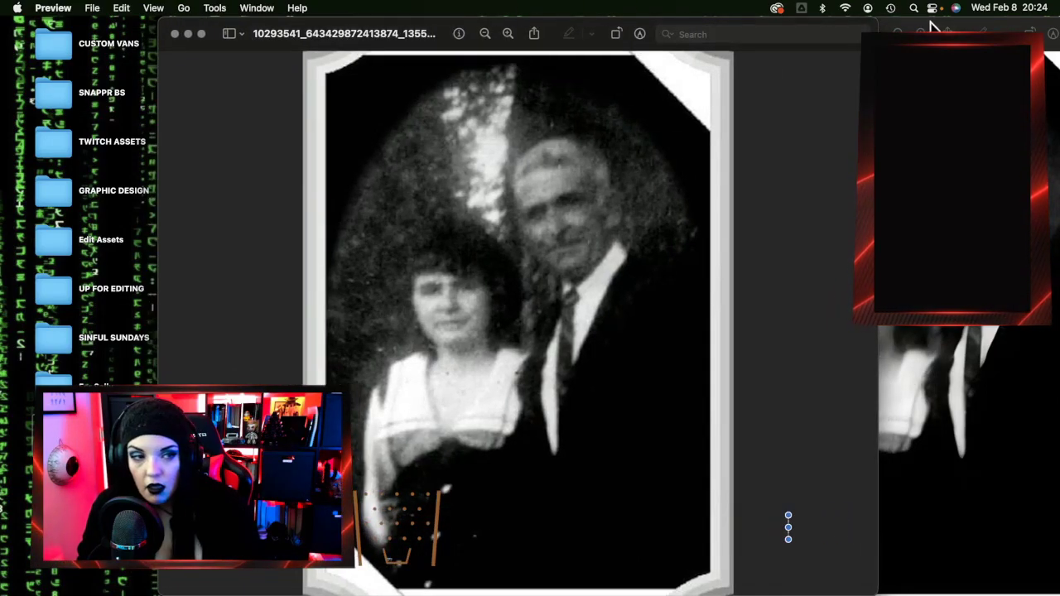
# Center Restored.jpg over the original scan to compare, then close both windows
pyautogui.press('super+grave')
pyautogui.moveTo(821, 38); pyautogui.dragTo(1020, 23)
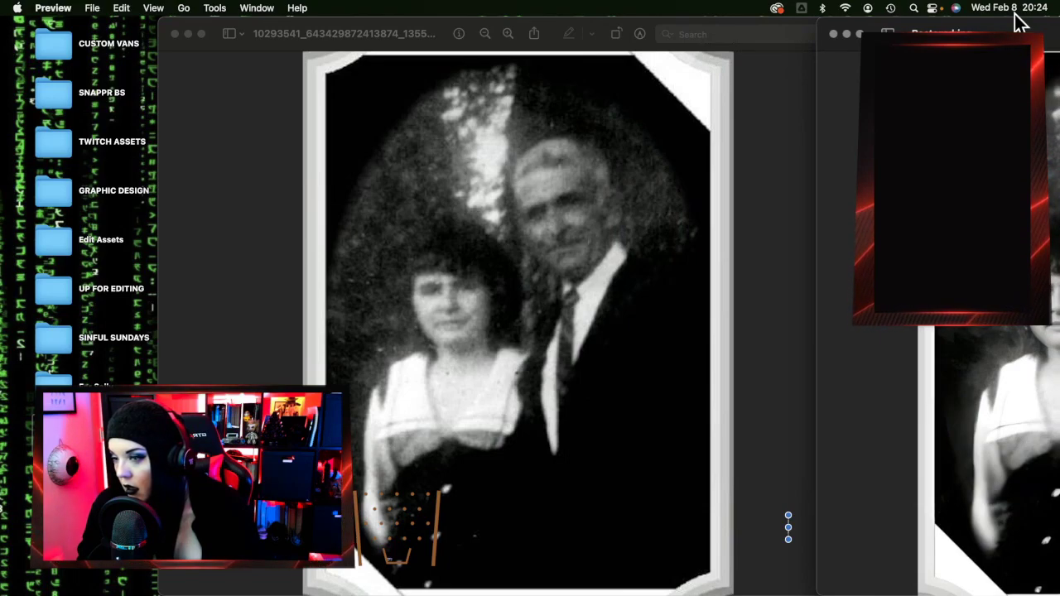
pyautogui.moveTo(1020, 23); pyautogui.dragTo(420, 26)
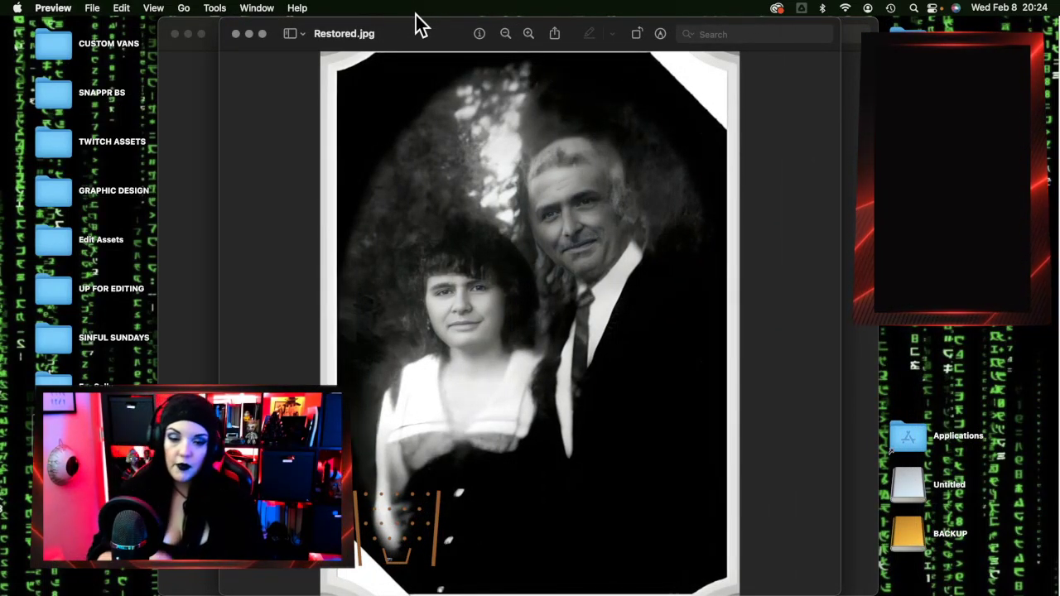
pyautogui.click(236, 34)
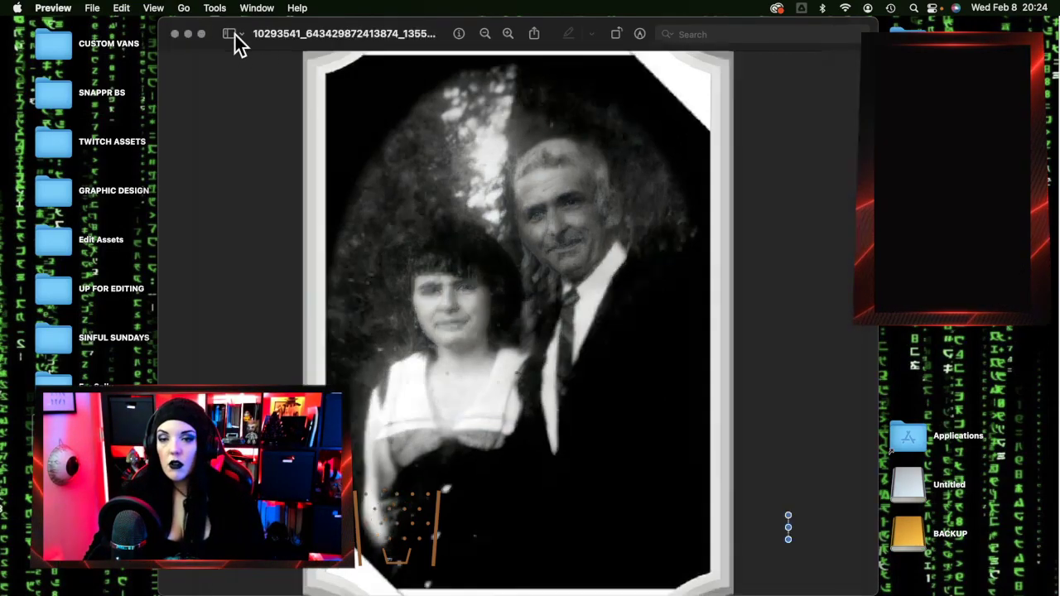
pyautogui.click(175, 34)
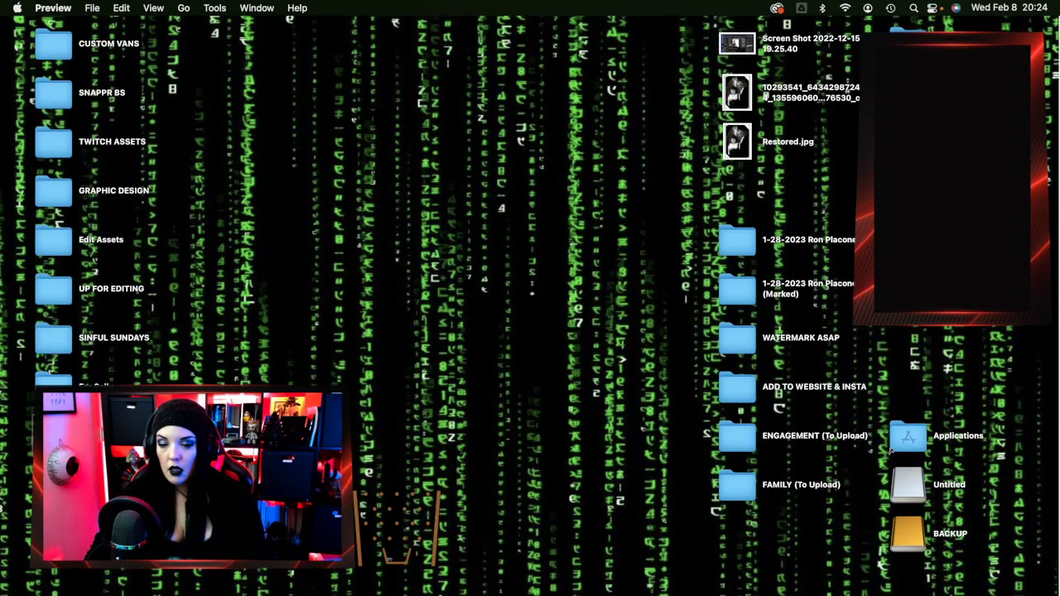
pyautogui.press('super+q')
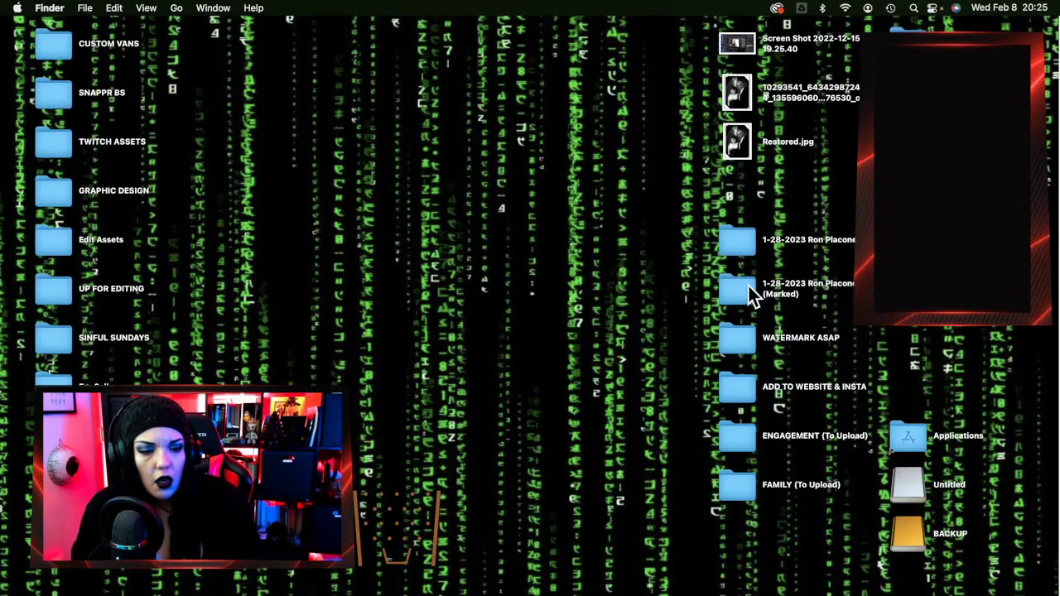
# Show the Untitled card's DCIM photos in Lightroom's Import dialog with Copy as DNG chosen
pyautogui.moveTo(1039, 365)
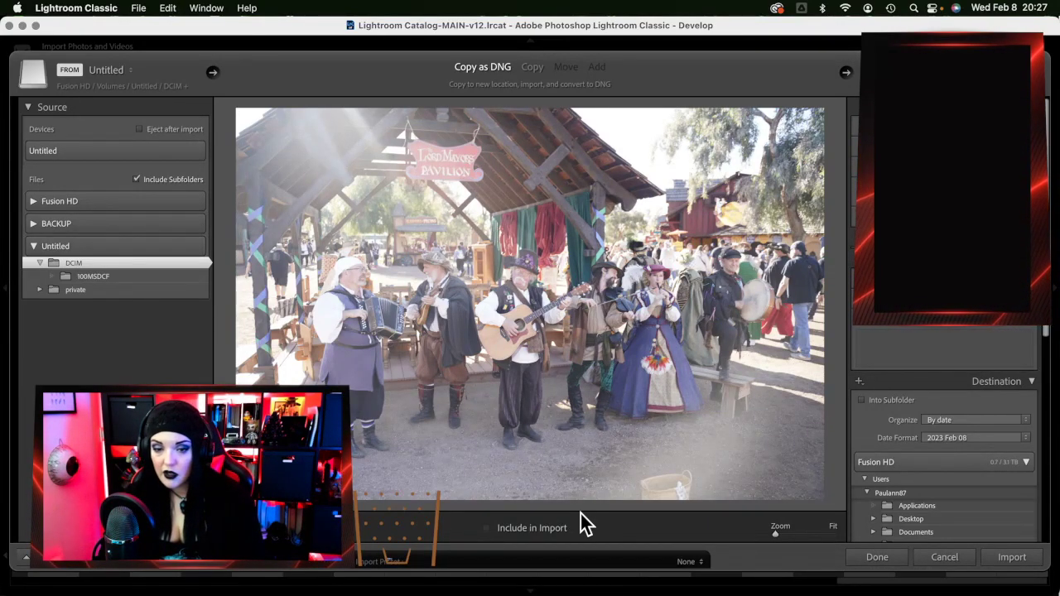
# Mark the costumed musicians photo and the castle photo for import
pyautogui.click(487, 530)
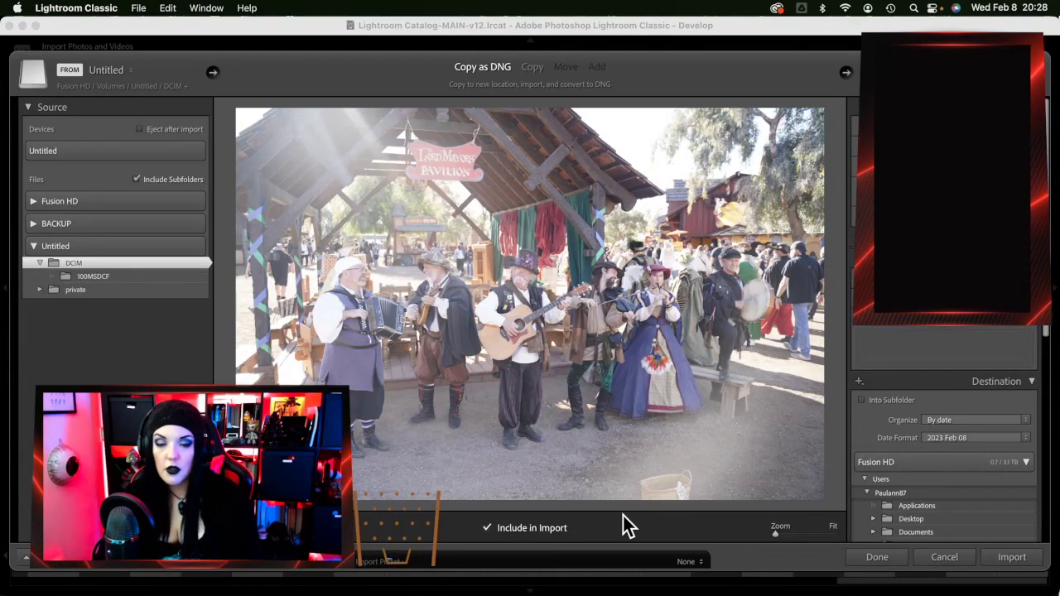
pyautogui.press('Right')
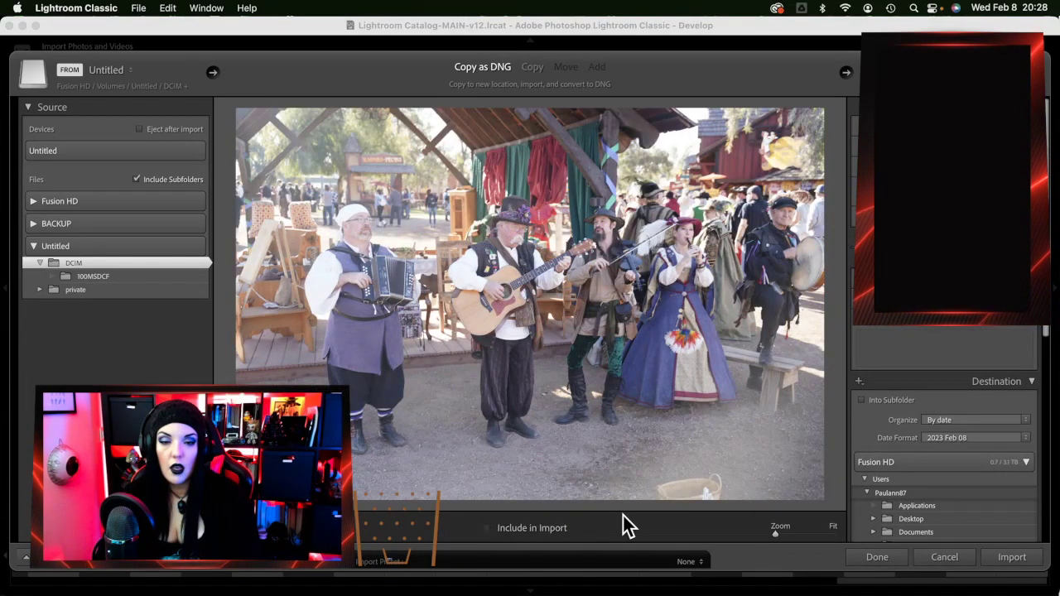
pyautogui.press('Right')
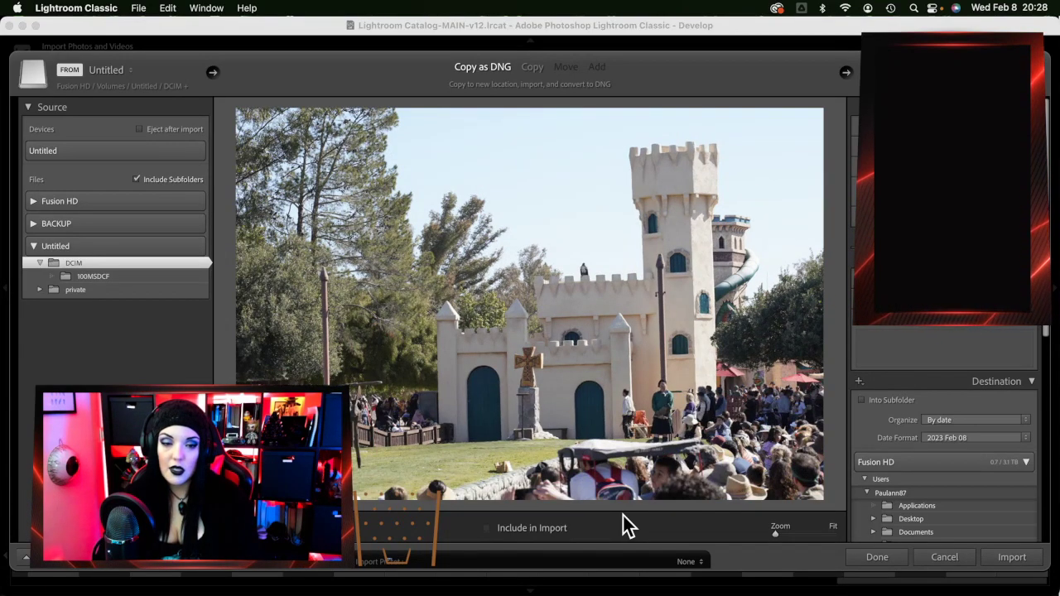
pyautogui.press('p')
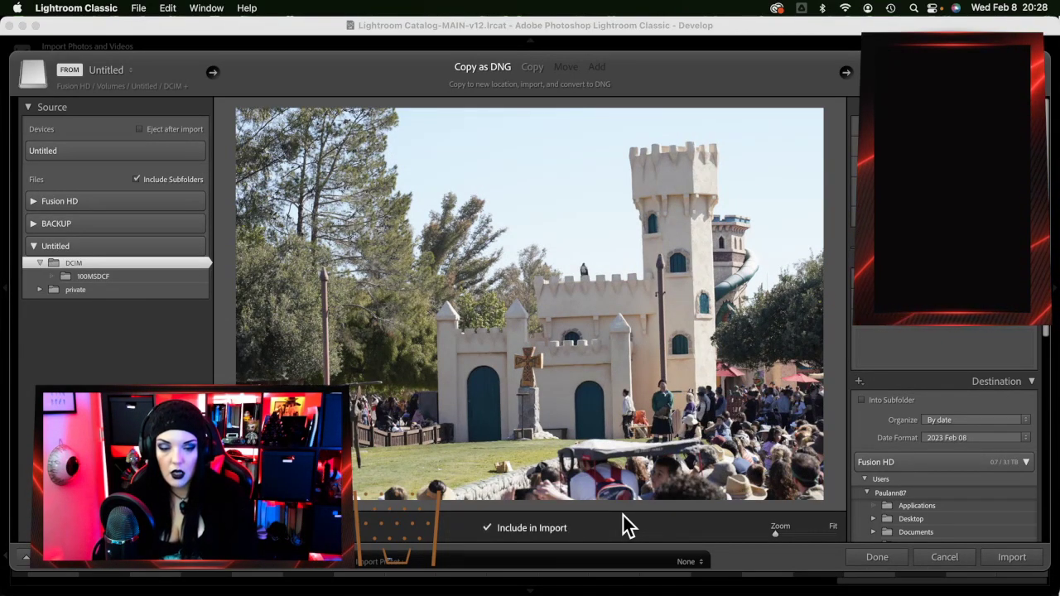
# Step through the crowd photos and bird show shots without marking them
pyautogui.press('Right')
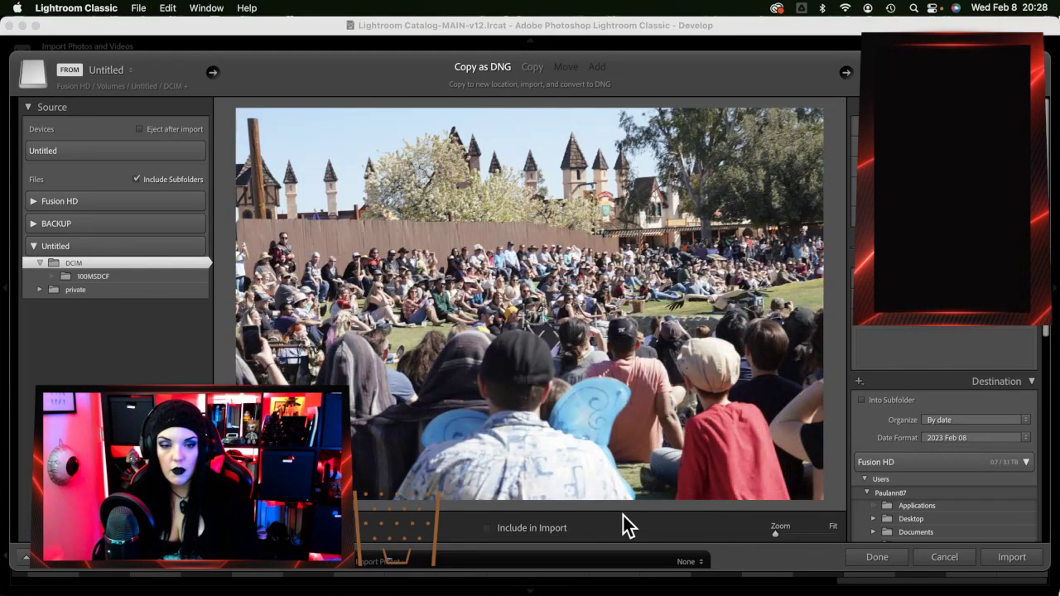
pyautogui.press('Right')
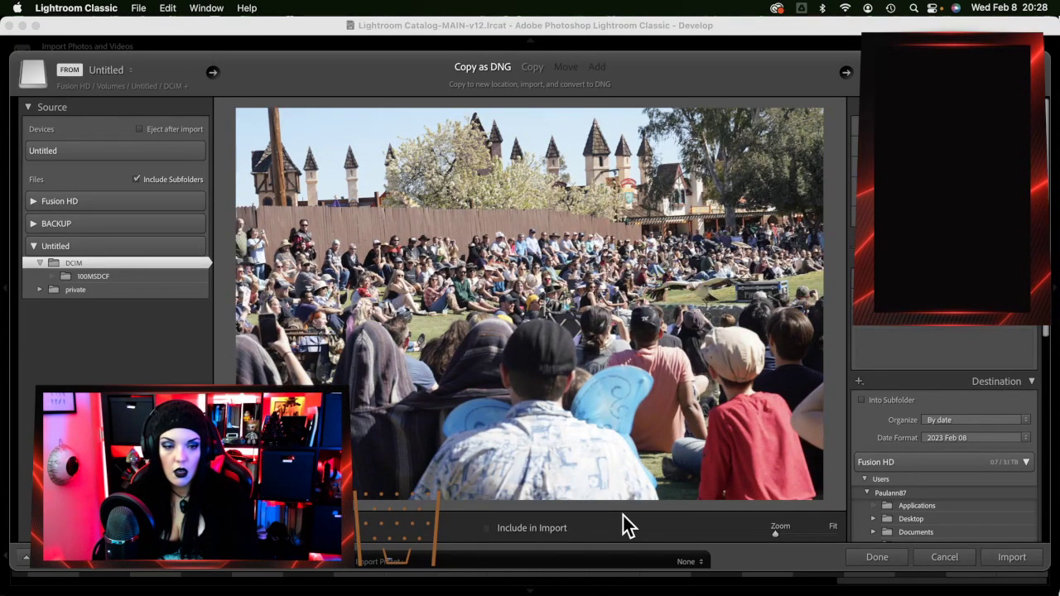
pyautogui.press('Right')
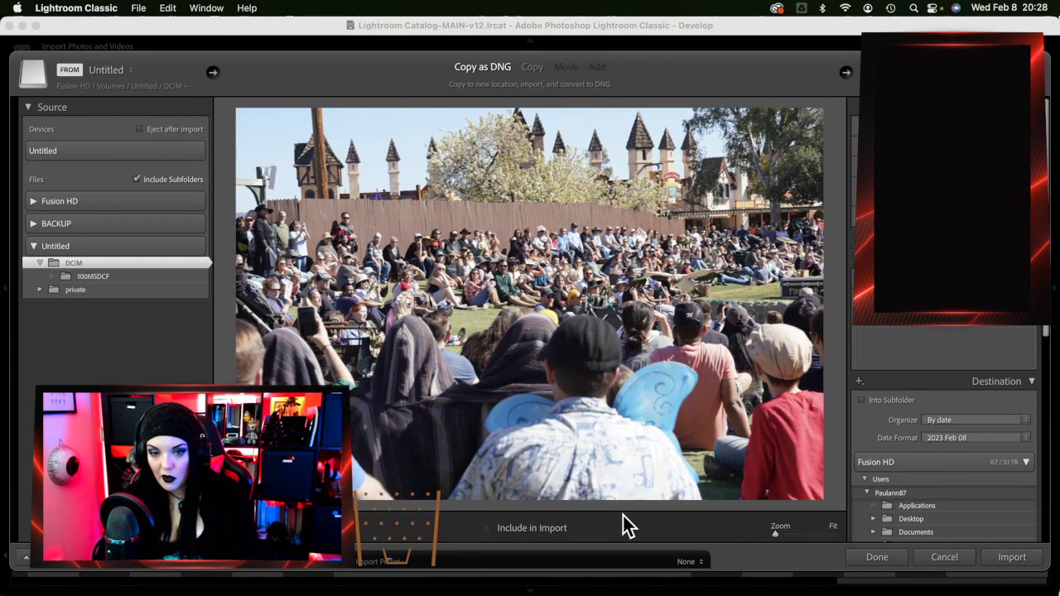
pyautogui.press('Right')
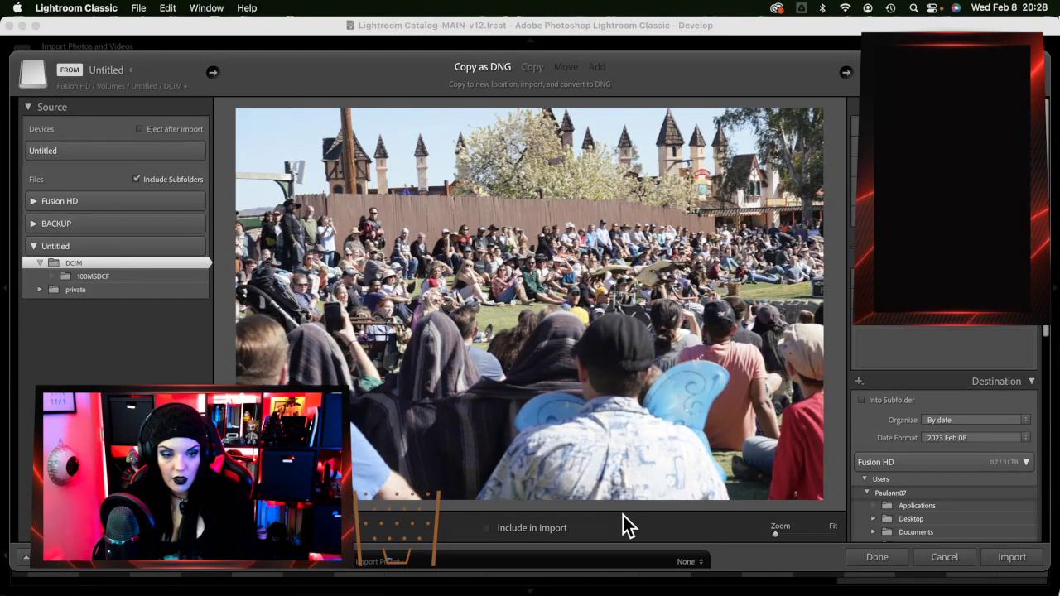
pyautogui.press('Right')
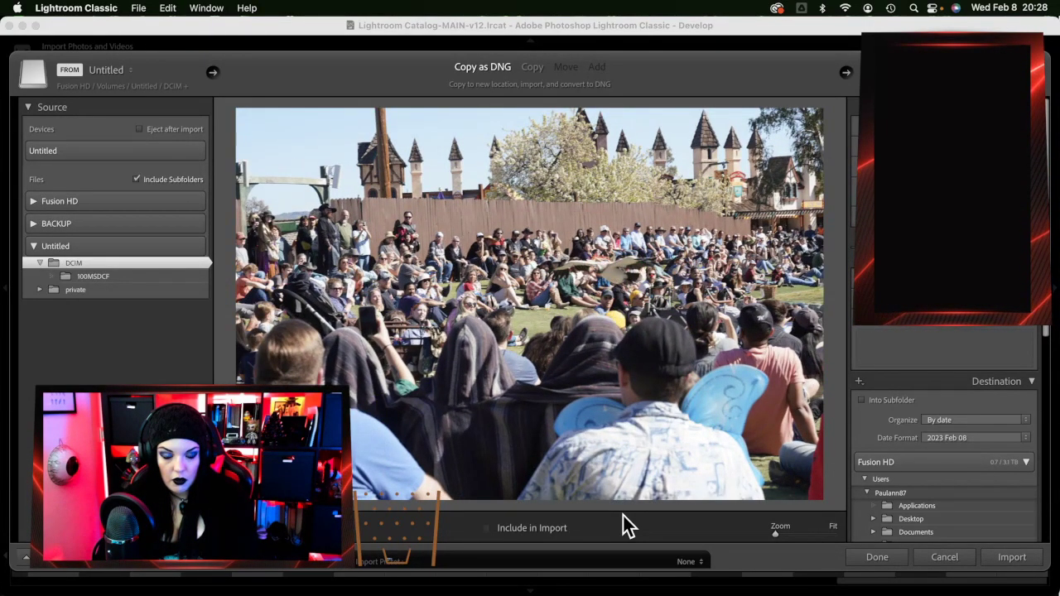
pyautogui.press('Right')
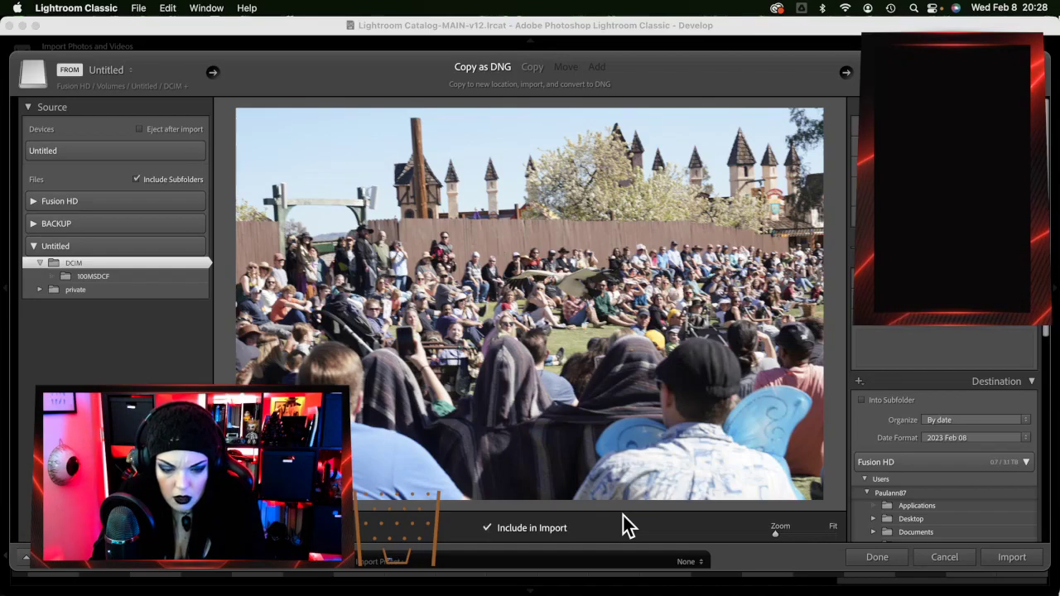
pyautogui.press('Right')
pyautogui.press('Right')
pyautogui.press('Right')
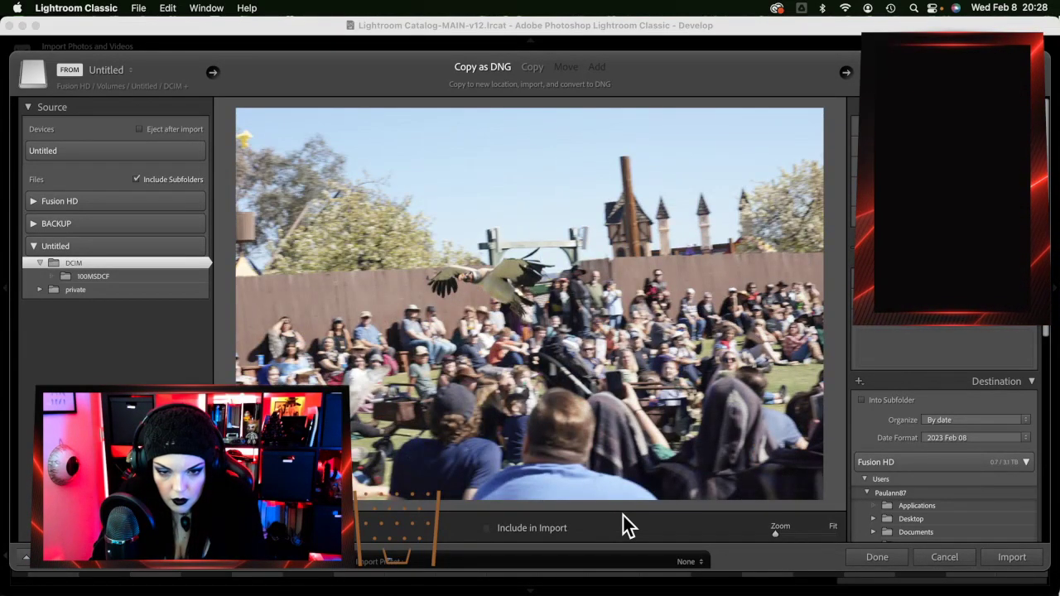
pyautogui.press('Right')
pyautogui.press('Right')
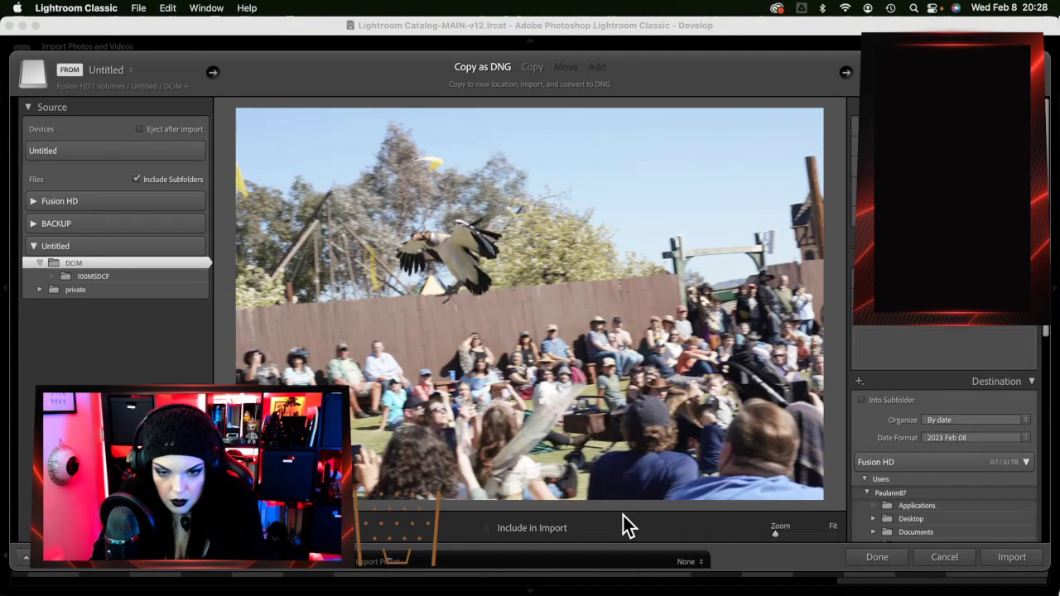
pyautogui.press('Right')
pyautogui.press('Right')
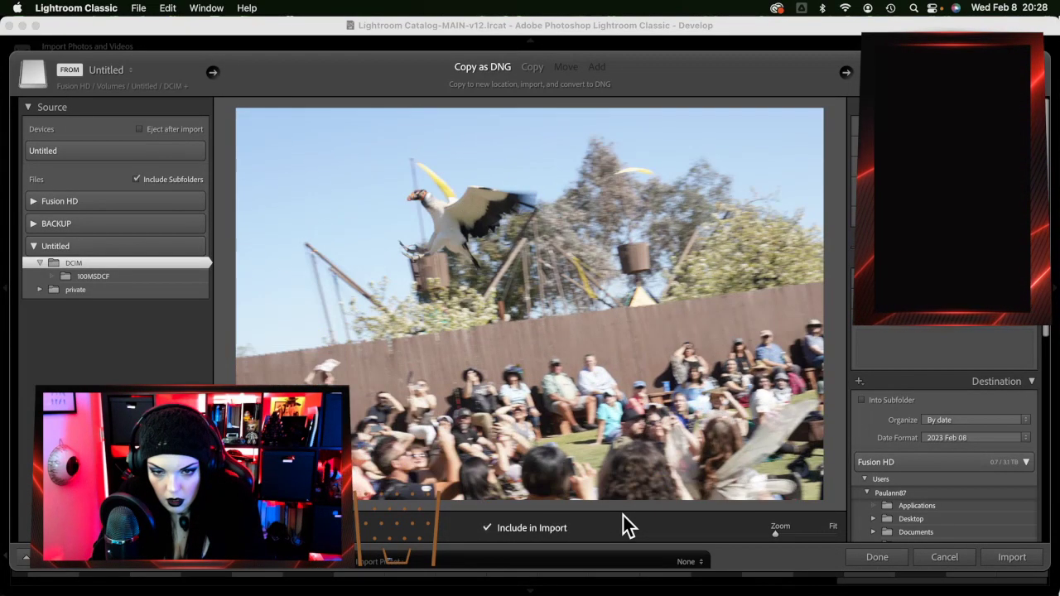
pyautogui.press('Right')
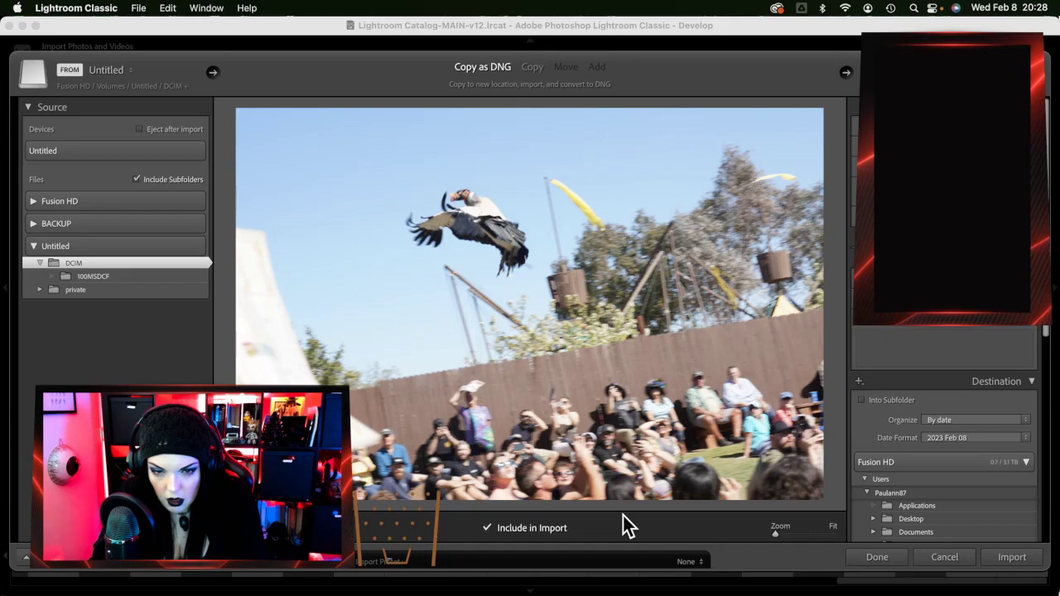
# Review the first mermaid photos, marking two of them for import
pyautogui.press('Right')
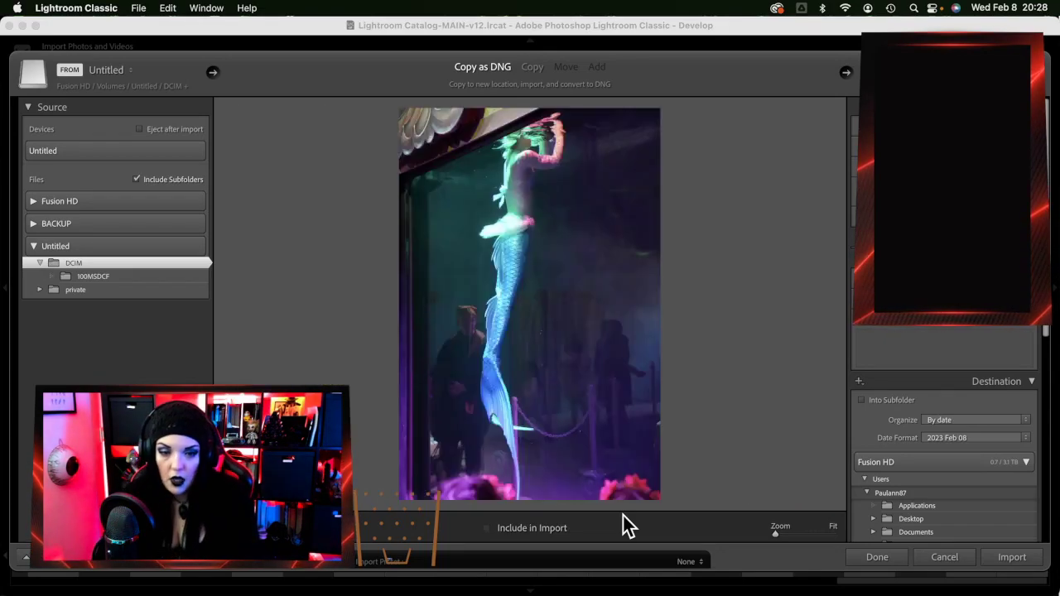
pyautogui.press('Right')
pyautogui.press('Right')
pyautogui.press('Right')
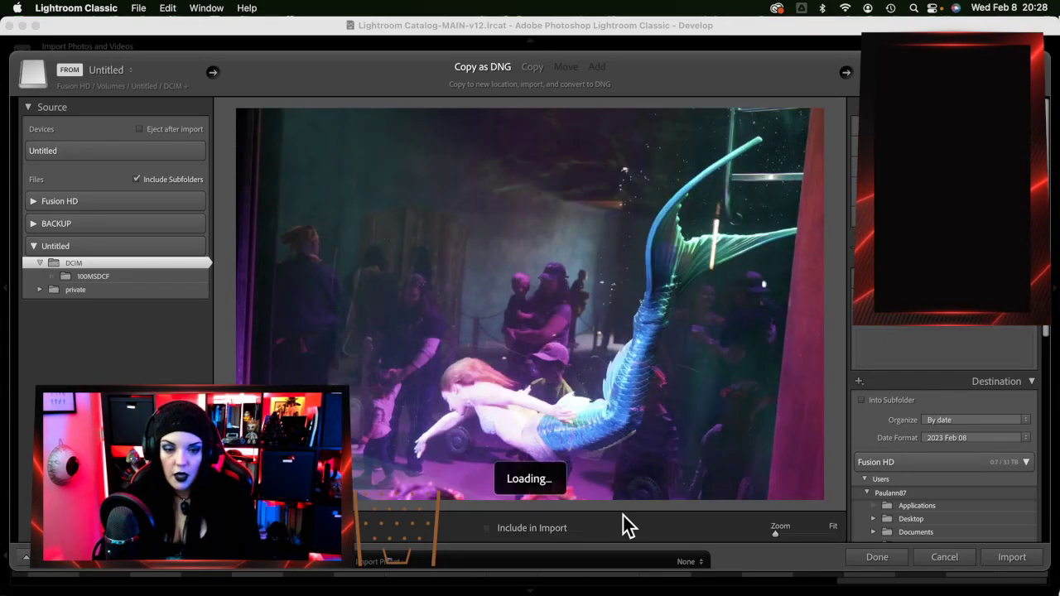
pyautogui.press('Right')
pyautogui.press('Right')
pyautogui.press('Right')
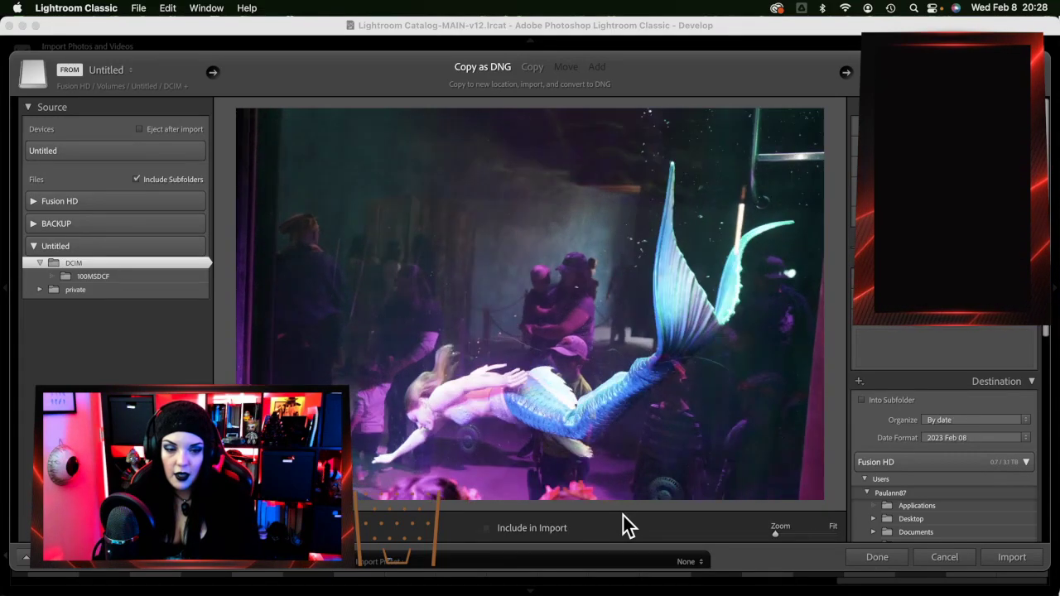
pyautogui.press('Right')
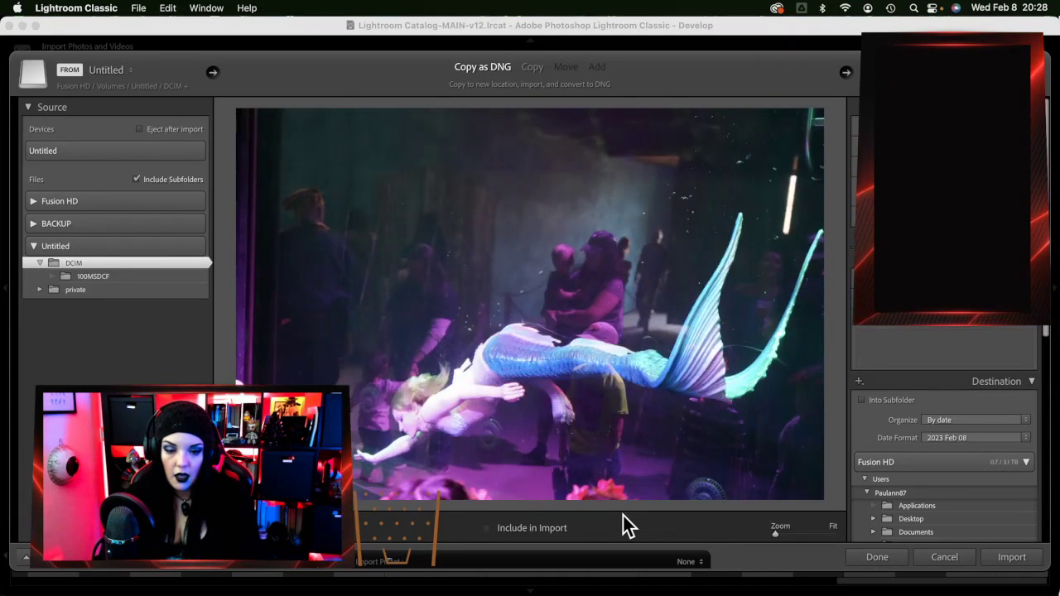
pyautogui.press('Right')
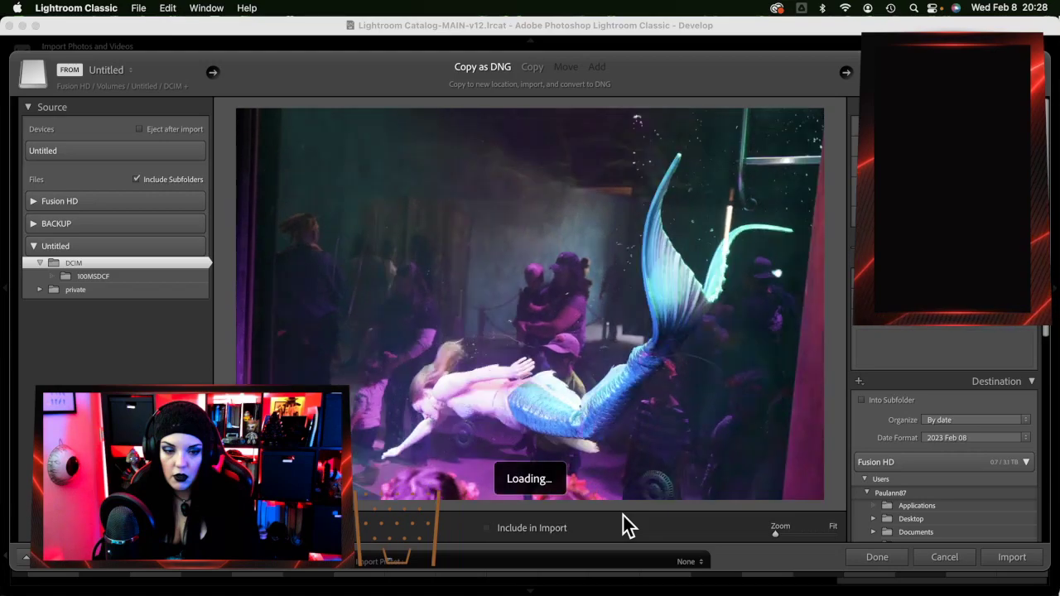
pyautogui.press('p')
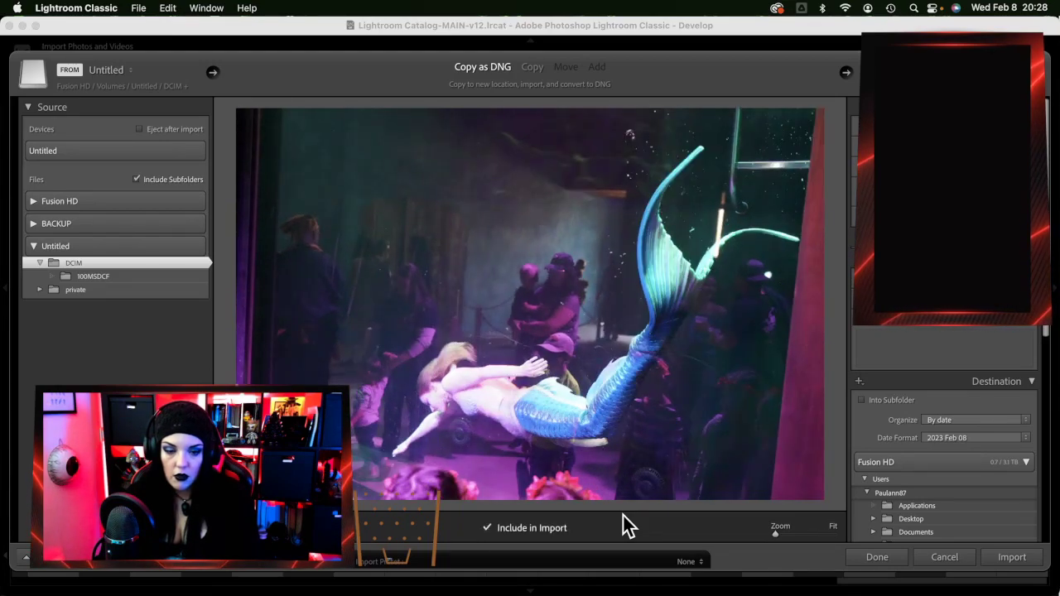
pyautogui.press('Right')
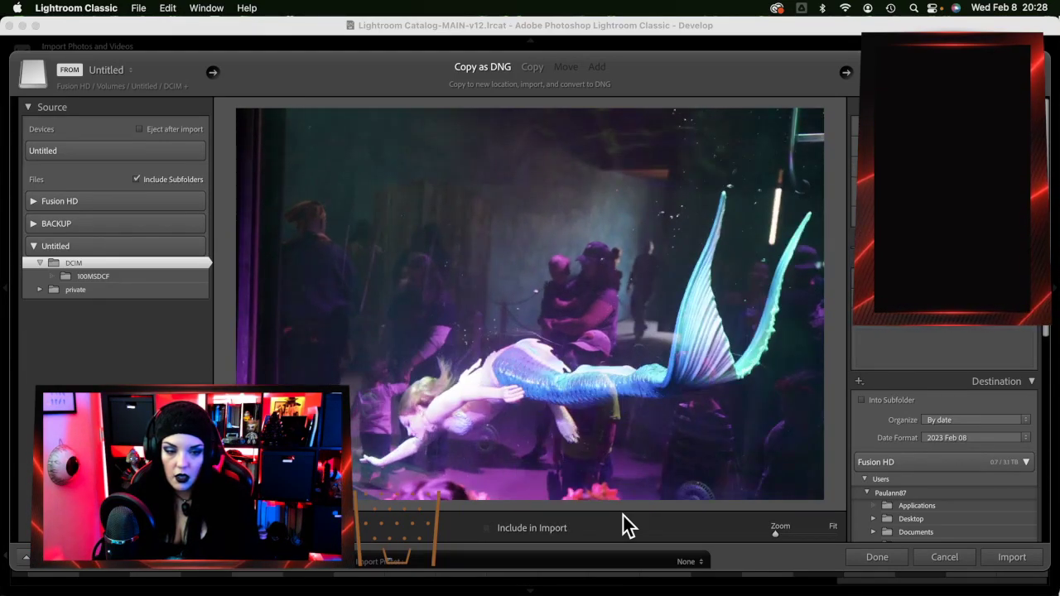
pyautogui.press('Right')
pyautogui.press('p')
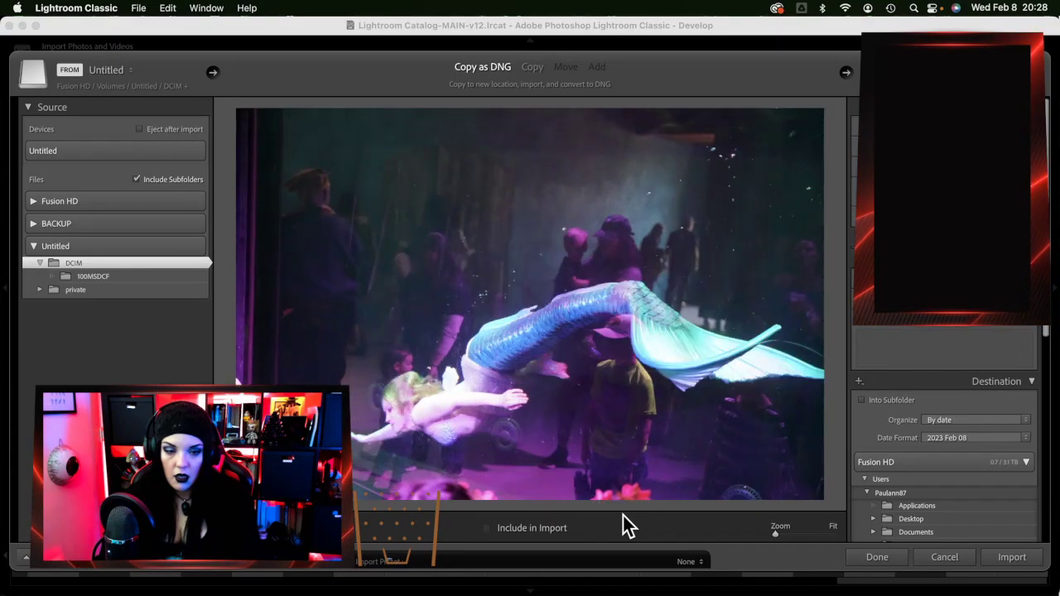
pyautogui.press('Right')
pyautogui.press('Right')
pyautogui.press('Right')
pyautogui.press('Right')
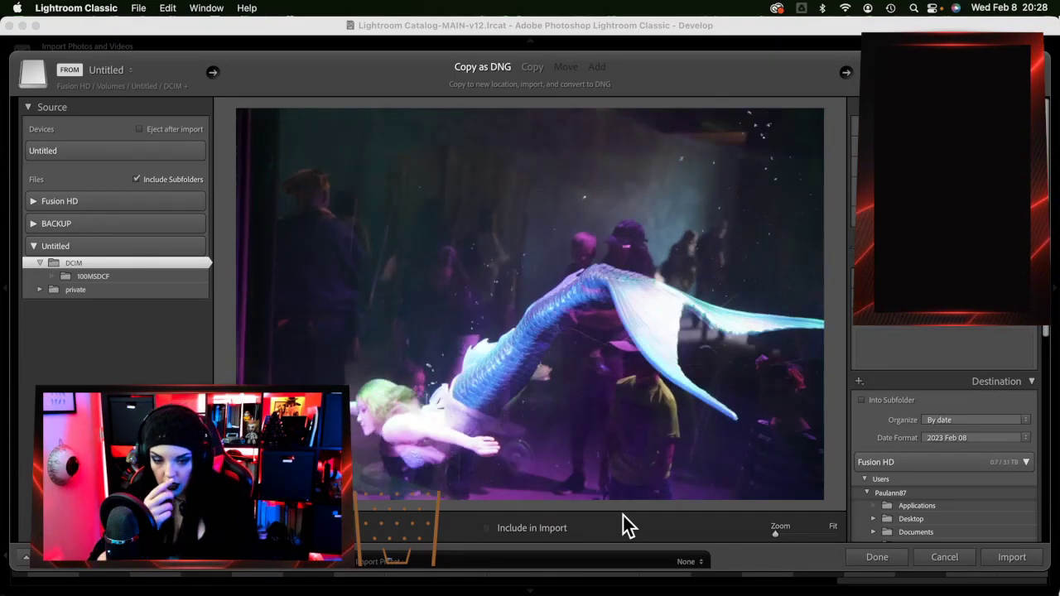
pyautogui.press('Right')
pyautogui.press('Right')
pyautogui.press('Right')
pyautogui.press('Right')
pyautogui.press('Right')
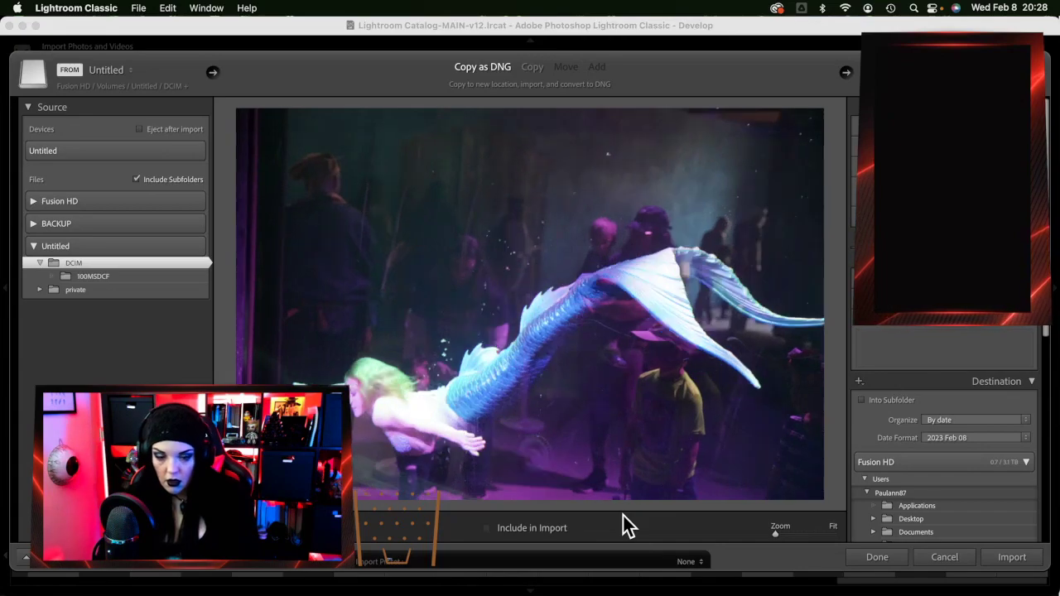
pyautogui.press('Right')
pyautogui.press('Right')
pyautogui.press('Right')
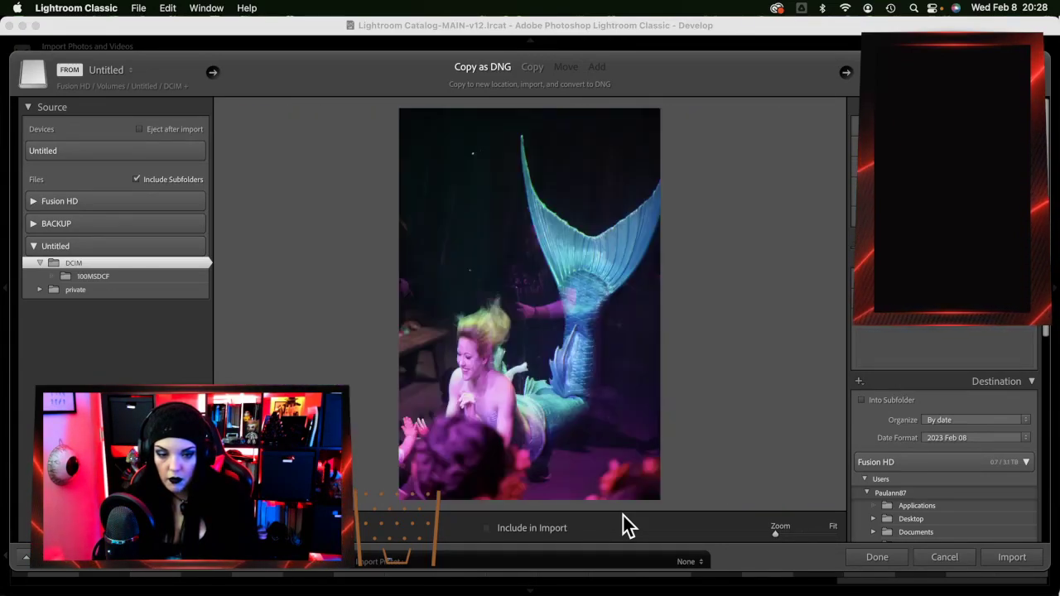
pyautogui.press('Right')
pyautogui.press('Left')
# Advance through the remaining mermaid shots into the landscape mermaid burst
pyautogui.press('Right')
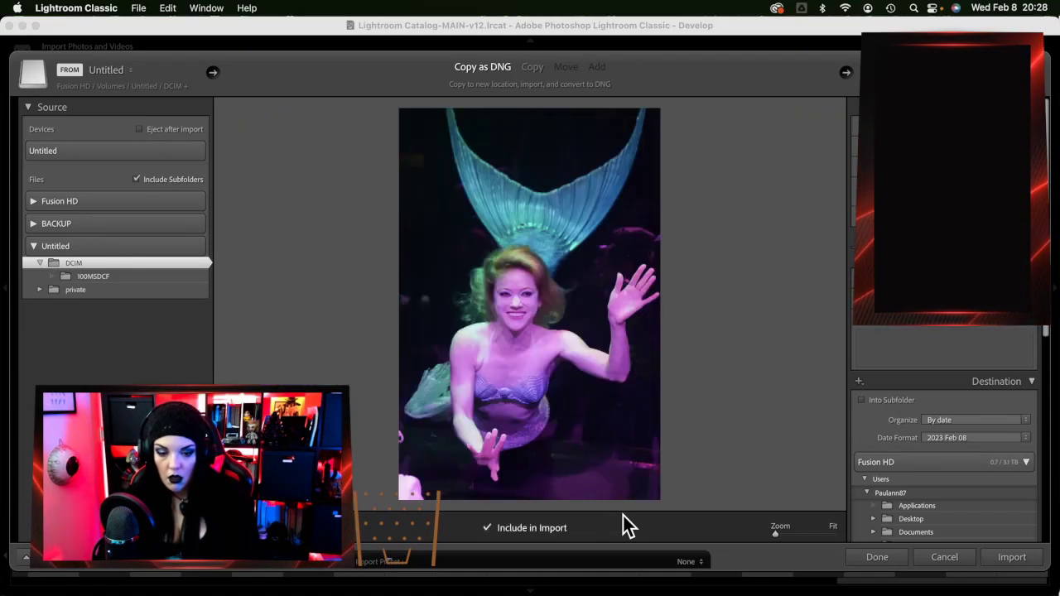
pyautogui.press('Right')
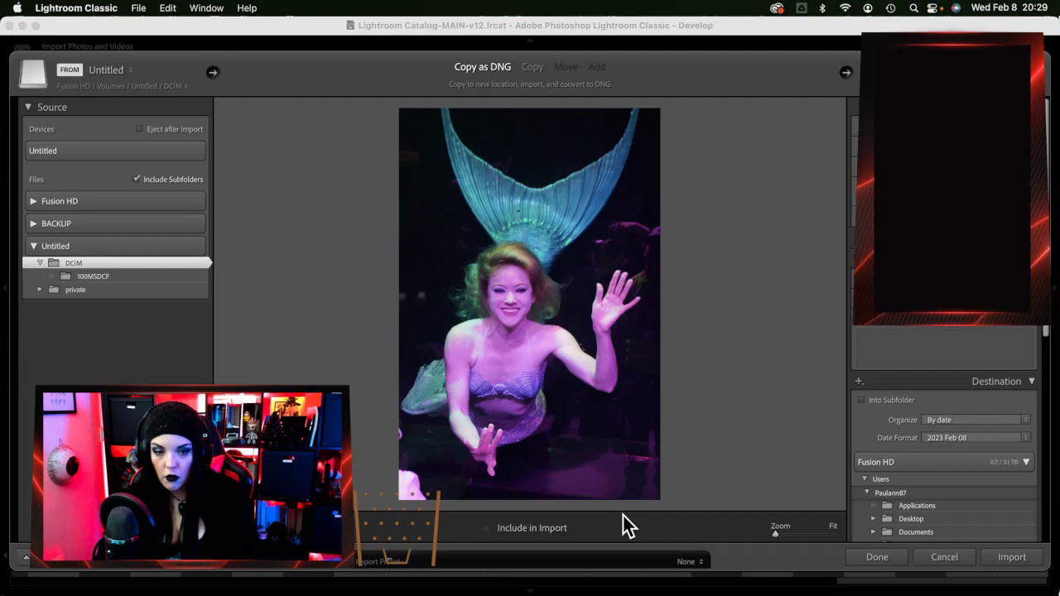
pyautogui.press('Right')
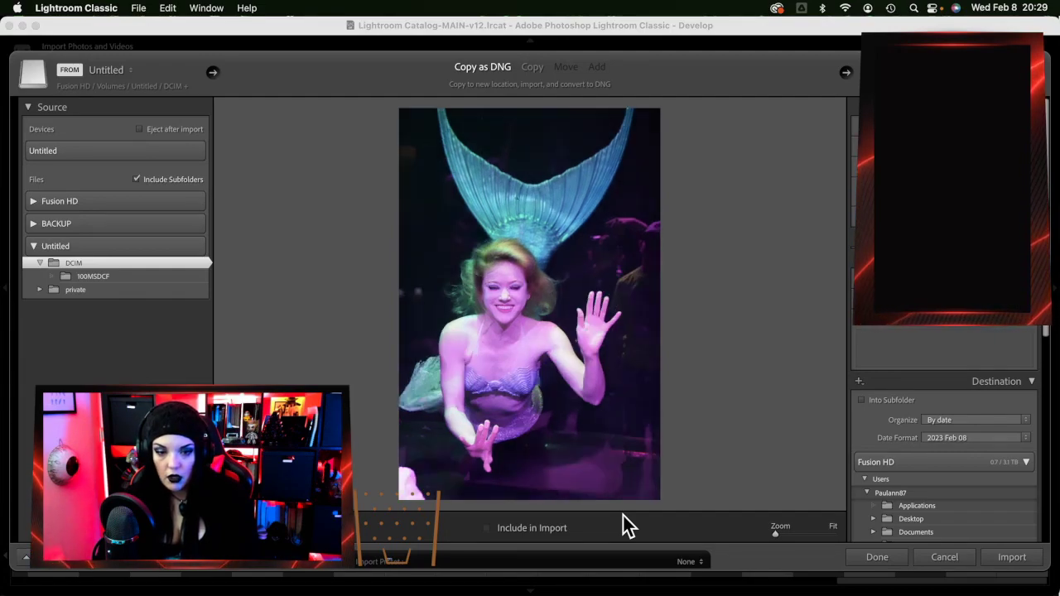
pyautogui.press('Right')
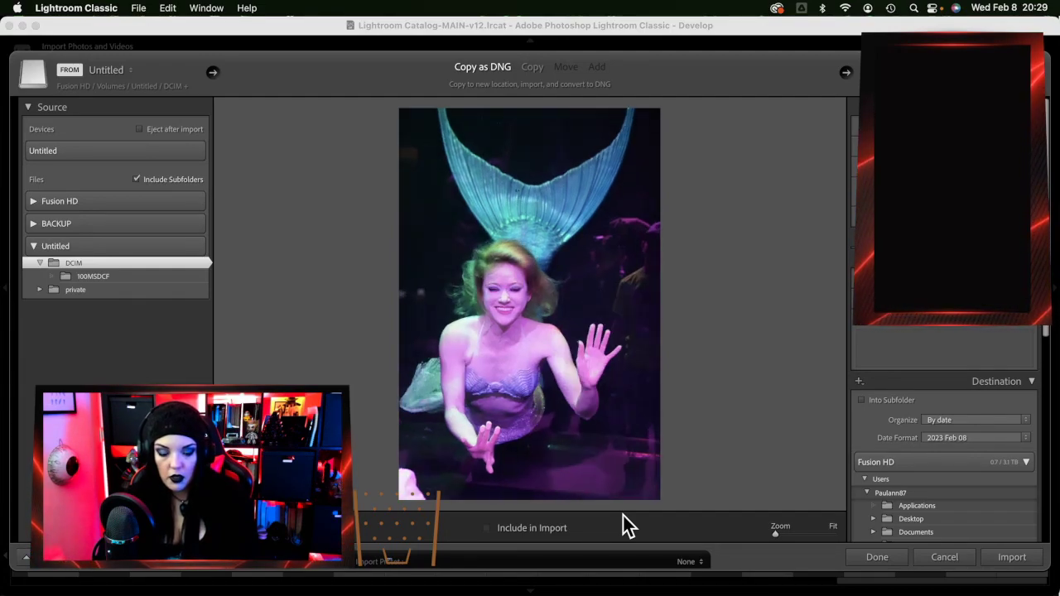
pyautogui.press('Right')
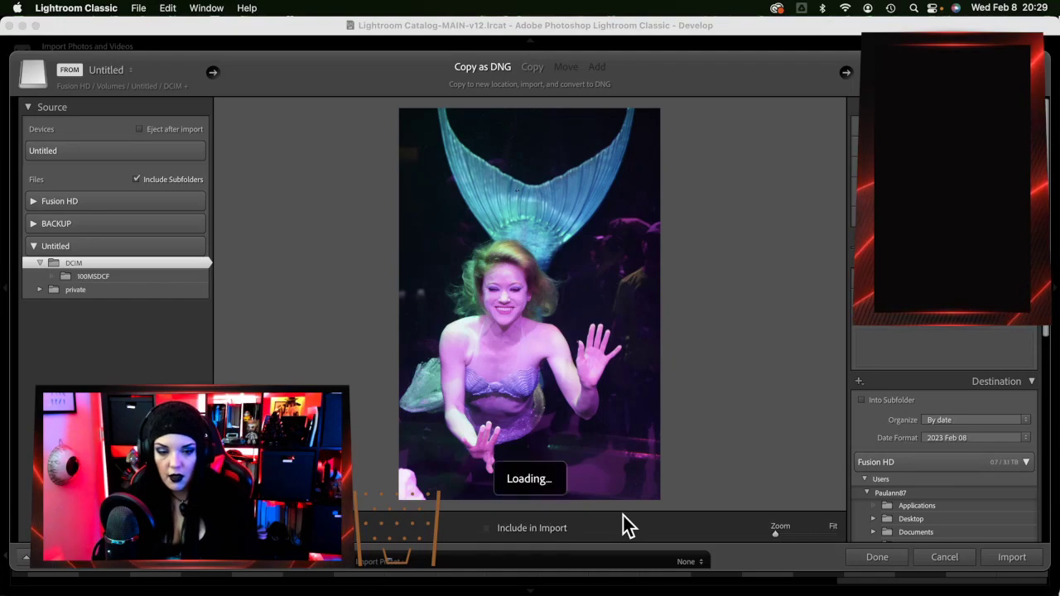
pyautogui.press('Right')
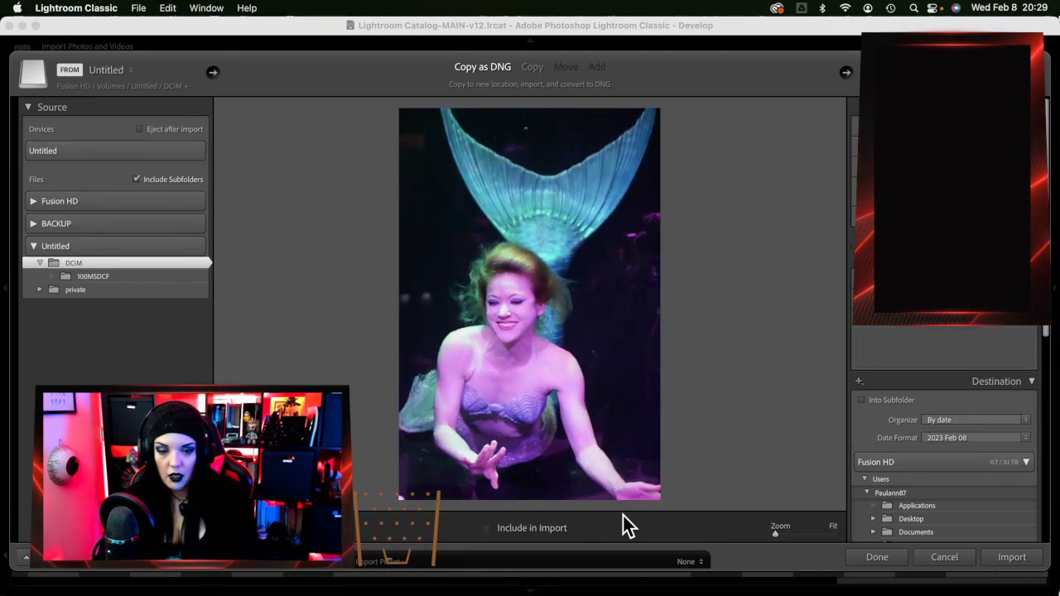
pyautogui.press('Right')
pyautogui.press('Right')
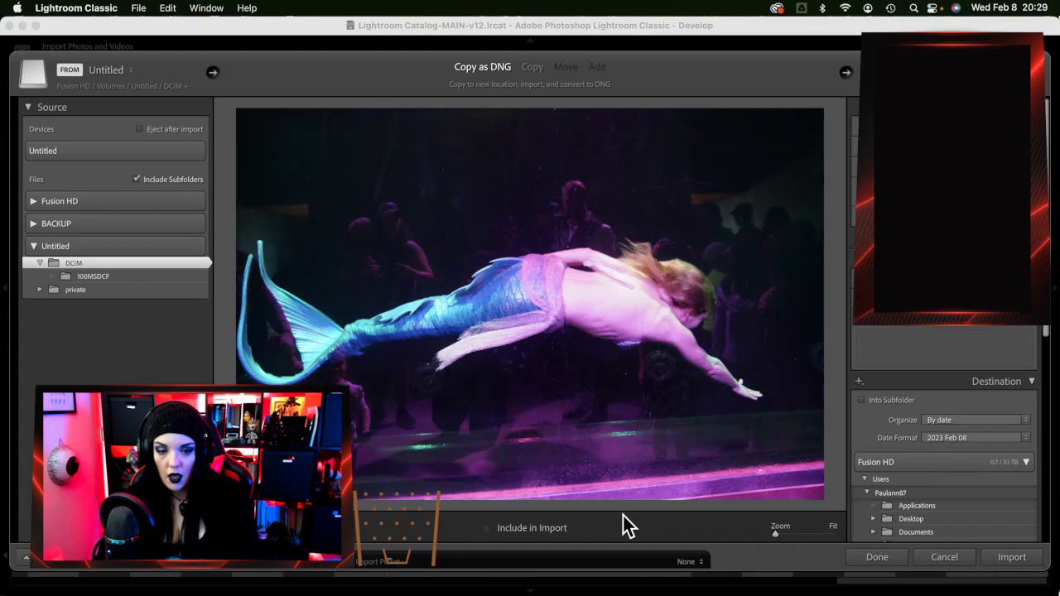
pyautogui.press('Right')
pyautogui.press('Right')
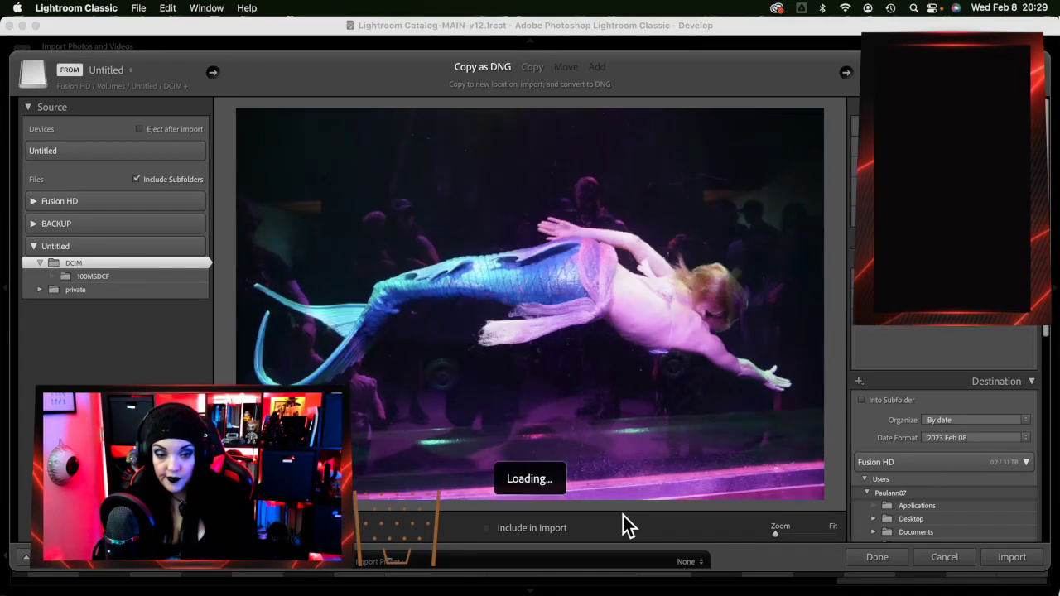
pyautogui.press('Right')
pyautogui.press('Right')
pyautogui.press('Right')
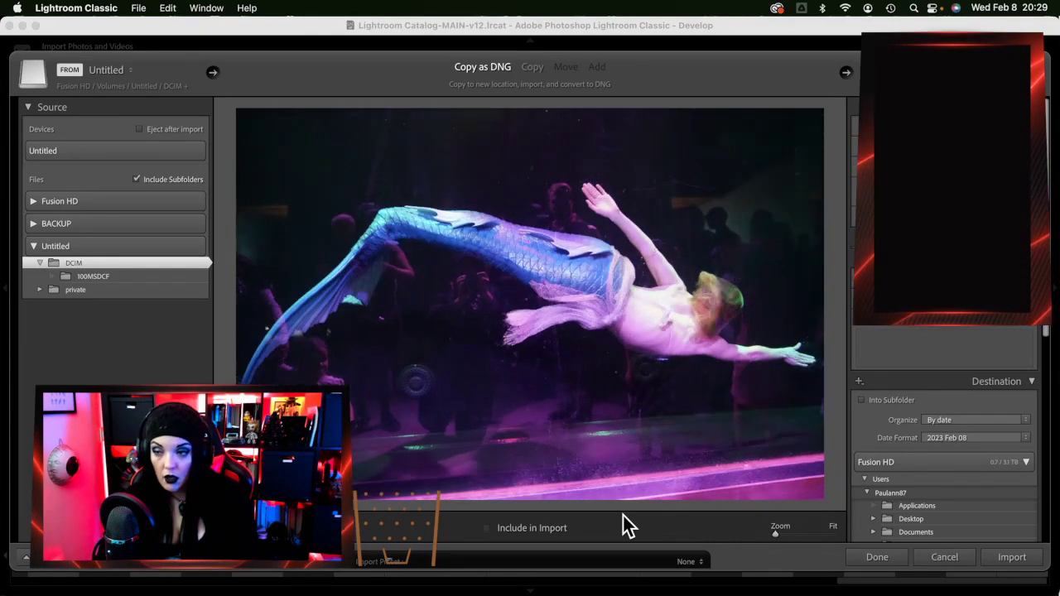
pyautogui.press('Right')
pyautogui.press('Right')
pyautogui.press('Right')
pyautogui.press('Right')
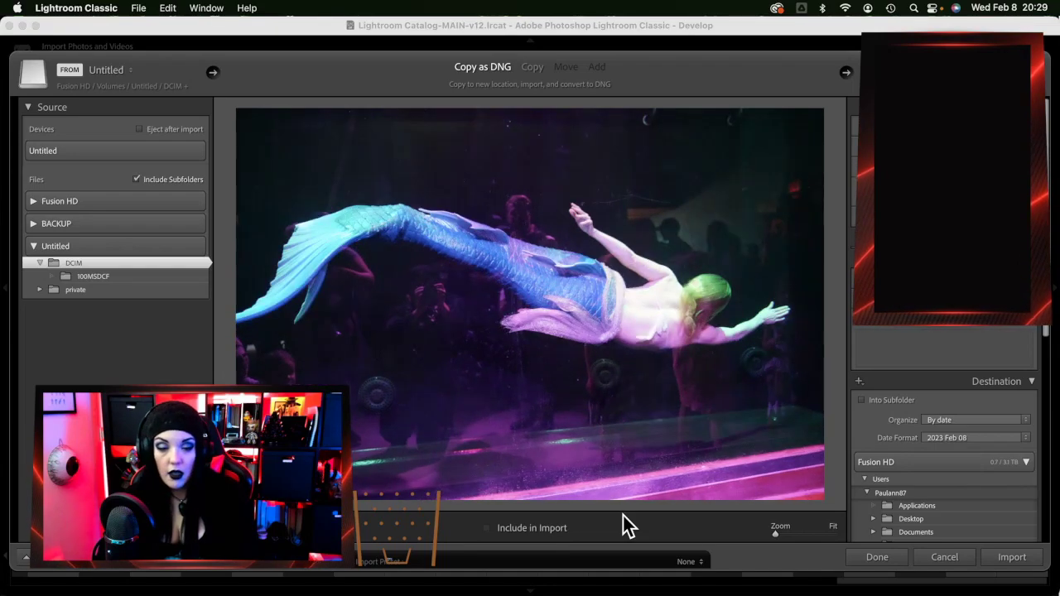
pyautogui.press('Right')
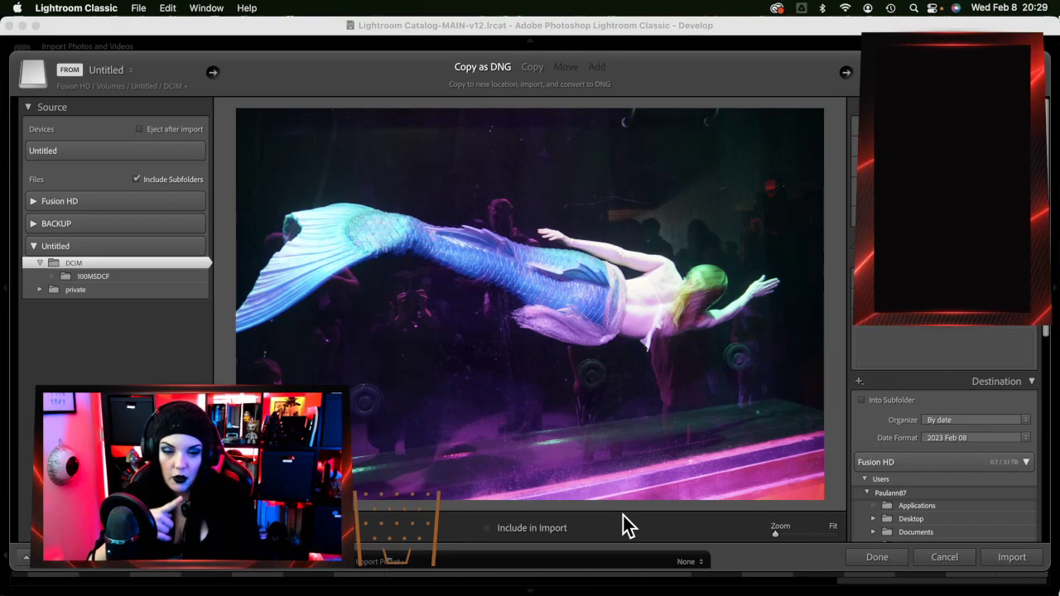
pyautogui.press('Right')
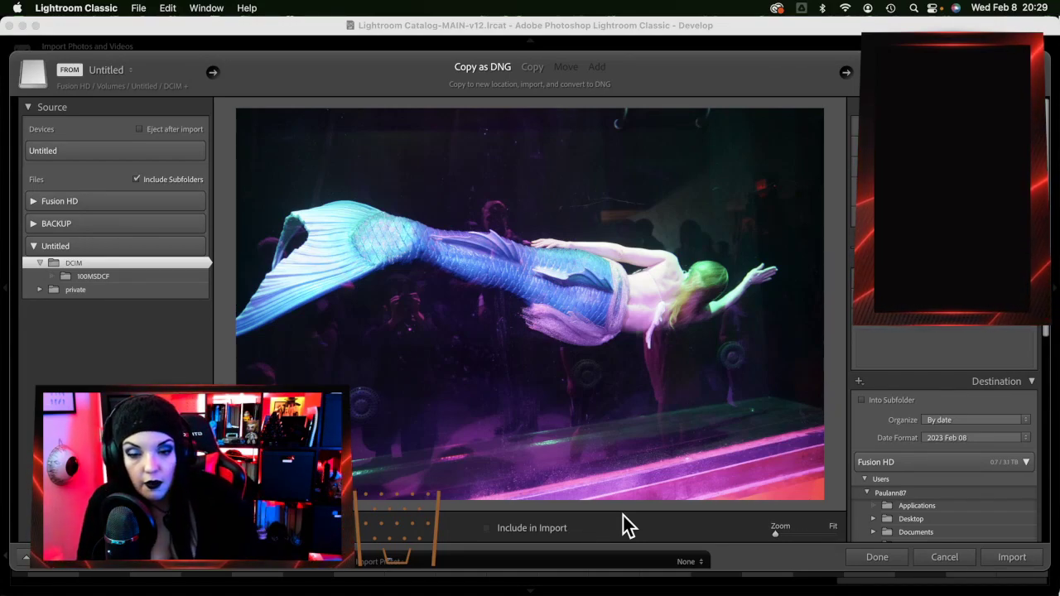
# Advance to the portrait shot of the mermaid diving head-down beneath a ladder
pyautogui.press('Right')
pyautogui.press('Right')
pyautogui.press('Right')
pyautogui.press('Right')
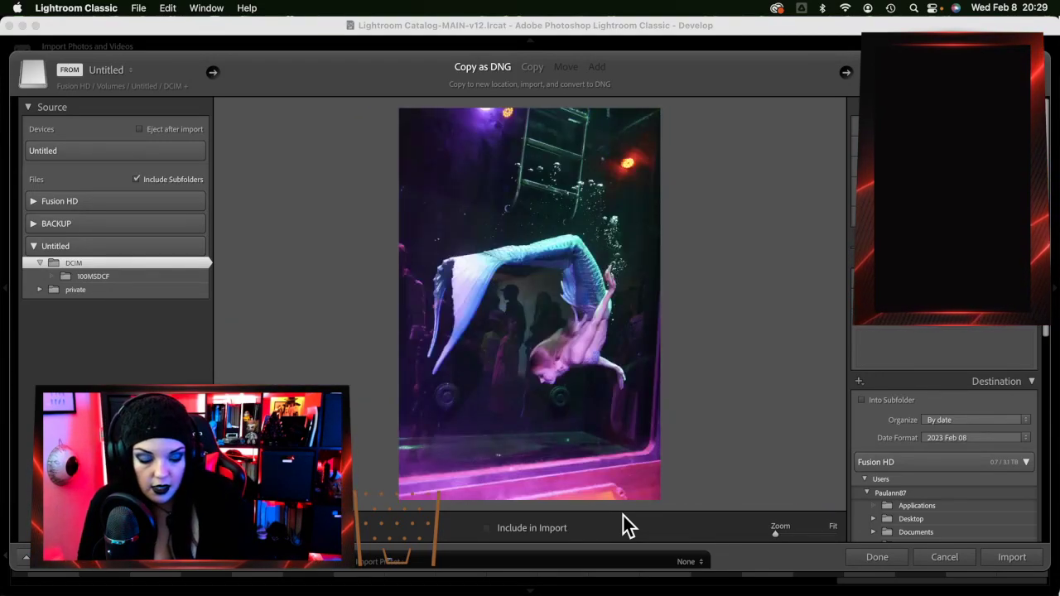
# Mark two mermaid tank shots for import and skip past the portrait mermaid photos
pyautogui.press('p')
pyautogui.press('Right')
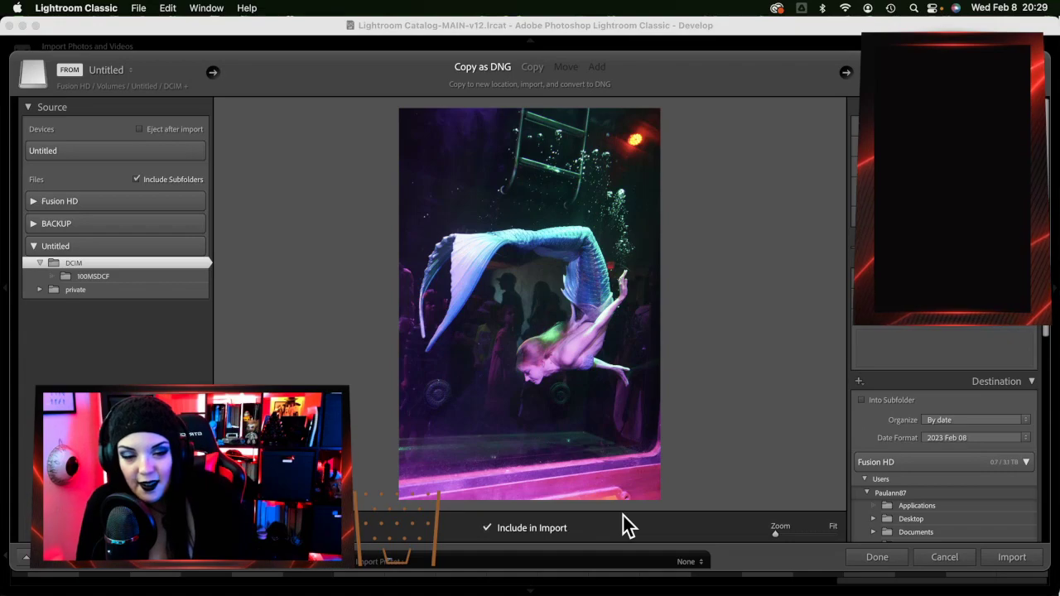
pyautogui.press('Right')
pyautogui.press('p')
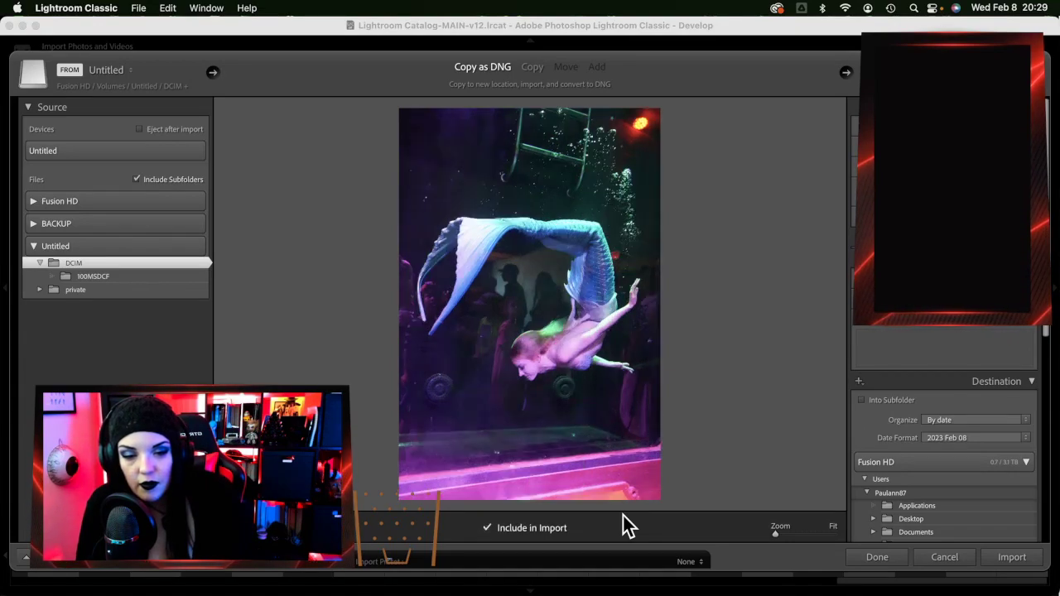
pyautogui.press('Right')
pyautogui.press('Right')
pyautogui.press('Right')
pyautogui.press('Right')
pyautogui.press('Right')
pyautogui.press('Right')
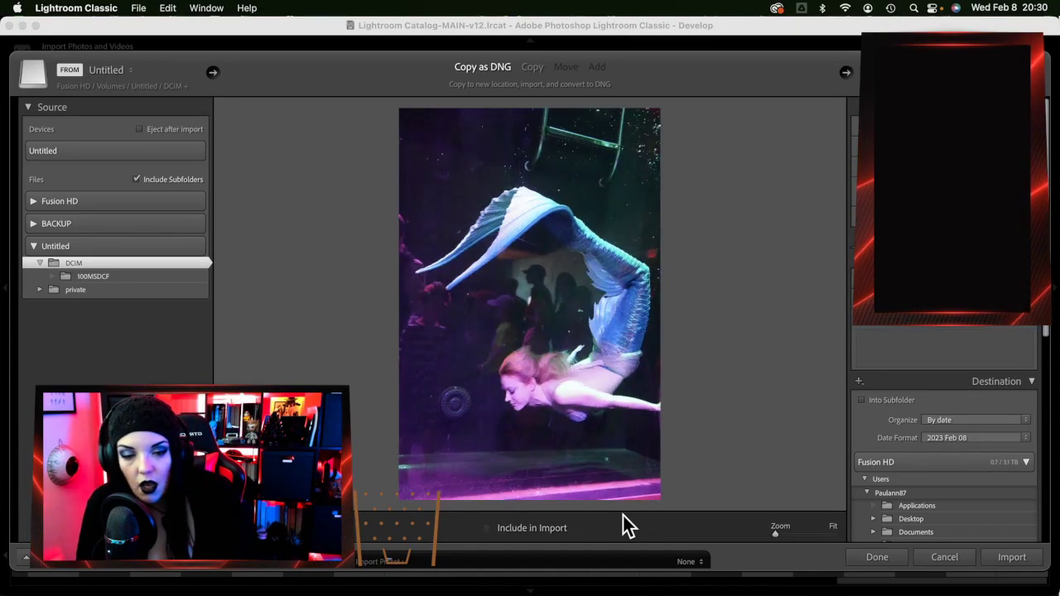
pyautogui.press('Right')
pyautogui.press('Right')
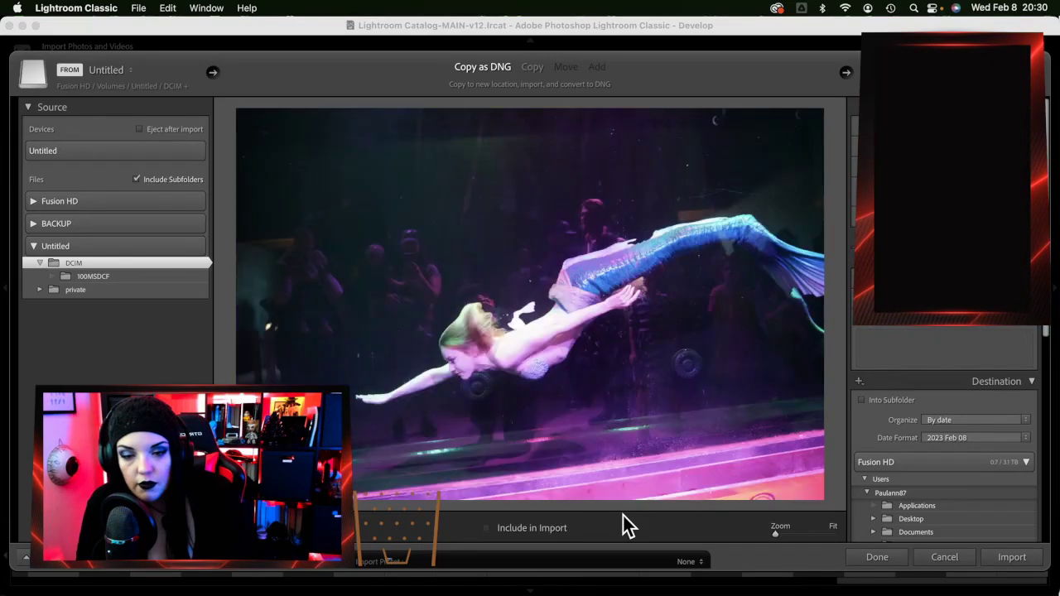
pyautogui.press('Right')
pyautogui.press('Right')
pyautogui.press('Right')
pyautogui.press('Right')
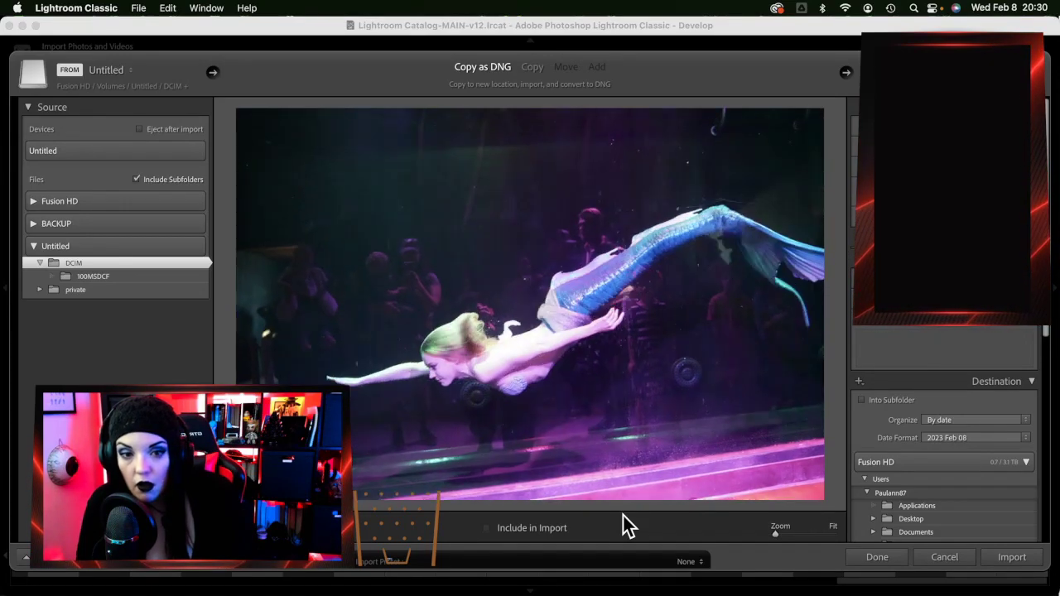
pyautogui.press('Right')
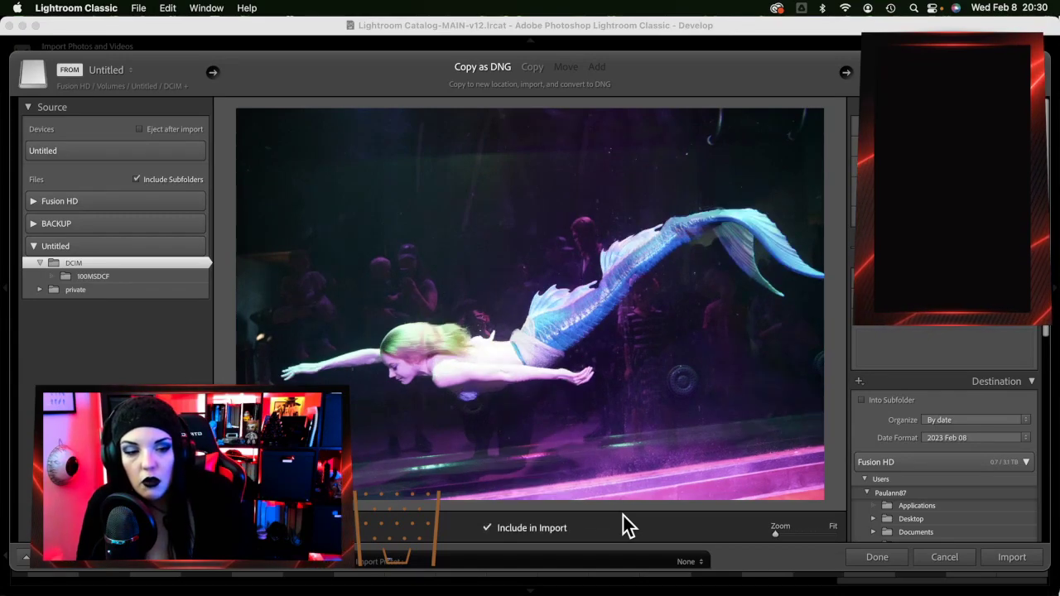
pyautogui.press('Right')
# Mark another pair of mermaid photos and move on to the landscape mermaid frame
pyautogui.press('p')
pyautogui.press('Right')
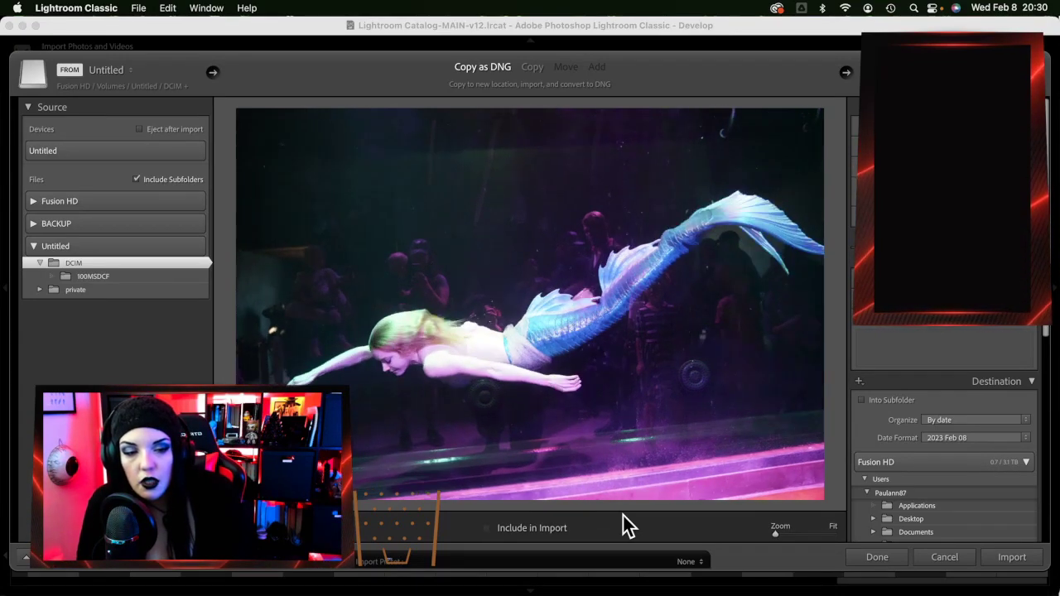
pyautogui.press('p')
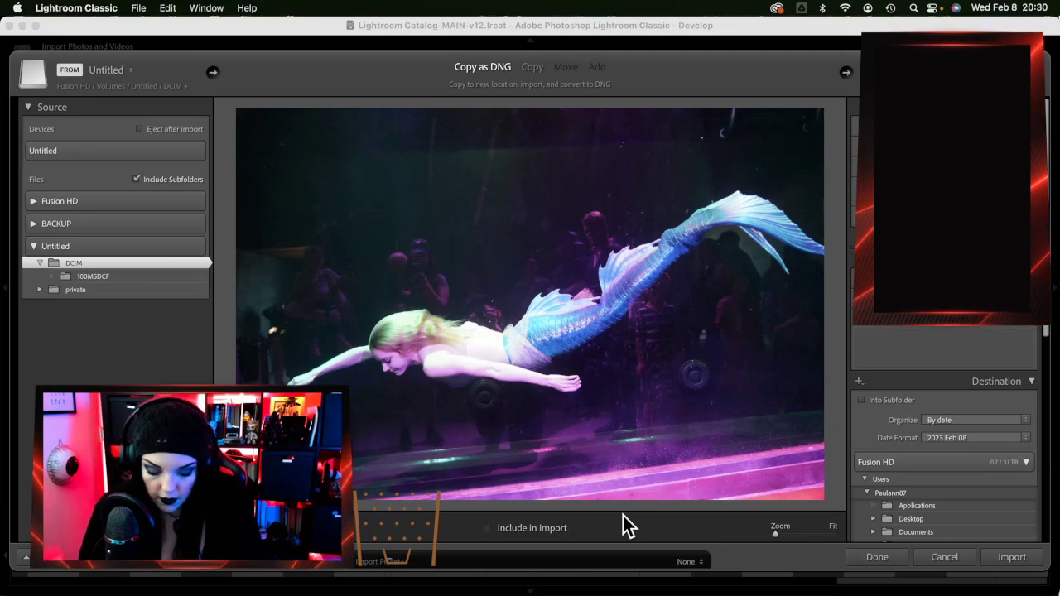
pyautogui.press('Right')
pyautogui.press('Right')
pyautogui.press('Right')
pyautogui.press('Right')
pyautogui.press('Right')
pyautogui.press('Right')
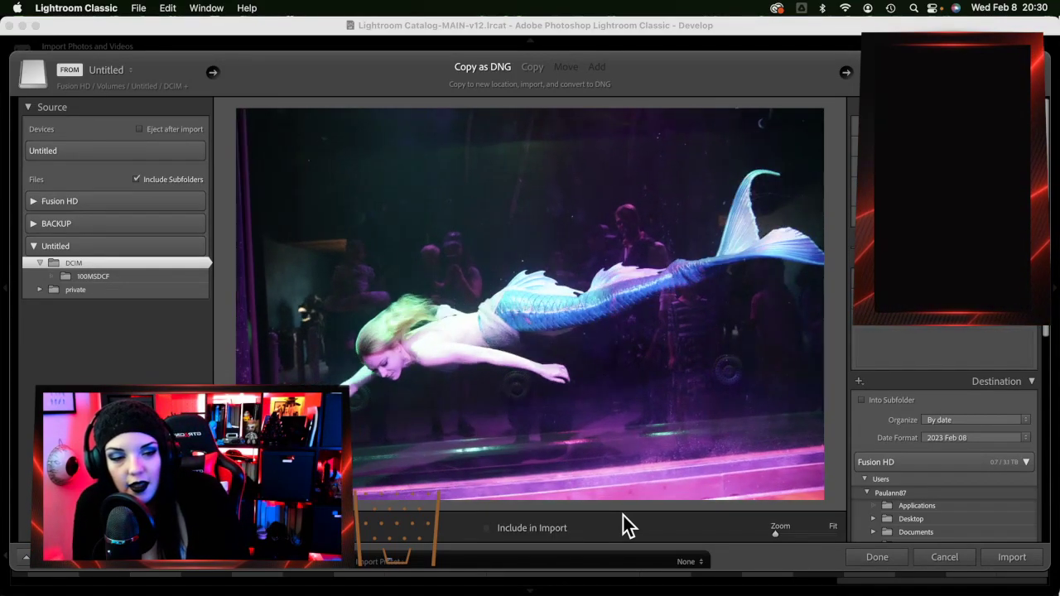
pyautogui.press('Right')
pyautogui.press('Right')
pyautogui.press('Right')
pyautogui.press('Right')
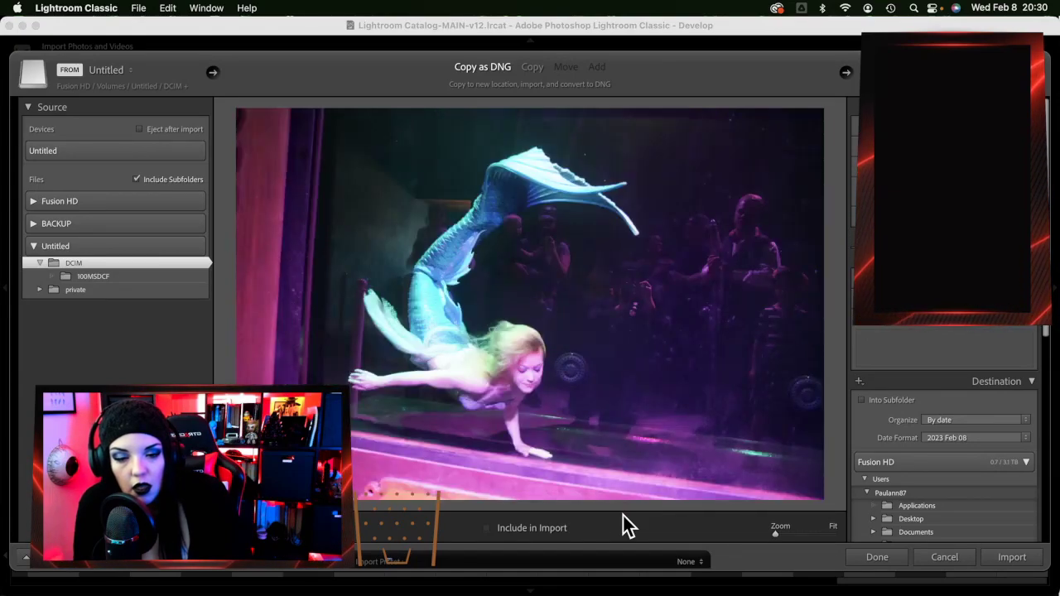
pyautogui.press('Right')
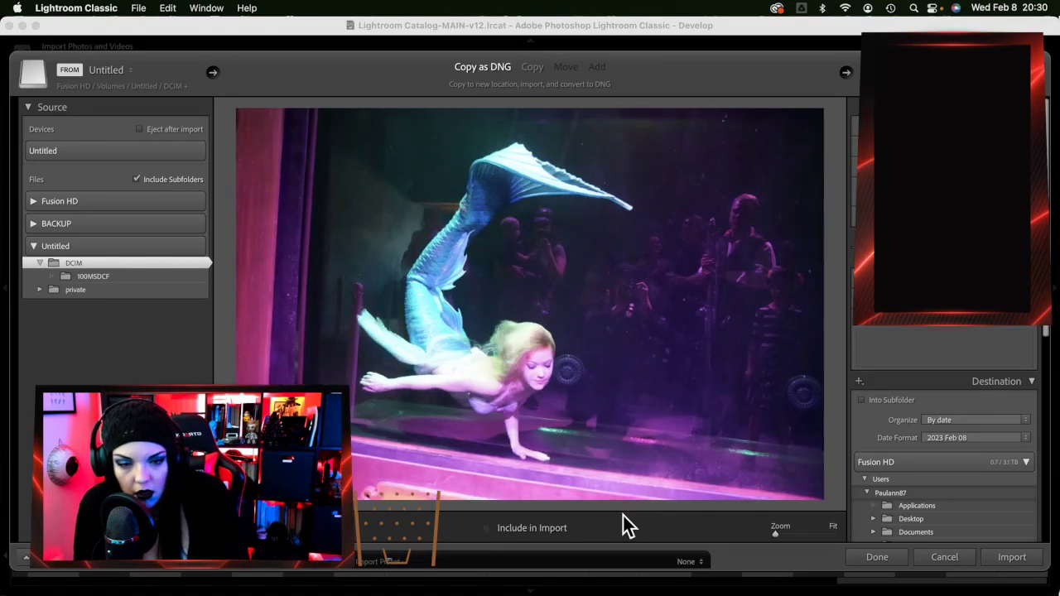
pyautogui.press('Right')
pyautogui.press('Right')
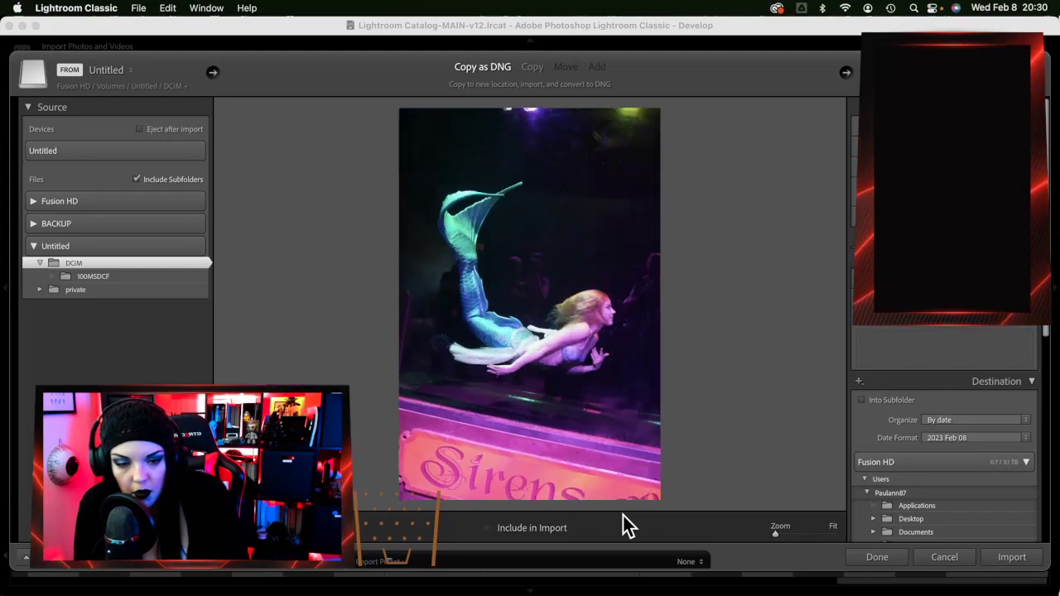
pyautogui.press('Right')
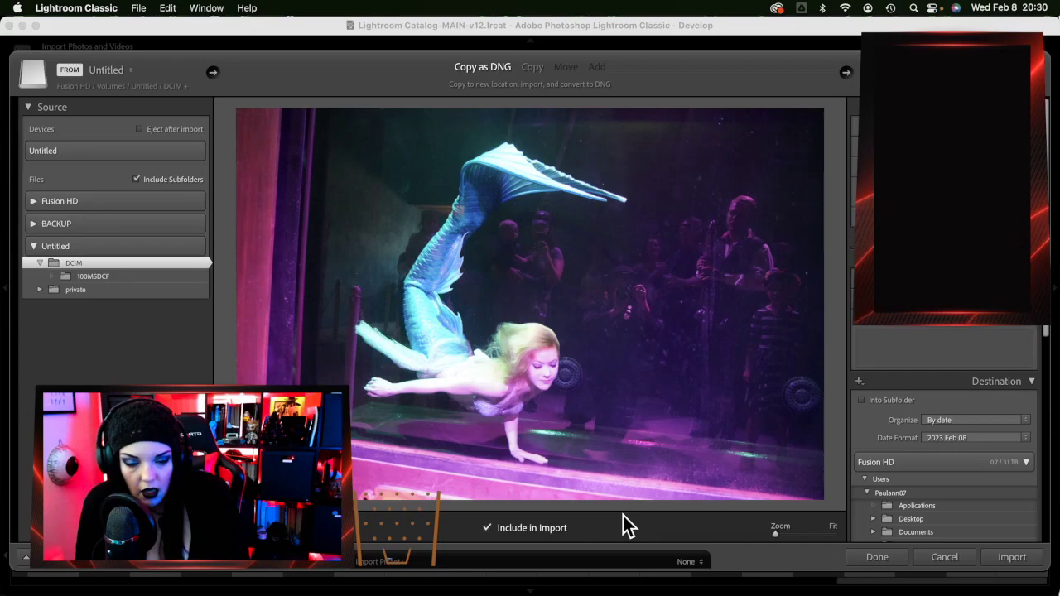
# Step through the Sirens burst frames, marking two of them for import
pyautogui.press('Right')
pyautogui.press('Right')
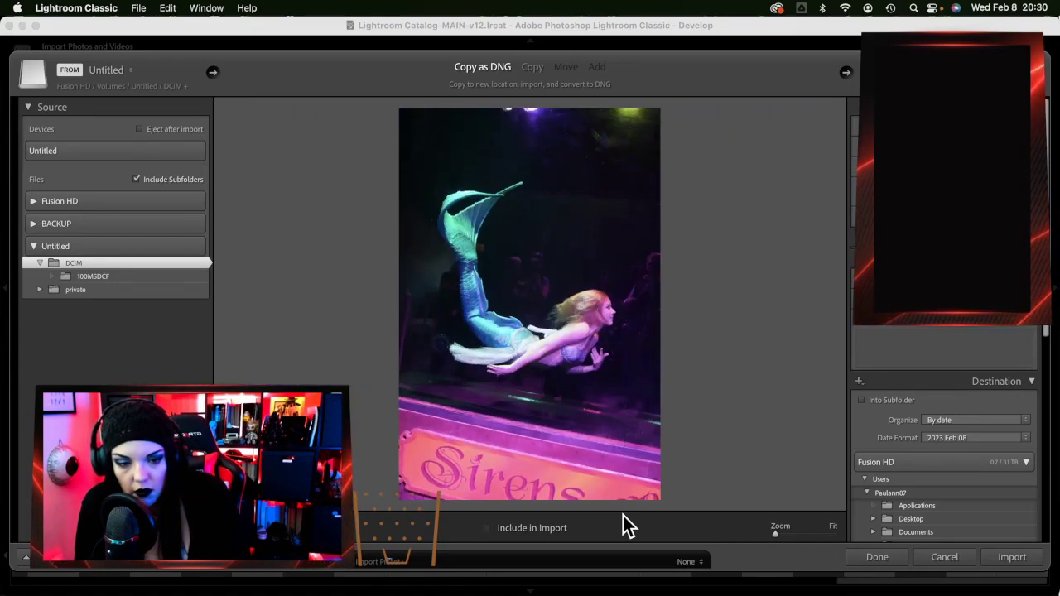
pyautogui.press('Right')
pyautogui.press('Right')
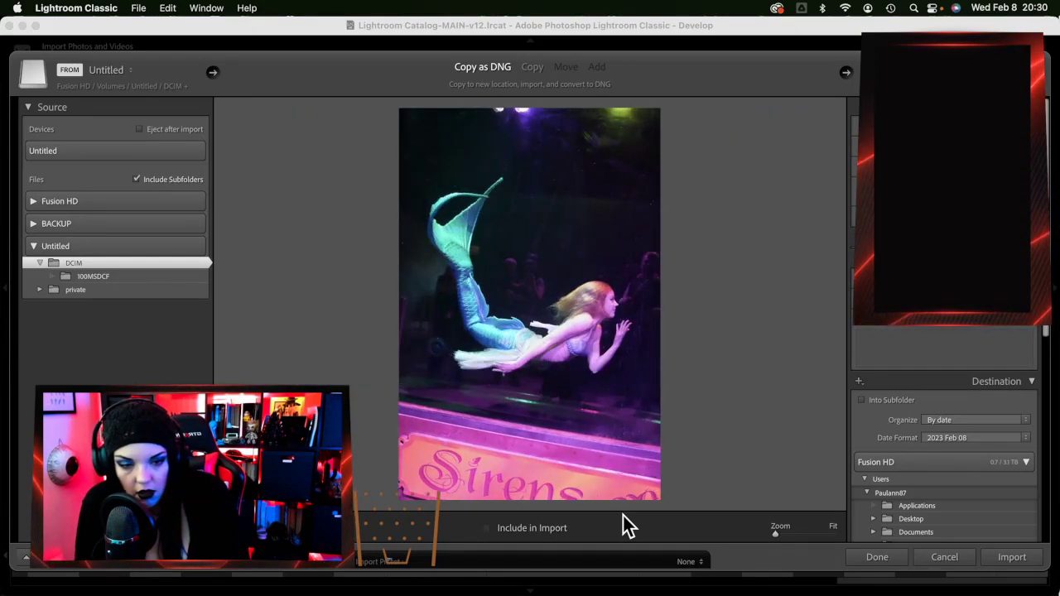
pyautogui.press('Right')
pyautogui.press('Right')
pyautogui.press('Right')
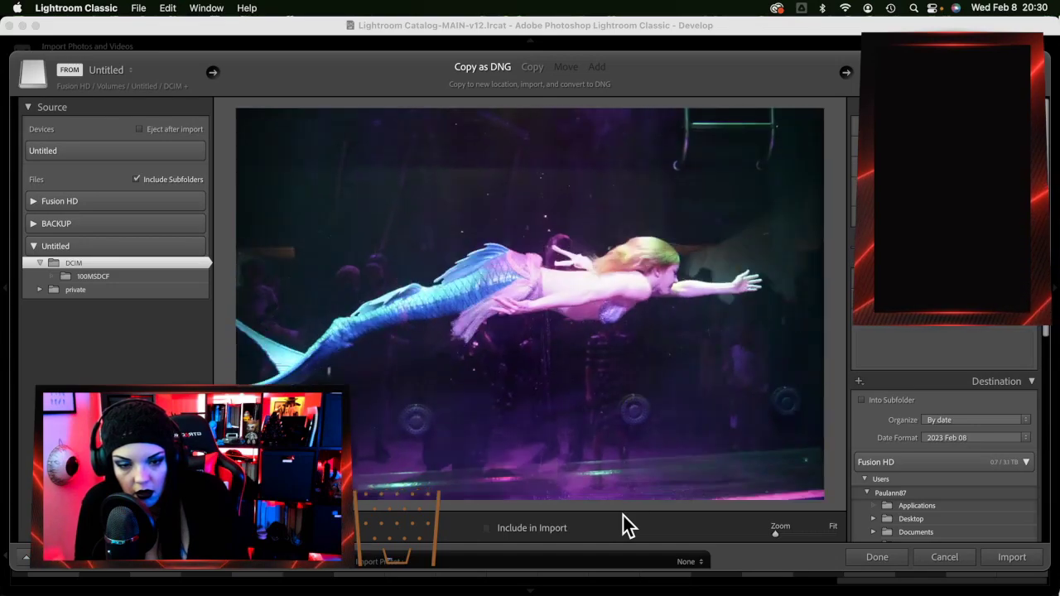
pyautogui.press('Right')
pyautogui.press('Right')
pyautogui.press('Right')
pyautogui.press('Right')
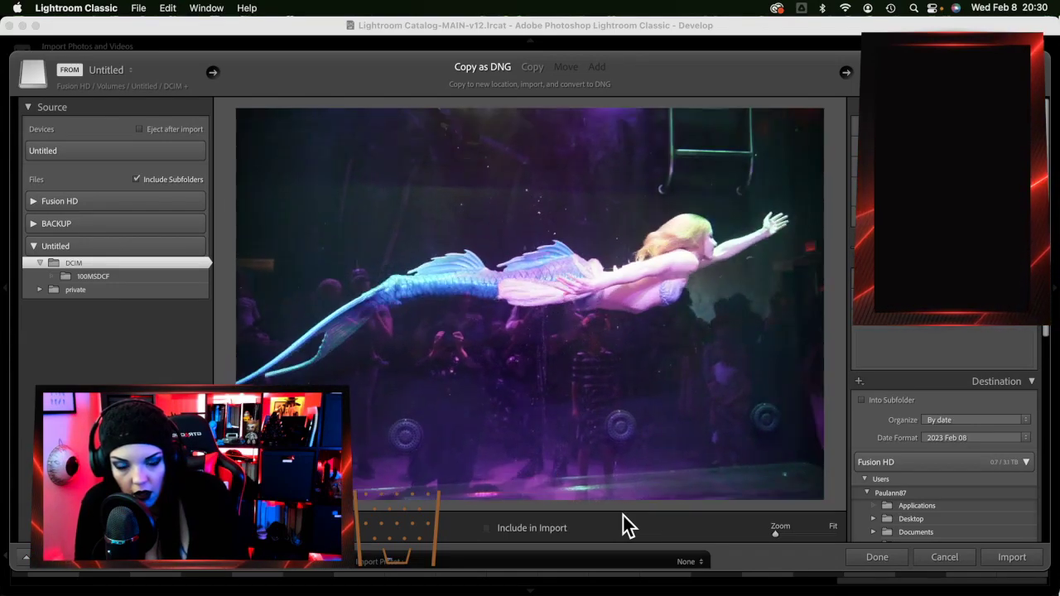
pyautogui.press('Right')
pyautogui.press('Right')
pyautogui.press('Right')
pyautogui.press('Right')
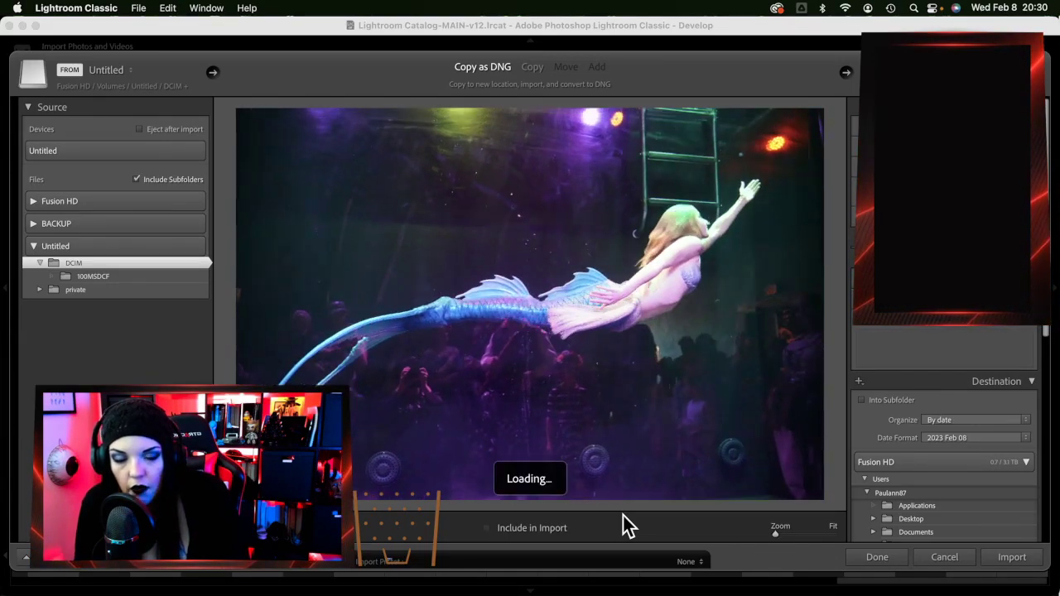
pyautogui.press('Right')
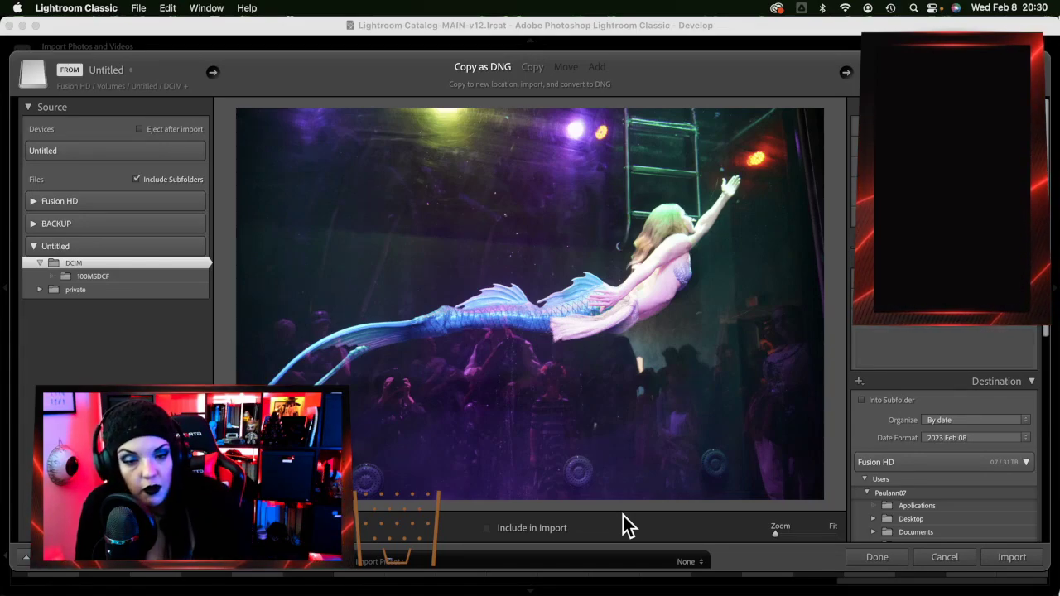
pyautogui.press('Right')
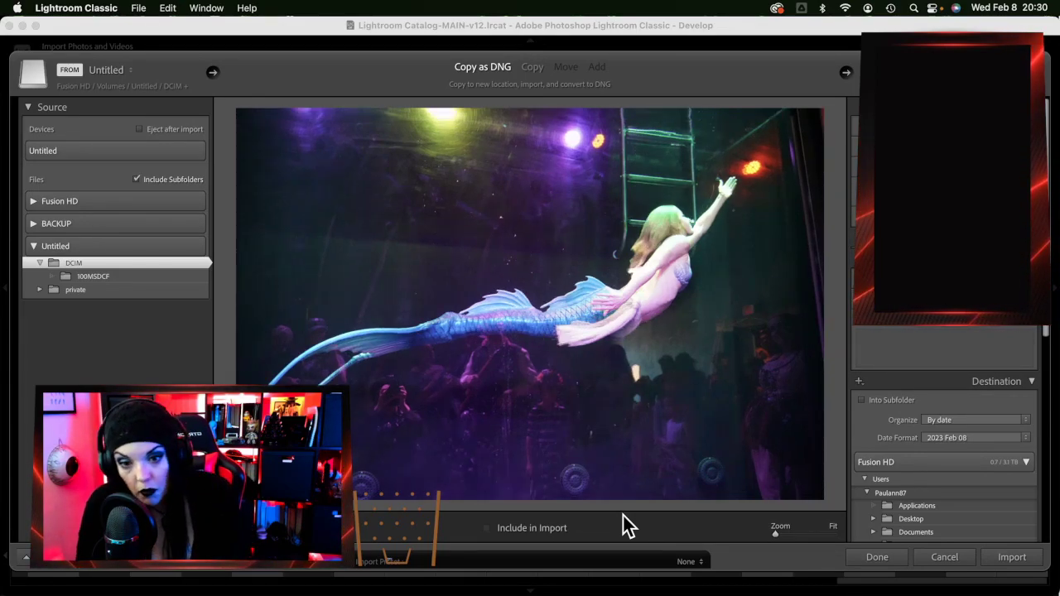
pyautogui.press('p')
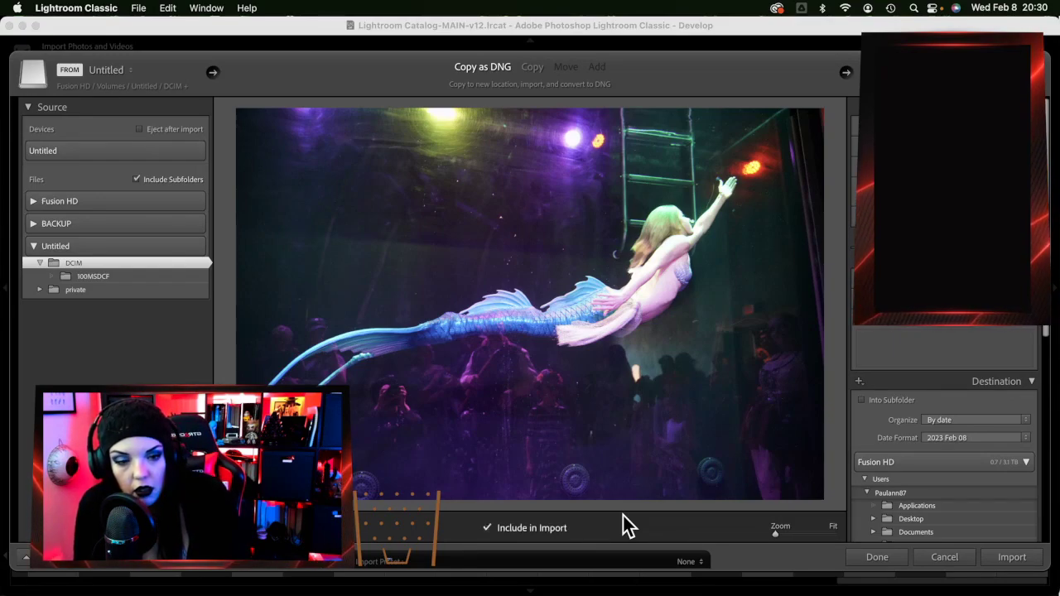
pyautogui.press('Right')
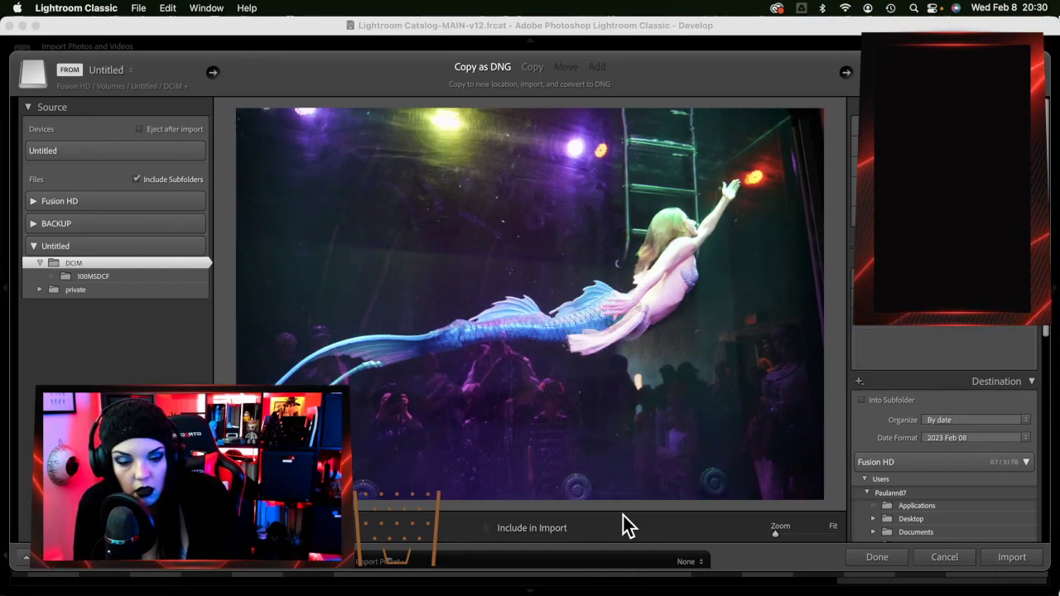
pyautogui.press('p')
# Mark the armored cosplayer portrait, close-up, blue-masked portrait and following landscape shot for import
pyautogui.press('Right')
pyautogui.press('Right')
pyautogui.press('Right')
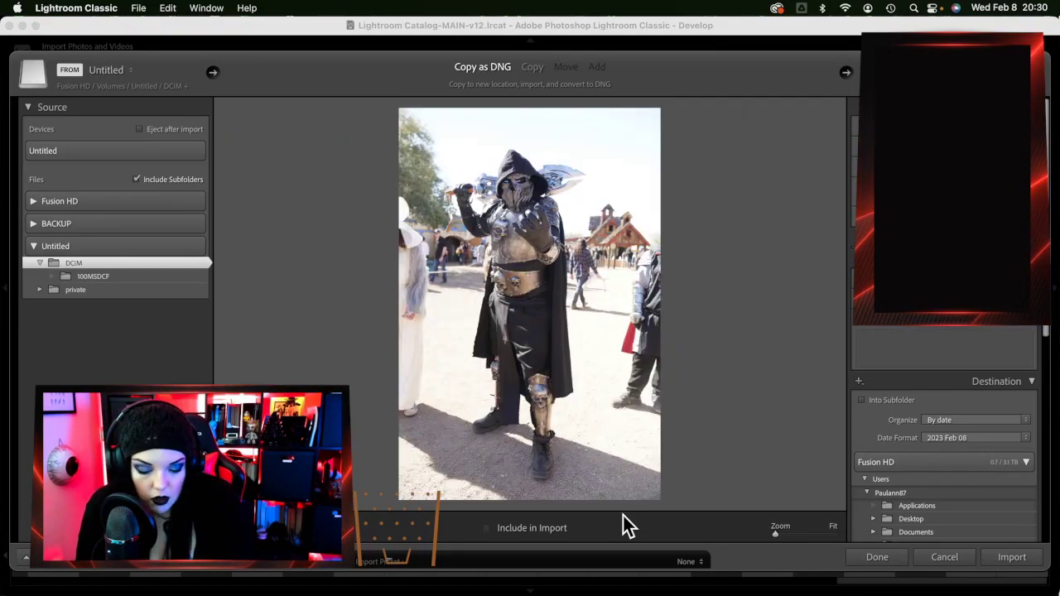
pyautogui.press('p')
pyautogui.press('Right')
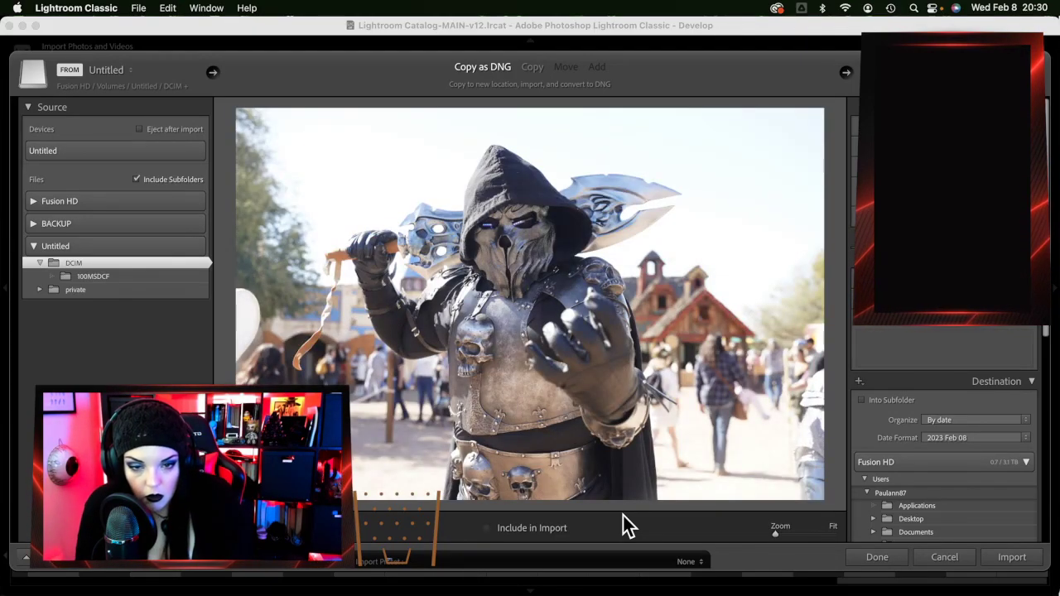
pyautogui.press('p')
pyautogui.press('Right')
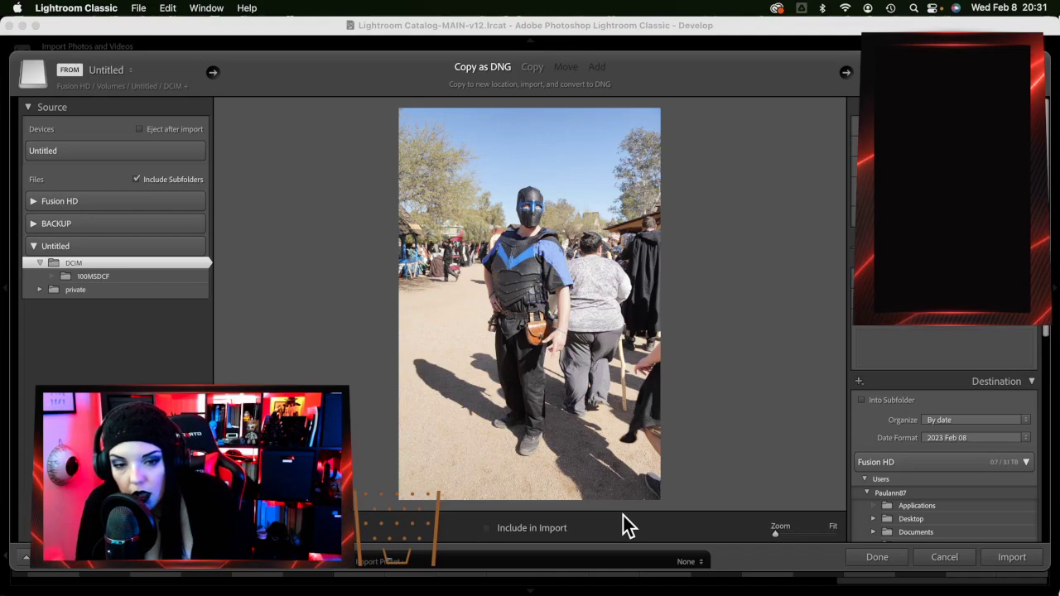
pyautogui.press('p')
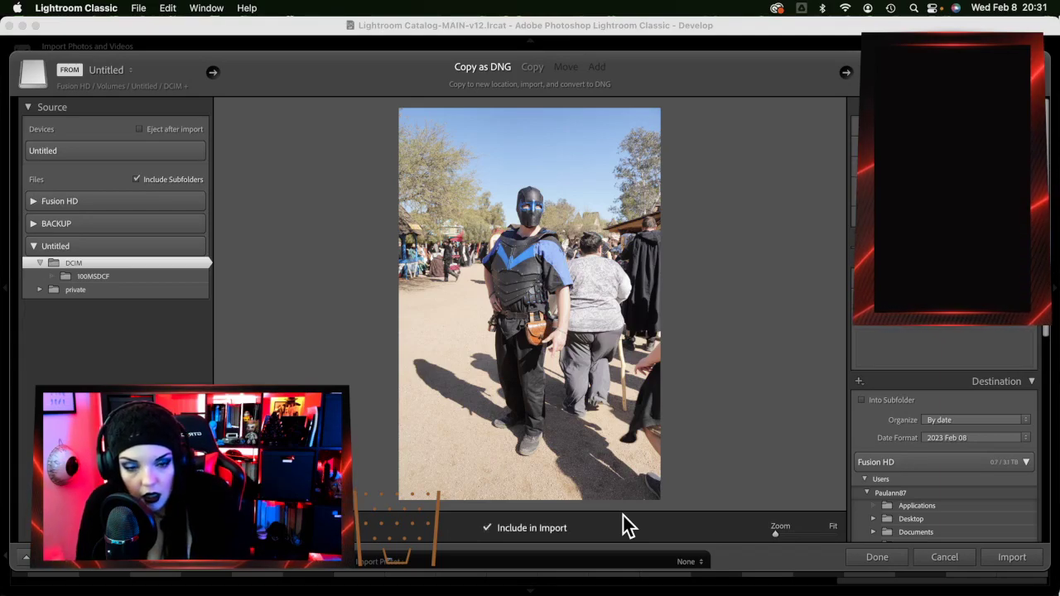
pyautogui.press('Right')
pyautogui.press('p')
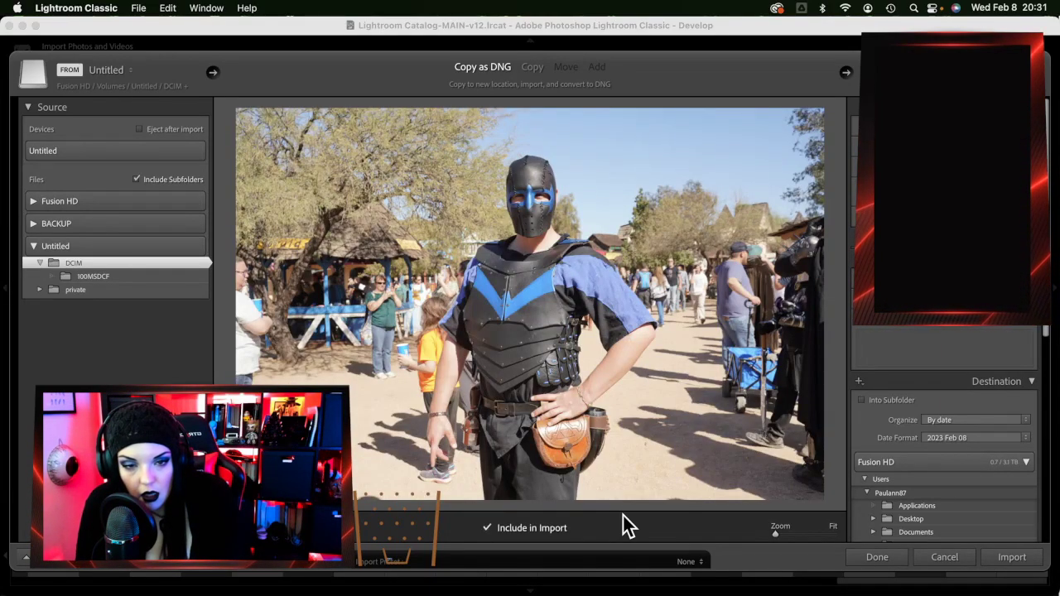
pyautogui.press('Right')
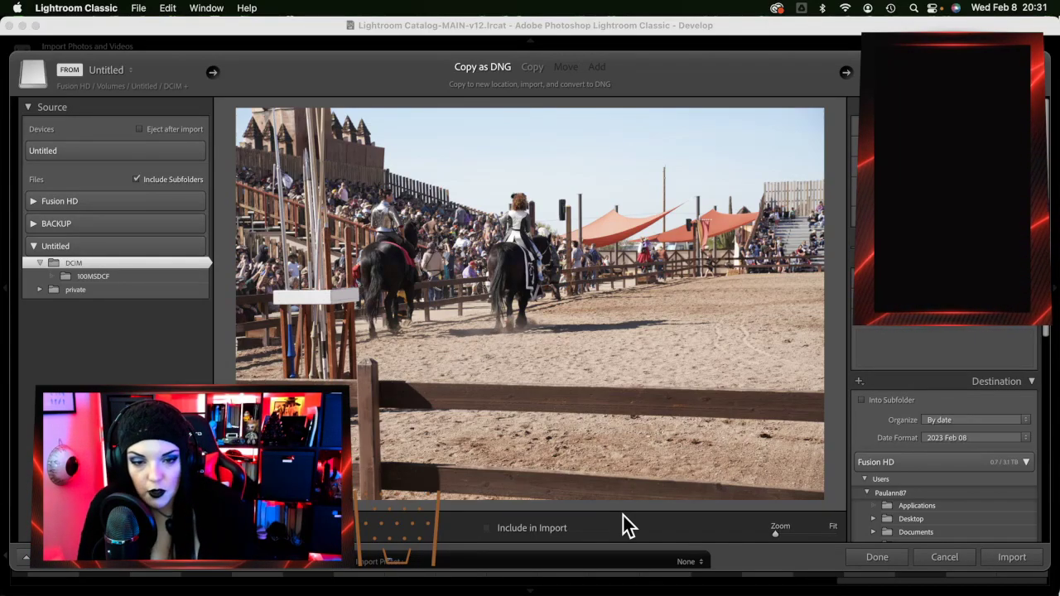
# Mark the knight-on-horseback photo and two arena riding shots for import
pyautogui.press('Right')
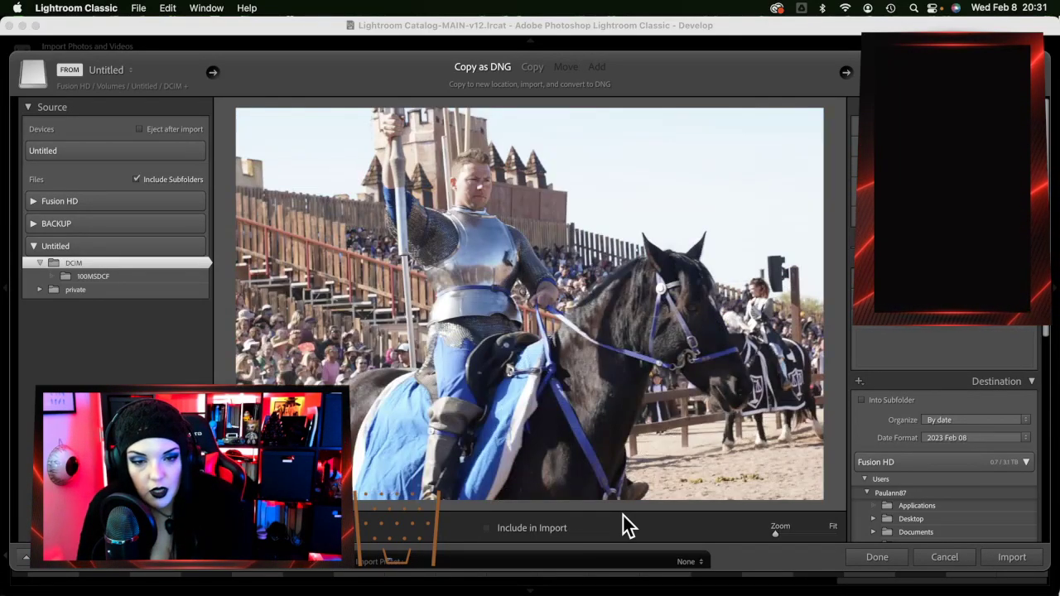
pyautogui.press('p')
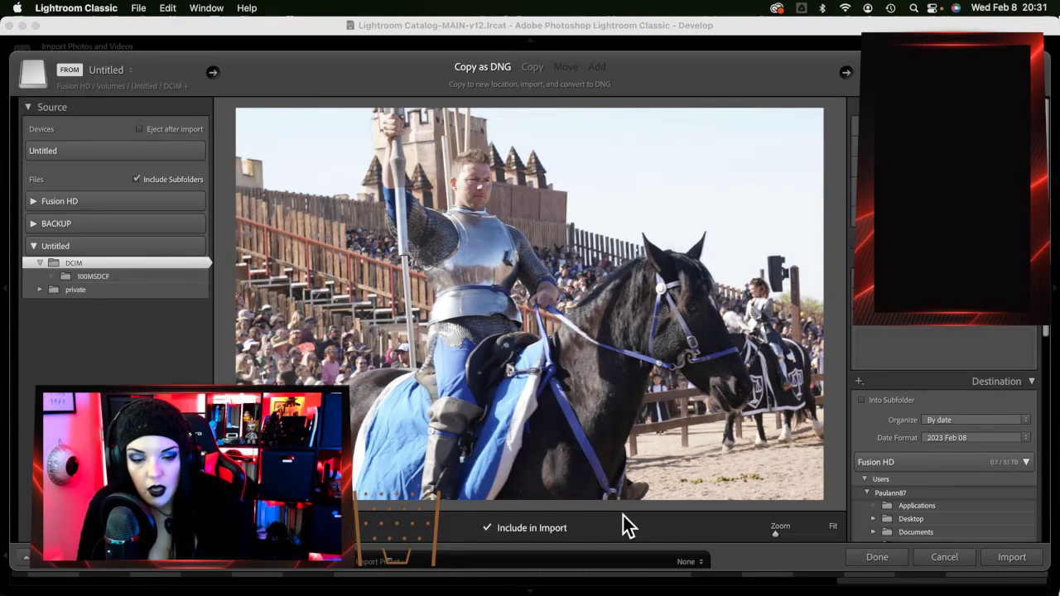
pyautogui.press('Right')
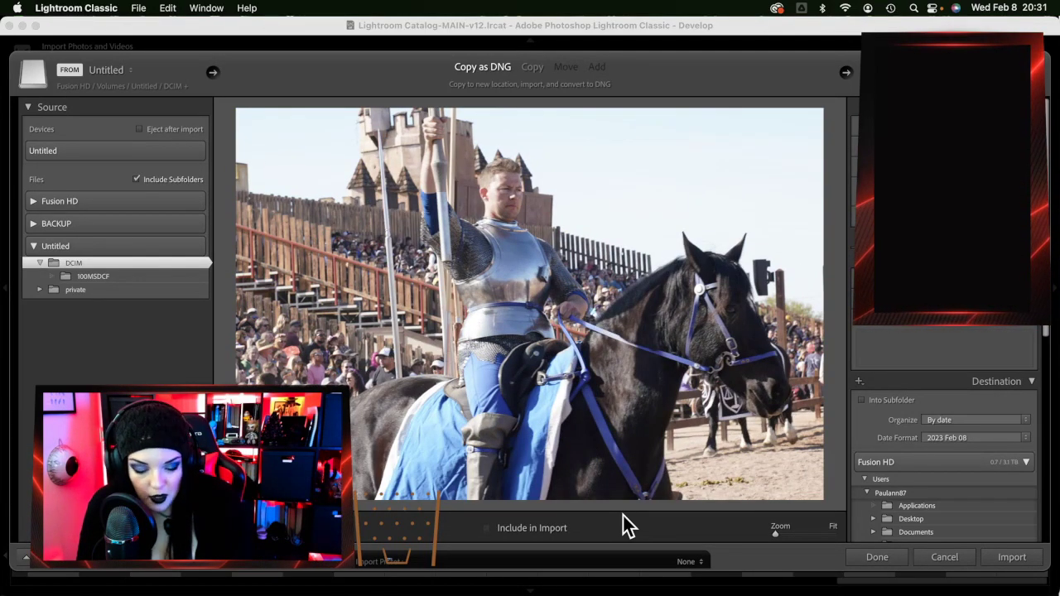
pyautogui.press('Right')
pyautogui.press('p')
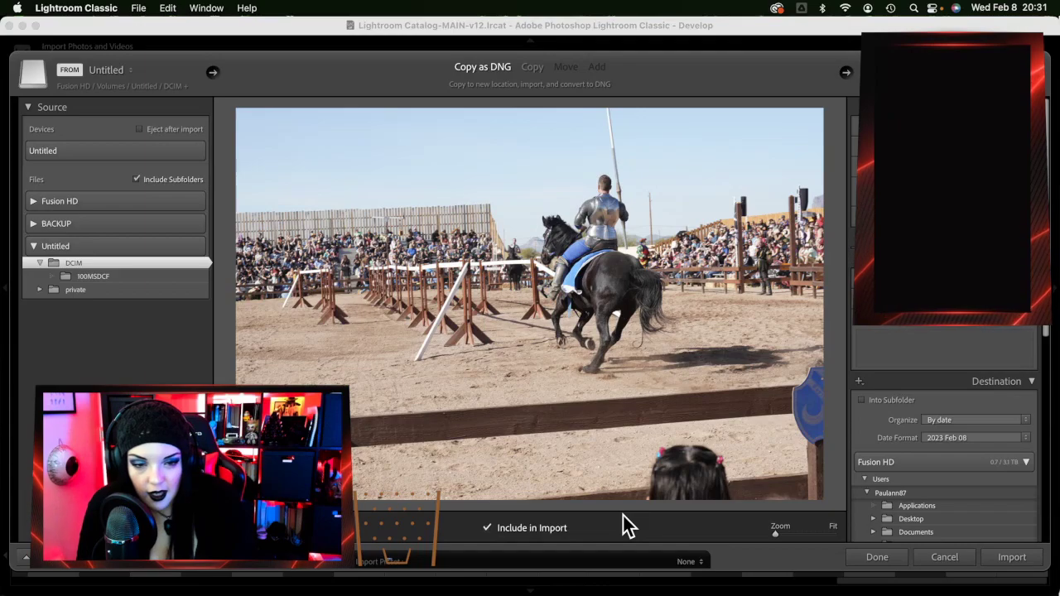
pyautogui.press('Right')
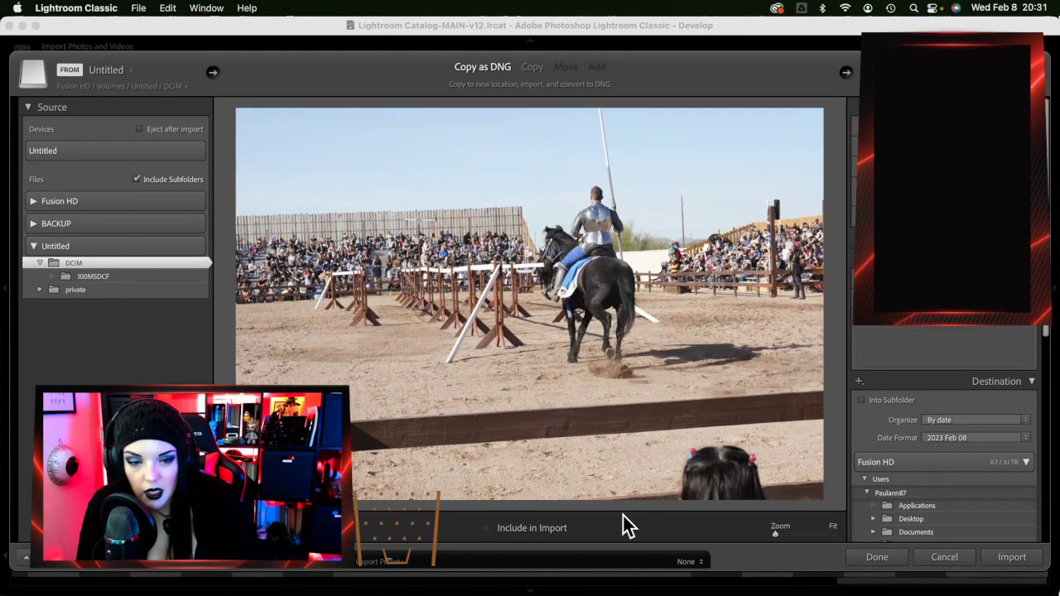
pyautogui.press('Right')
pyautogui.press('p')
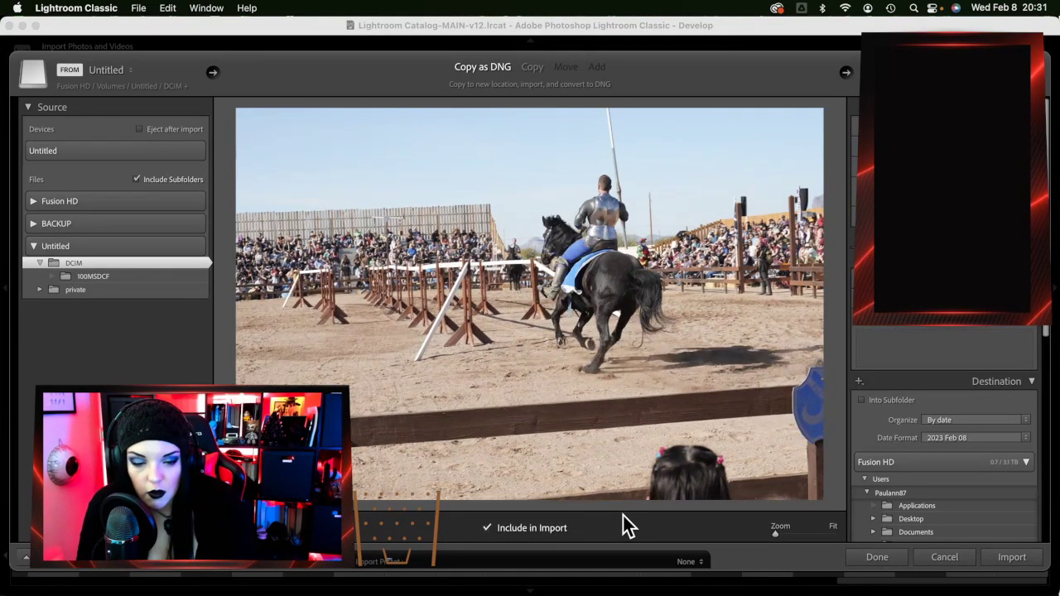
# Mark one more arena photo and the portrait knight, leaving the riding-away shots excluded
pyautogui.press('Right')
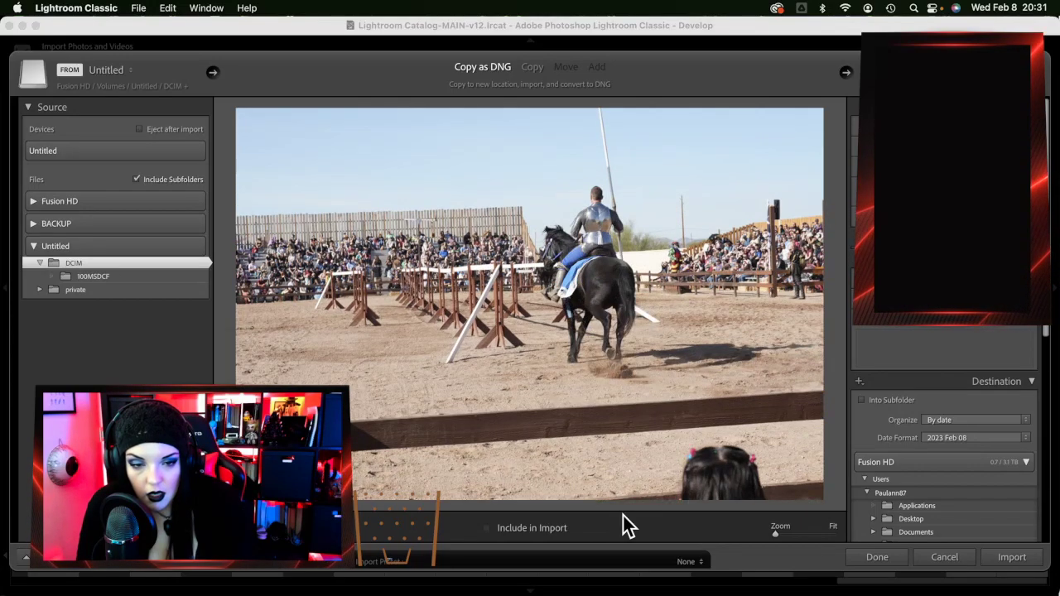
pyautogui.press('Right')
pyautogui.press('Right')
pyautogui.press('Right')
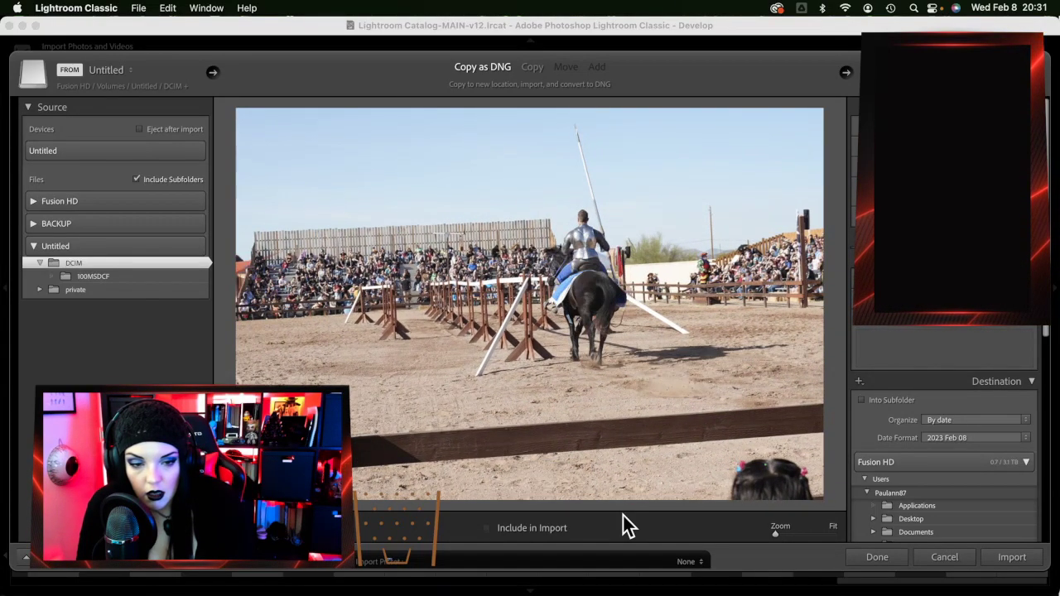
pyautogui.press('p')
pyautogui.press('Right')
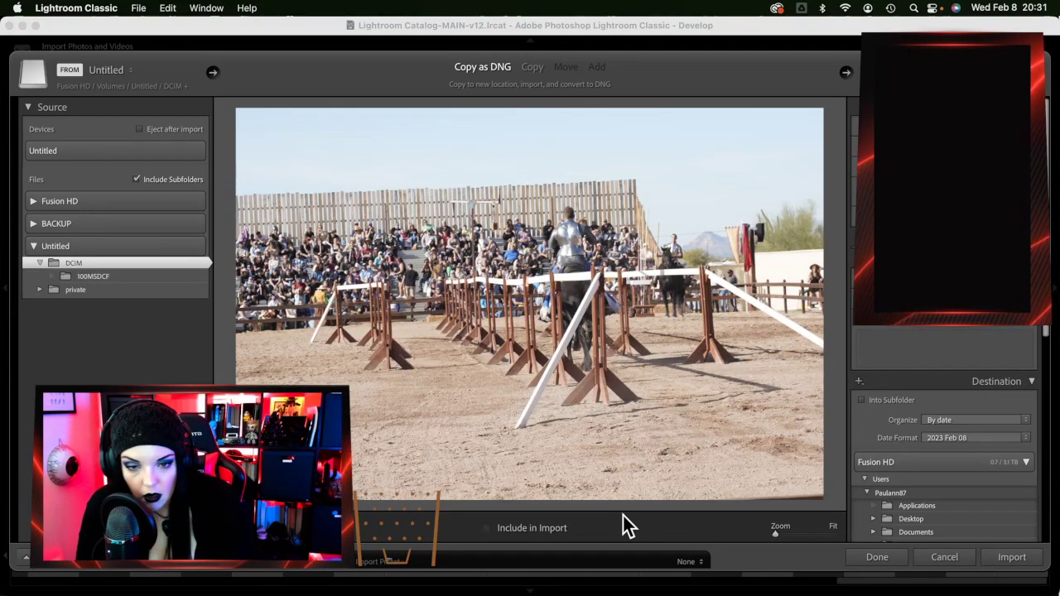
pyautogui.press('Right')
pyautogui.press('Right')
pyautogui.press('Right')
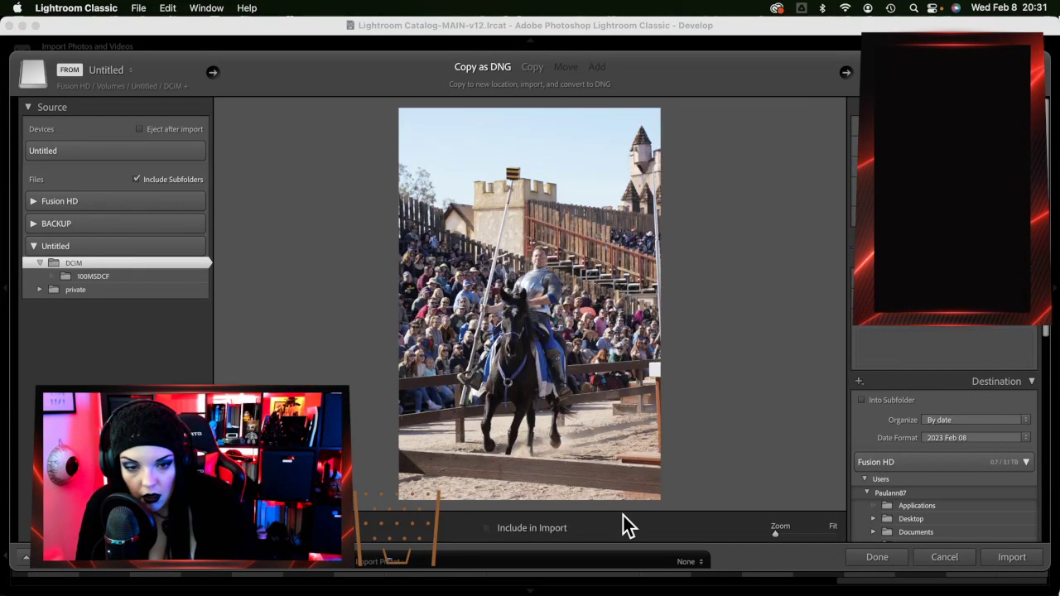
pyautogui.press('p')
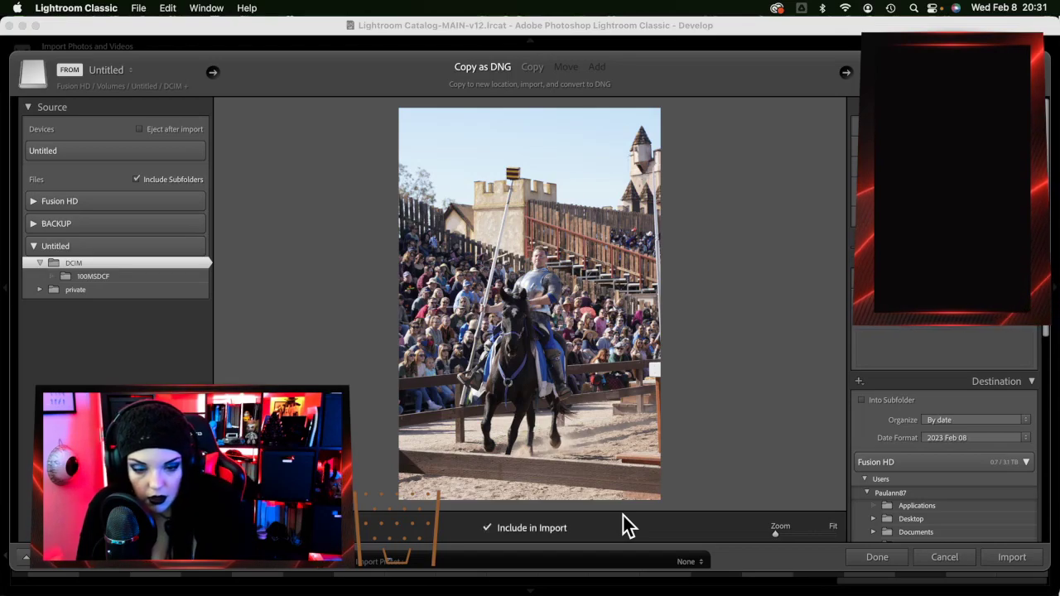
pyautogui.press('Right')
pyautogui.press('Right')
pyautogui.press('Right')
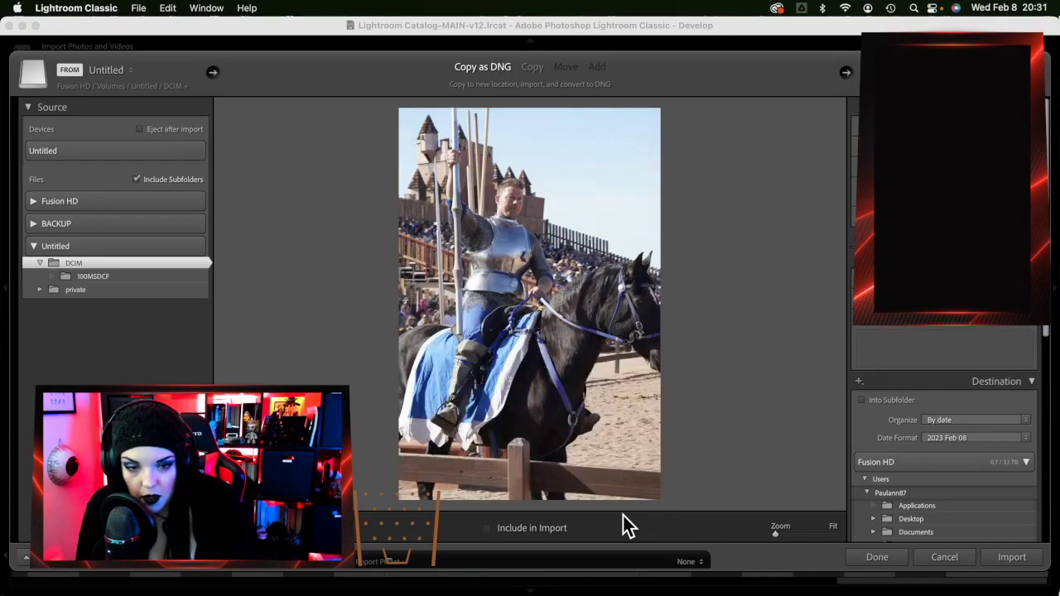
pyautogui.press('Right')
pyautogui.press('Right')
pyautogui.press('Right')
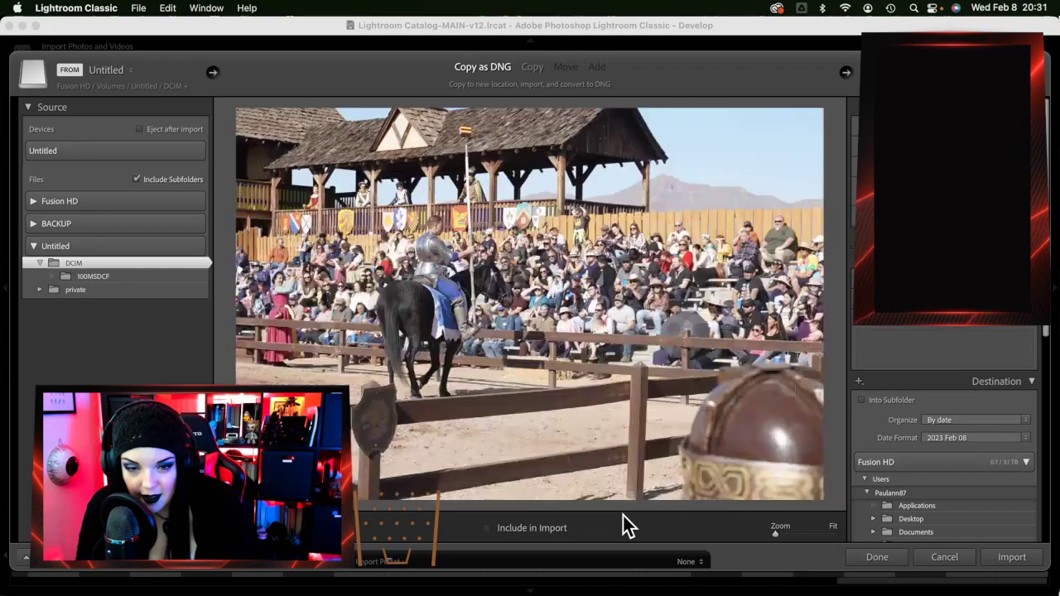
pyautogui.press('Right')
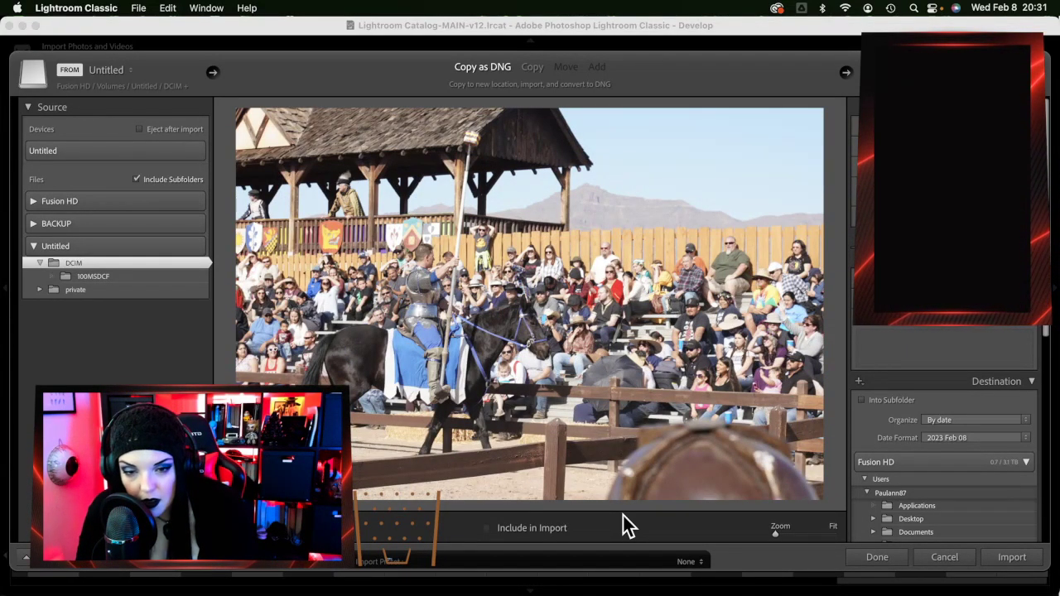
pyautogui.press('Right')
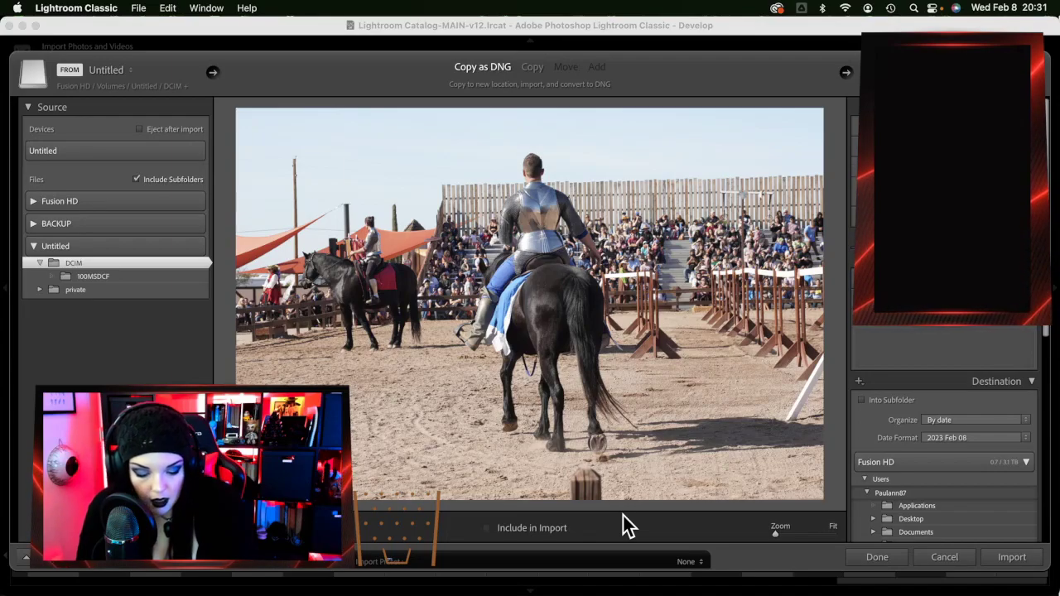
pyautogui.press('Right')
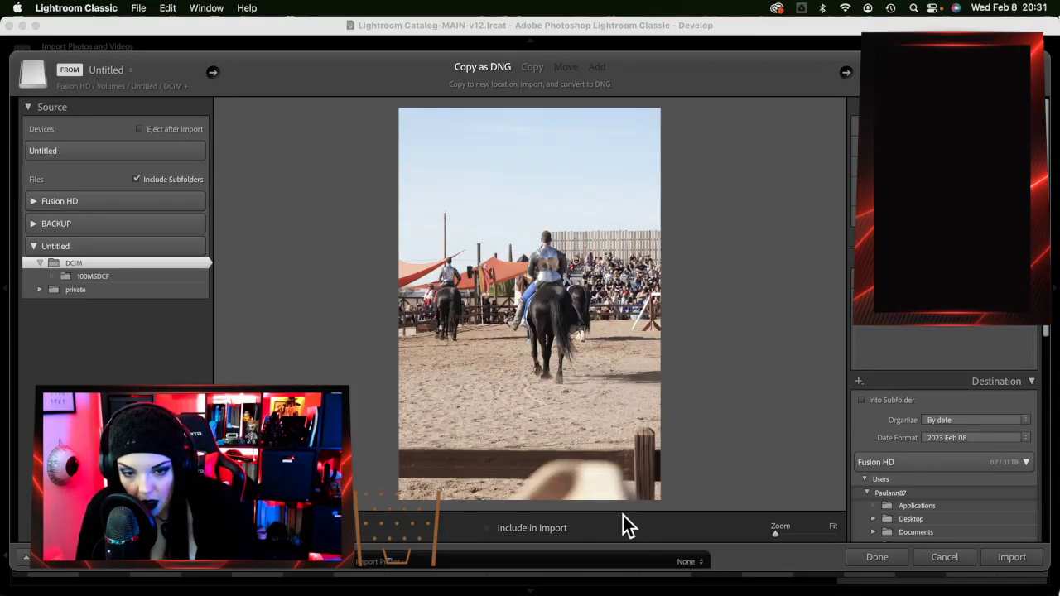
pyautogui.press('Right')
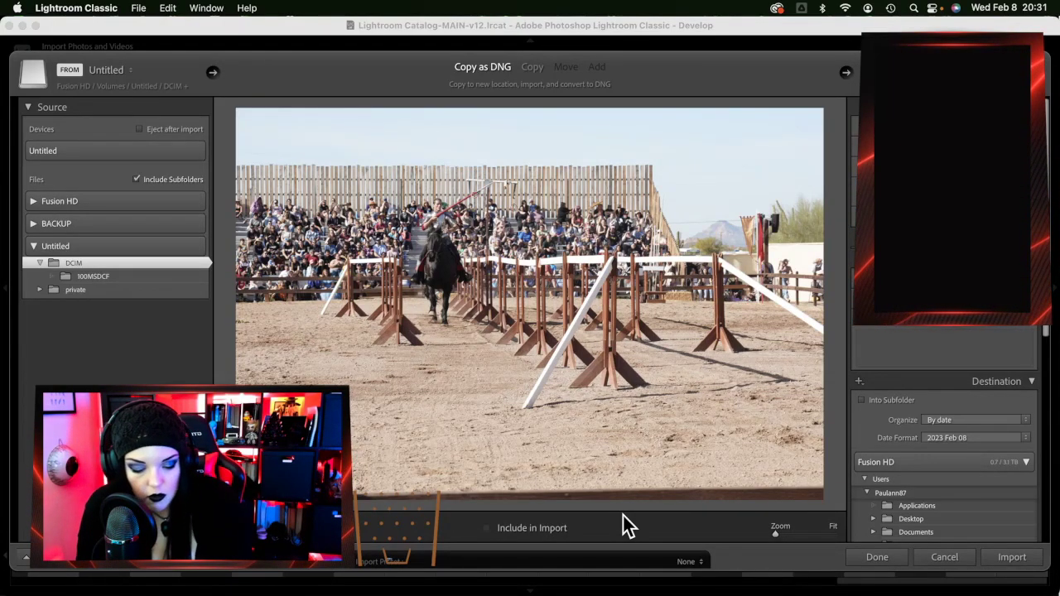
# Step through the jousting burst shots in the Import loupe up to the close-up knight photo
pyautogui.press('Right')
pyautogui.press('Right')
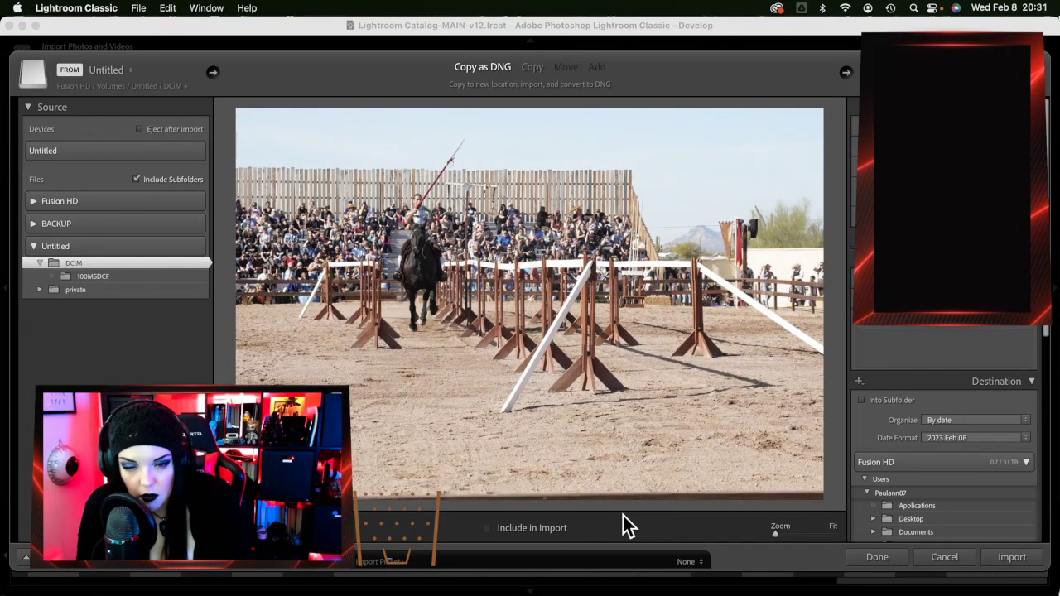
pyautogui.press('Right')
pyautogui.press('Right')
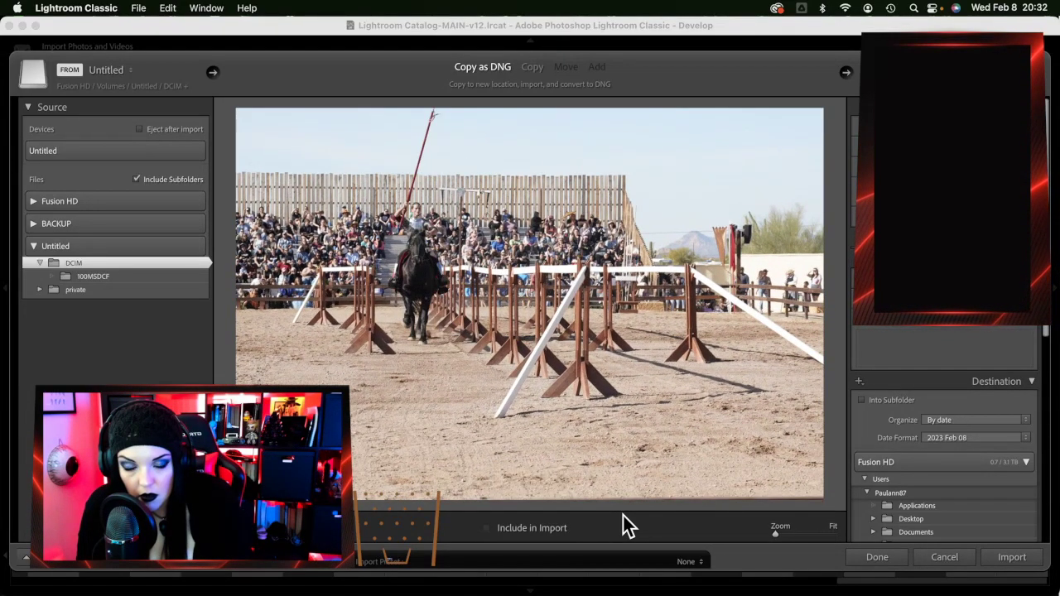
pyautogui.press('Right')
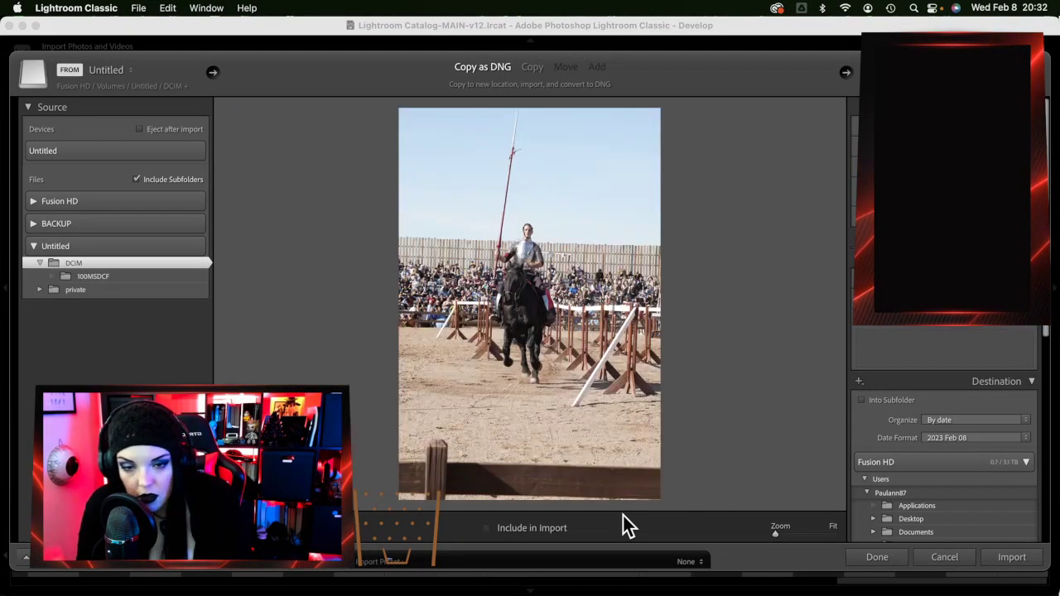
pyautogui.press('Right')
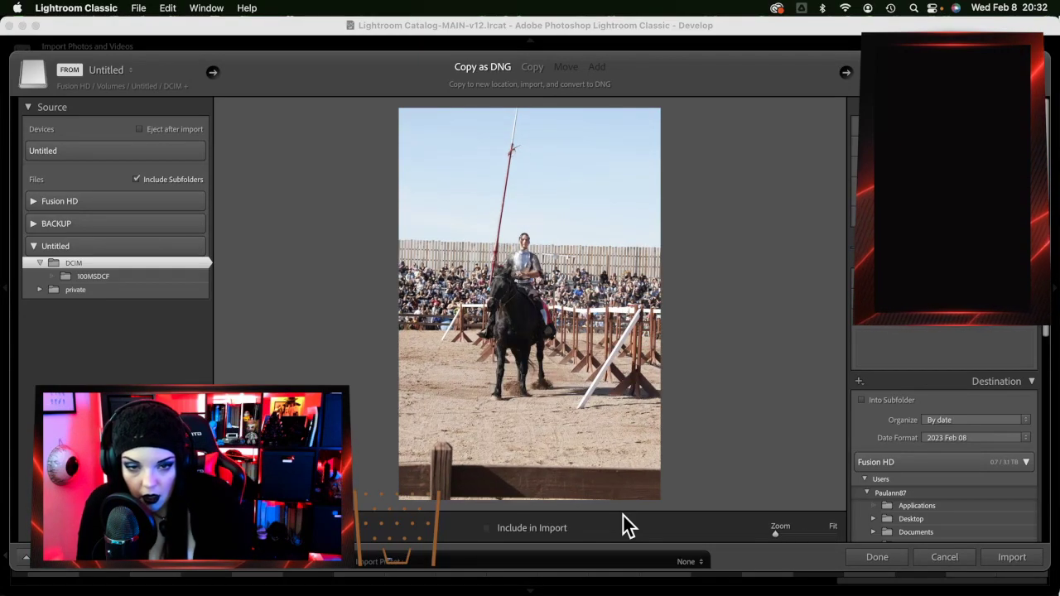
pyautogui.press('Right')
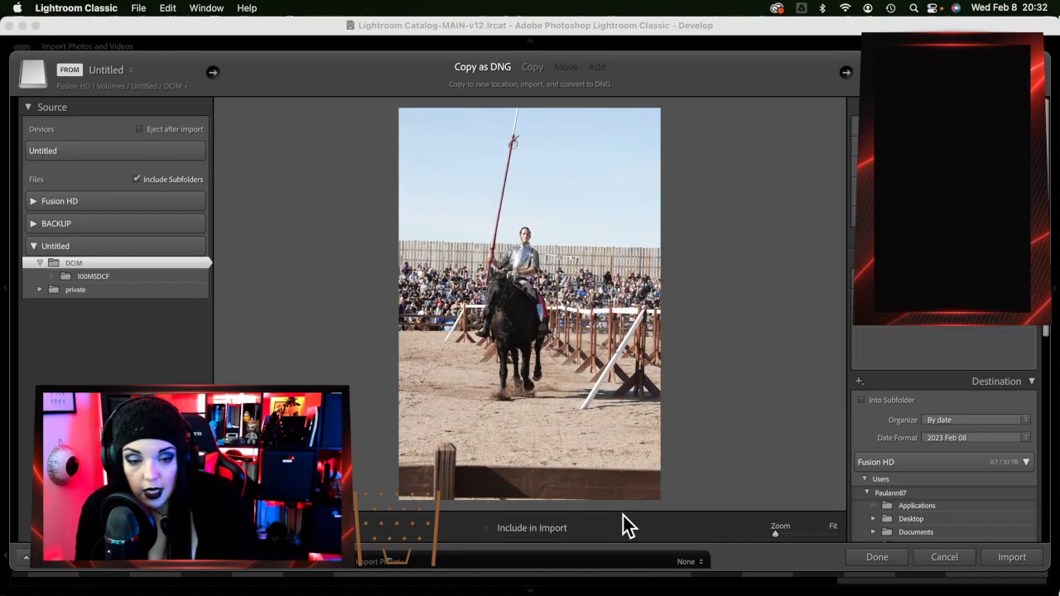
pyautogui.press('Right')
pyautogui.press('Right')
pyautogui.press('Right')
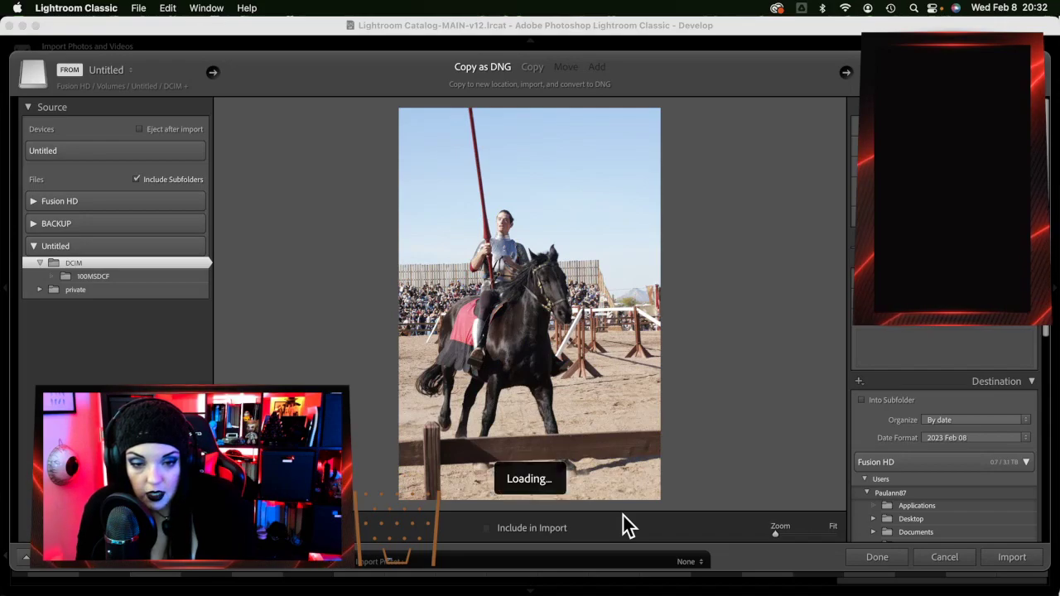
pyautogui.press('Right')
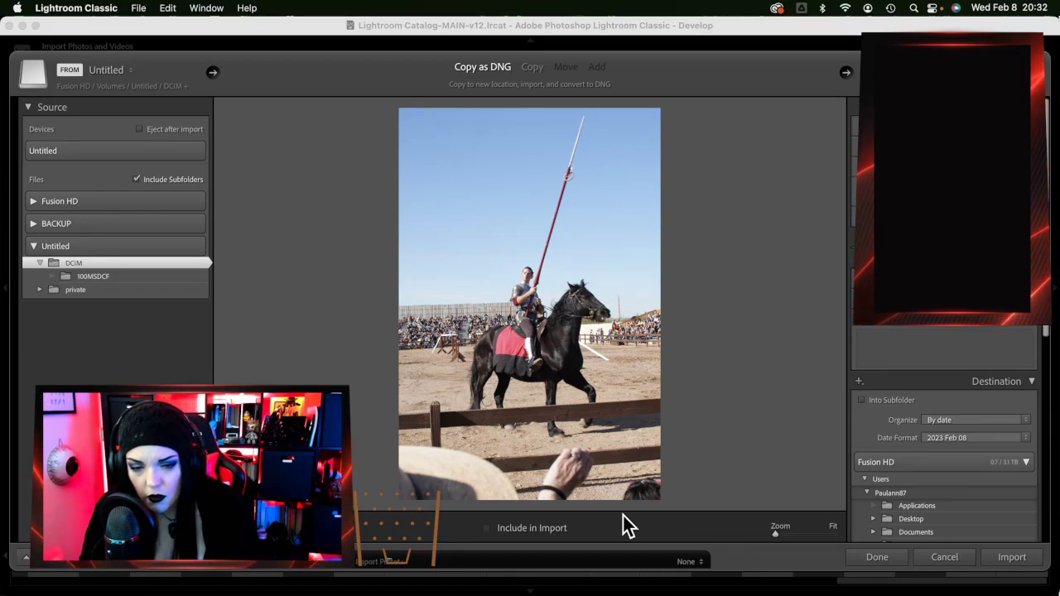
pyautogui.press('Right')
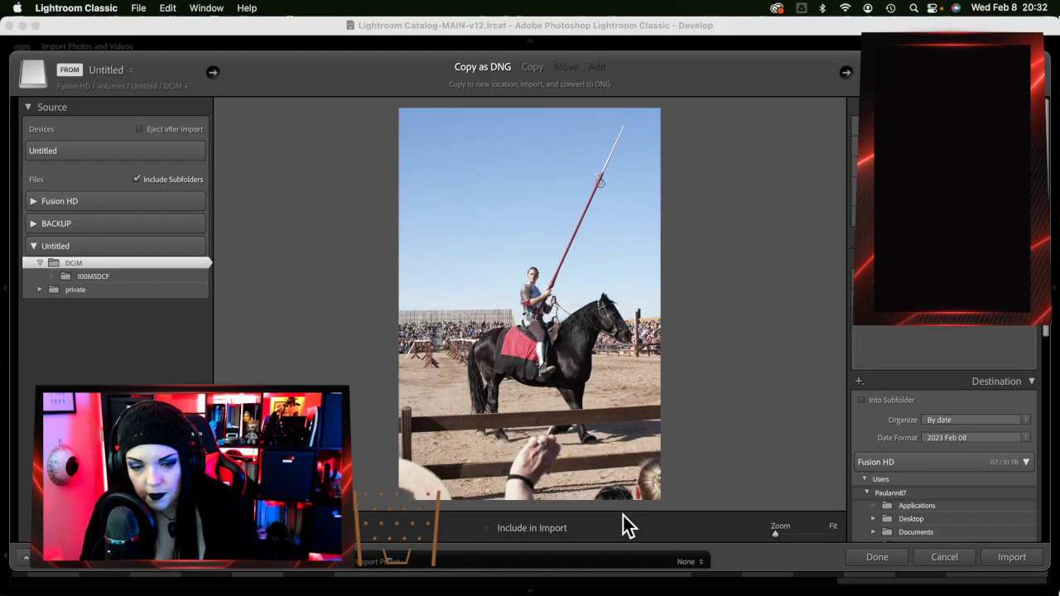
pyautogui.press('Right')
pyautogui.press('Right')
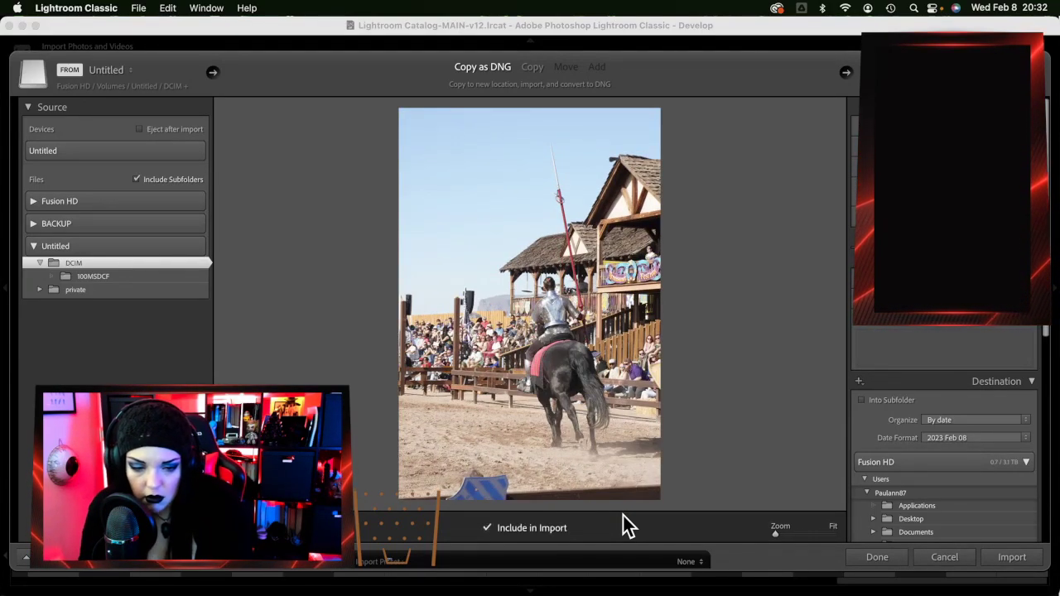
pyautogui.press('Right')
pyautogui.press('Right')
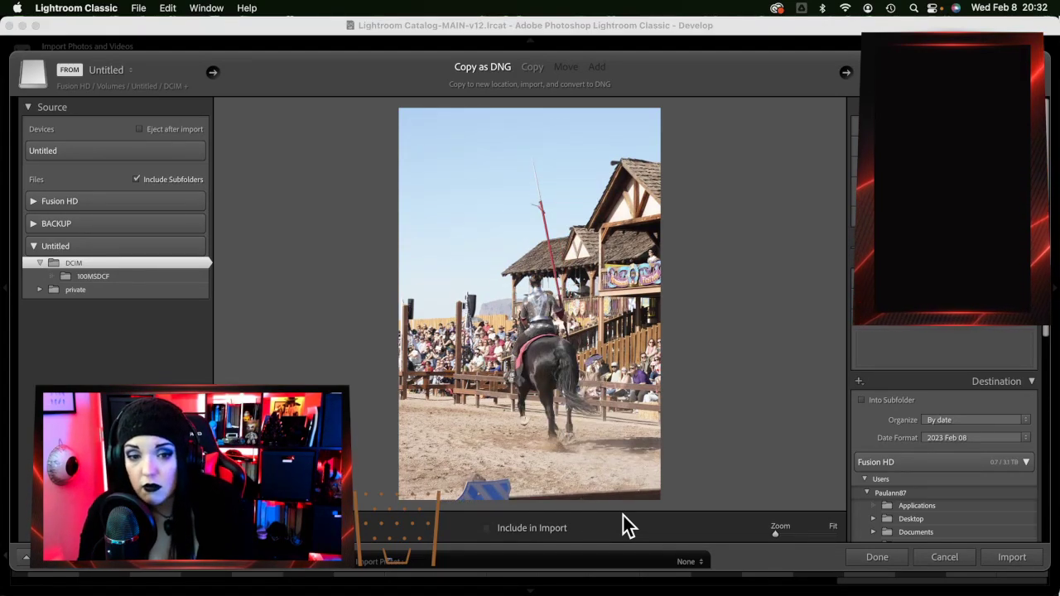
pyautogui.press('Right')
pyautogui.press('Right')
pyautogui.press('Right')
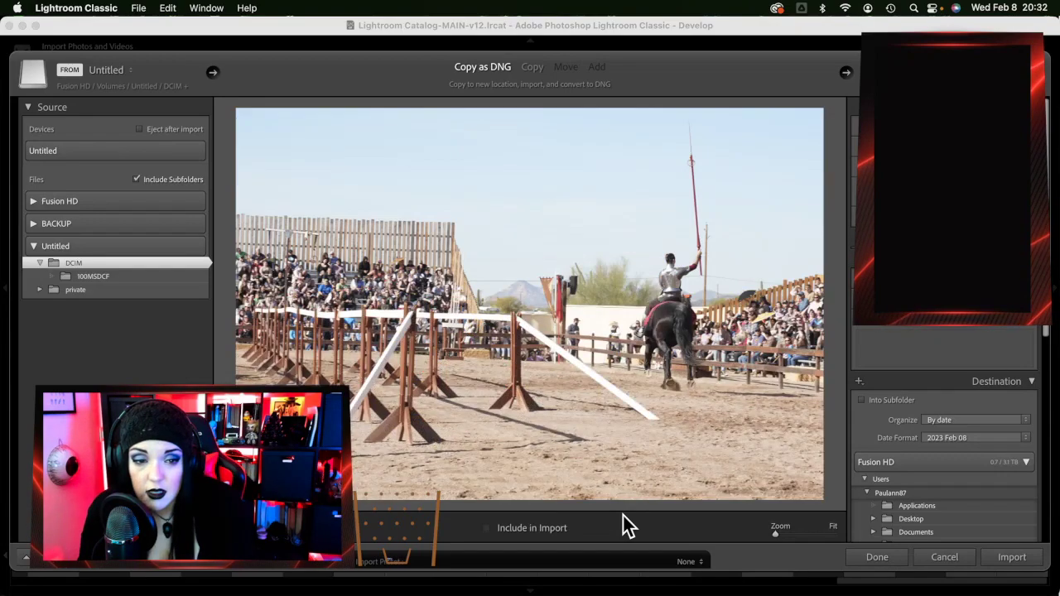
pyautogui.press('Right')
pyautogui.press('Right')
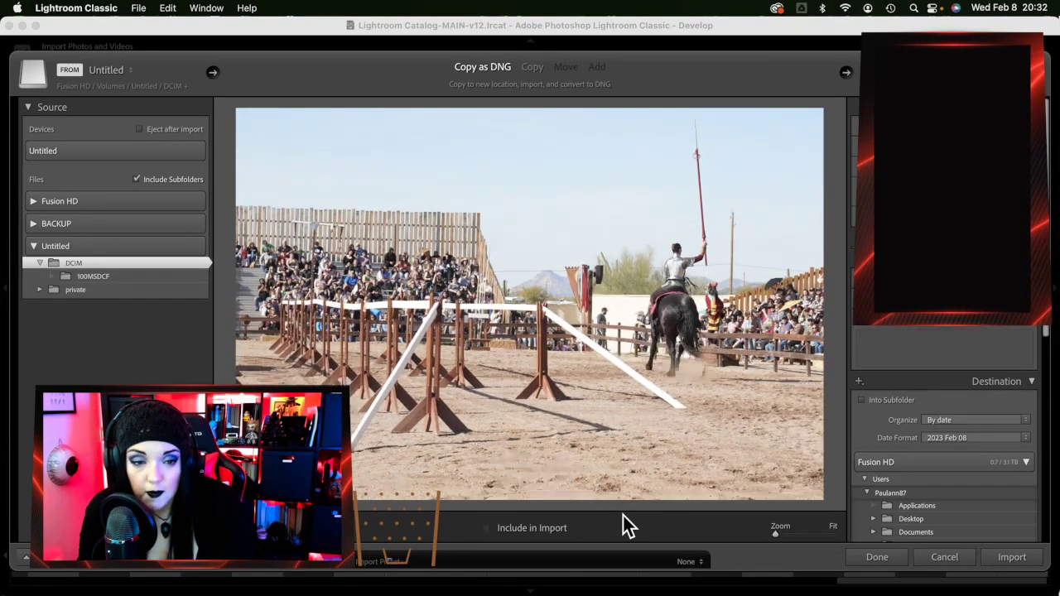
pyautogui.press('Right')
pyautogui.press('Right')
pyautogui.press('Right')
pyautogui.press('Right')
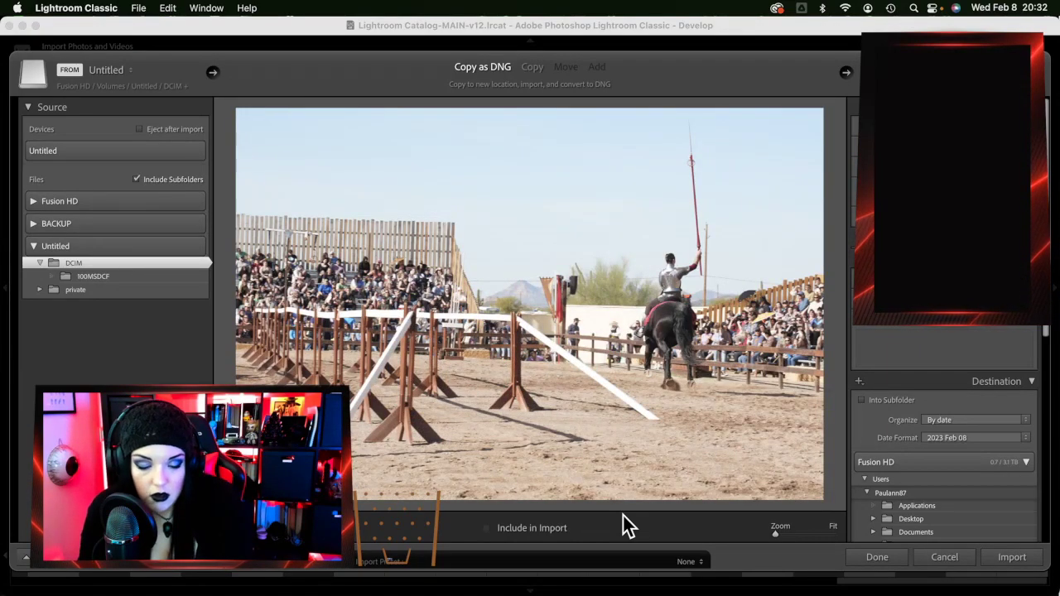
pyautogui.press('Right')
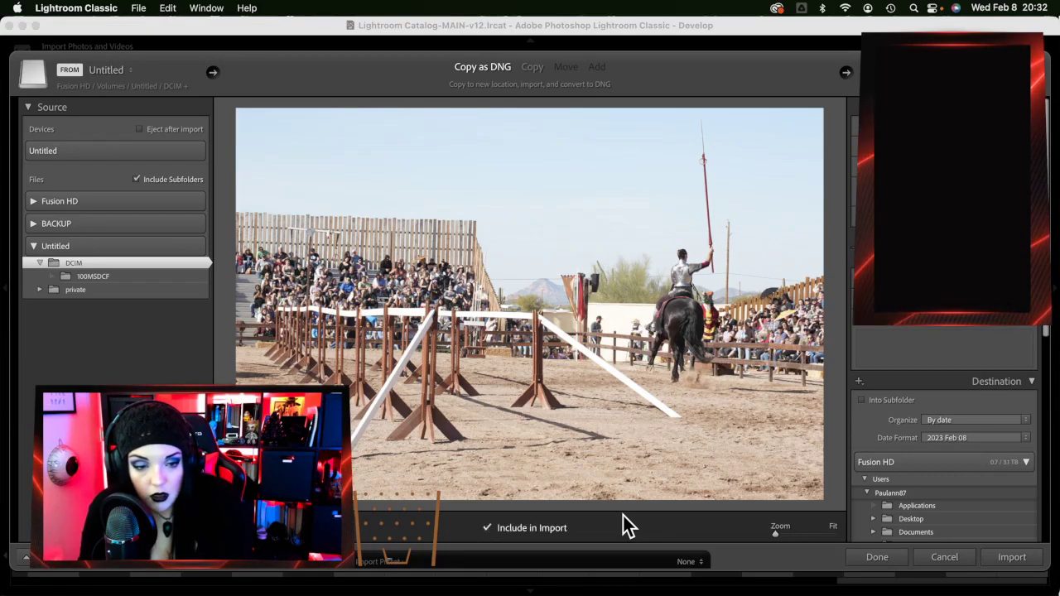
pyautogui.press('Right')
pyautogui.press('Right')
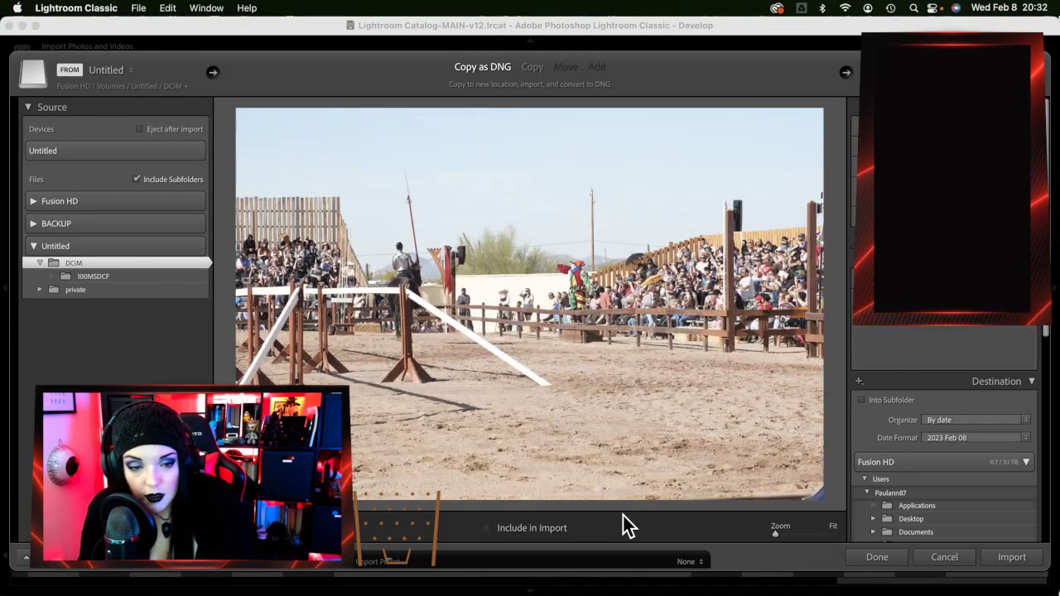
pyautogui.press('Right')
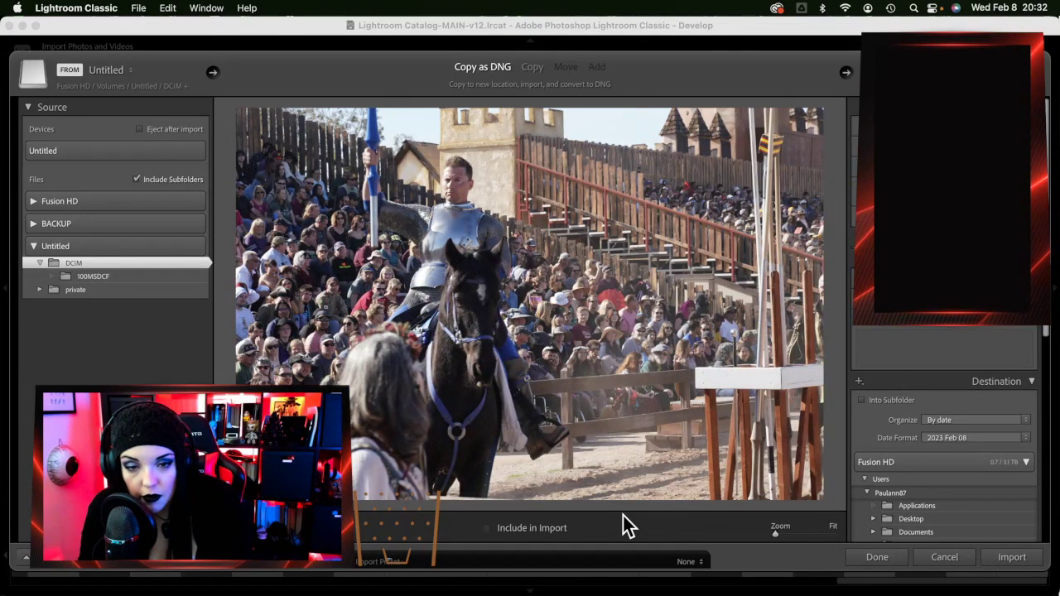
pyautogui.press('Right')
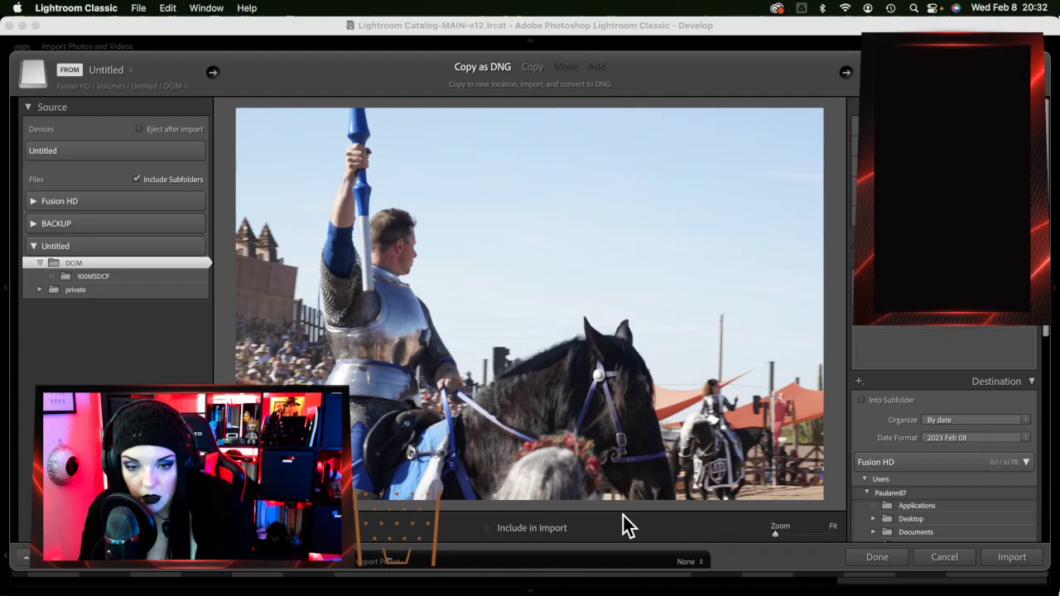
# Continue through the knight close-ups to the portrait shot of the knight on the black-and-gold horse
pyautogui.press('Right')
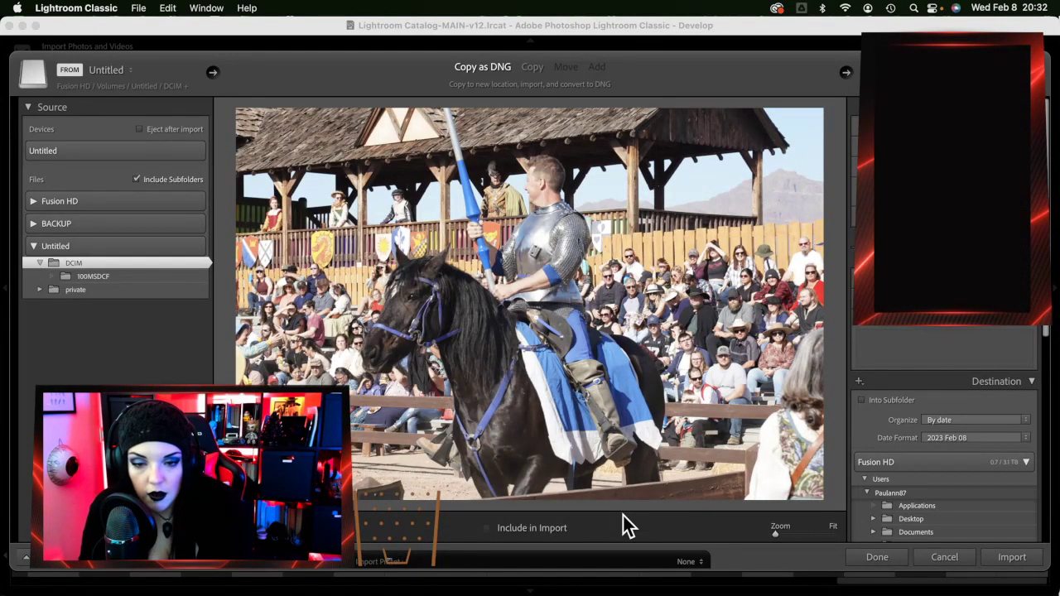
pyautogui.press('Right')
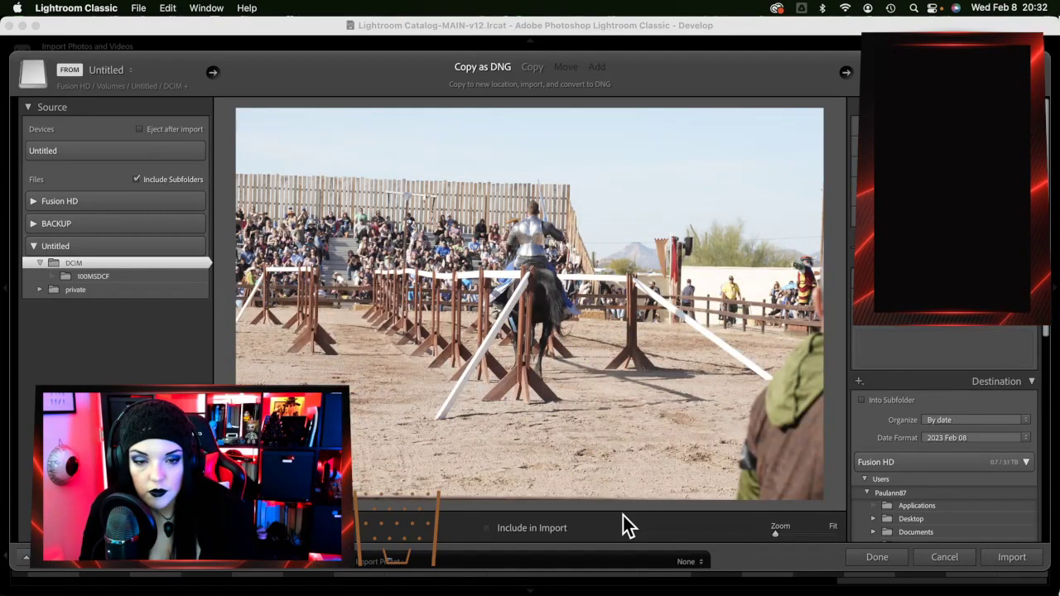
pyautogui.press('Right')
pyautogui.press('Right')
pyautogui.press('Right')
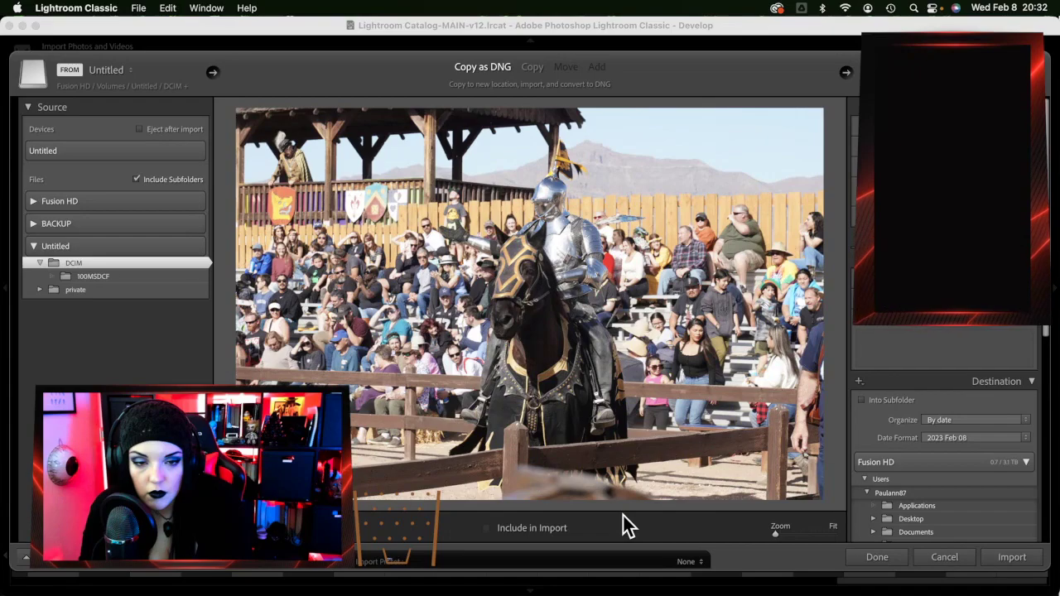
pyautogui.press('Right')
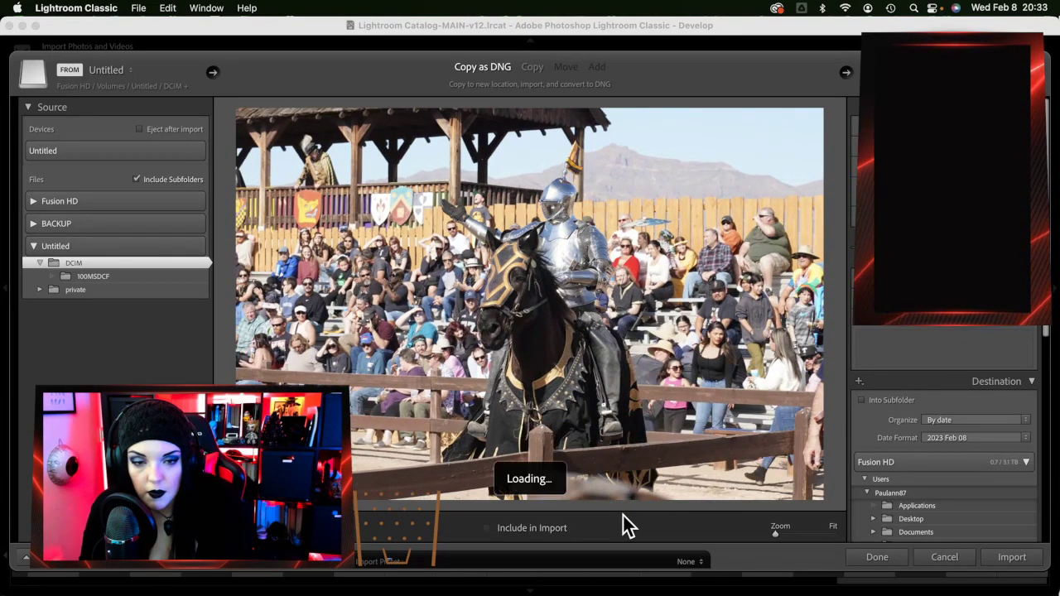
pyautogui.press('Right')
pyautogui.press('Right')
pyautogui.press('Right')
pyautogui.press('Right')
pyautogui.press('Right')
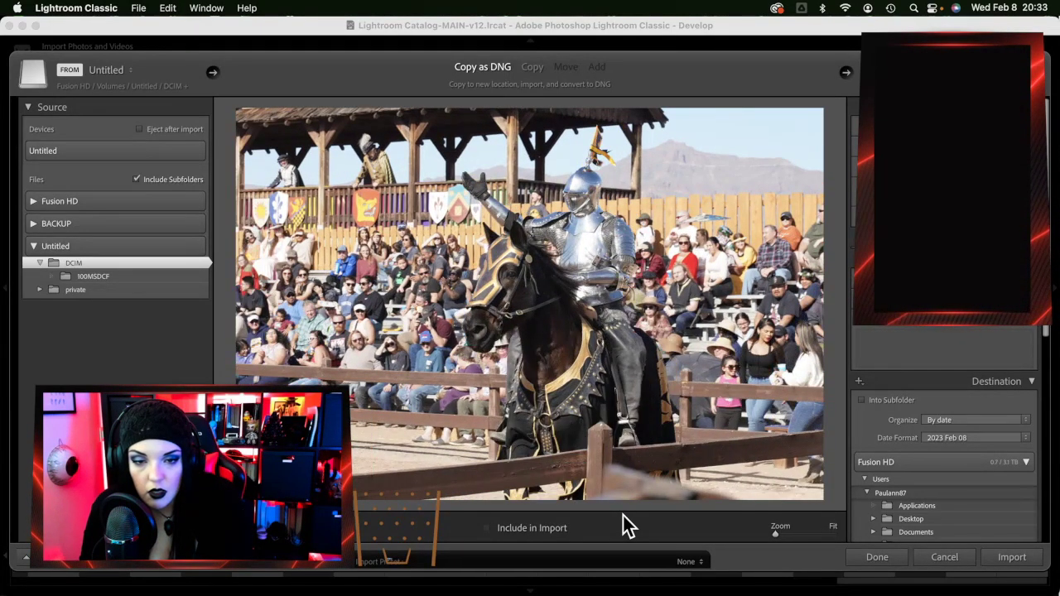
pyautogui.press('Right')
pyautogui.press('Right')
pyautogui.press('Right')
pyautogui.press('Right')
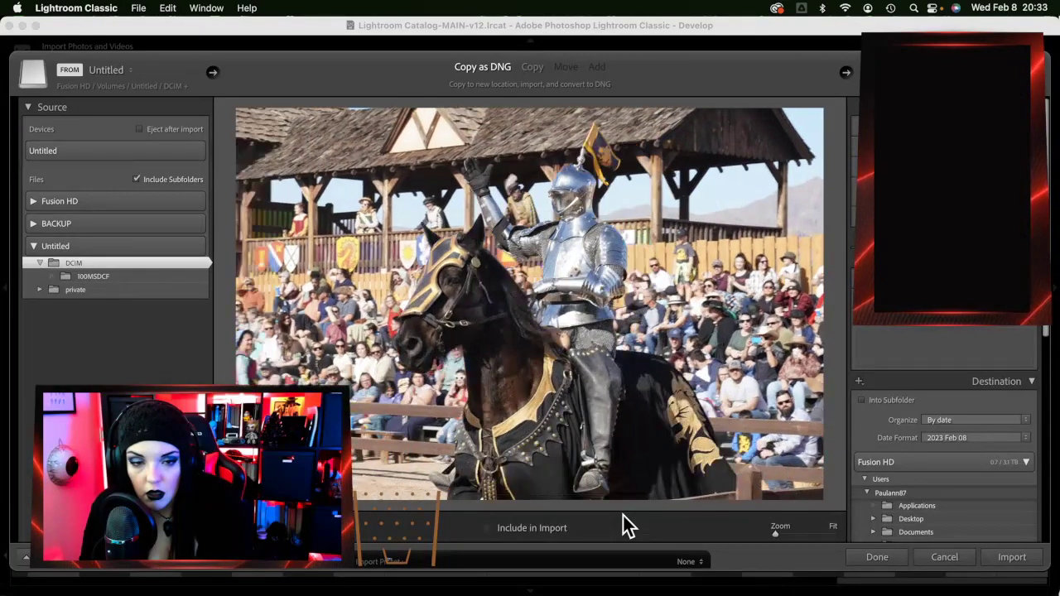
pyautogui.press('Right')
pyautogui.press('Right')
pyautogui.press('Right')
pyautogui.press('Right')
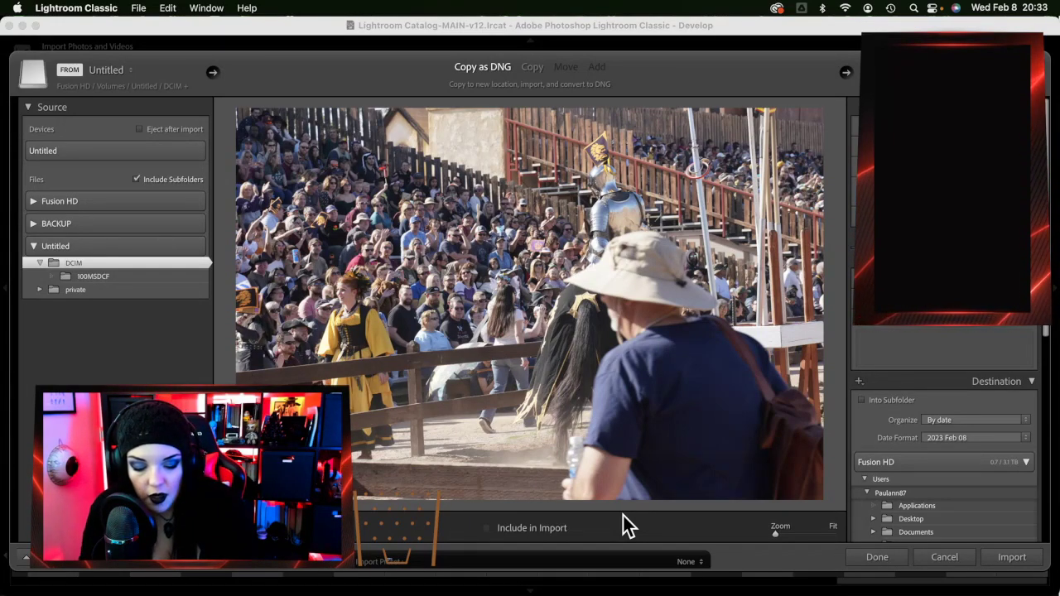
pyautogui.press('Right')
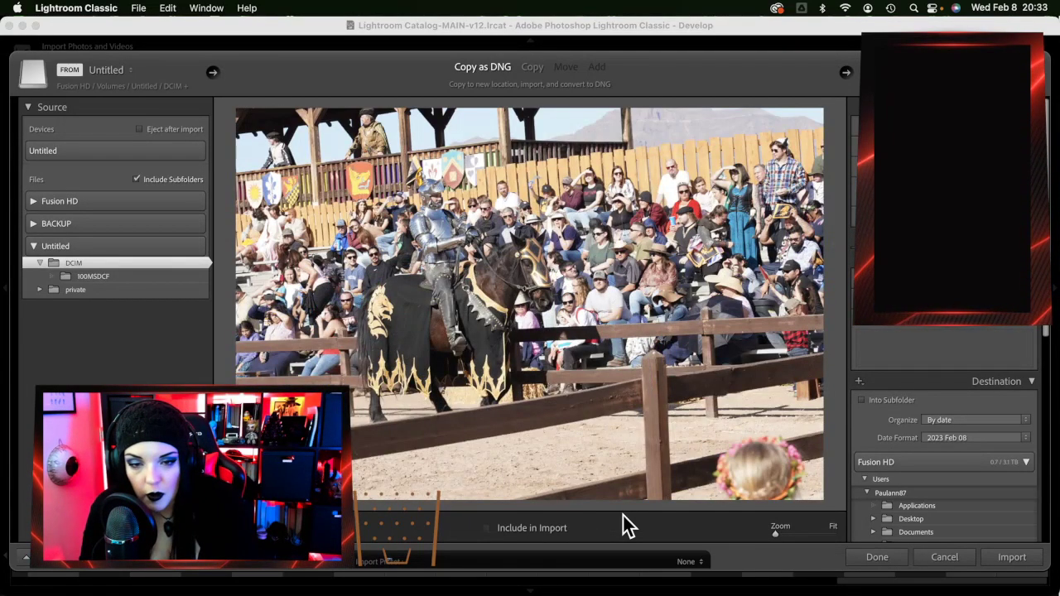
pyautogui.press('Right')
pyautogui.press('Right')
pyautogui.press('Right')
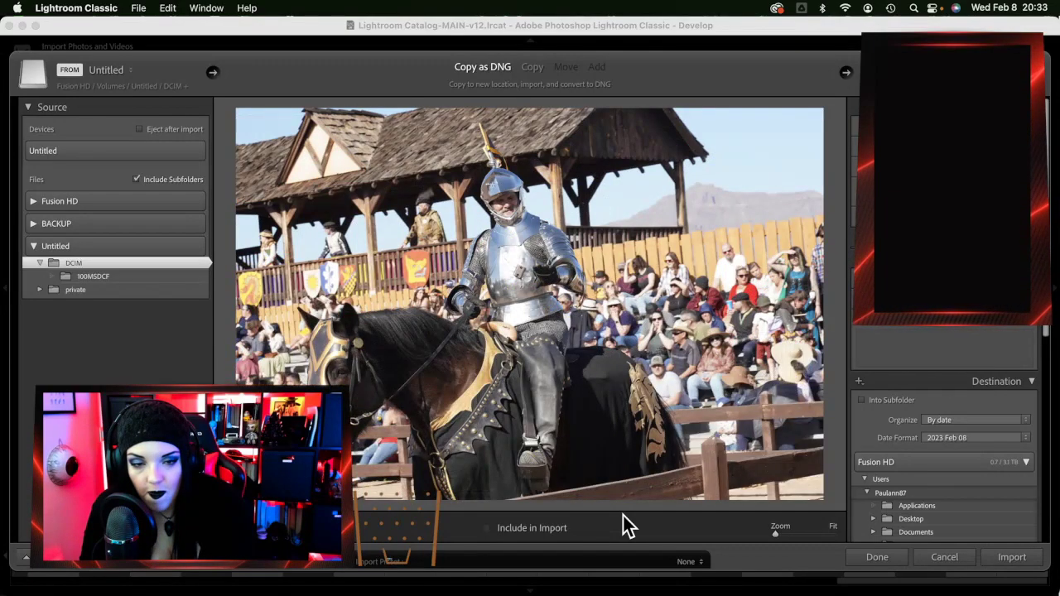
pyautogui.press('p')
pyautogui.press('Left')
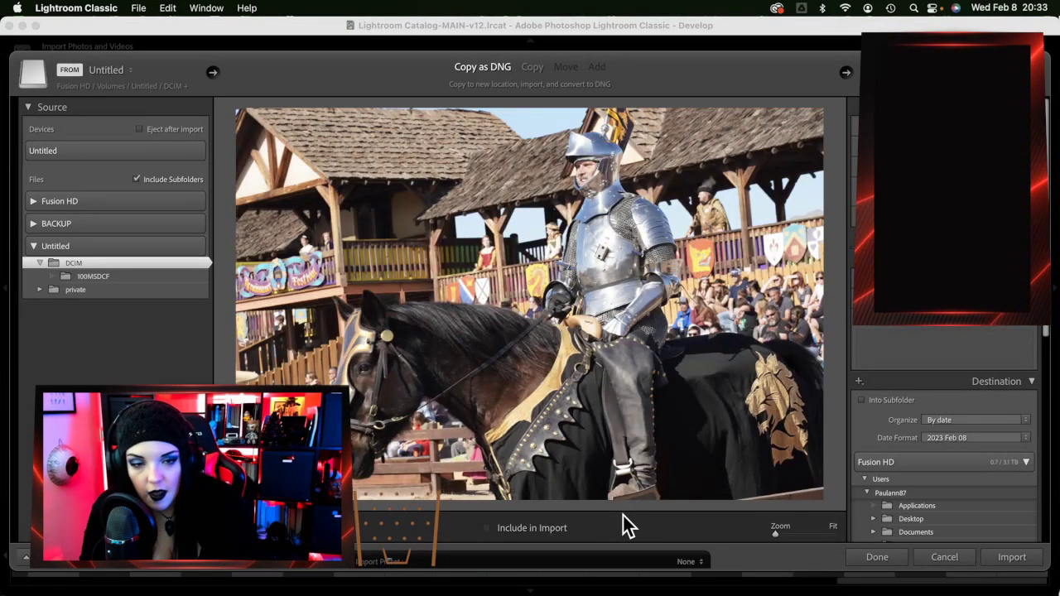
pyautogui.press('Right')
pyautogui.press('Right')
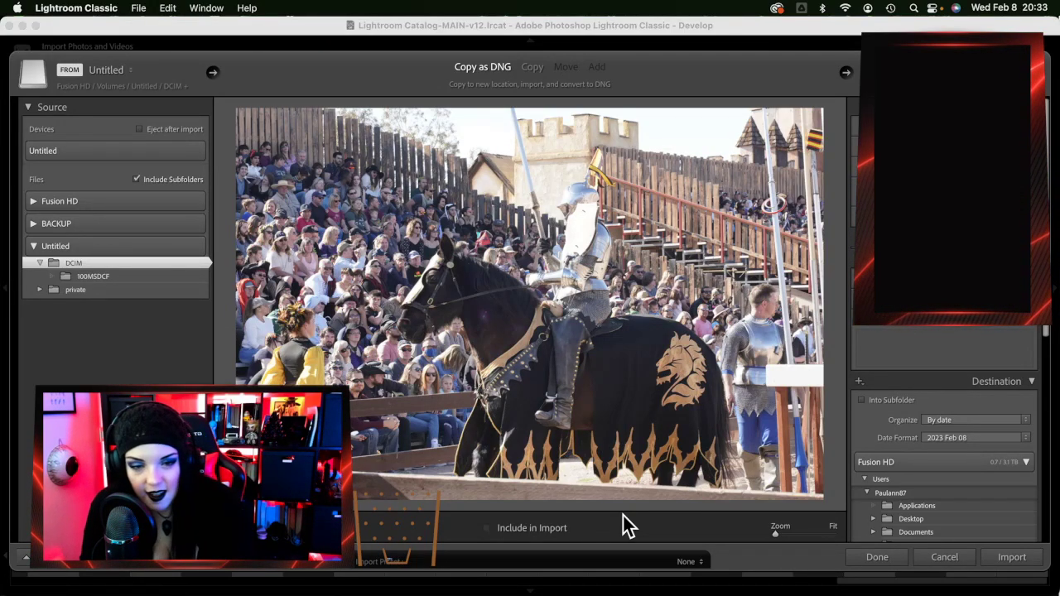
pyautogui.press('Right')
pyautogui.press('Right')
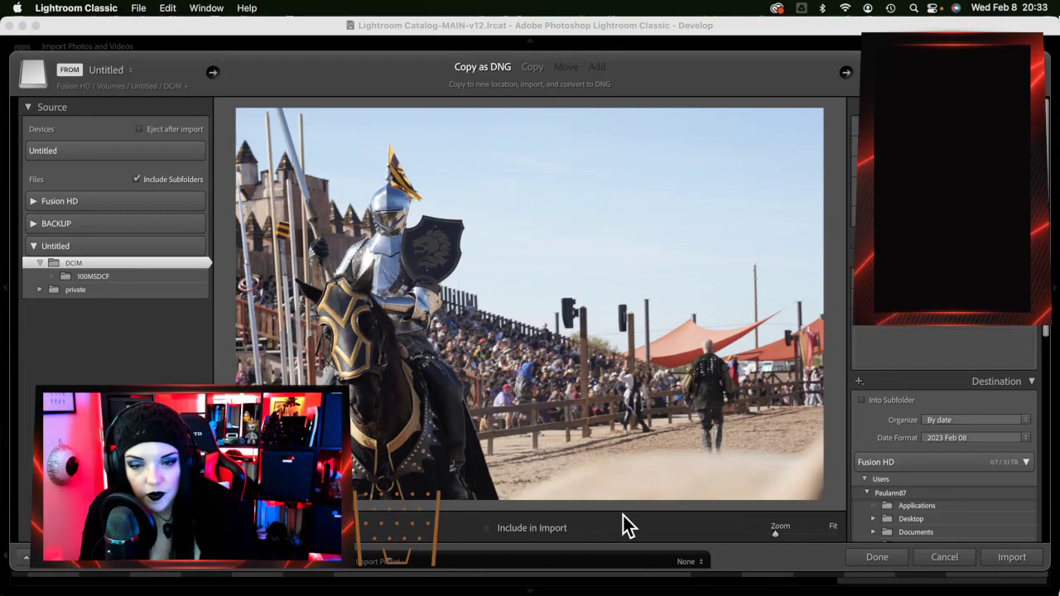
pyautogui.press('Right')
pyautogui.press('Right')
pyautogui.press('Right')
pyautogui.press('Right')
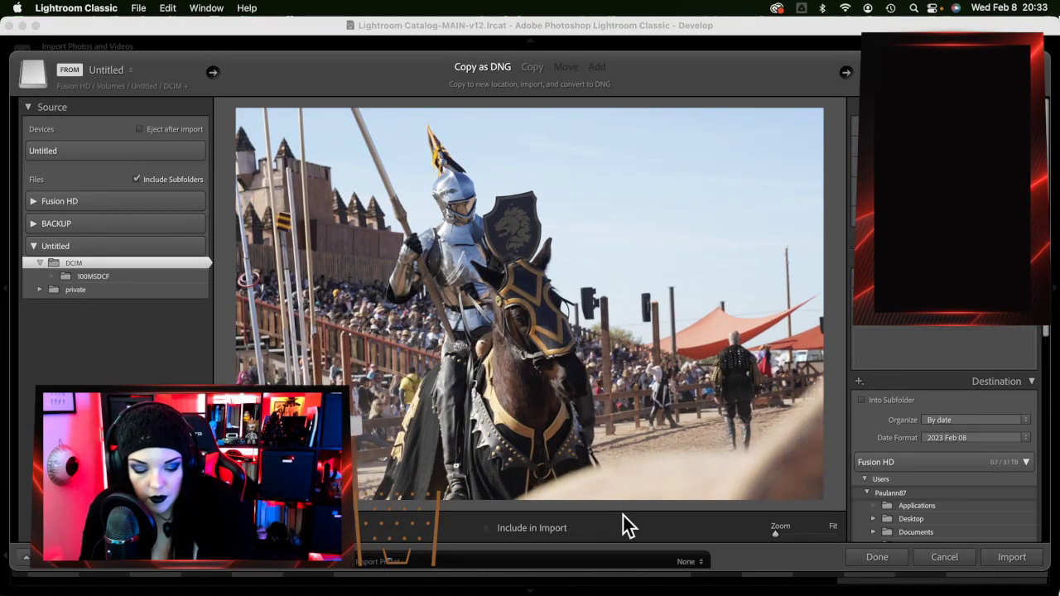
pyautogui.press('Right')
pyautogui.press('Right')
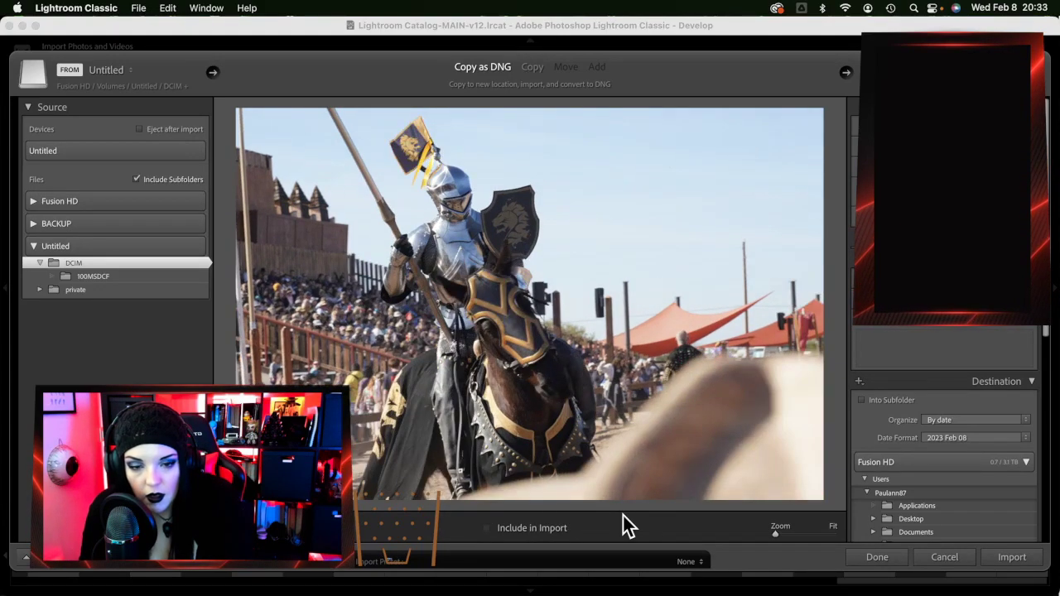
pyautogui.press('Right')
pyautogui.press('Right')
pyautogui.press('Right')
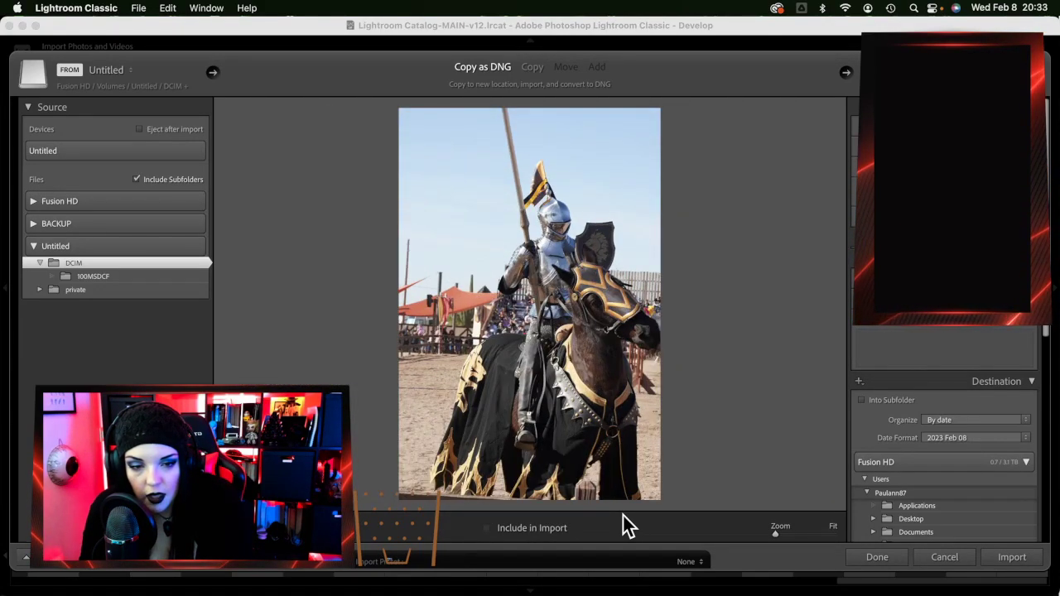
# Browse the portrait knight photos and jousting-field burst shots up to the arena photo with spectators
pyautogui.press('Right')
pyautogui.press('Right')
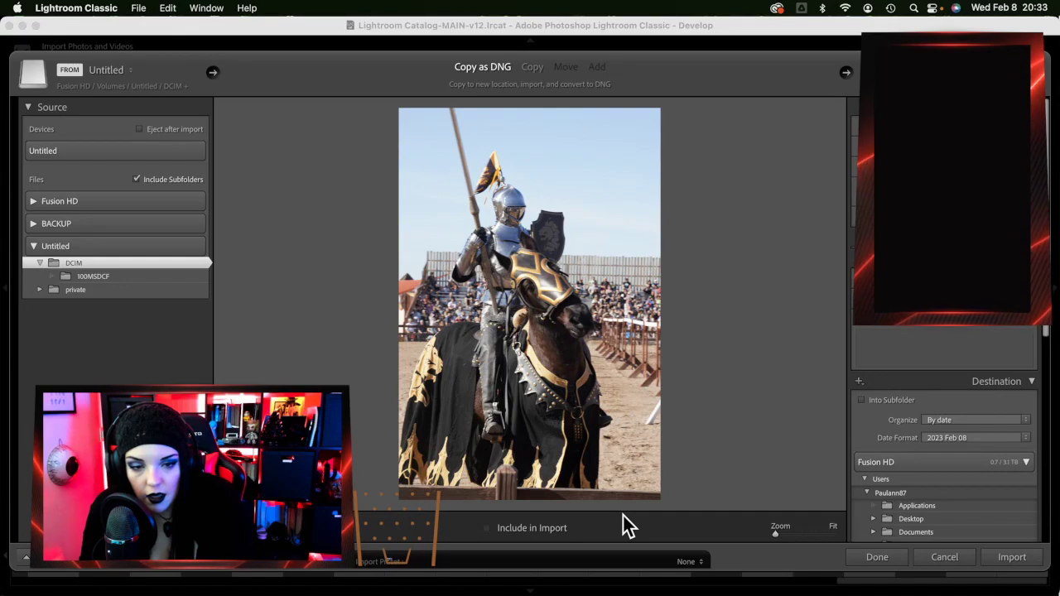
pyautogui.press('Right')
pyautogui.press('Right')
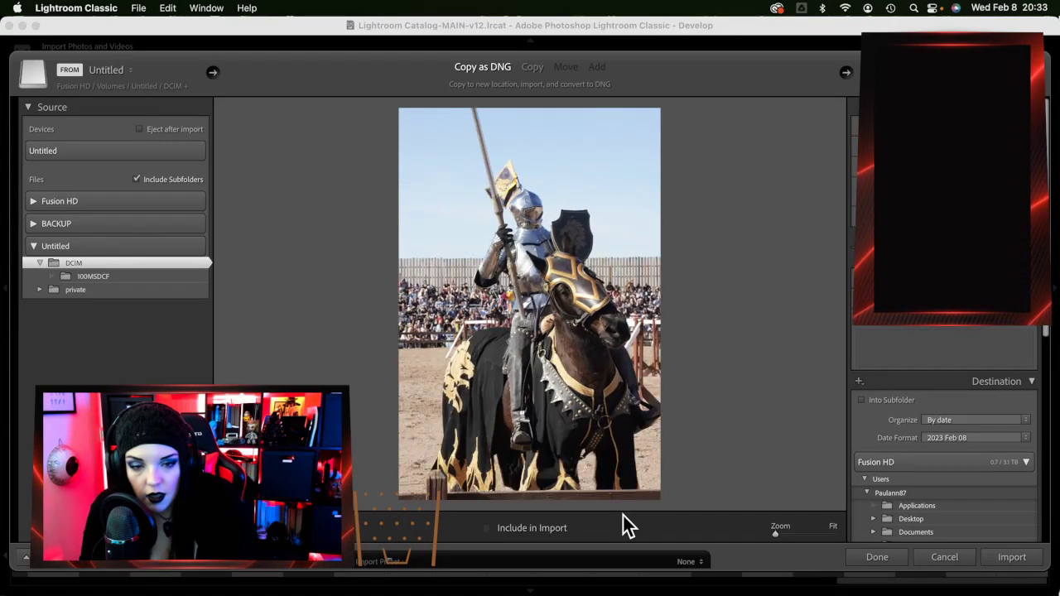
pyautogui.press('Right')
pyautogui.press('Right')
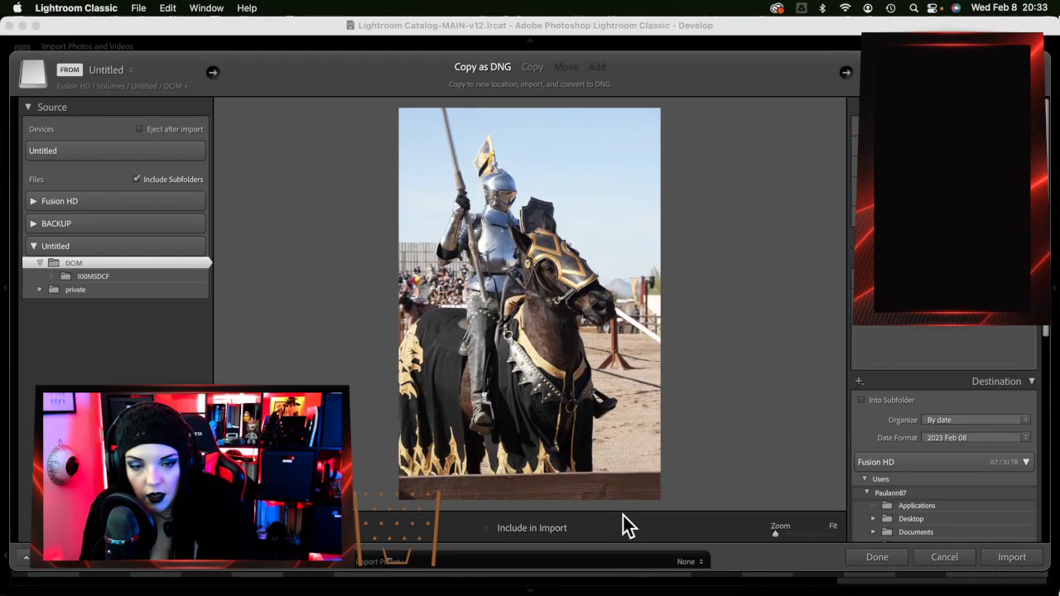
pyautogui.press('Right')
pyautogui.press('Right')
pyautogui.press('Right')
pyautogui.press('Right')
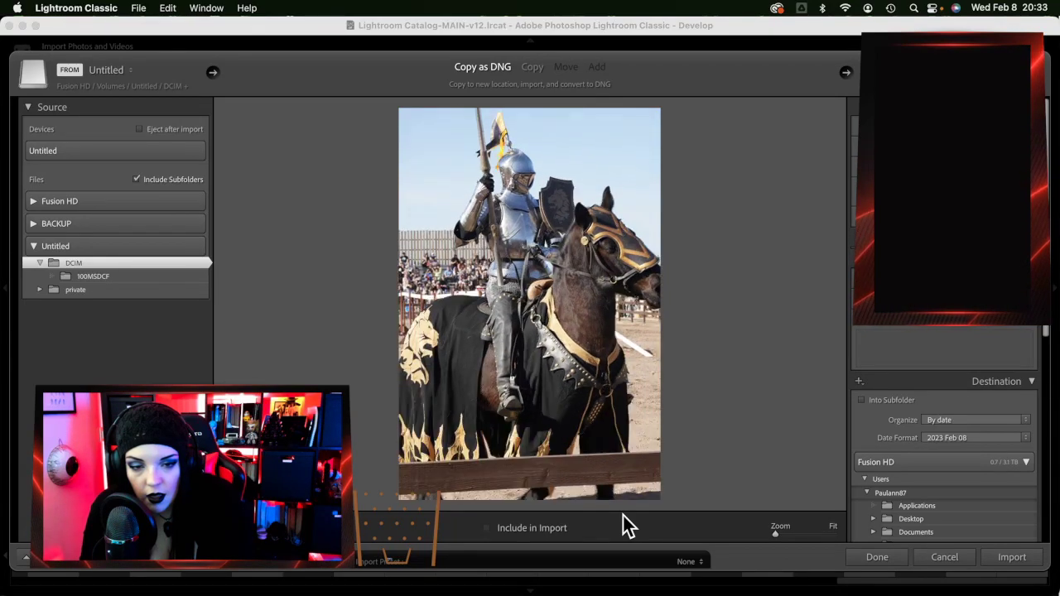
pyautogui.press('Right')
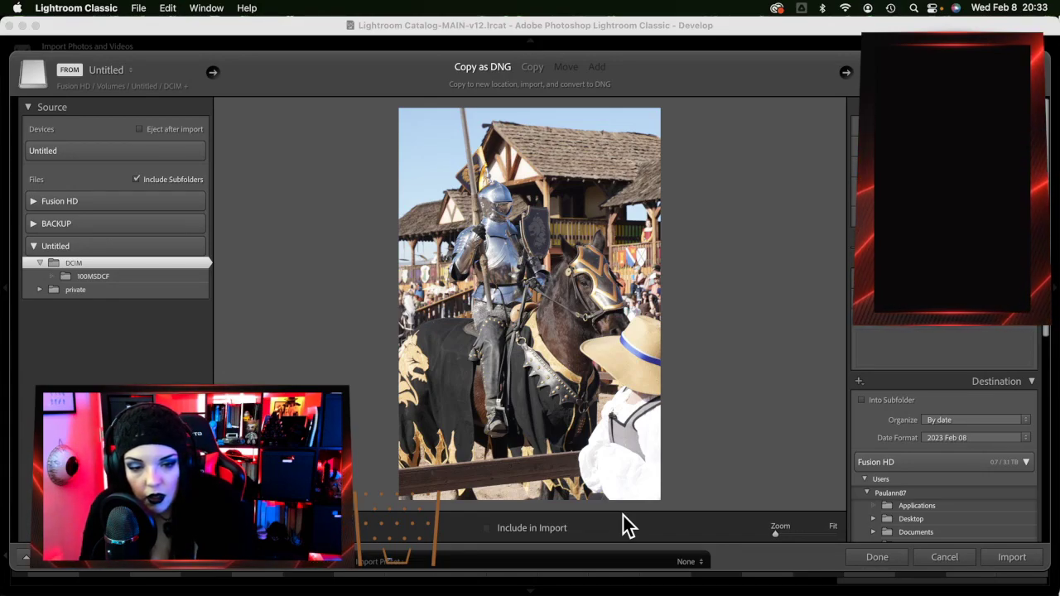
pyautogui.press('Right')
pyautogui.press('Right')
pyautogui.press('Right')
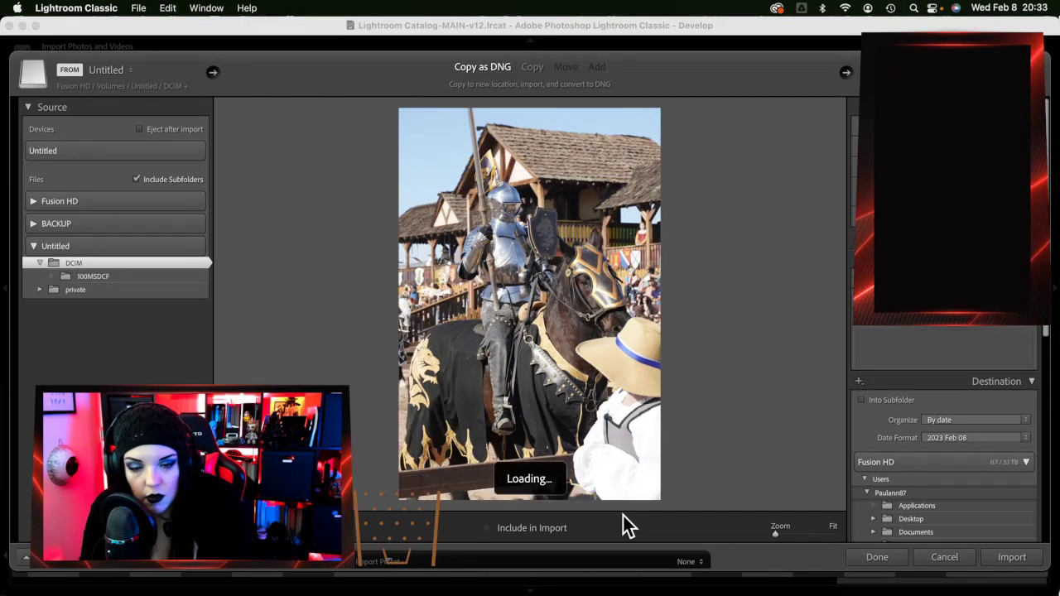
pyautogui.press('Right')
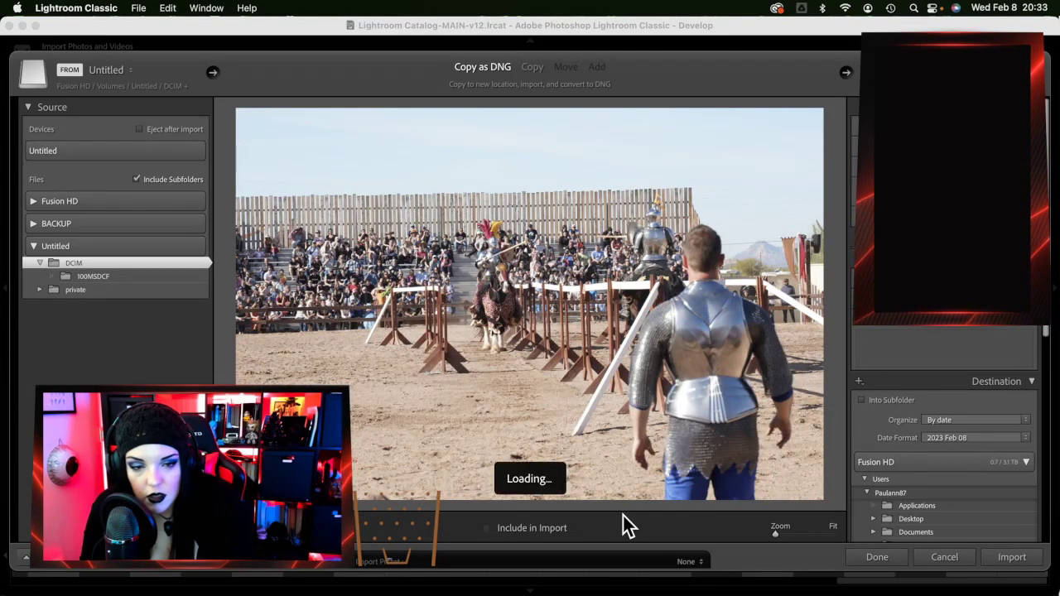
pyautogui.press('Right')
pyautogui.press('Right')
pyautogui.press('Right')
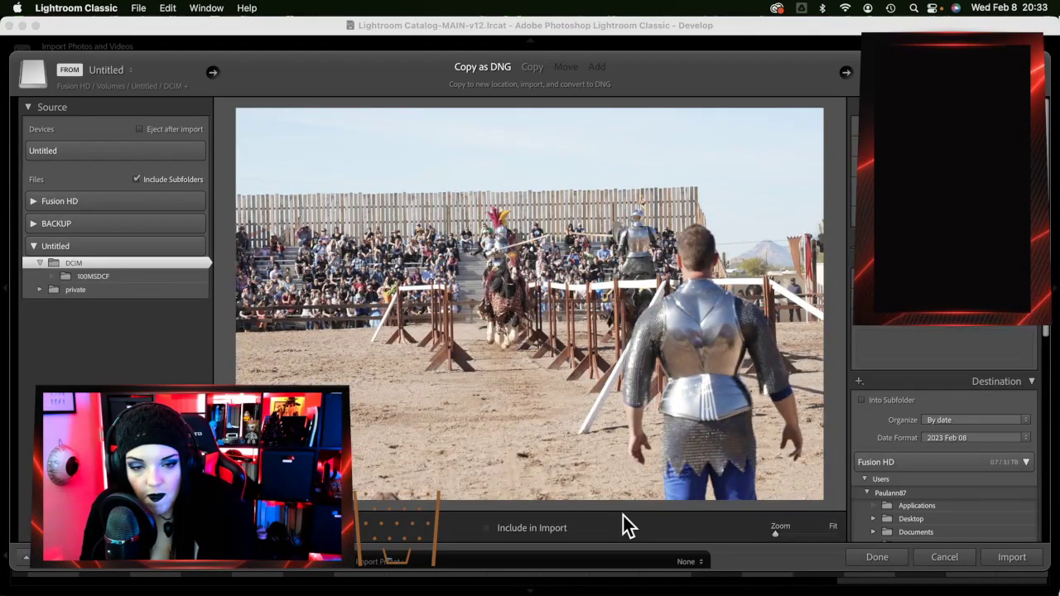
pyautogui.press('Right')
pyautogui.press('Right')
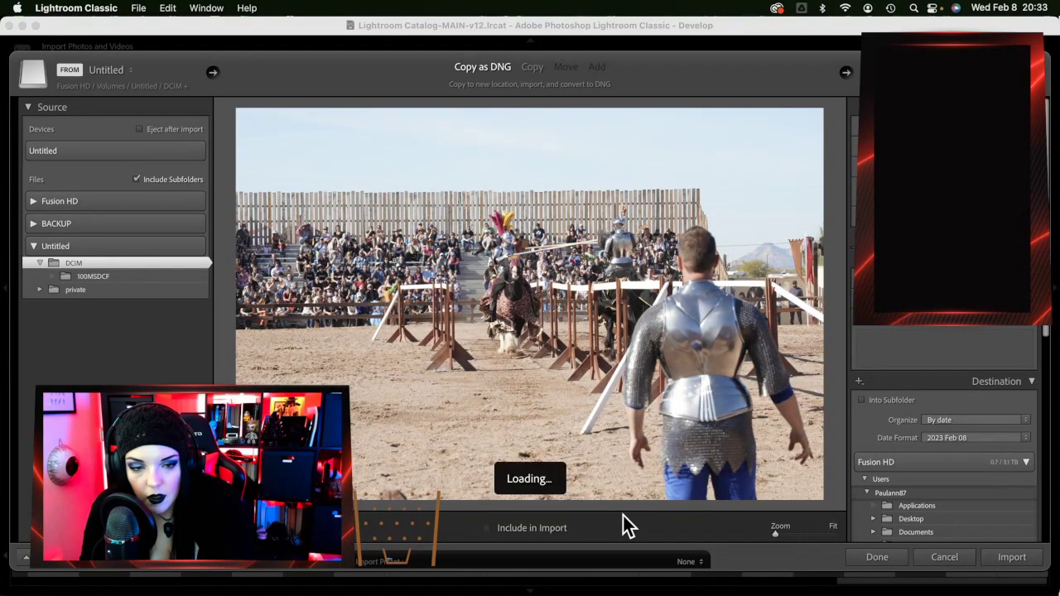
pyautogui.press('Right')
pyautogui.press('Right')
pyautogui.press('Right')
pyautogui.press('Right')
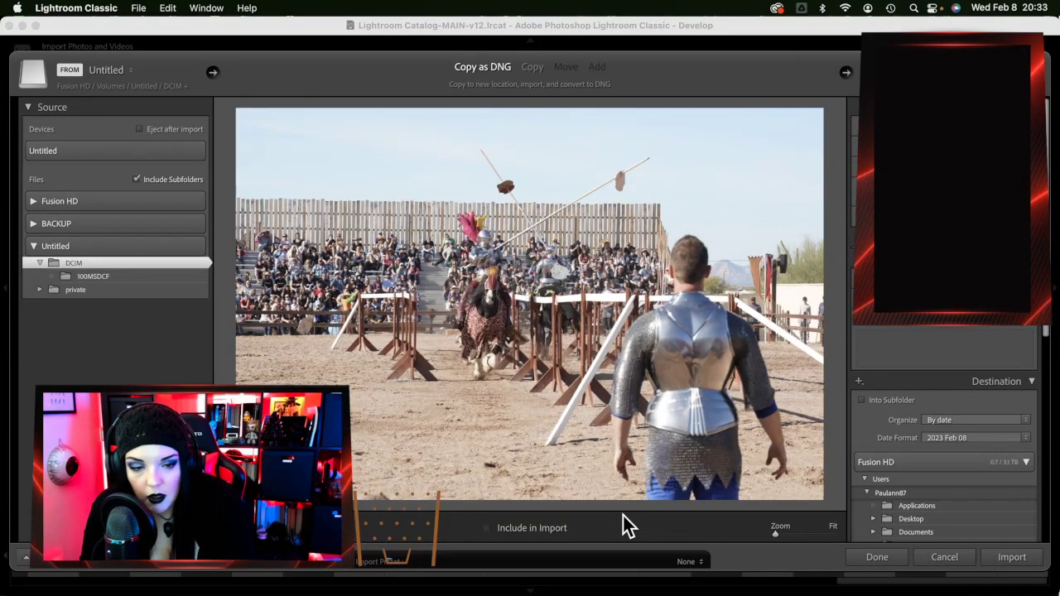
pyautogui.press('Right')
pyautogui.press('Right')
pyautogui.press('Right')
pyautogui.press('Right')
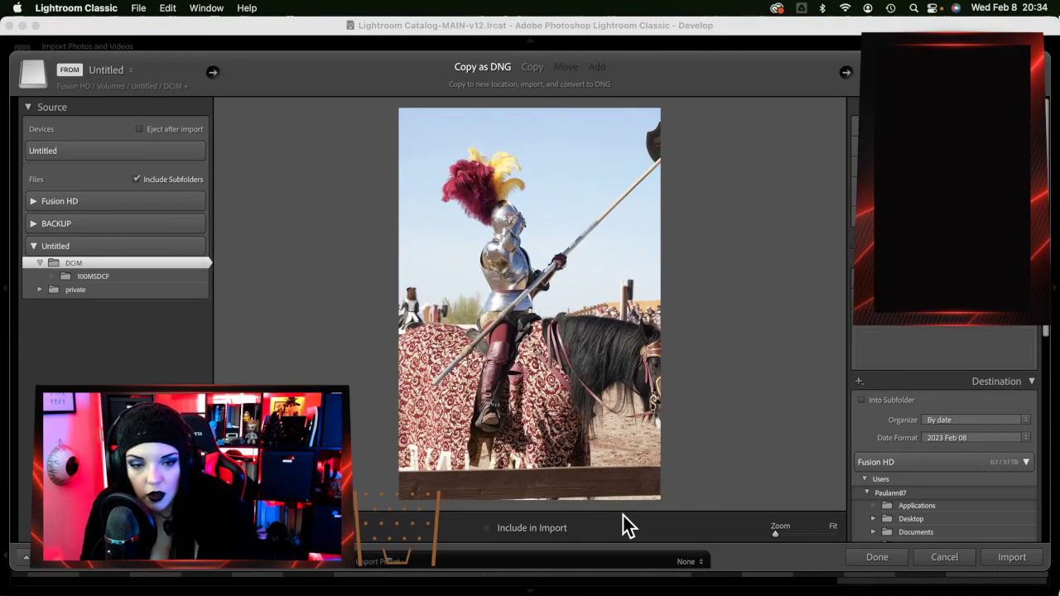
pyautogui.press('Right')
pyautogui.press('Right')
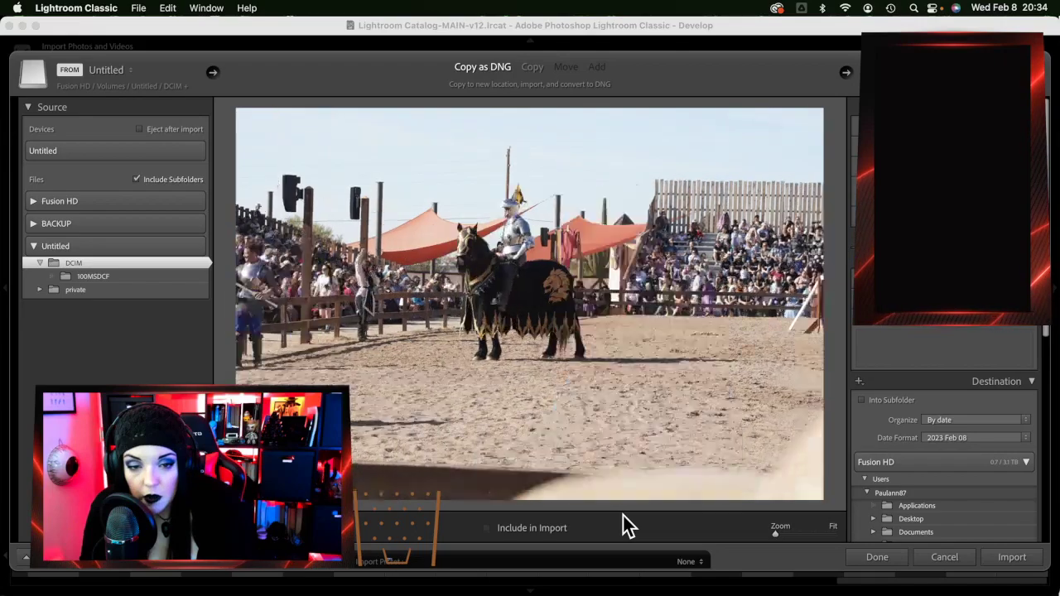
pyautogui.press('Right')
pyautogui.press('Right')
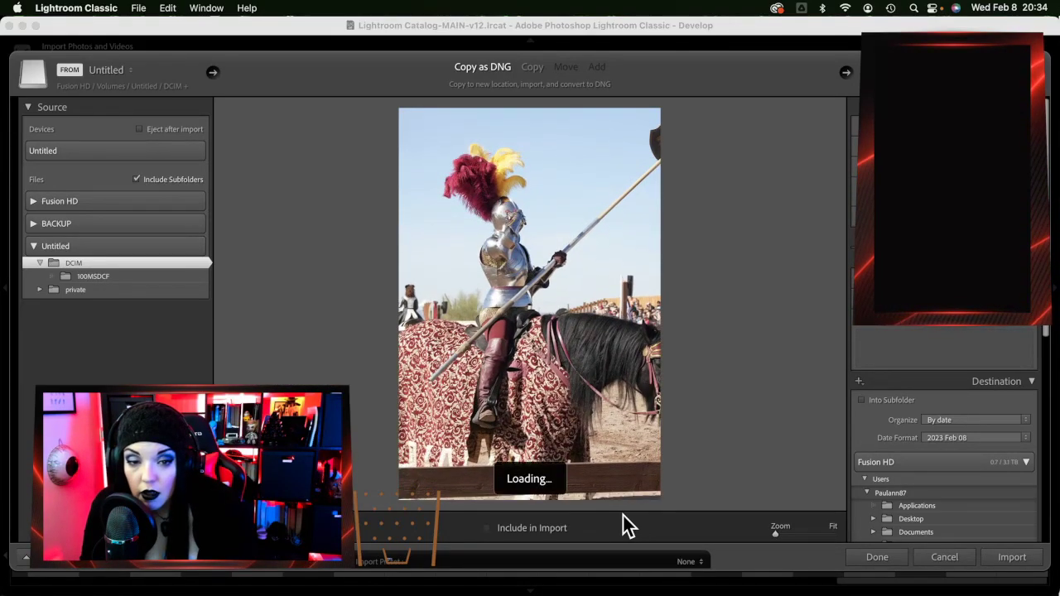
pyautogui.press('Right')
pyautogui.press('Right')
pyautogui.press('Right')
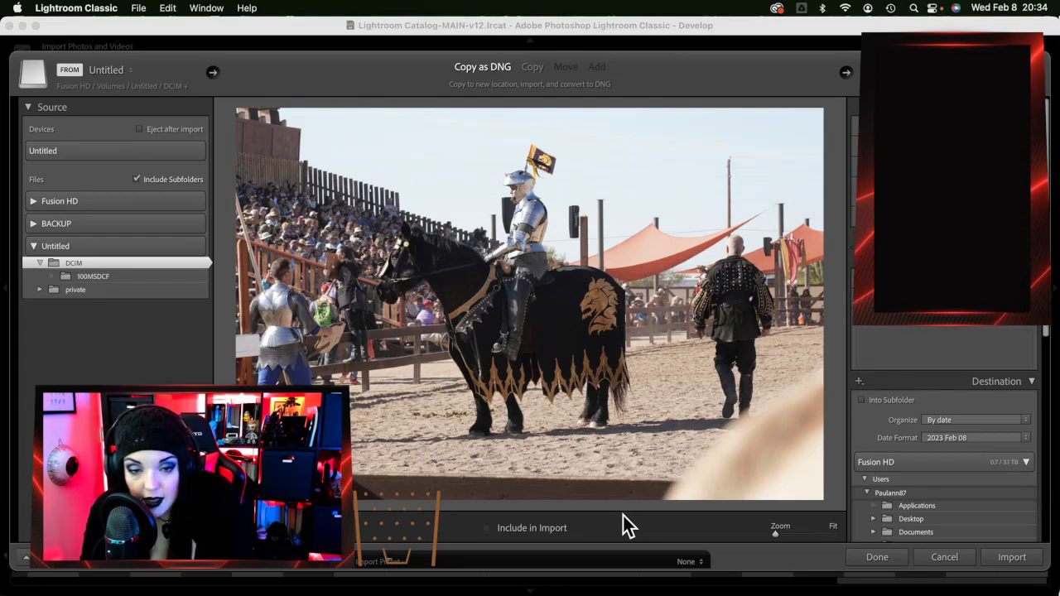
# Mark three of the knight and jousting photos for inclusion in the import
pyautogui.press('p')
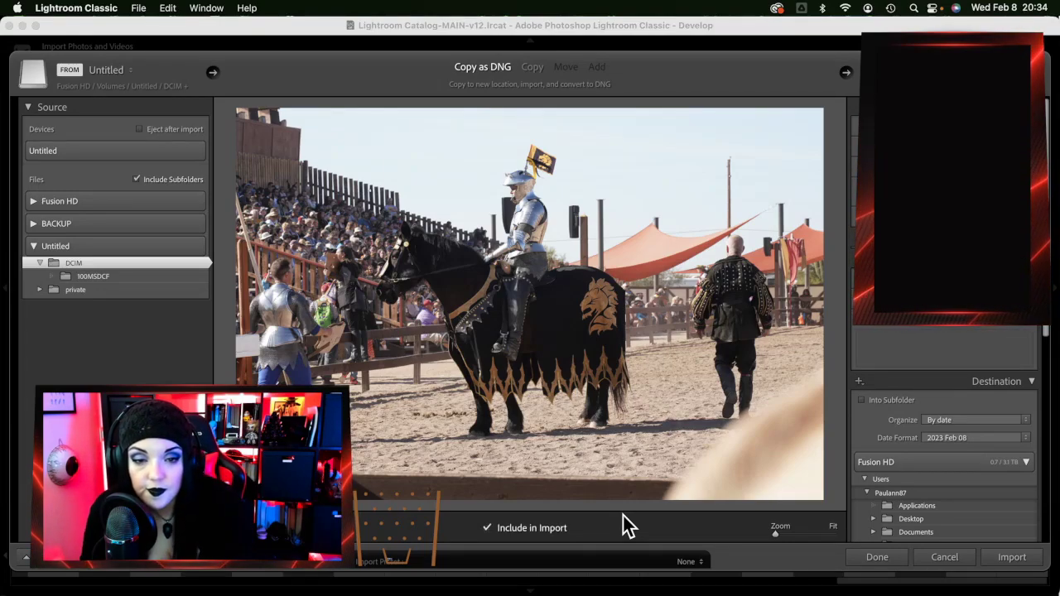
pyautogui.press('Right')
pyautogui.press('Right')
pyautogui.press('Right')
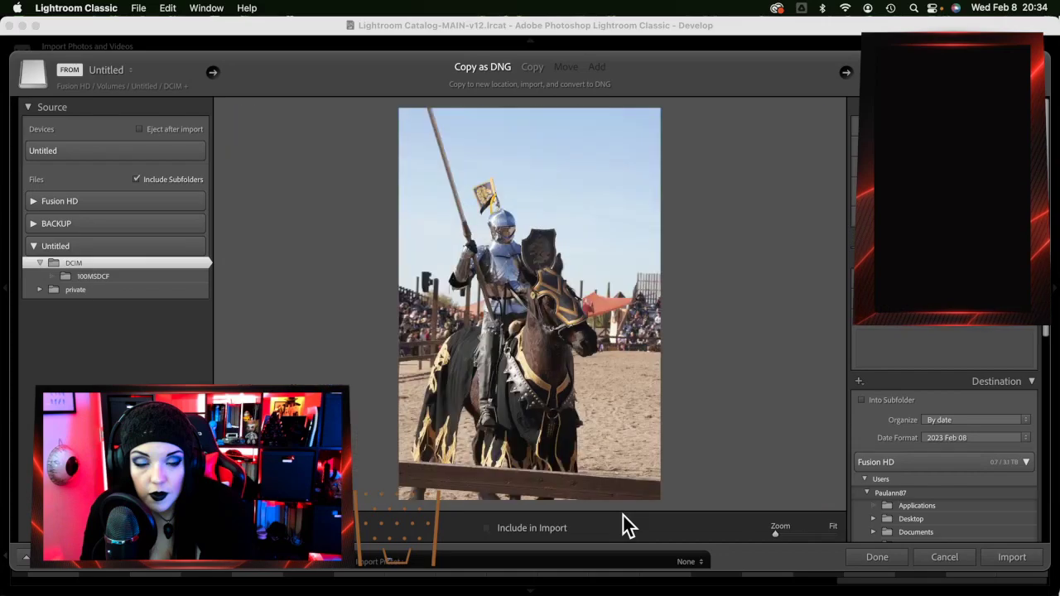
pyautogui.press('Right')
pyautogui.press('p')
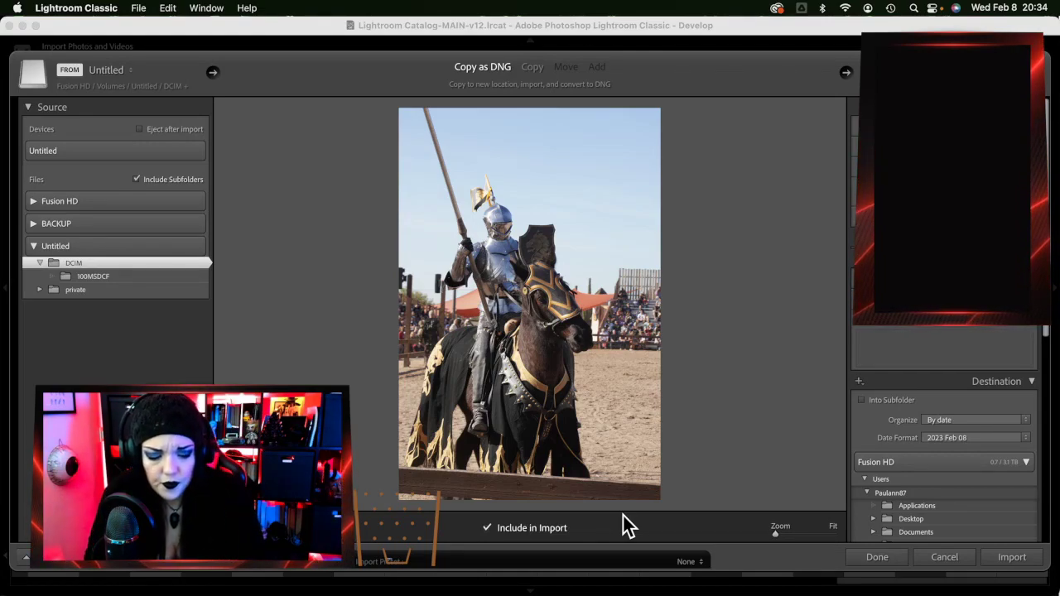
pyautogui.press('Right')
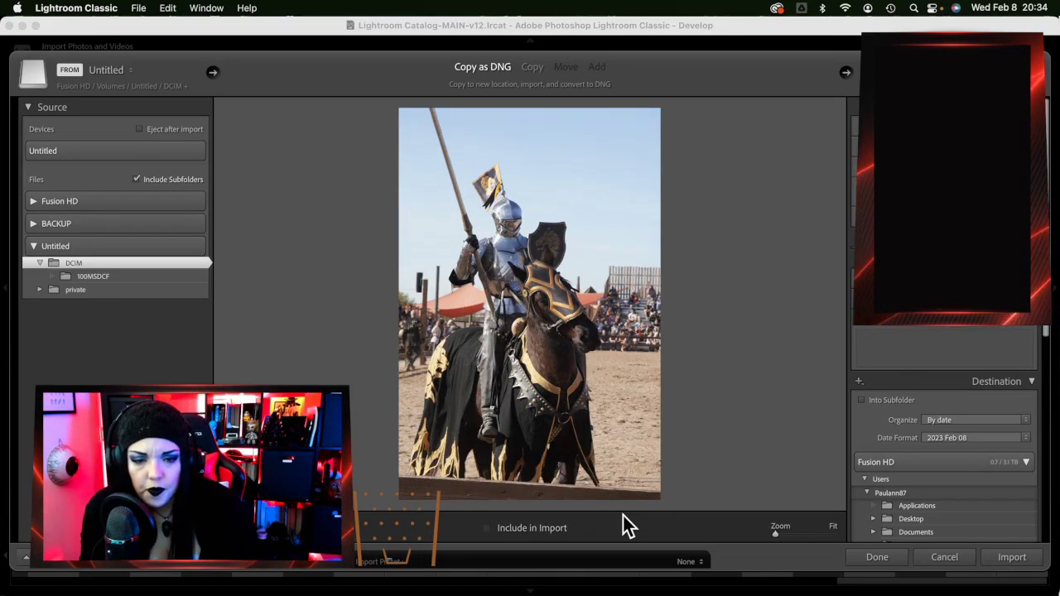
pyautogui.press('Right')
pyautogui.press('p')
# Review the following jousting photos and the charging rider burst up to the two-horse arena photo
pyautogui.press('Right')
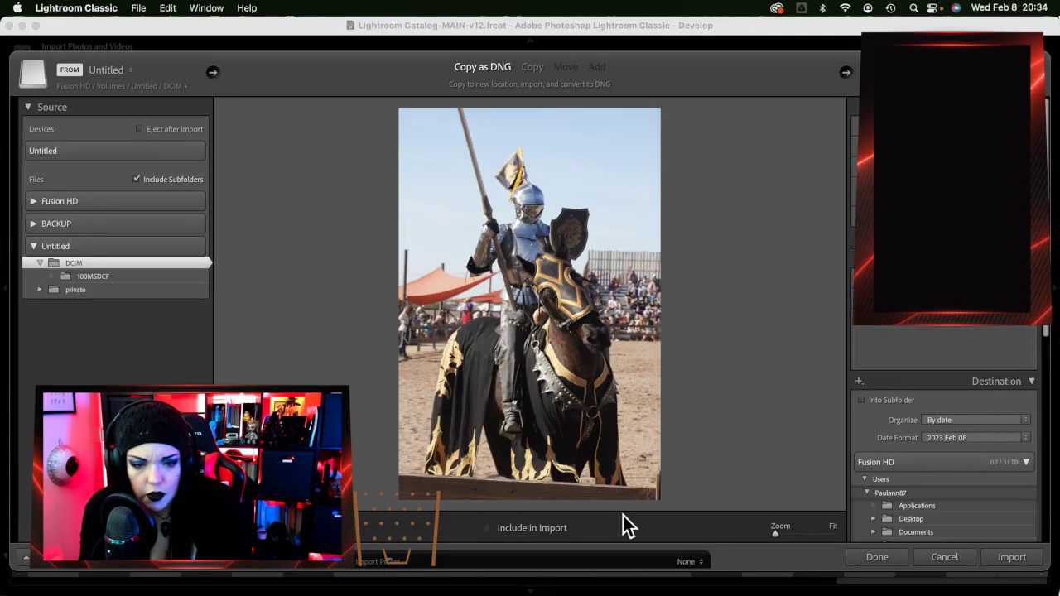
pyautogui.press('Right')
pyautogui.press('Right')
pyautogui.press('Right')
pyautogui.press('Right')
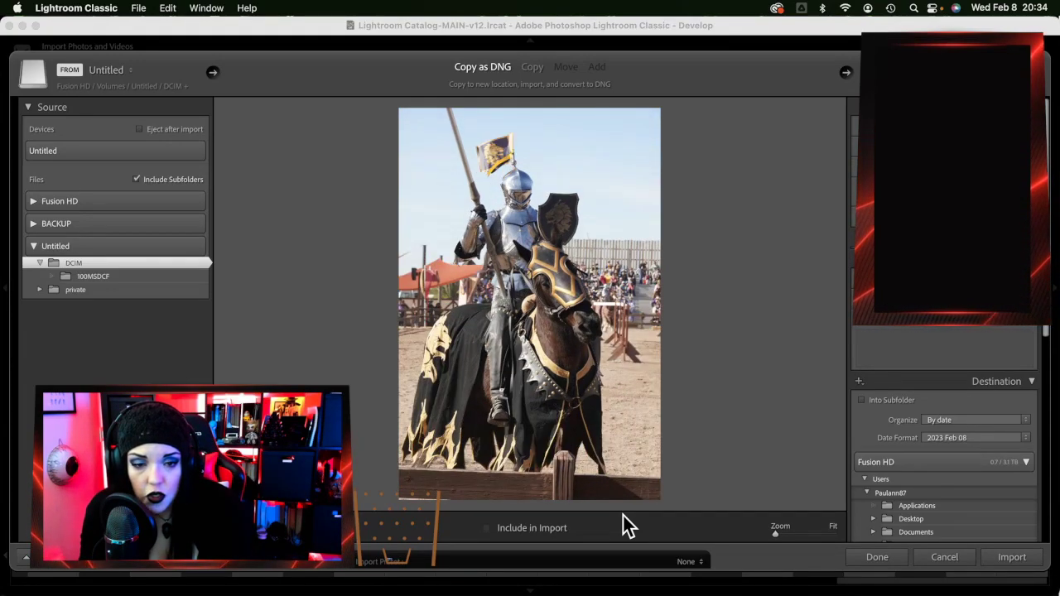
pyautogui.press('Right')
pyautogui.press('Right')
pyautogui.press('Right')
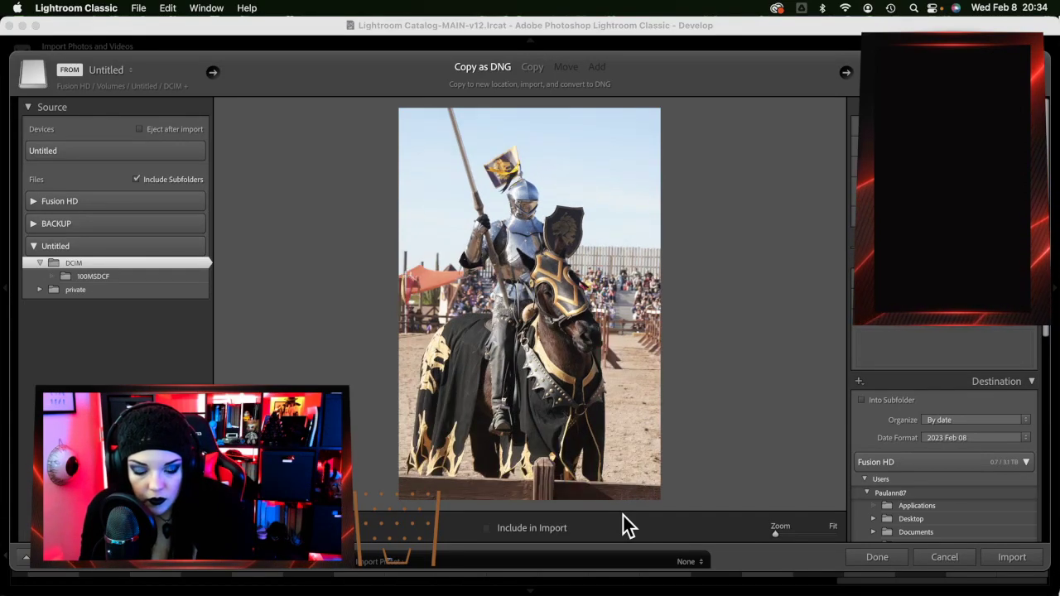
pyautogui.press('Right')
pyautogui.press('Right')
pyautogui.press('Right')
pyautogui.press('Right')
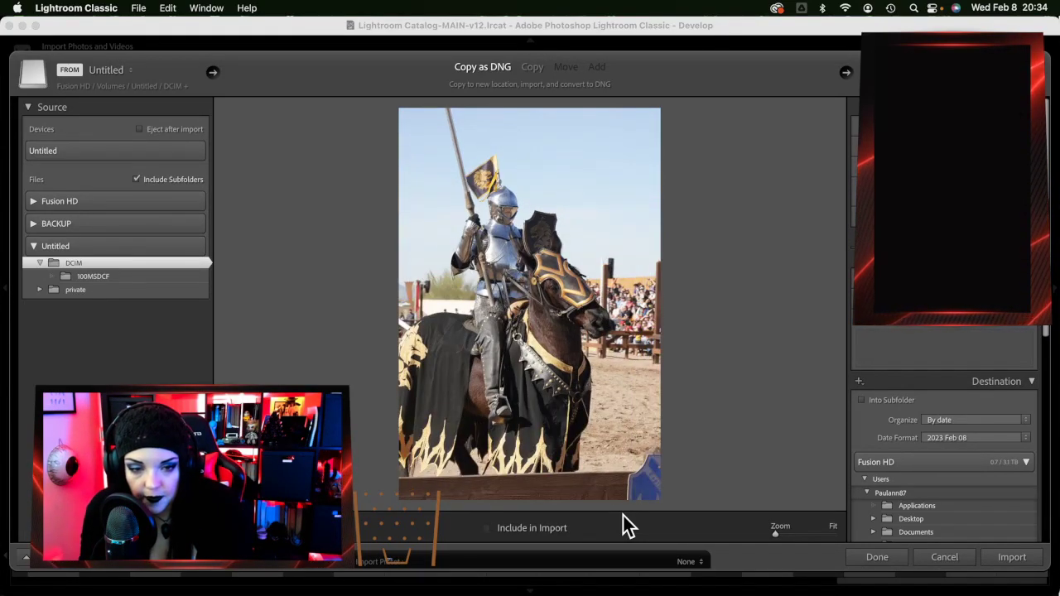
pyautogui.press('Right')
pyautogui.press('Right')
pyautogui.press('Right')
pyautogui.press('Right')
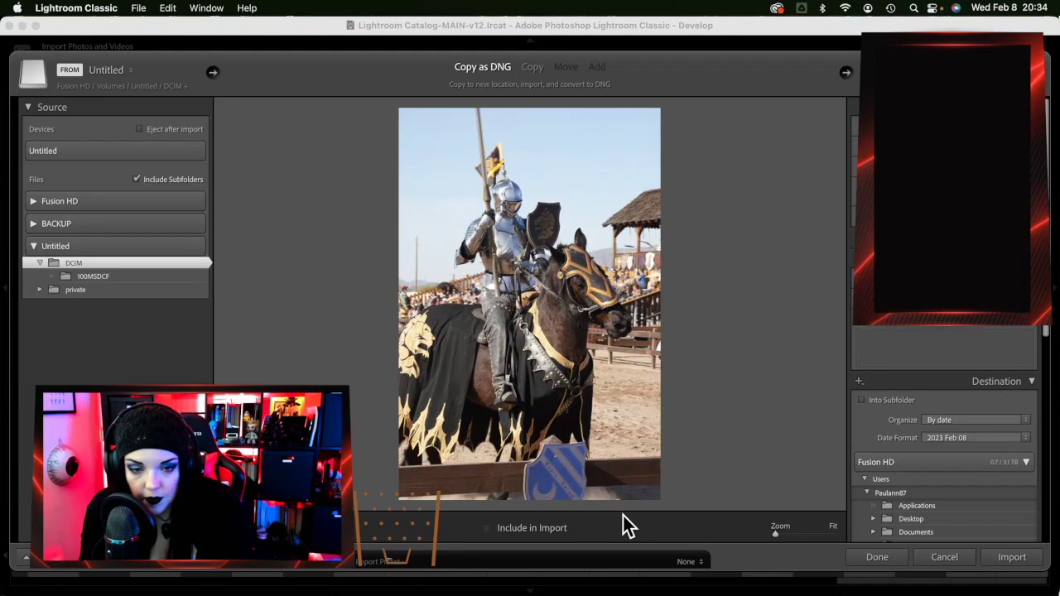
pyautogui.press('Right')
pyautogui.press('Left')
pyautogui.press('Right')
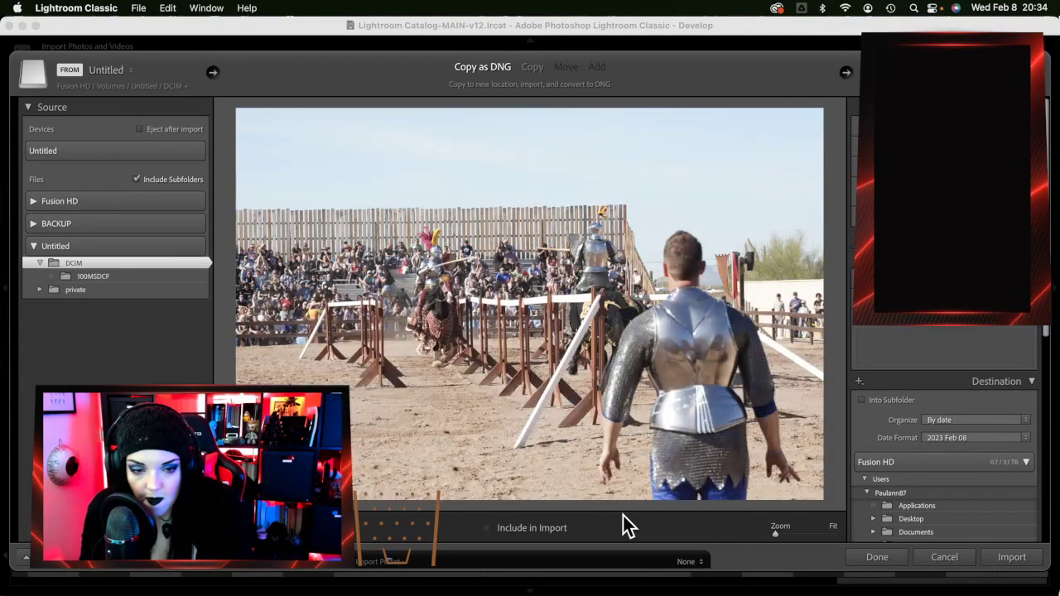
pyautogui.press('Right')
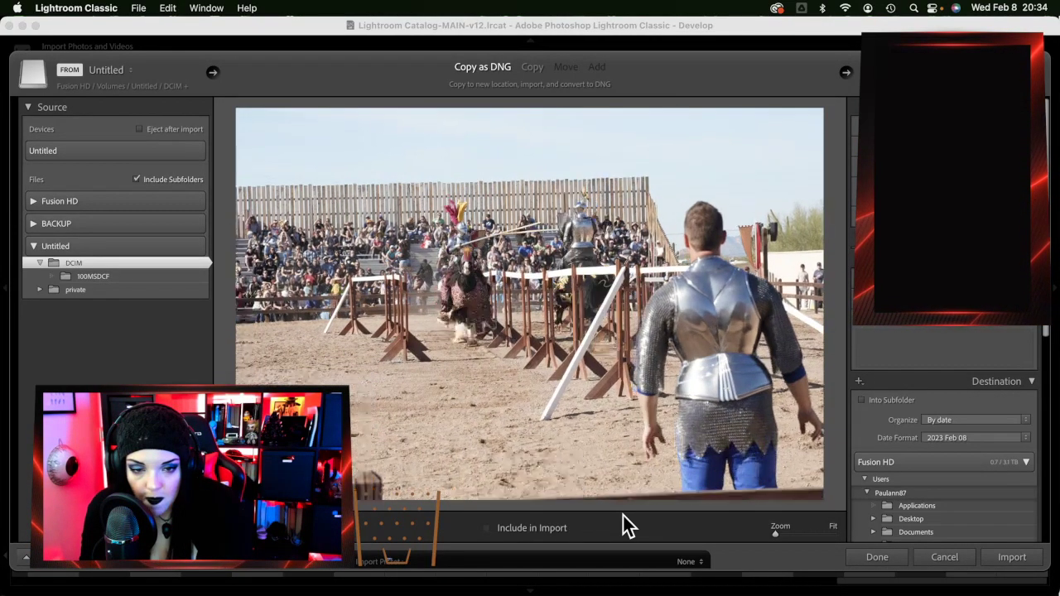
pyautogui.press('Right')
pyautogui.press('Right')
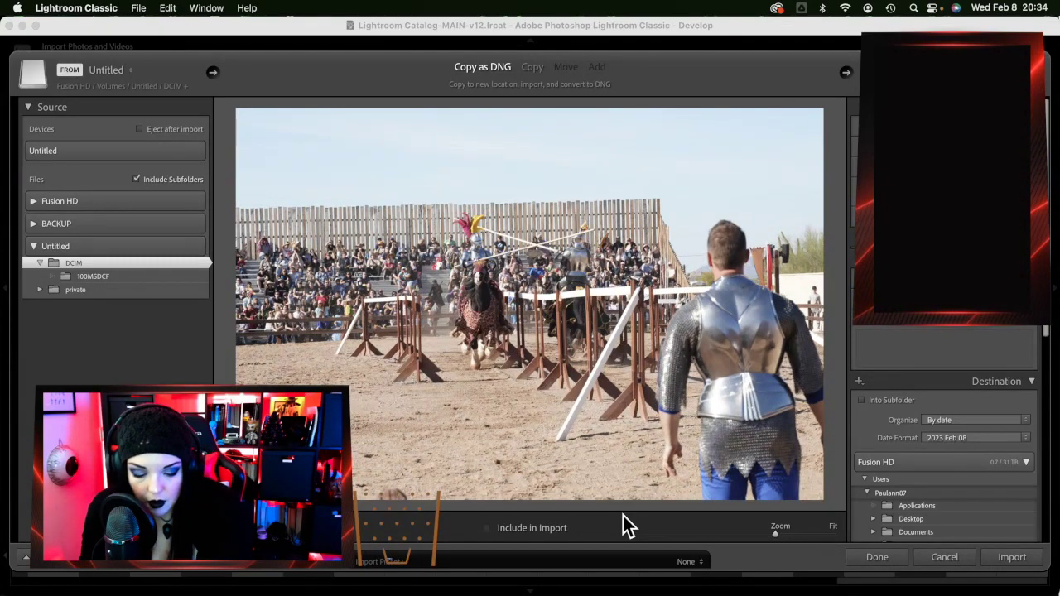
pyautogui.press('Right')
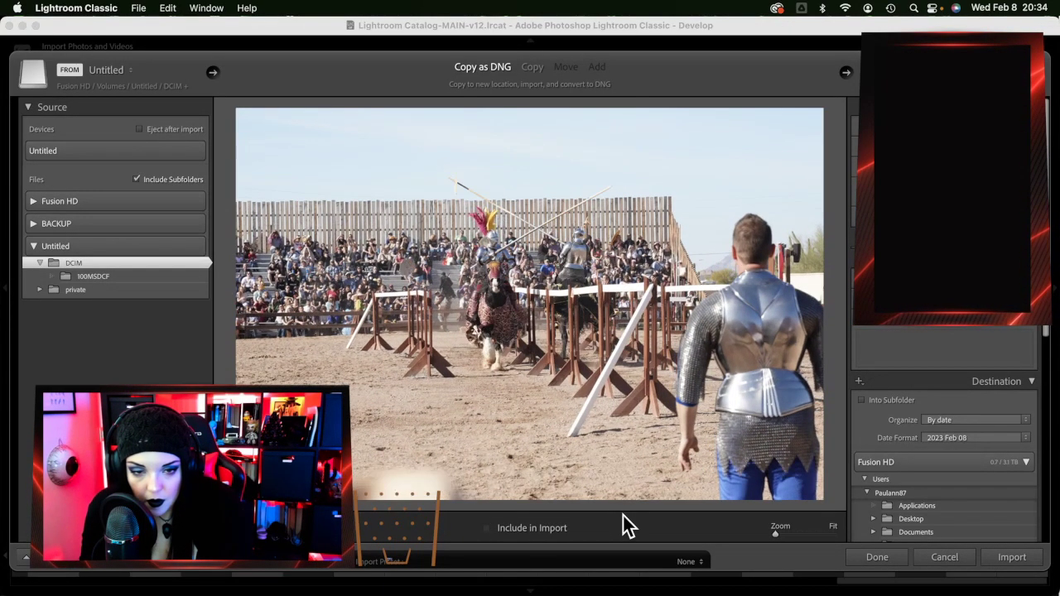
pyautogui.press('Right')
pyautogui.press('Right')
pyautogui.press('Right')
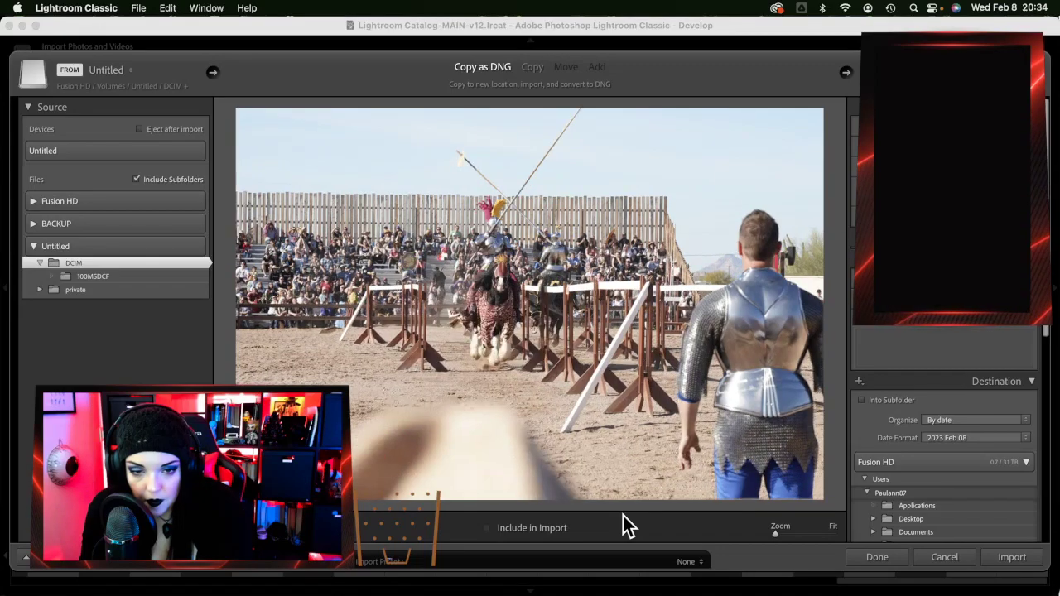
pyautogui.press('Left')
pyautogui.press('Left')
pyautogui.press('Left')
pyautogui.press('Left')
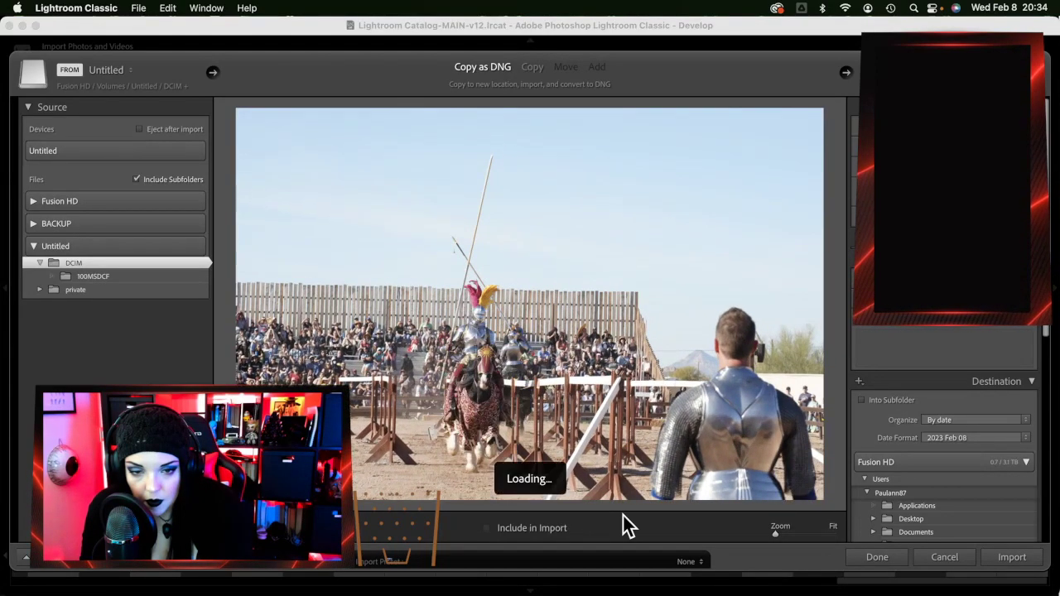
pyautogui.press('Right')
pyautogui.press('Right')
pyautogui.press('Right')
pyautogui.press('Right')
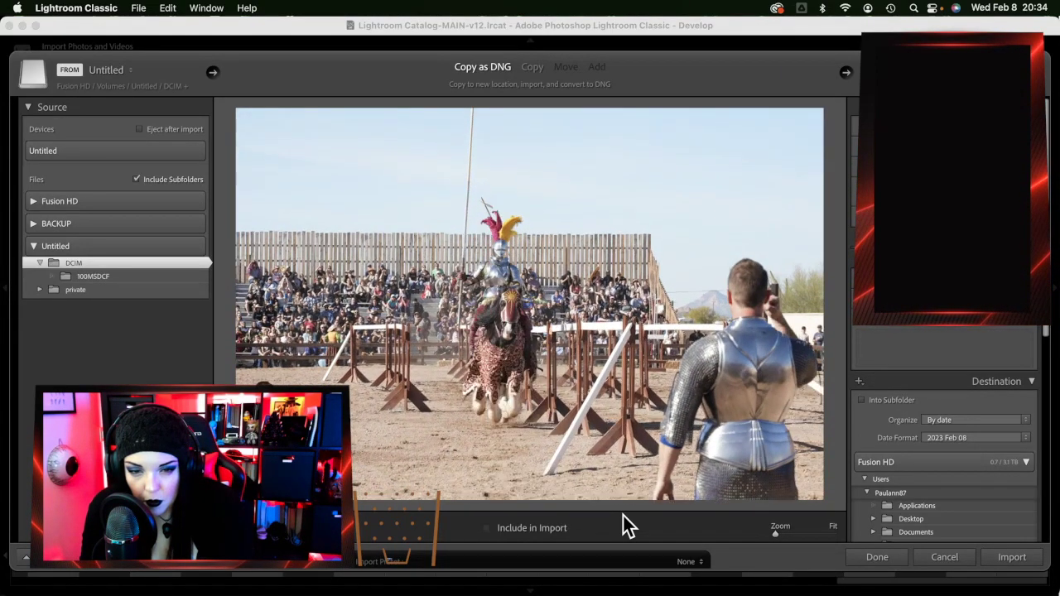
pyautogui.press('Right')
pyautogui.press('Right')
pyautogui.press('Right')
pyautogui.press('Right')
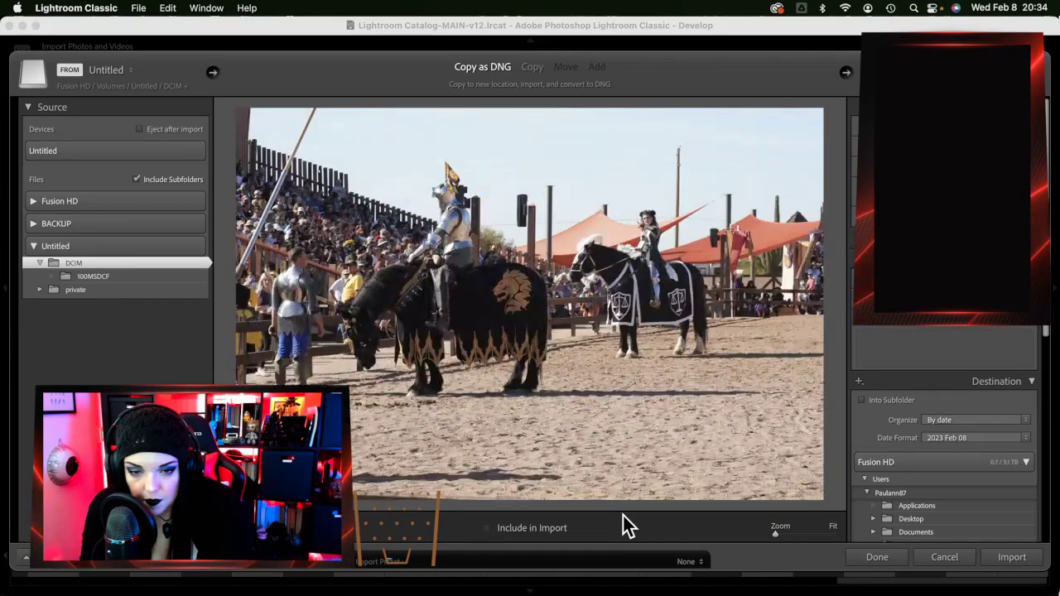
# Continue through the knight portraits and lion-caparisoned horse burst to the red-winged dragon sculpture photo
pyautogui.press('Right')
pyautogui.press('Left')
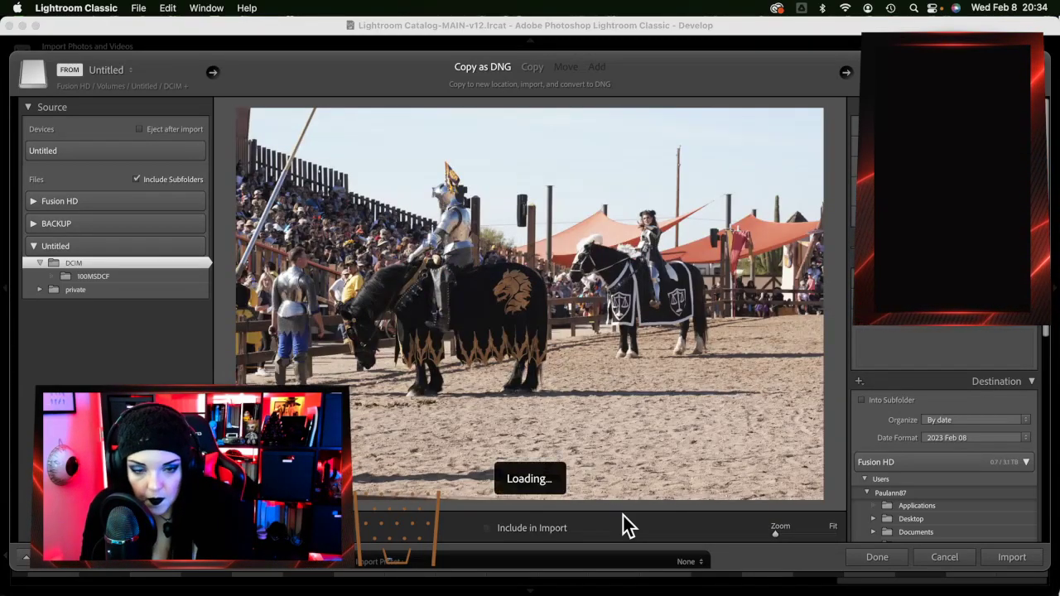
pyautogui.press('Right')
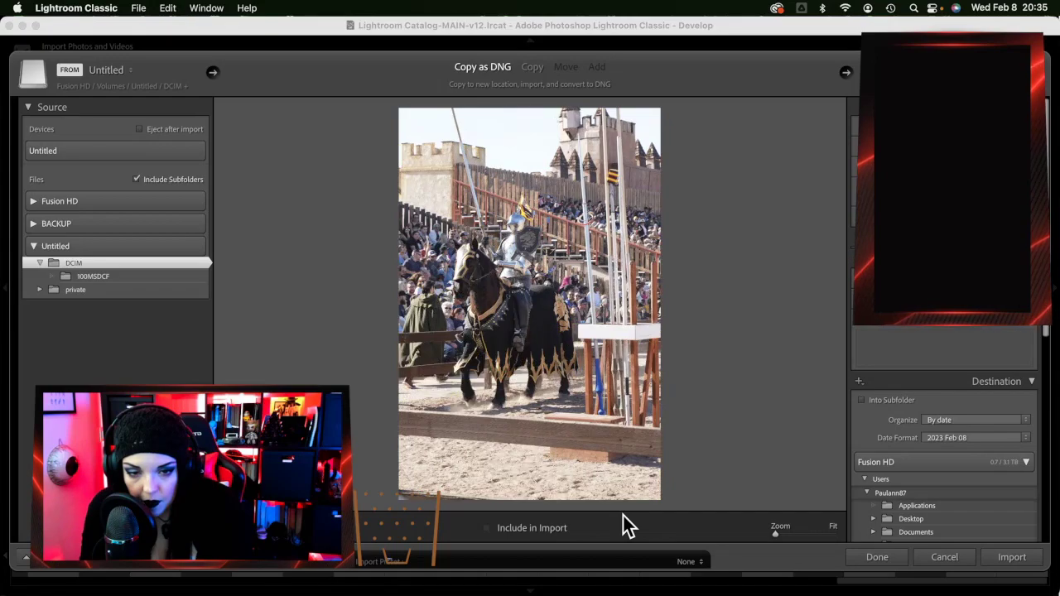
pyautogui.press('Right')
pyautogui.press('Right')
pyautogui.press('Right')
pyautogui.press('Right')
pyautogui.press('Right')
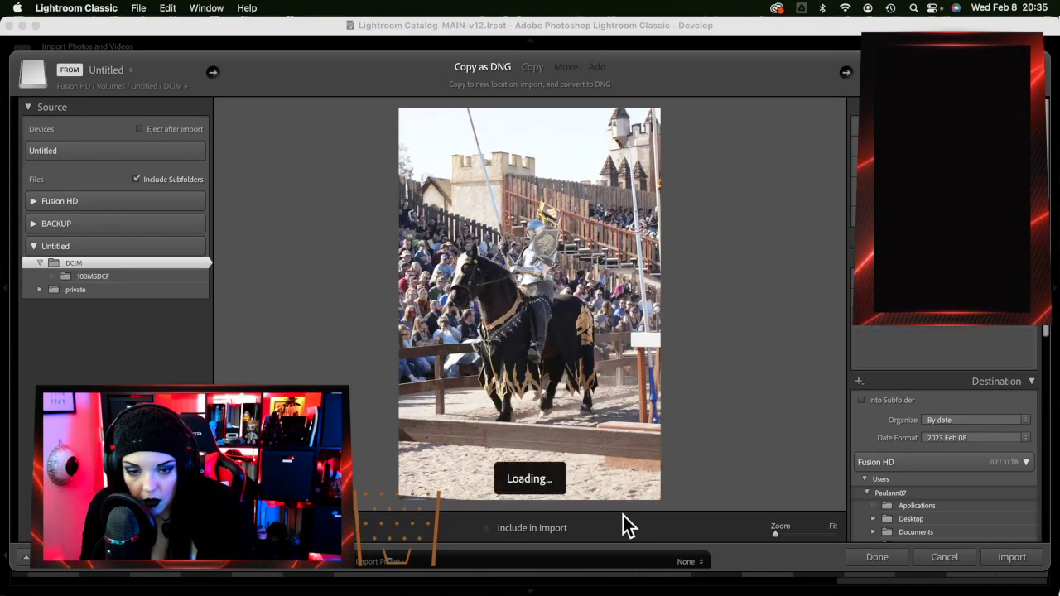
pyautogui.press('Right')
pyautogui.press('Right')
pyautogui.press('Right')
pyautogui.press('Right')
pyautogui.press('Right')
pyautogui.press('Right')
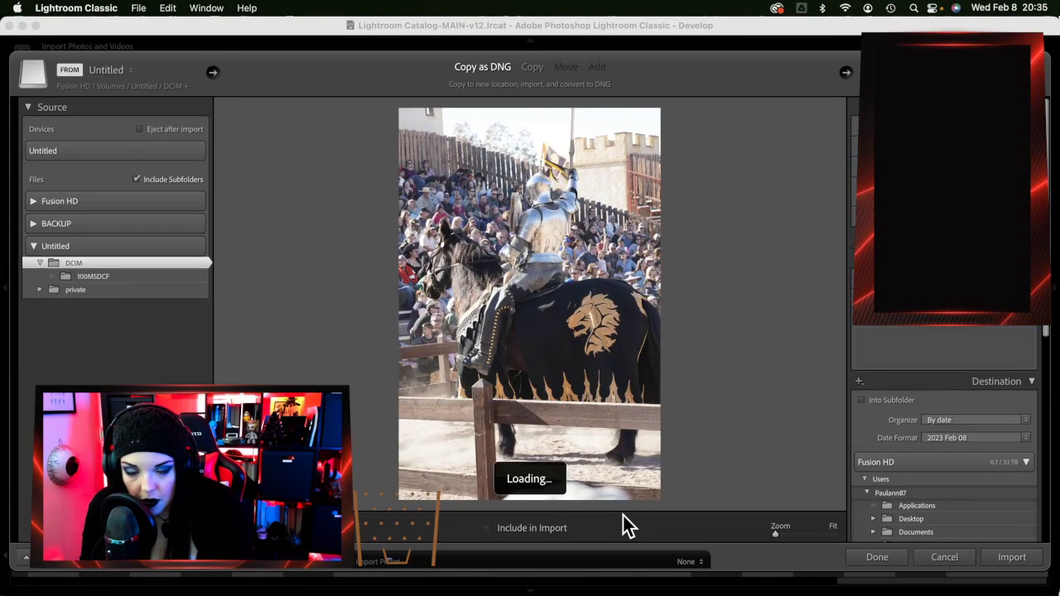
pyautogui.press('Right')
pyautogui.press('Right')
pyautogui.press('Right')
pyautogui.press('Right')
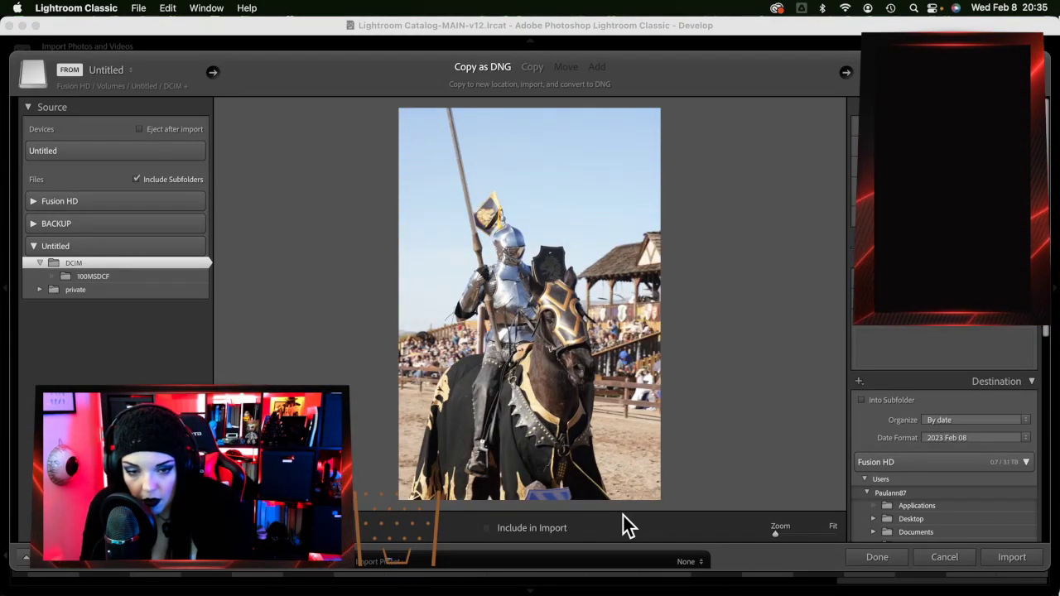
pyautogui.press('Right')
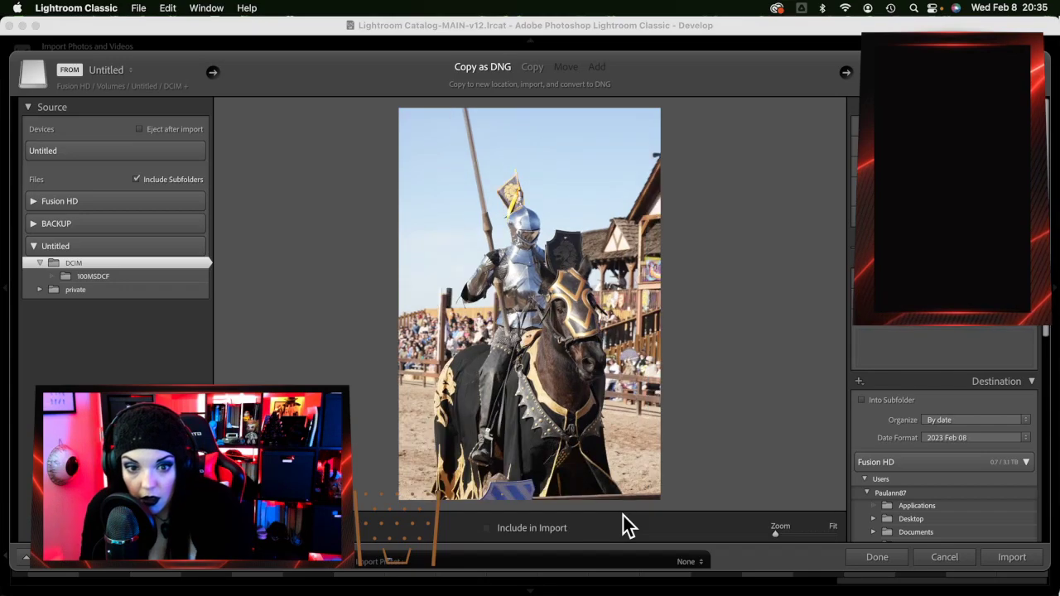
pyautogui.press('Right')
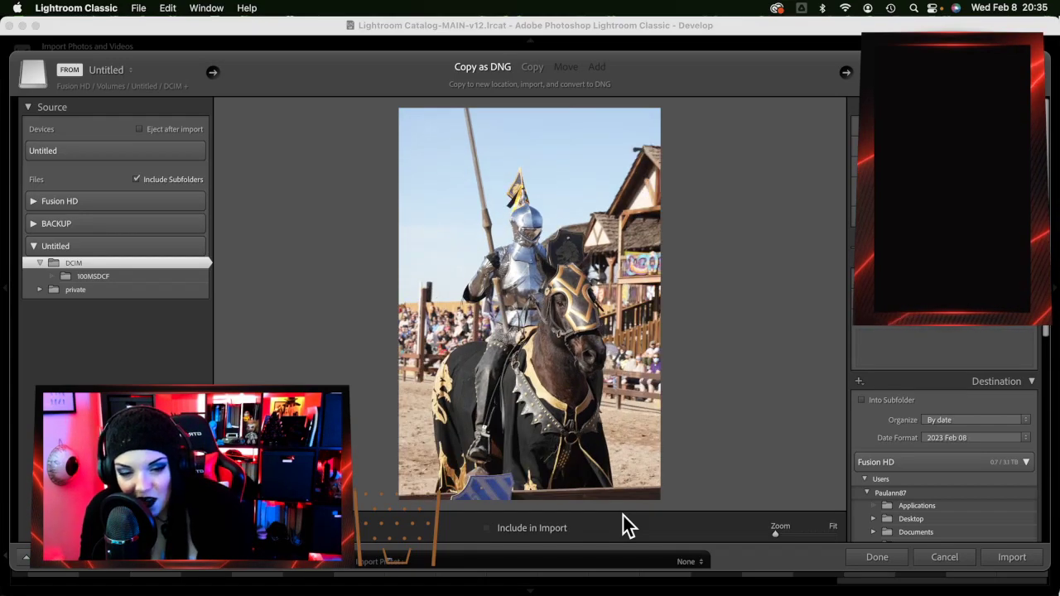
pyautogui.press('Right')
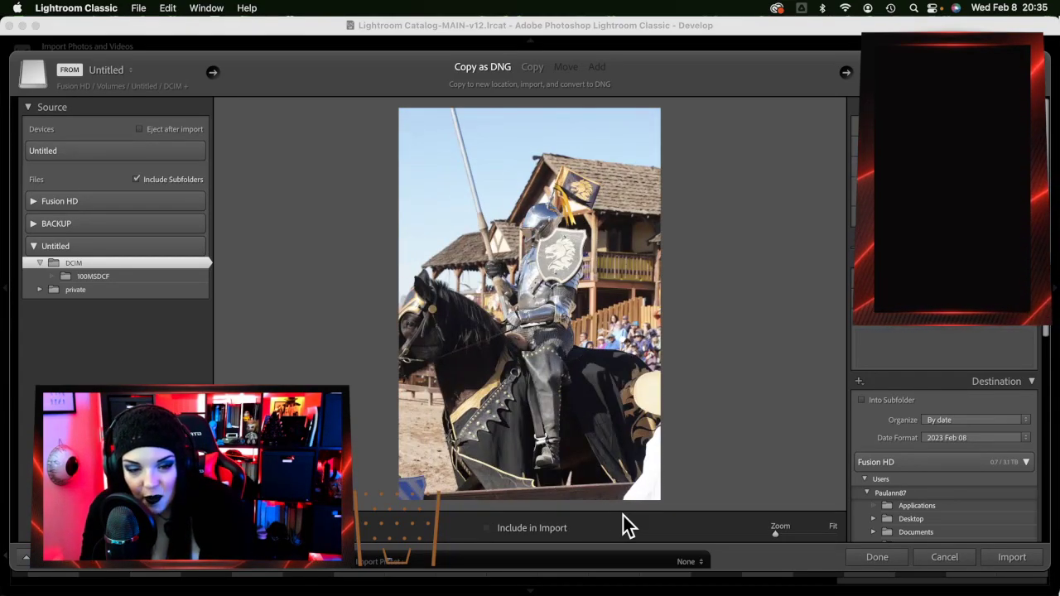
pyautogui.press('Right')
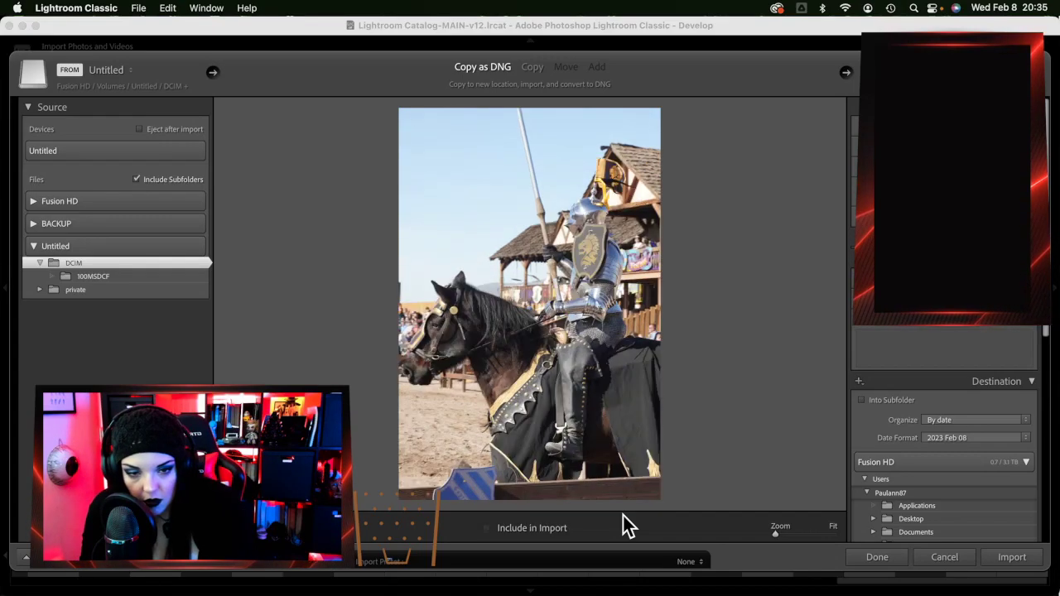
pyautogui.press('Right')
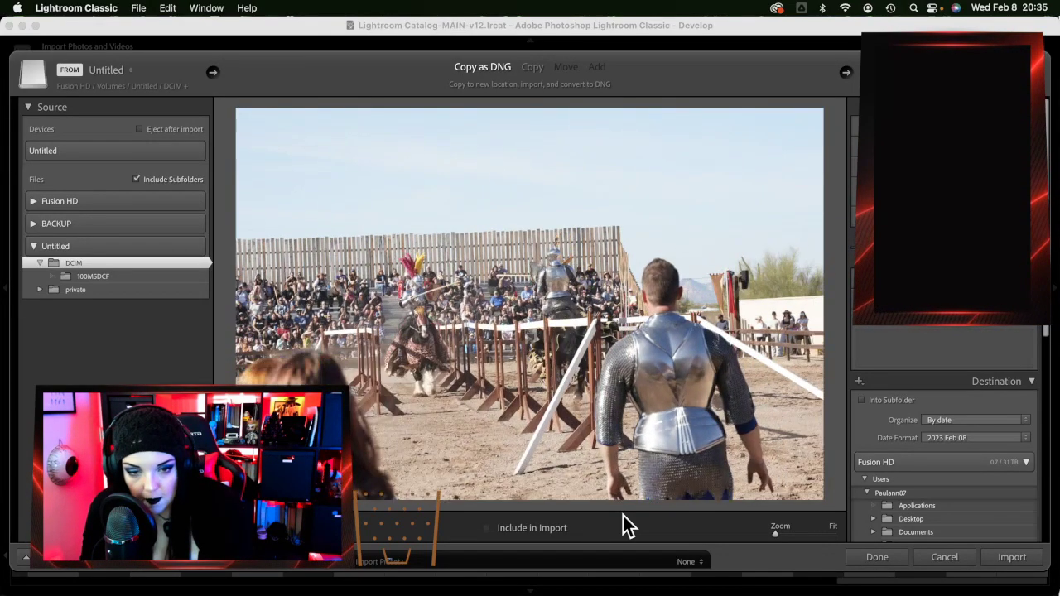
pyautogui.press('Right')
pyautogui.press('Right')
pyautogui.press('Right')
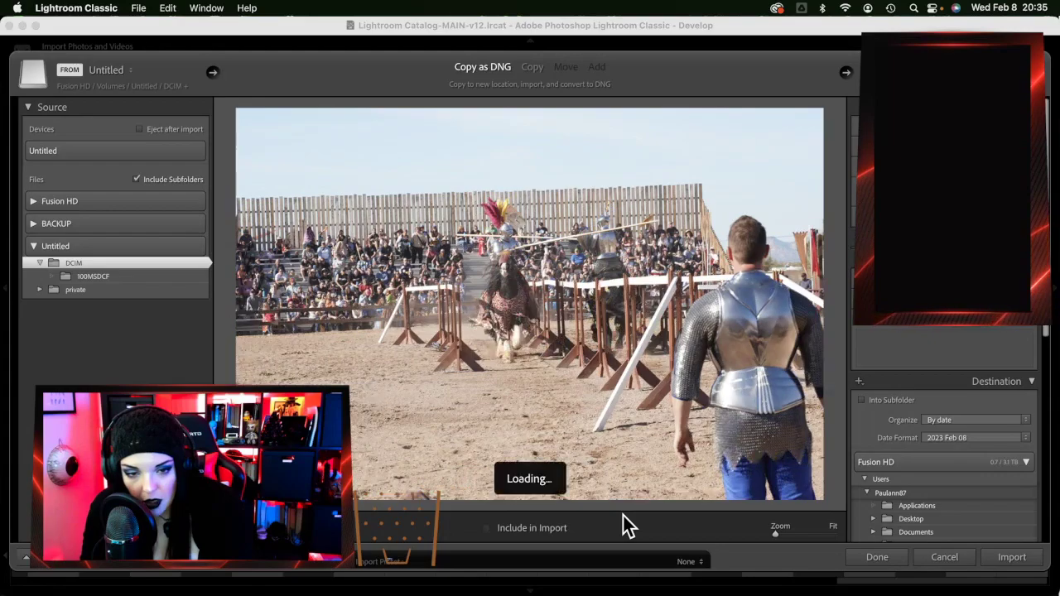
pyautogui.press('Right')
pyautogui.press('Right')
pyautogui.press('Right')
pyautogui.press('Right')
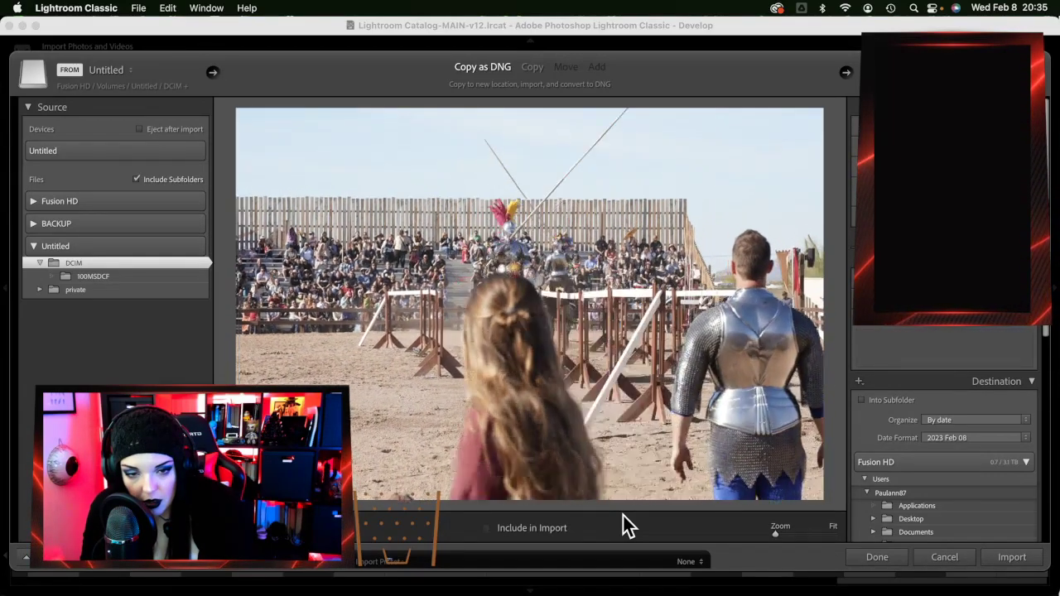
pyautogui.press('Right')
pyautogui.press('Right')
pyautogui.press('Right')
pyautogui.press('Right')
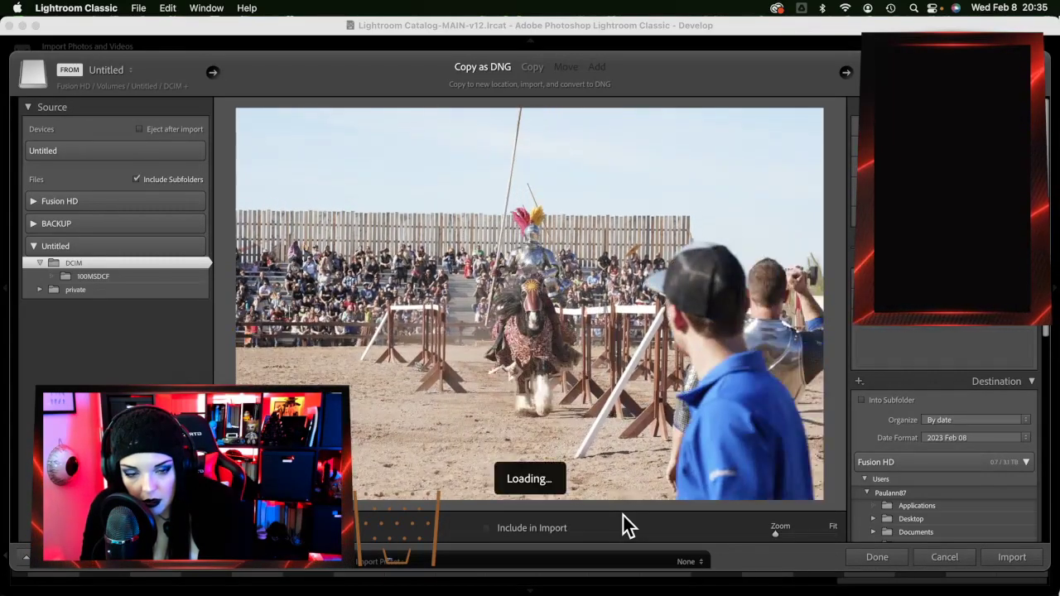
pyautogui.press('Right')
pyautogui.press('Right')
pyautogui.press('Right')
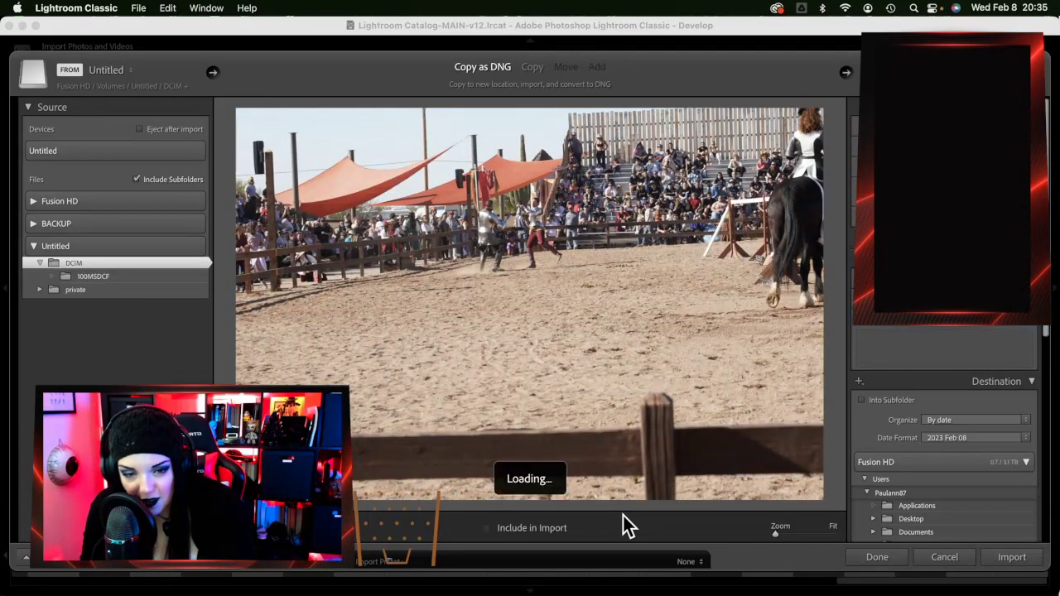
pyautogui.press('Right')
pyautogui.press('Right')
pyautogui.press('Right')
pyautogui.press('Right')
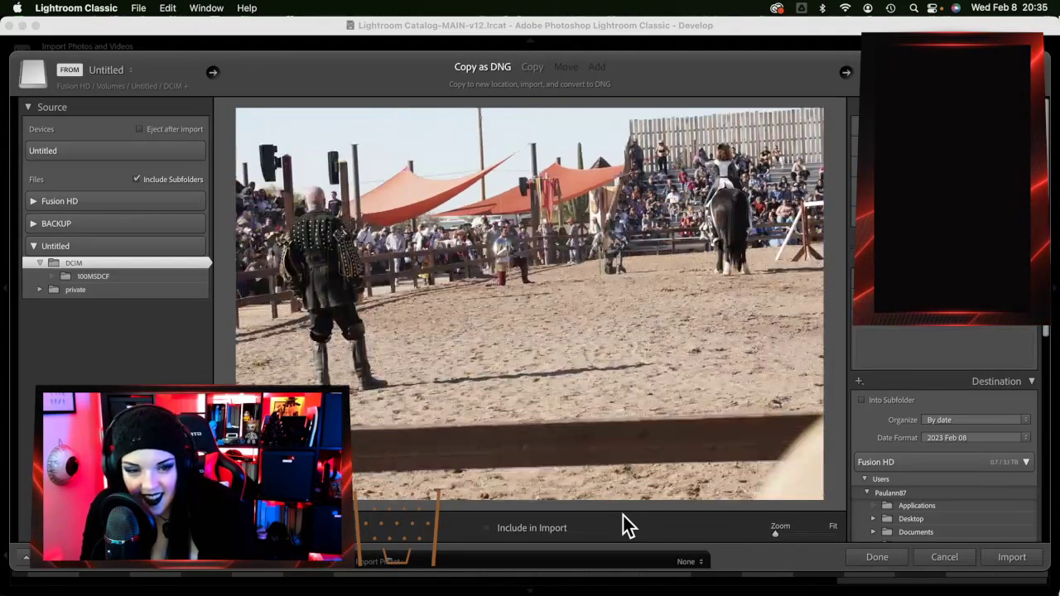
pyautogui.press('Right')
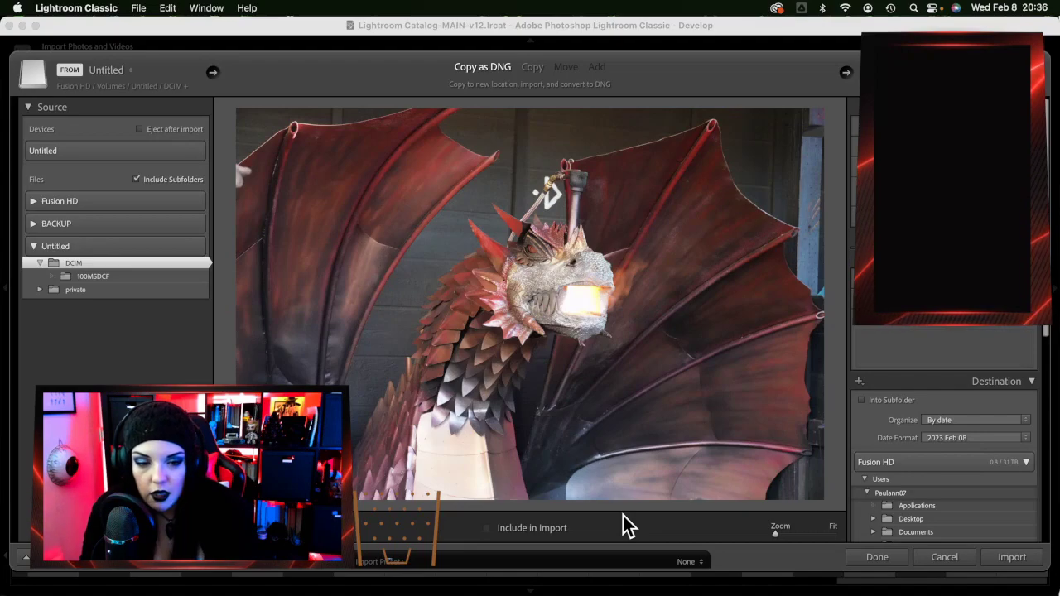
# Move past the dragon and back and forth through the dancer photos to the wide stage shot with masked musicians
pyautogui.press('Right')
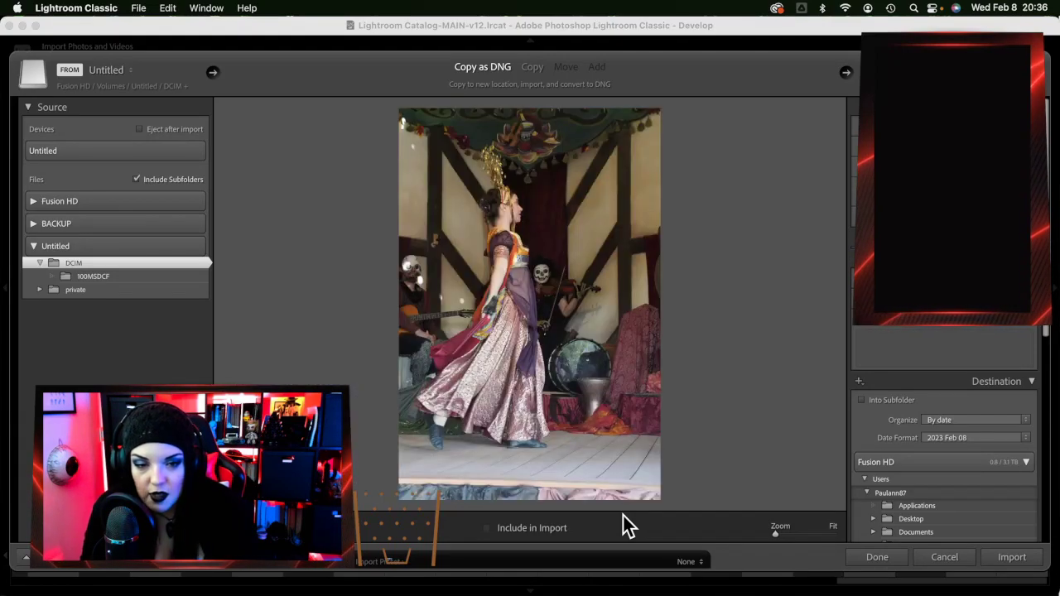
pyautogui.press('Right')
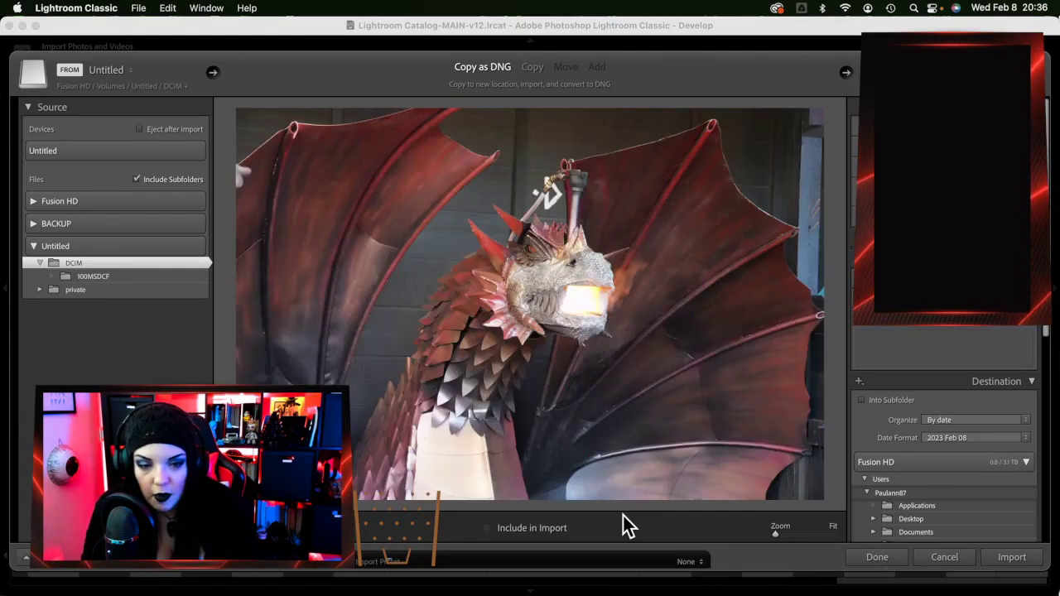
pyautogui.press('Left')
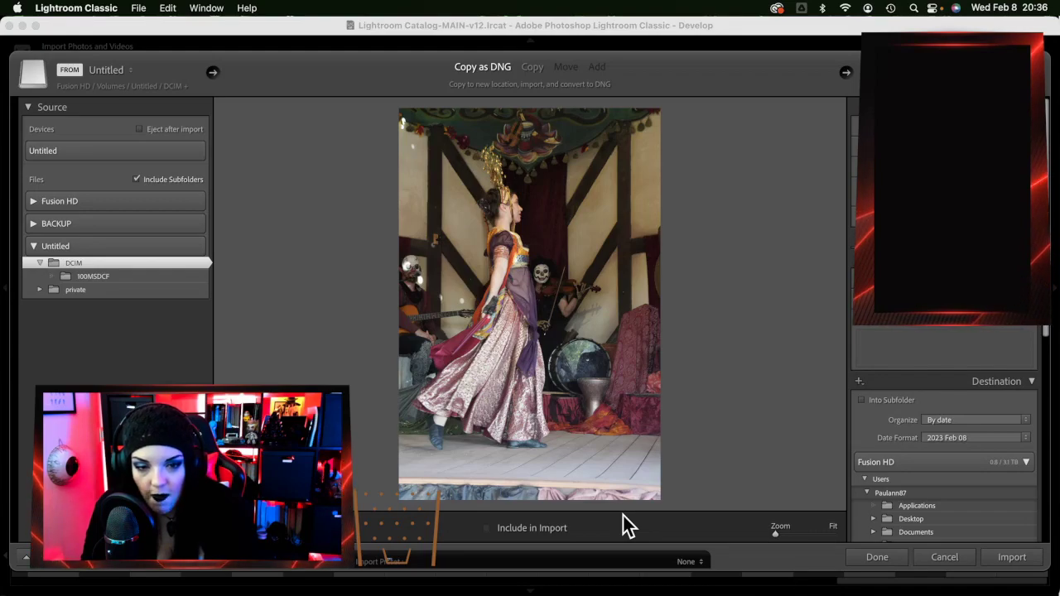
pyautogui.press('Right')
pyautogui.press('Left')
pyautogui.press('Left')
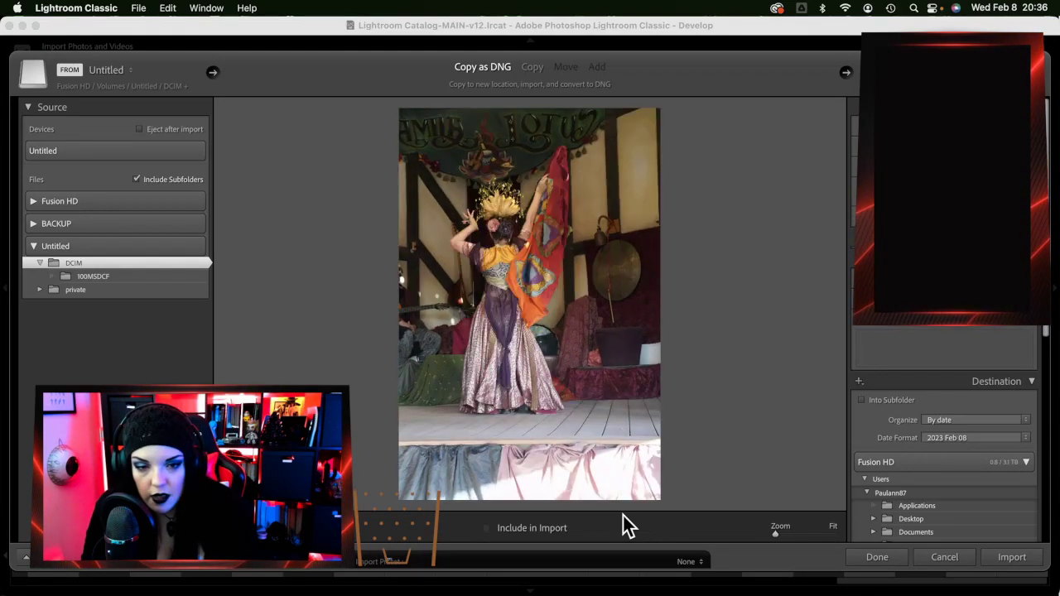
pyautogui.press('Right')
pyautogui.press('Right')
pyautogui.press('Left')
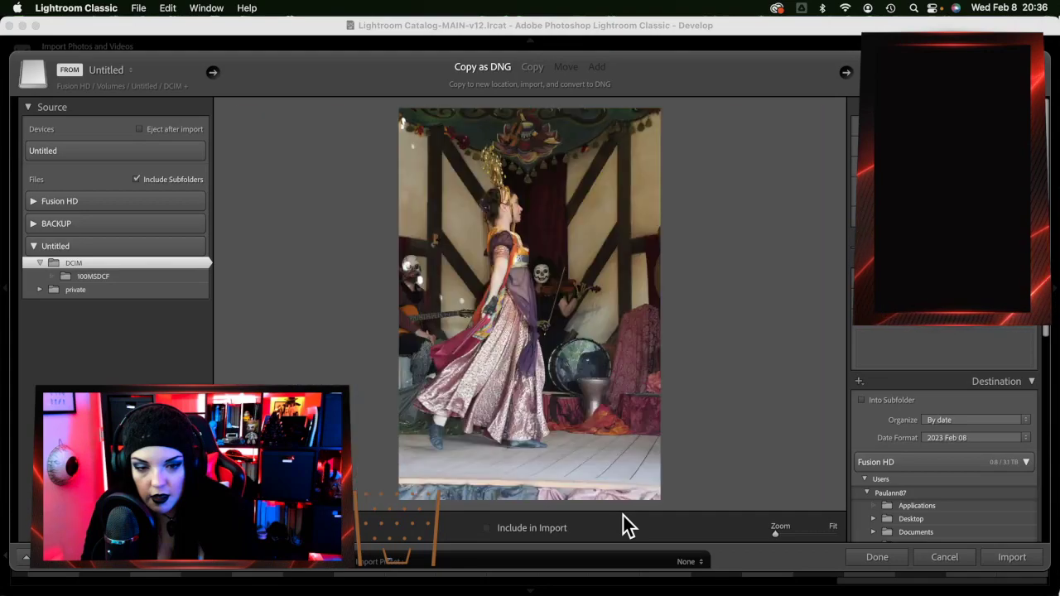
pyautogui.press('Right')
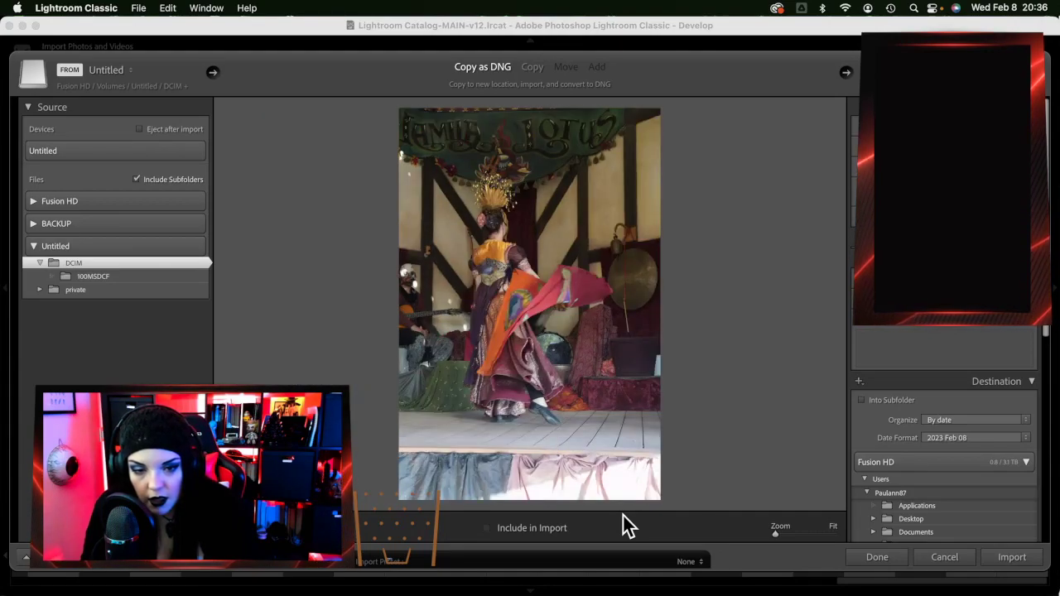
pyautogui.press('Right')
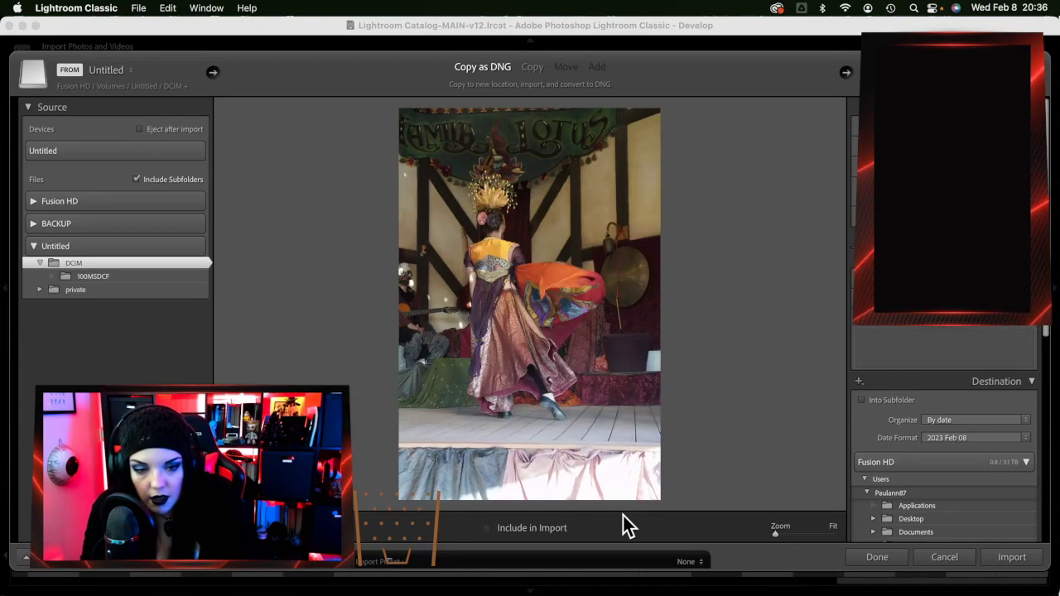
pyautogui.press('Right')
pyautogui.press('Right')
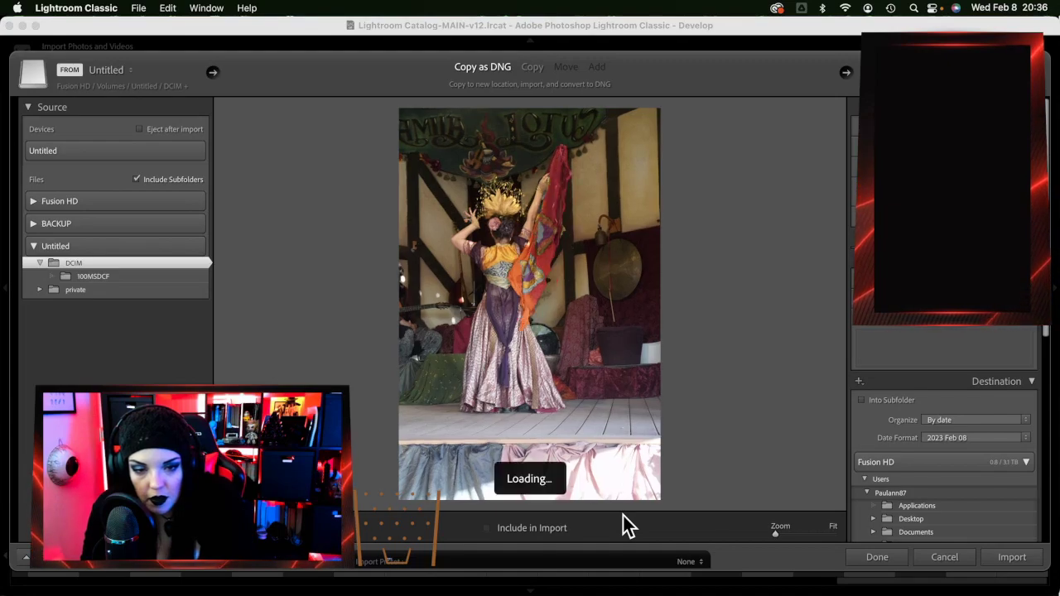
pyautogui.press('Right')
pyautogui.press('Right')
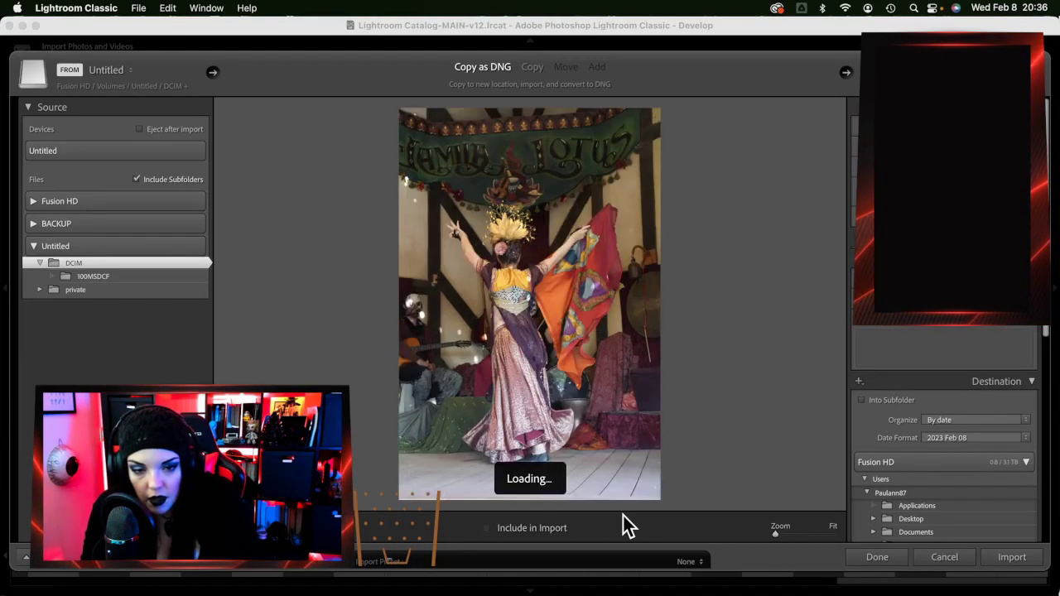
pyautogui.press('Right')
pyautogui.press('Right')
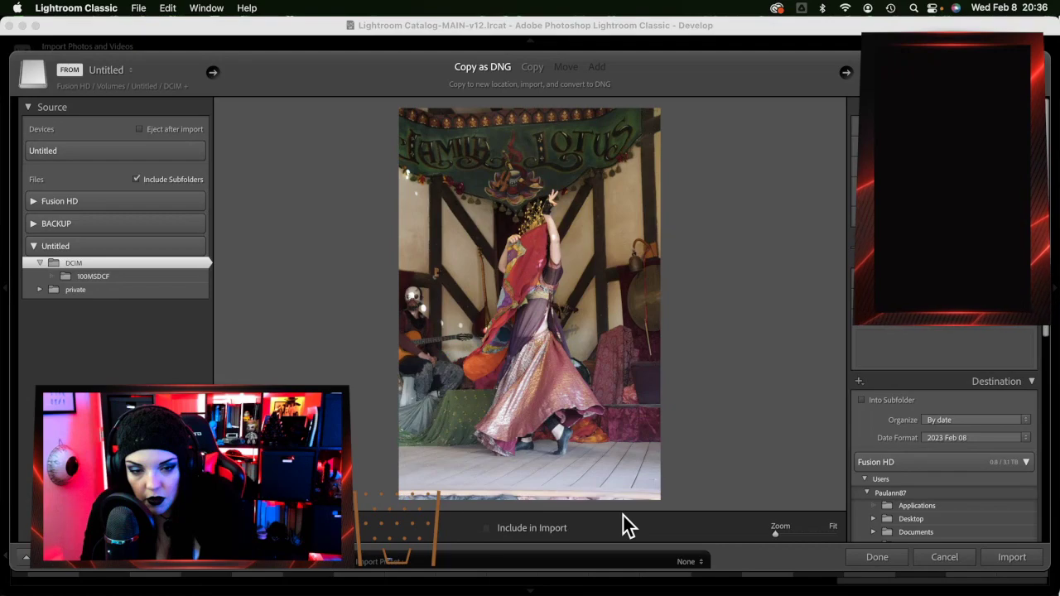
pyautogui.press('Right')
pyautogui.press('Right')
pyautogui.press('Right')
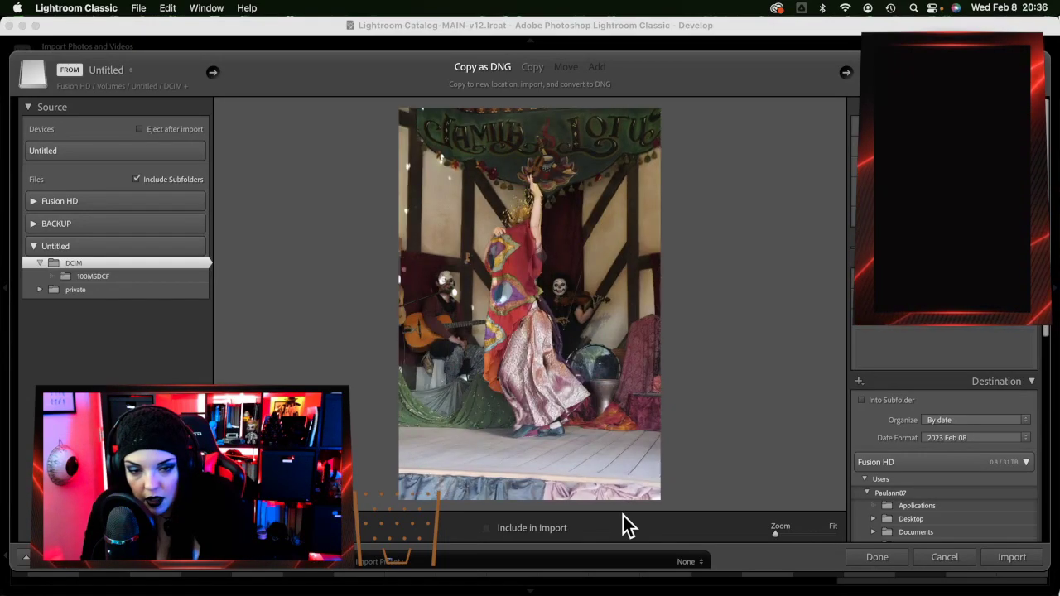
pyautogui.press('Right')
pyautogui.press('Right')
pyautogui.press('Right')
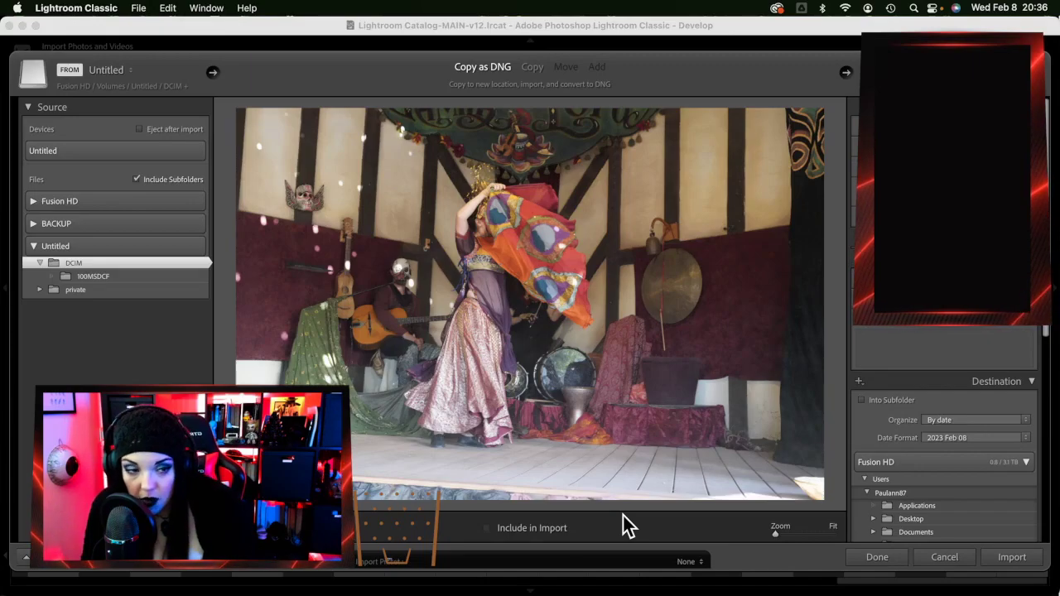
# Switch to Chrome and open the Events & Live Shows gallery from the bigclickphoto.com Portfolio
pyautogui.moveTo(1052, 298)
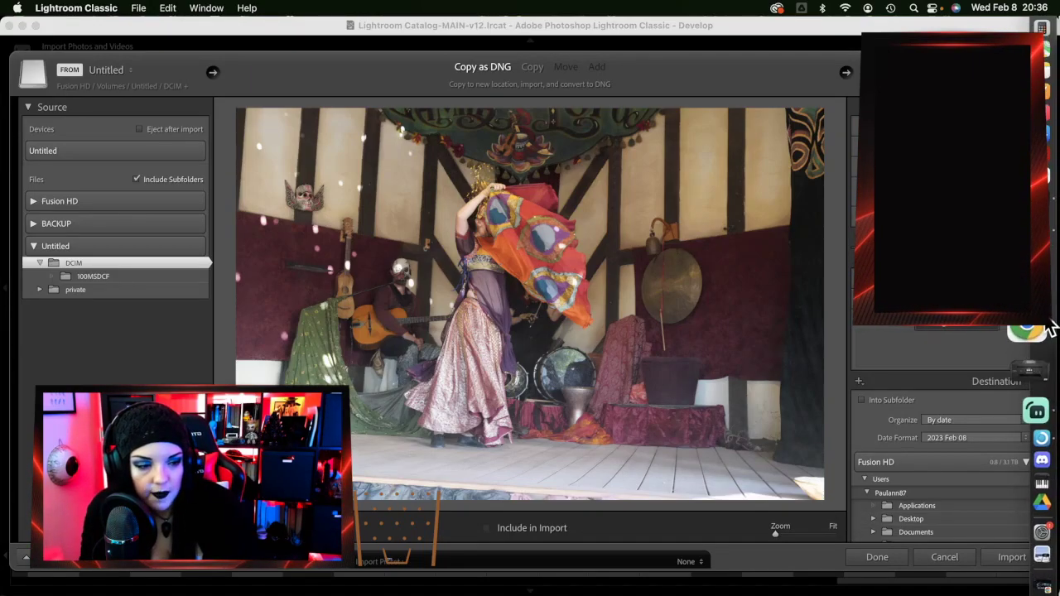
pyautogui.click(1045, 326)
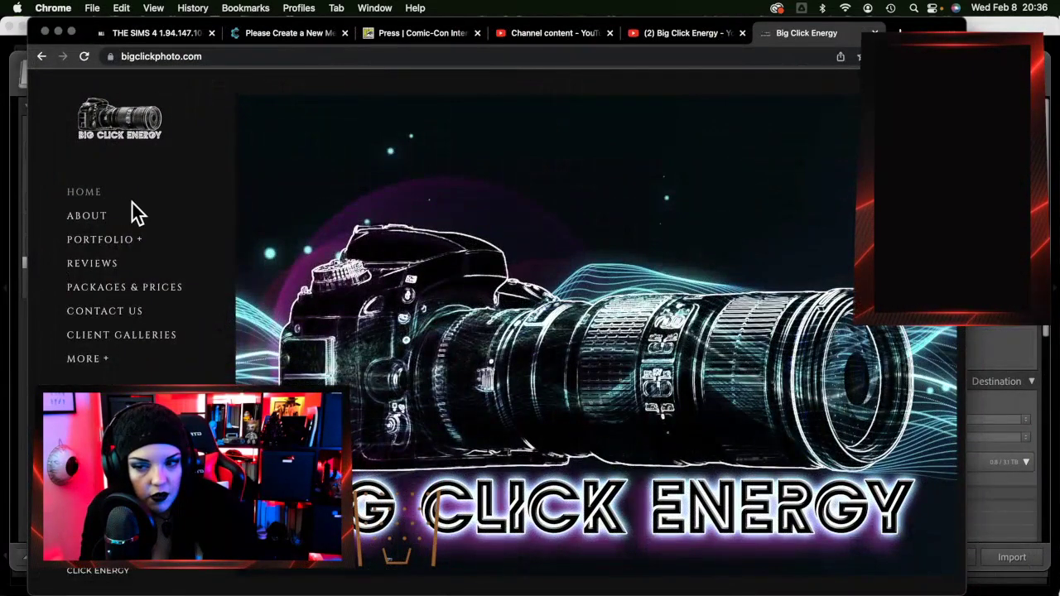
pyautogui.click(123, 243)
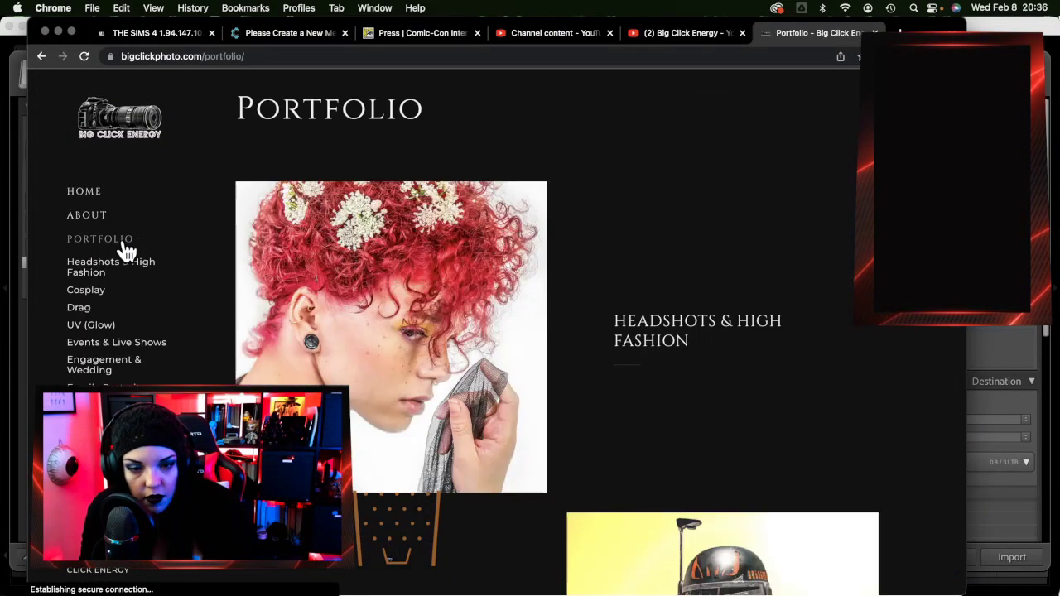
pyautogui.scroll(-10, 611, 509)
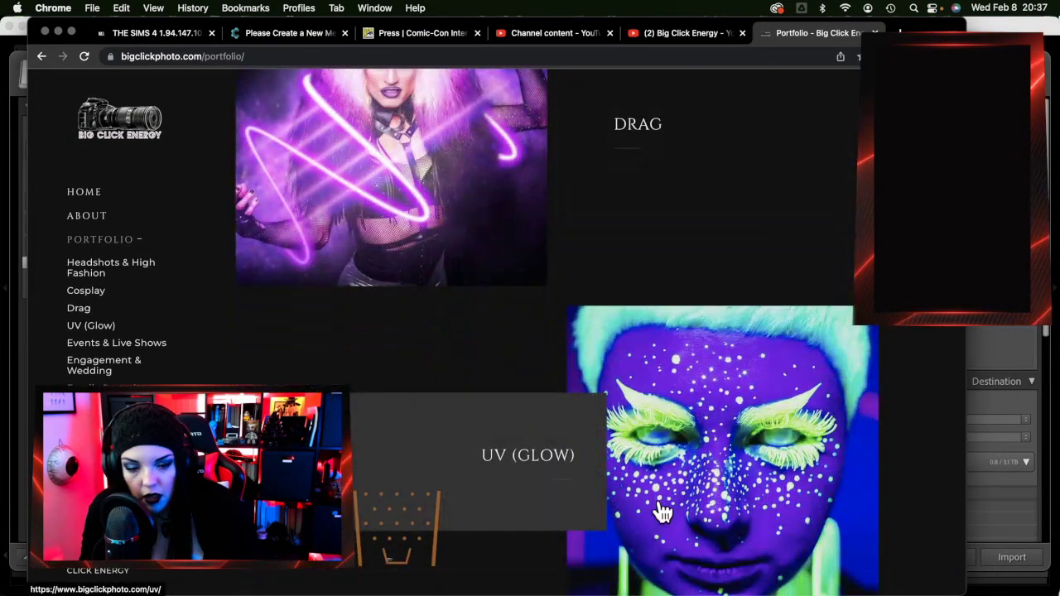
pyautogui.scroll(-6, 752, 510)
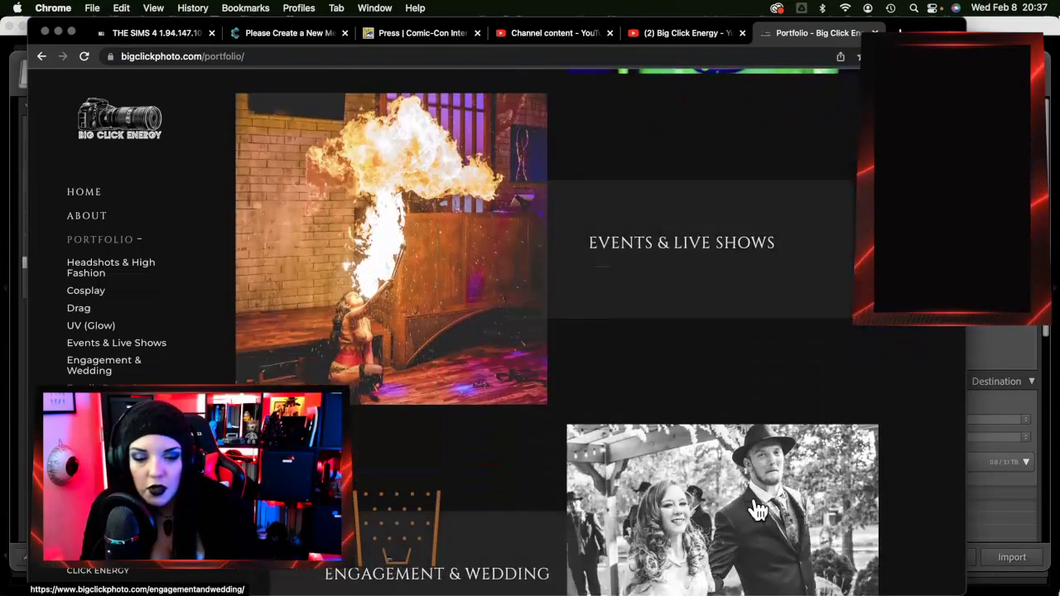
pyautogui.click(524, 344)
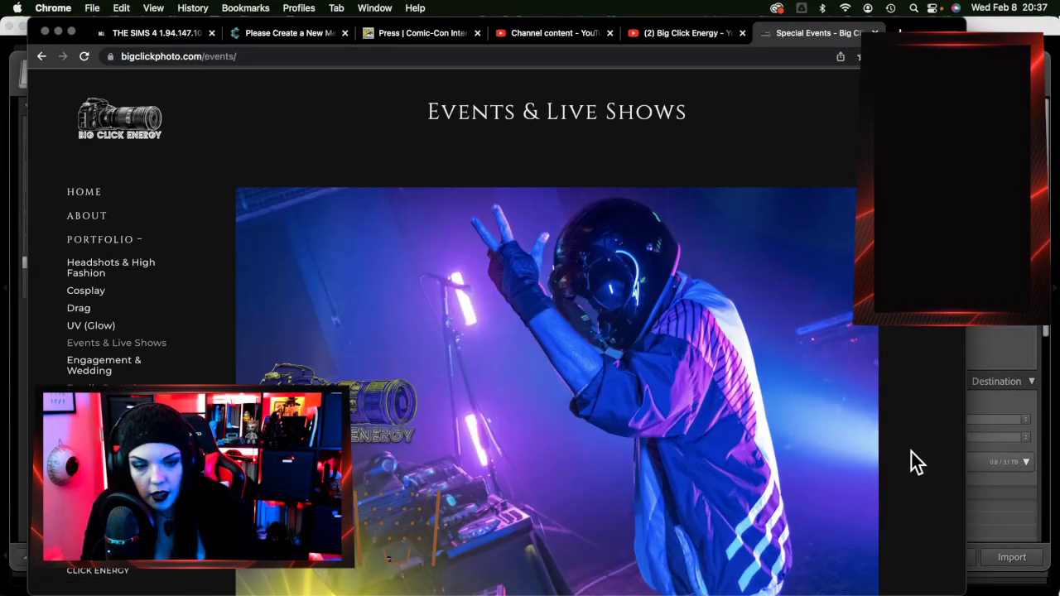
# Scroll through the Events & Live Shows gallery photos
pyautogui.scroll(-6, 912, 453)
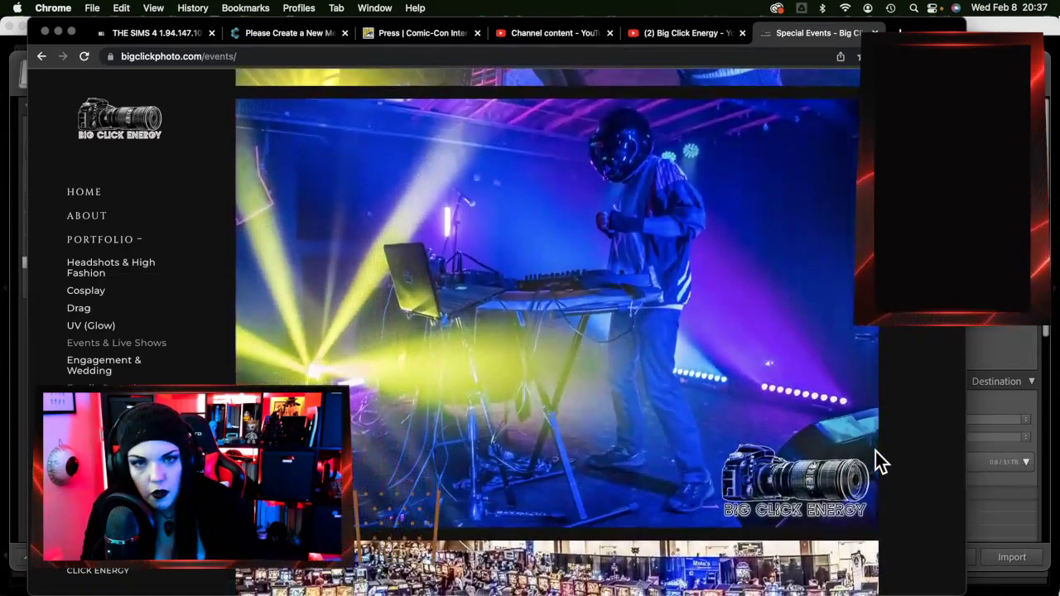
pyautogui.scroll(-15, 881, 461)
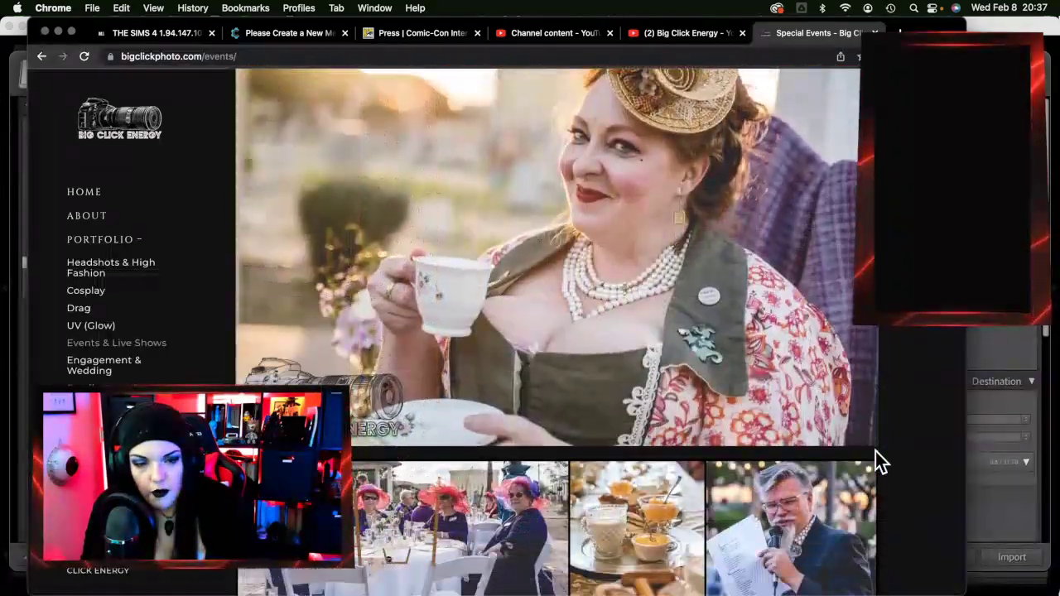
pyautogui.scroll(-8, 881, 461)
pyautogui.scroll(7, 881, 461)
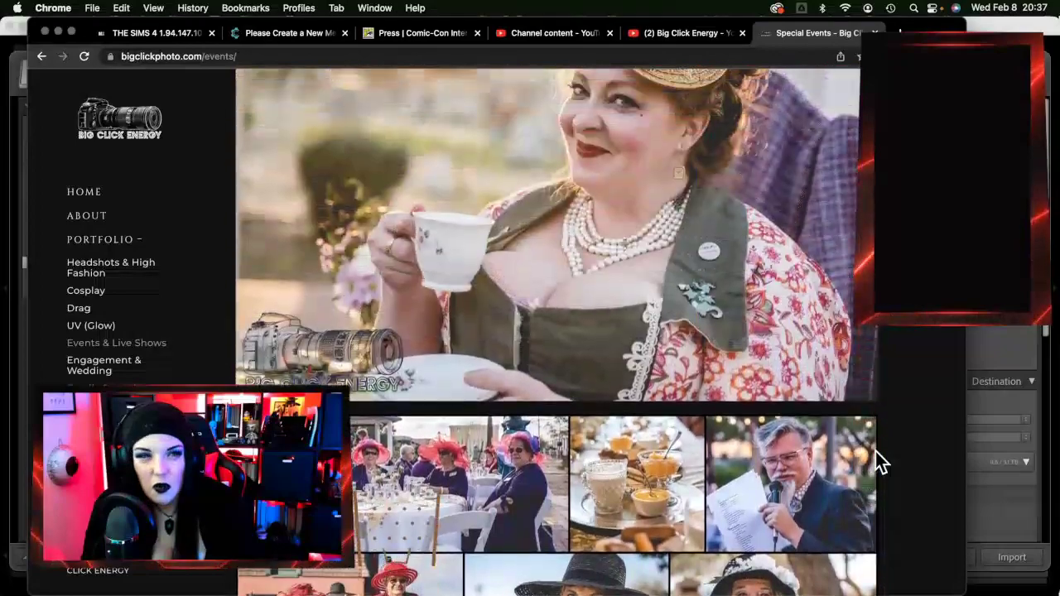
pyautogui.scroll(3, 881, 462)
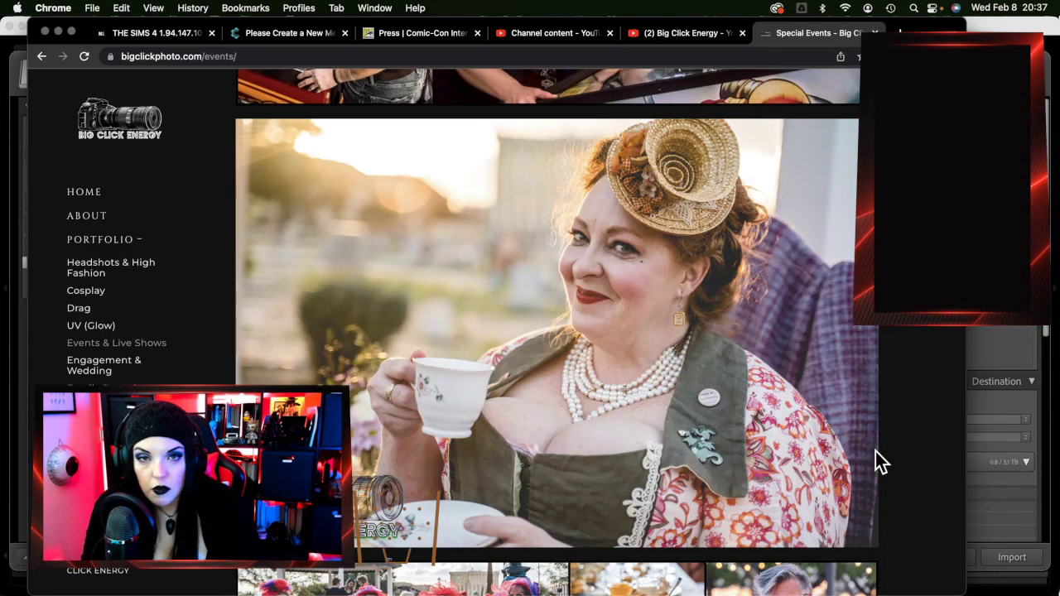
pyautogui.scroll(-15, 727, 433)
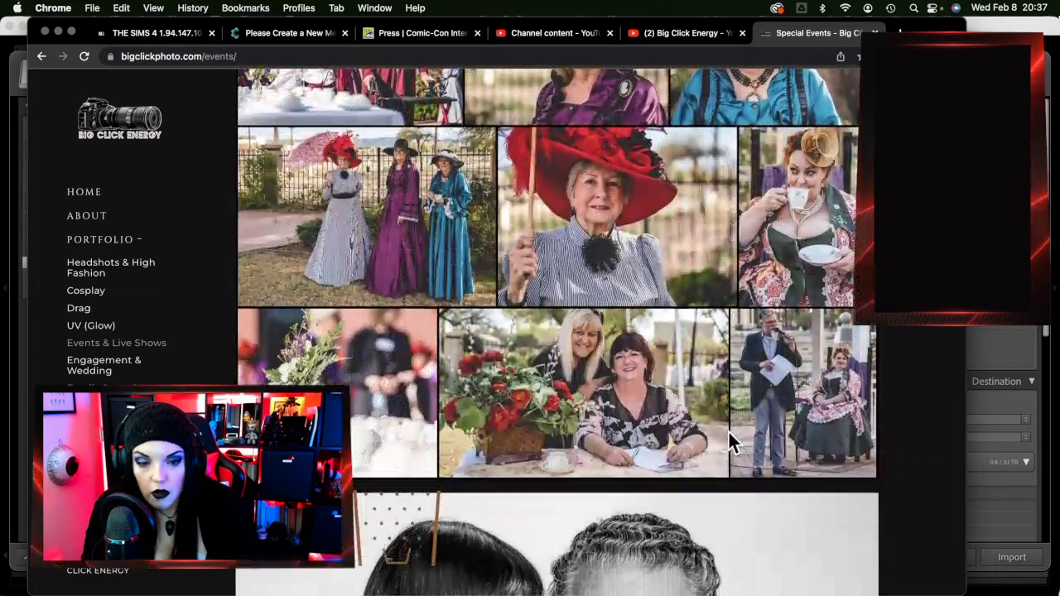
pyautogui.scroll(-15, 731, 442)
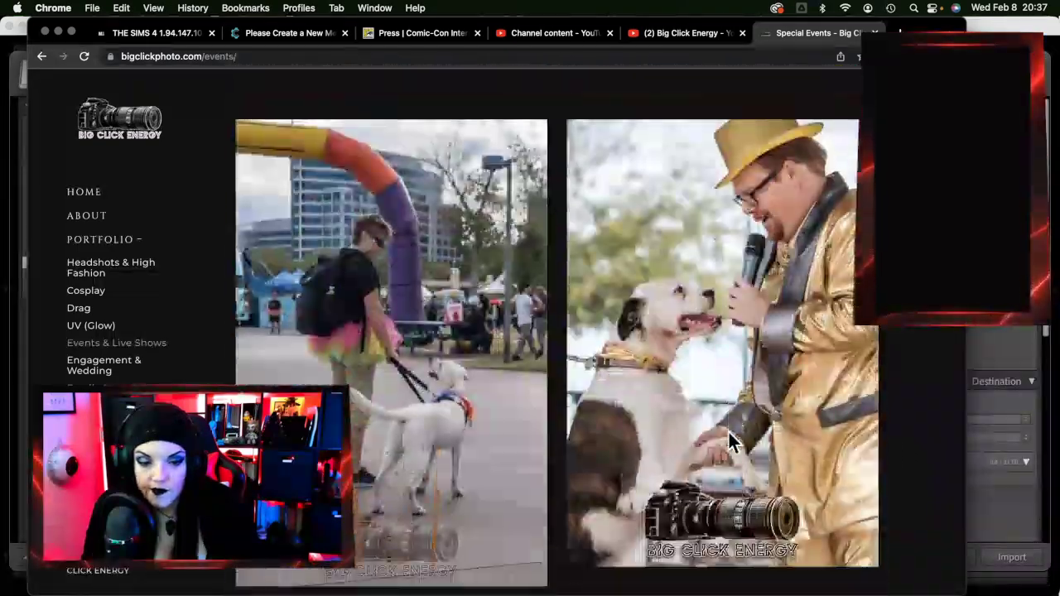
pyautogui.scroll(-10, 731, 441)
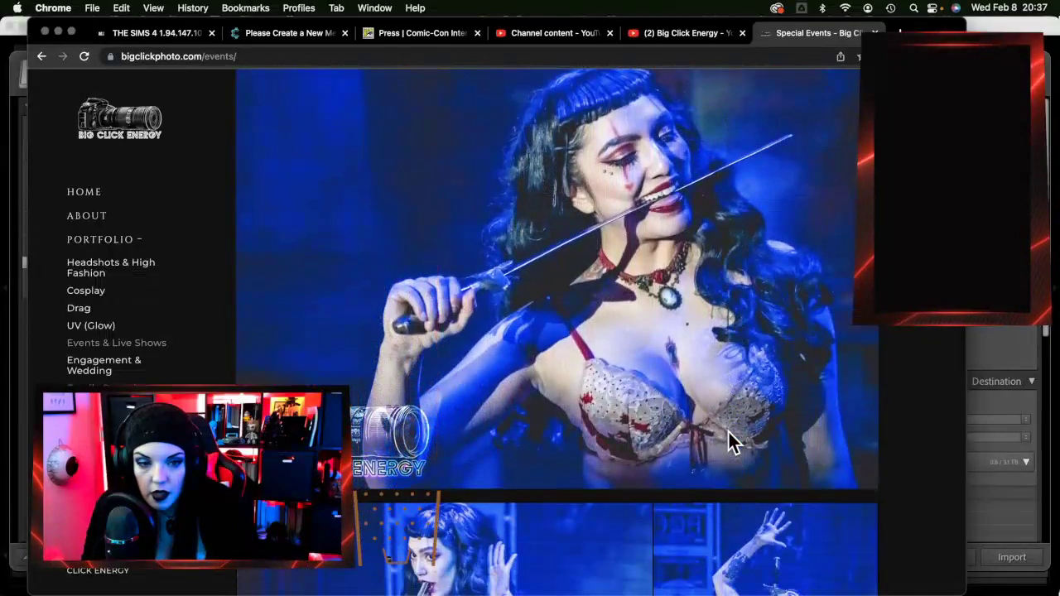
pyautogui.scroll(2, 730, 432)
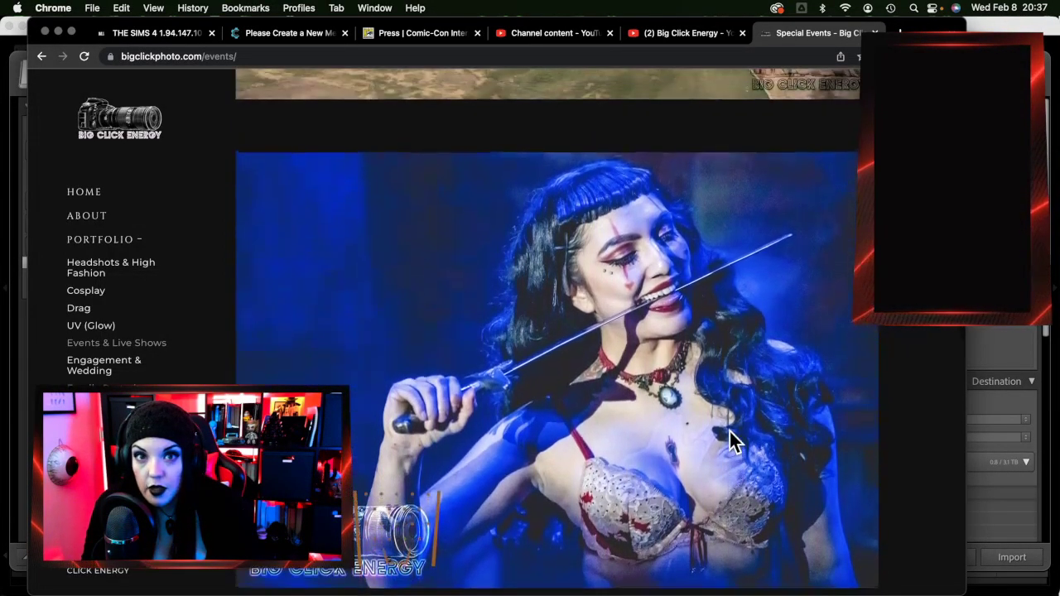
pyautogui.scroll(-1, 730, 432)
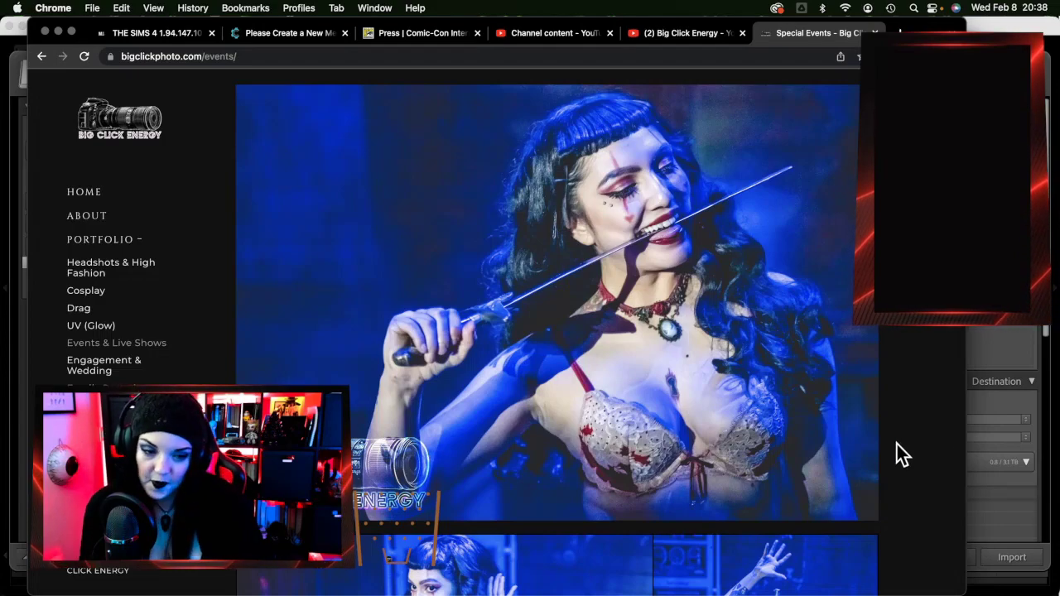
# Scroll down through the portfolio site's Events & Live Shows page to view its photos
pyautogui.scroll(-2, 829, 434)
pyautogui.scroll(-5, 828, 435)
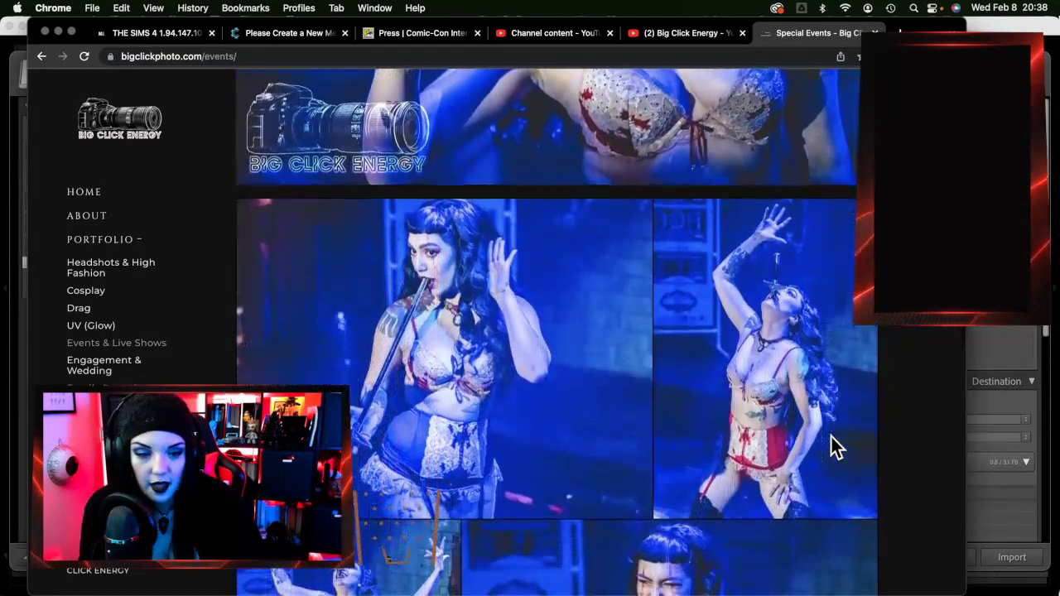
pyautogui.scroll(-3, 832, 438)
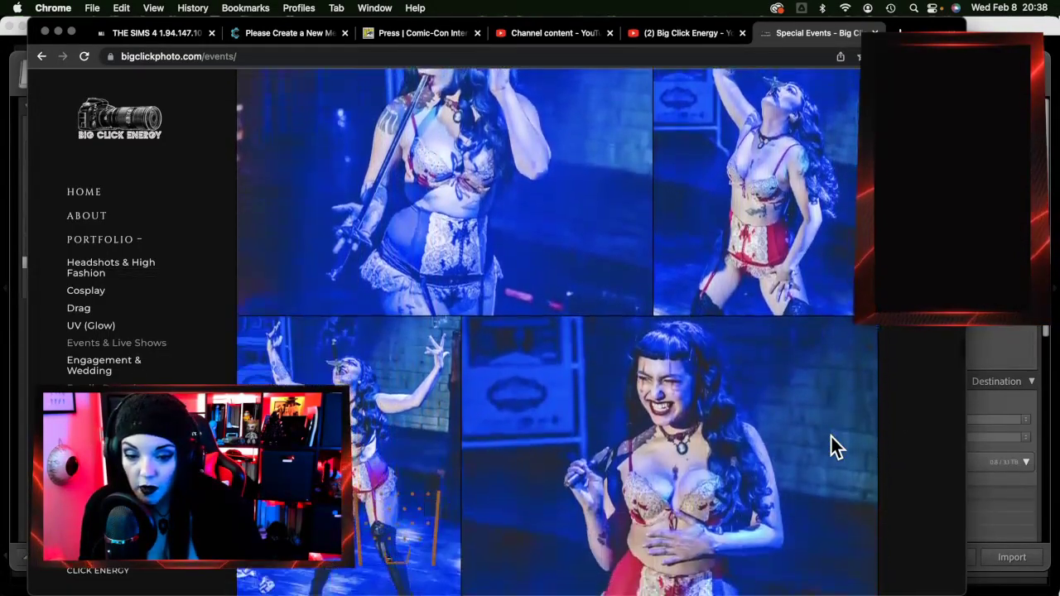
pyautogui.scroll(-5, 831, 435)
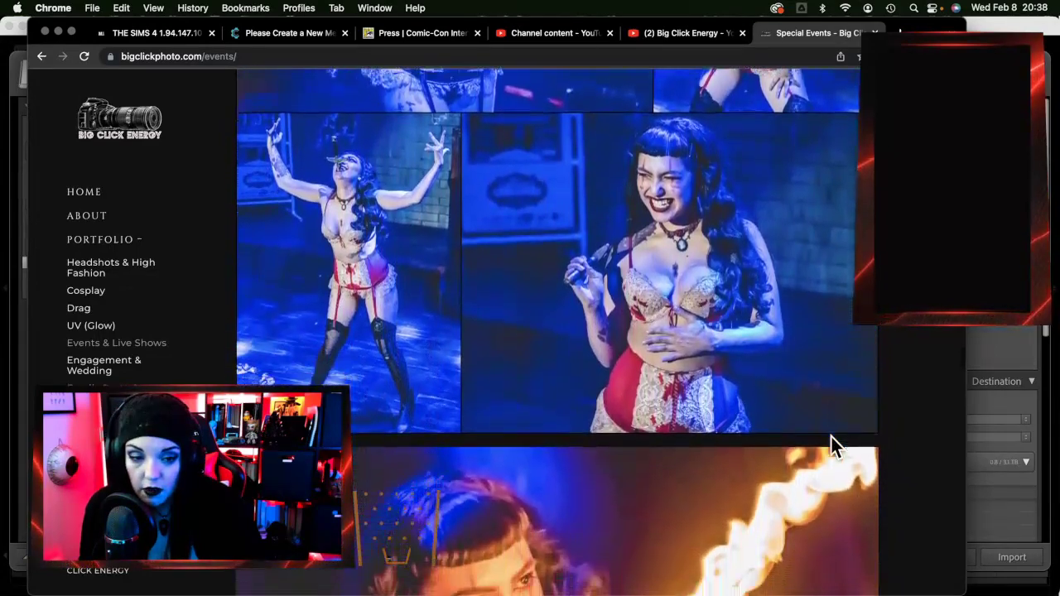
pyautogui.scroll(-4, 830, 435)
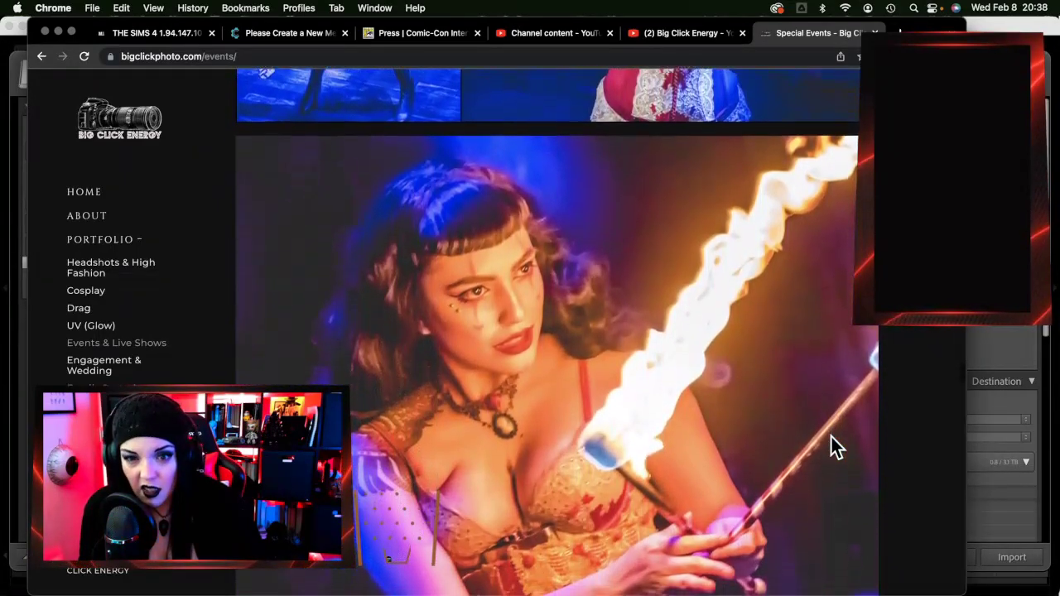
pyautogui.scroll(-4, 832, 438)
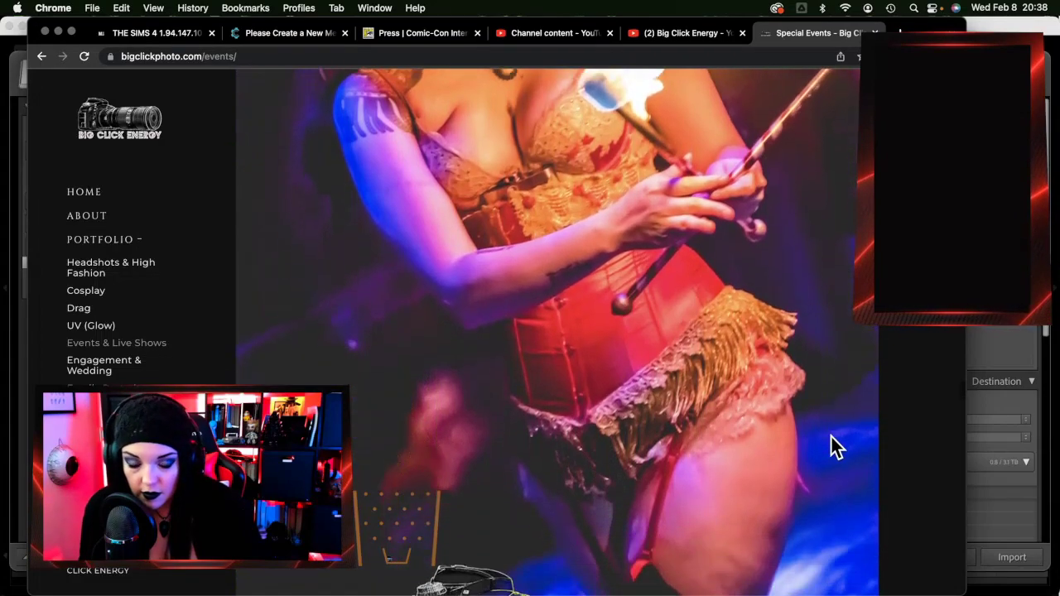
pyautogui.scroll(-6, 832, 437)
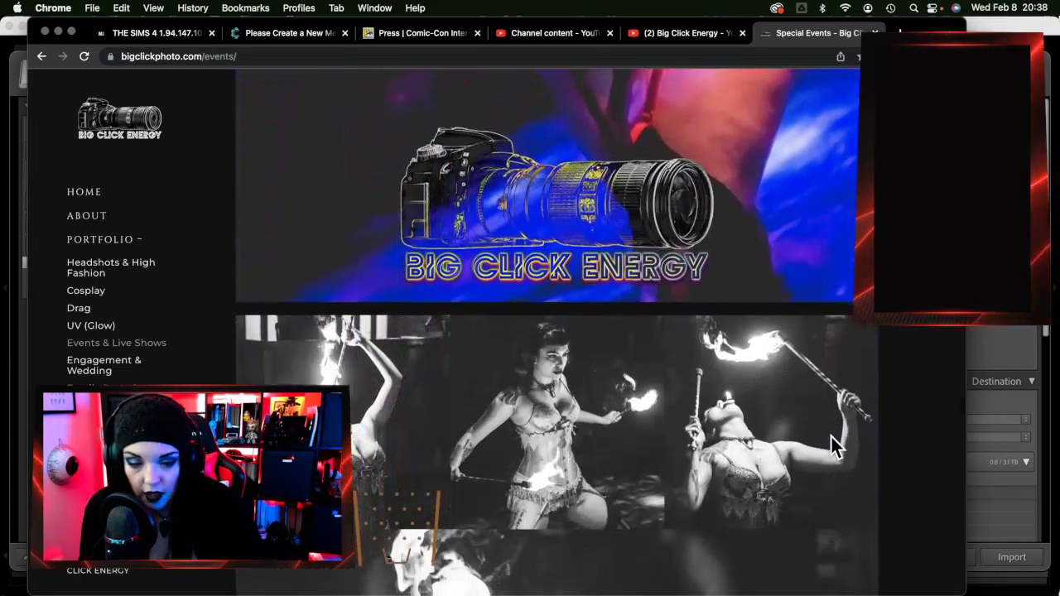
pyautogui.scroll(-2, 832, 437)
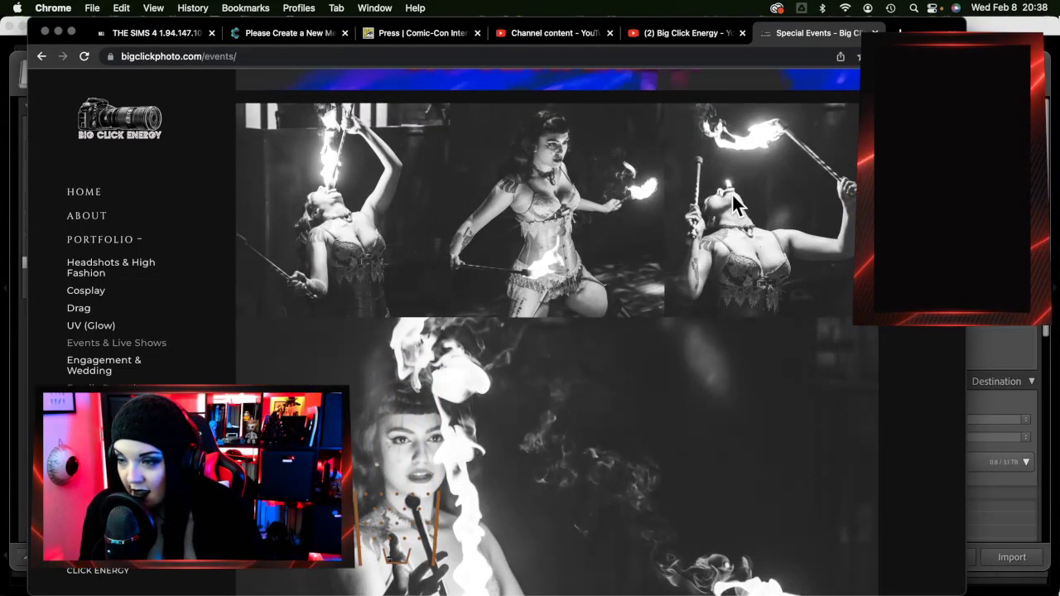
pyautogui.scroll(-1, 757, 384)
pyautogui.scroll(-5, 756, 384)
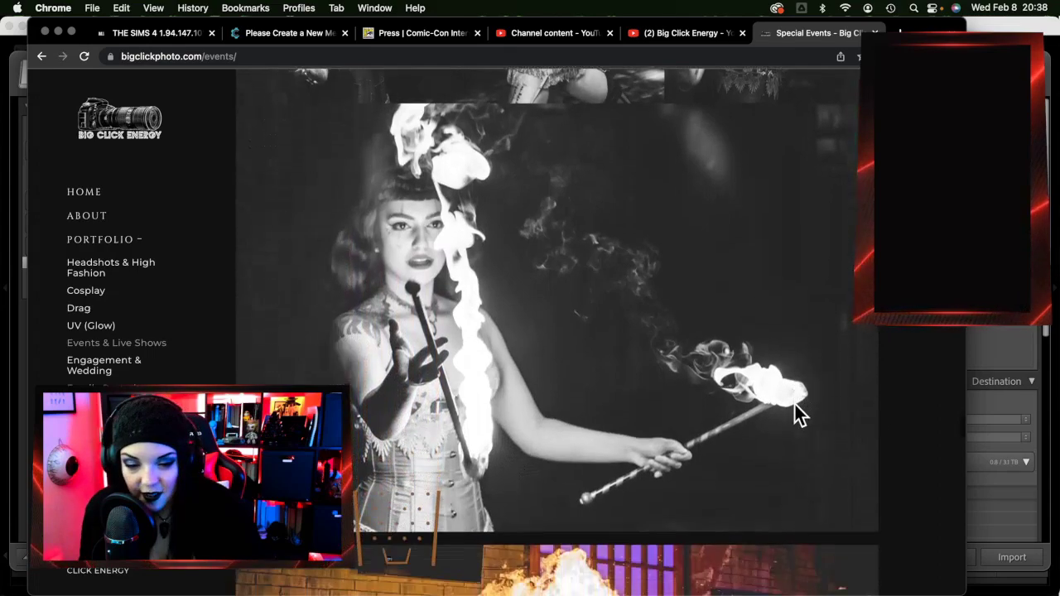
pyautogui.scroll(-4, 800, 415)
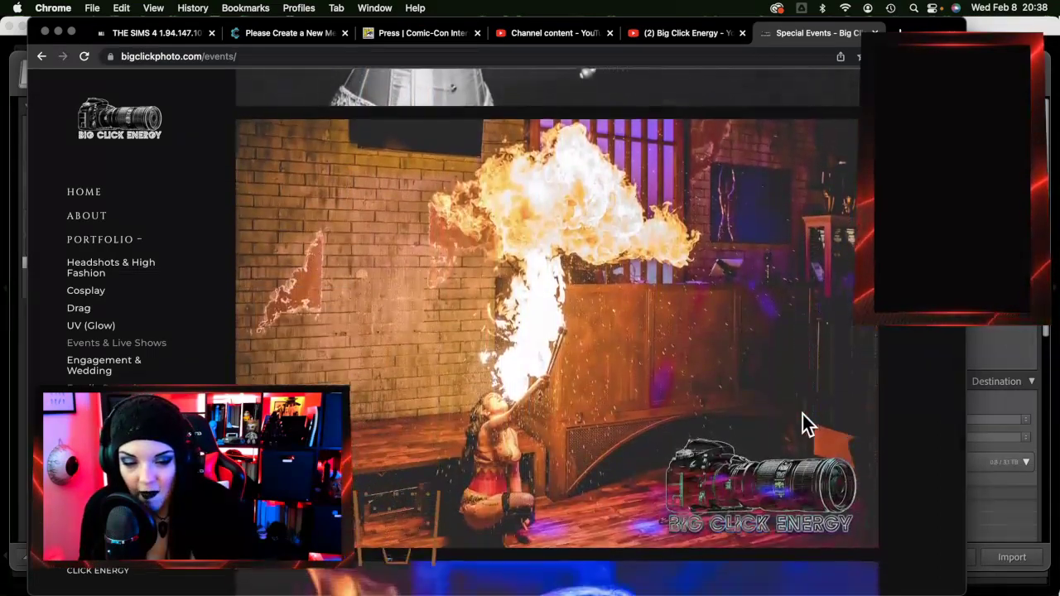
pyautogui.scroll(-4, 791, 424)
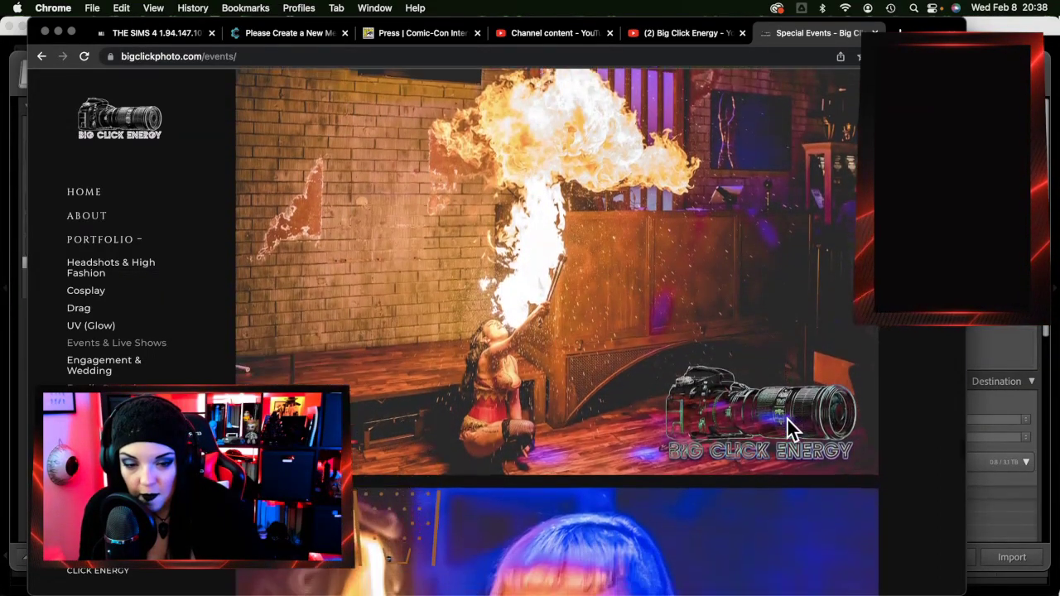
pyautogui.scroll(-3, 788, 424)
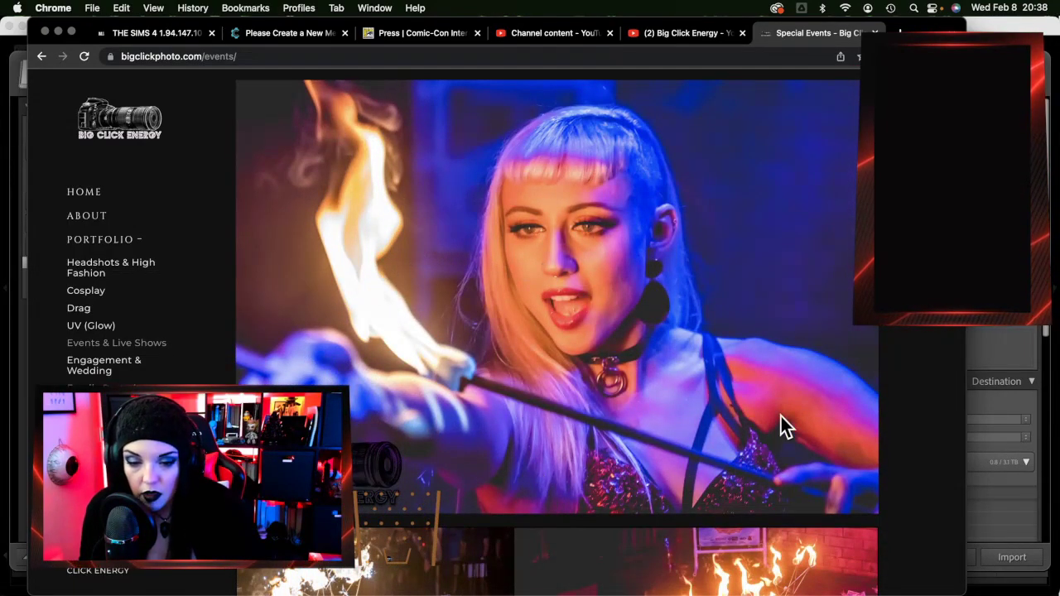
pyautogui.scroll(-1, 781, 416)
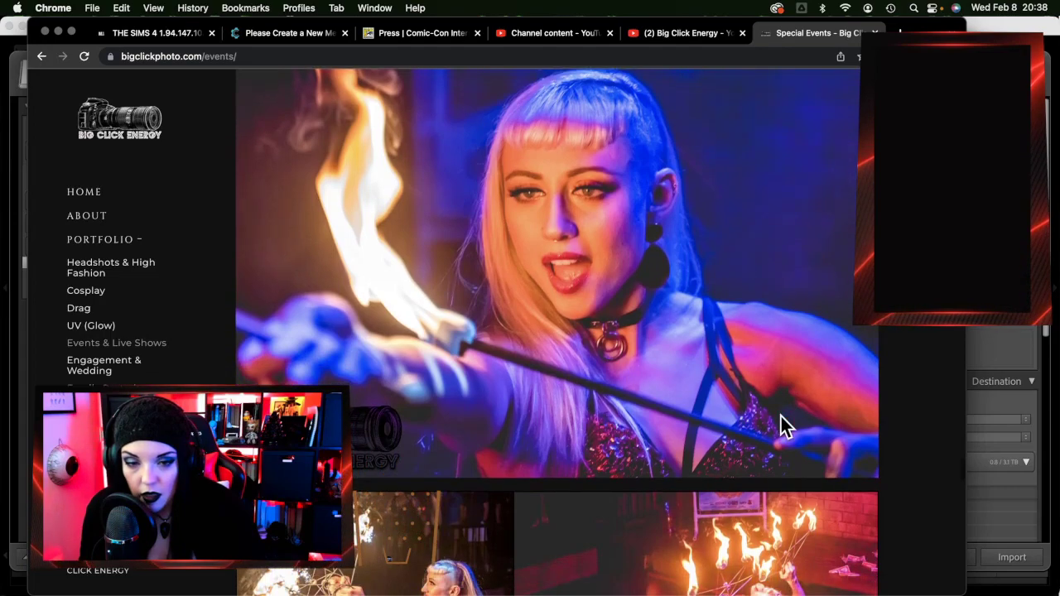
pyautogui.scroll(-4, 781, 417)
pyautogui.scroll(-4, 781, 416)
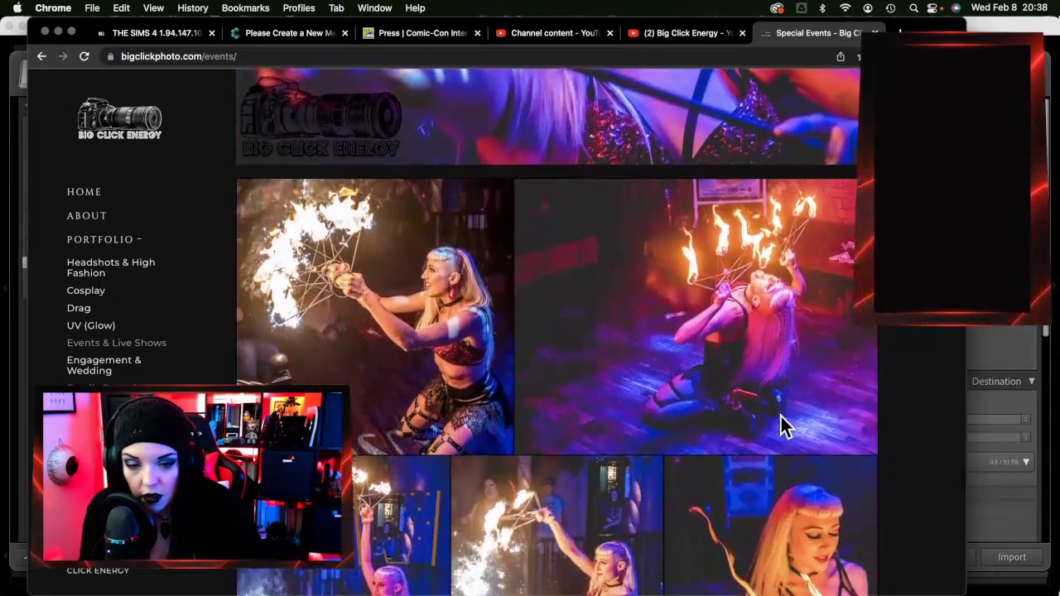
pyautogui.scroll(-4, 781, 416)
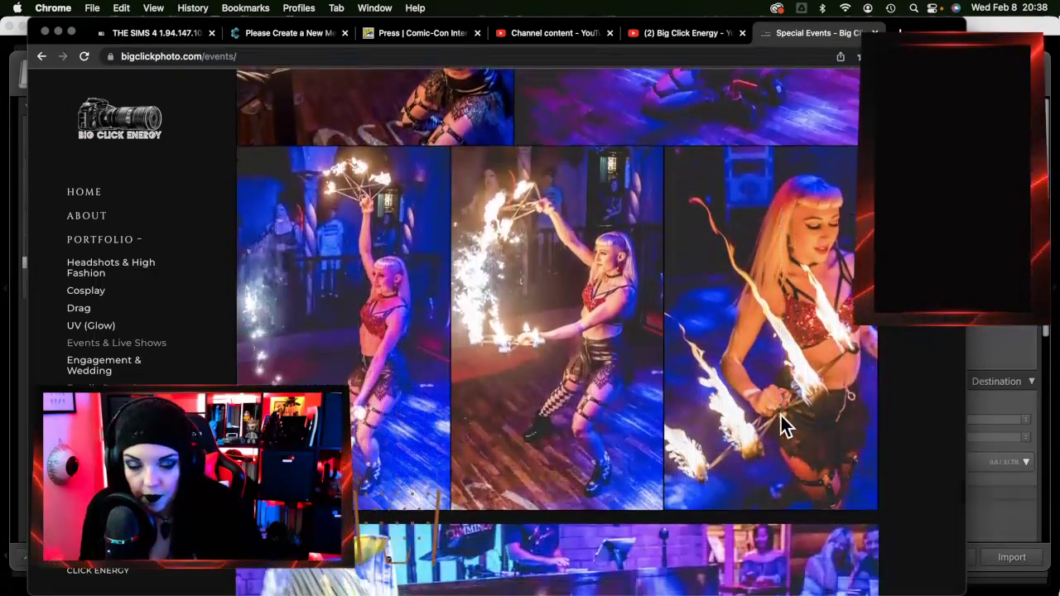
pyautogui.scroll(-5, 781, 415)
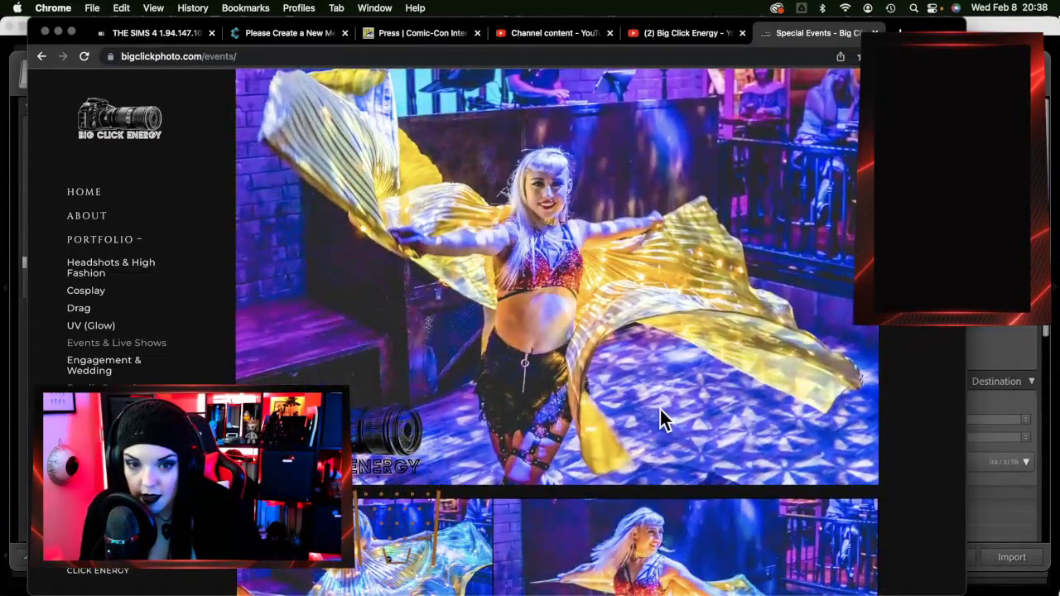
pyautogui.scroll(-5, 663, 420)
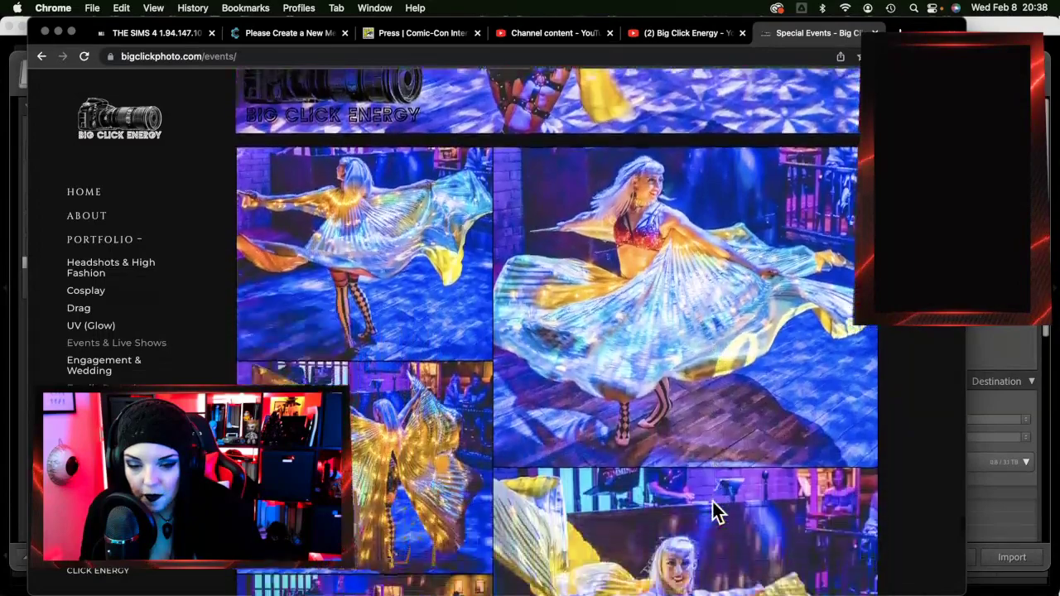
pyautogui.scroll(-5, 716, 512)
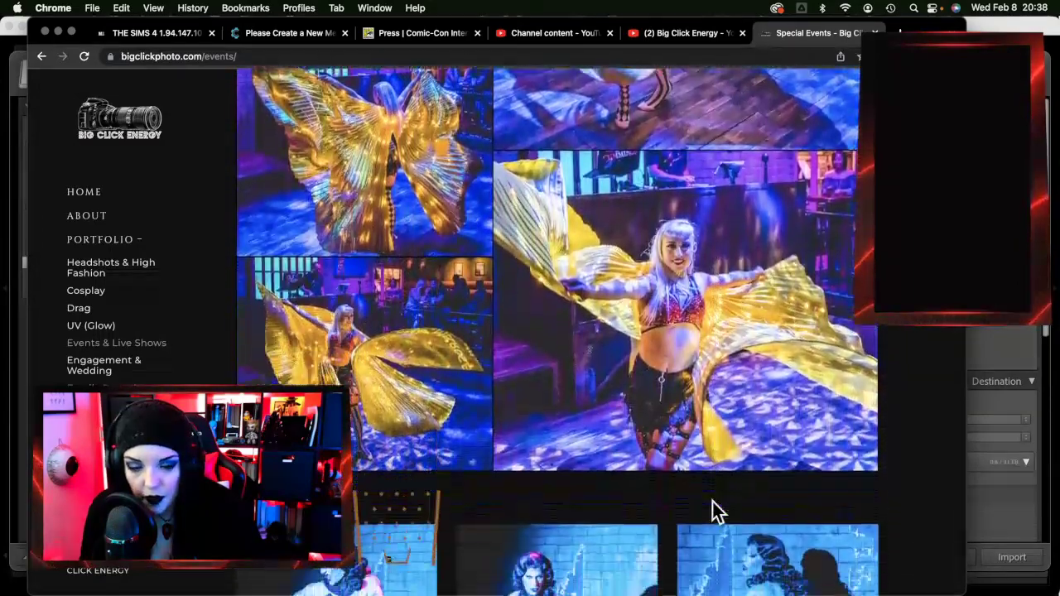
pyautogui.scroll(-6, 717, 511)
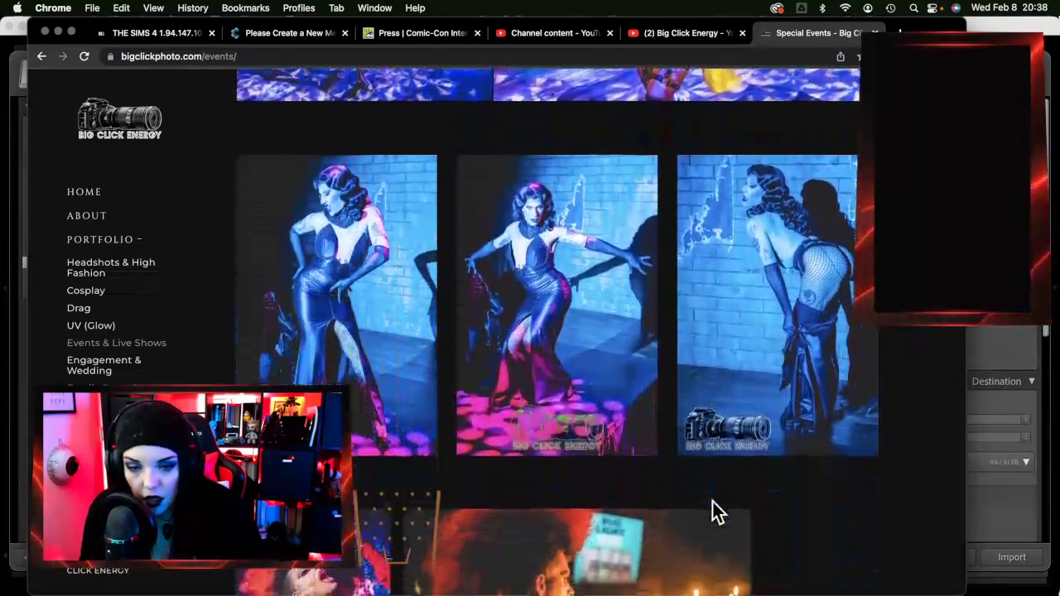
pyautogui.scroll(-5, 717, 512)
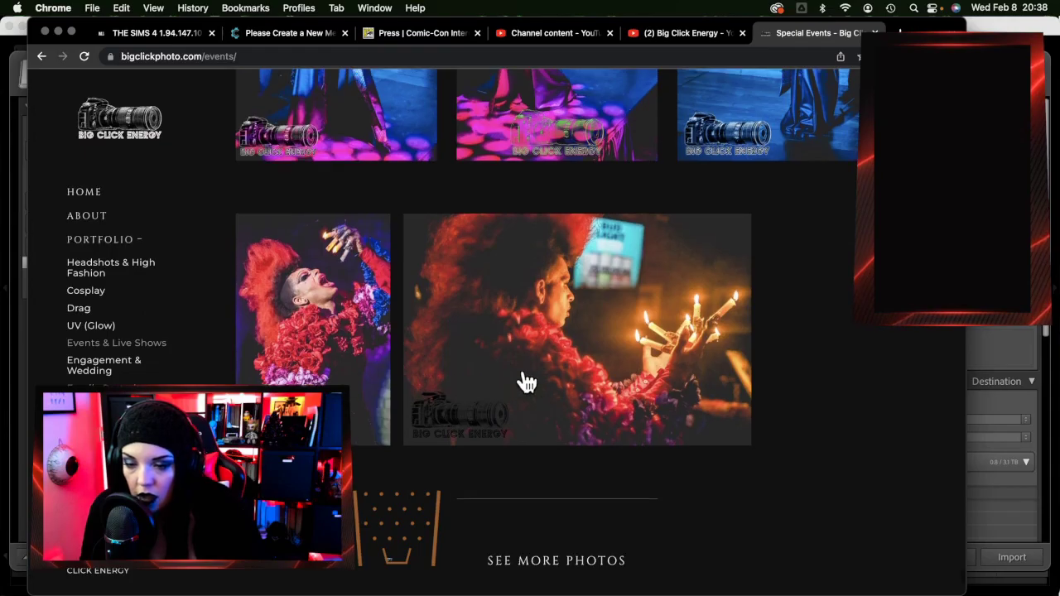
pyautogui.scroll(-15, 525, 379)
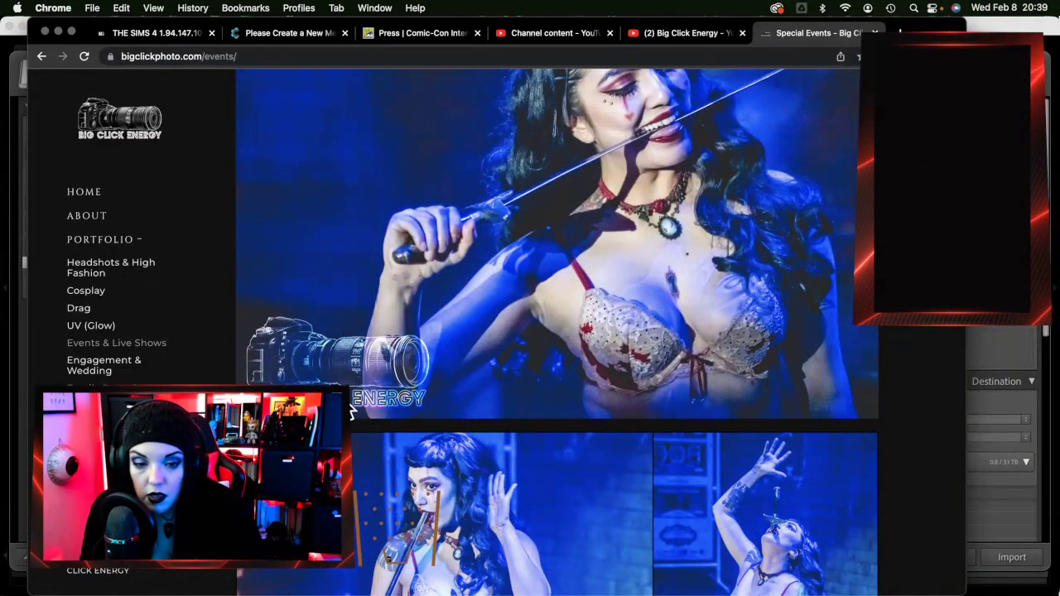
pyautogui.scroll(-5, 351, 411)
pyautogui.scroll(-5, 575, 544)
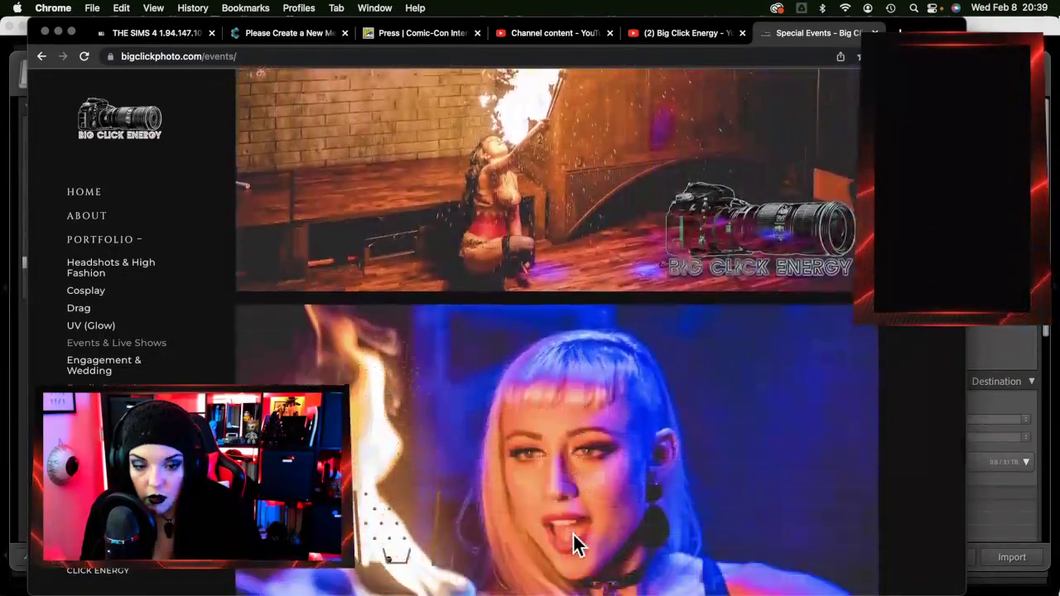
pyautogui.scroll(-3, 571, 414)
pyautogui.scroll(-10, 519, 306)
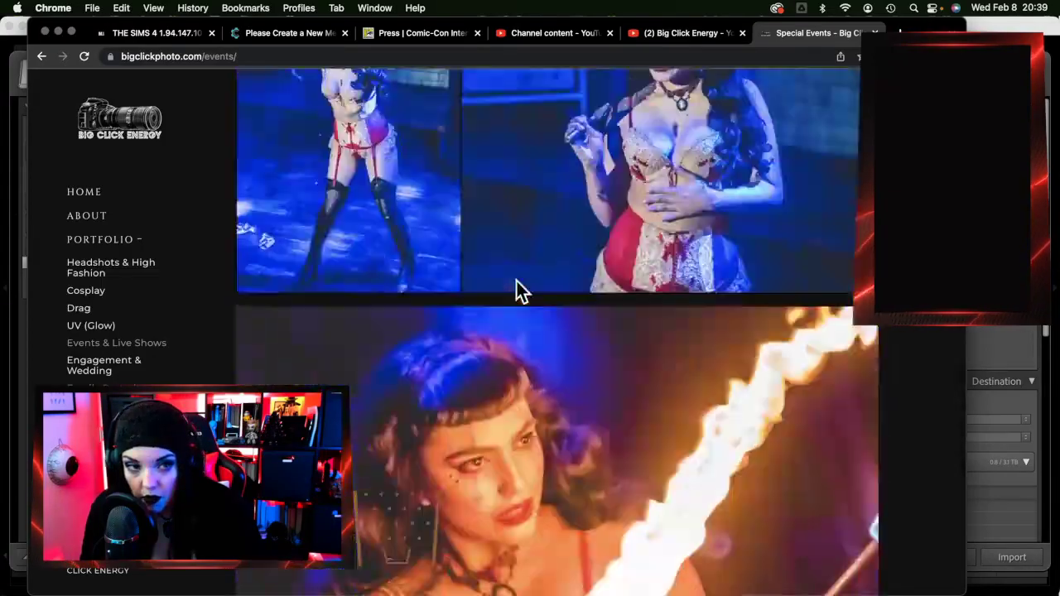
# Go back to the portfolio's HOME page and minimize Chrome to reveal Lightroom
pyautogui.scroll(15, 515, 290)
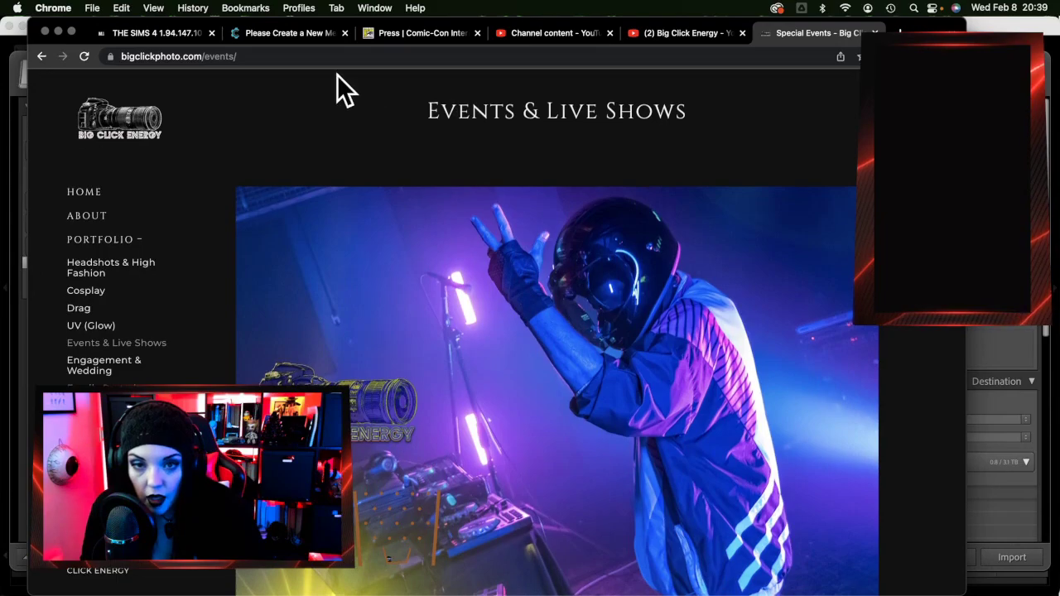
pyautogui.click(73, 196)
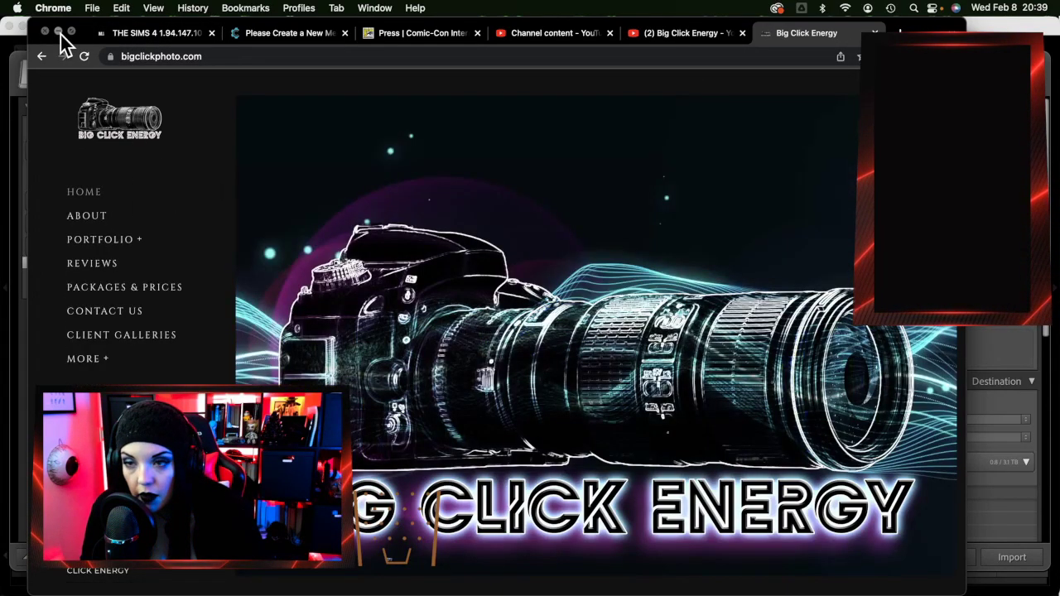
pyautogui.click(59, 33)
# Inspect the dancer photo at 100%, return to Fit, then advance to the next staff-dance photo
pyautogui.click(792, 354)
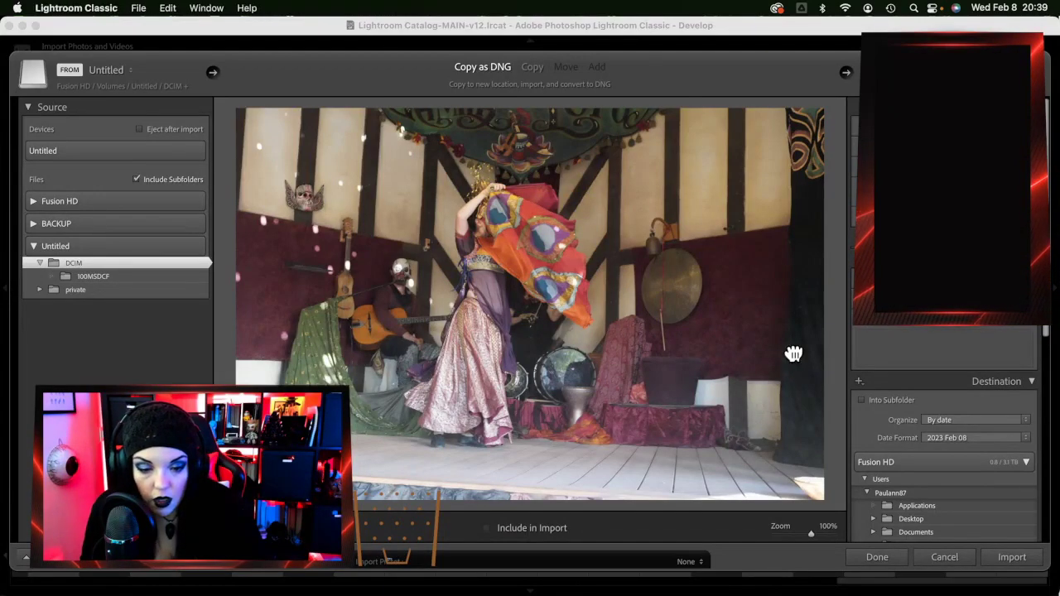
pyautogui.click(791, 351)
pyautogui.click(792, 351)
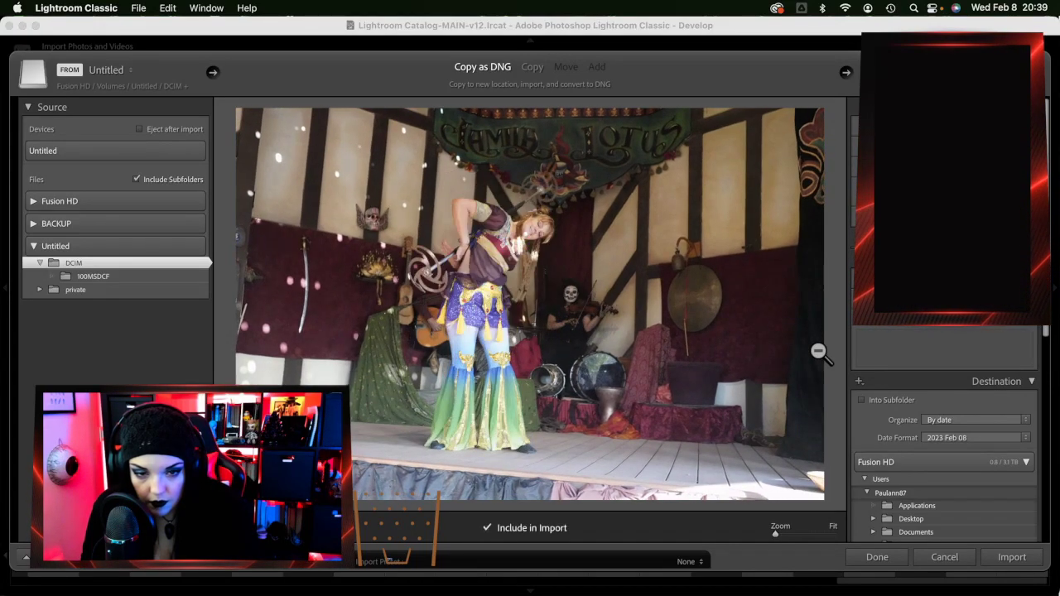
pyautogui.press('Right')
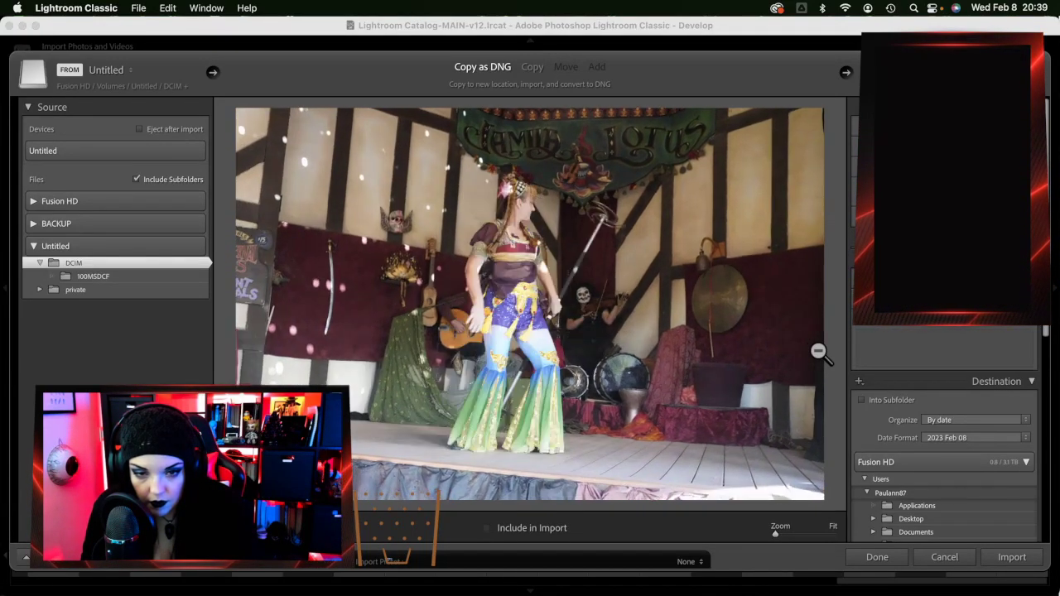
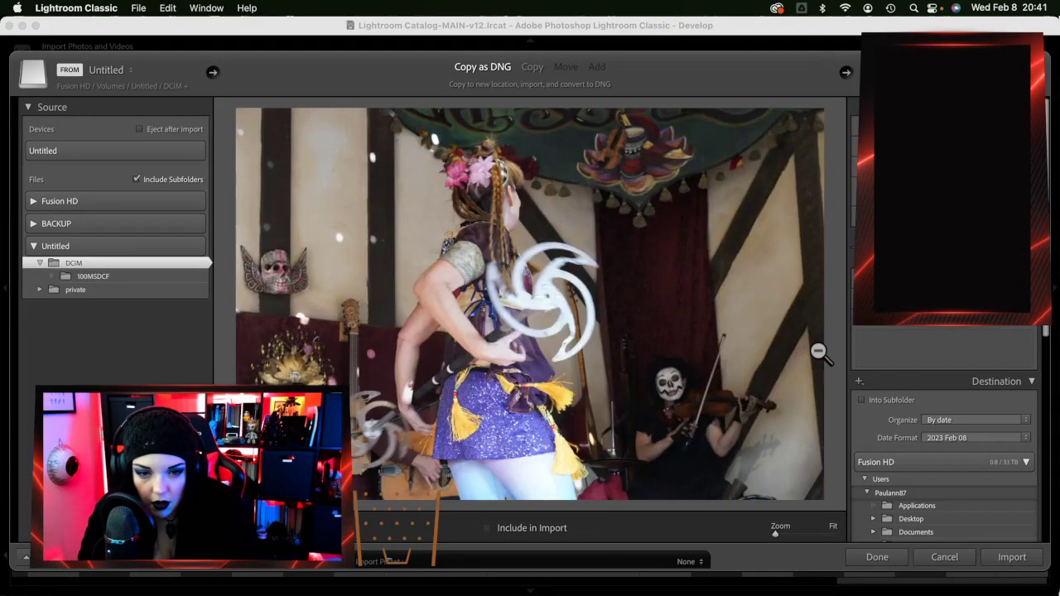
# Advance five burst frames to the portrait of the dancer with both arms raised
pyautogui.press('Right')
pyautogui.press('Right')
pyautogui.press('Right')
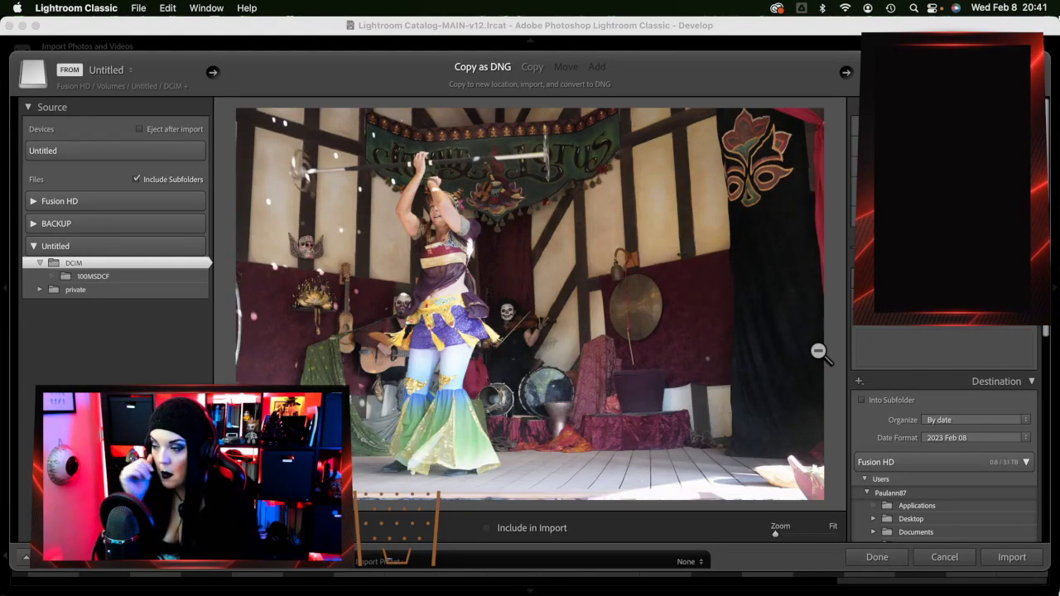
pyautogui.press('Right')
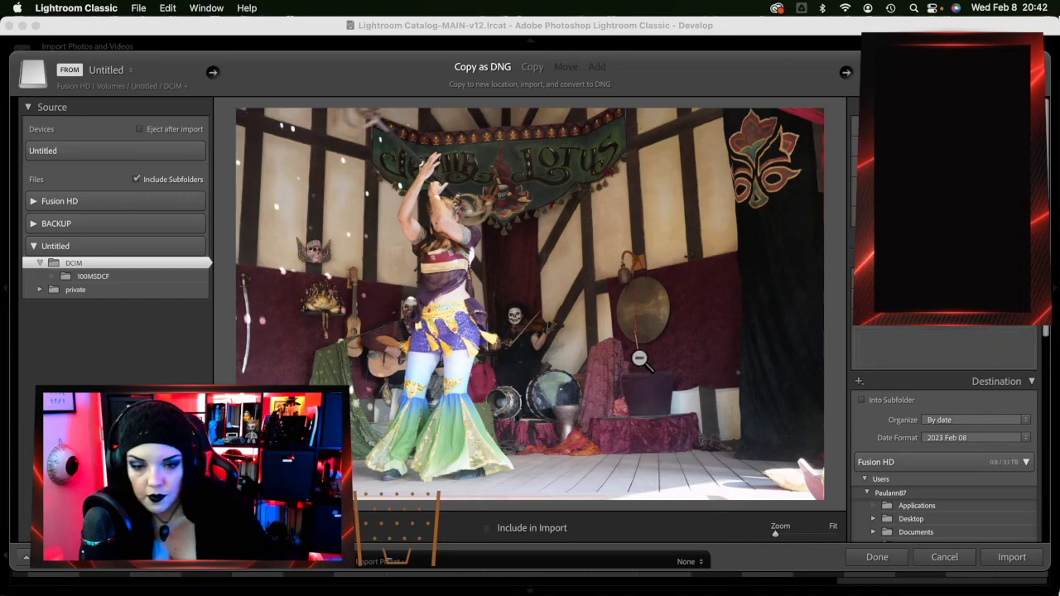
pyautogui.press('Right')
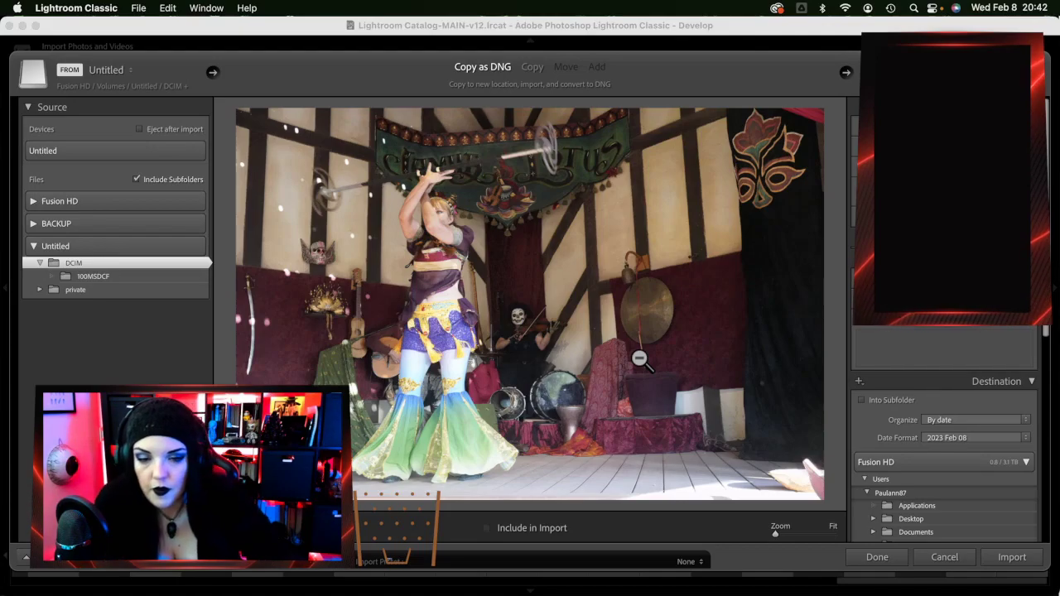
pyautogui.press('Right')
pyautogui.press('Right')
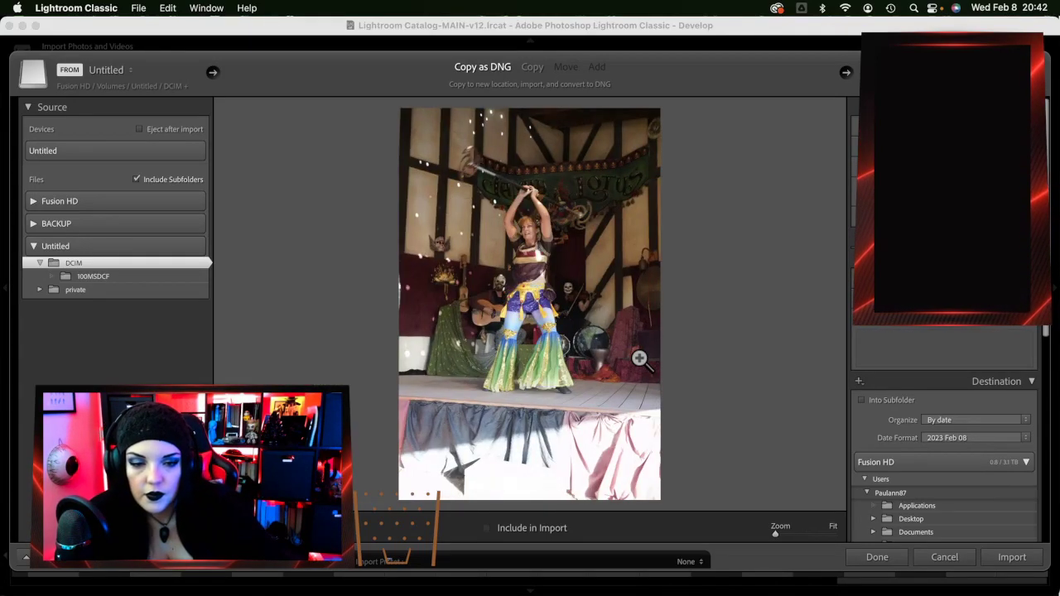
pyautogui.press('Right')
pyautogui.press('Right')
pyautogui.press('Right')
pyautogui.press('Right')
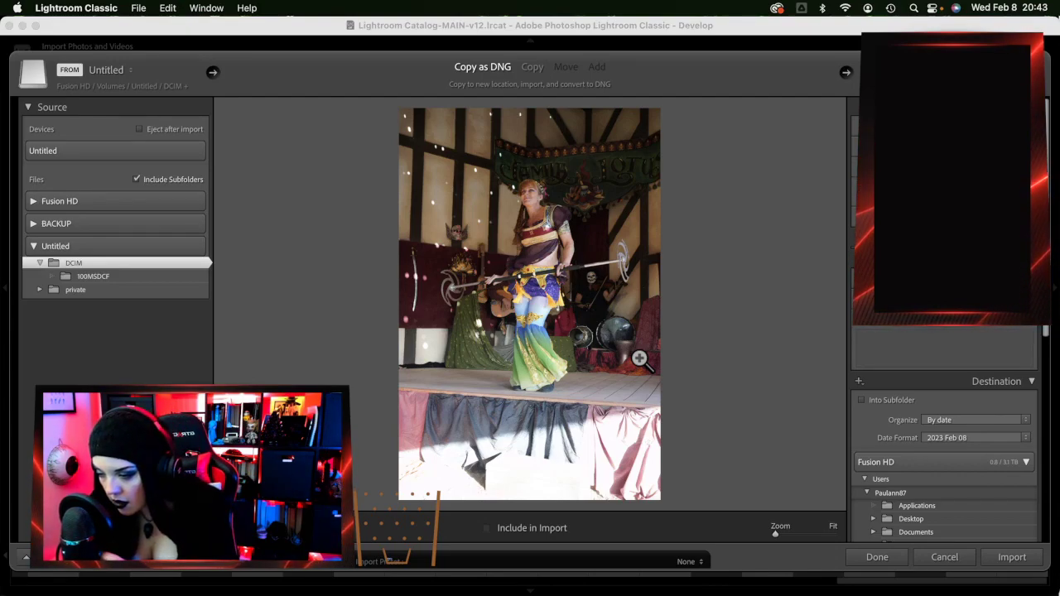
# Advance to the dancer leaning forward, holding the blade low at waist height
pyautogui.press('Right')
pyautogui.press('Right')
pyautogui.press('Right')
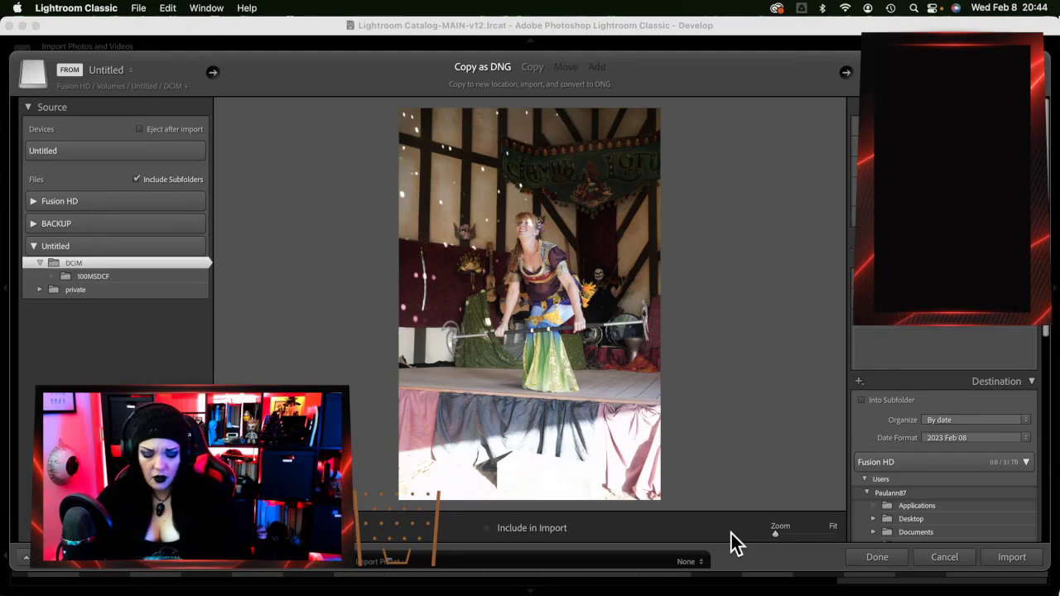
# Flip sixteen frames ahead to the wide shot of the dancer swinging a staff beneath the banner
pyautogui.press('Right')
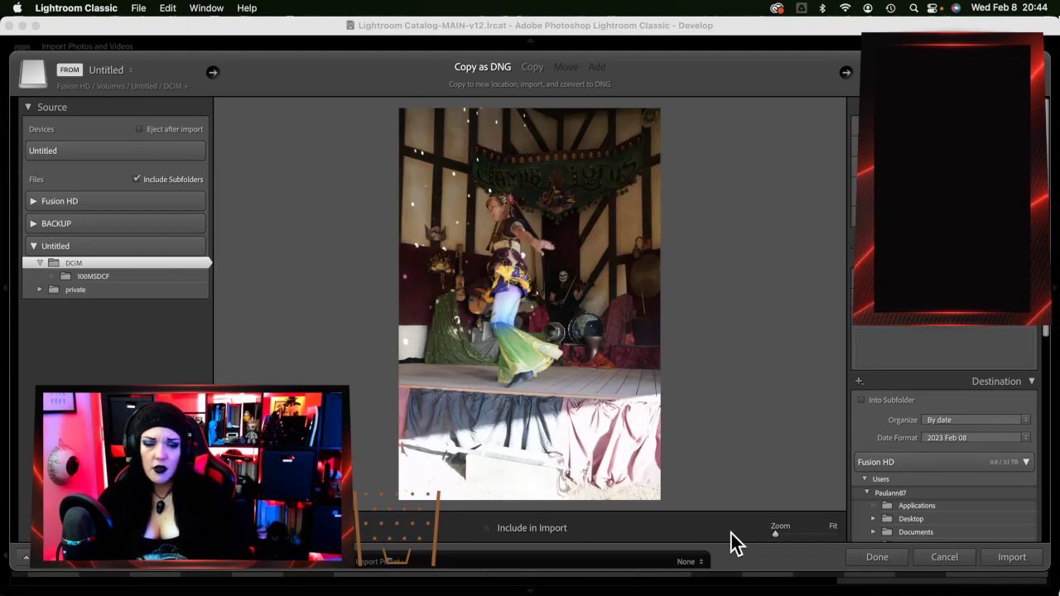
pyautogui.press('Right')
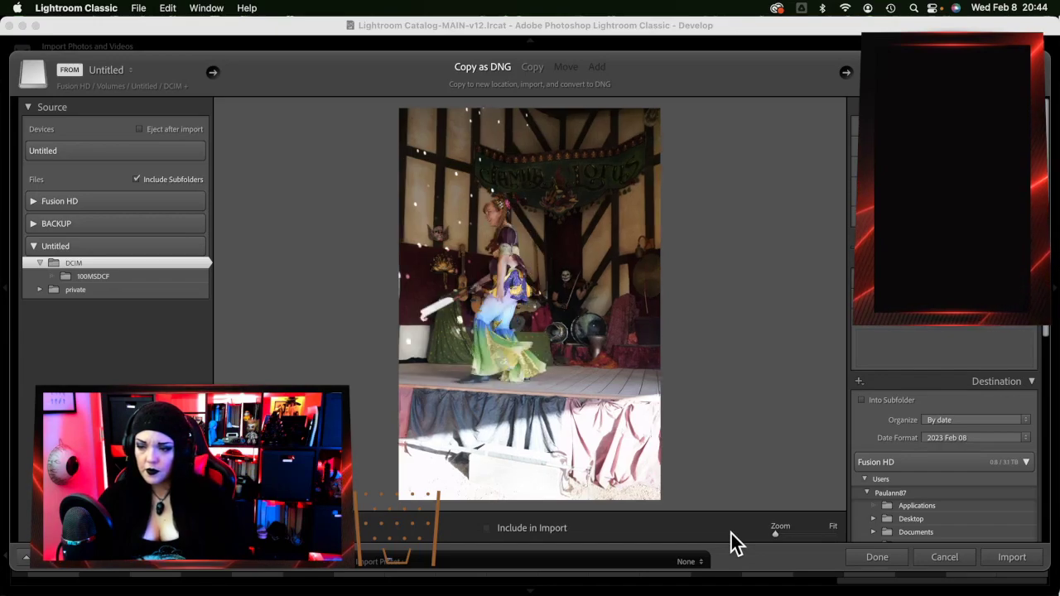
pyautogui.press('Right')
pyautogui.press('Right')
pyautogui.press('Right')
pyautogui.press('Right')
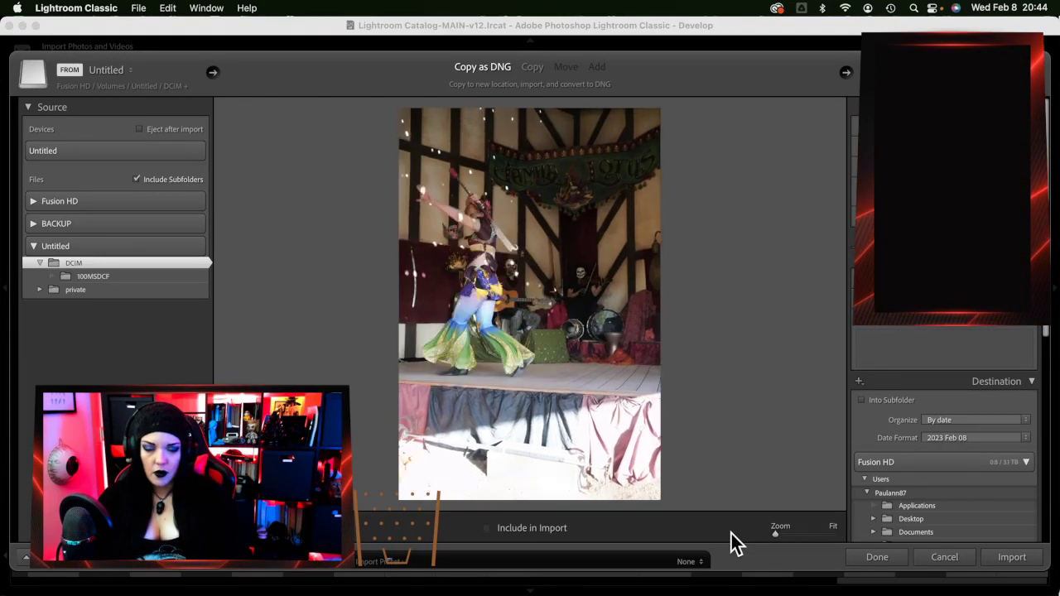
pyautogui.press('Right')
pyautogui.press('Right')
pyautogui.press('Right')
pyautogui.press('Right')
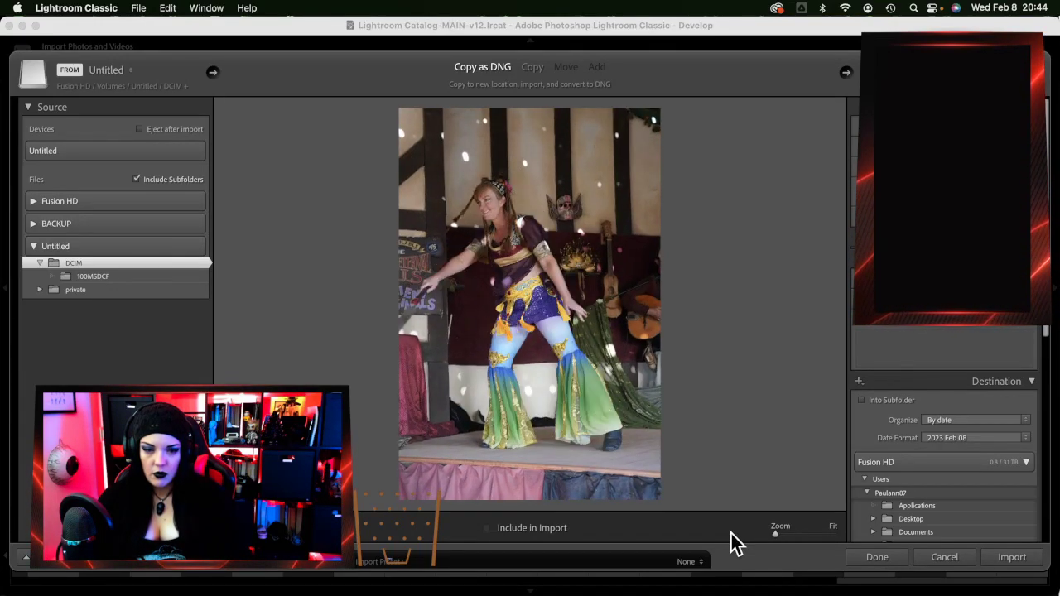
pyautogui.press('Right')
pyautogui.press('Right')
pyautogui.press('Right')
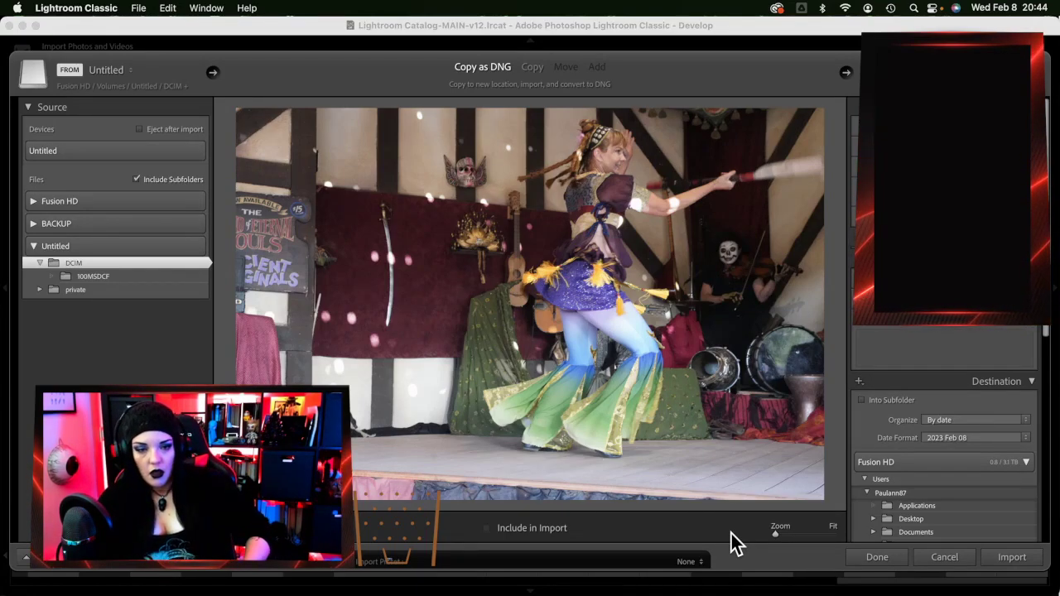
pyautogui.press('Right')
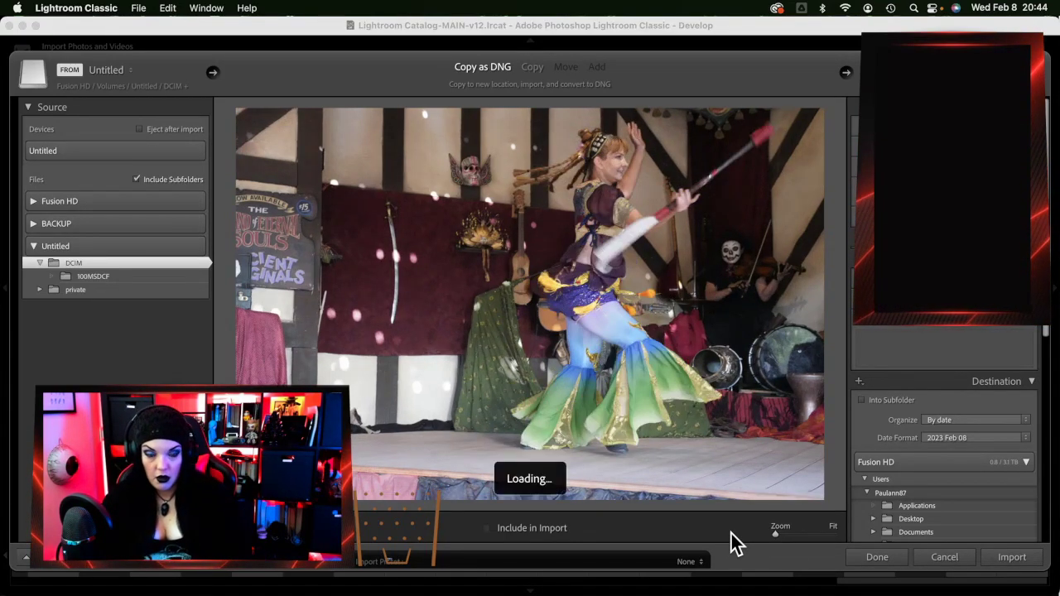
pyautogui.press('Right')
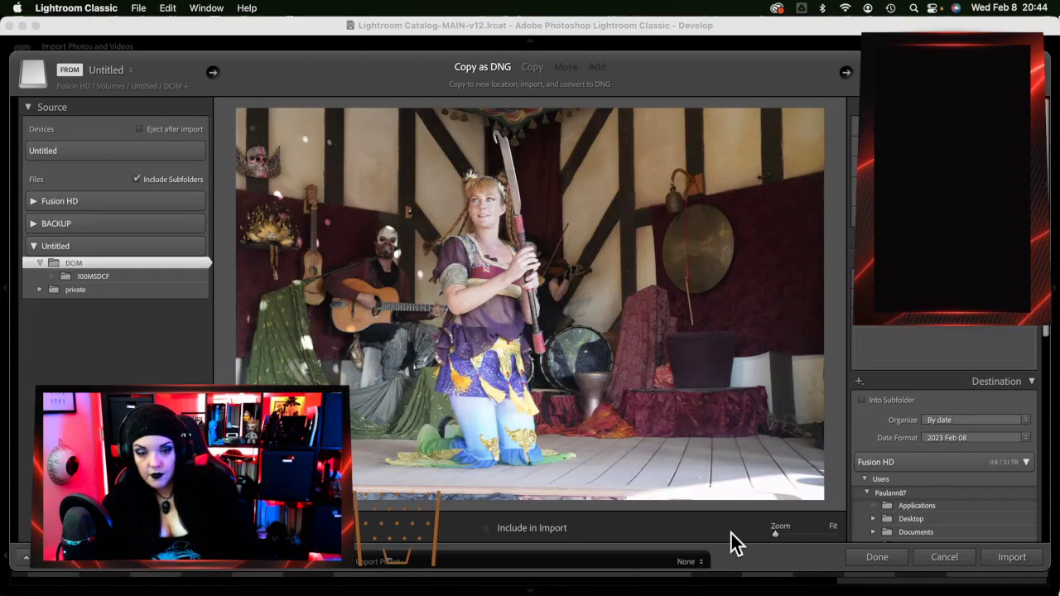
pyautogui.press('Right')
pyautogui.press('Right')
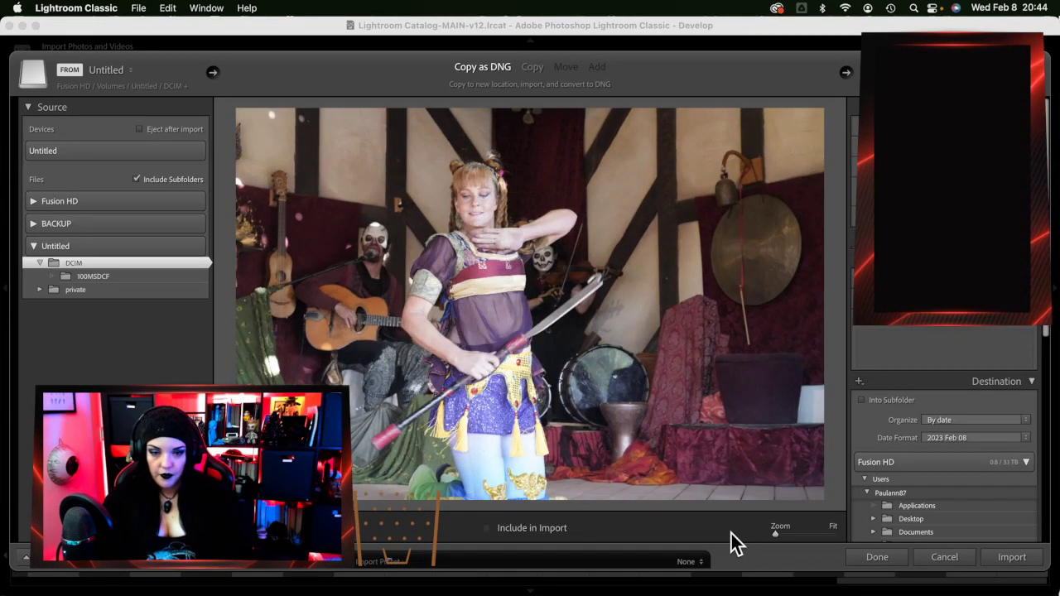
pyautogui.press('Right')
pyautogui.press('Right')
pyautogui.press('Right')
pyautogui.press('Right')
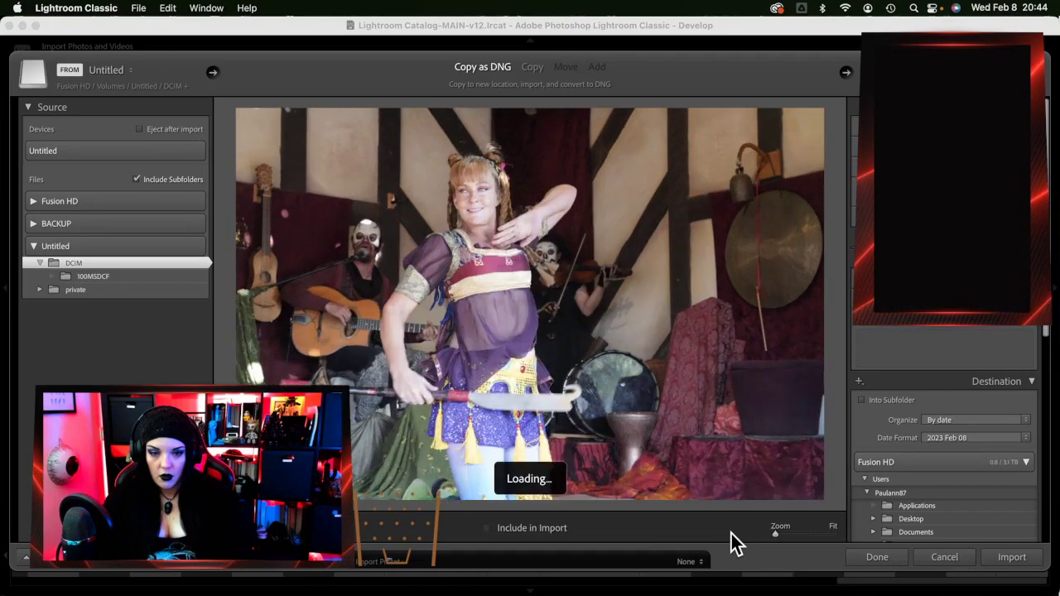
pyautogui.press('Right')
pyautogui.press('Right')
pyautogui.press('Right')
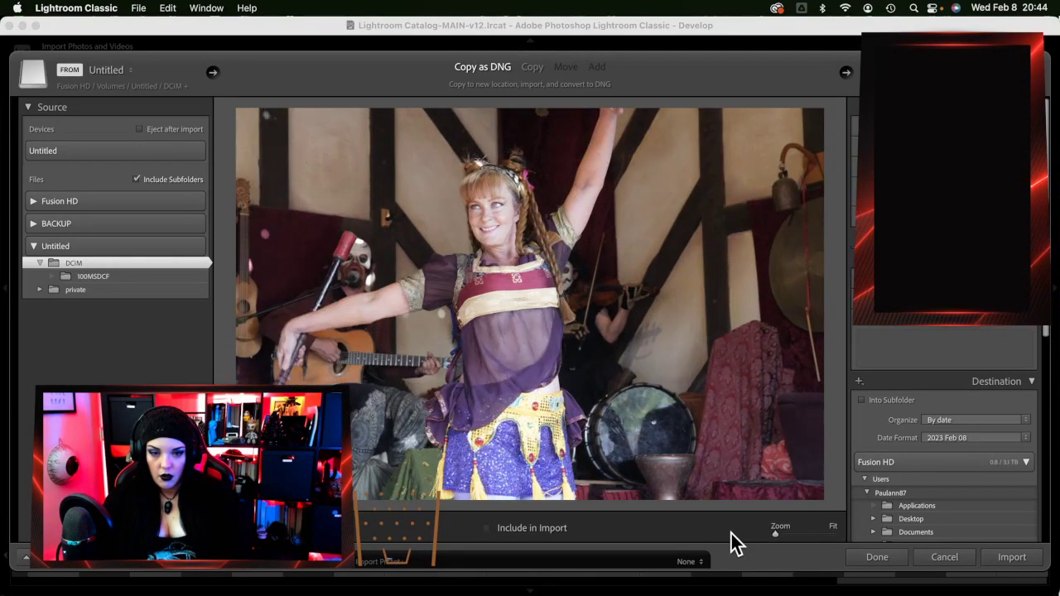
pyautogui.press('Right')
pyautogui.press('Right')
pyautogui.press('Right')
pyautogui.press('Right')
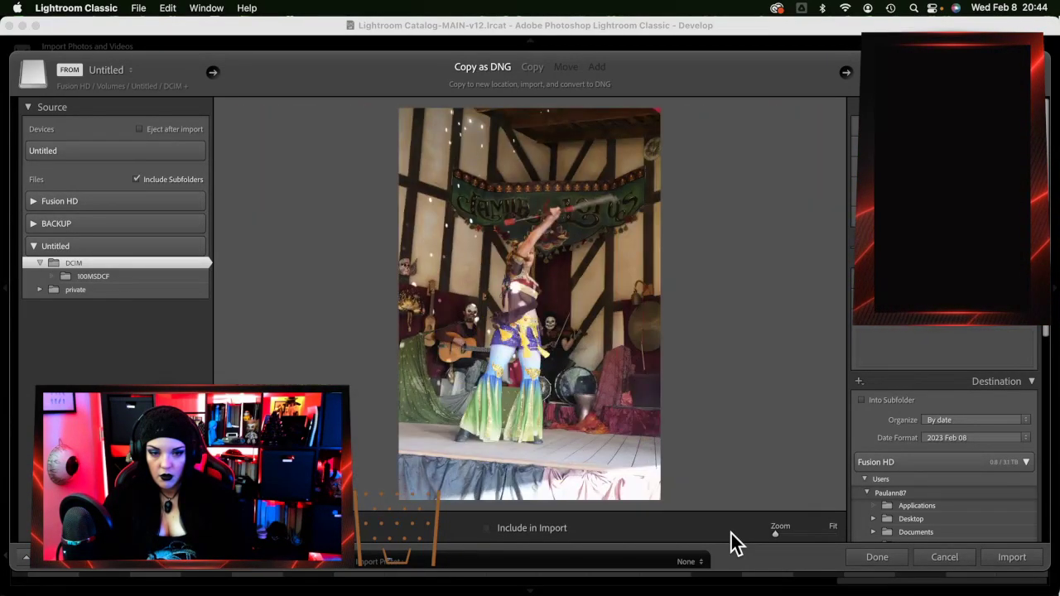
pyautogui.press('Right')
pyautogui.press('Right')
pyautogui.press('Right')
pyautogui.press('Right')
pyautogui.press('Right')
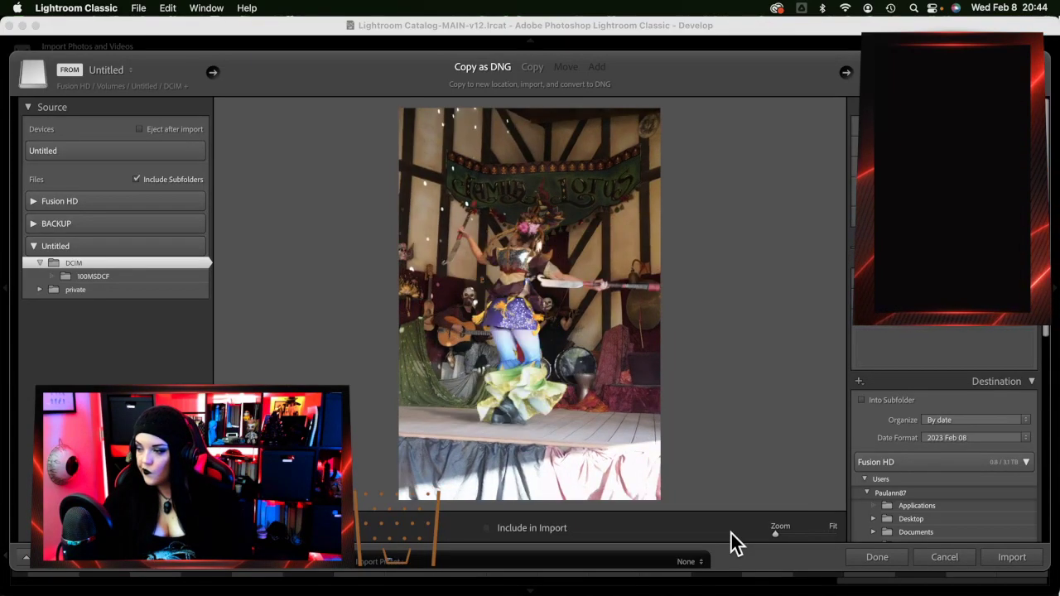
pyautogui.press('Right')
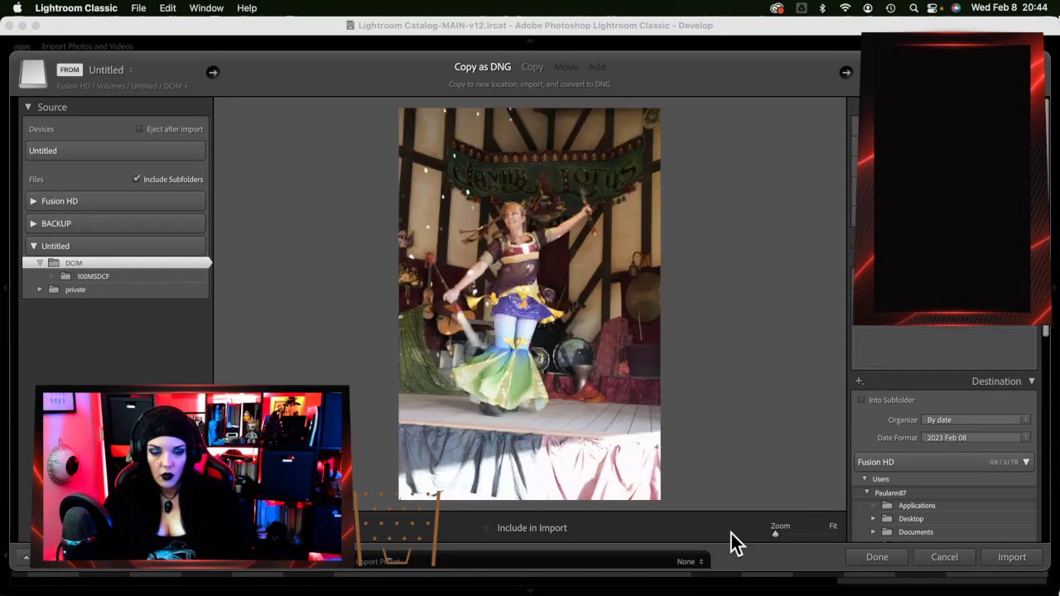
pyautogui.press('Right')
pyautogui.press('Right')
pyautogui.press('Right')
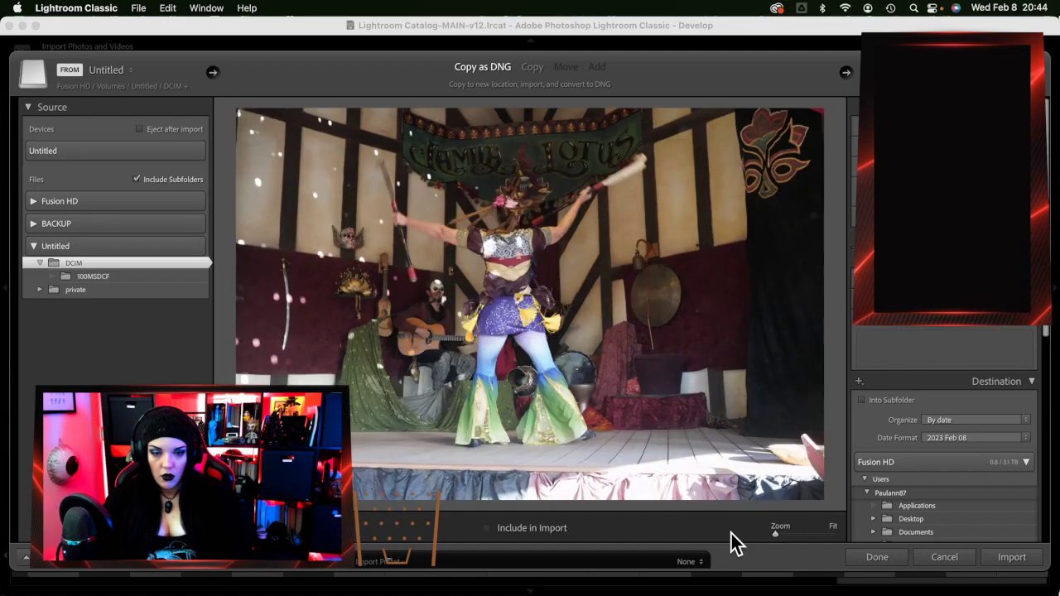
pyautogui.press('Right')
pyautogui.press('Right')
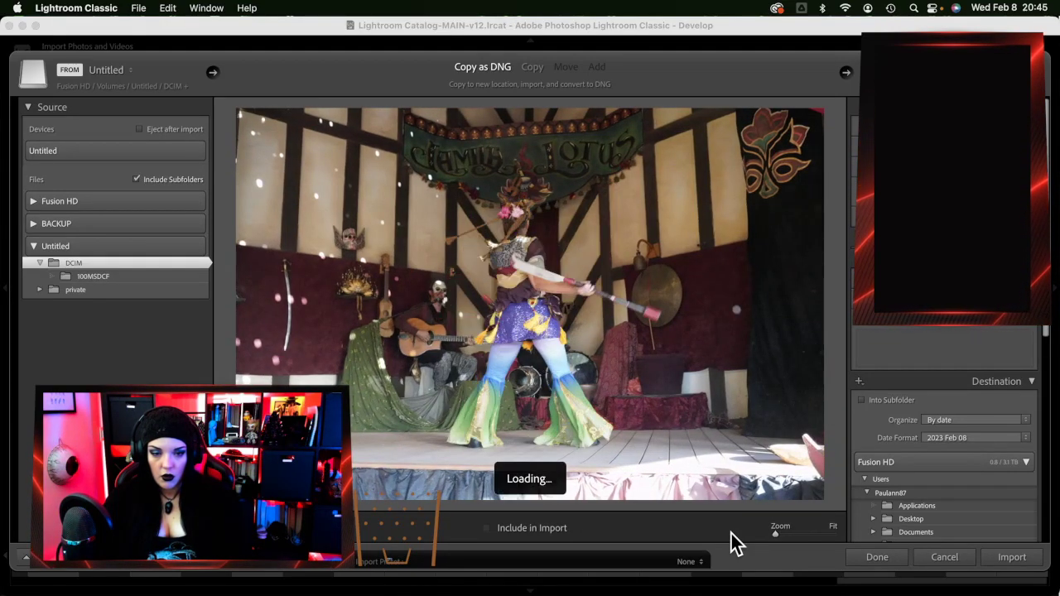
pyautogui.press('Right')
pyautogui.press('Right')
pyautogui.press('Right')
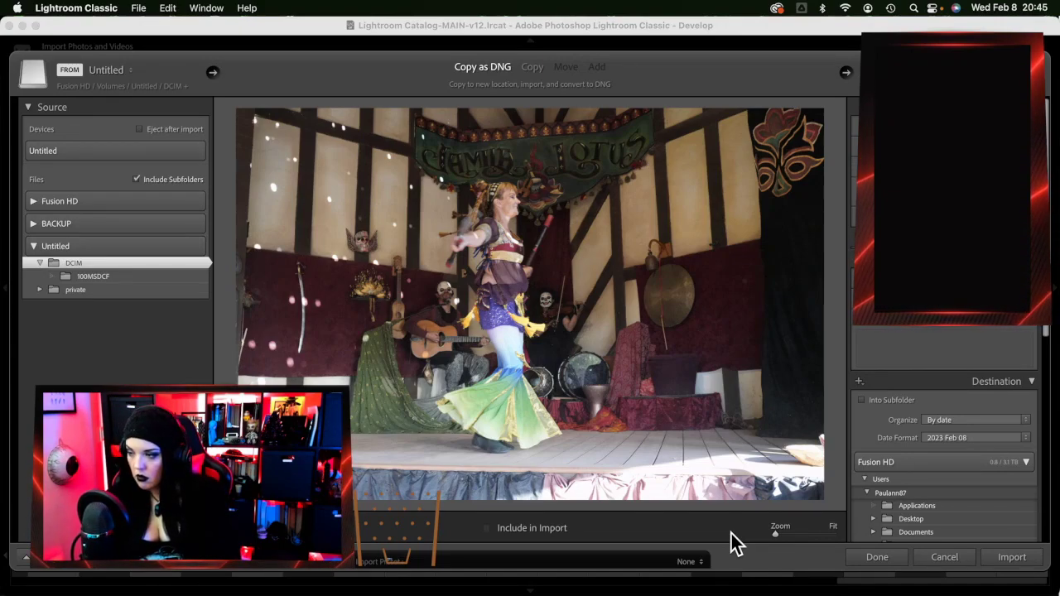
# Step through eight more dancer frames and mark the current one for import
pyautogui.press('Right')
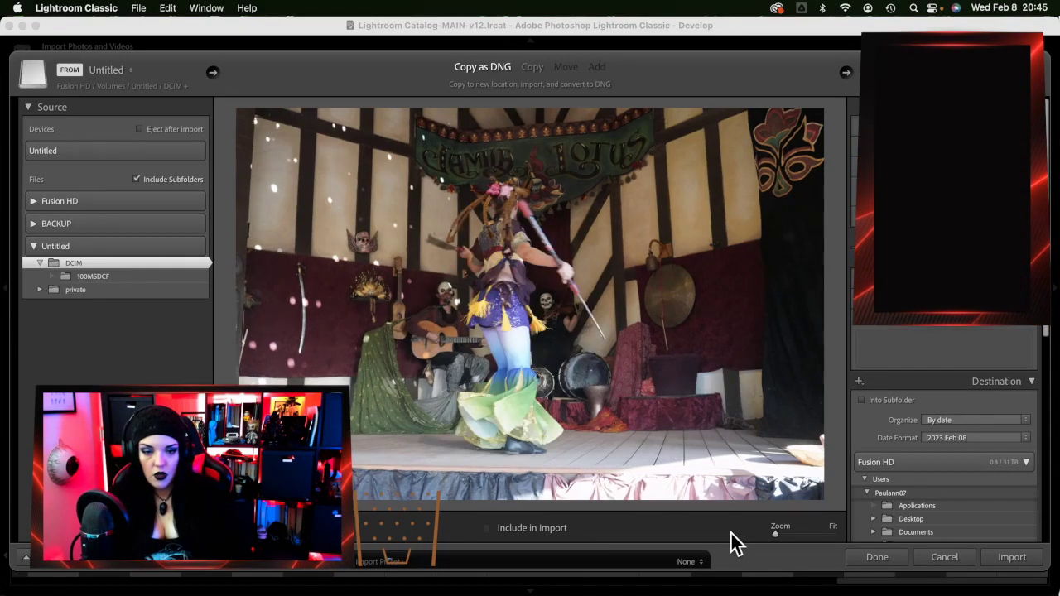
pyautogui.press('Right')
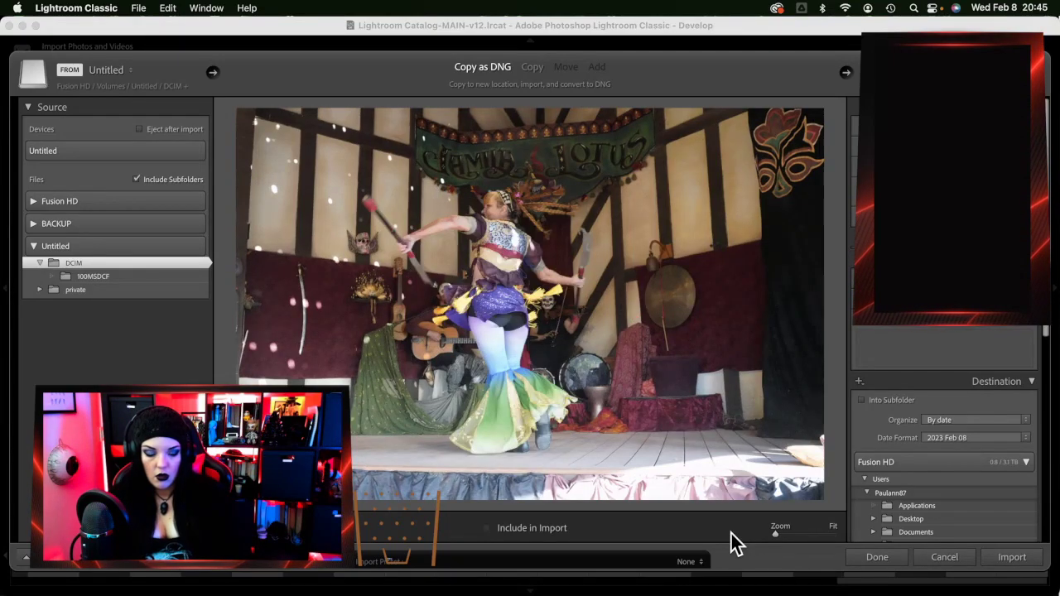
pyautogui.press('Right')
pyautogui.press('Right')
pyautogui.press('Right')
pyautogui.press('Right')
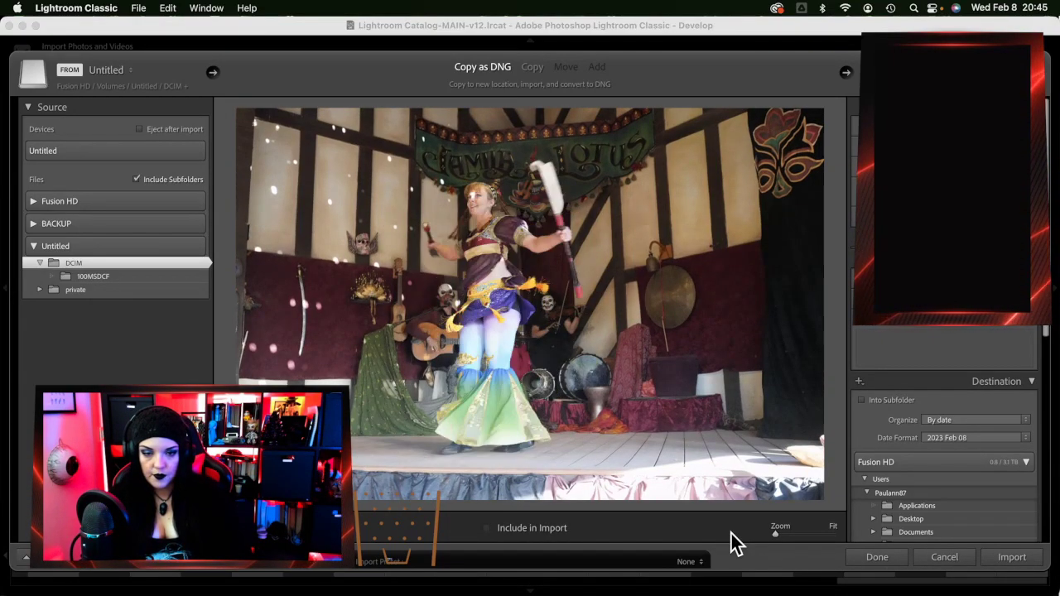
pyautogui.press('Right')
pyautogui.press('Right')
pyautogui.press('Right')
pyautogui.press('Right')
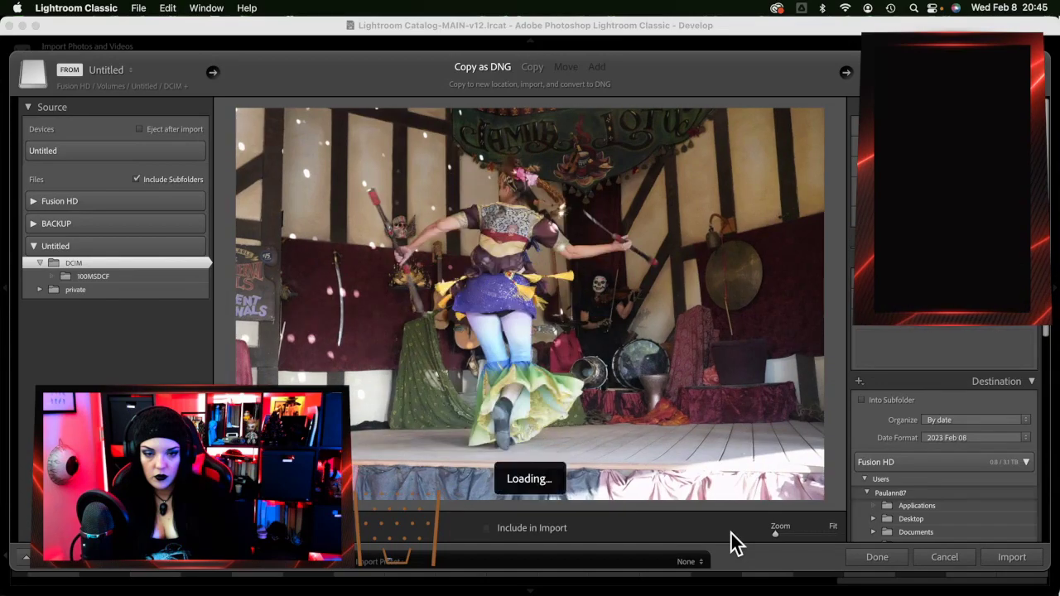
pyautogui.press('Right')
pyautogui.press('Right')
pyautogui.press('Right')
pyautogui.press('Right')
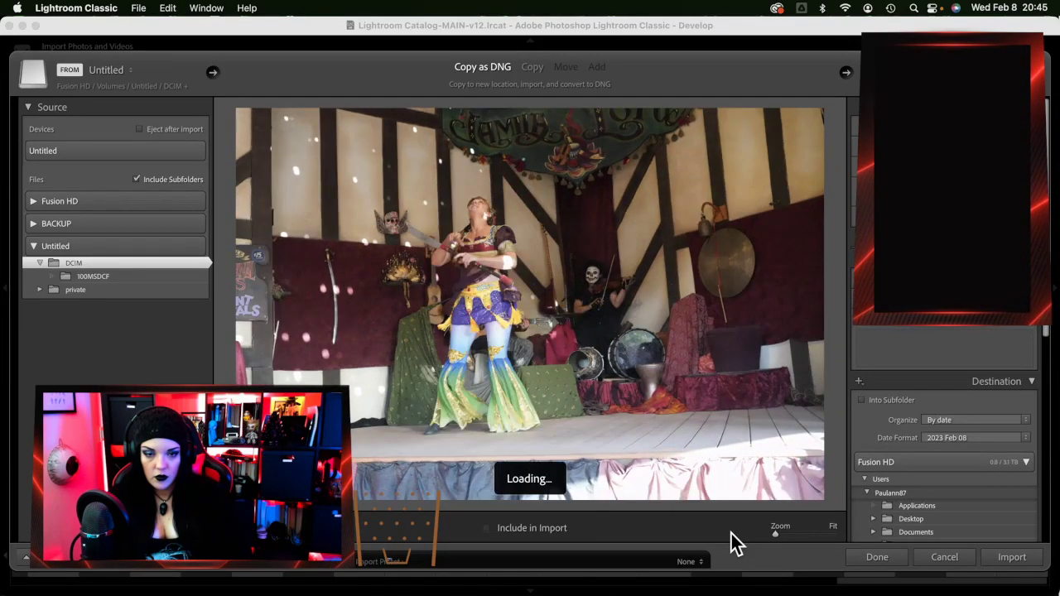
pyautogui.press('Right')
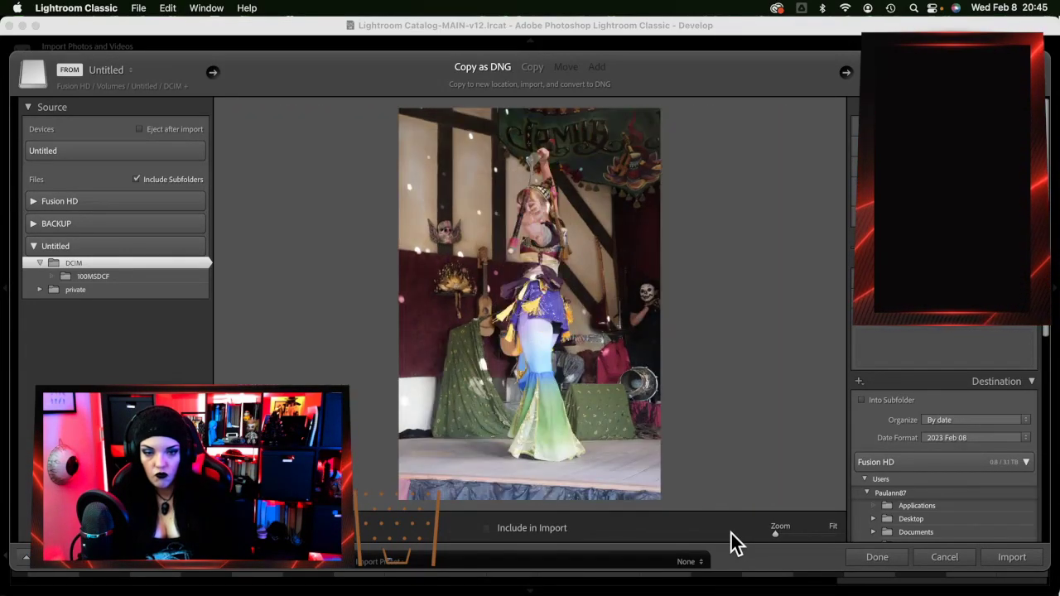
pyautogui.press('Right')
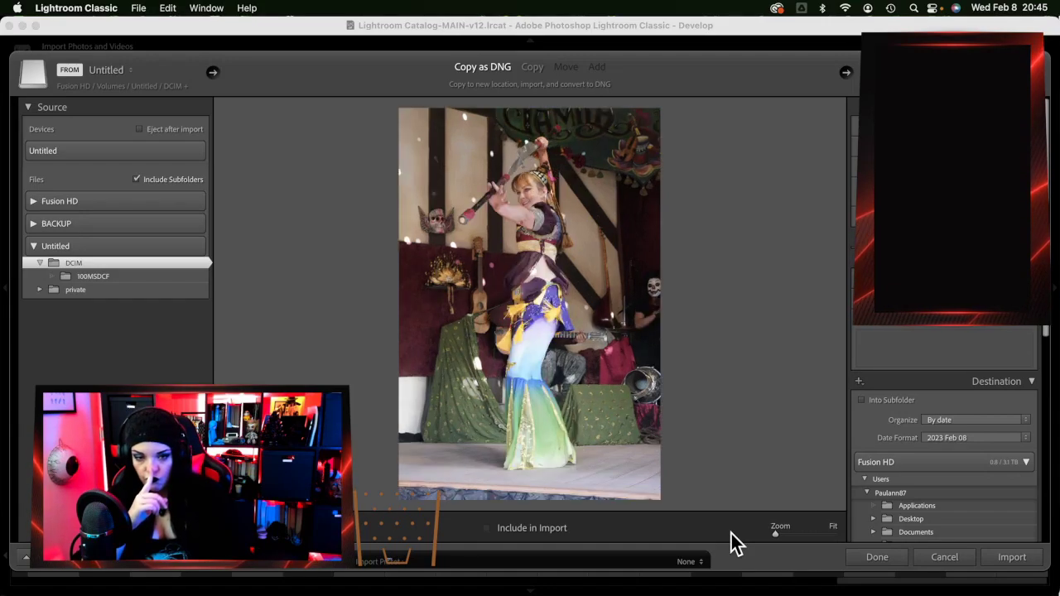
pyautogui.press('Right')
pyautogui.press('Right')
pyautogui.press('Right')
pyautogui.press('Right')
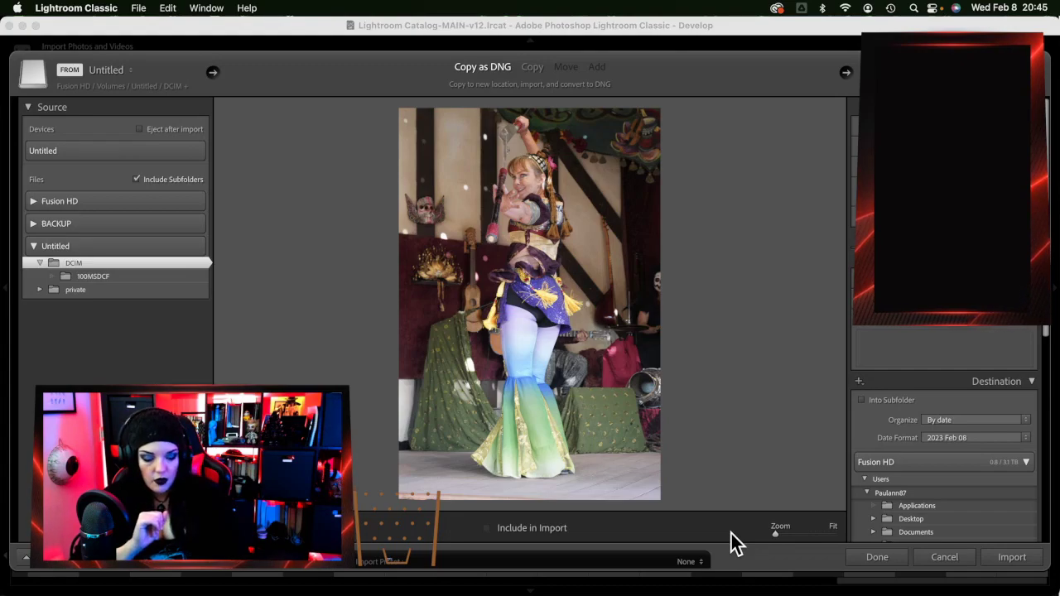
pyautogui.press('p')
# Compare two adjacent dancer frames, then advance past the juggler to the first aerial-silk shot
pyautogui.press('Right')
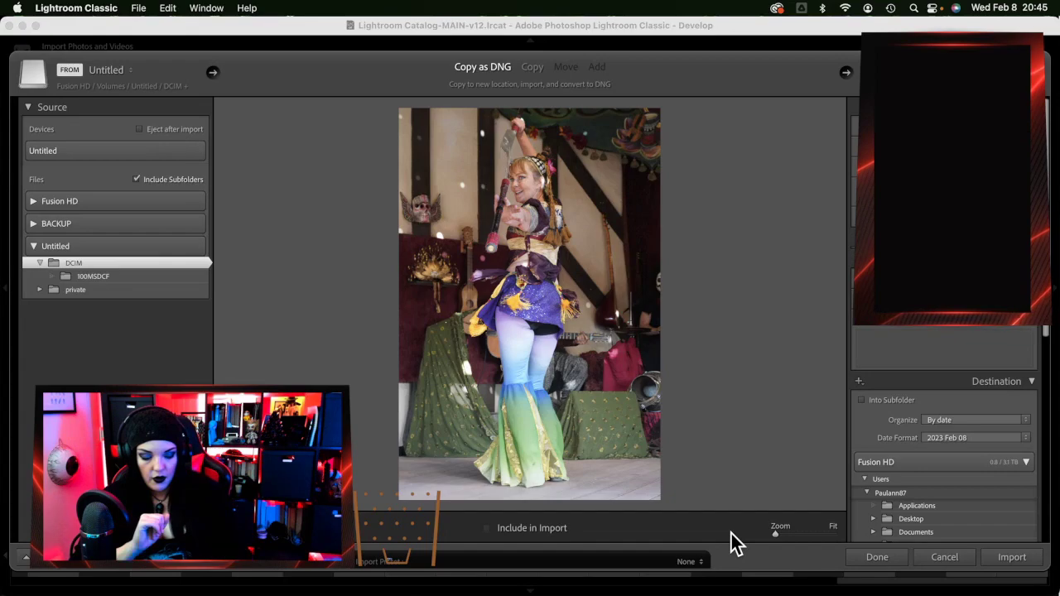
pyautogui.press('Left')
pyautogui.press('Right')
pyautogui.press('Left')
pyautogui.press('Right')
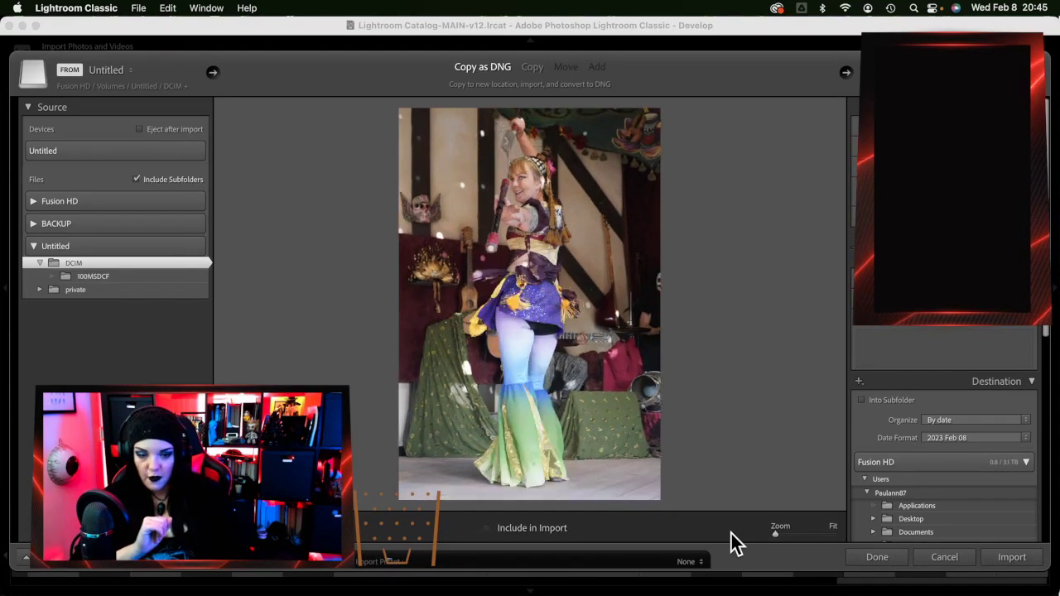
pyautogui.press('Right')
pyautogui.press('Right')
pyautogui.press('Right')
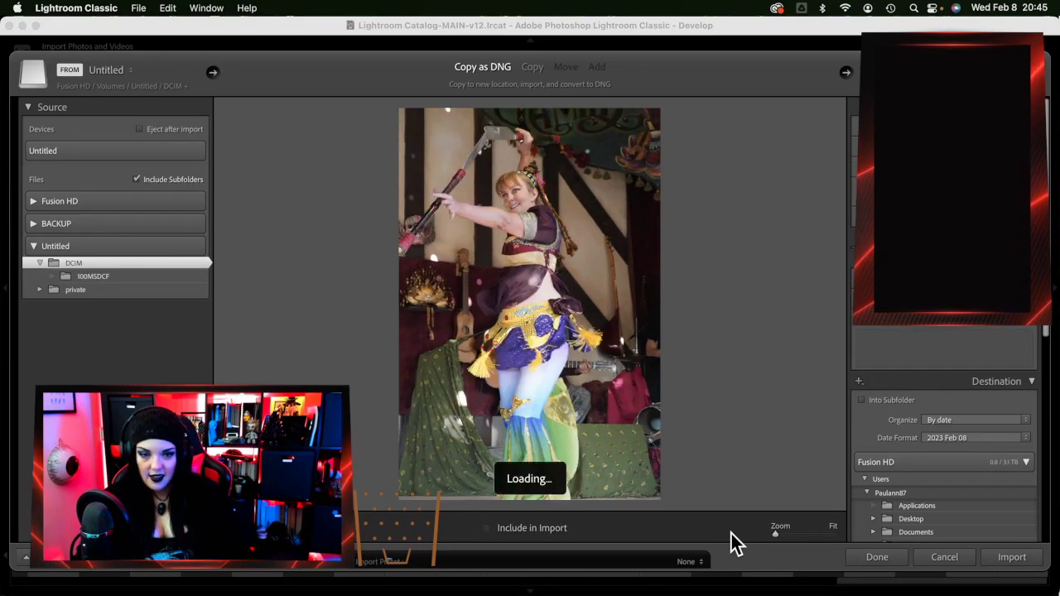
pyautogui.press('Right')
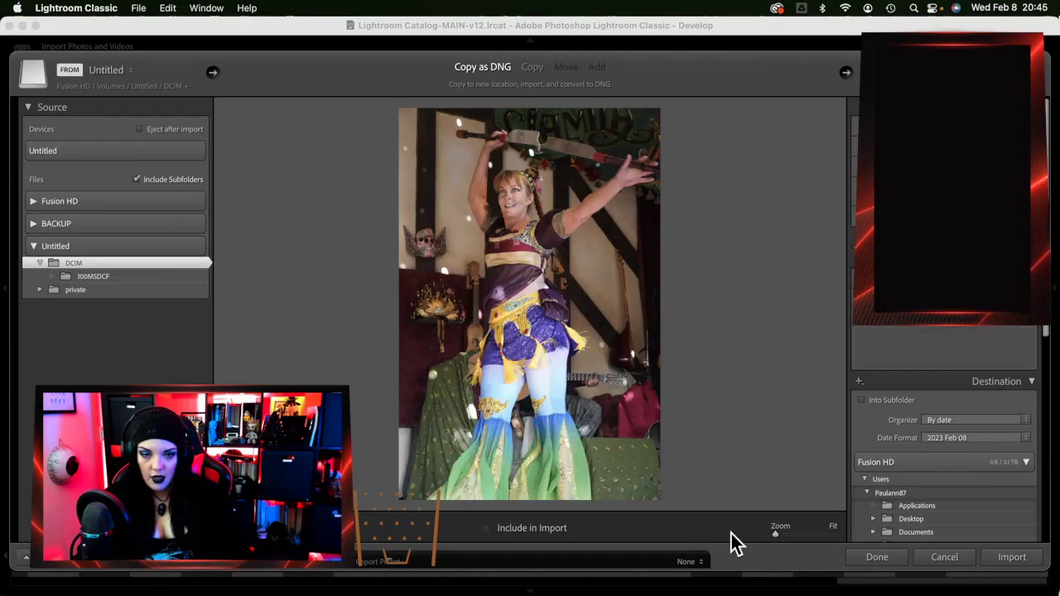
pyautogui.press('Right')
pyautogui.press('Right')
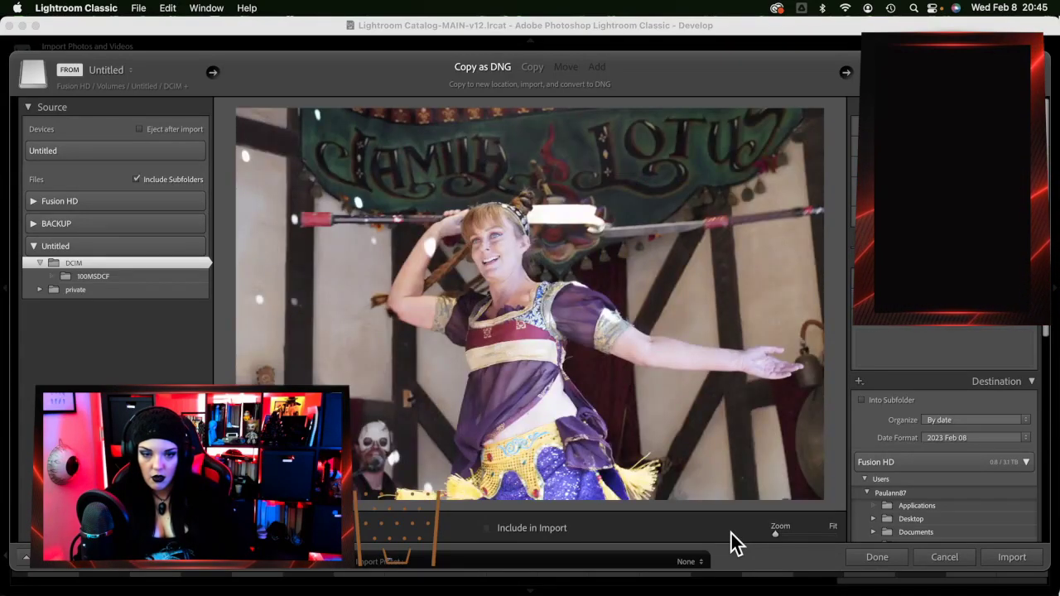
pyautogui.press('Right')
pyautogui.press('Right')
pyautogui.press('Right')
pyautogui.press('Right')
pyautogui.press('Right')
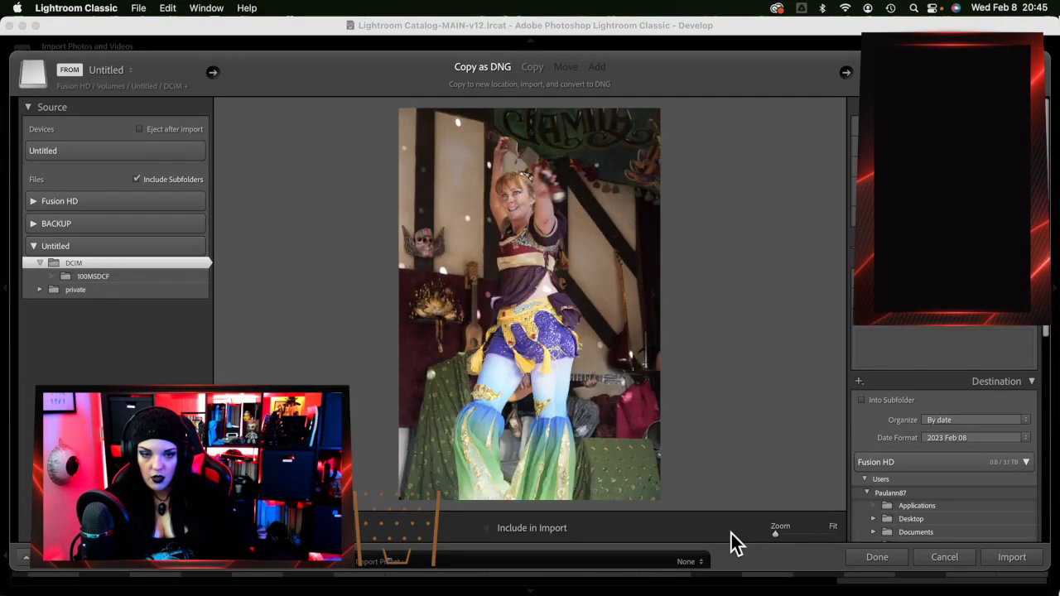
pyautogui.press('Right')
pyautogui.press('Right')
pyautogui.press('Right')
pyautogui.press('Right')
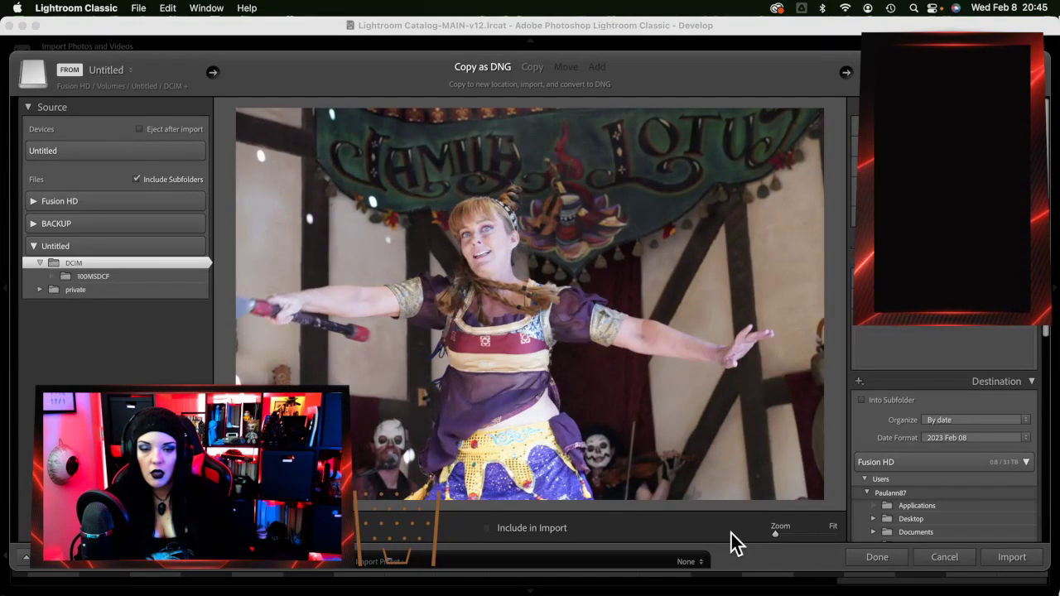
pyautogui.press('Right')
pyautogui.press('Right')
pyautogui.press('Right')
pyautogui.press('Right')
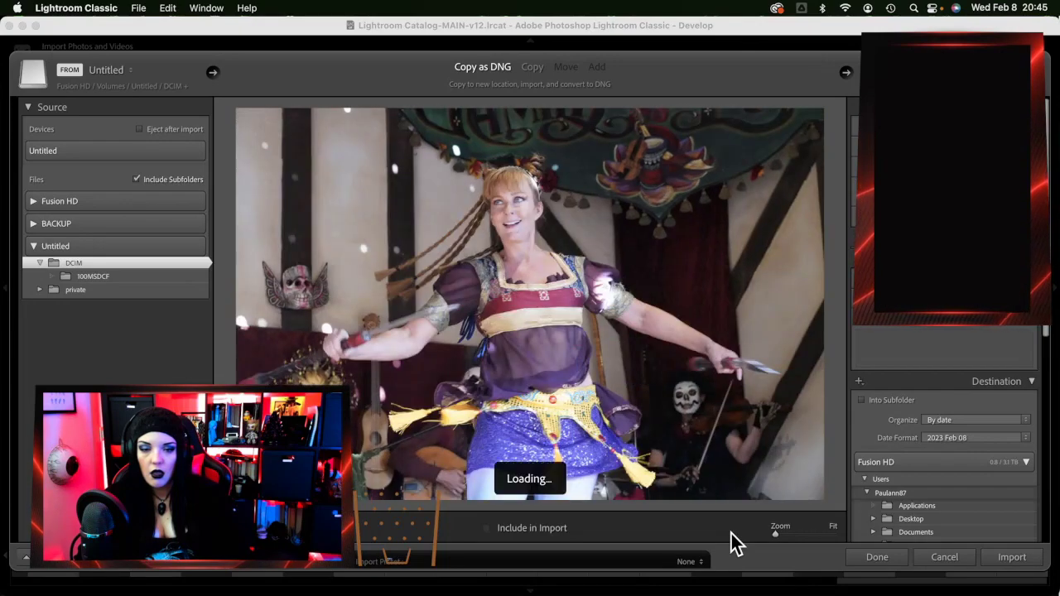
pyautogui.press('Right')
pyautogui.press('Right')
pyautogui.press('Right')
pyautogui.press('Right')
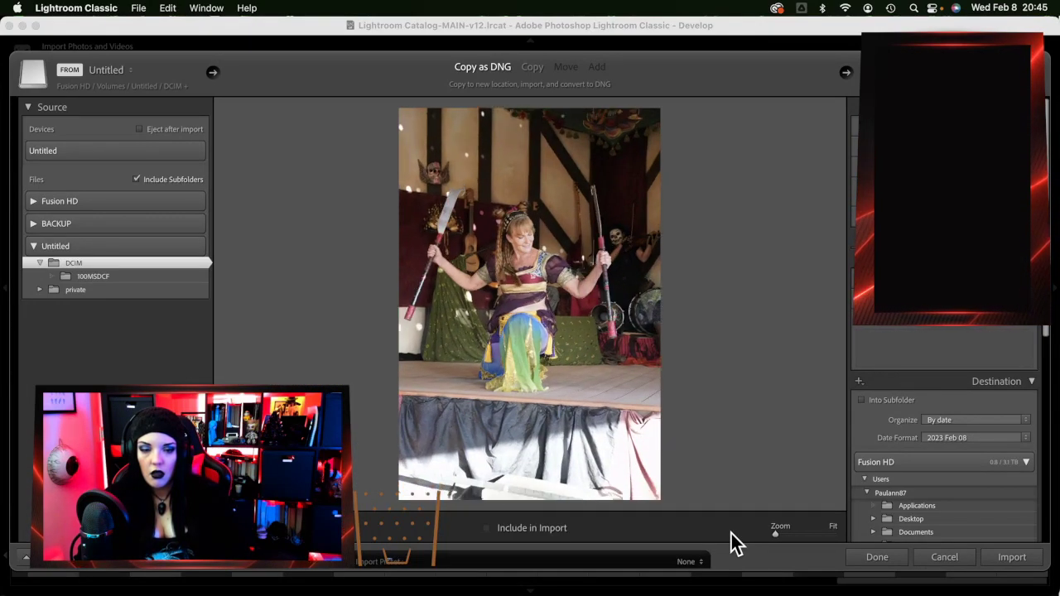
pyautogui.press('Right')
pyautogui.press('Right')
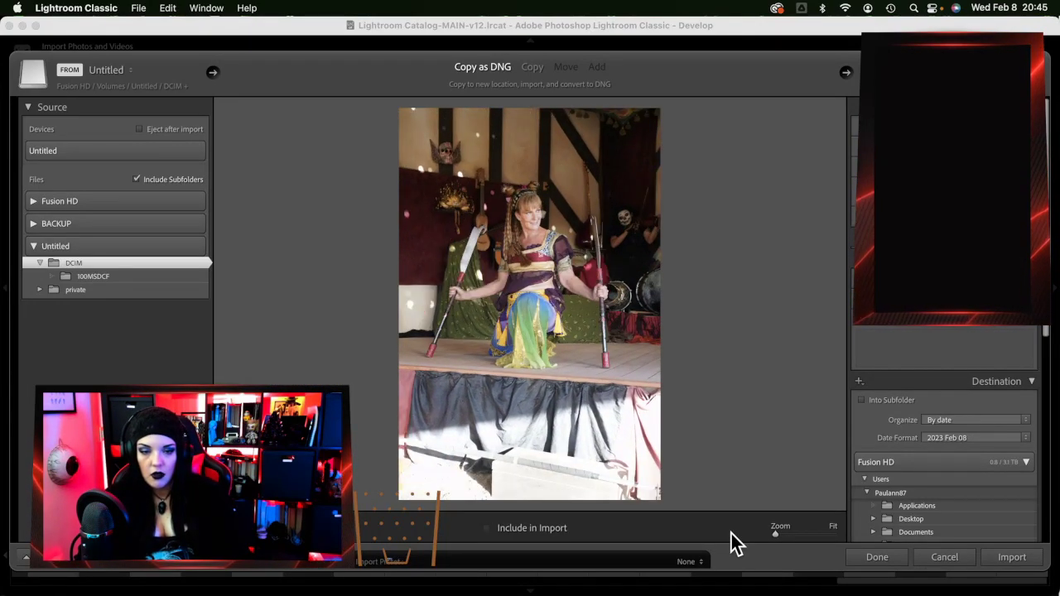
pyautogui.press('Right')
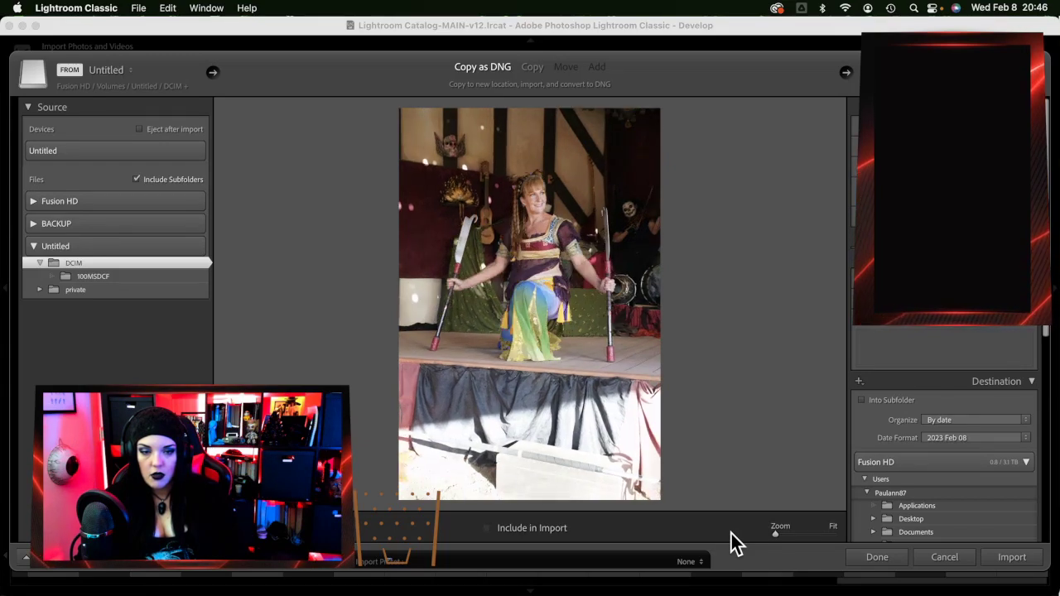
pyautogui.press('Right')
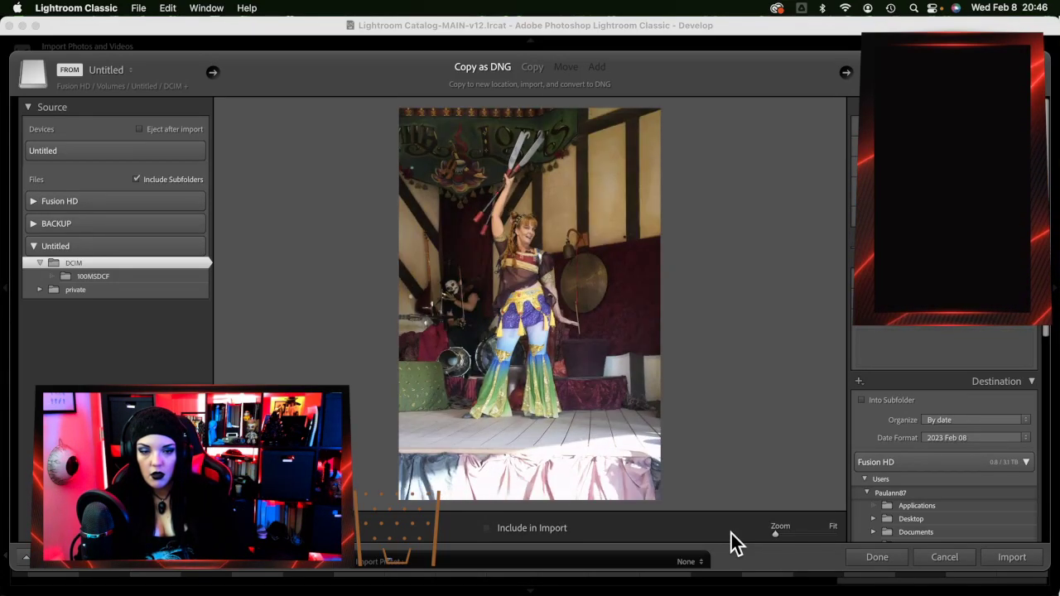
pyautogui.press('Right')
pyautogui.press('Right')
pyautogui.press('Right')
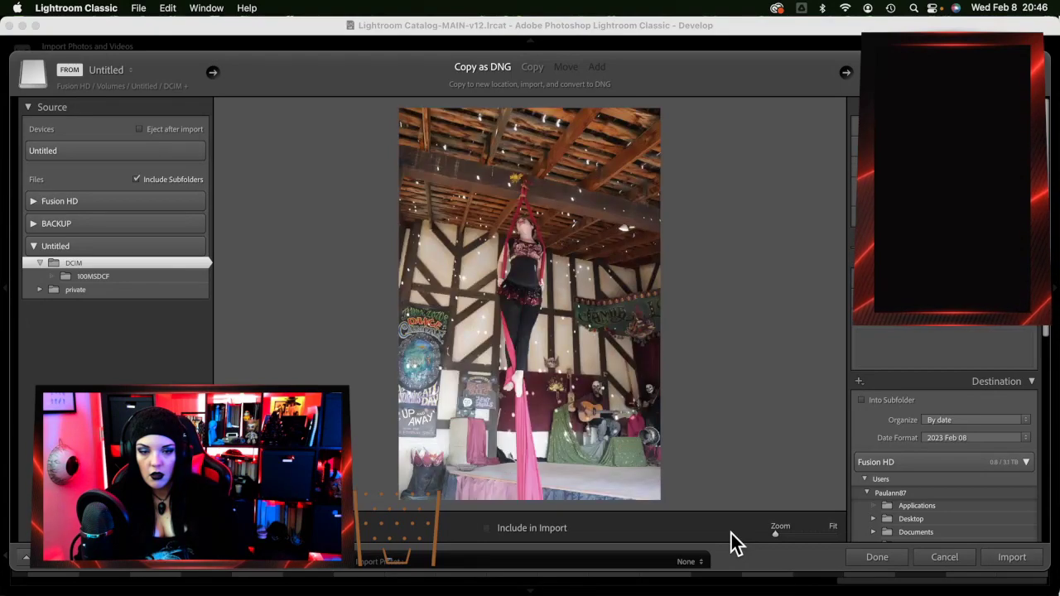
# Review seven aerial-silk shots and mark the current one for import
pyautogui.press('Right')
pyautogui.press('Right')
pyautogui.press('Right')
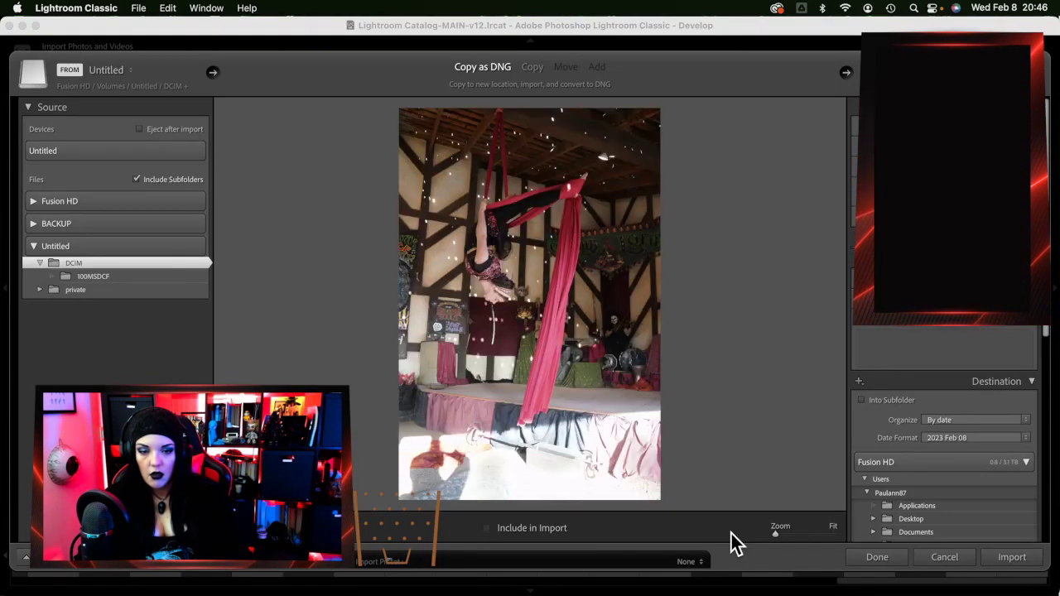
pyautogui.press('Right')
pyautogui.press('Right')
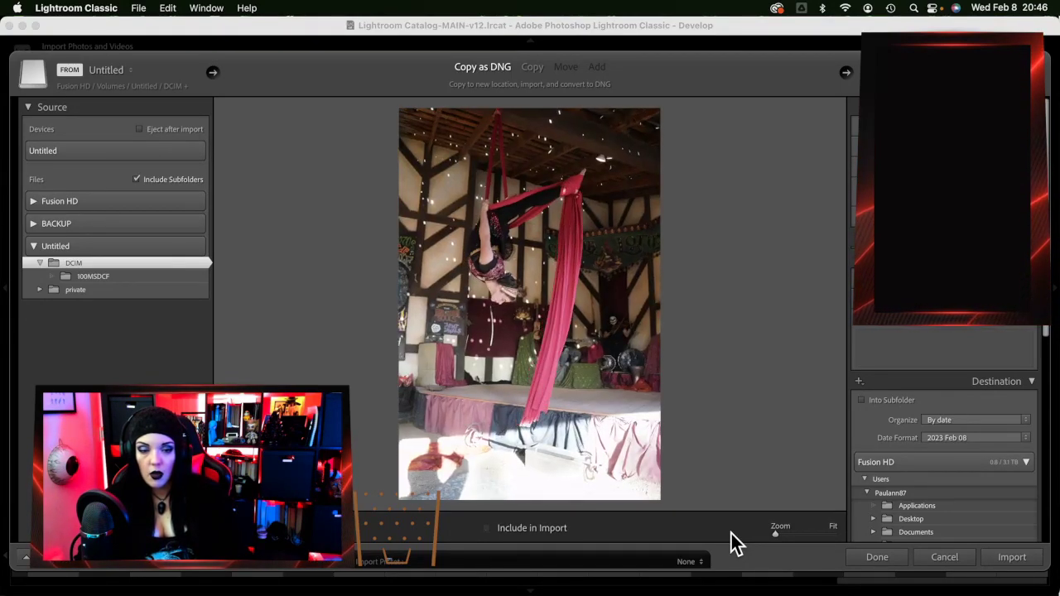
pyautogui.press('Right')
pyautogui.press('Right')
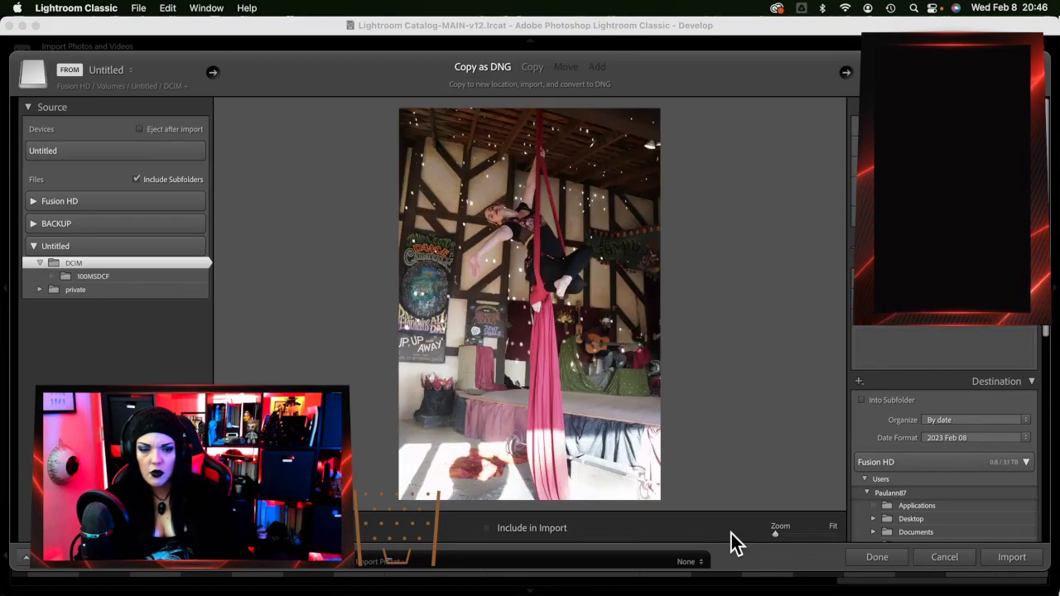
pyautogui.press('Right')
pyautogui.press('Right')
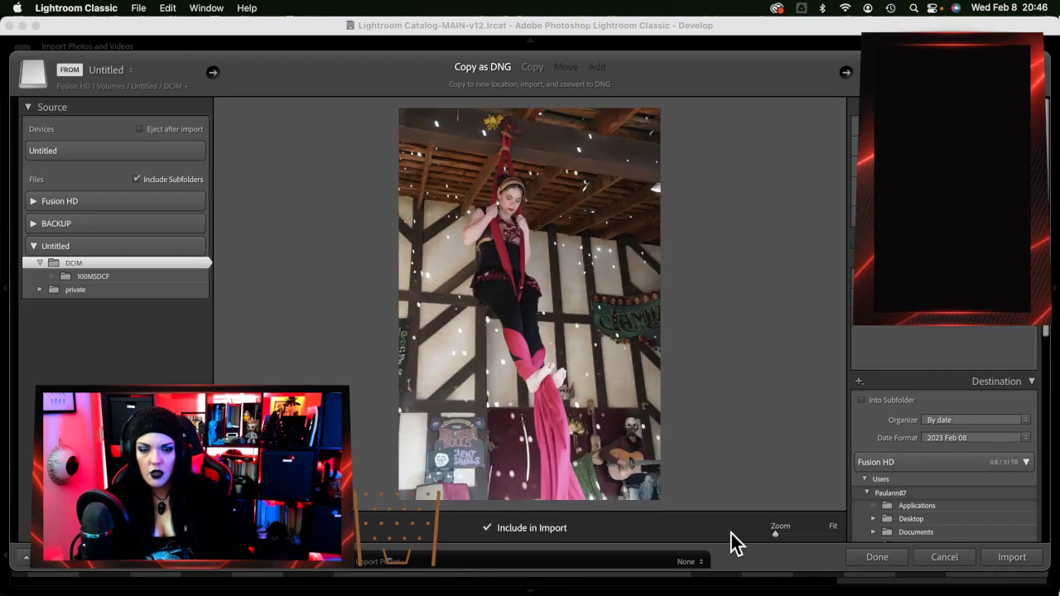
pyautogui.press('Right')
pyautogui.press('Right')
pyautogui.press('Right')
pyautogui.press('Right')
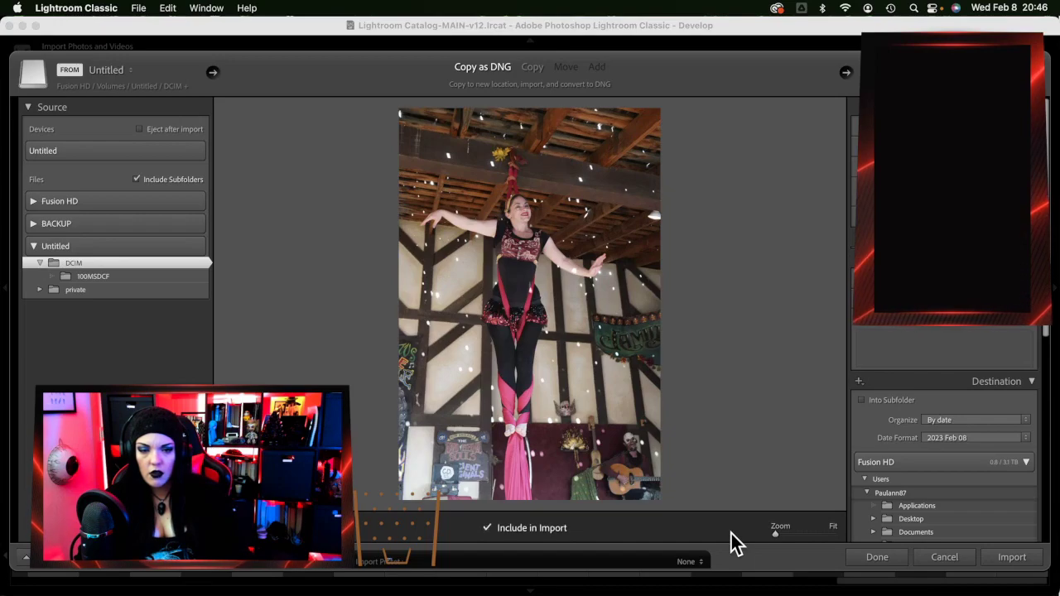
pyautogui.press('Right')
pyautogui.press('Right')
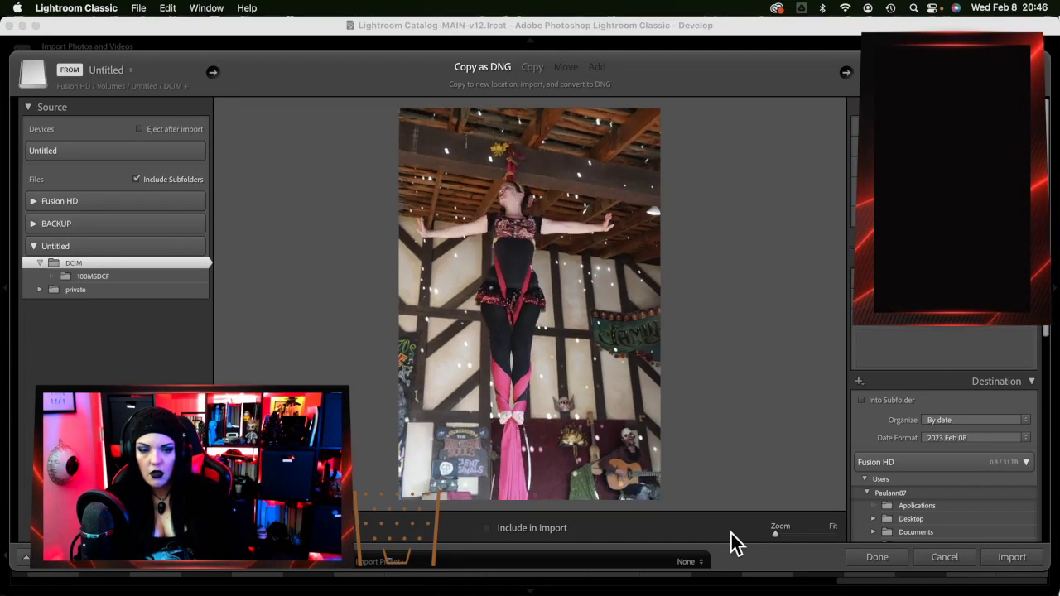
pyautogui.press('Right')
pyautogui.press('Right')
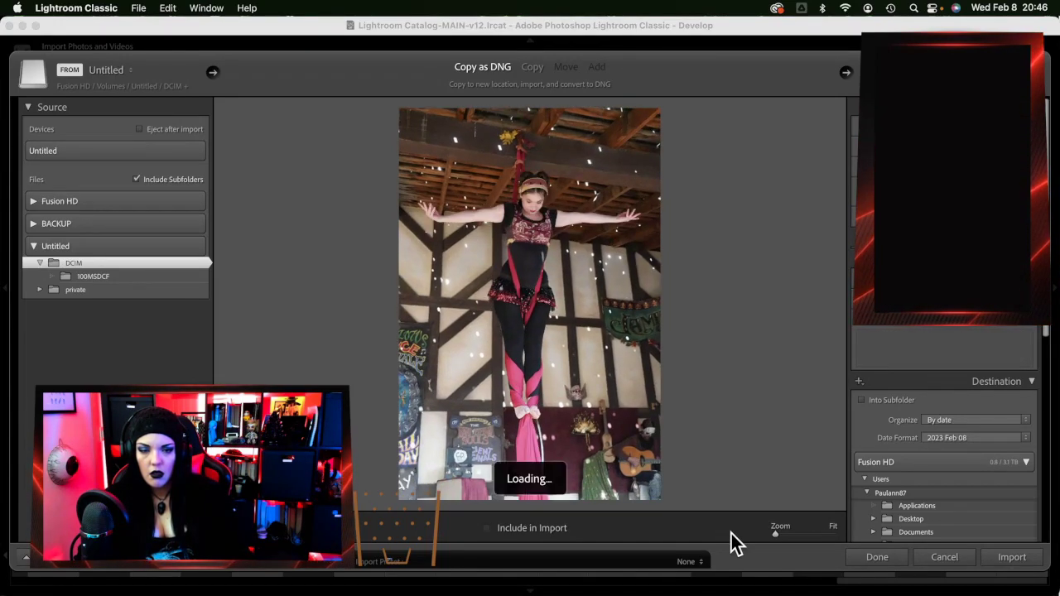
pyautogui.press('p')
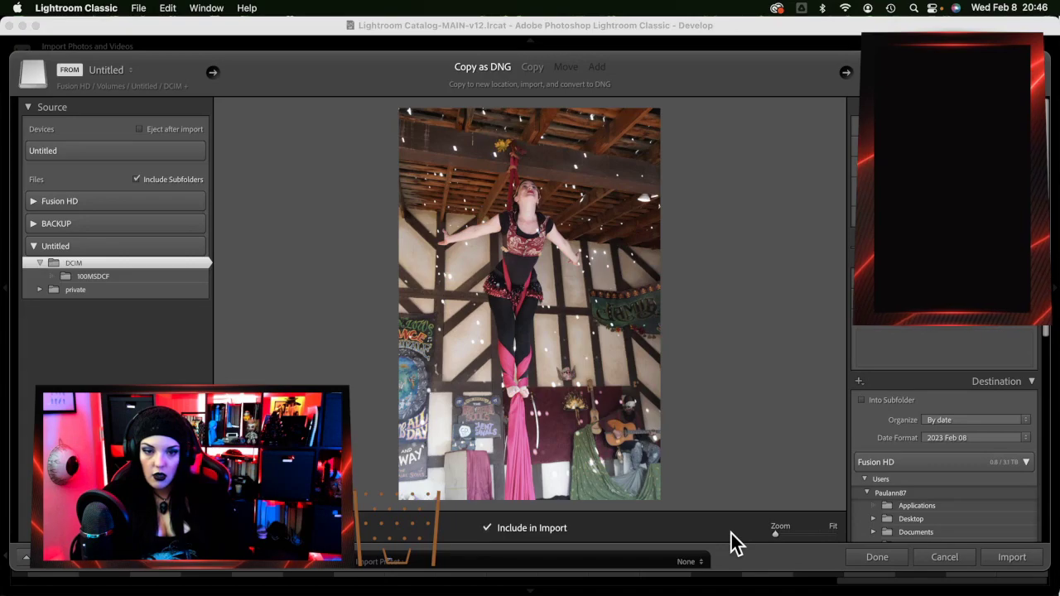
# Mark two more aerial-silk shots for import a few frames further on
pyautogui.press('Right')
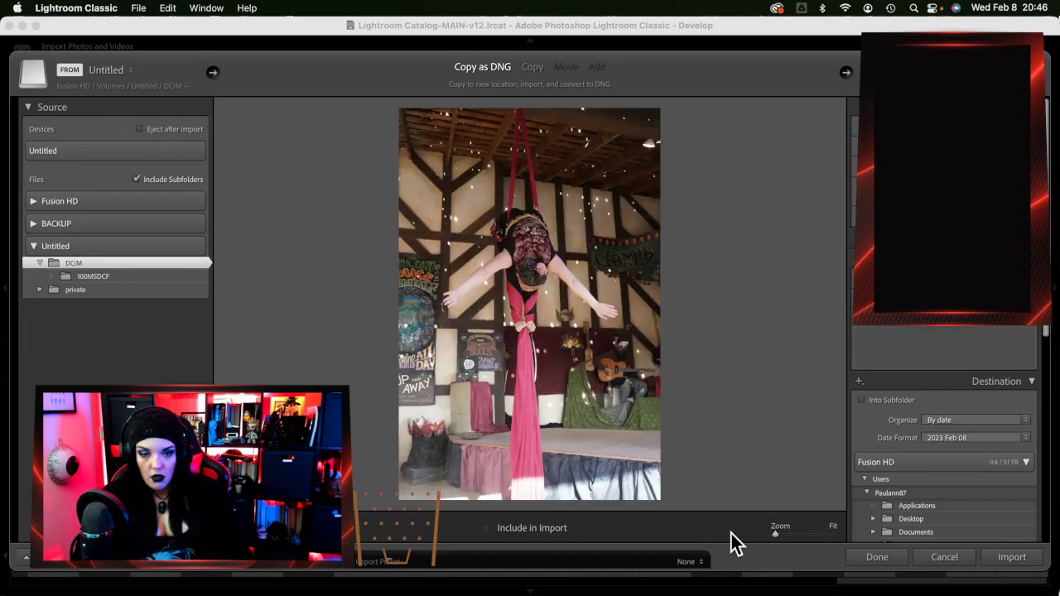
pyautogui.press('p')
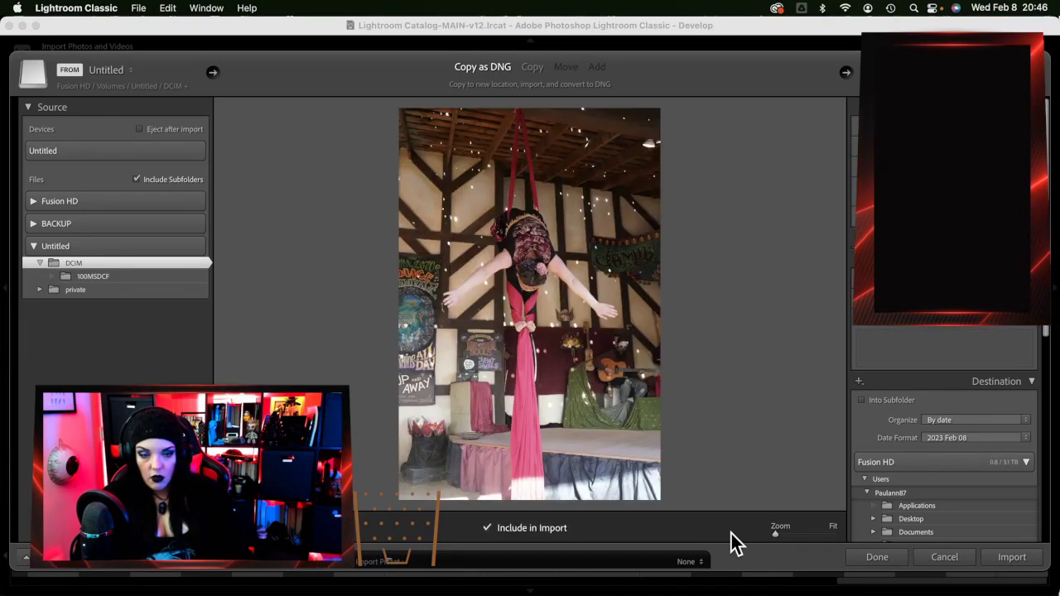
pyautogui.press('Right')
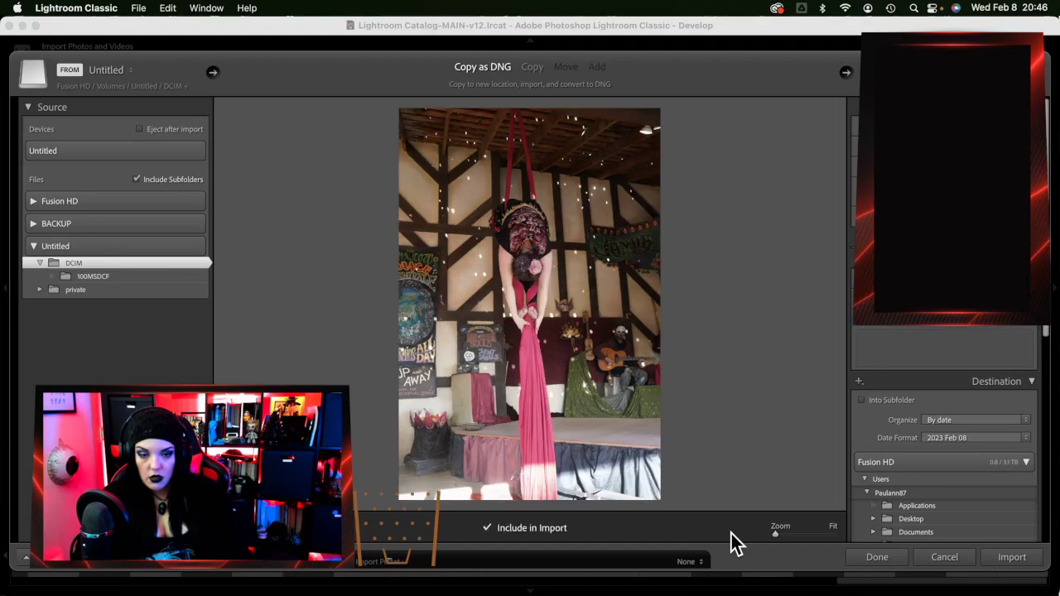
pyautogui.press('Right')
# Advance further through the silks burst and mark two more frames for import
pyautogui.press('Right')
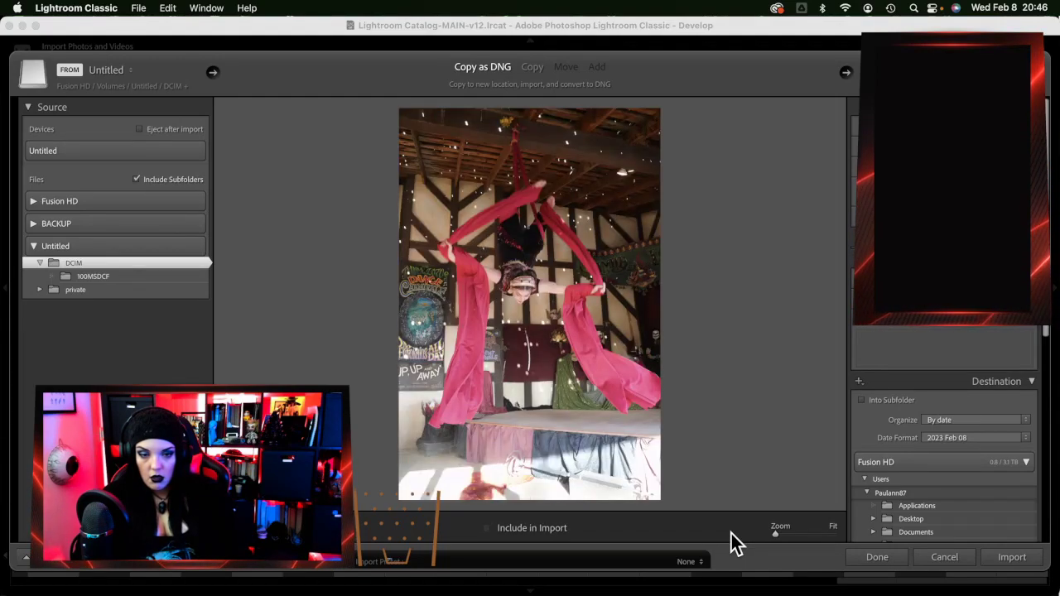
pyautogui.press('p')
pyautogui.press('Right')
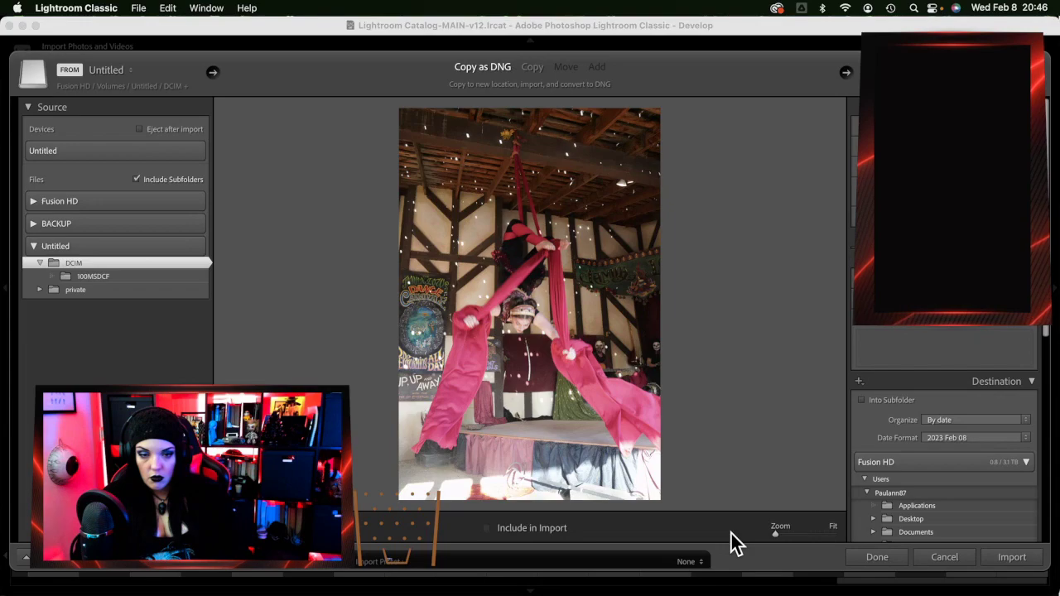
pyautogui.press('Right')
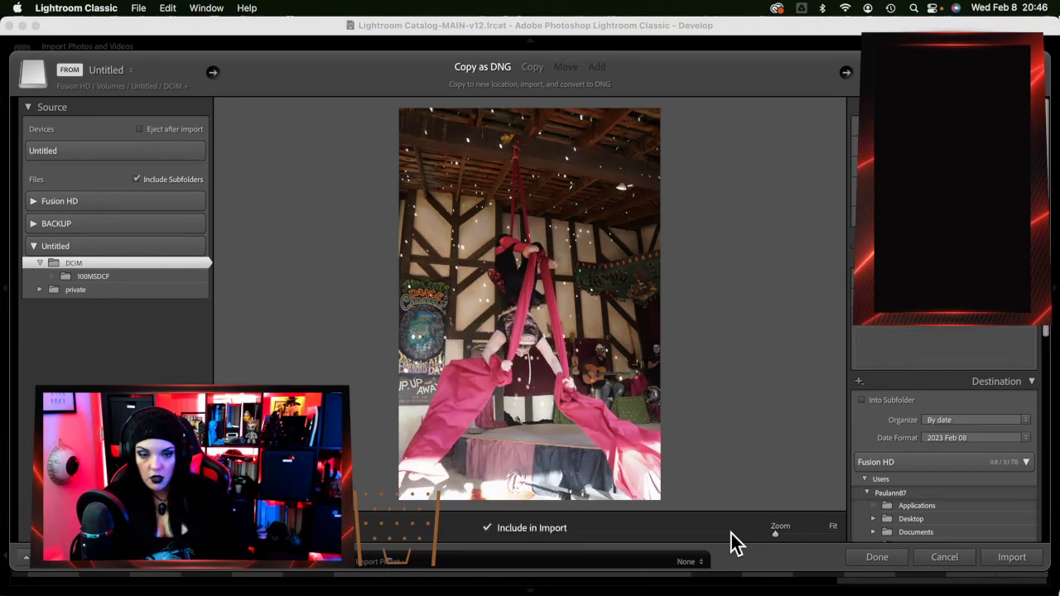
pyautogui.press('Right')
pyautogui.press('Right')
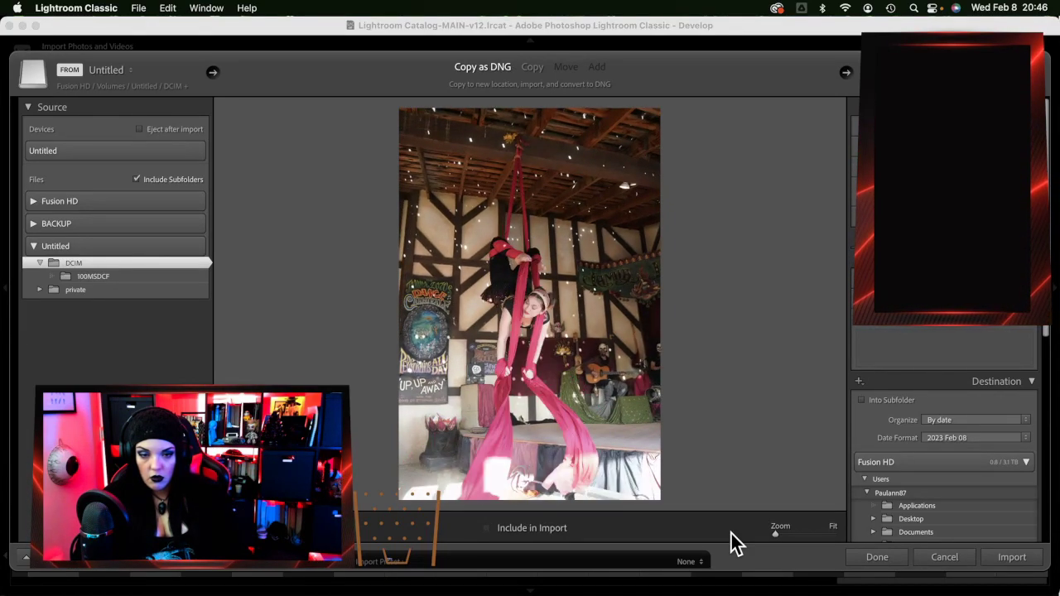
pyautogui.press('Right')
pyautogui.press('Right')
pyautogui.press('Right')
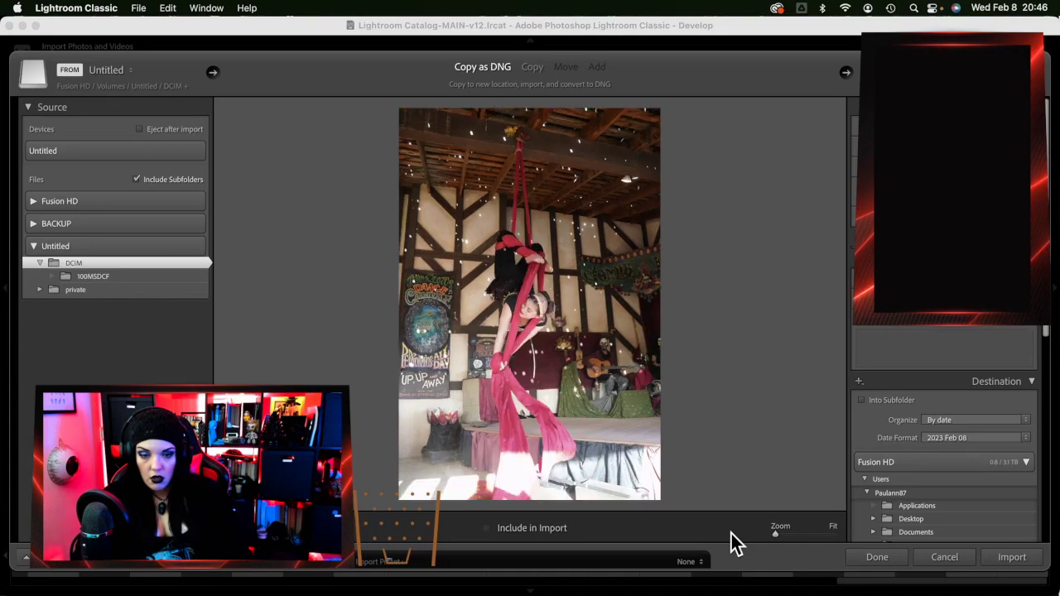
pyautogui.press('Right')
pyautogui.press('Right')
pyautogui.press('Right')
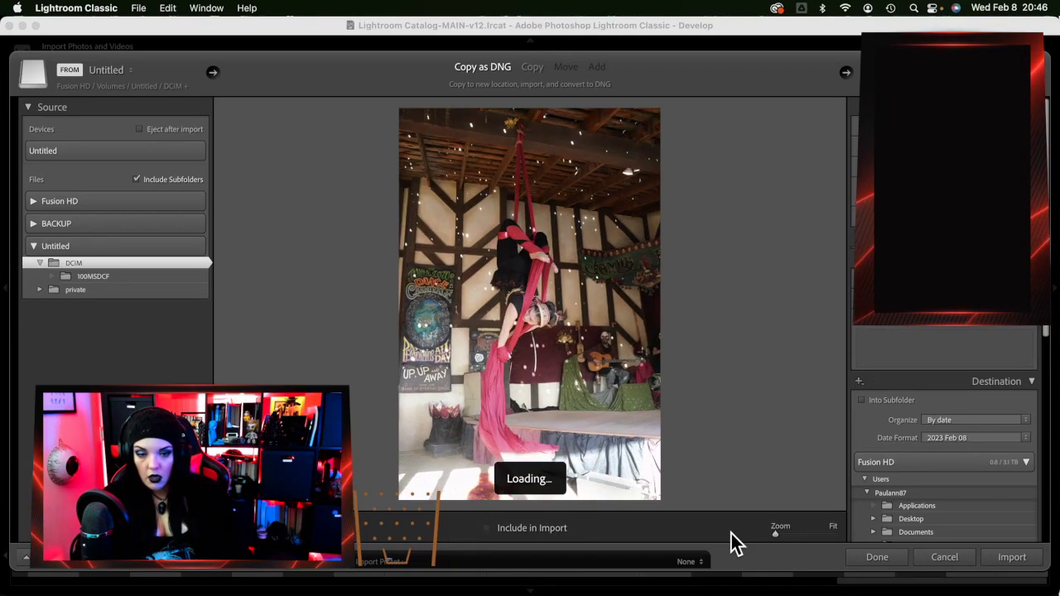
pyautogui.press('p')
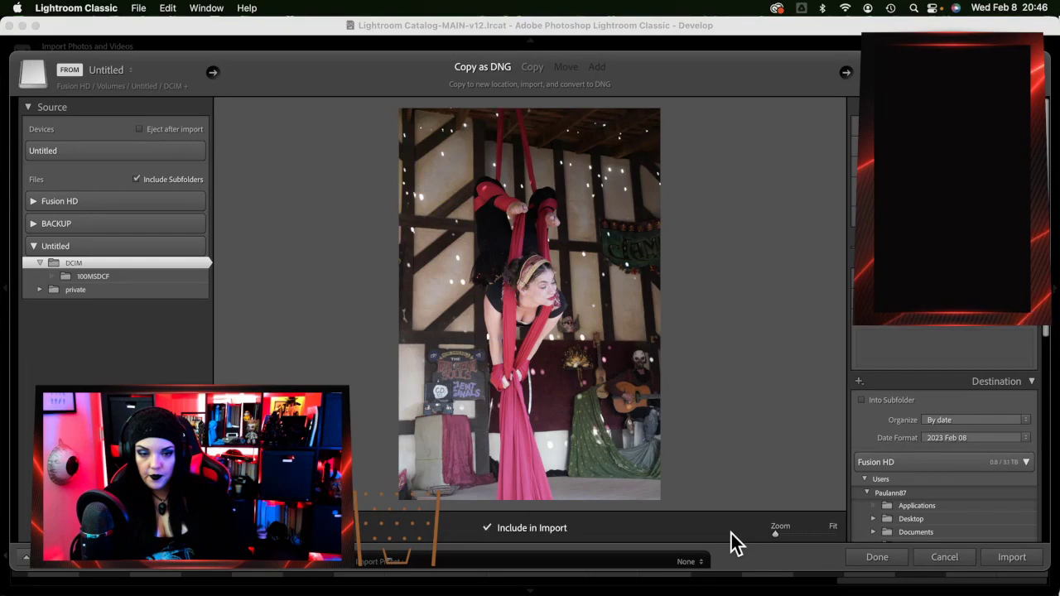
pyautogui.press('Right')
# Step past the upside-down and handstand silks poses to the woman raising both arms
pyautogui.press('Right')
pyautogui.press('p')
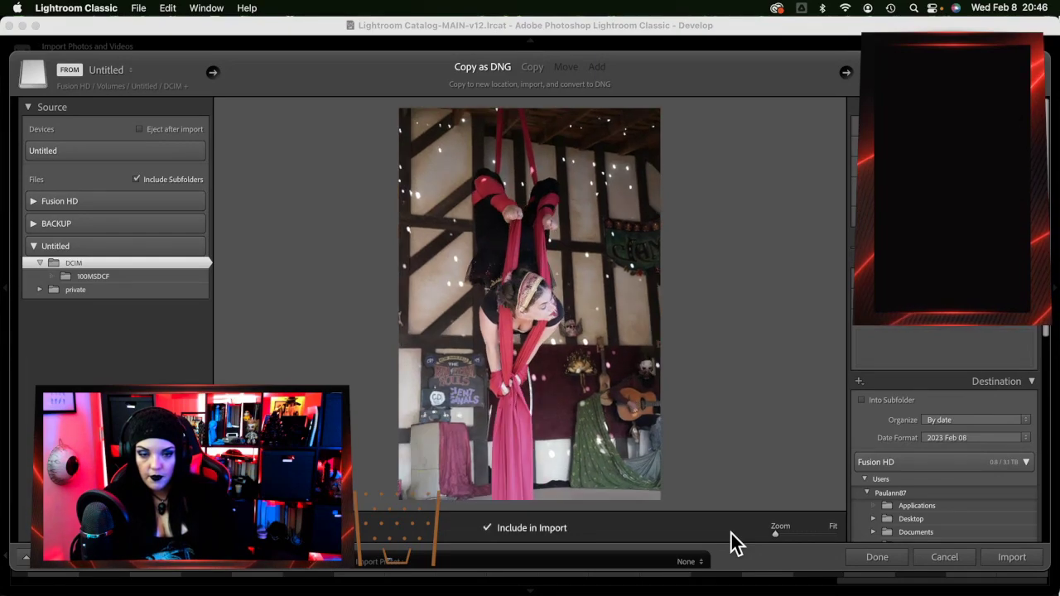
pyautogui.press('Right')
pyautogui.press('Right')
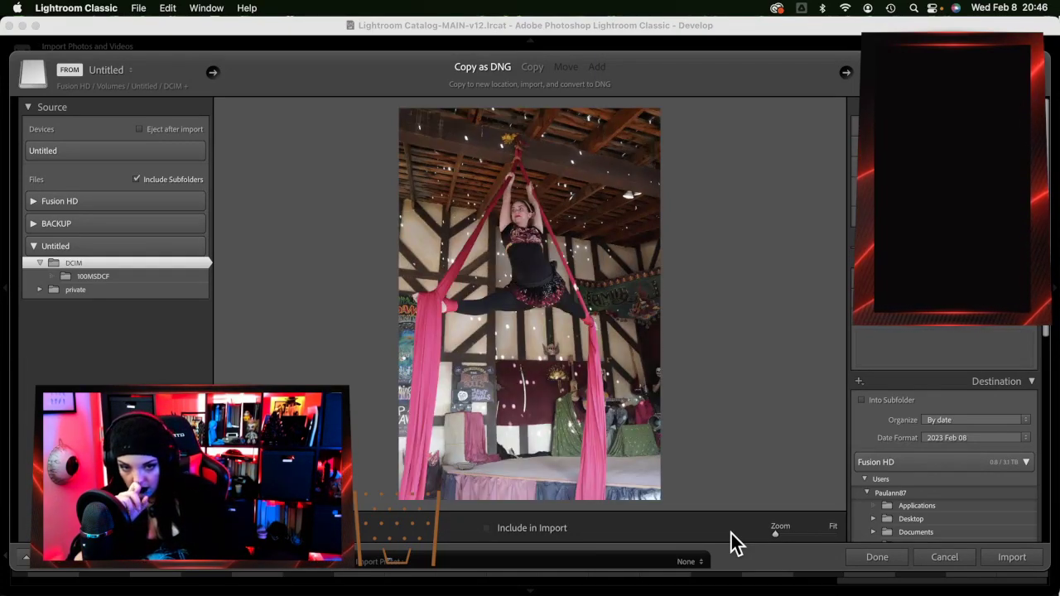
pyautogui.press('Right')
pyautogui.press('Right')
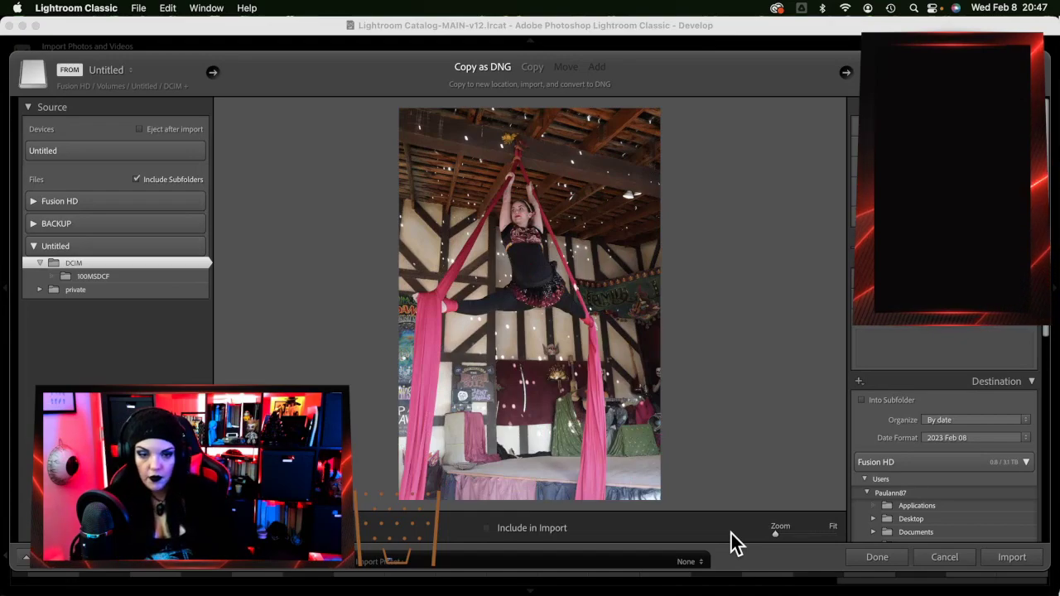
pyautogui.press('Right')
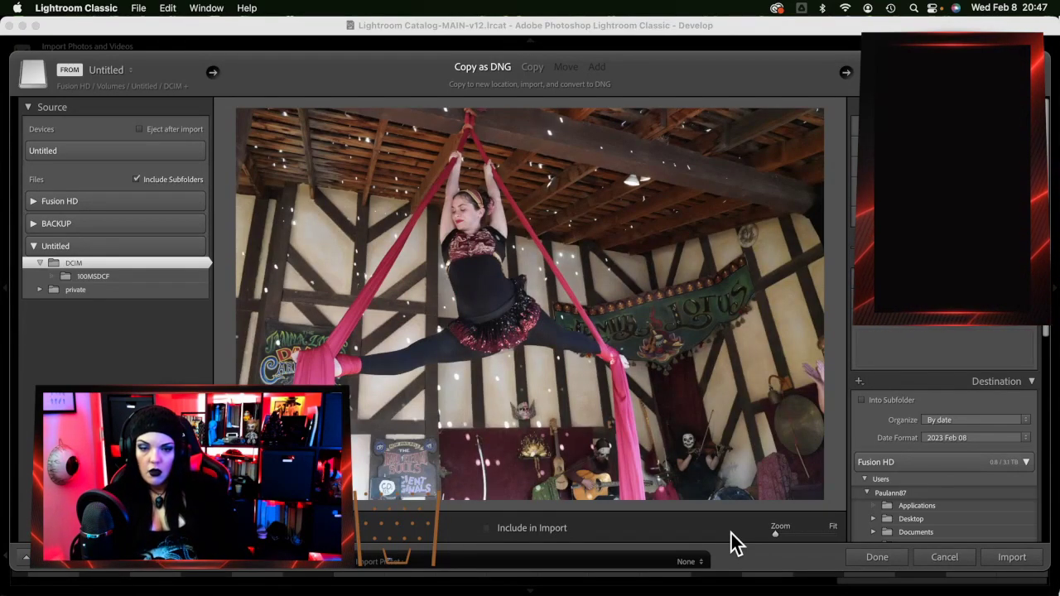
pyautogui.press('Right')
pyautogui.press('Right')
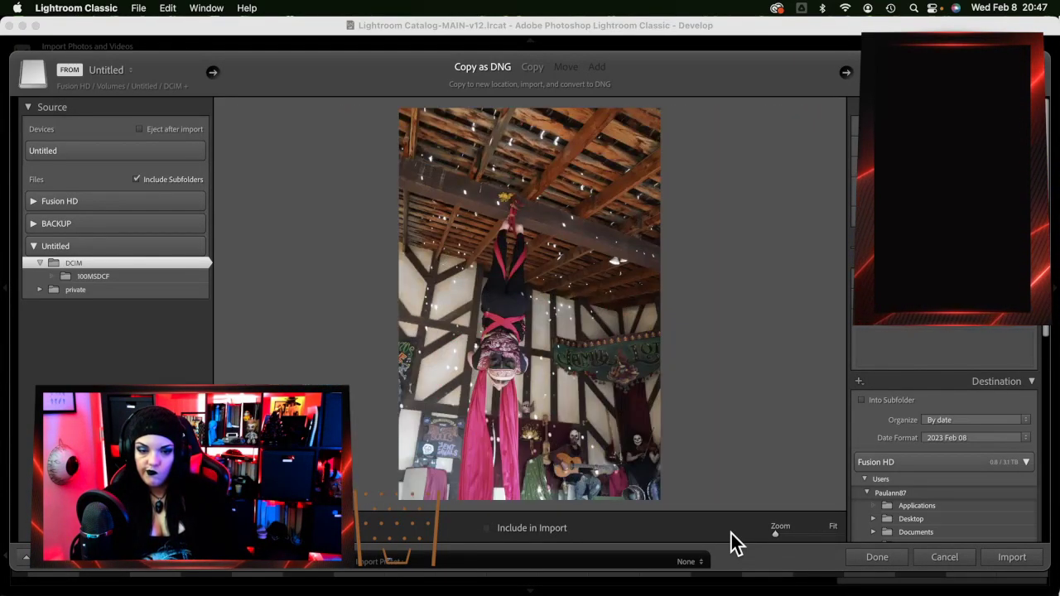
pyautogui.press('Right')
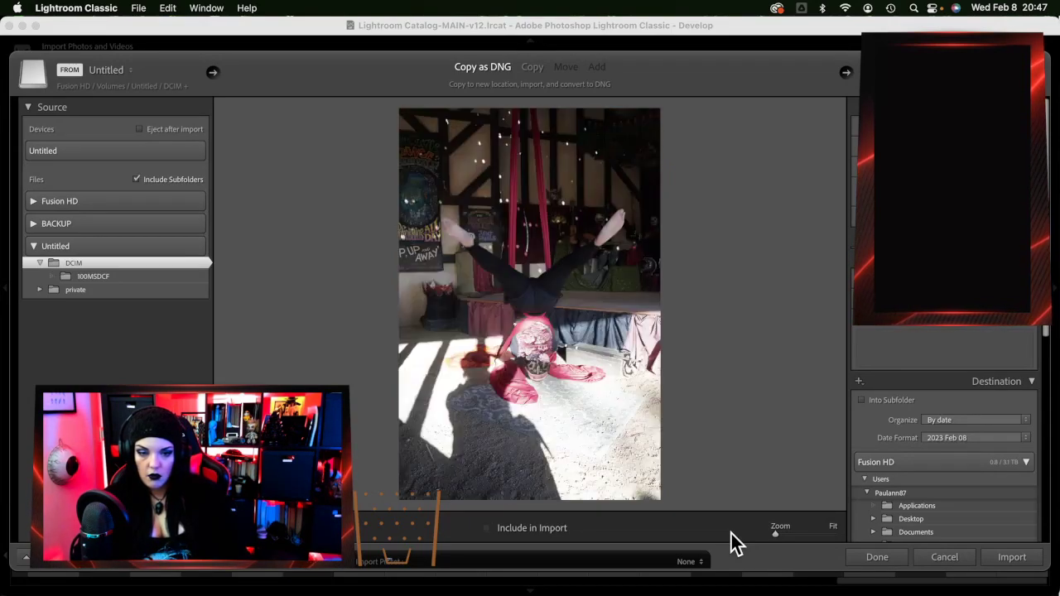
pyautogui.press('Right')
pyautogui.press('Right')
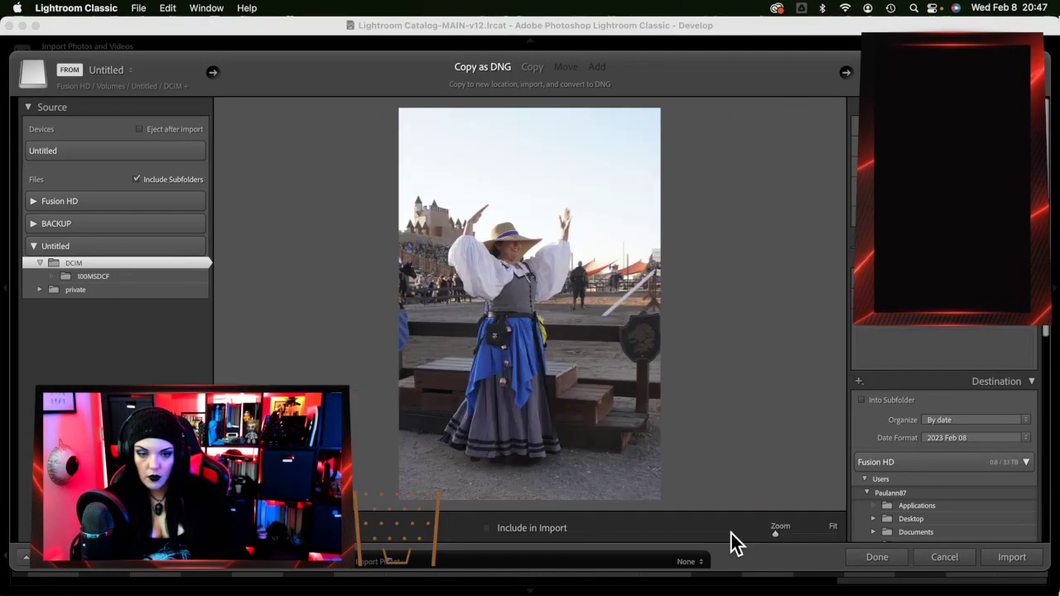
pyautogui.press('Right')
pyautogui.press('Right')
pyautogui.press('Right')
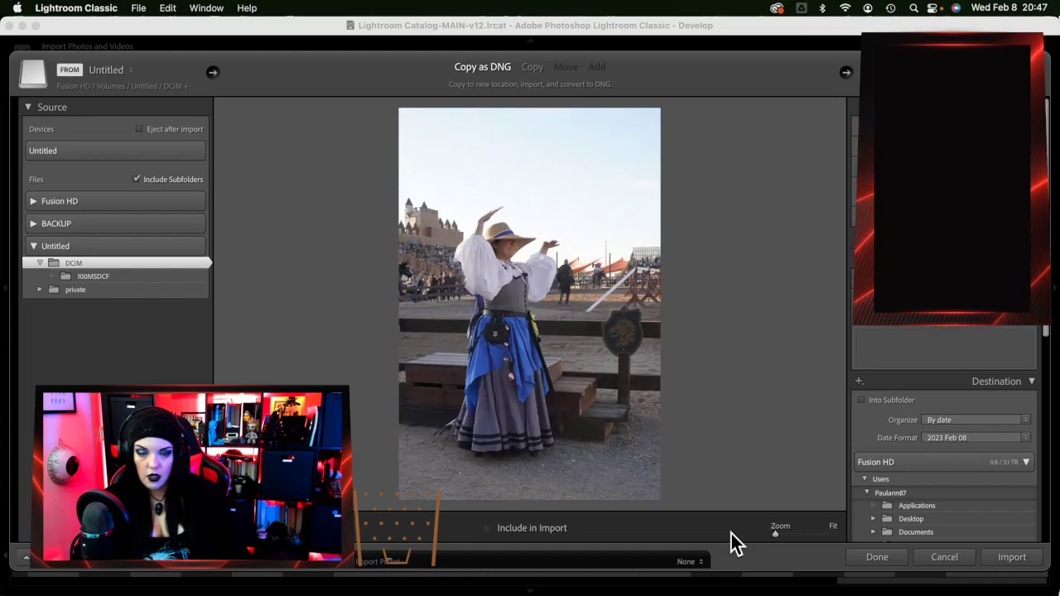
# Check a blue-dress frame at 100% zoom, then advance to the knight on a dark horse
pyautogui.press('Left')
pyautogui.press('Left')
pyautogui.press('Left')
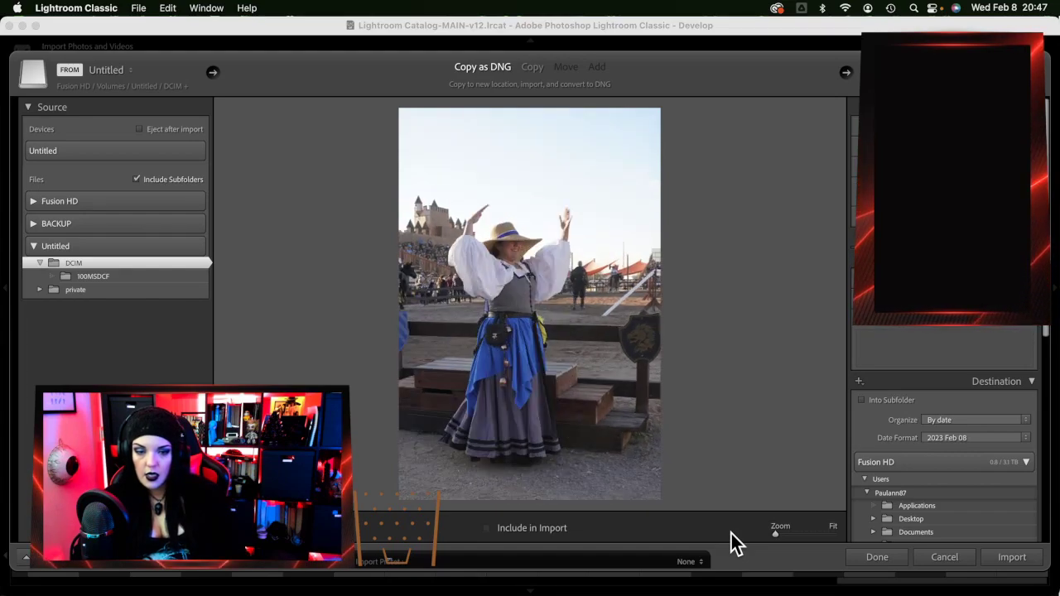
pyautogui.click(520, 252)
pyautogui.click(513, 311)
pyautogui.press('Right')
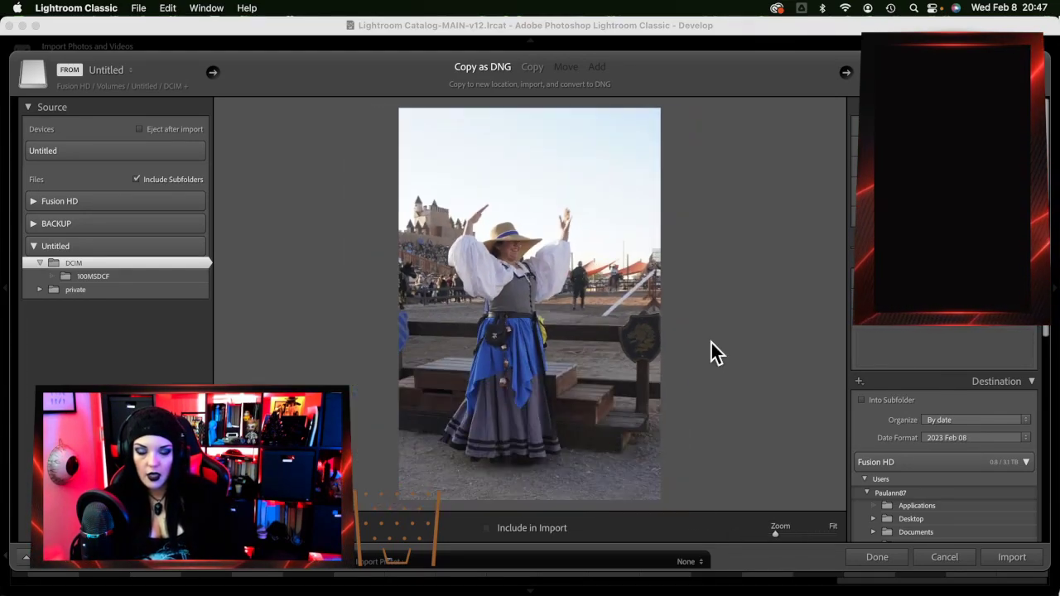
pyautogui.press('Right')
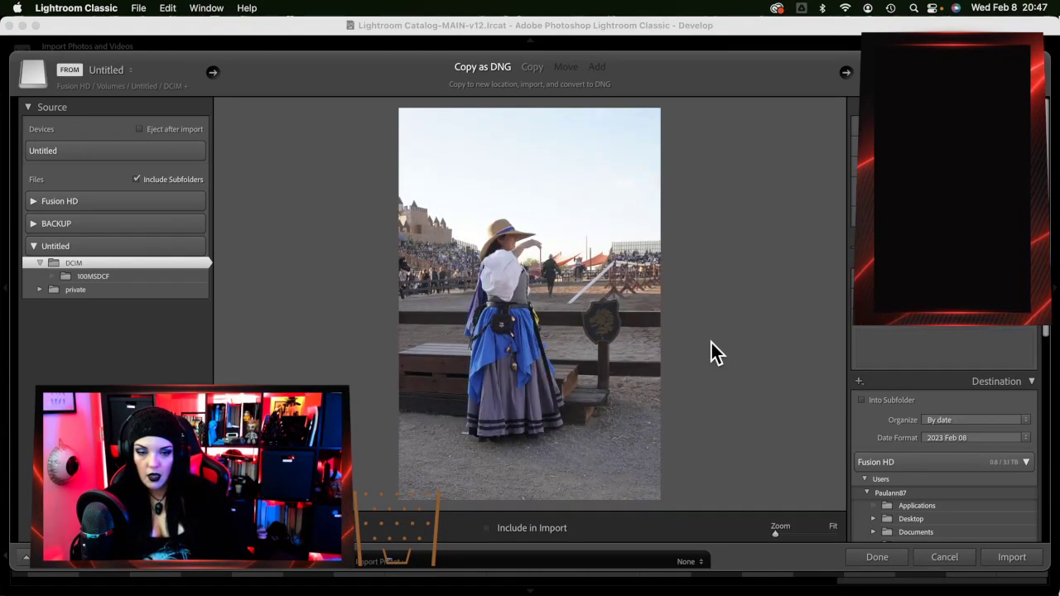
pyautogui.press('Right')
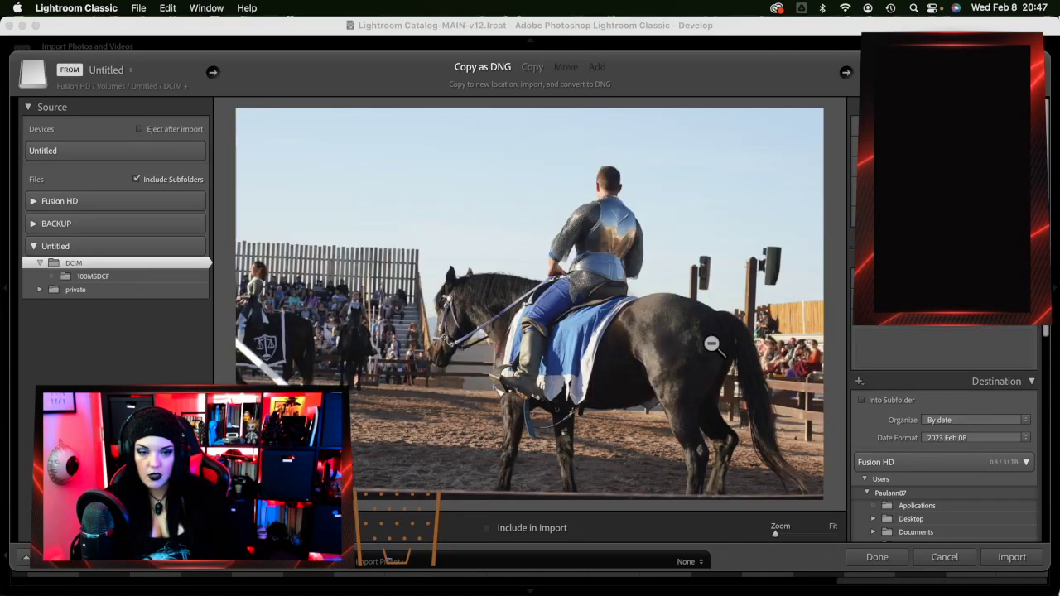
# Step through ten frames of the lion-emblem knight jousting burst
pyautogui.press('Right')
pyautogui.press('Right')
pyautogui.press('Right')
pyautogui.press('Right')
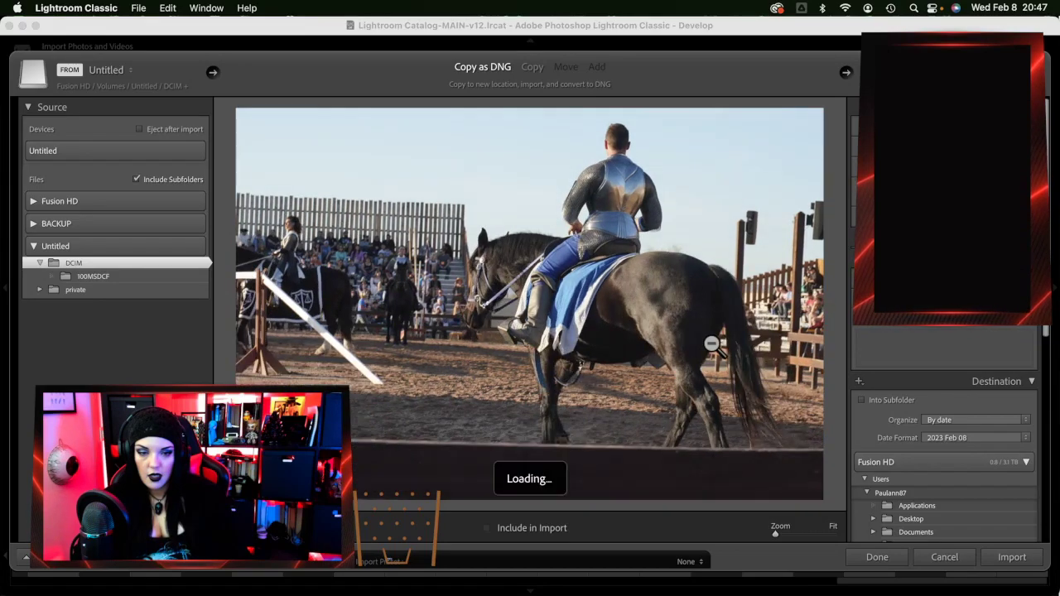
pyautogui.press('Right')
pyautogui.press('Right')
pyautogui.press('Right')
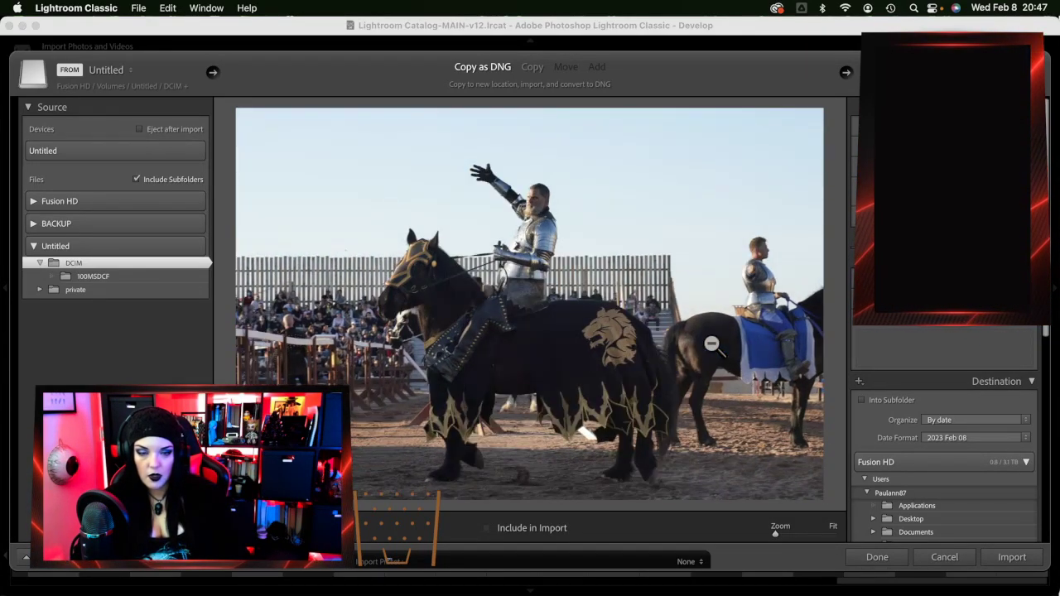
pyautogui.press('Right')
pyautogui.press('Right')
pyautogui.press('Right')
pyautogui.press('Right')
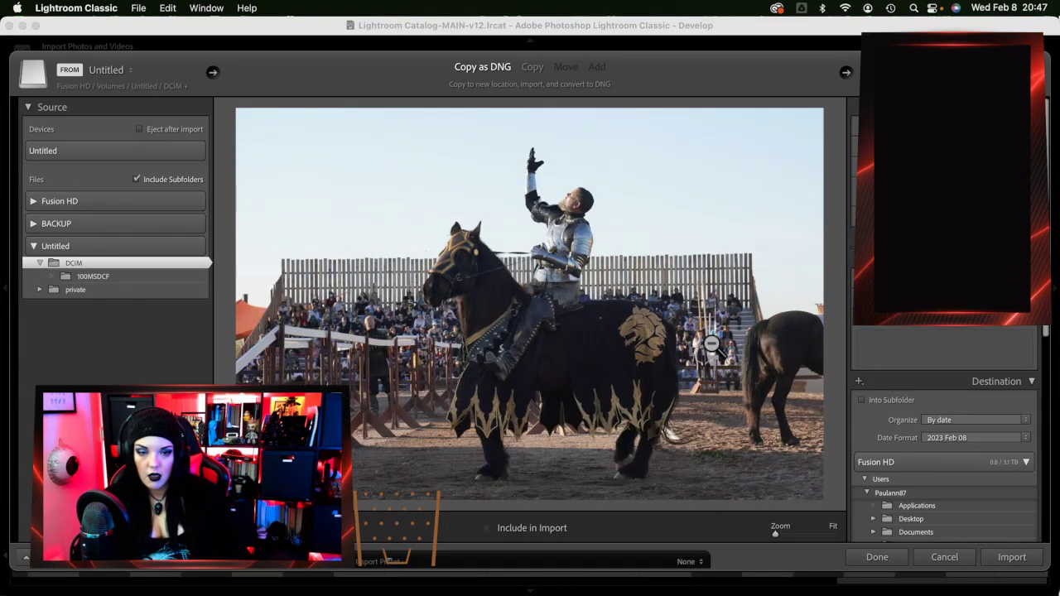
pyautogui.press('Right')
pyautogui.press('Right')
pyautogui.press('Right')
pyautogui.press('Right')
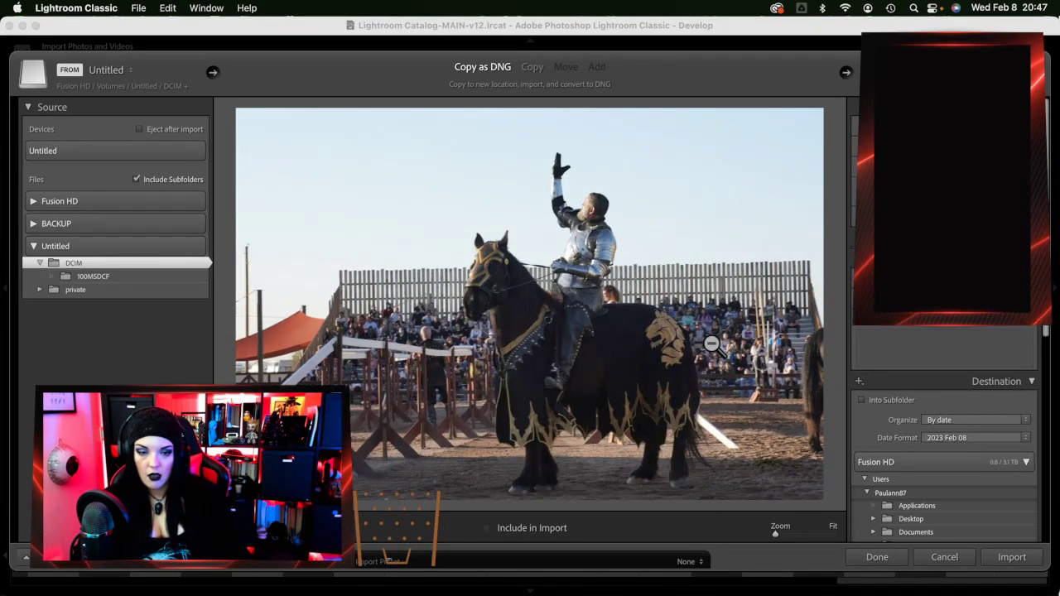
pyautogui.press('Right')
pyautogui.press('Right')
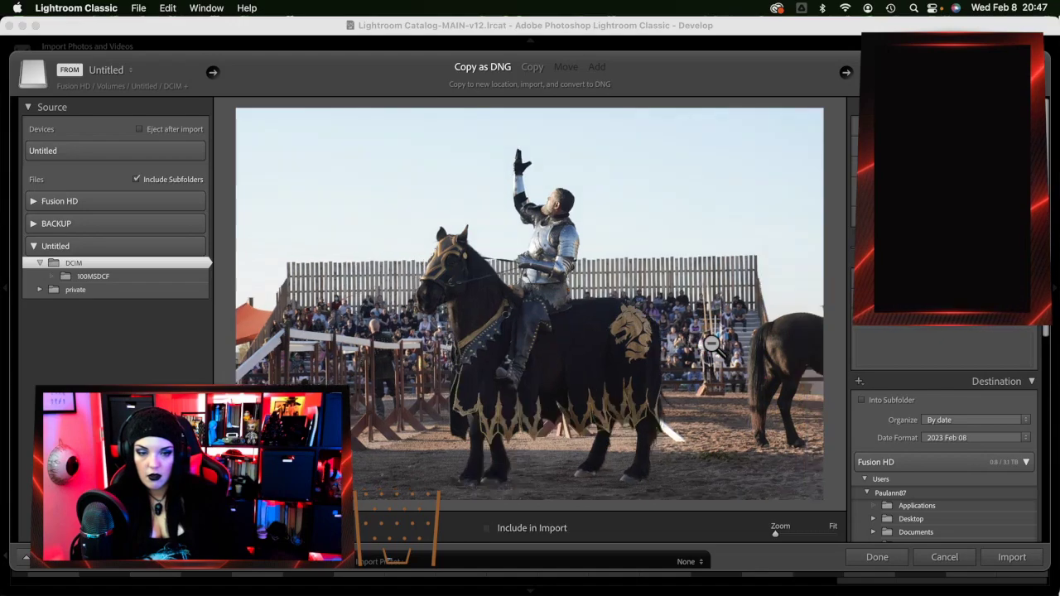
pyautogui.press('Right')
pyautogui.press('Right')
pyautogui.press('Right')
pyautogui.press('Right')
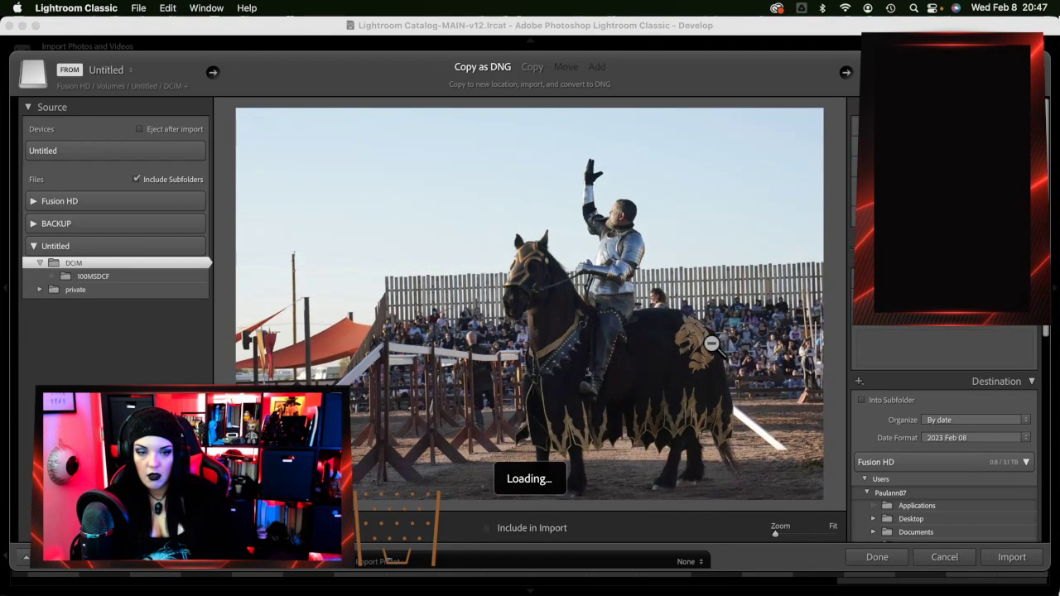
pyautogui.press('Right')
pyautogui.press('Right')
pyautogui.press('Right')
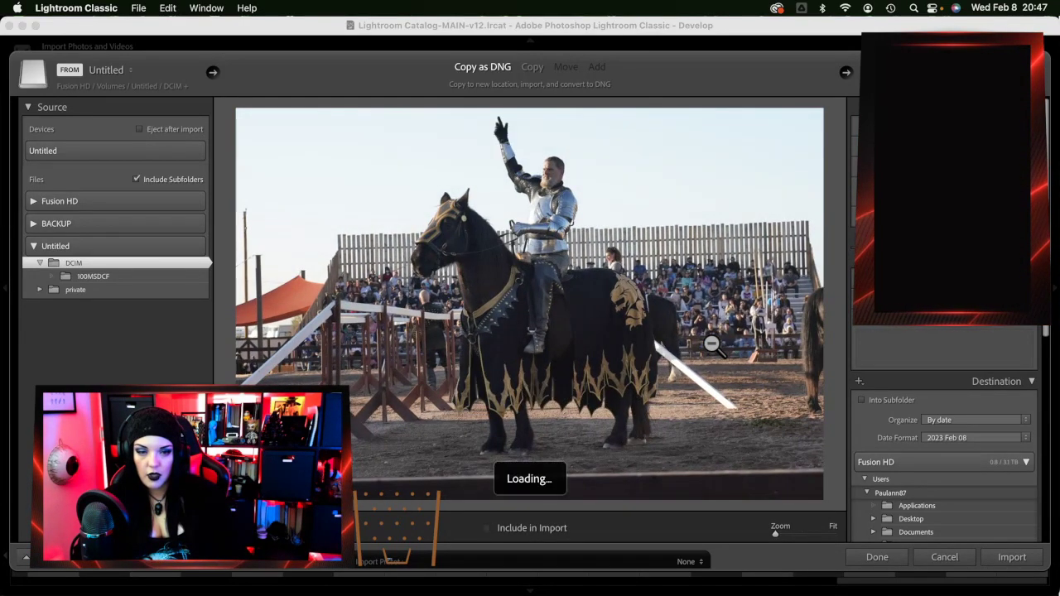
pyautogui.press('Right')
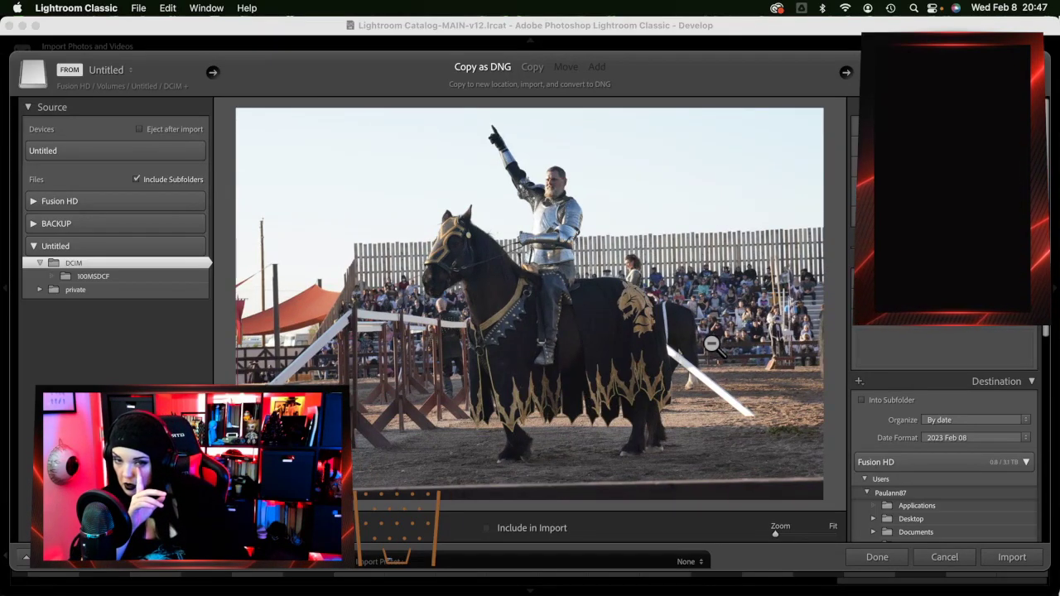
pyautogui.press('Right')
pyautogui.press('Right')
pyautogui.press('Right')
pyautogui.press('Right')
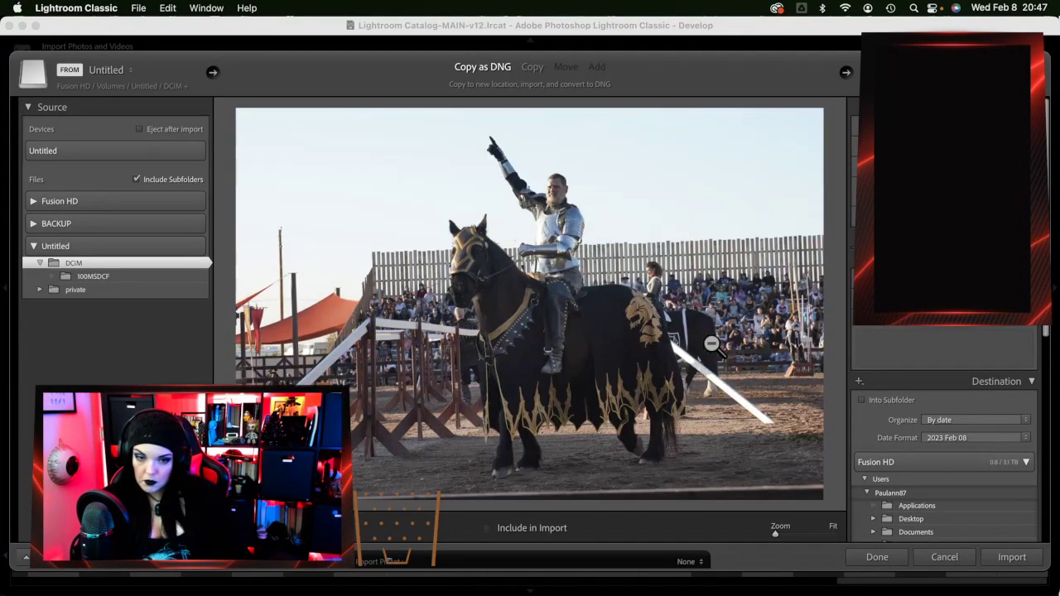
pyautogui.press('Right')
pyautogui.press('Right')
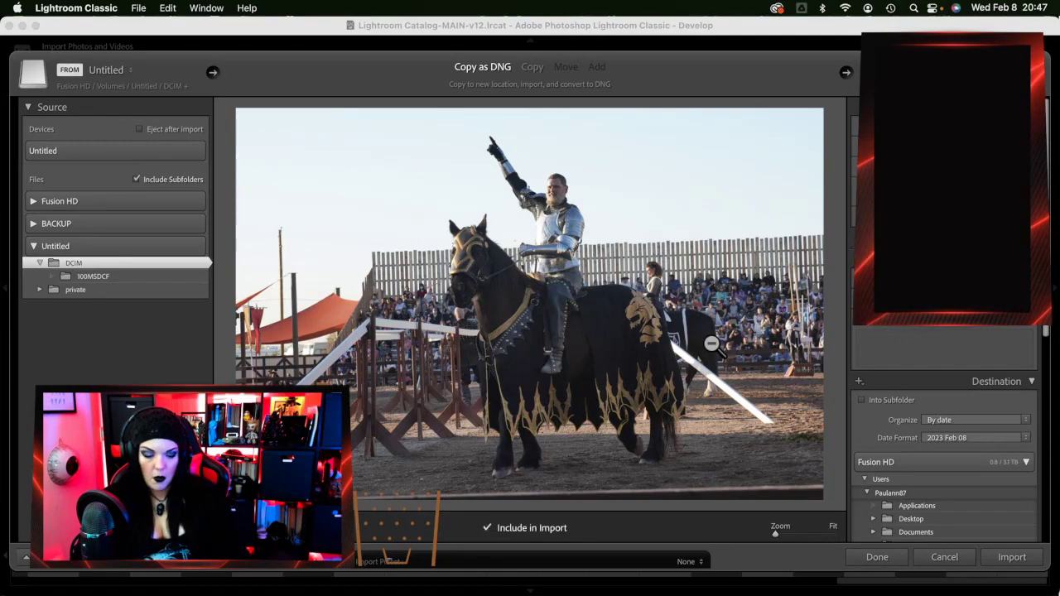
# Advance through the portrait knight frames to the rider on the scales-draped horse
pyautogui.press('Right')
pyautogui.press('Right')
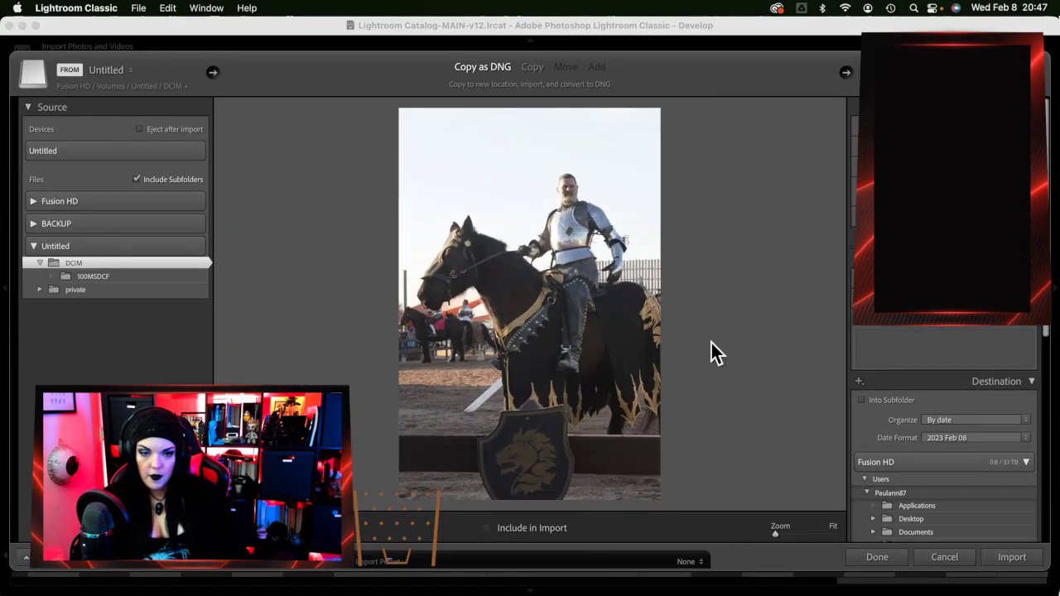
pyautogui.press('Right')
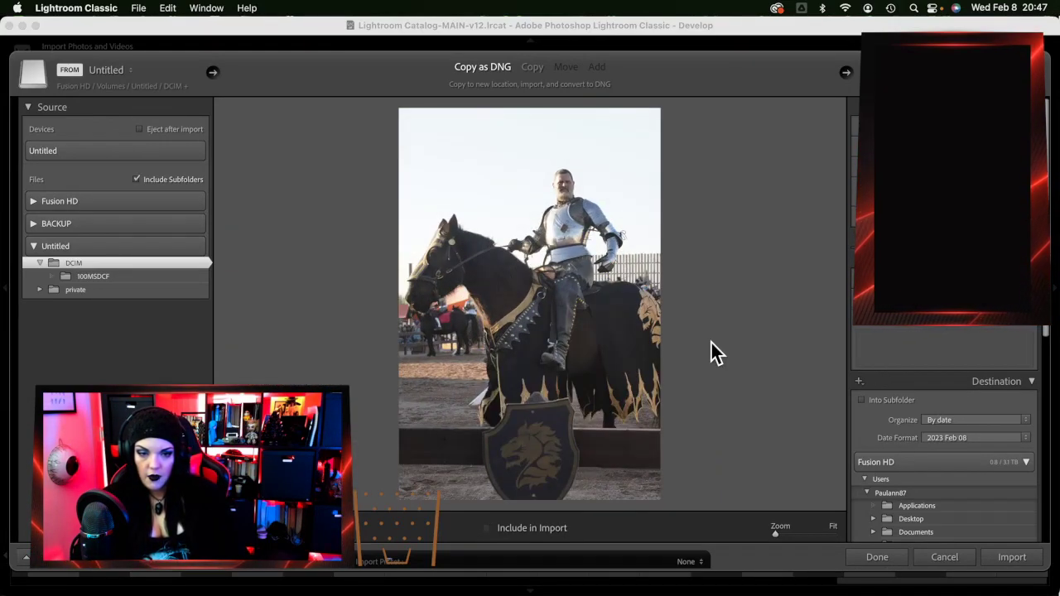
pyautogui.press('Right')
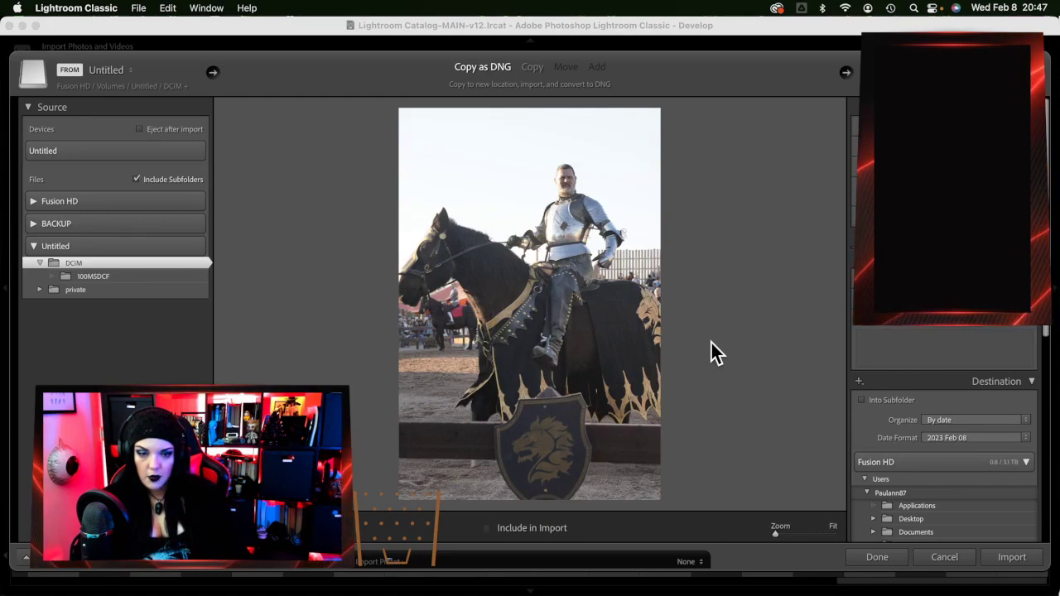
pyautogui.press('Right')
pyautogui.press('Right')
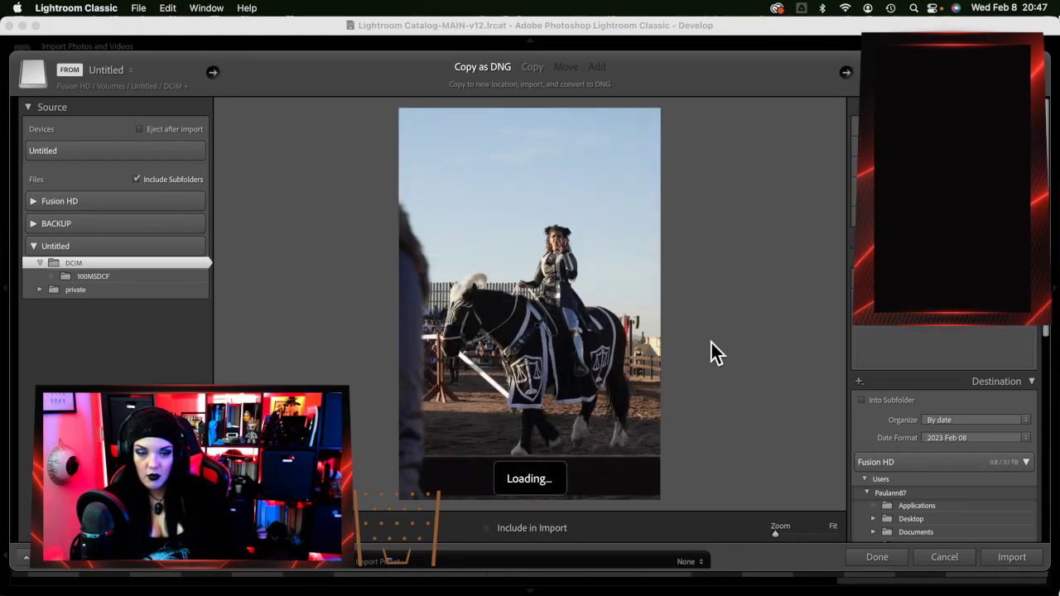
# Recheck the previous knight, then step through the rider burst to the lion-emblazoned horse
pyautogui.press('Left')
pyautogui.press('Right')
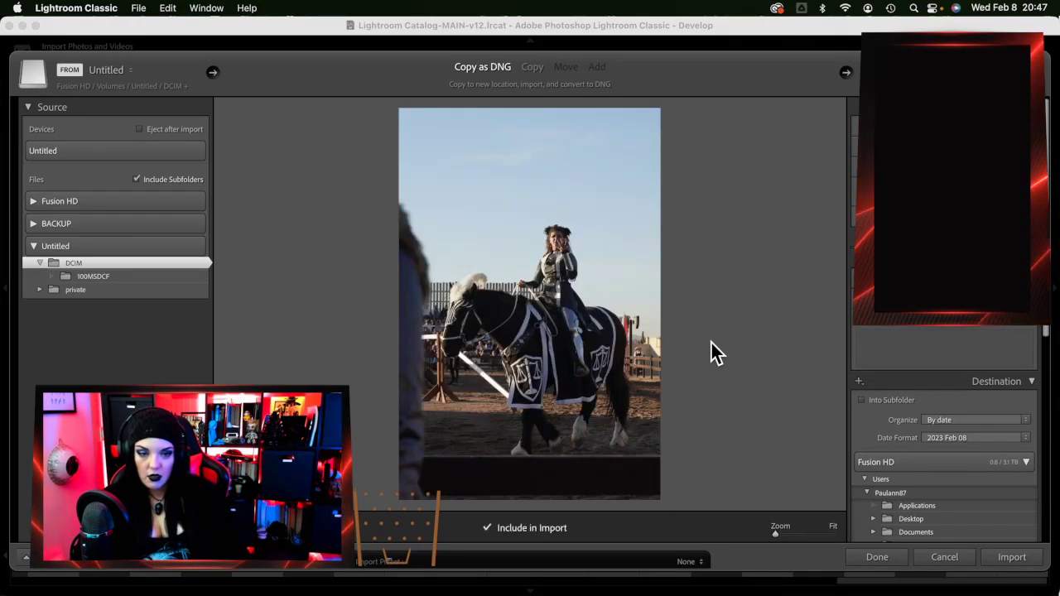
pyautogui.press('Right')
pyautogui.press('Right')
pyautogui.press('Right')
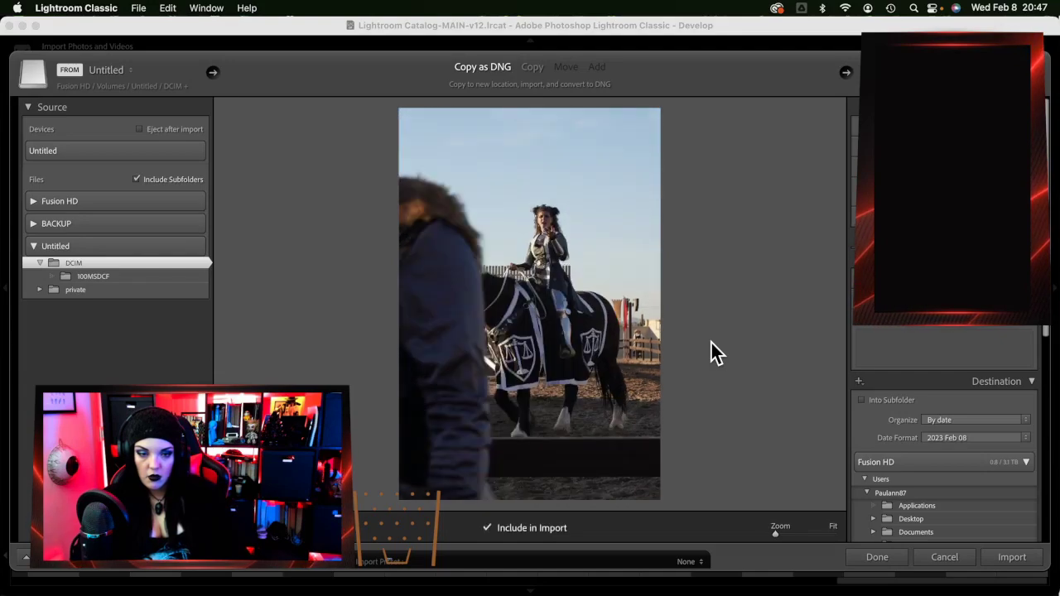
pyautogui.press('Right')
pyautogui.press('Right')
pyautogui.press('Right')
pyautogui.press('Right')
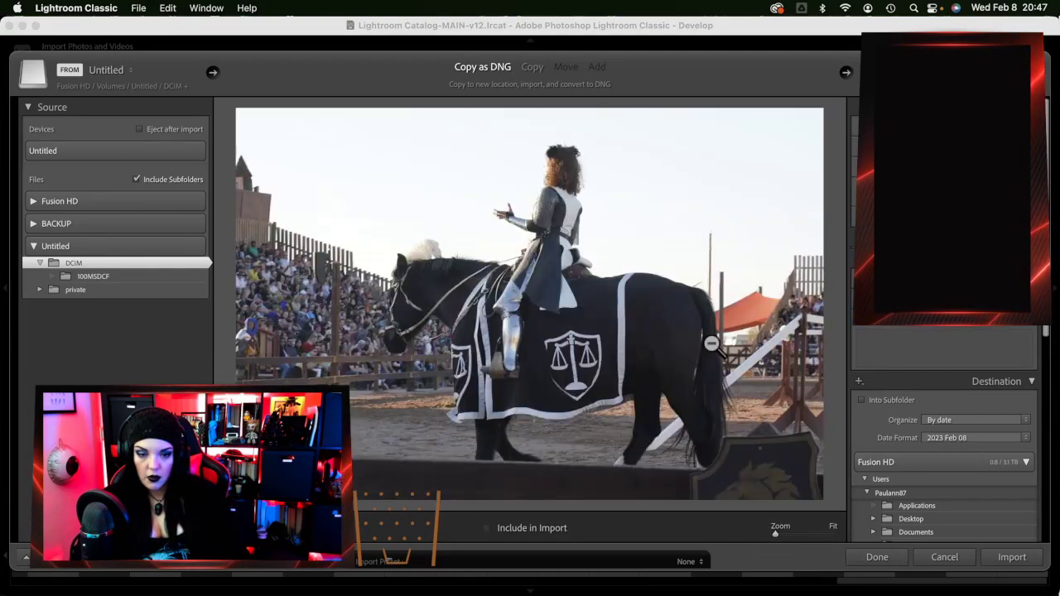
pyautogui.press('Right')
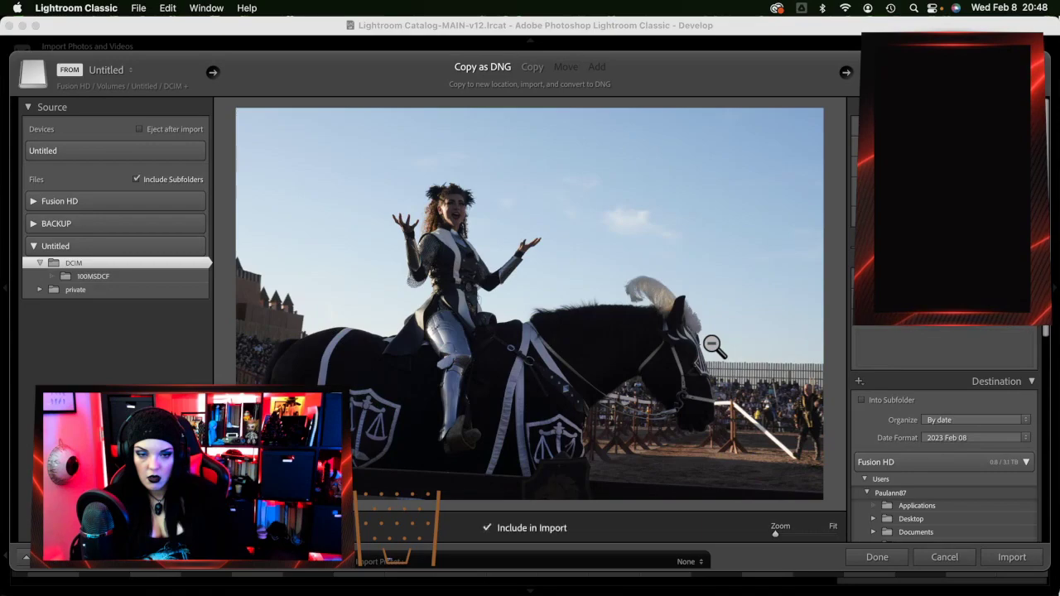
pyautogui.press('Right')
pyautogui.press('Right')
pyautogui.press('Right')
pyautogui.press('Right')
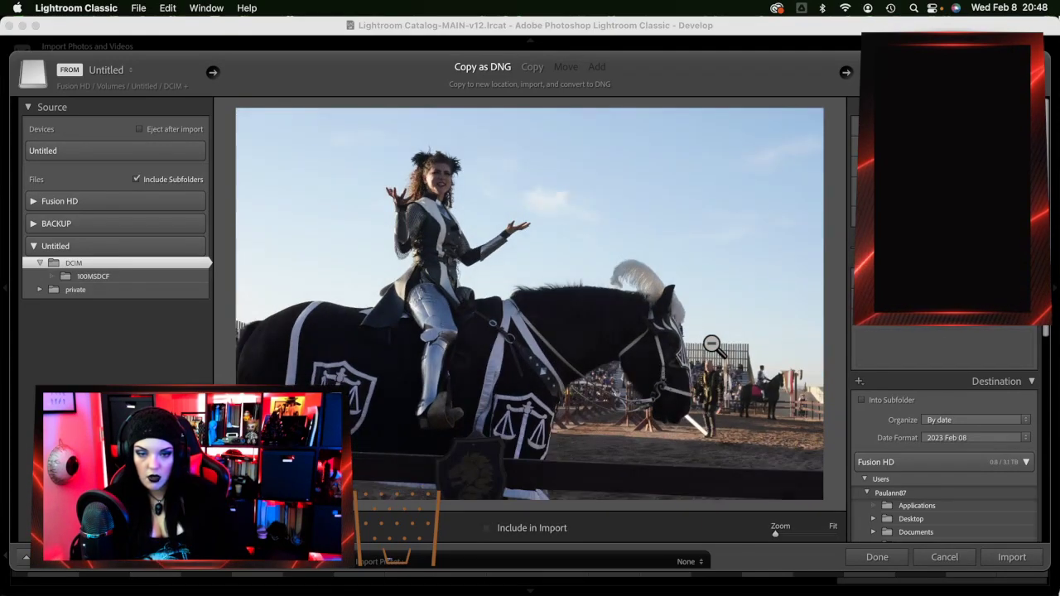
pyautogui.press('Right')
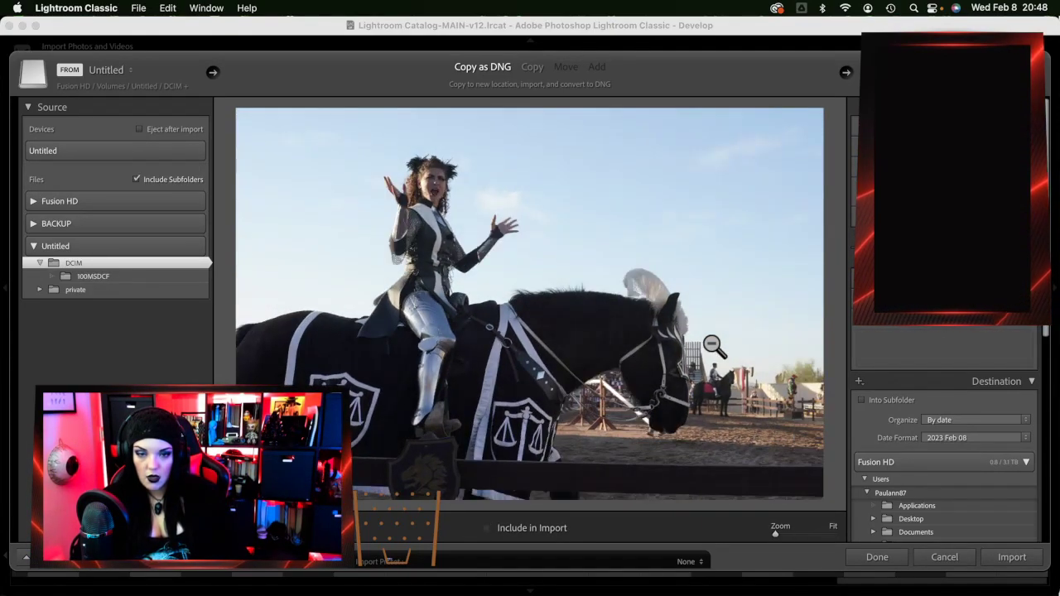
pyautogui.press('Right')
pyautogui.press('Right')
pyautogui.press('Right')
pyautogui.press('Right')
pyautogui.press('Right')
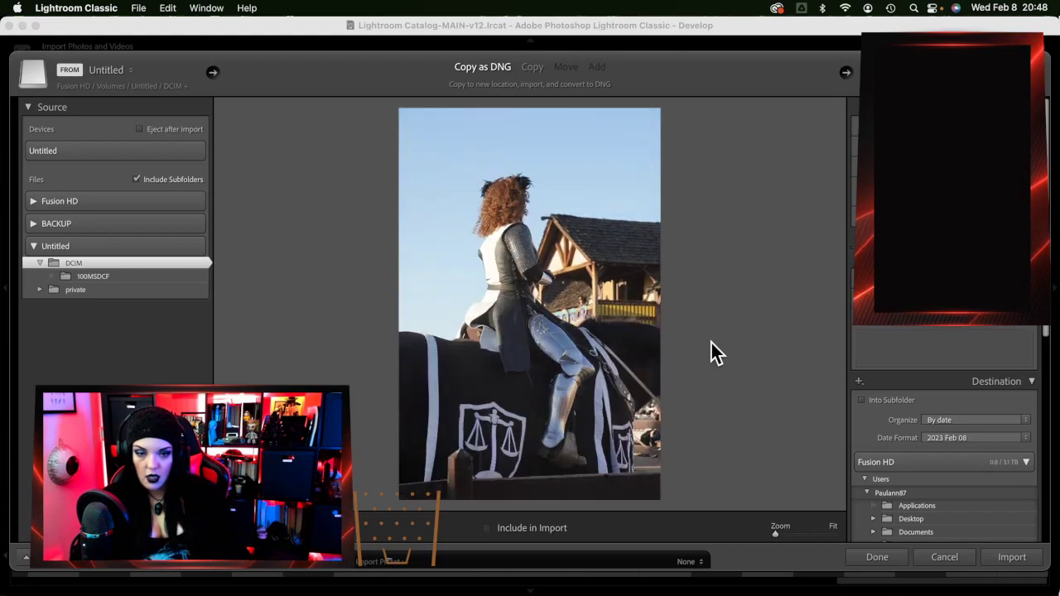
pyautogui.press('Right')
pyautogui.press('Right')
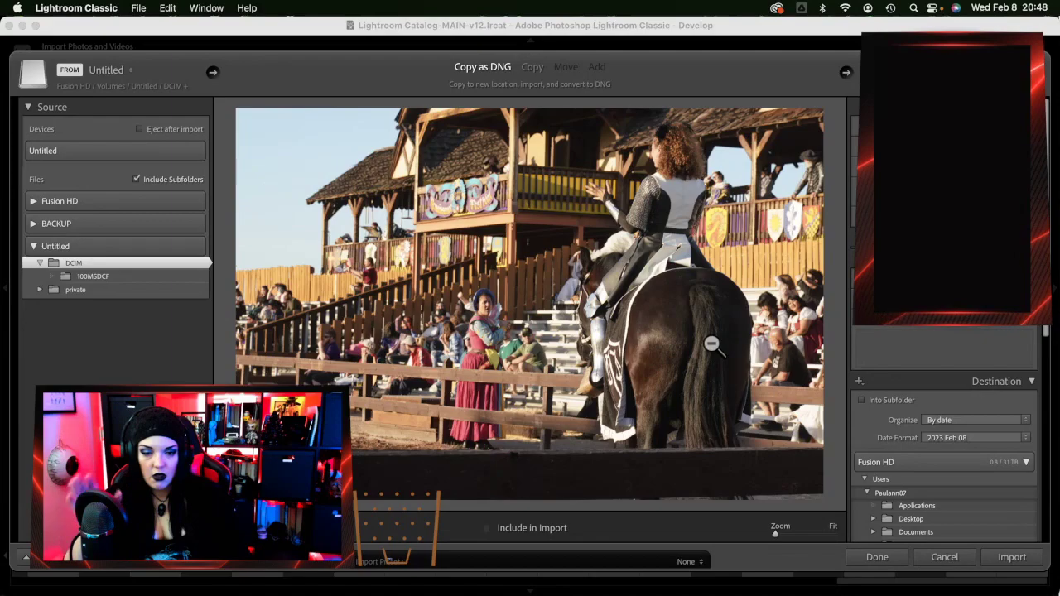
pyautogui.press('Right')
pyautogui.press('Right')
pyautogui.press('Right')
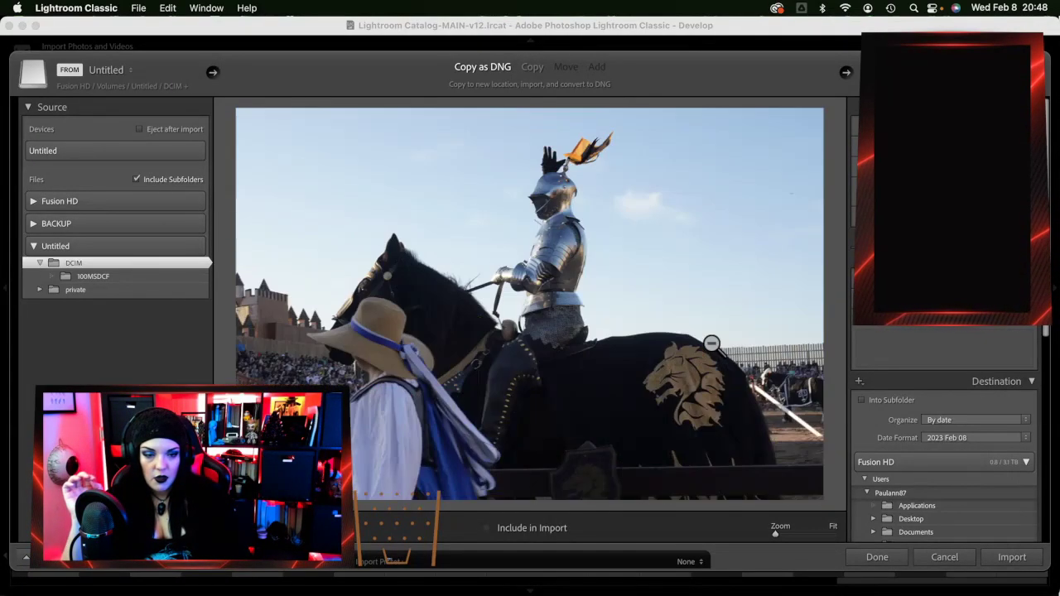
# Step through the charging-knight frames and mark one jousting frame for import
pyautogui.press('Right')
pyautogui.press('Right')
pyautogui.press('Right')
pyautogui.press('Right')
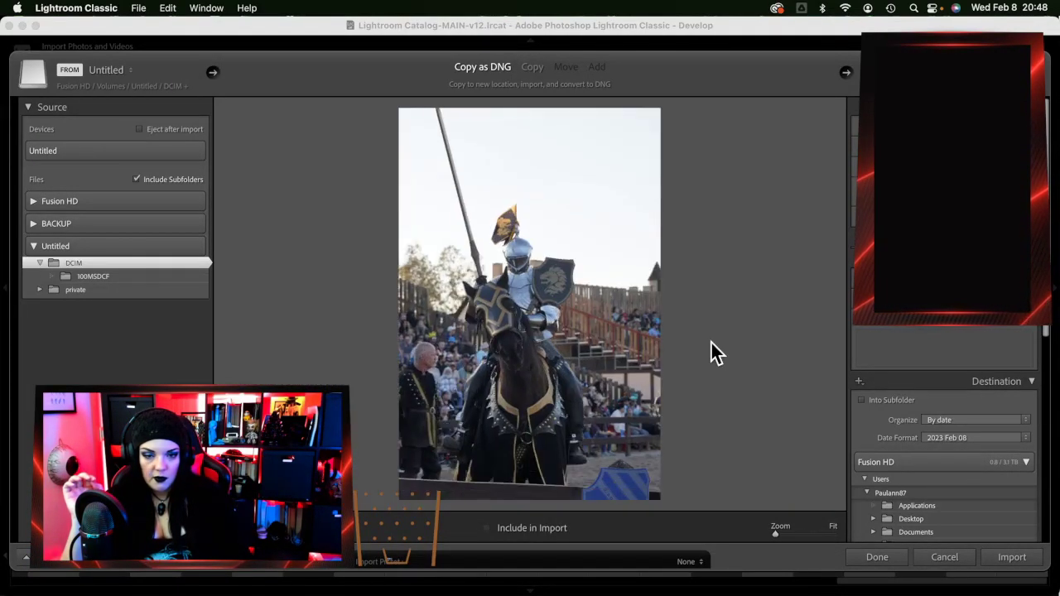
pyautogui.press('Right')
pyautogui.press('Right')
pyautogui.press('Right')
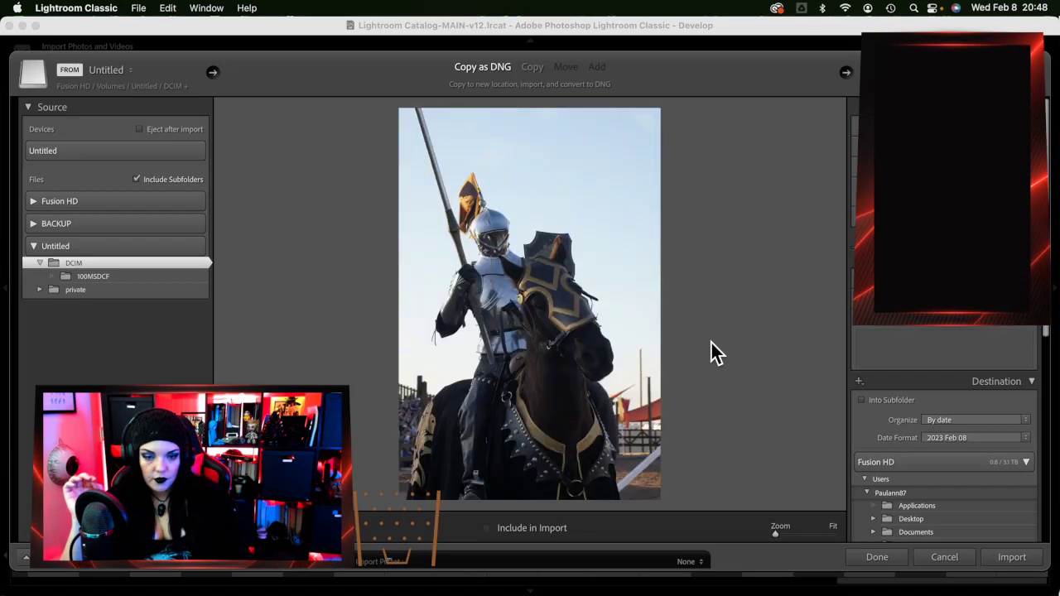
pyautogui.press('Right')
pyautogui.press('Right')
pyautogui.press('Right')
pyautogui.press('Right')
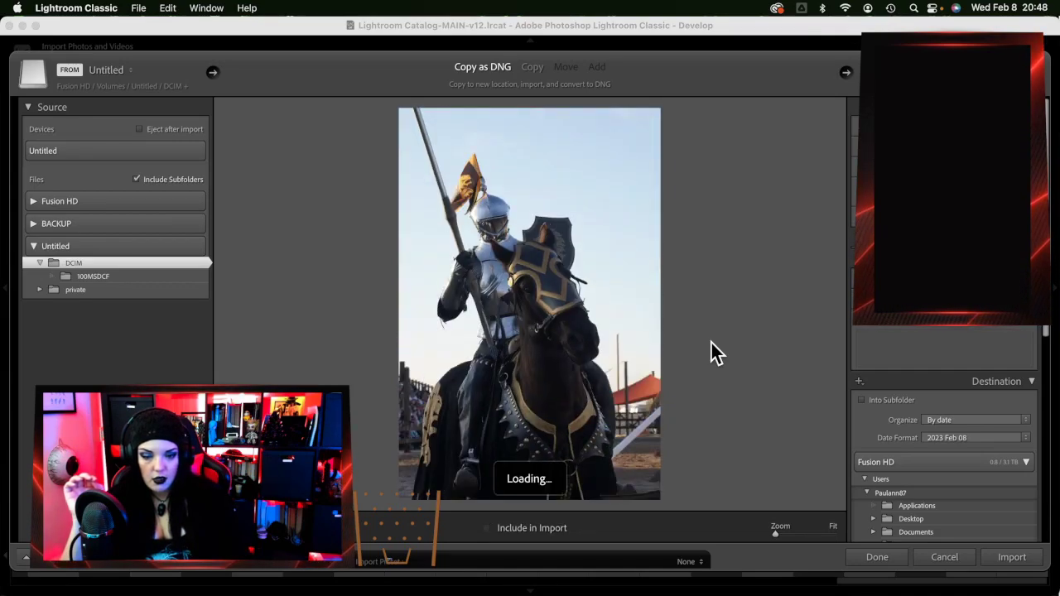
pyautogui.press('Right')
pyautogui.press('Right')
pyautogui.press('Right')
pyautogui.press('Right')
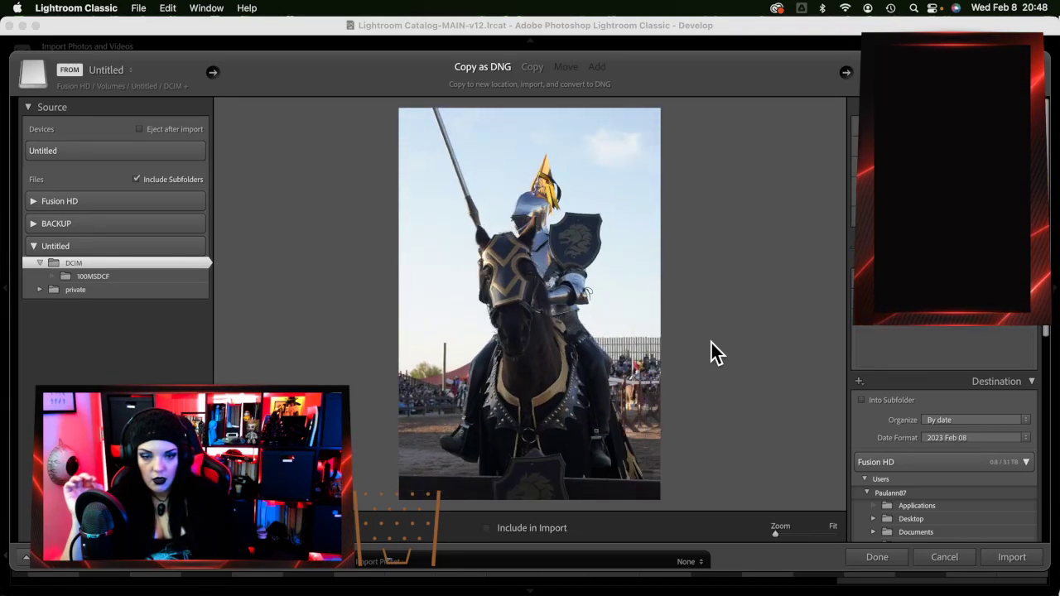
pyautogui.press('Right')
pyautogui.press('Right')
pyautogui.press('Right')
pyautogui.press('Right')
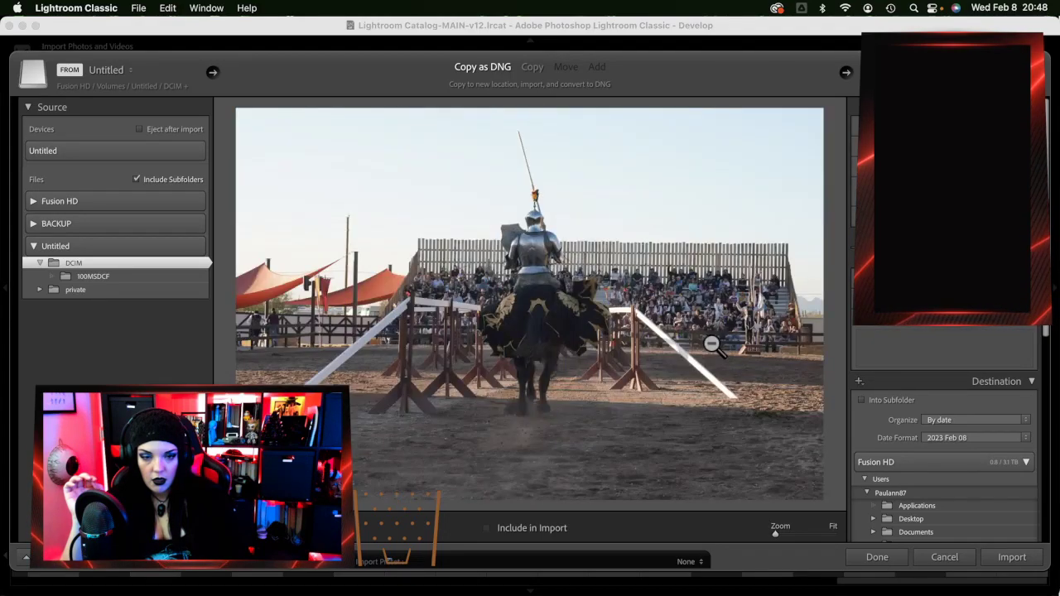
pyautogui.press('Right')
pyautogui.press('Right')
pyautogui.press('Right')
pyautogui.press('Right')
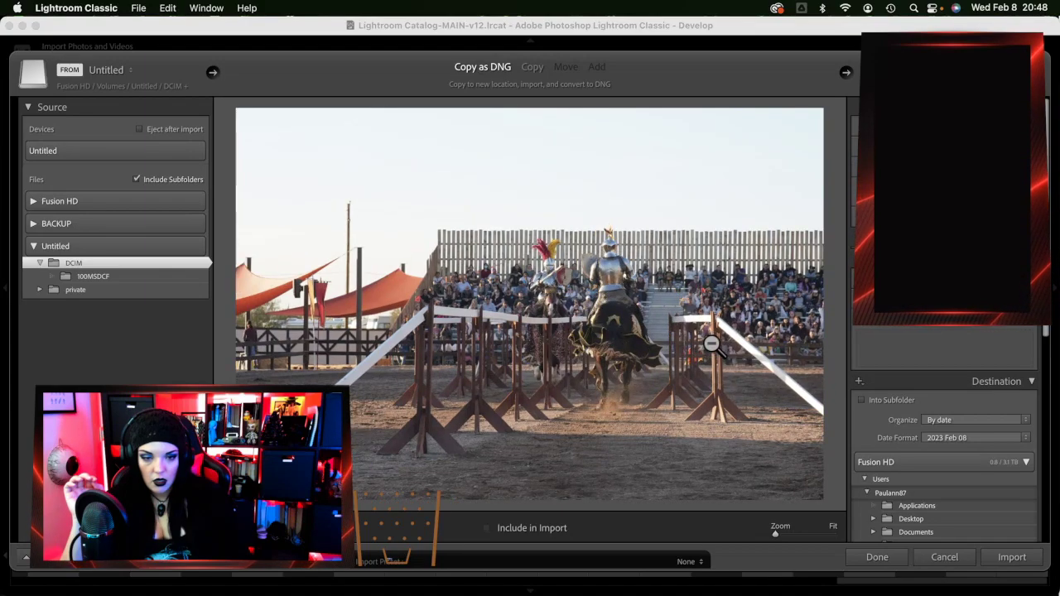
pyautogui.press('Right')
pyautogui.press('Right')
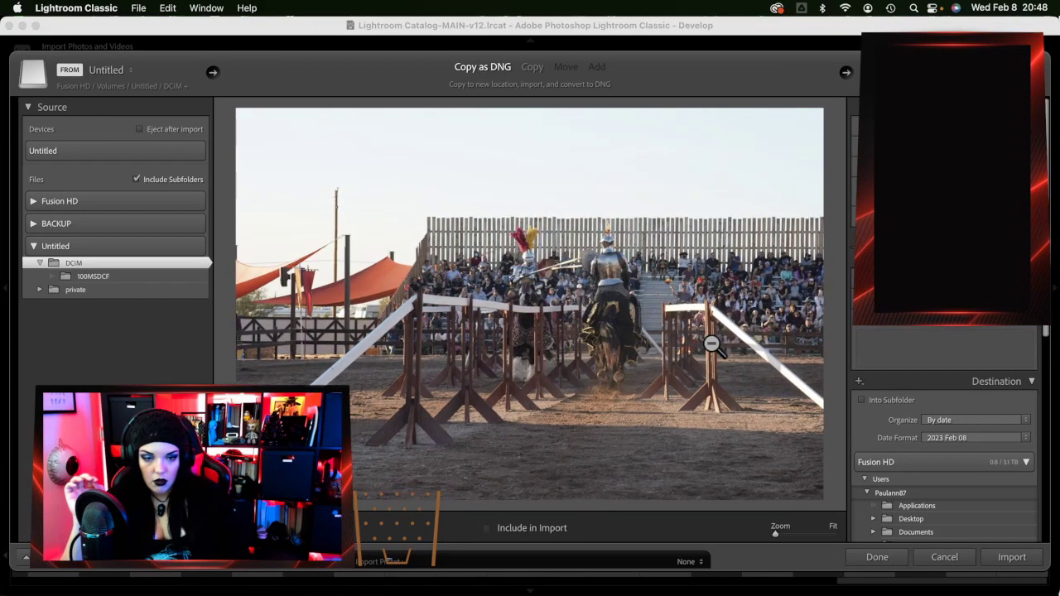
pyautogui.press('Right')
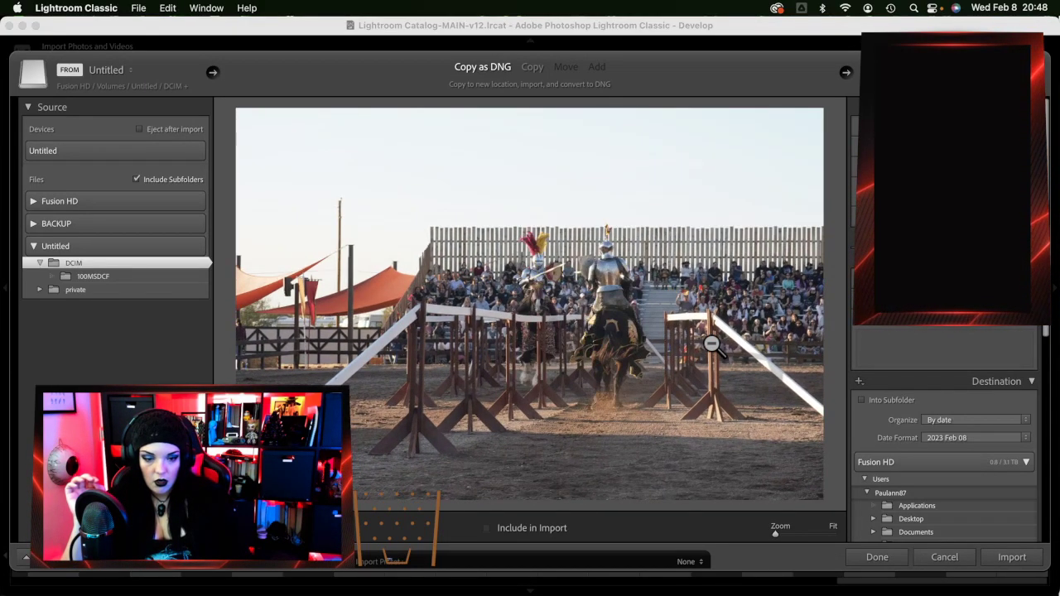
pyautogui.press('Right')
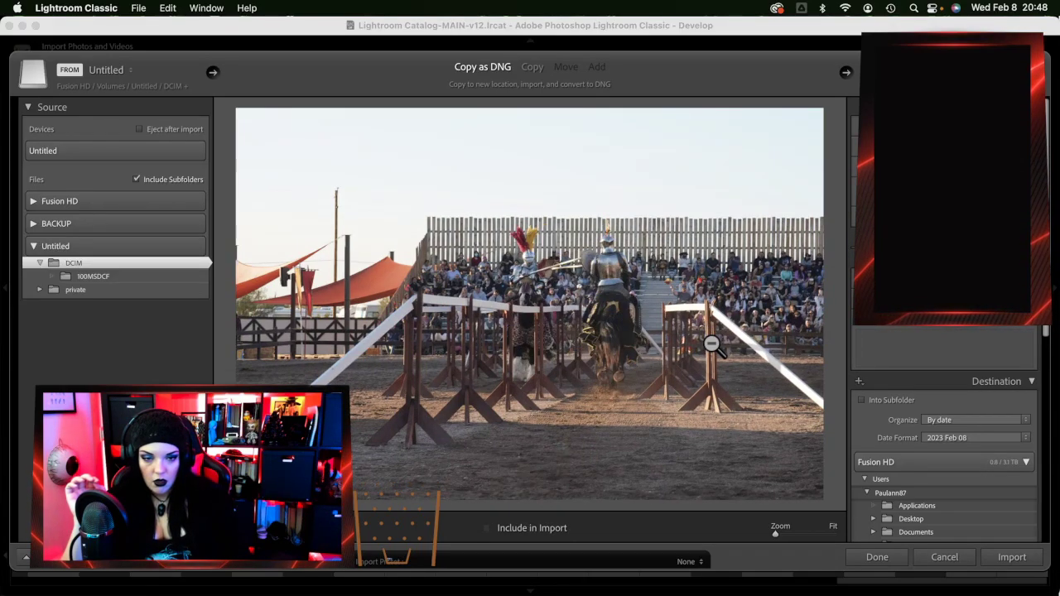
pyautogui.press('Right')
pyautogui.press('p')
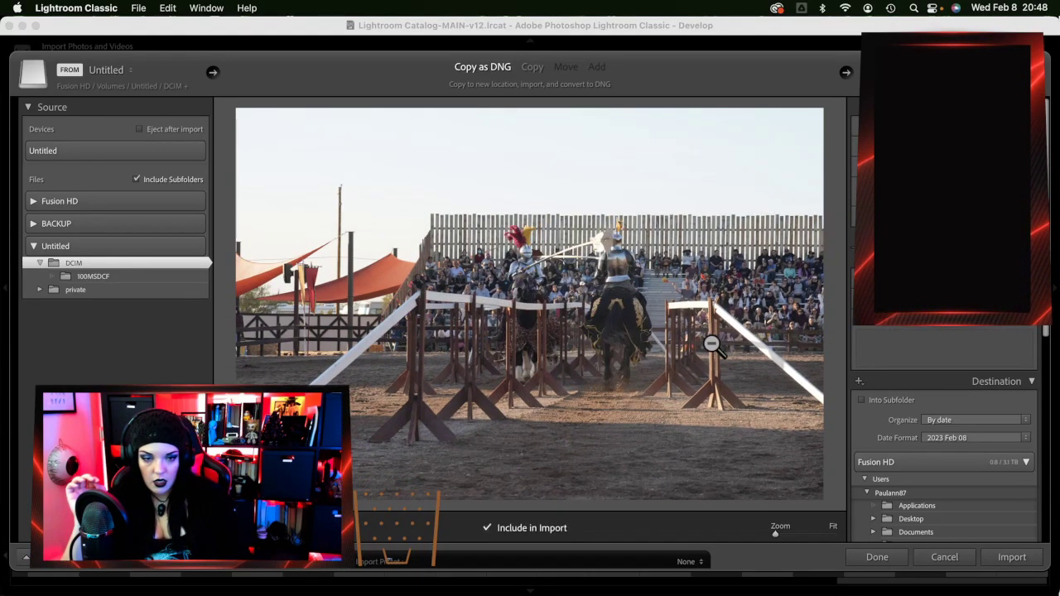
# Advance through the remaining seven frames of the joust burst
pyautogui.press('Right')
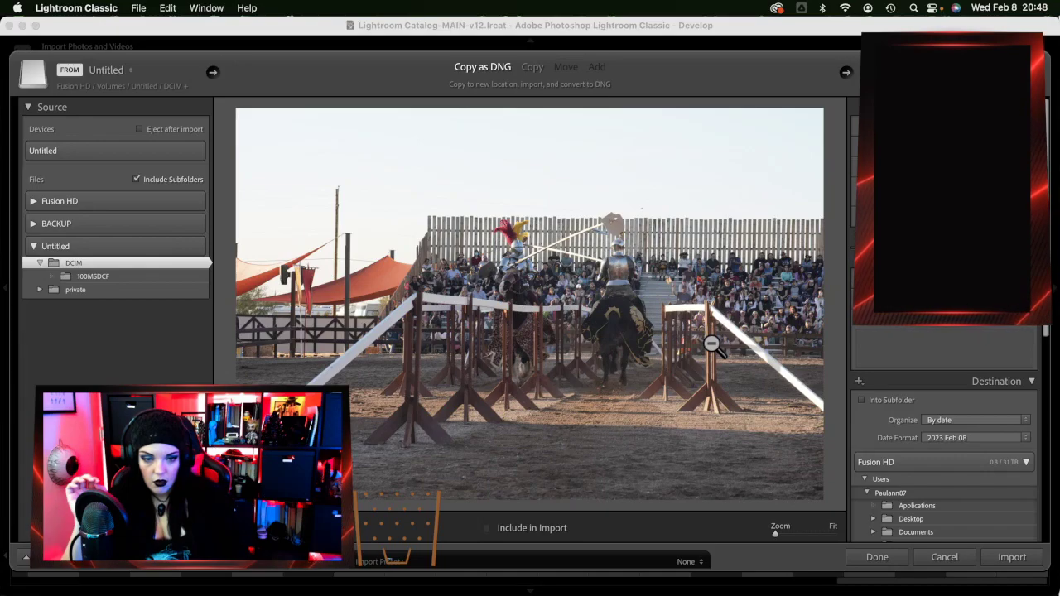
pyautogui.press('Right')
pyautogui.press('Right')
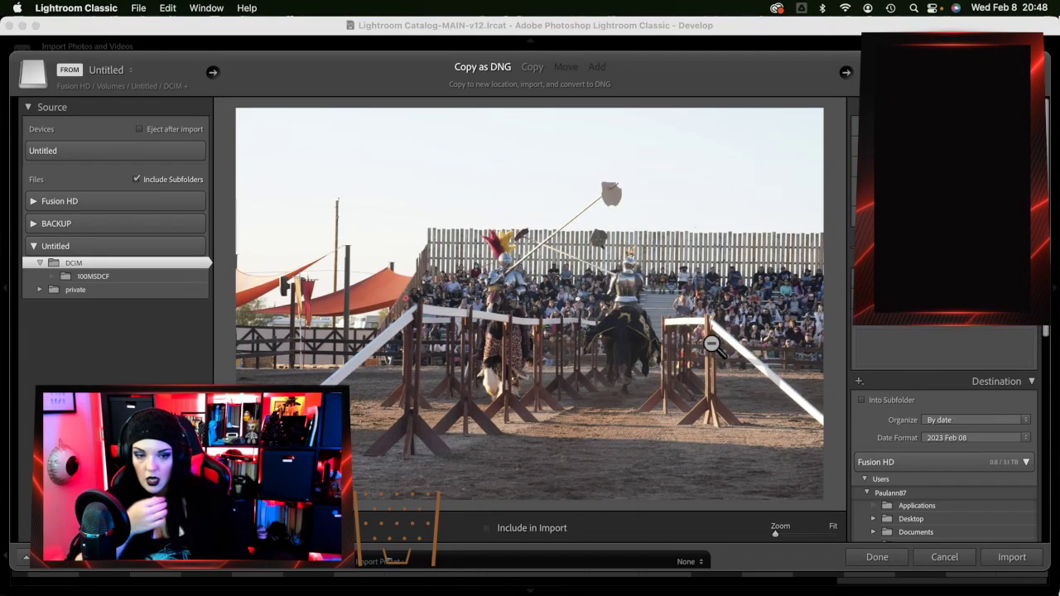
pyautogui.press('Right')
pyautogui.press('Right')
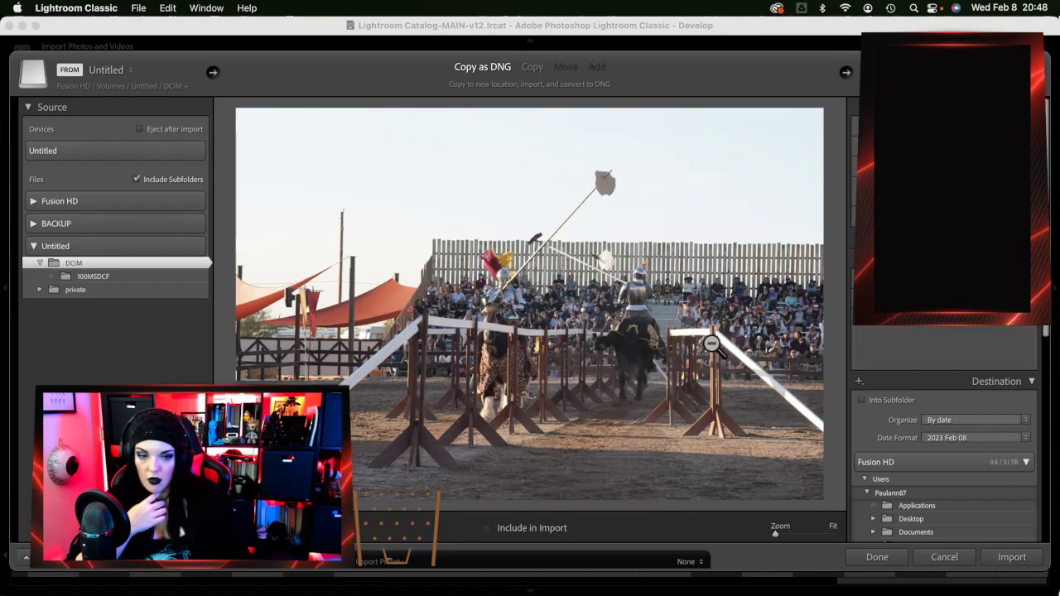
pyautogui.press('Right')
pyautogui.press('Right')
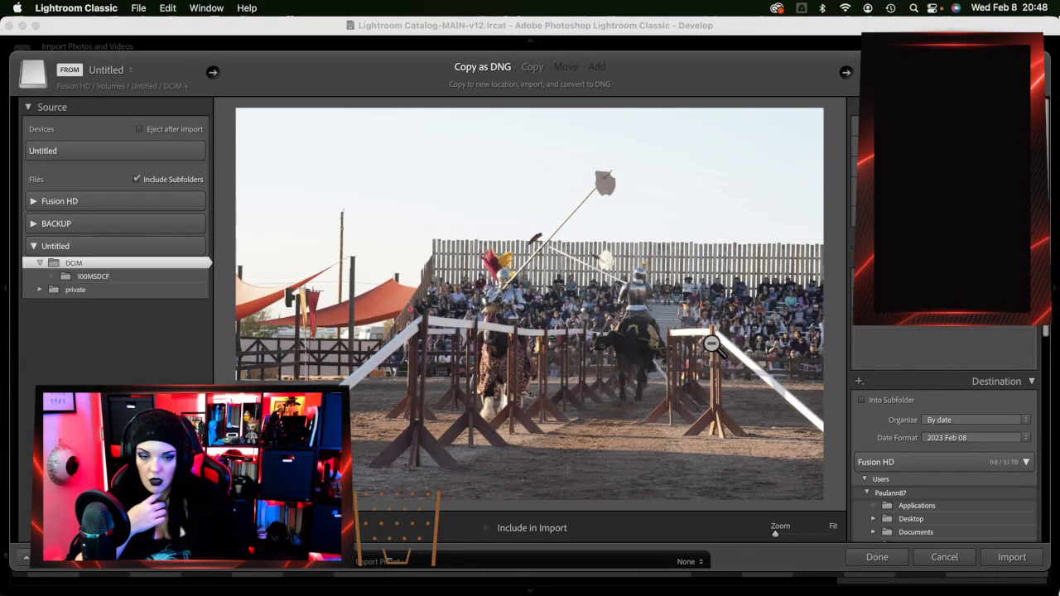
pyautogui.press('Right')
pyautogui.press('Right')
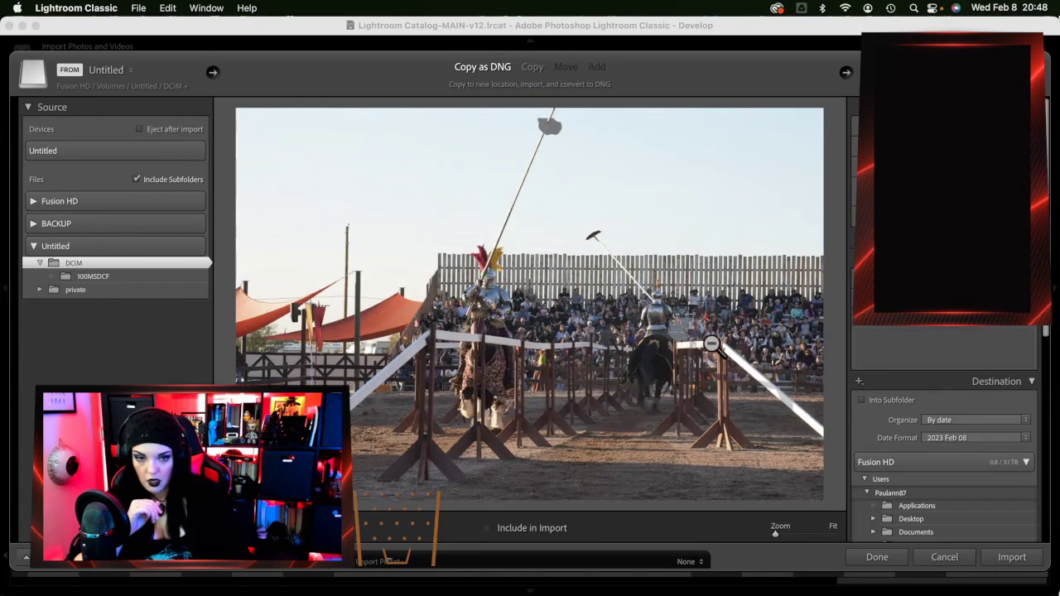
pyautogui.press('Right')
pyautogui.press('Right')
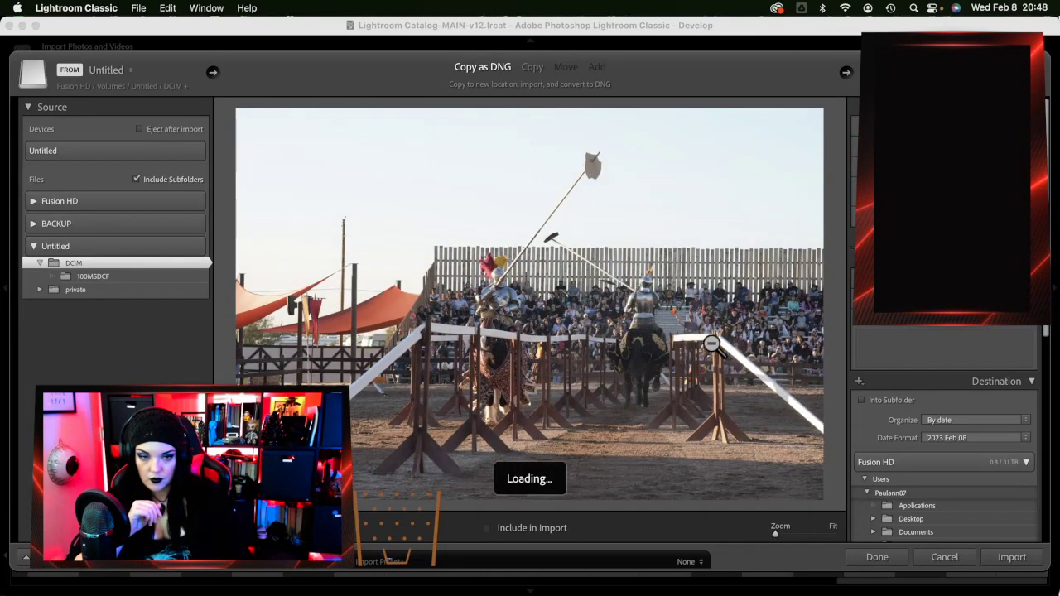
pyautogui.press('Right')
pyautogui.press('Right')
pyautogui.press('Right')
pyautogui.press('Right')
pyautogui.press('Right')
pyautogui.press('Right')
pyautogui.press('Right')
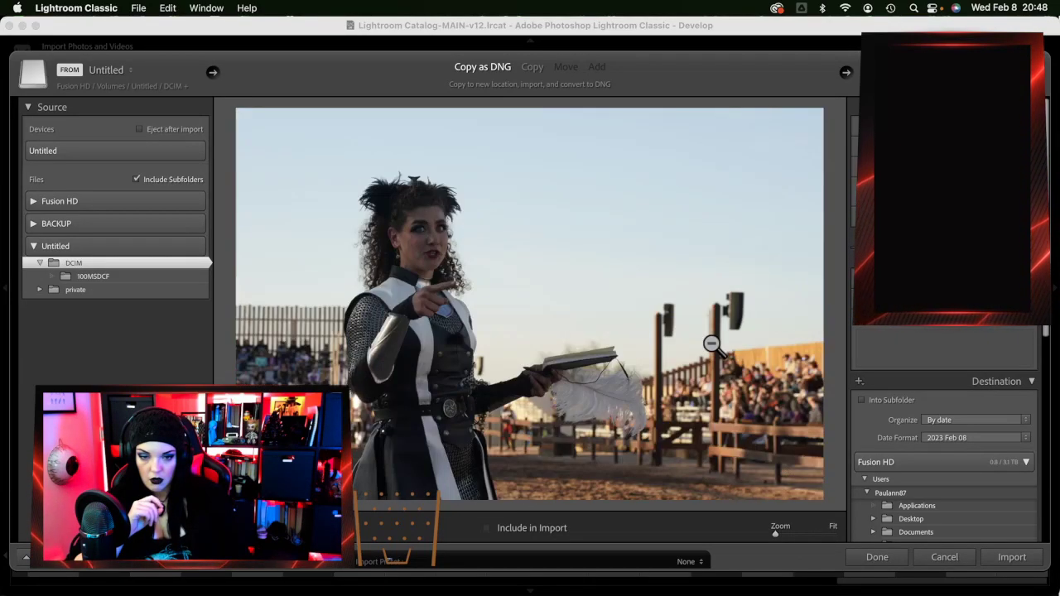
# Advance past the woman-with-book frames to the mounted knight holding his lance upright
pyautogui.press('Right')
pyautogui.press('Right')
pyautogui.press('Right')
pyautogui.press('Right')
pyautogui.press('Right')
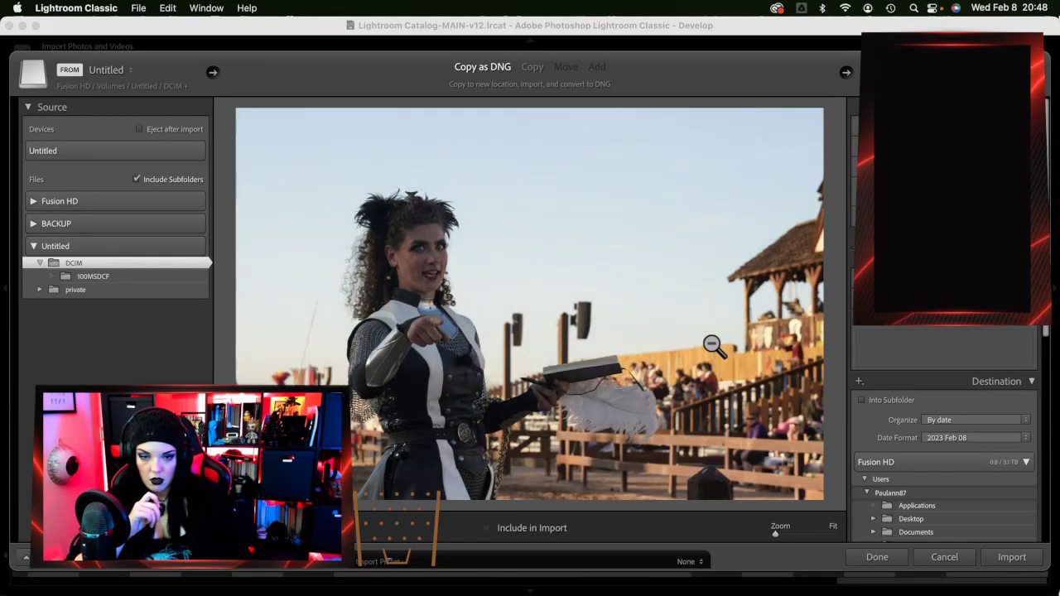
pyautogui.press('Right')
pyautogui.press('Right')
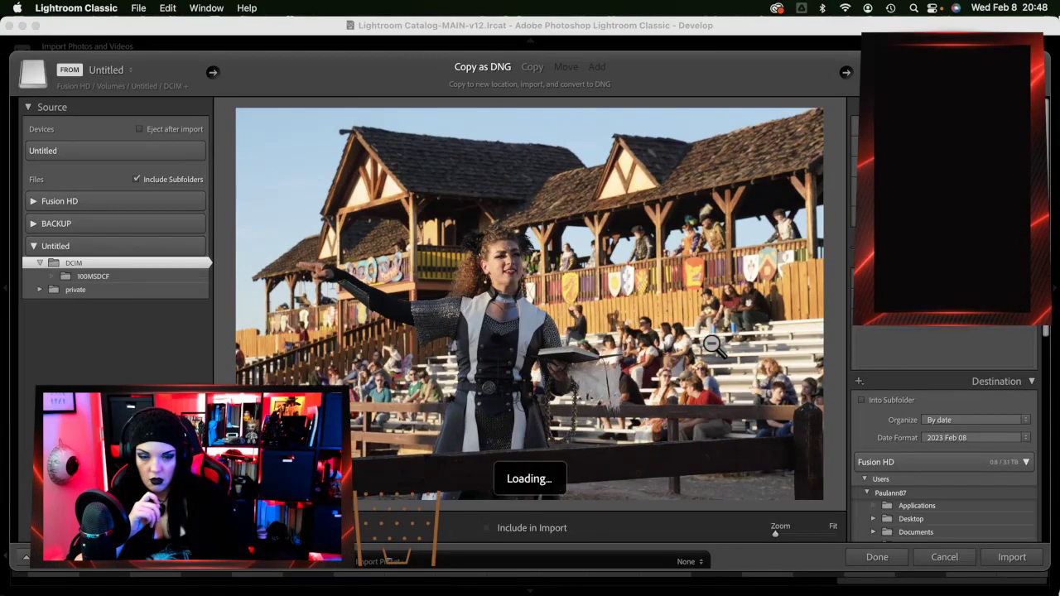
pyautogui.press('Right')
pyautogui.press('Right')
pyautogui.press('Right')
pyautogui.press('Right')
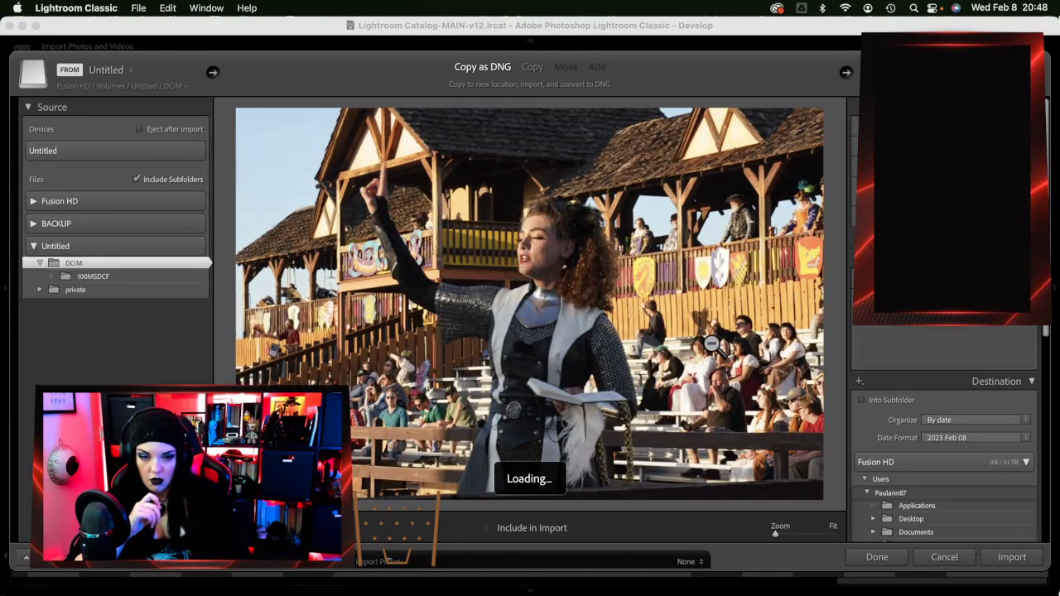
pyautogui.press('Right')
pyautogui.press('Right')
pyautogui.press('Right')
pyautogui.press('Right')
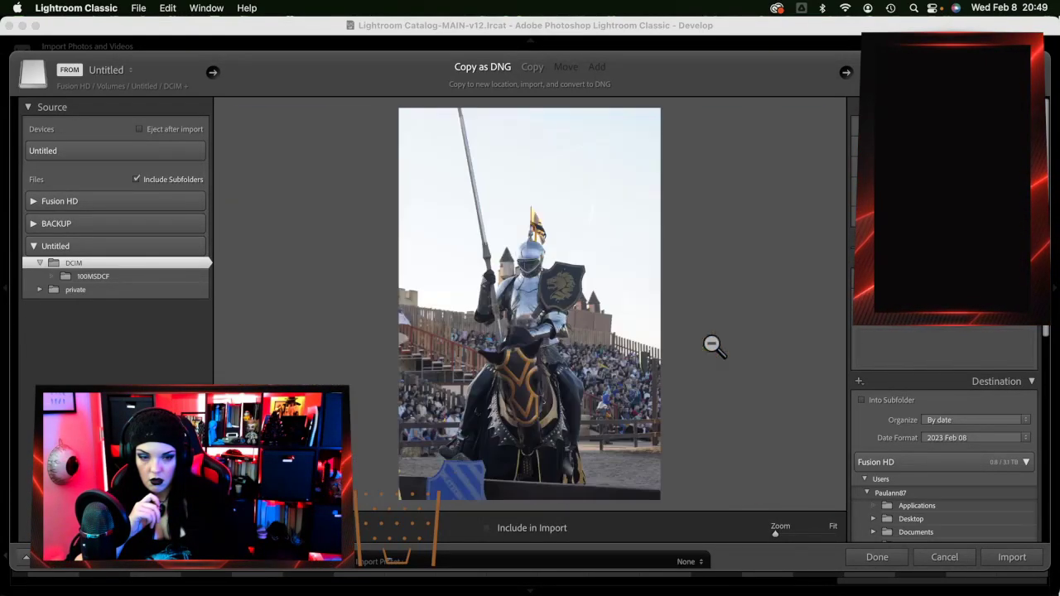
# Step through the mounted knight shots and the first wide jousting frames in the import loupe
pyautogui.press('Left')
pyautogui.press('Right')
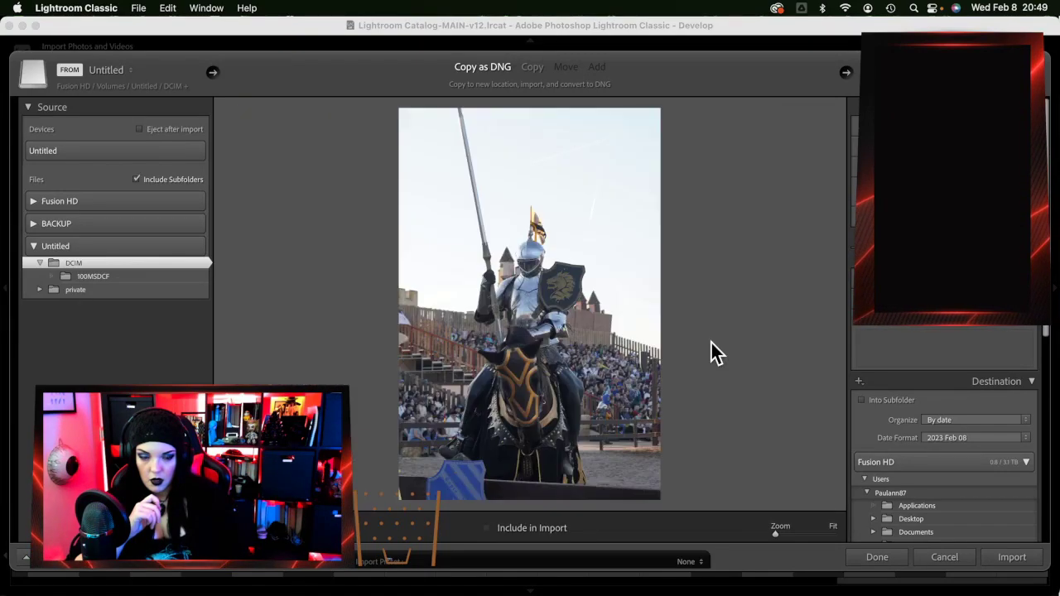
pyautogui.press('Right')
pyautogui.press('Right')
pyautogui.press('Right')
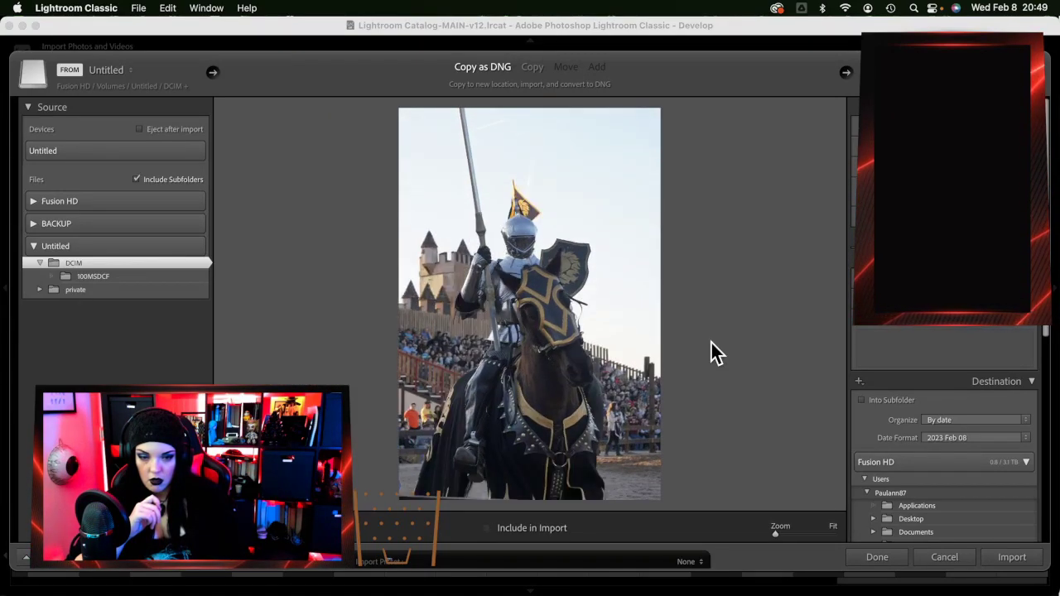
pyautogui.press('Right')
pyautogui.press('Right')
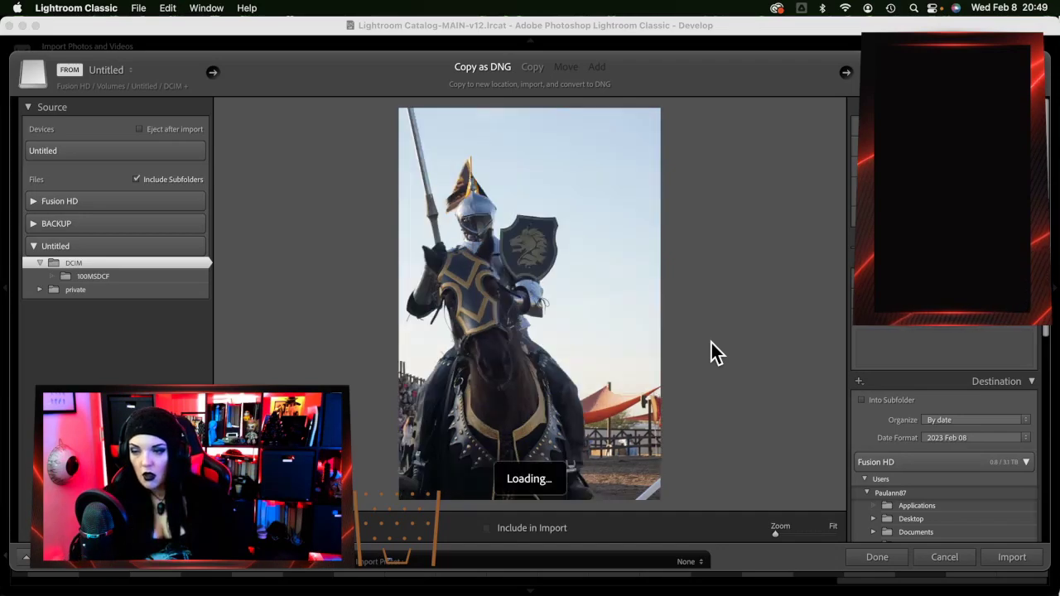
pyautogui.press('Right')
pyautogui.press('Right')
pyautogui.press('Right')
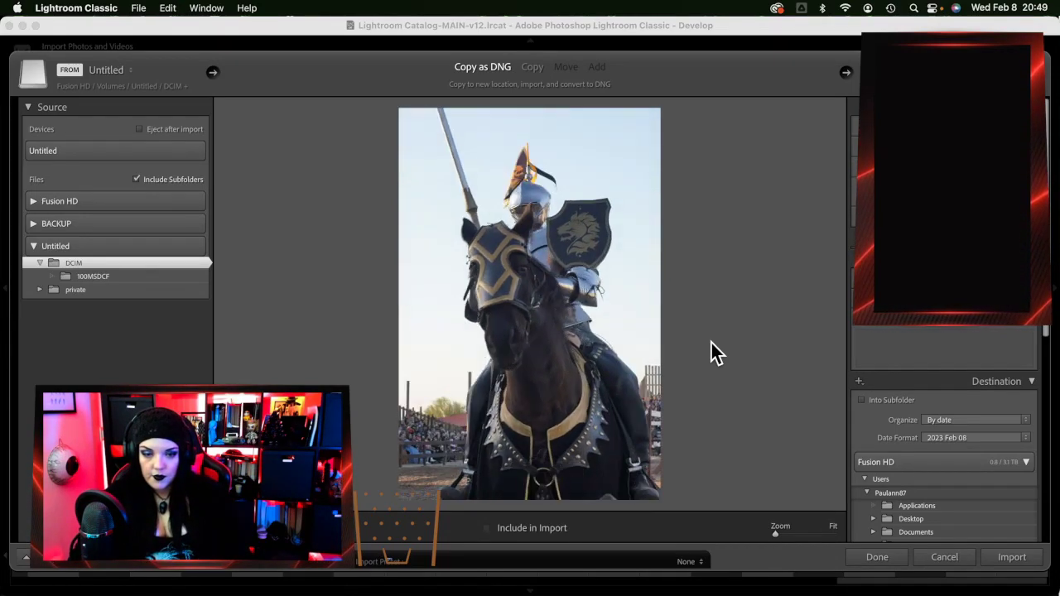
pyautogui.press('Right')
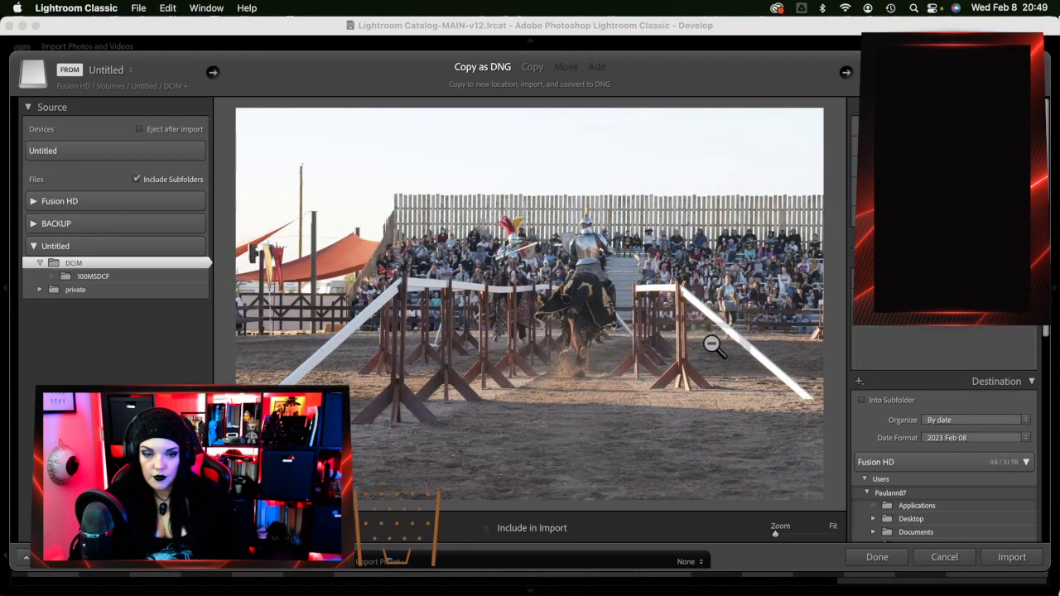
pyautogui.press('Right')
pyautogui.press('Right')
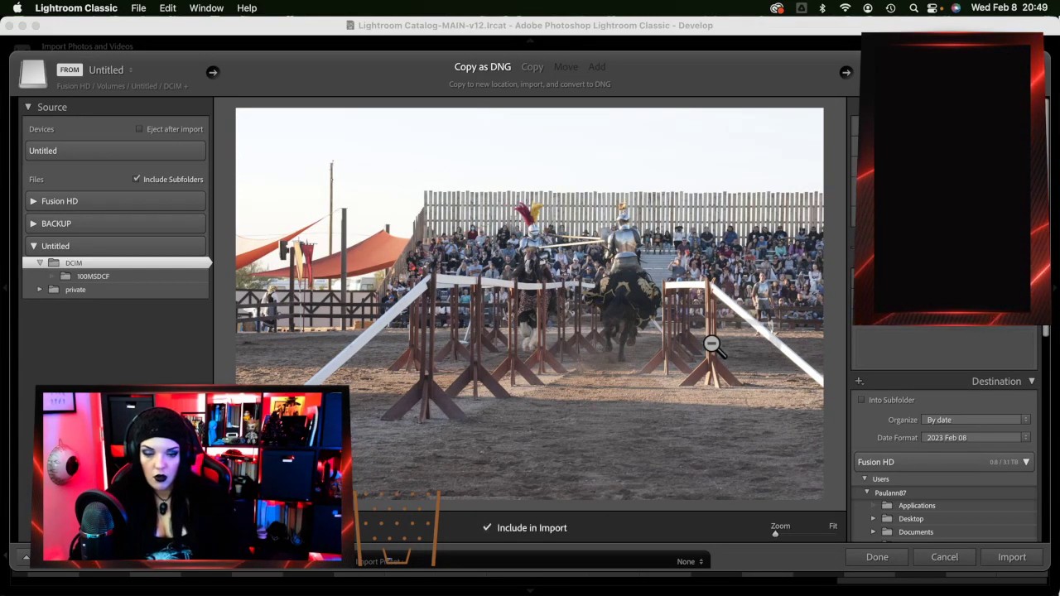
pyautogui.press('Right')
pyautogui.press('Right')
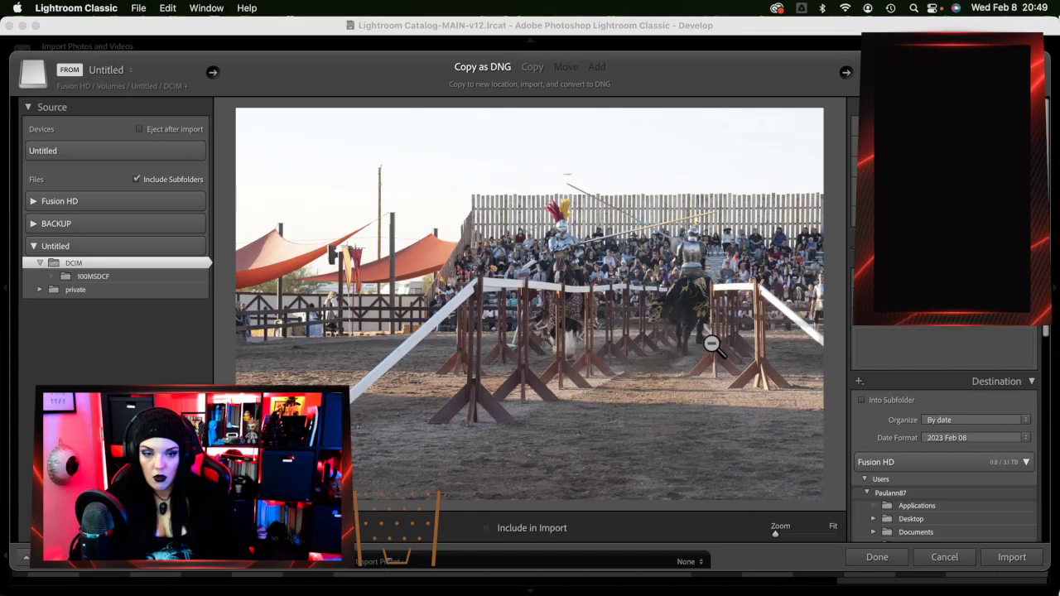
pyautogui.press('Right')
pyautogui.press('Right')
pyautogui.press('Right')
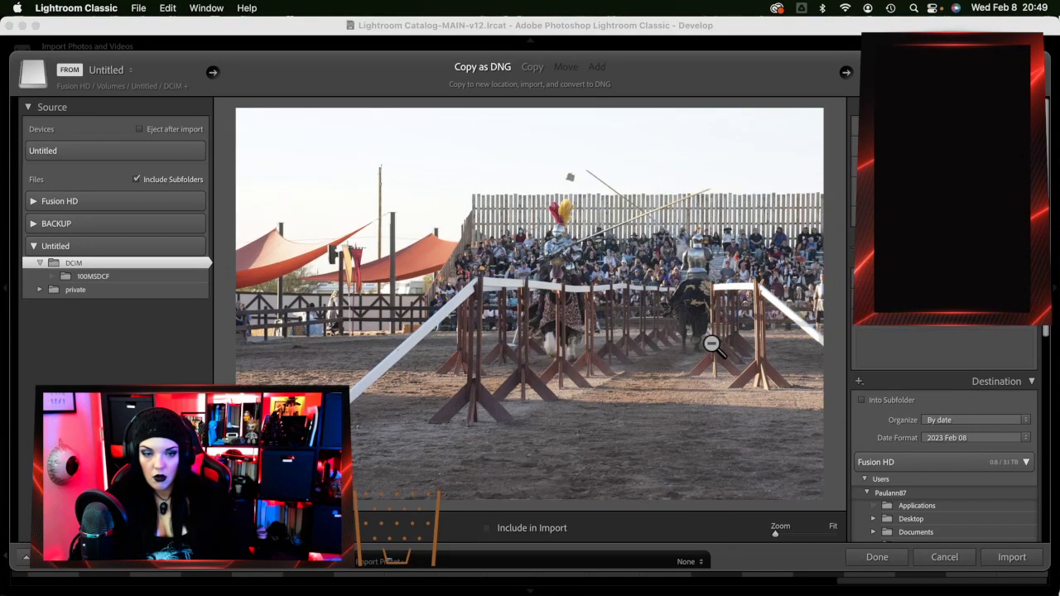
pyautogui.press('Right')
pyautogui.press('Right')
pyautogui.press('Right')
pyautogui.press('Right')
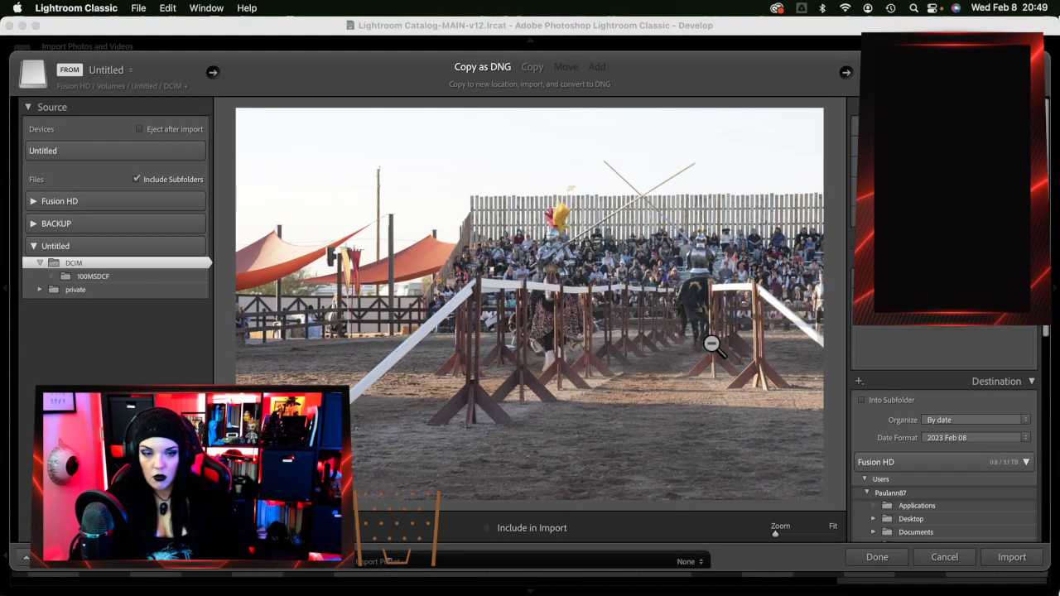
pyautogui.press('Right')
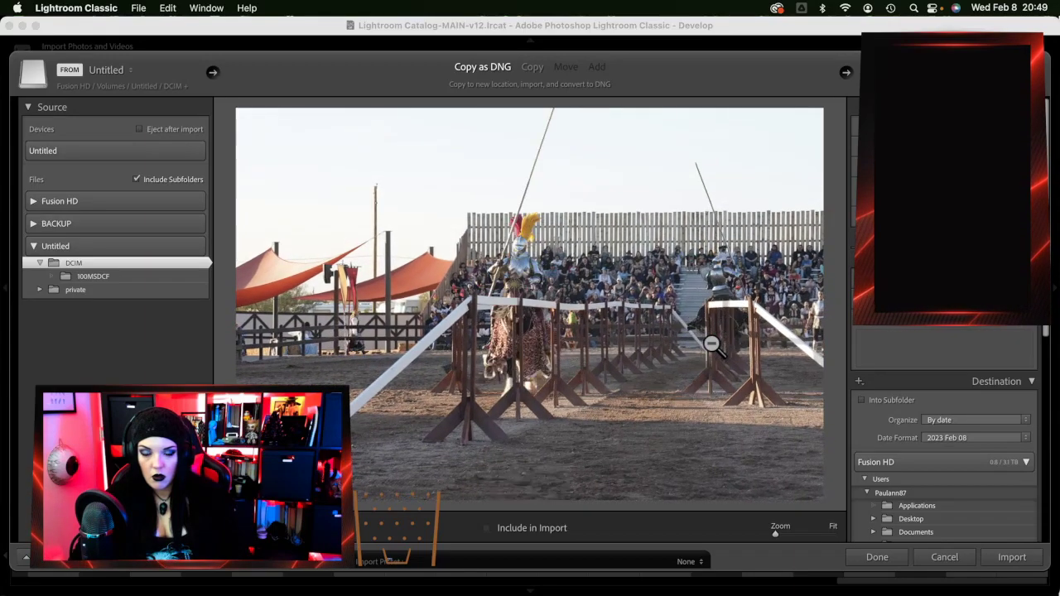
pyautogui.press('Right')
pyautogui.press('Right')
pyautogui.press('Right')
pyautogui.press('Right')
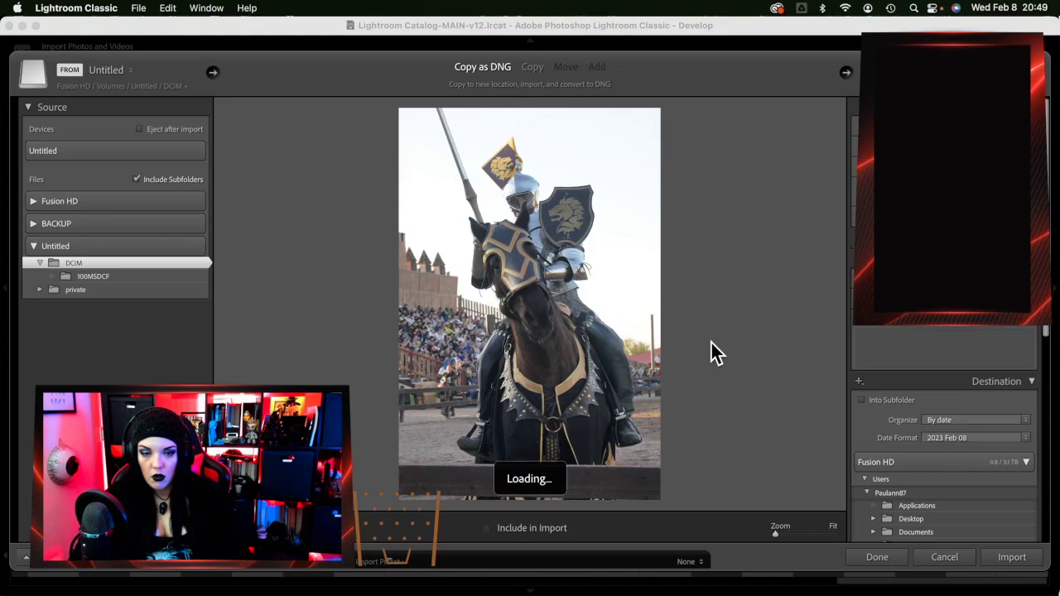
# Browse the approaching riders burst past the lance-break frame to the vertical knight photos
pyautogui.press('Right')
pyautogui.press('Right')
pyautogui.press('Right')
pyautogui.press('Right')
pyautogui.press('Right')
pyautogui.press('Right')
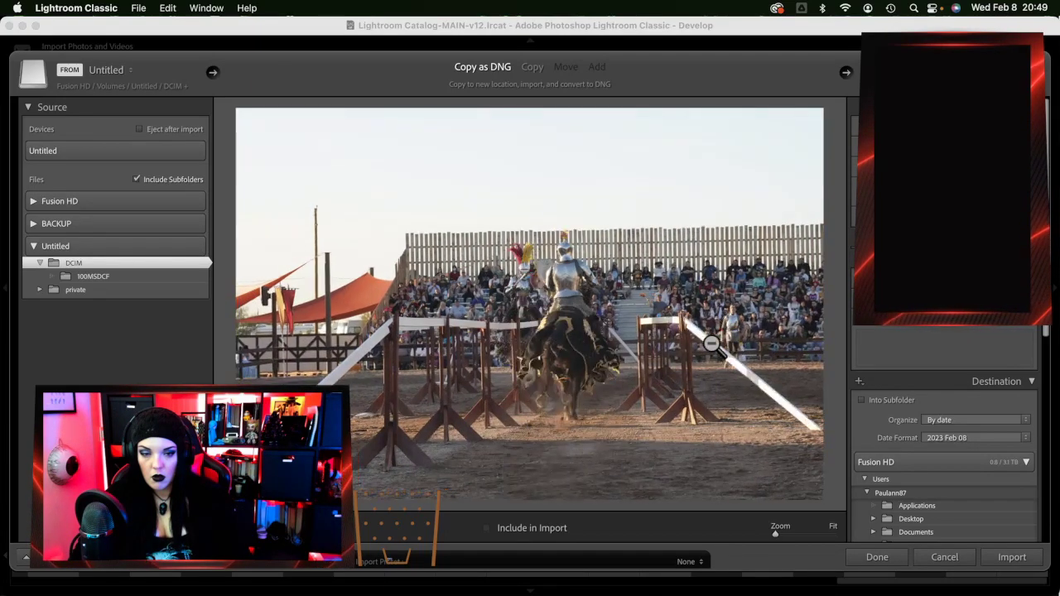
pyautogui.press('Right')
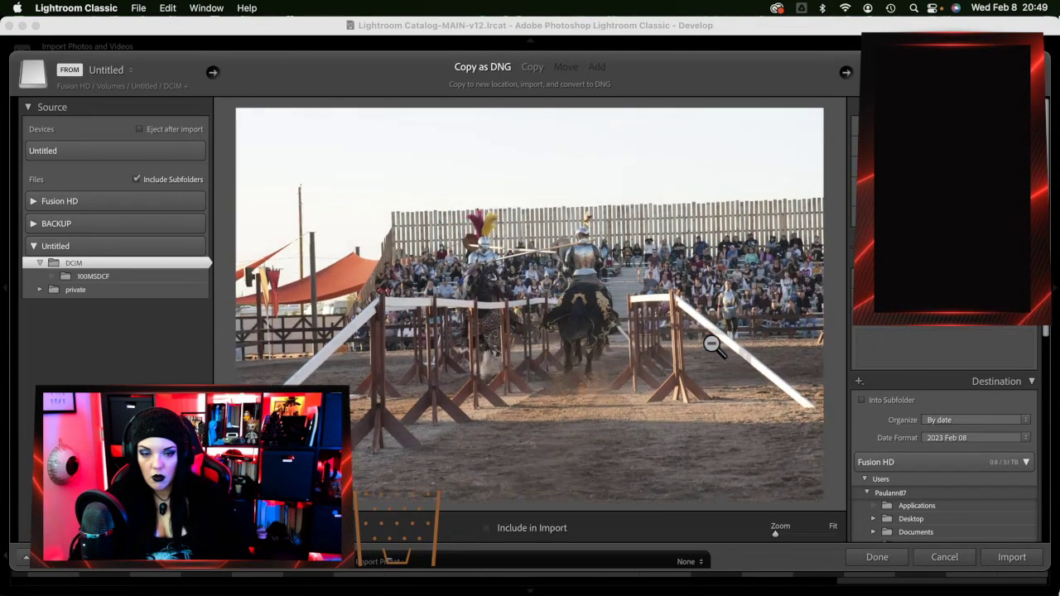
pyautogui.press('Right')
pyautogui.press('Right')
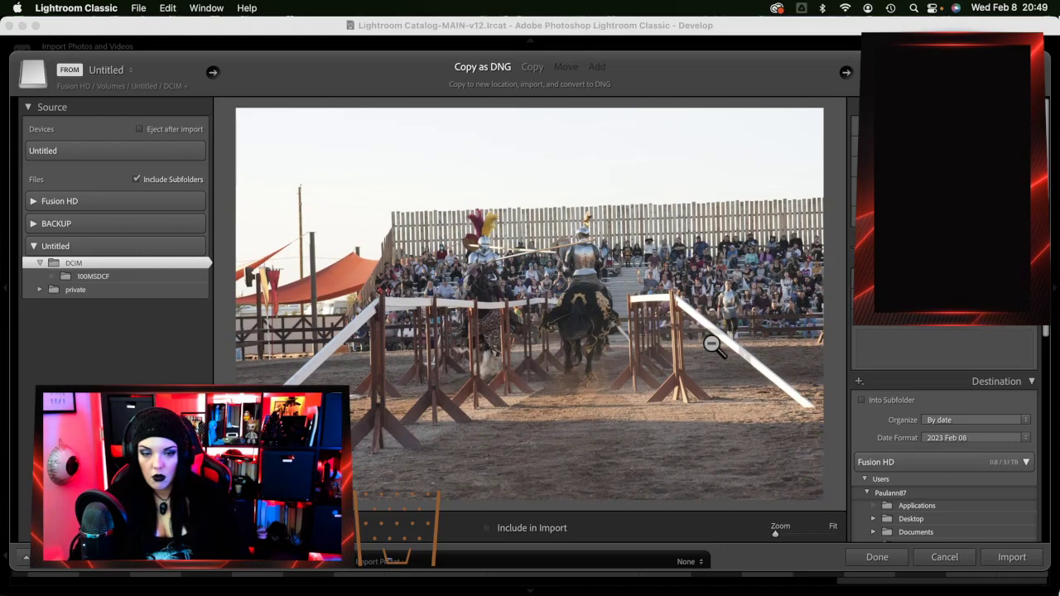
pyautogui.press('Right')
pyautogui.press('Right')
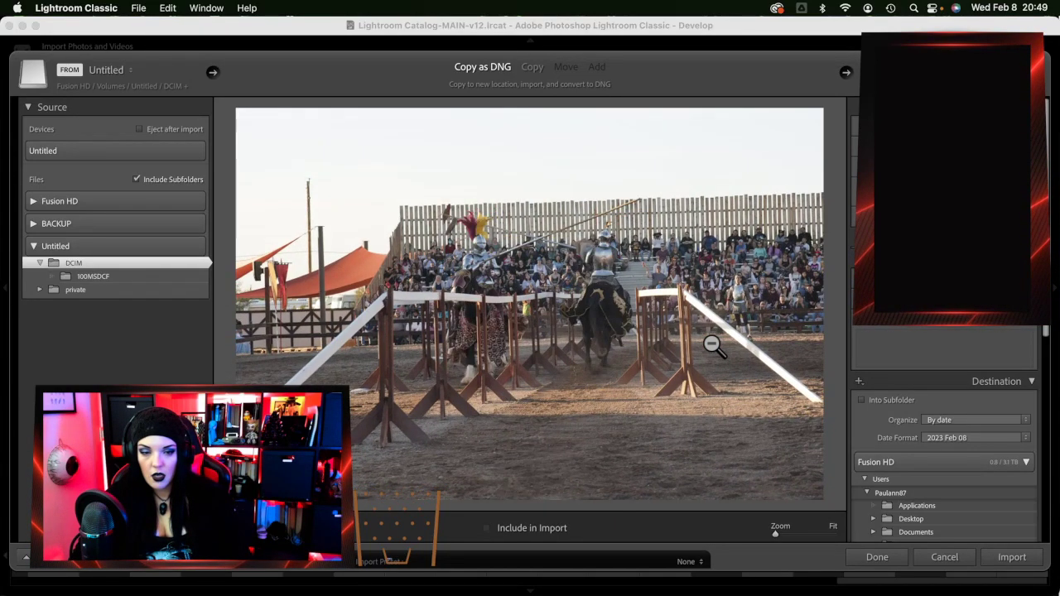
pyautogui.press('Right')
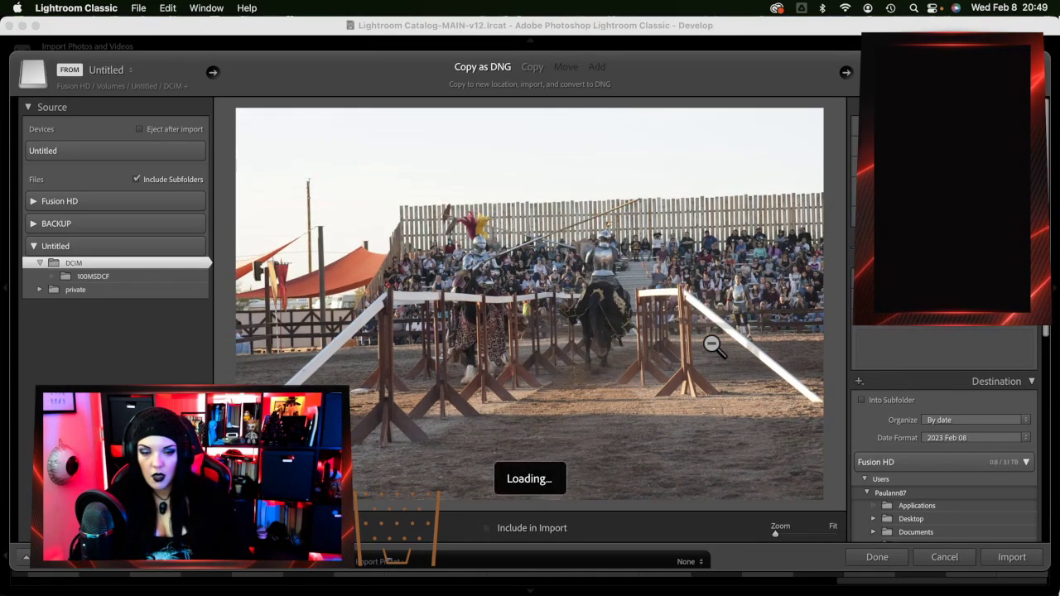
pyautogui.press('Right')
pyautogui.press('Right')
pyautogui.press('Right')
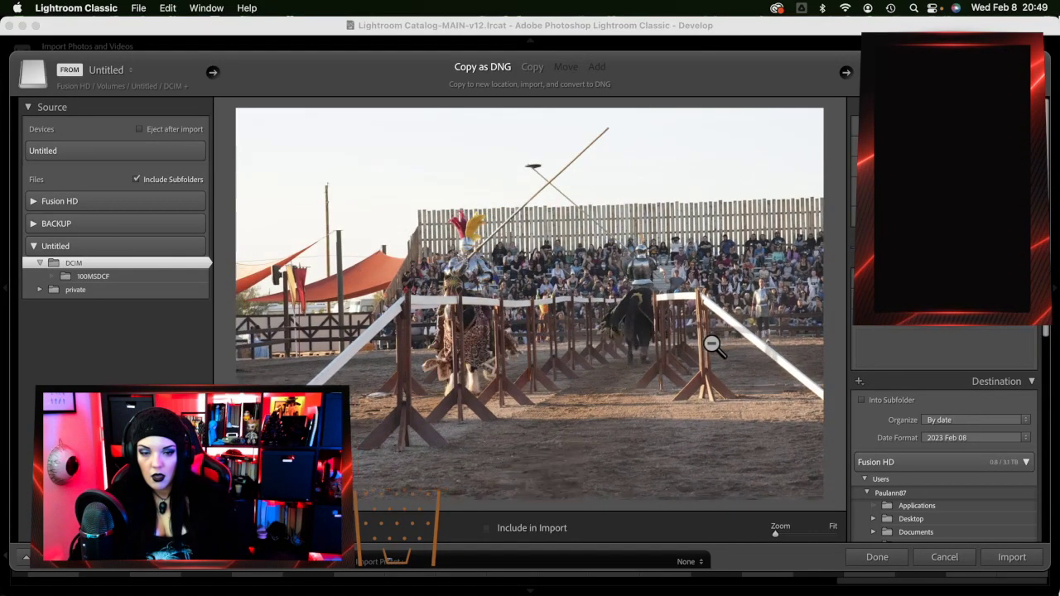
pyautogui.press('Right')
pyautogui.press('Right')
pyautogui.press('Right')
pyautogui.press('Right')
pyautogui.press('Right')
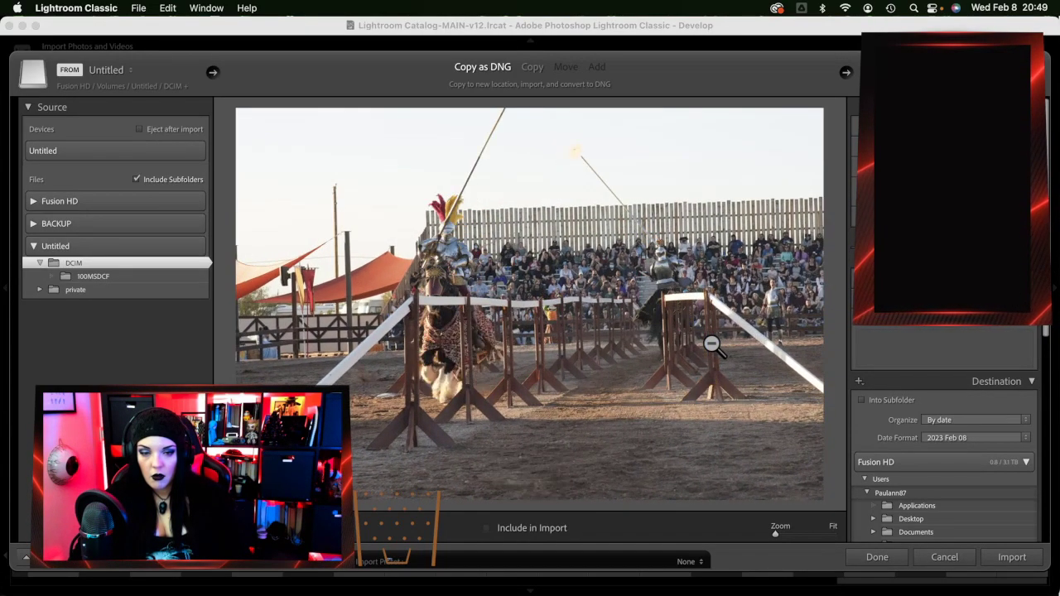
pyautogui.press('Right')
pyautogui.press('Right')
pyautogui.press('Right')
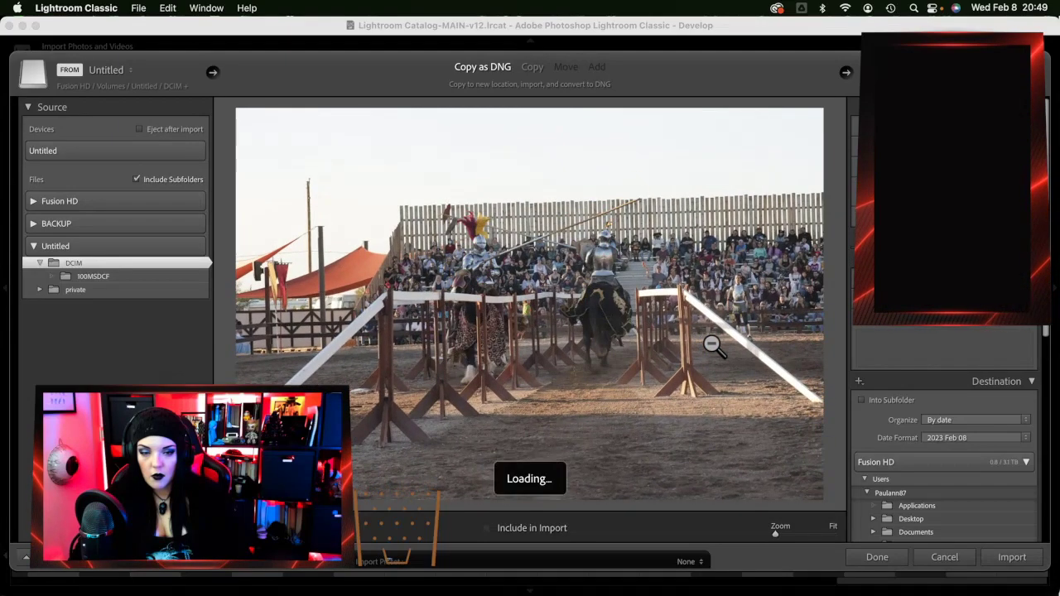
pyautogui.press('Right')
pyautogui.press('Right')
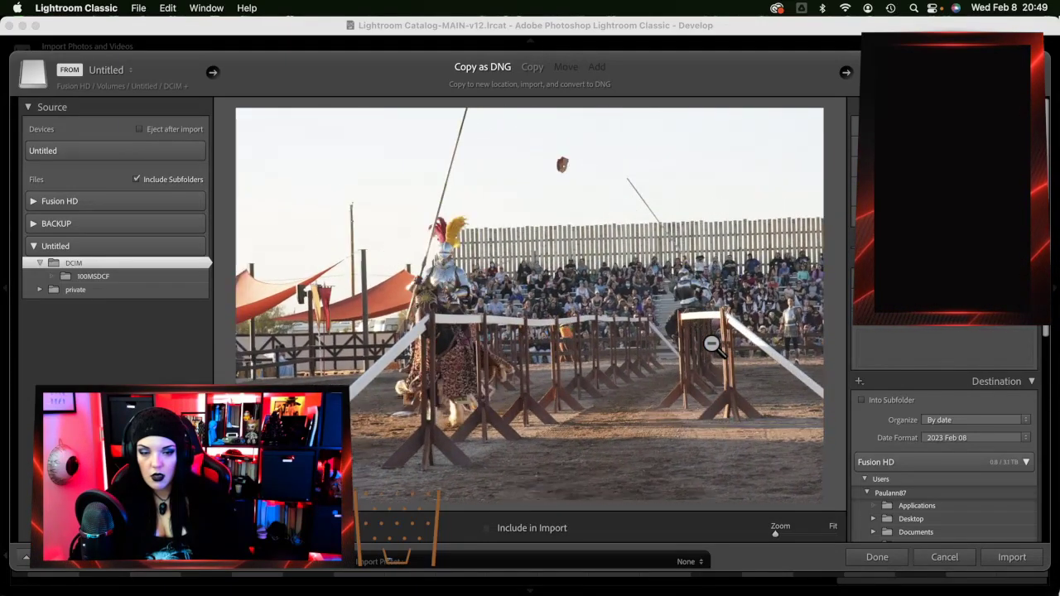
pyautogui.press('Right')
pyautogui.press('Right')
pyautogui.press('Left')
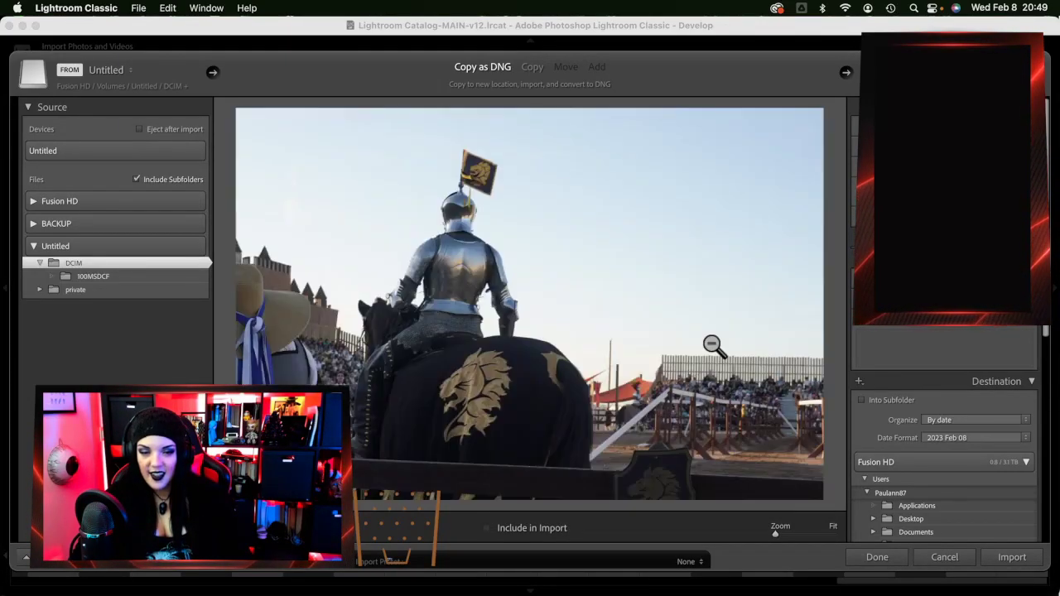
pyautogui.press('Left')
pyautogui.press('Left')
pyautogui.press('Left')
pyautogui.press('Right')
pyautogui.press('Right')
pyautogui.press('Right')
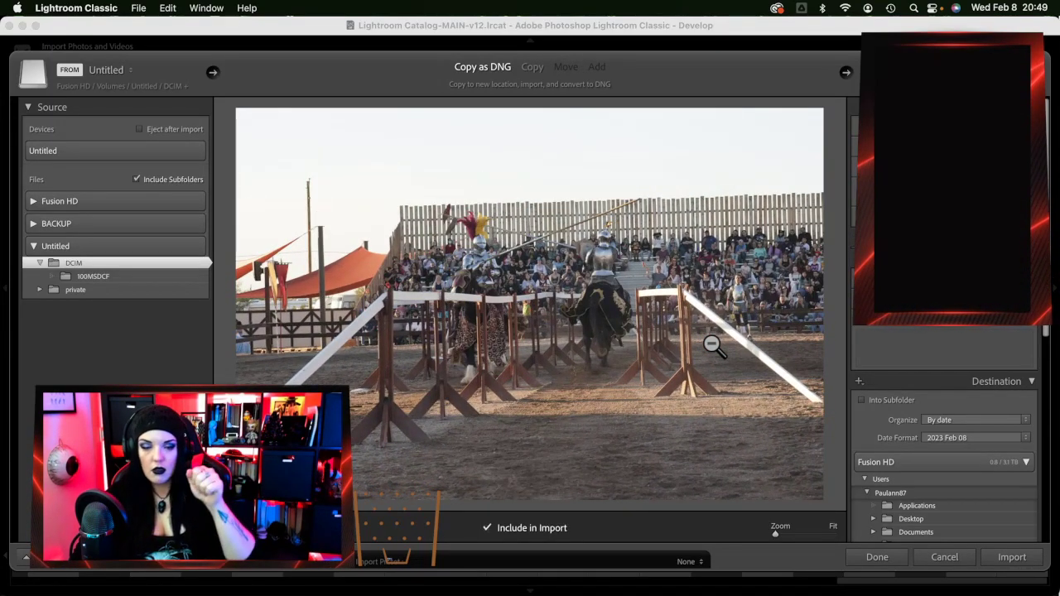
pyautogui.press('Right')
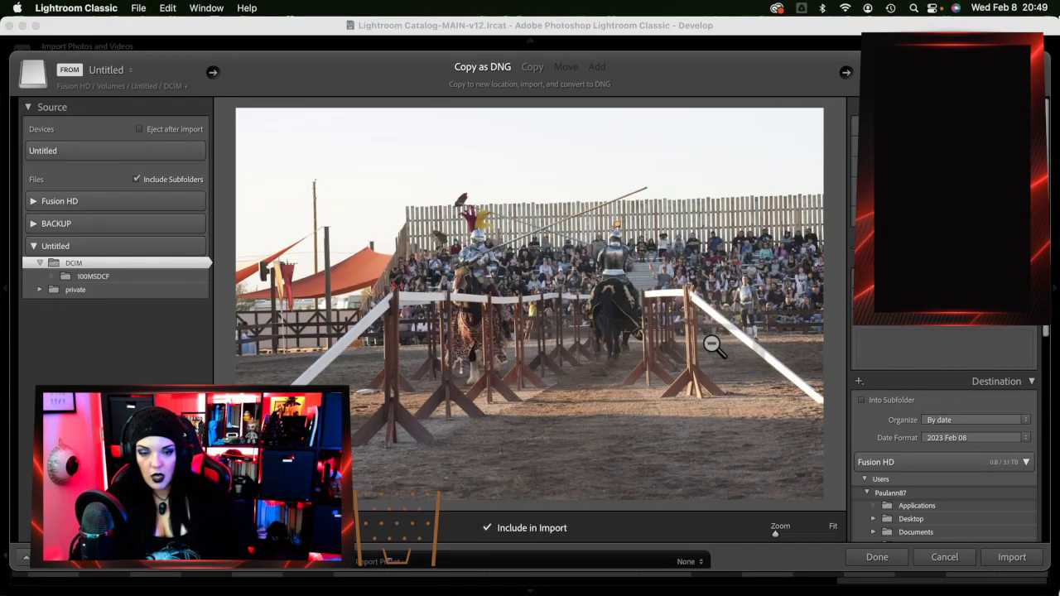
pyautogui.press('Right')
pyautogui.press('Right')
pyautogui.press('Right')
pyautogui.press('Right')
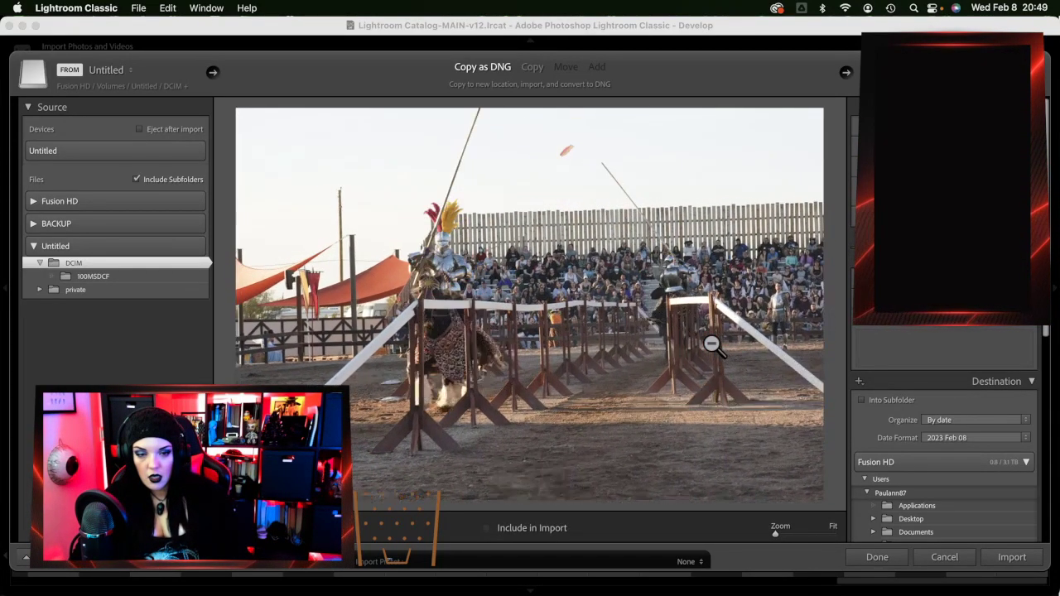
pyautogui.press('Right')
pyautogui.press('Right')
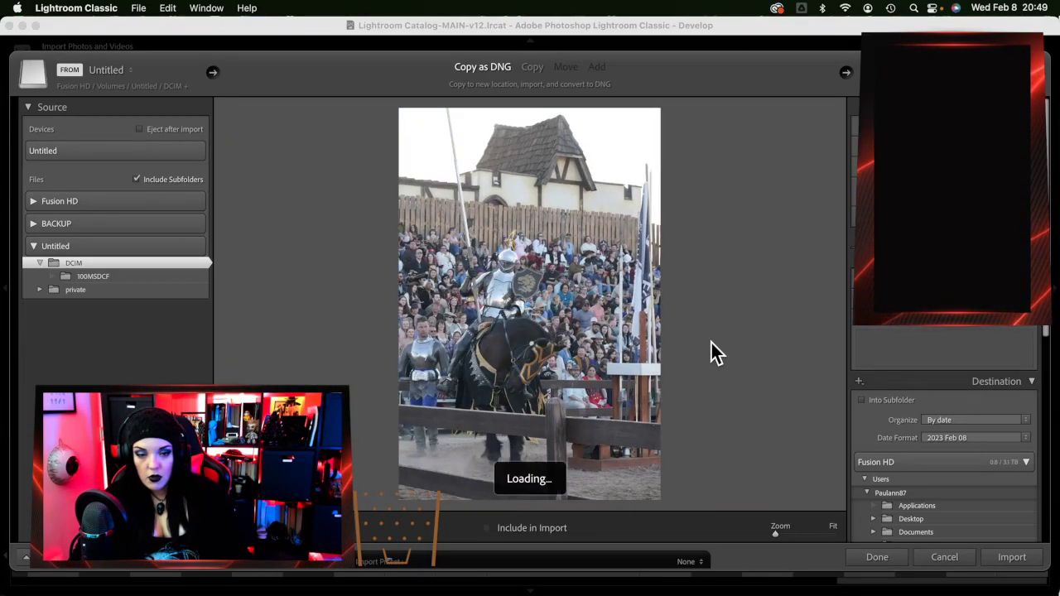
# Step through the vertical and close-up knight burst frames in the import preview
pyautogui.press('Right')
pyautogui.press('Right')
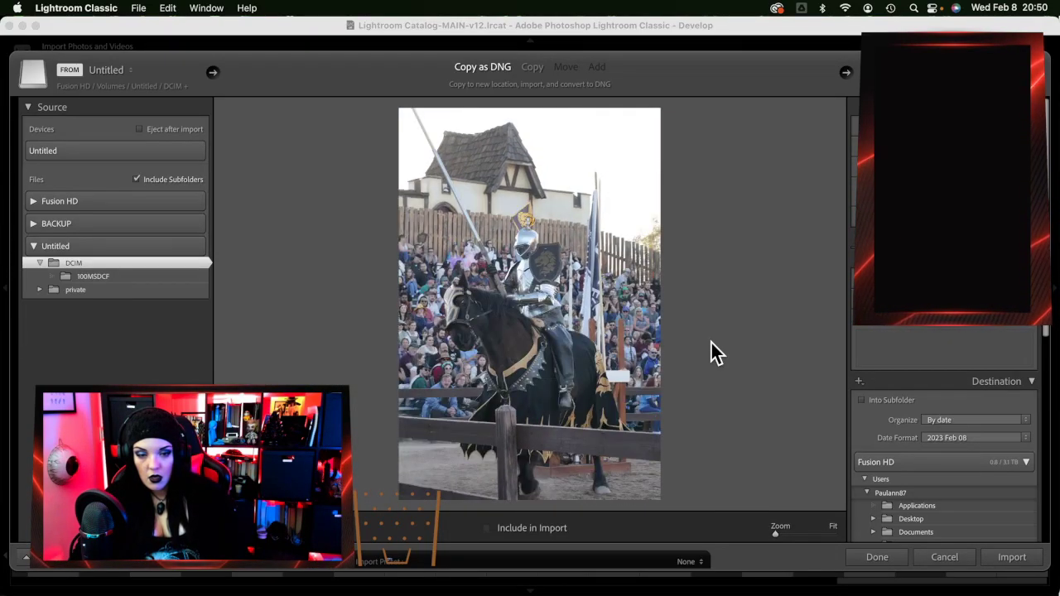
pyautogui.press('Right')
pyautogui.press('Right')
pyautogui.press('Right')
pyautogui.press('Right')
pyautogui.press('Right')
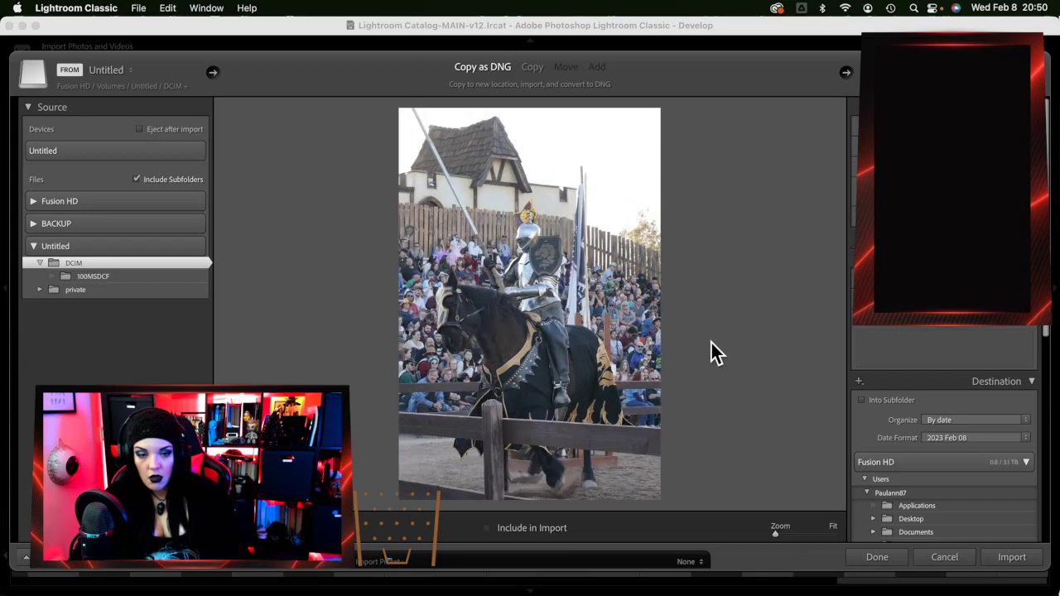
pyautogui.press('Right')
pyautogui.press('Right')
pyautogui.press('Right')
pyautogui.press('Right')
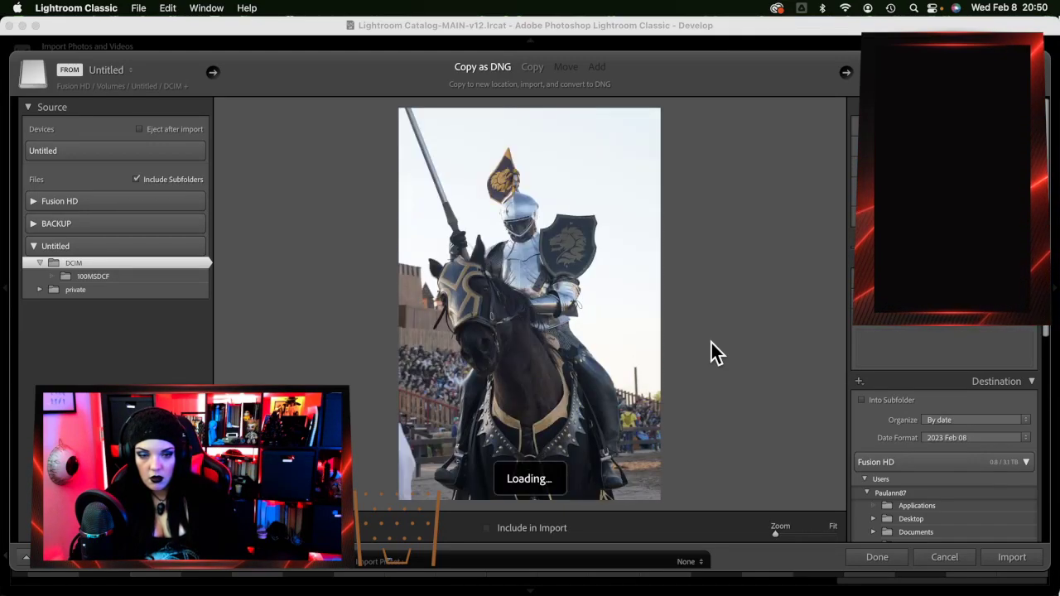
pyautogui.press('Right')
pyautogui.press('Right')
pyautogui.press('Right')
pyautogui.press('Right')
pyautogui.press('Right')
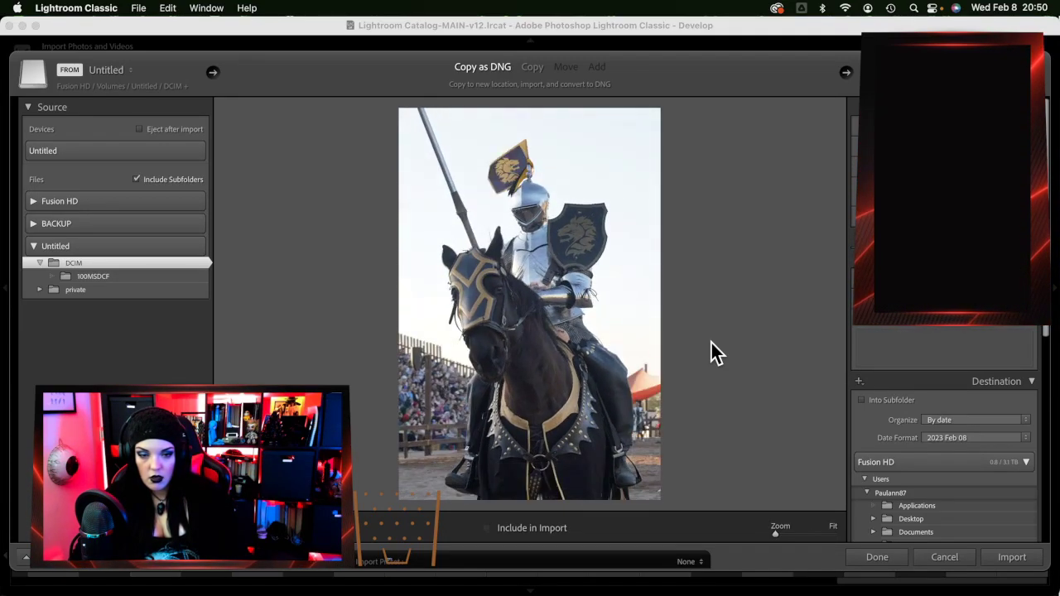
pyautogui.press('Right')
pyautogui.press('Right')
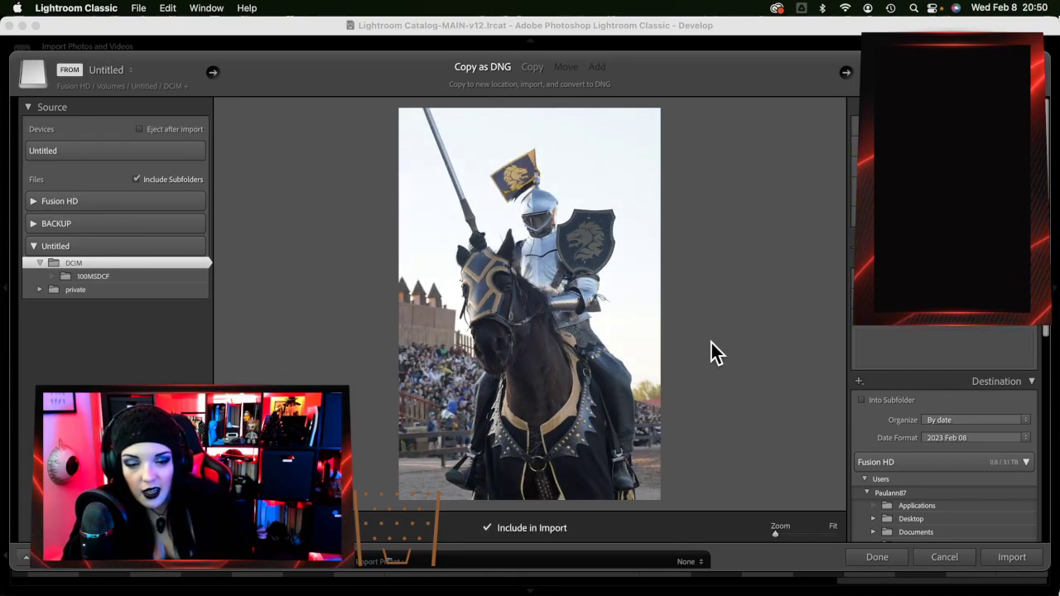
pyautogui.press('Right')
pyautogui.press('Right')
pyautogui.press('Right')
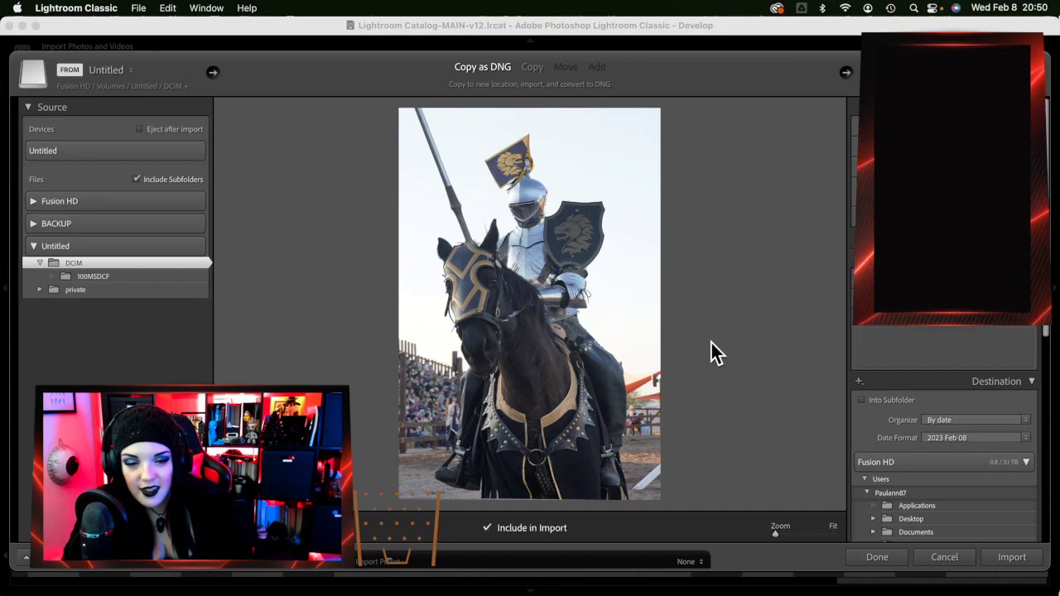
pyautogui.press('Right')
pyautogui.press('Right')
pyautogui.press('Right')
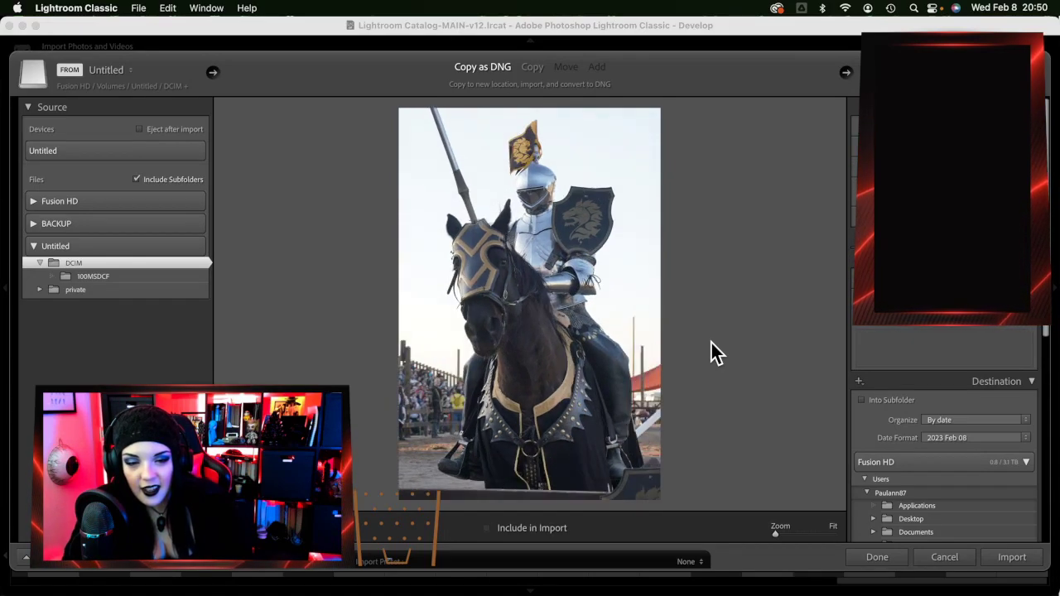
pyautogui.press('Right')
pyautogui.press('Right')
pyautogui.press('Right')
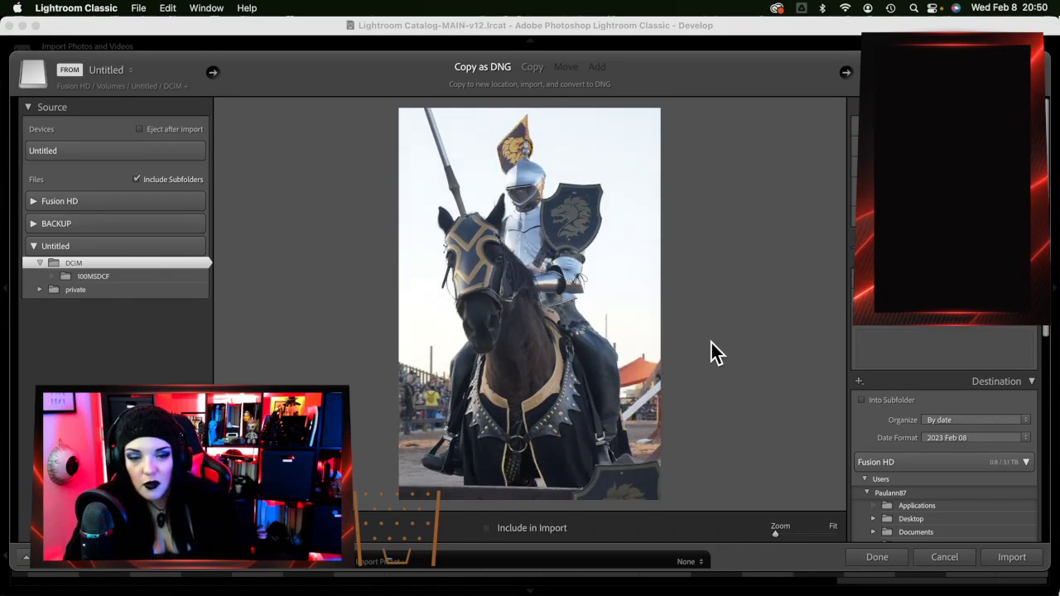
pyautogui.press('Right')
pyautogui.press('Right')
pyautogui.press('Right')
pyautogui.press('Right')
pyautogui.press('Right')
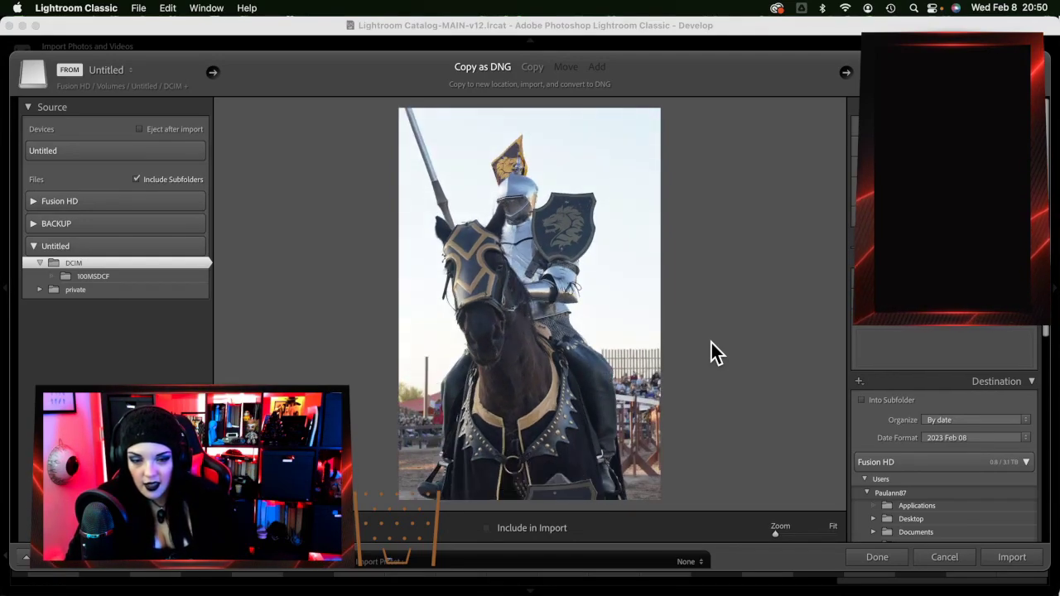
# Browse the landscape jousting burst frames onward to the sword-fighting photos
pyautogui.press('Right')
pyautogui.press('Right')
pyautogui.press('Right')
pyautogui.press('Right')
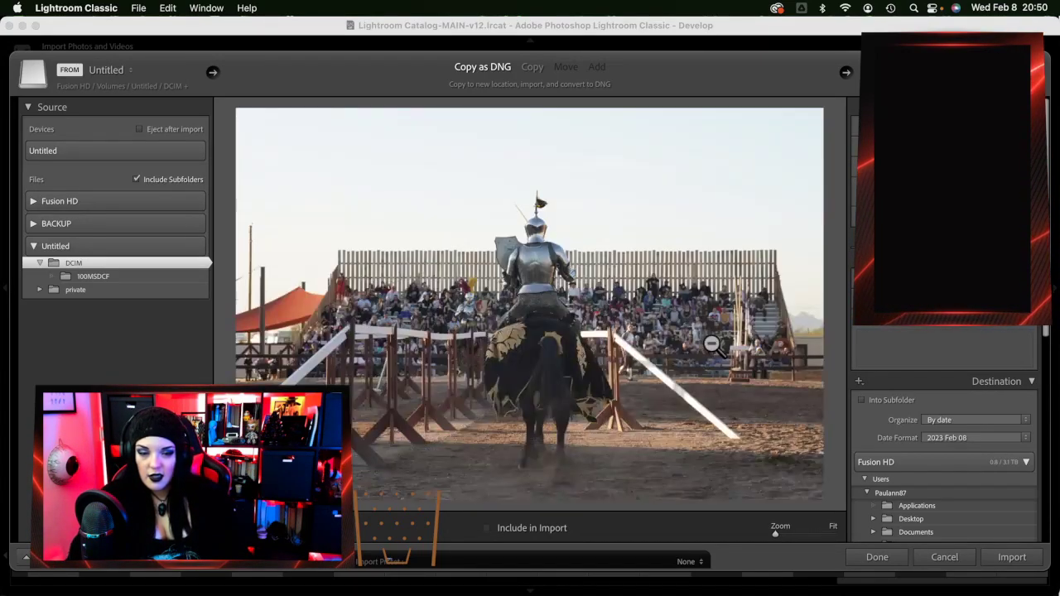
pyautogui.press('Right')
pyautogui.press('Right')
pyautogui.press('Right')
pyautogui.press('Right')
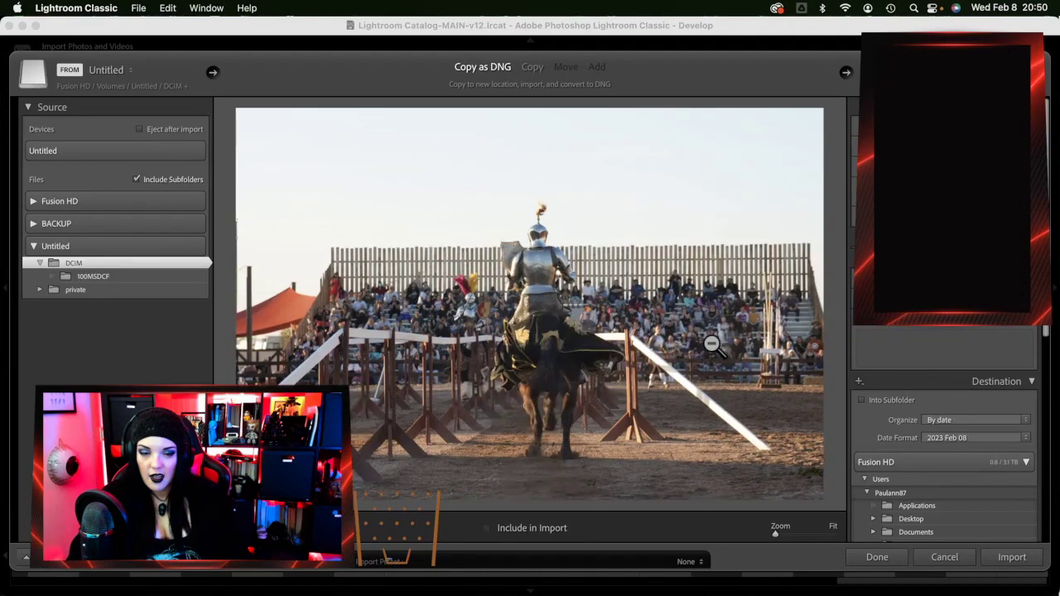
pyautogui.press('Right')
pyautogui.press('Right')
pyautogui.press('Right')
pyautogui.press('Right')
pyautogui.press('Right')
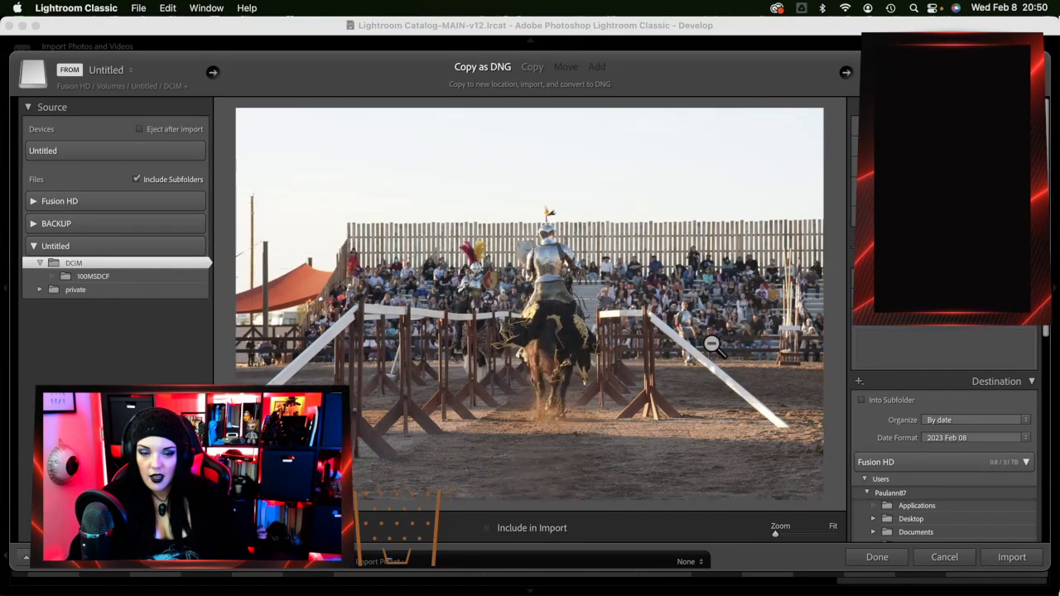
pyautogui.press('Right')
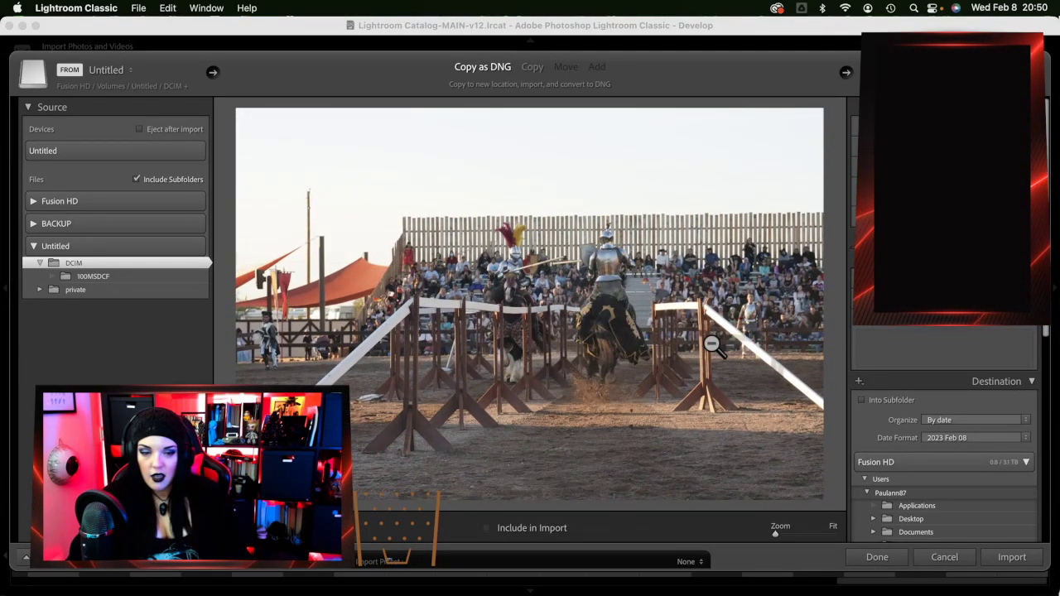
pyautogui.press('Right')
pyautogui.press('Right')
pyautogui.press('Right')
pyautogui.press('Right')
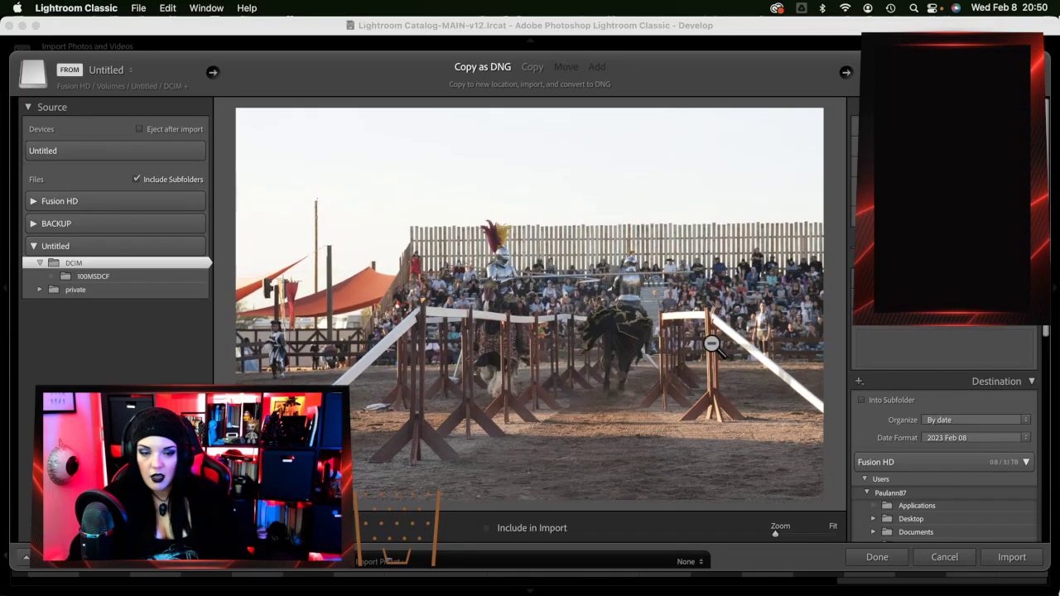
pyautogui.press('Right')
pyautogui.press('Right')
pyautogui.press('Right')
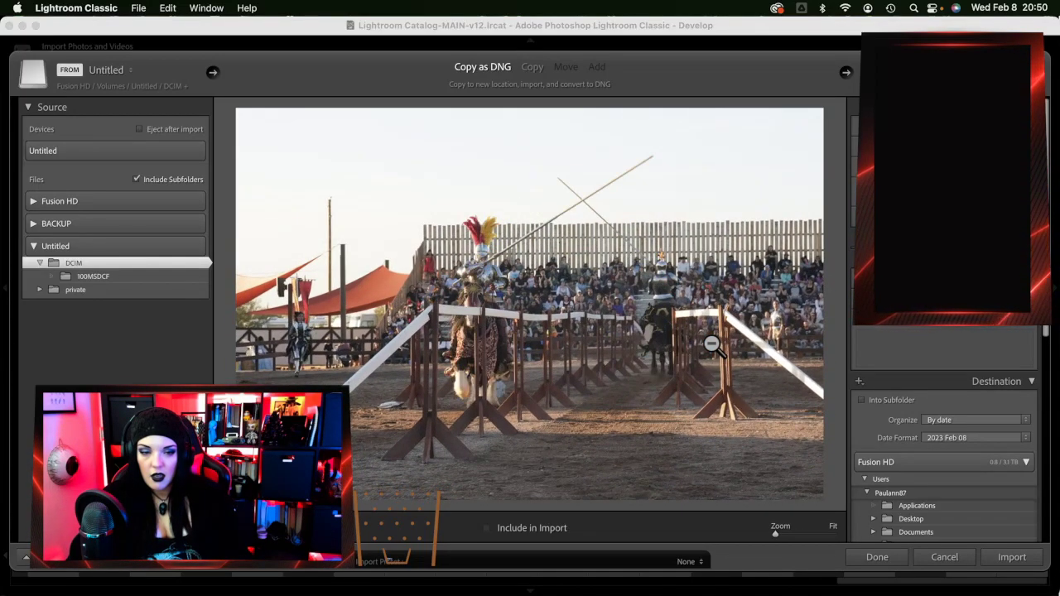
pyautogui.press('Right')
pyautogui.press('Right')
pyautogui.press('Right')
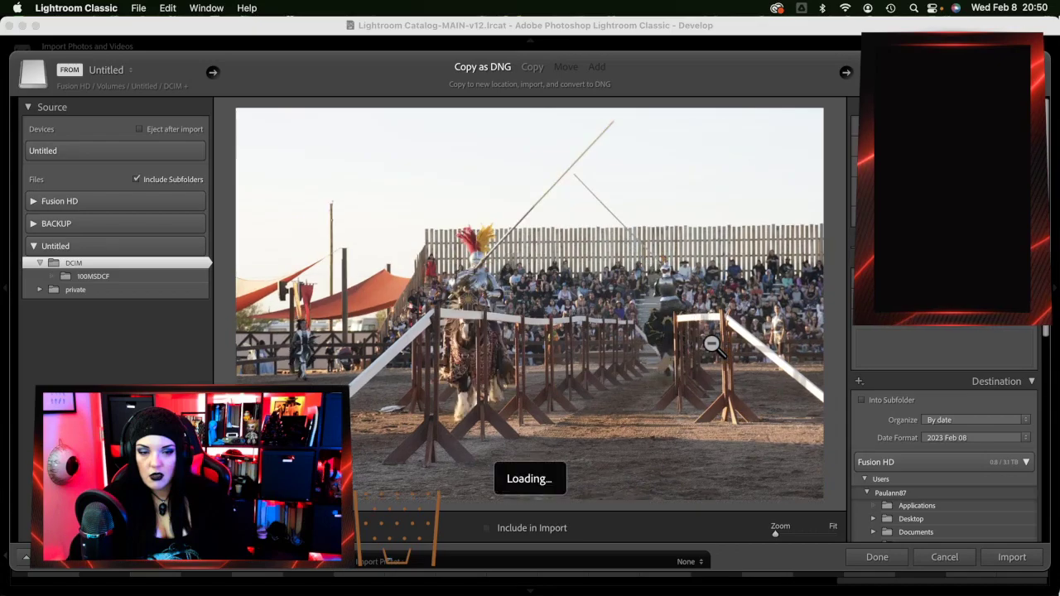
pyautogui.press('Right')
pyautogui.press('Right')
pyautogui.press('Right')
pyautogui.press('Right')
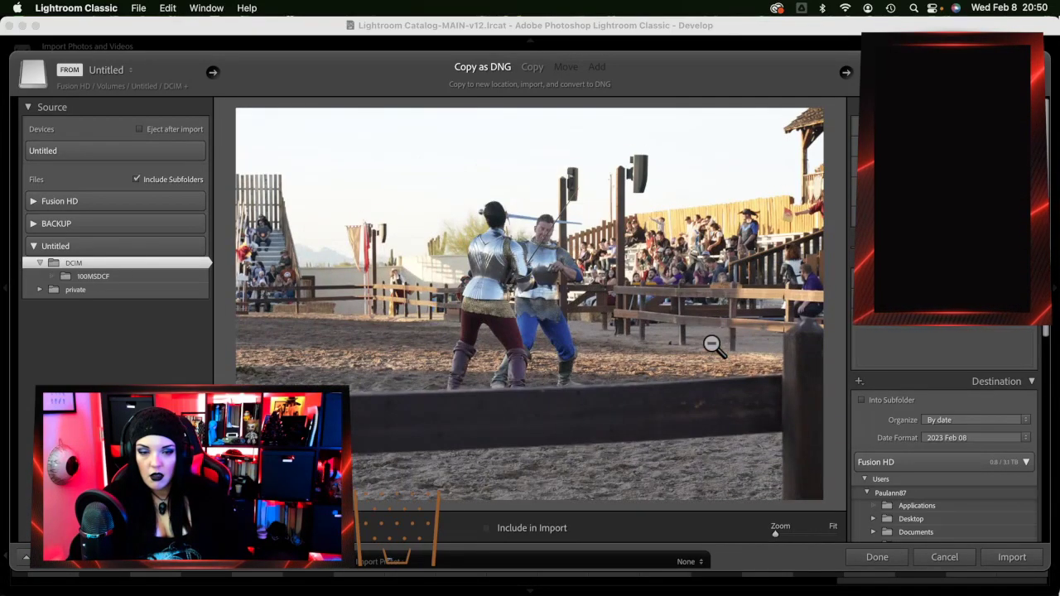
pyautogui.press('Right')
pyautogui.press('Right')
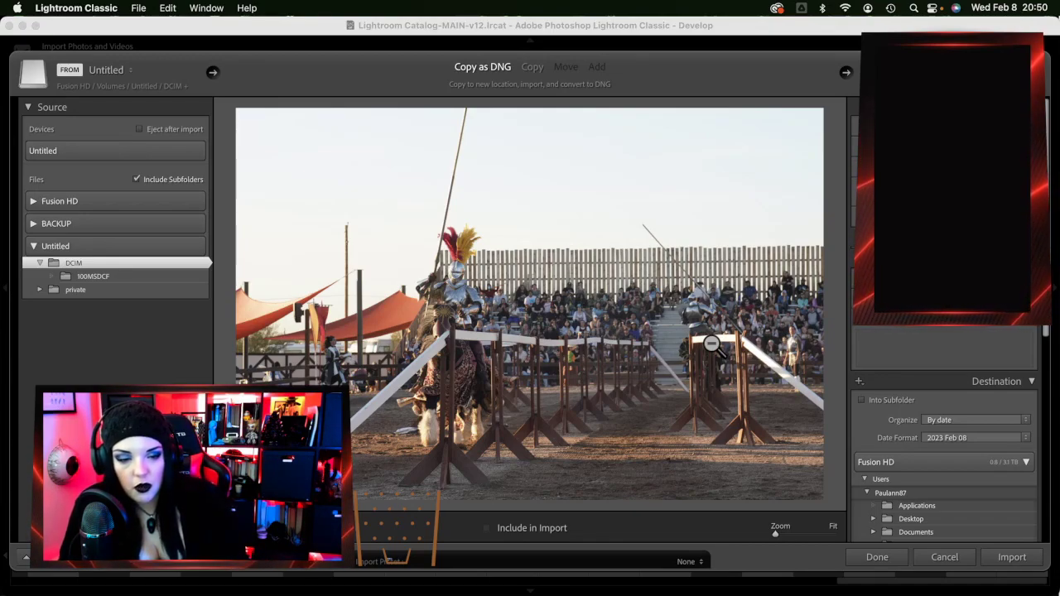
# Mark two of the sword-fighting knight frames for import with P
pyautogui.press('Right')
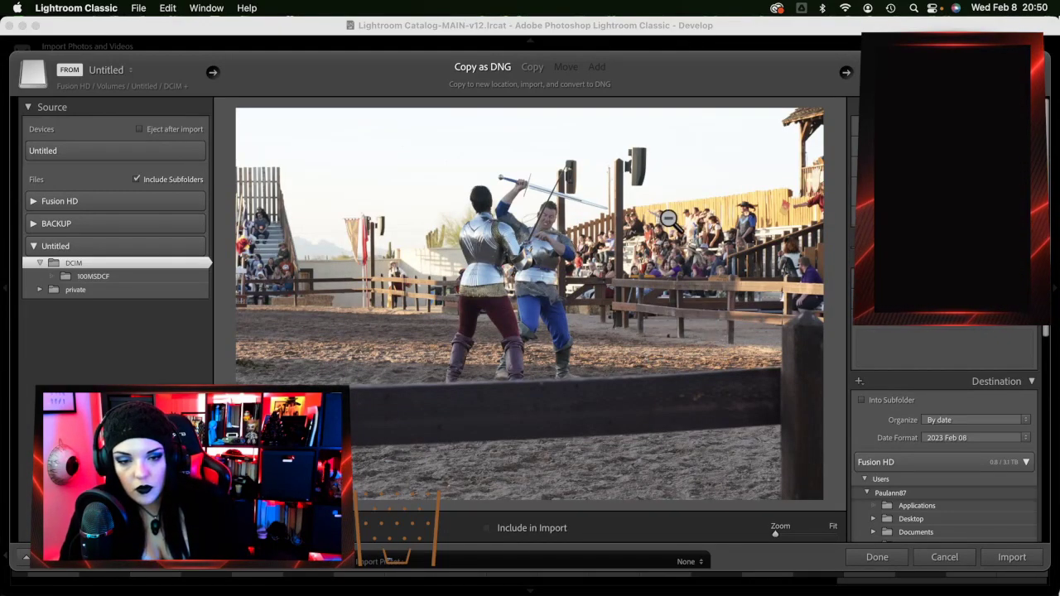
pyautogui.press('Right')
pyautogui.press('Right')
pyautogui.press('Right')
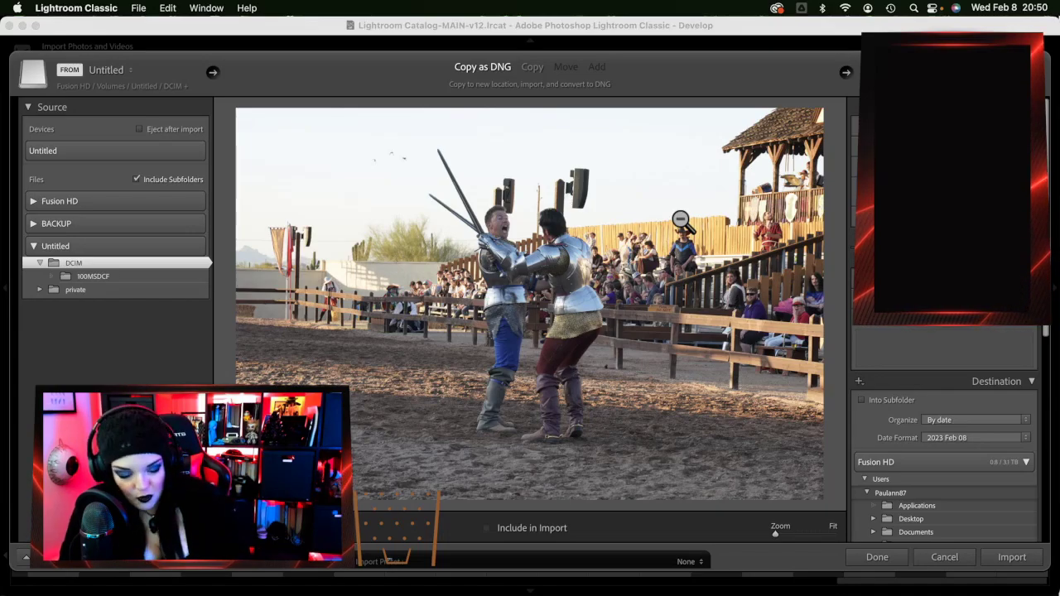
pyautogui.press('p')
pyautogui.press('Right')
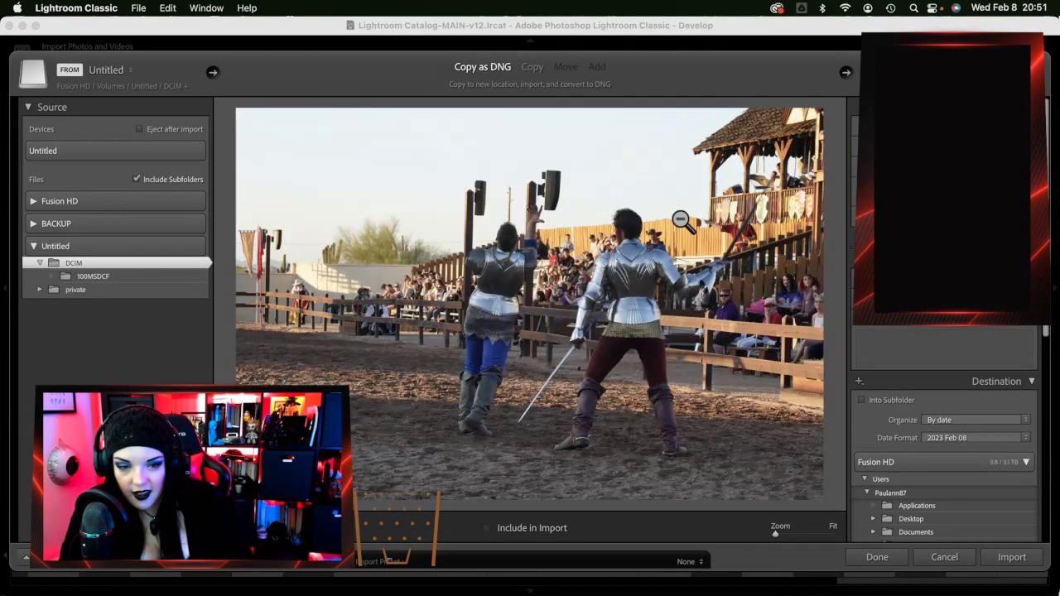
pyautogui.press('Right')
pyautogui.press('Right')
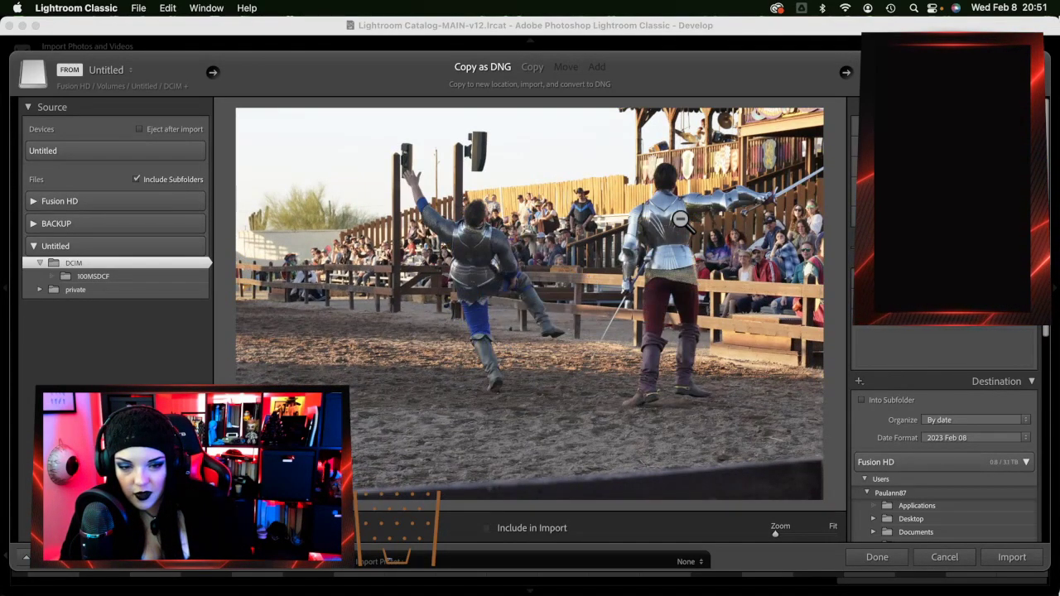
pyautogui.press('Right')
pyautogui.press('Right')
pyautogui.press('Right')
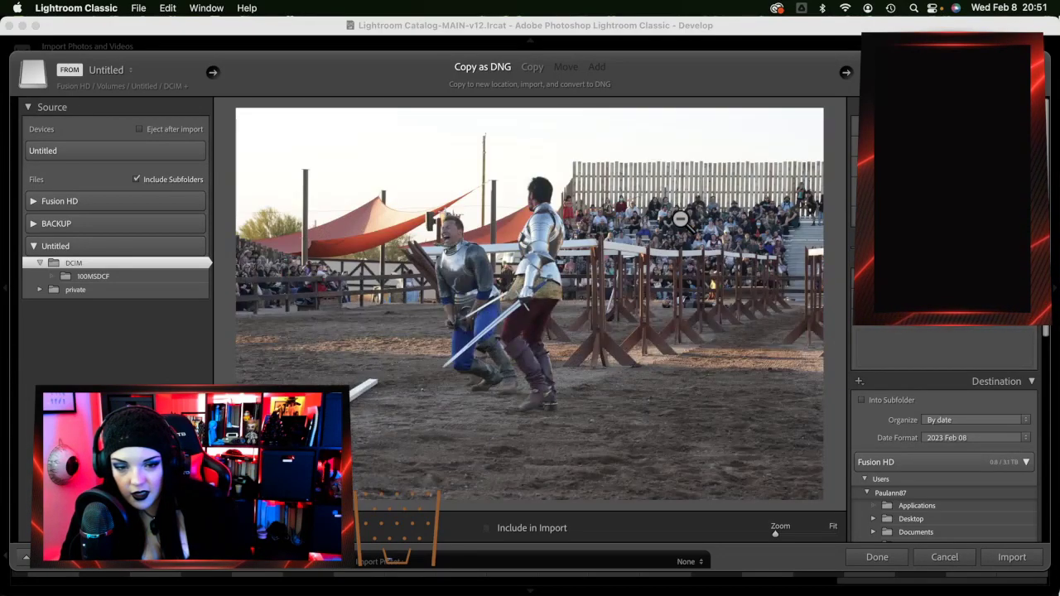
pyautogui.press('p')
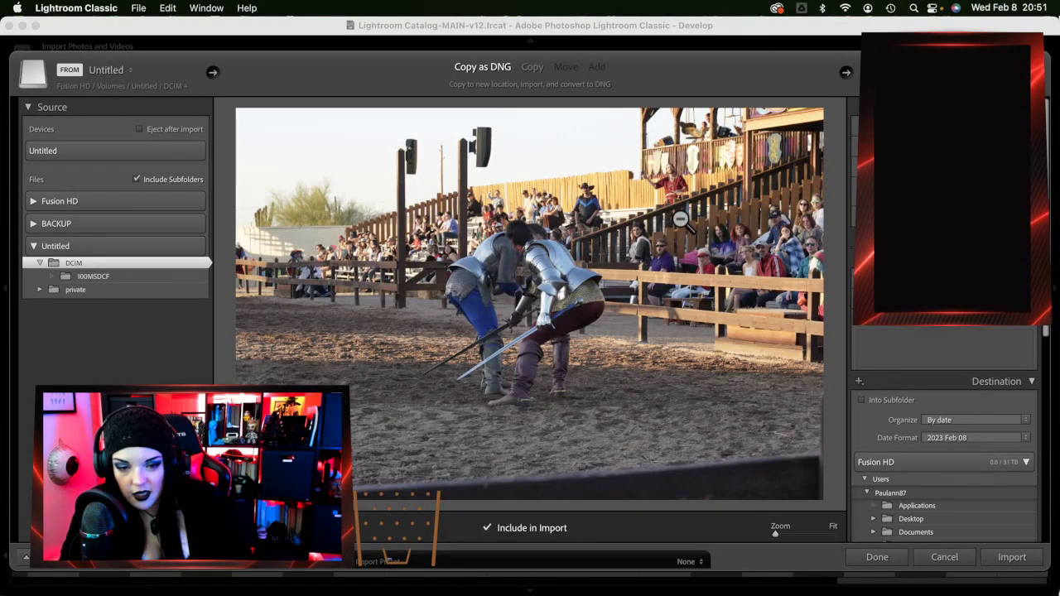
pyautogui.press('Right')
pyautogui.press('Right')
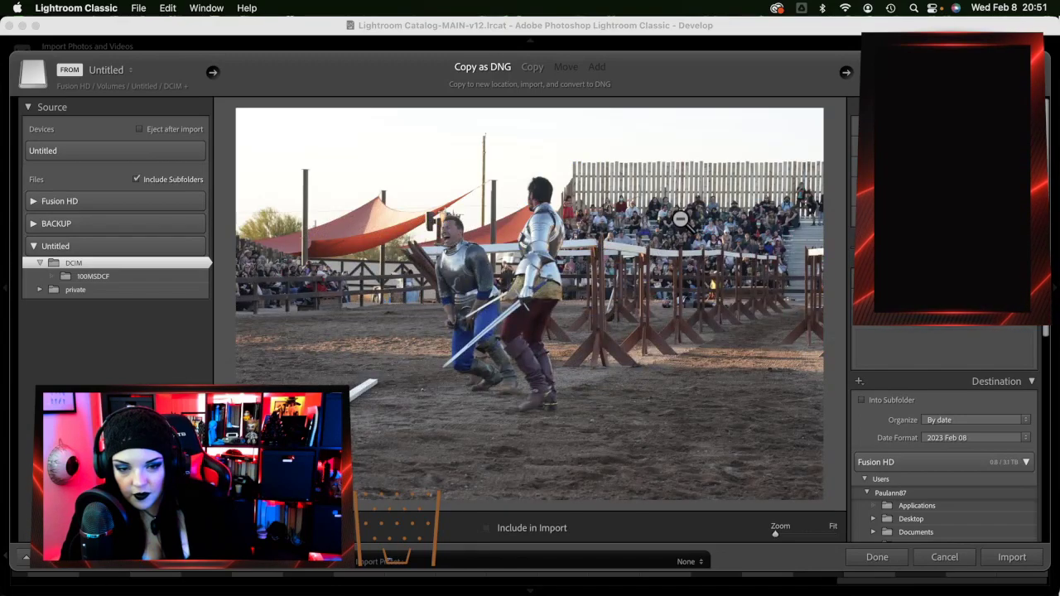
pyautogui.press('Right')
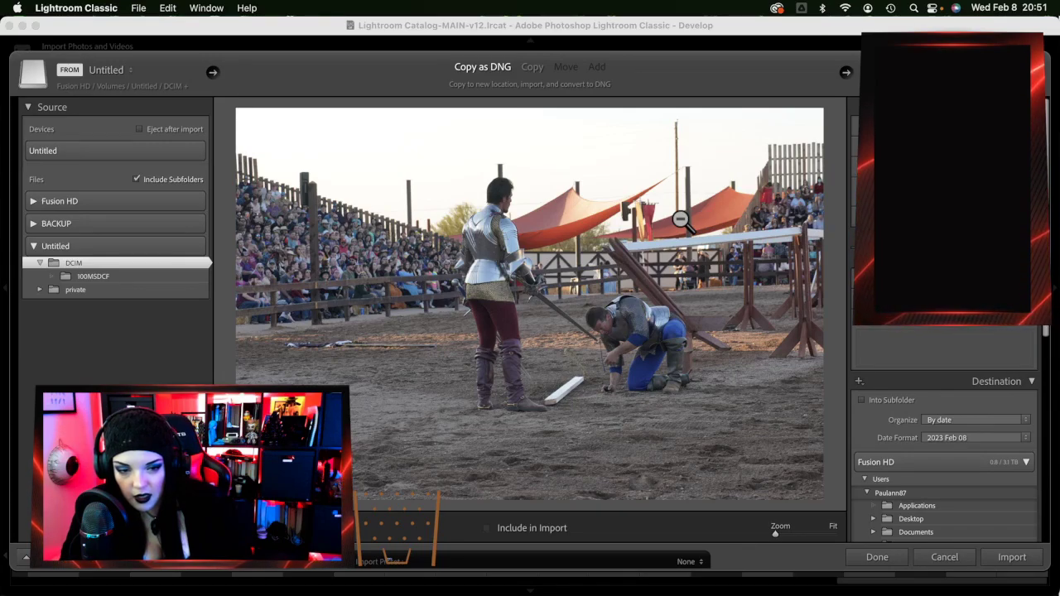
# Mark the knight, kneeling-knight and two-knights frames for import after comparing neighbours
pyautogui.press('p')
pyautogui.press('Right')
pyautogui.press('Right')
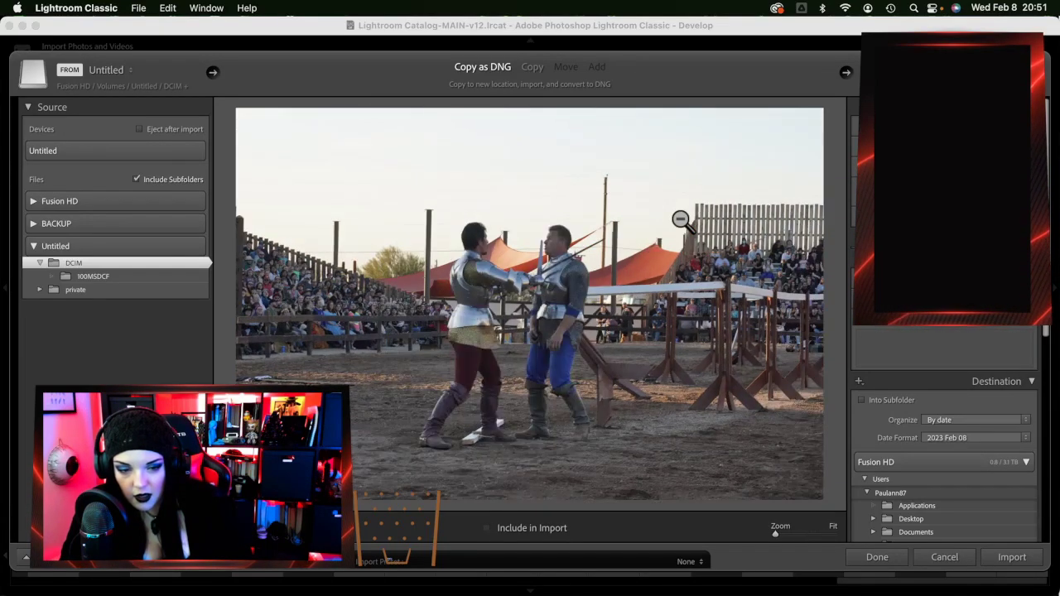
pyautogui.press('Right')
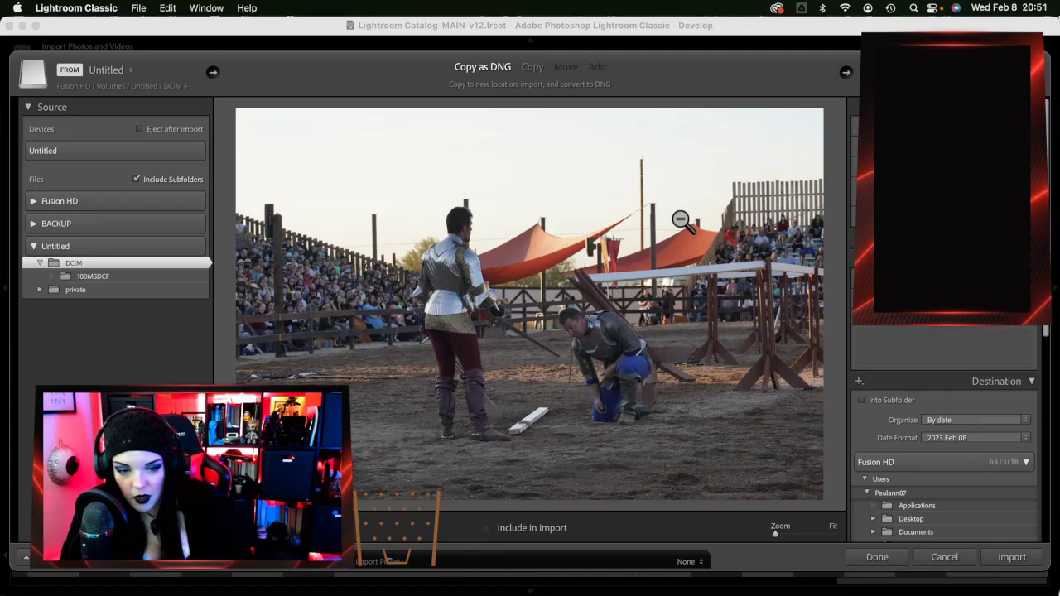
pyautogui.press('p')
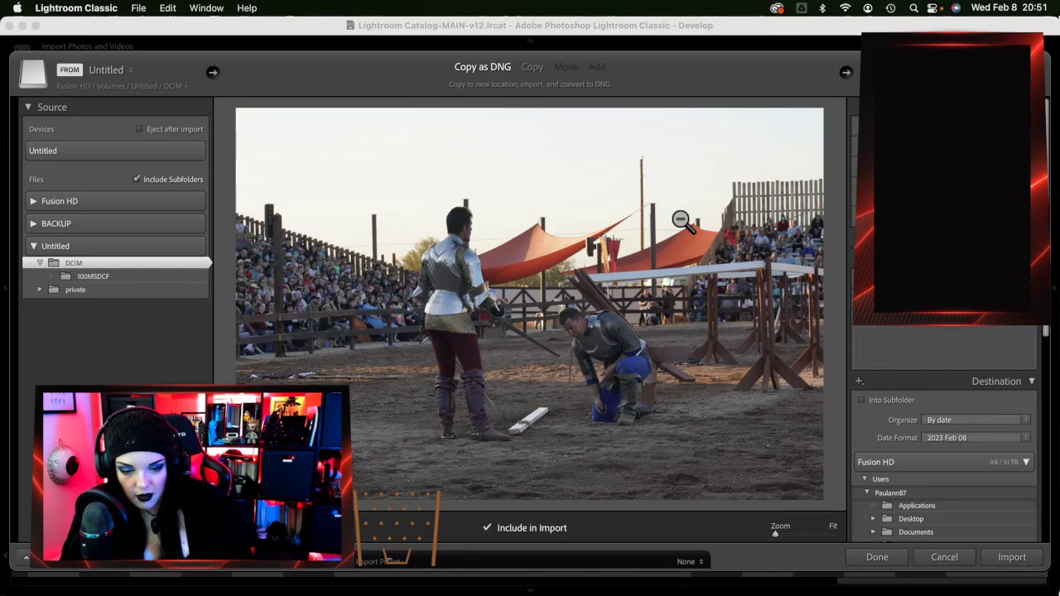
pyautogui.press('Right')
pyautogui.press('Left')
pyautogui.press('Right')
pyautogui.press('Right')
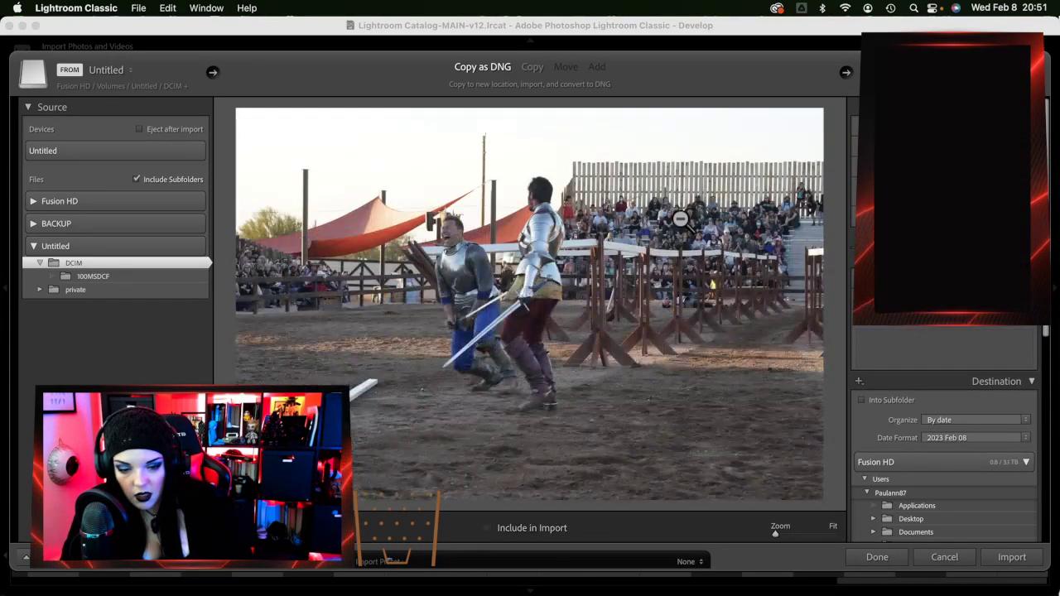
pyautogui.press('Left')
pyautogui.press('Right')
pyautogui.press('Right')
pyautogui.press('p')
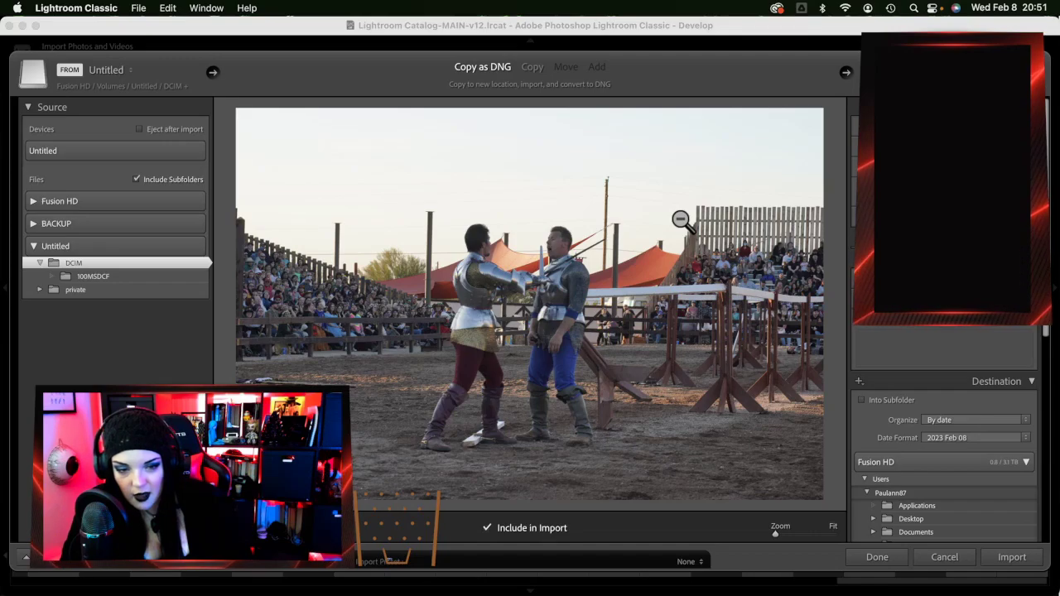
# Mark two more burst frames, including the sword-hit shot, for import
pyautogui.press('Right')
pyautogui.press('Right')
pyautogui.press('Right')
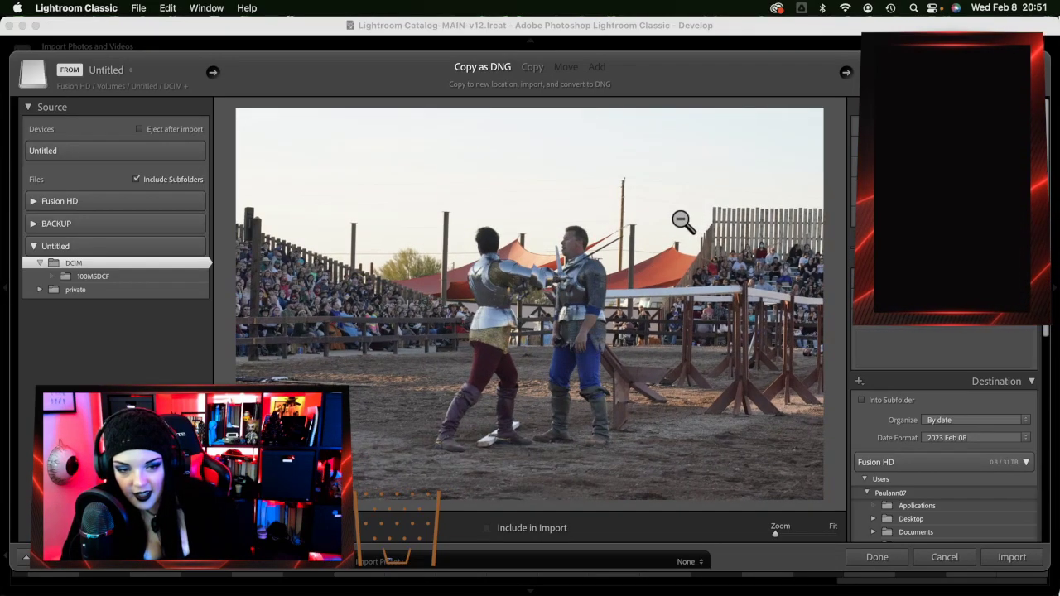
pyautogui.press('Right')
pyautogui.press('Right')
pyautogui.press('Right')
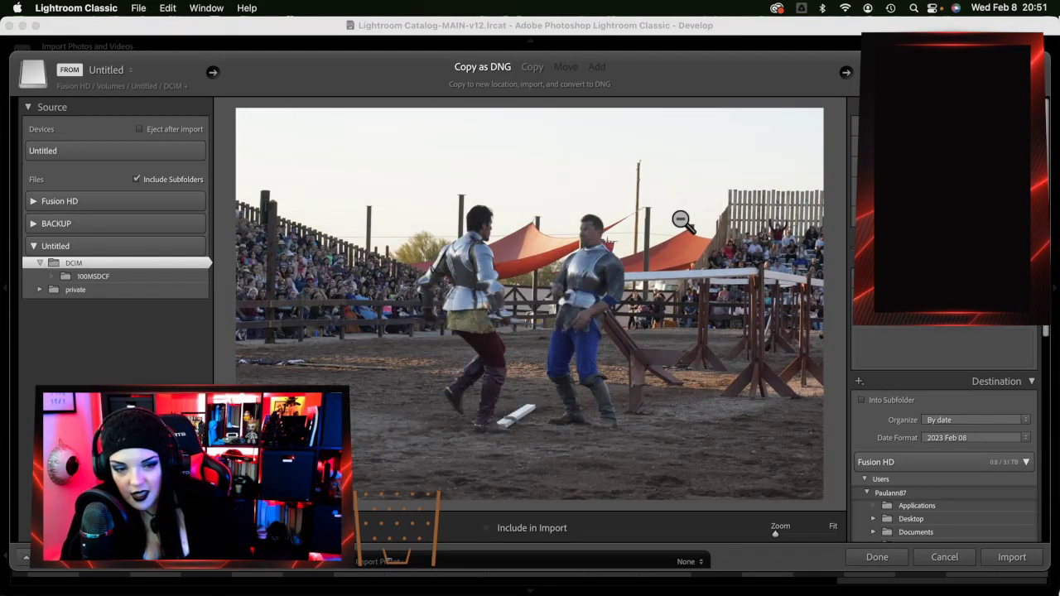
pyautogui.press('Right')
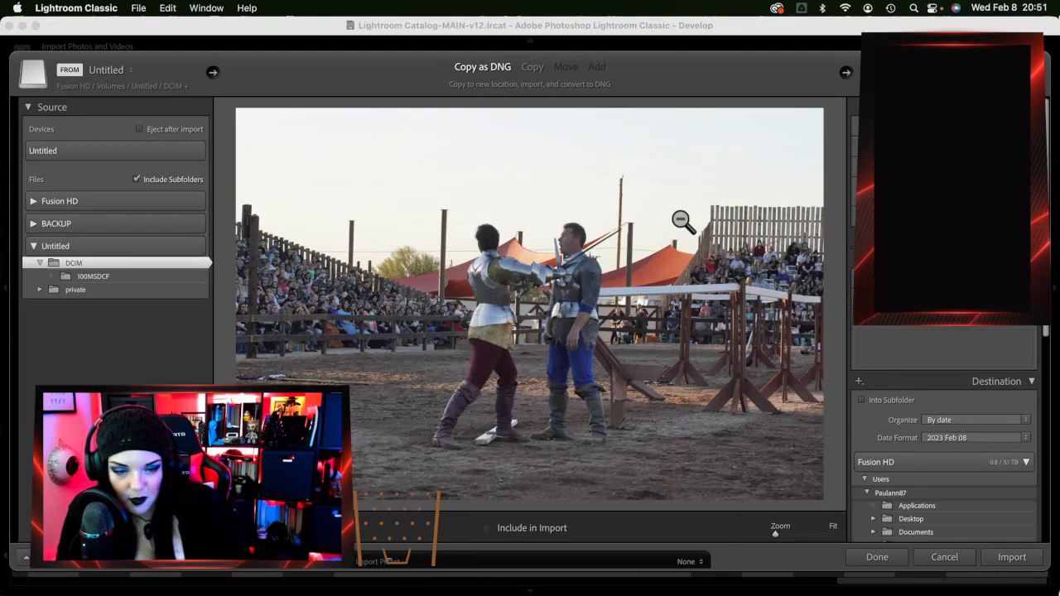
pyautogui.press('p')
pyautogui.press('Right')
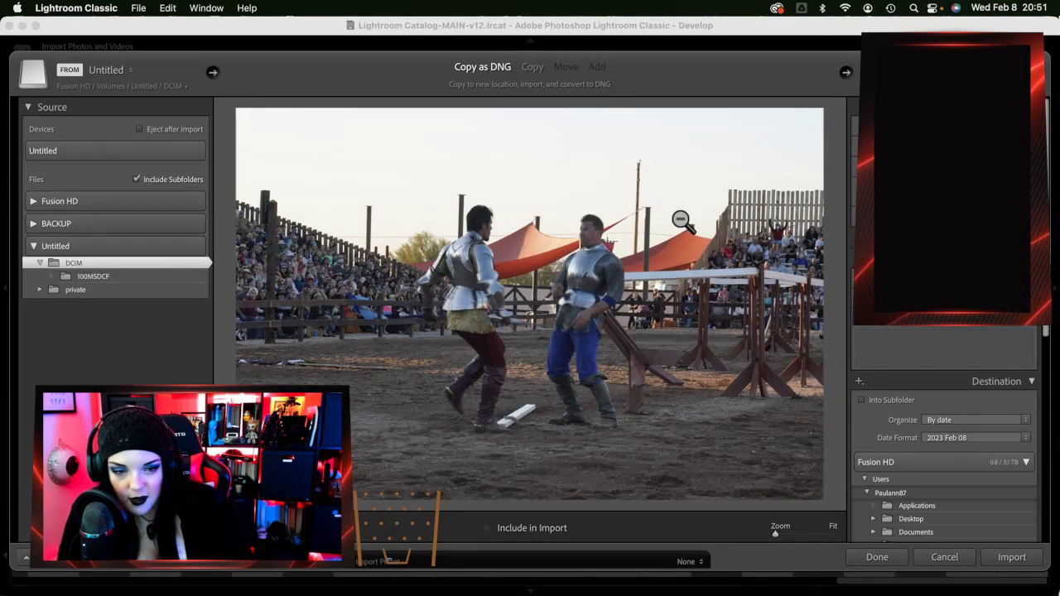
pyautogui.press('Right')
pyautogui.press('p')
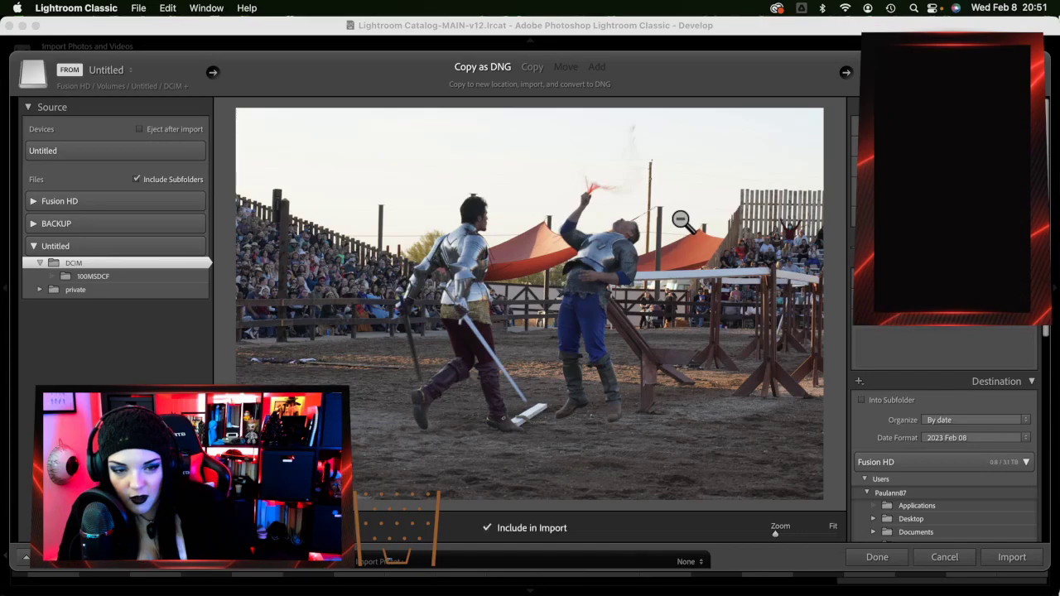
pyautogui.press('Right')
# Recheck the earlier frame, then browse past the kicking-knight shot to the knights squaring off
pyautogui.press('Left')
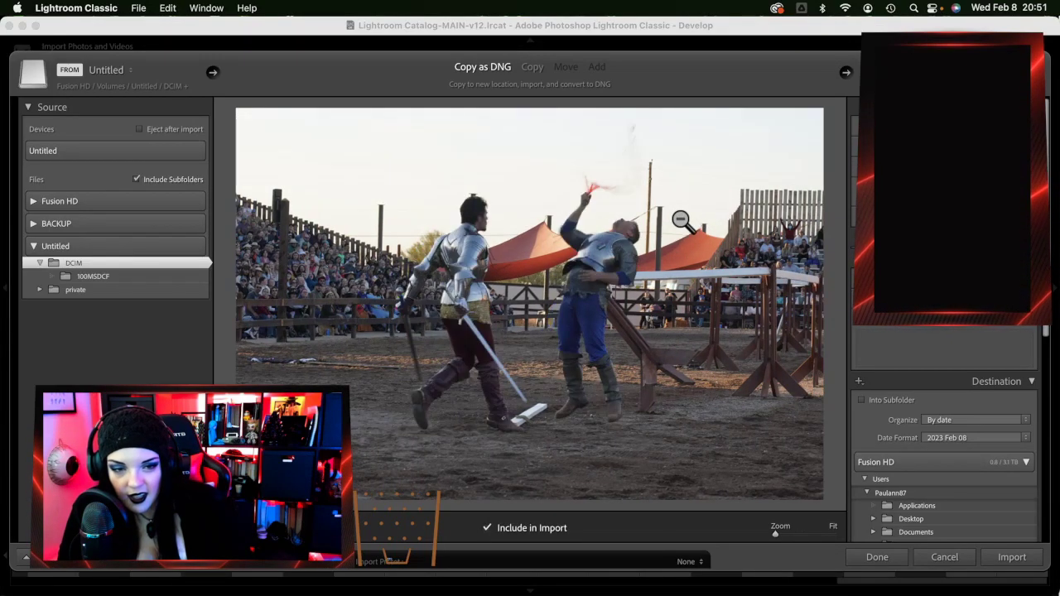
pyautogui.press('Right')
pyautogui.press('Right')
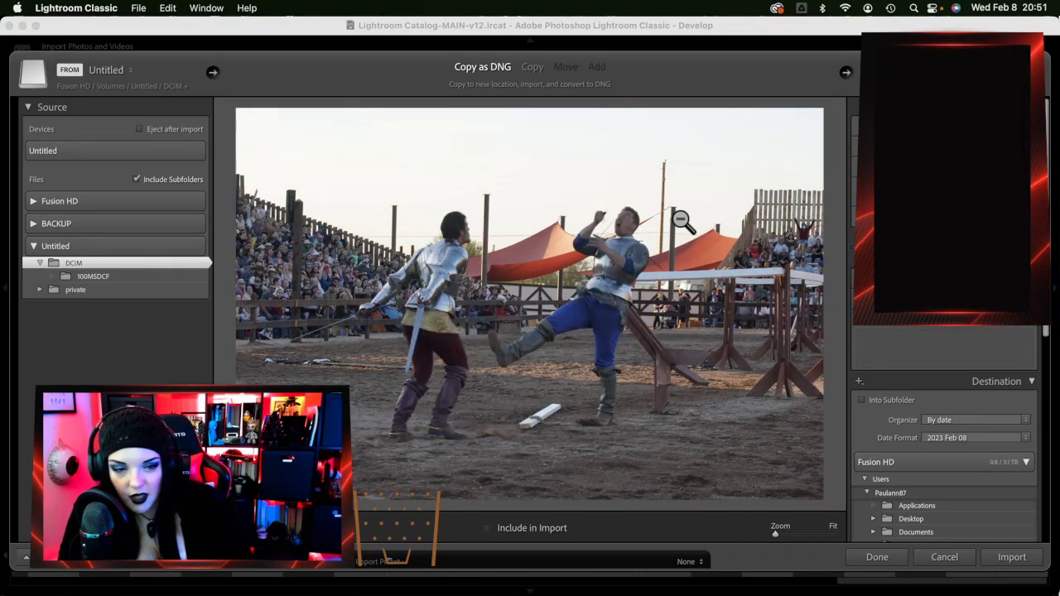
pyautogui.press('Right')
pyautogui.press('Right')
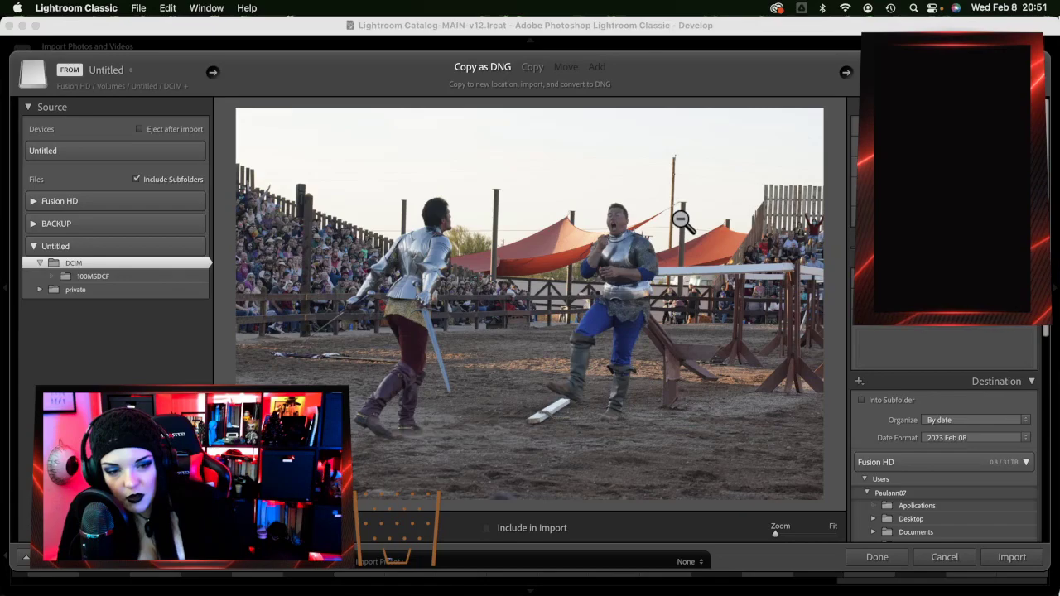
pyautogui.press('Right')
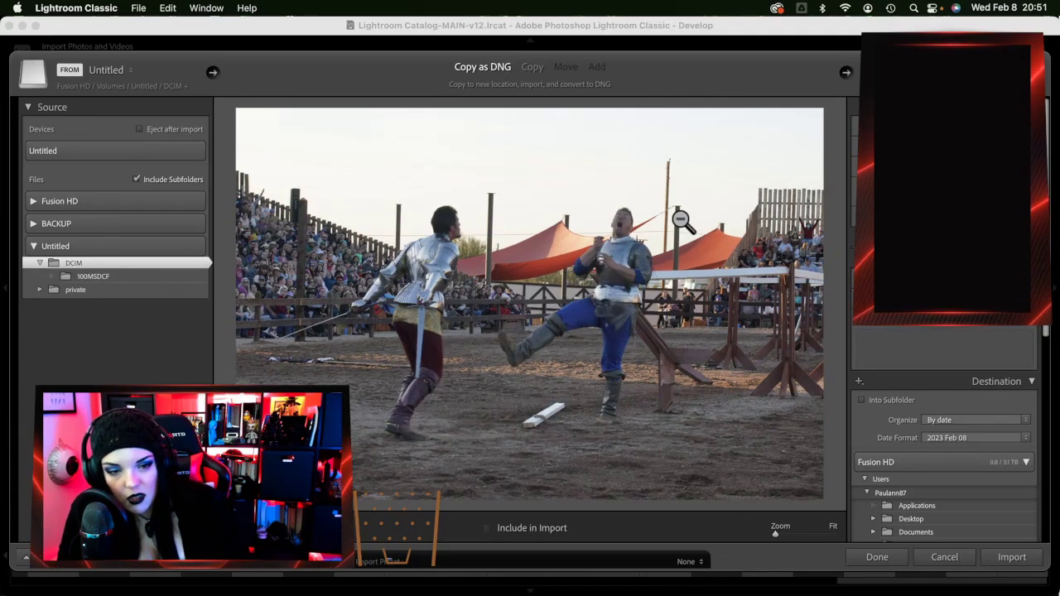
pyautogui.press('Right')
pyautogui.press('Right')
pyautogui.press('Right')
pyautogui.press('Right')
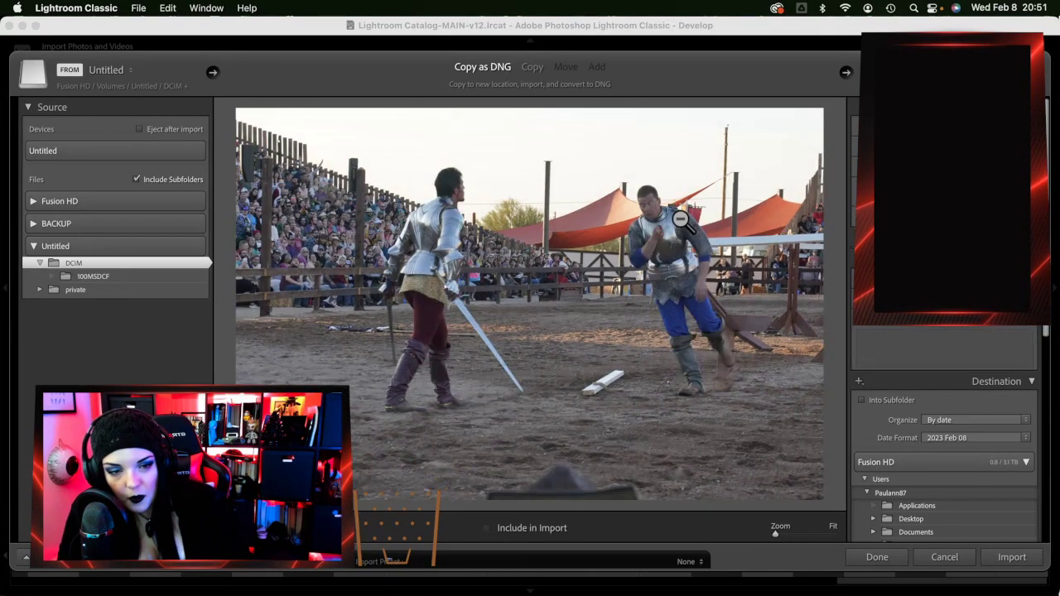
pyautogui.press('Right')
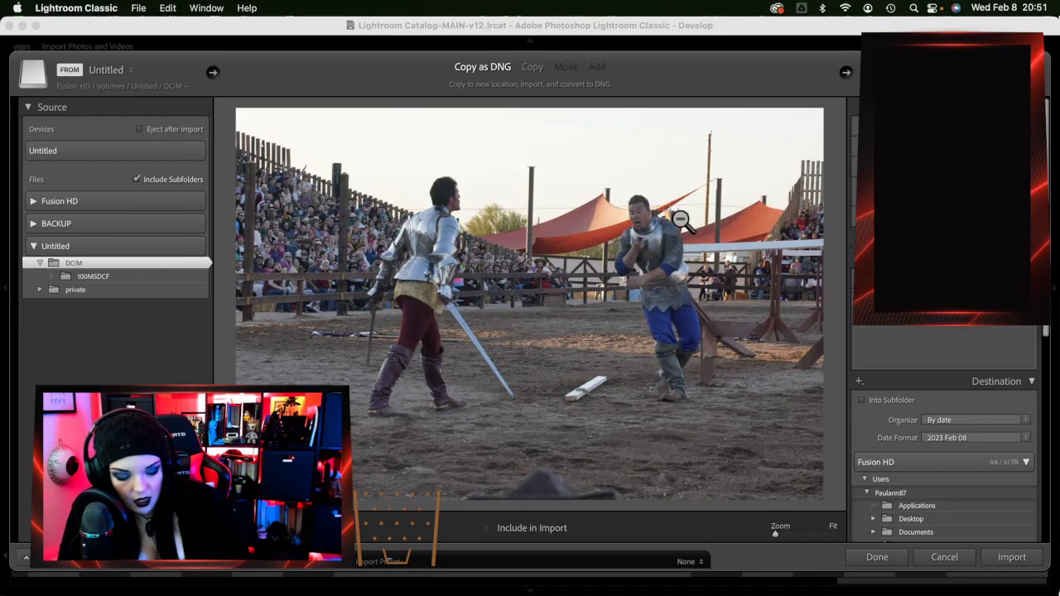
pyautogui.press('Right')
pyautogui.press('Right')
pyautogui.press('Right')
pyautogui.press('Right')
pyautogui.press('Right')
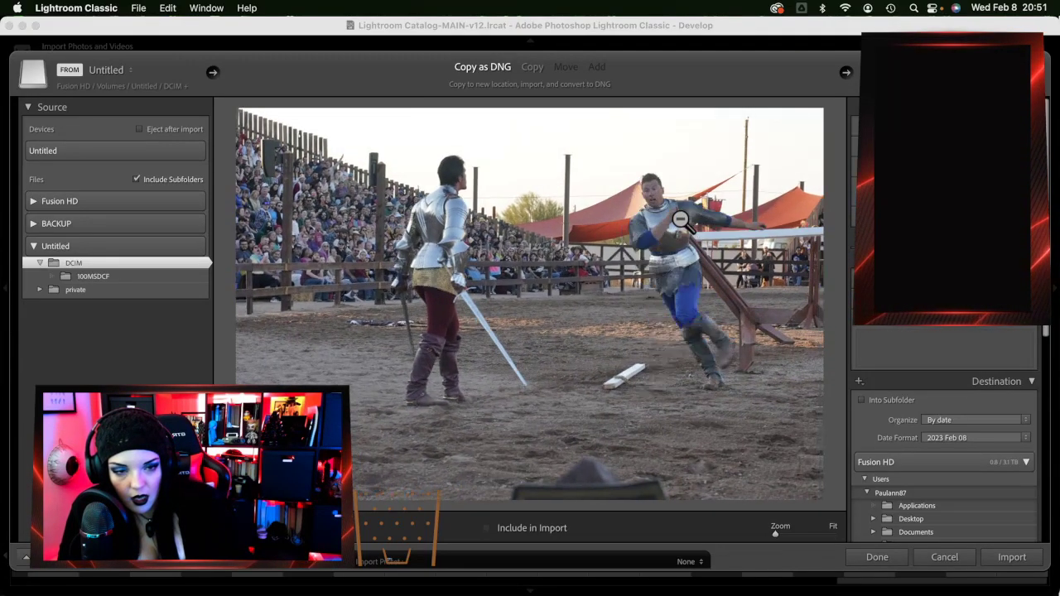
pyautogui.press('Right')
pyautogui.press('Right')
pyautogui.press('Right')
pyautogui.press('Right')
pyautogui.press('Right')
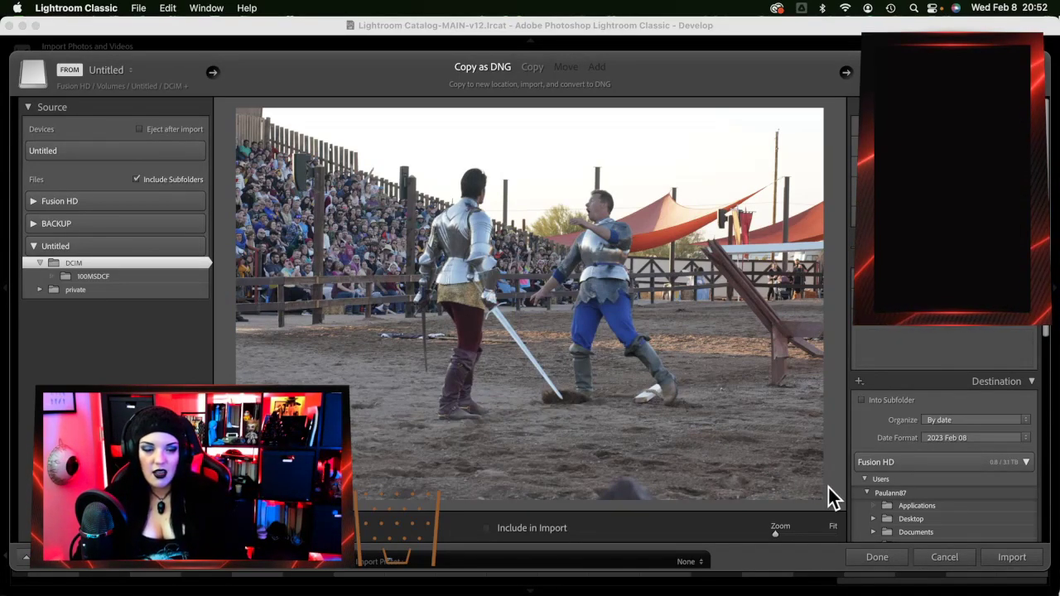
# Start importing the card's photos as DNG, then minimise the Lightroom window
pyautogui.click(1029, 563)
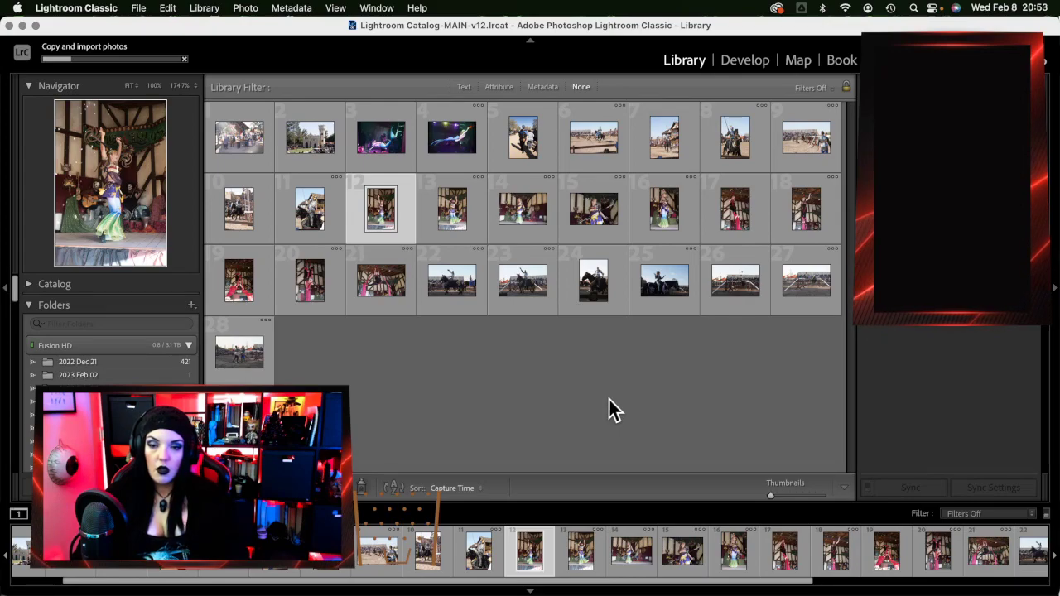
pyautogui.click(22, 27)
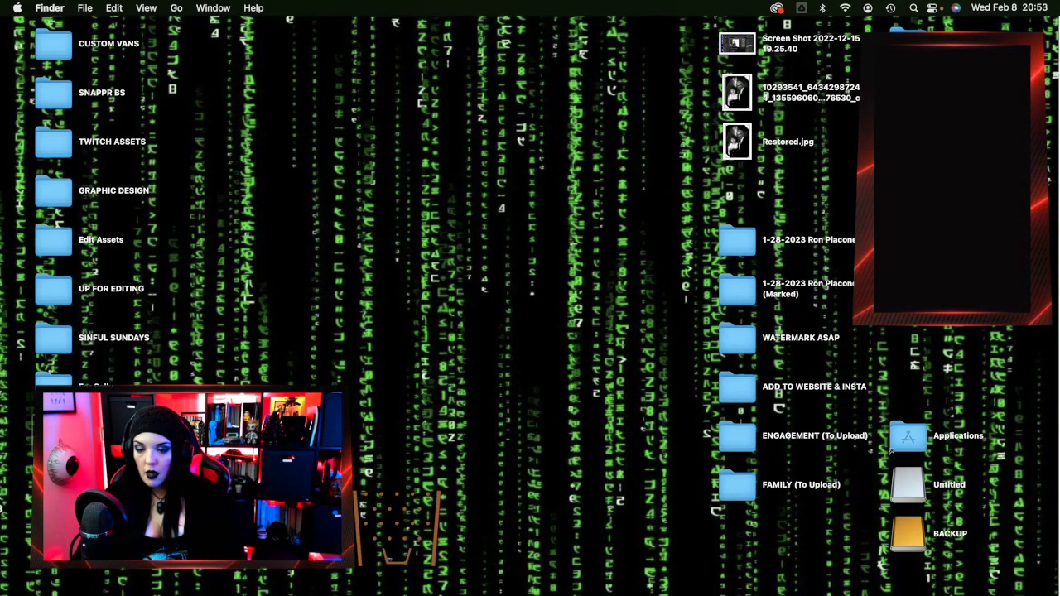
# Open pexels-cottonbro-7169860 copy.jpeg from ASTRO EDITS > MATERIALS in Preview, then show the JPGs folder
pyautogui.click(560, 133)
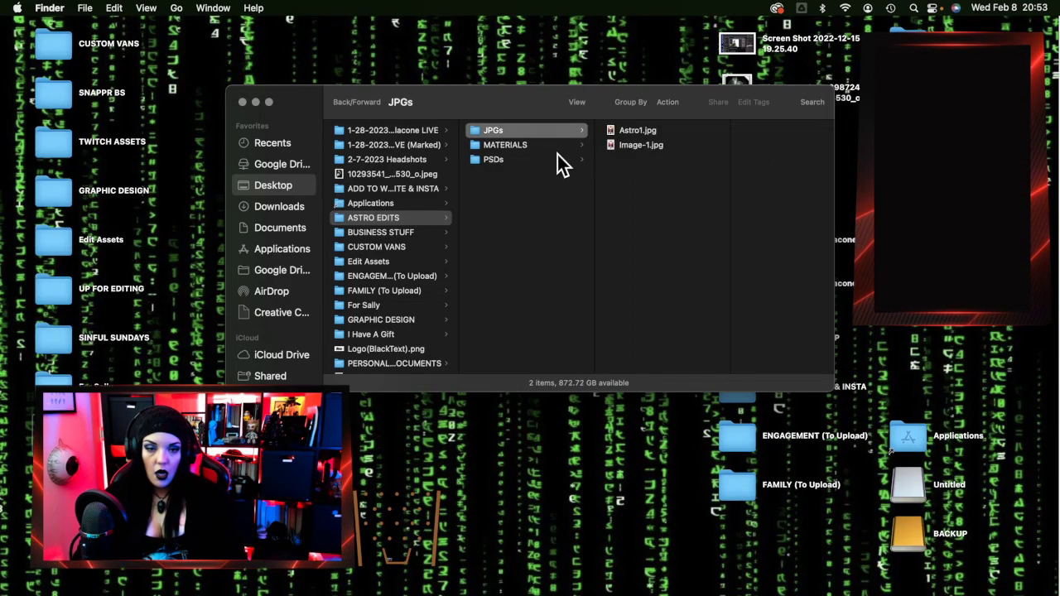
pyautogui.click(556, 147)
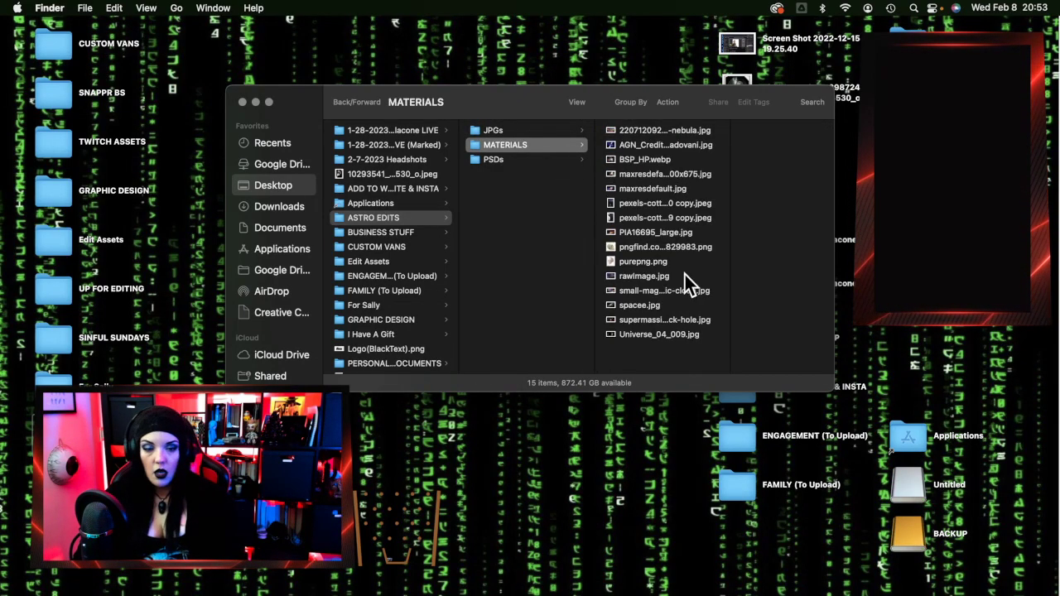
pyautogui.click(676, 206)
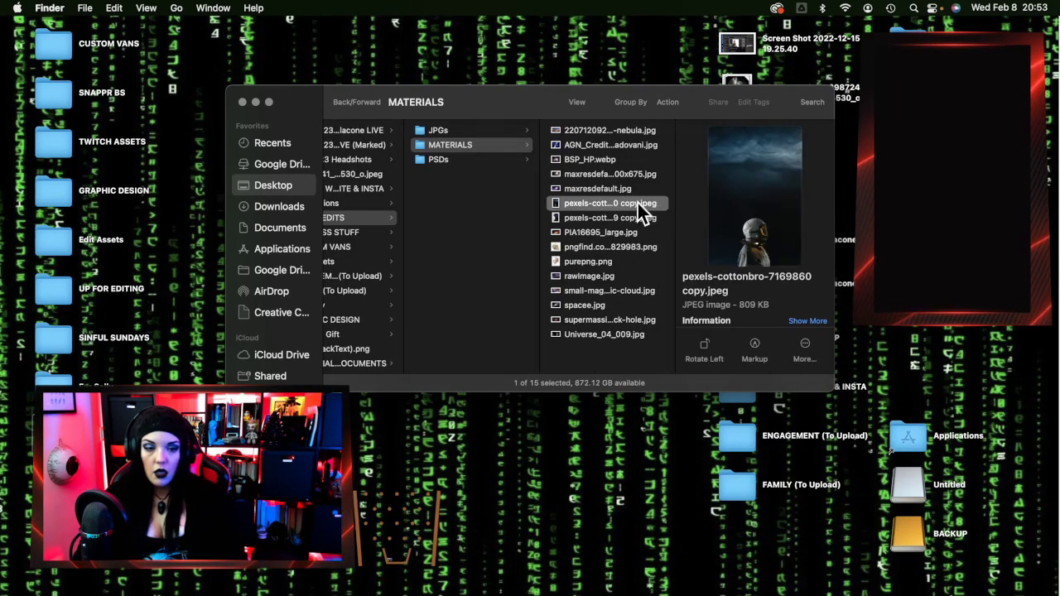
pyautogui.doubleClick(639, 207)
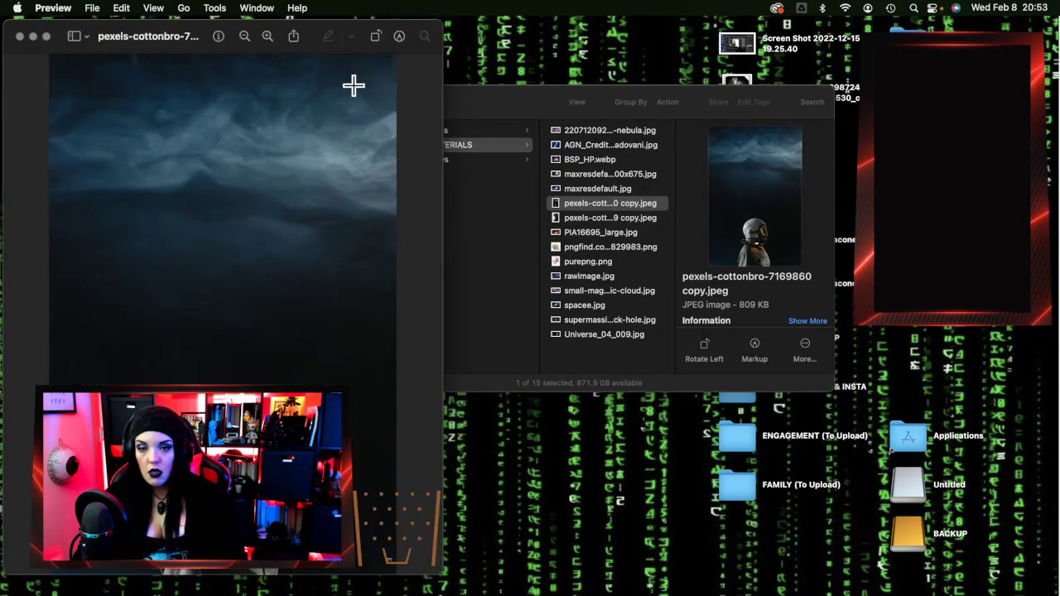
pyautogui.moveTo(320, 38); pyautogui.dragTo(640, 20)
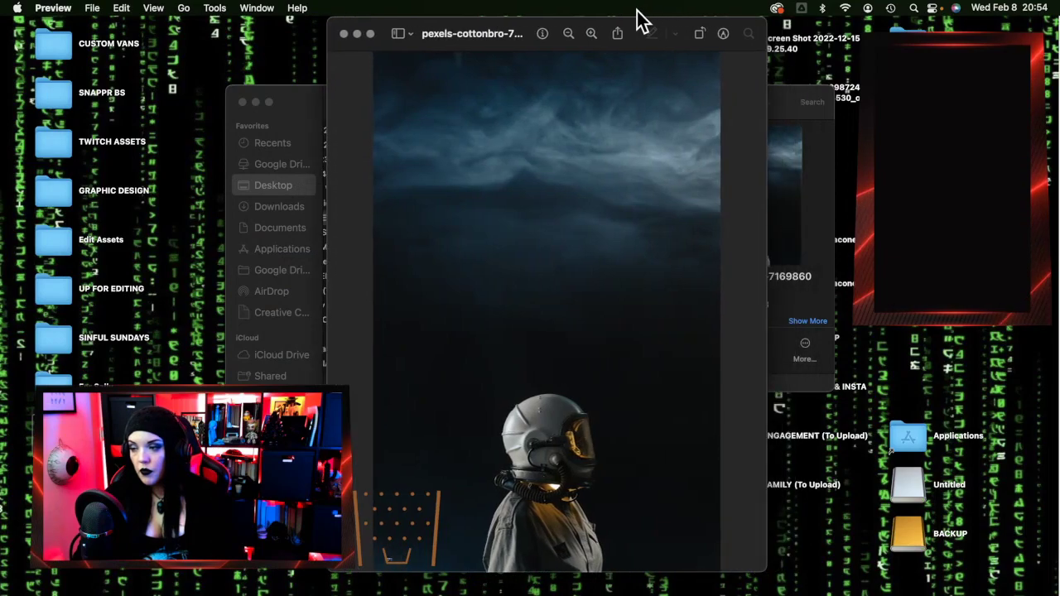
pyautogui.click(793, 99)
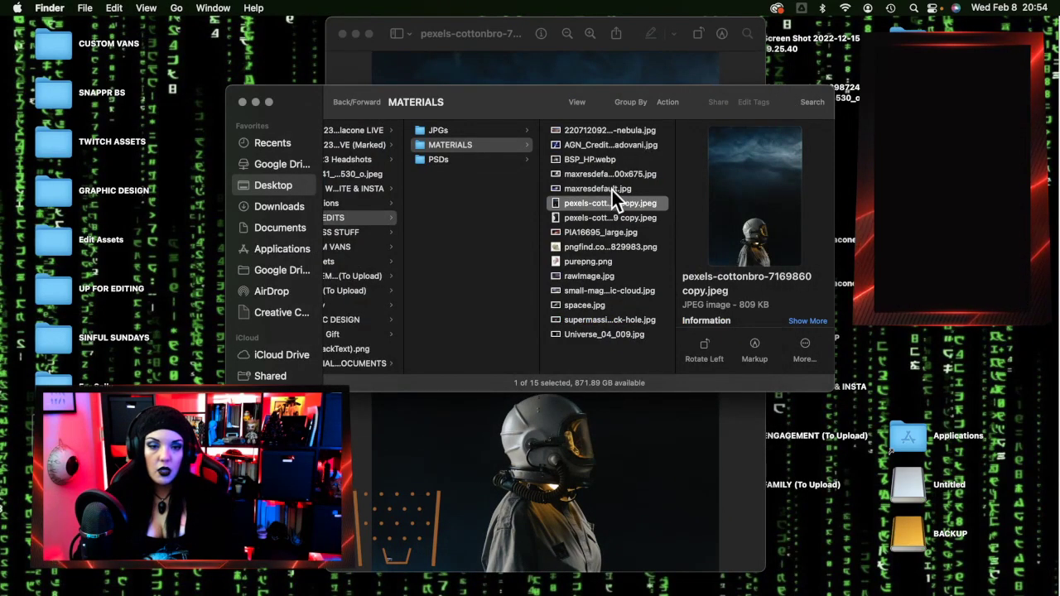
pyautogui.click(475, 131)
# Open Image-1.jpg in Preview, reposition it, then close both Preview windows
pyautogui.click(612, 145)
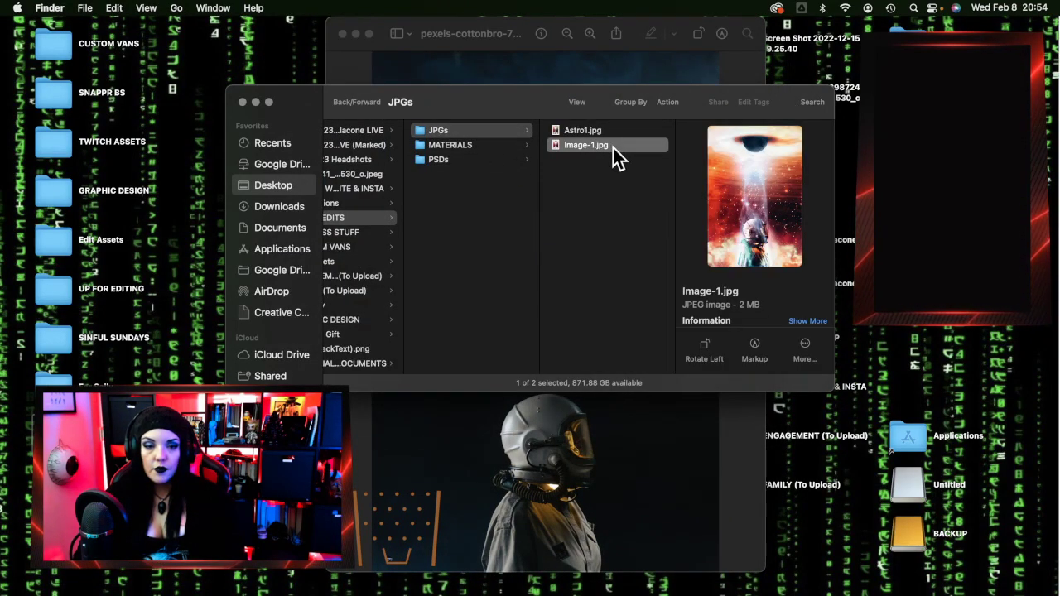
pyautogui.doubleClick(613, 147)
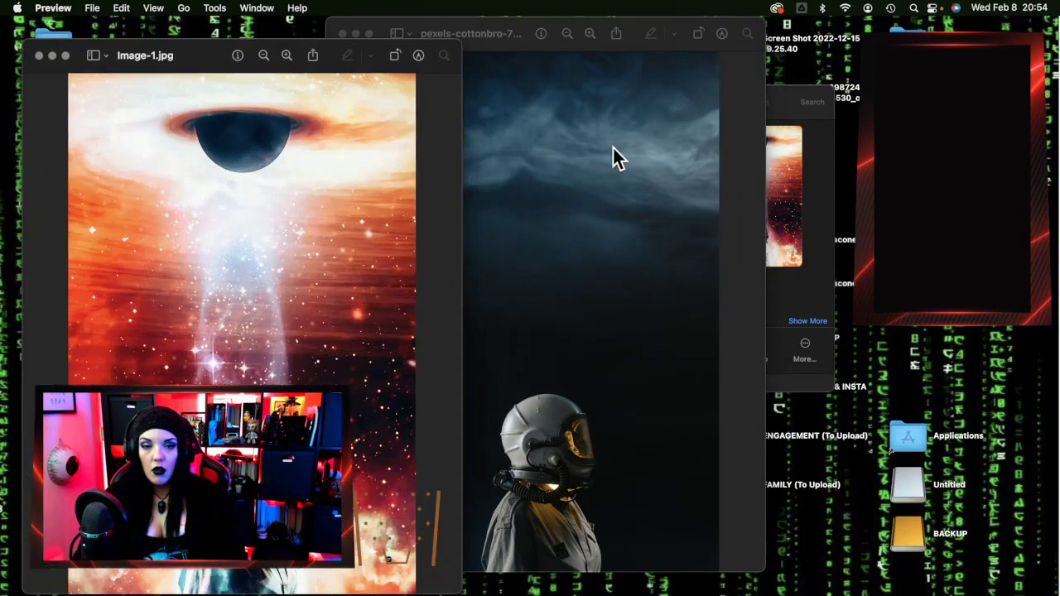
pyautogui.moveTo(206, 55); pyautogui.dragTo(539, 41)
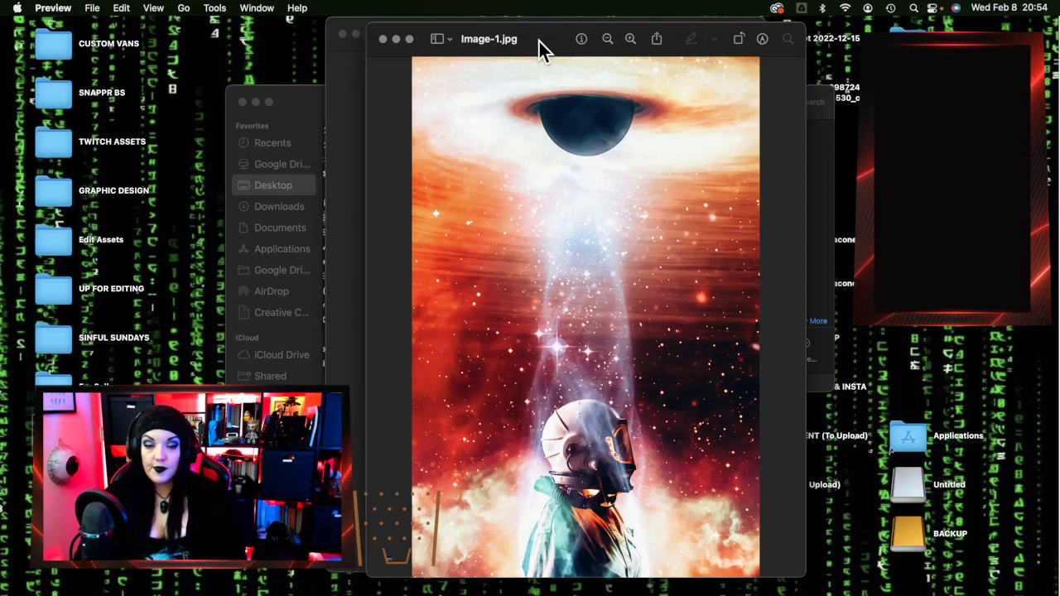
pyautogui.moveTo(538, 41); pyautogui.dragTo(708, 42)
pyautogui.doubleClick(708, 42)
pyautogui.press('super+w')
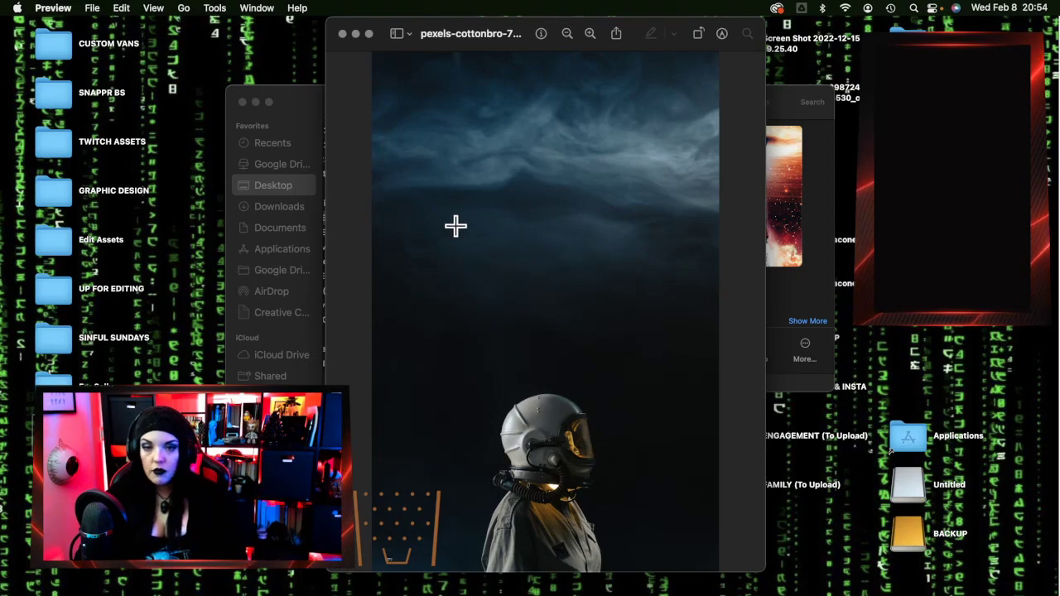
pyautogui.click(342, 36)
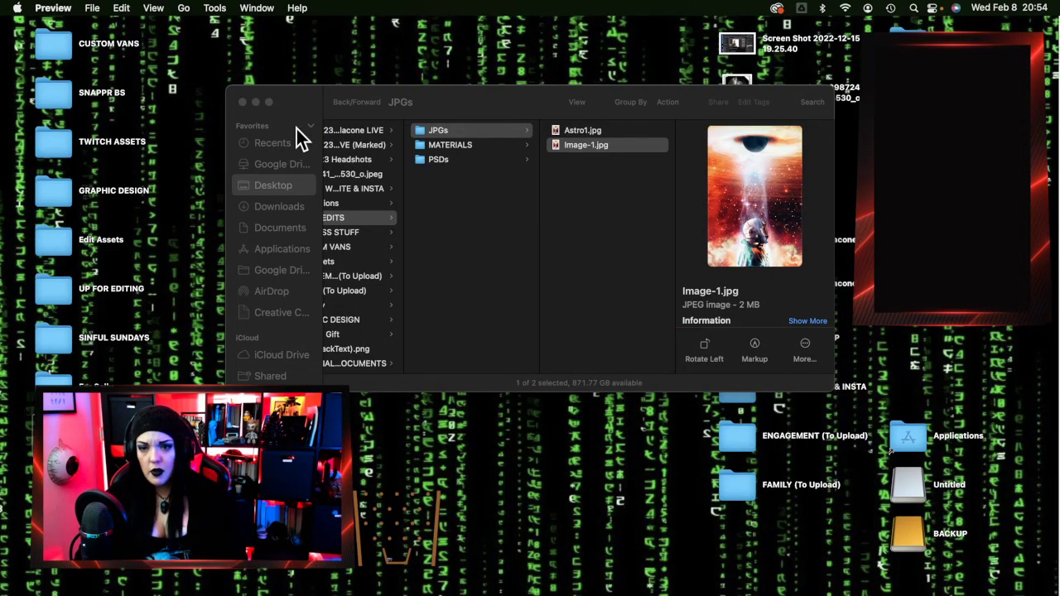
# Close the JPGs Finder window to reveal the desktop
pyautogui.click(243, 102)
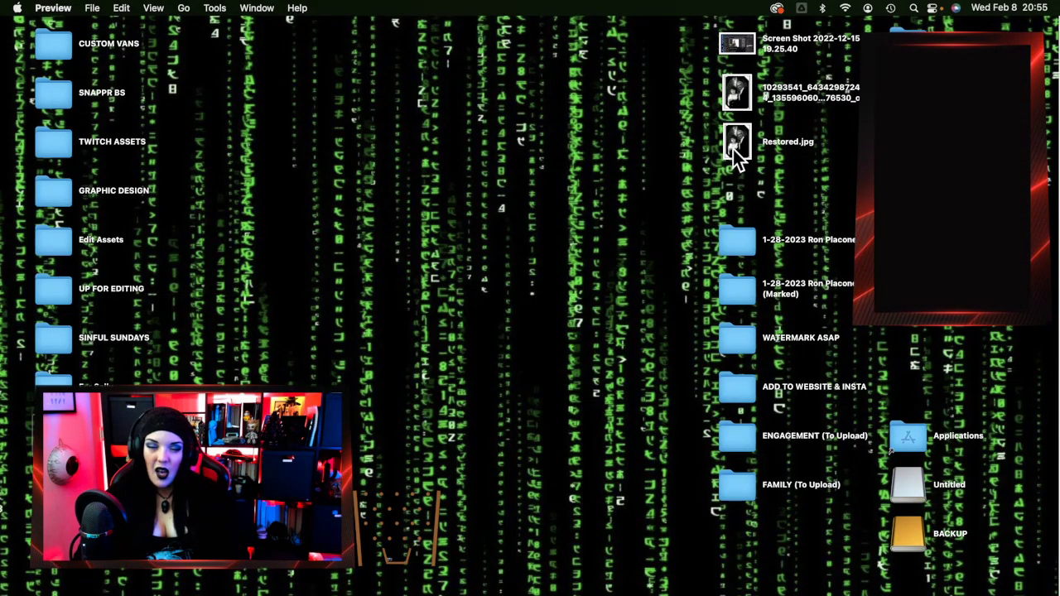
pyautogui.doubleClick(737, 93)
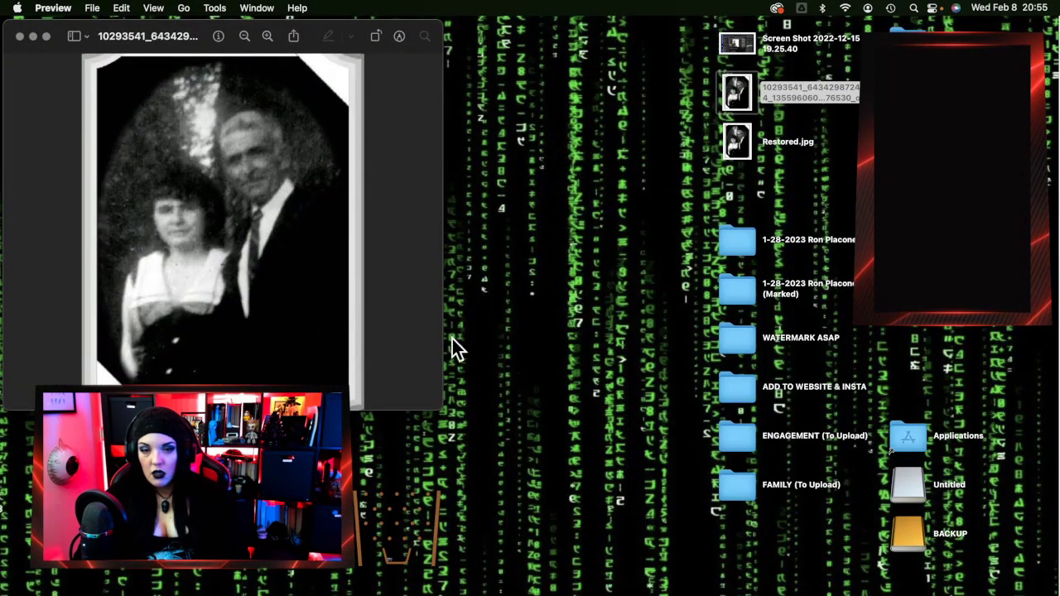
pyautogui.moveTo(427, 411); pyautogui.dragTo(490, 532)
pyautogui.moveTo(314, 35); pyautogui.dragTo(589, 10)
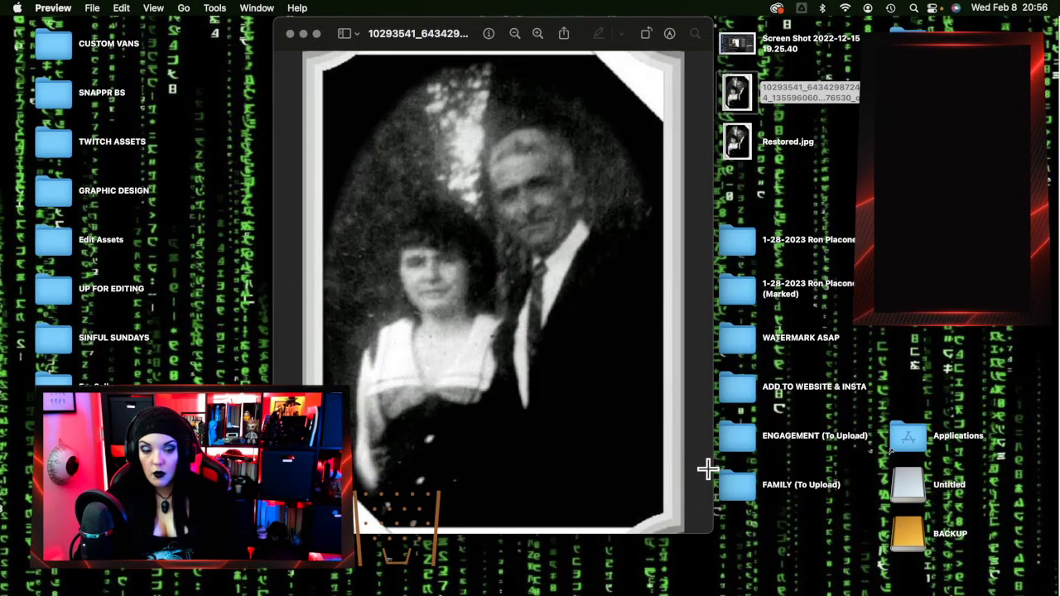
pyautogui.moveTo(706, 534); pyautogui.dragTo(771, 585)
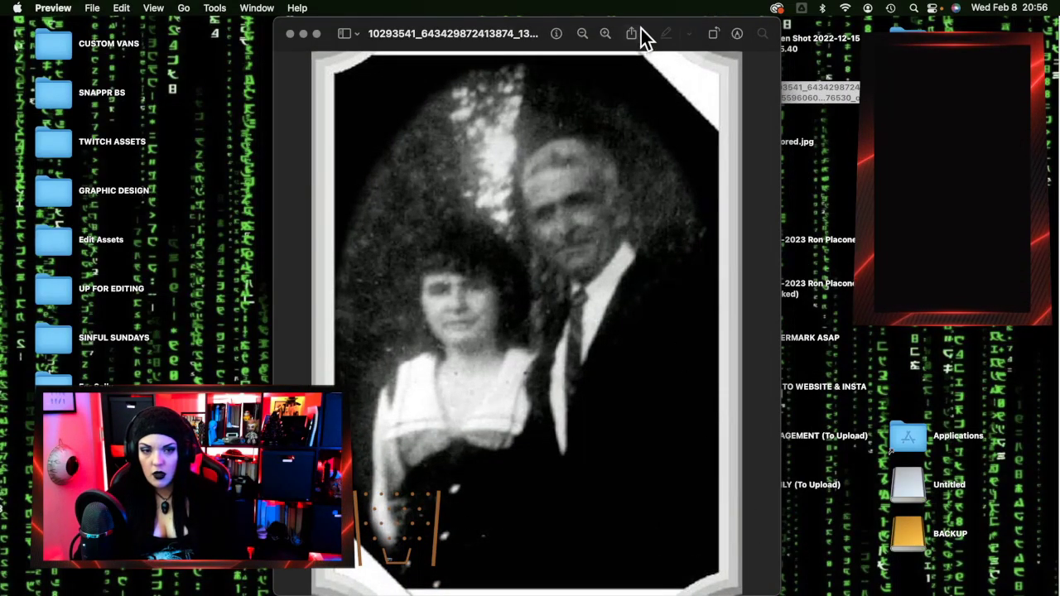
pyautogui.moveTo(642, 30); pyautogui.dragTo(620, 25)
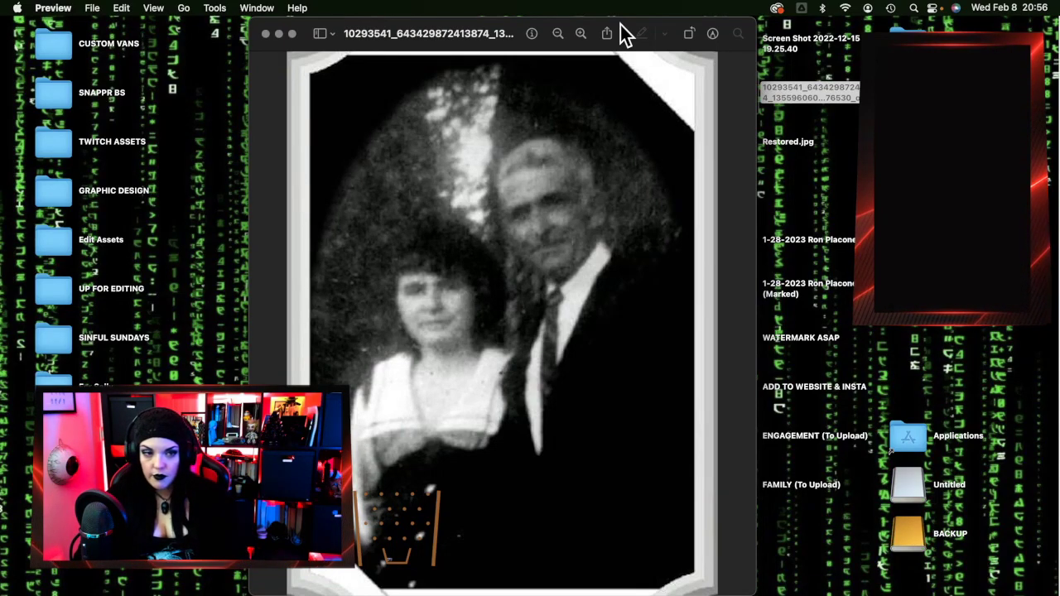
pyautogui.moveTo(625, 33)
pyautogui.mouseDown()
pyautogui.moveTo(591, 31)
pyautogui.moveTo(612, 32)
pyautogui.mouseUp()
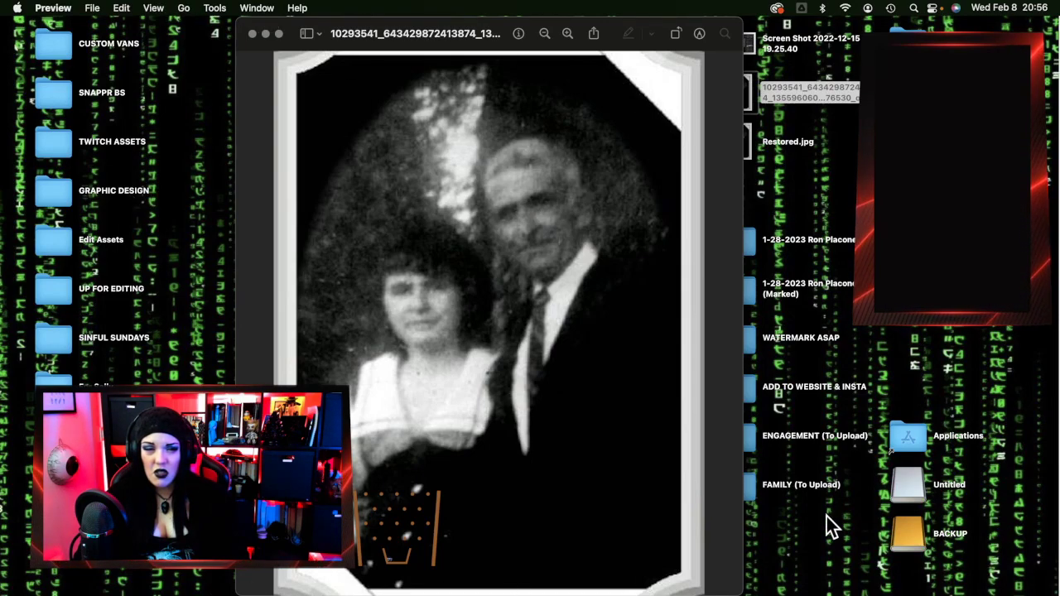
pyautogui.doubleClick(787, 141)
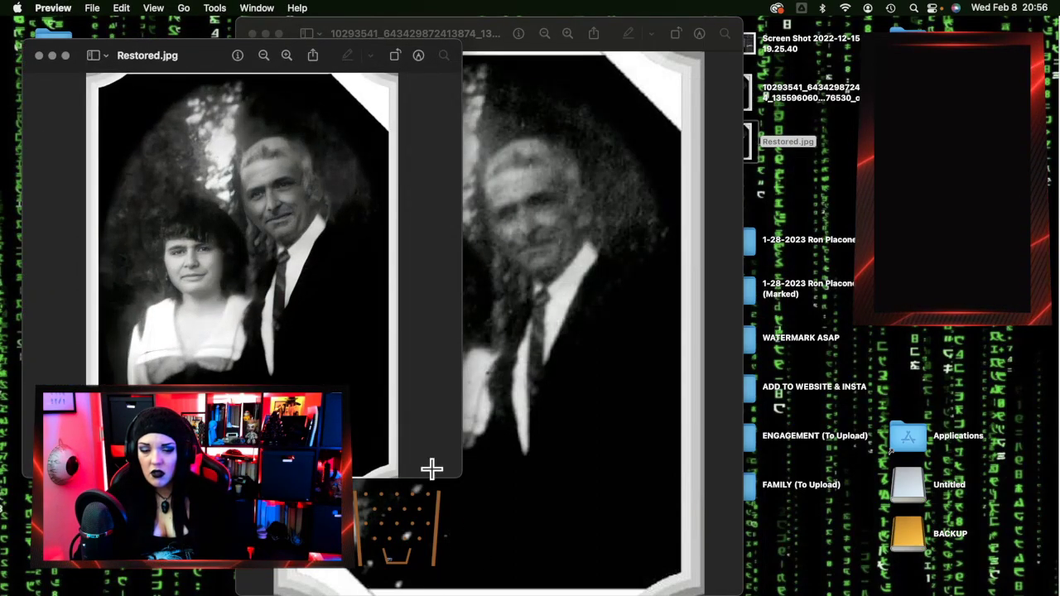
pyautogui.moveTo(461, 478); pyautogui.dragTo(693, 587)
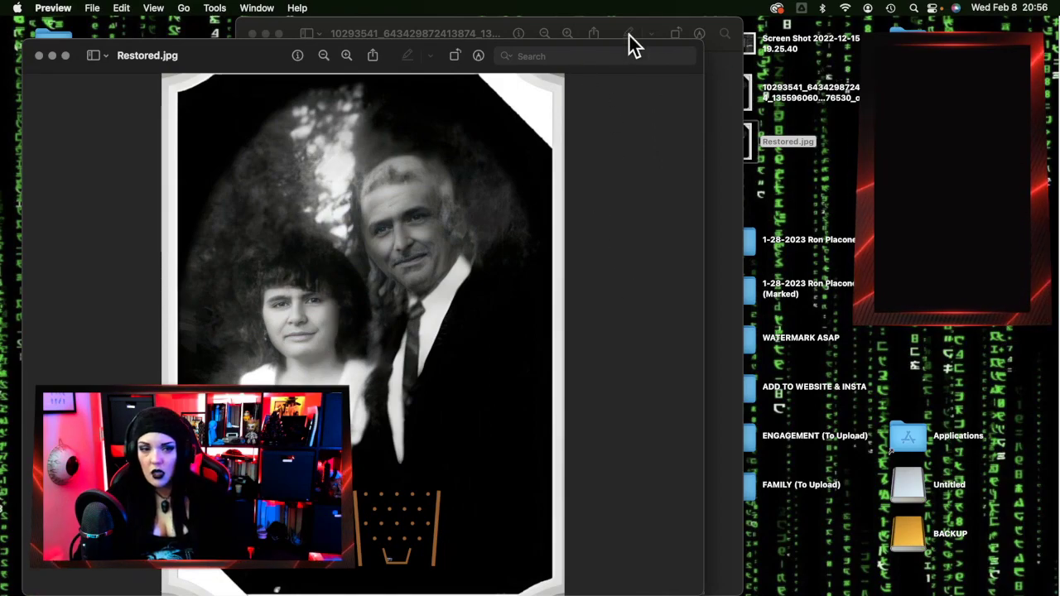
pyautogui.moveTo(431, 47); pyautogui.dragTo(577, 26)
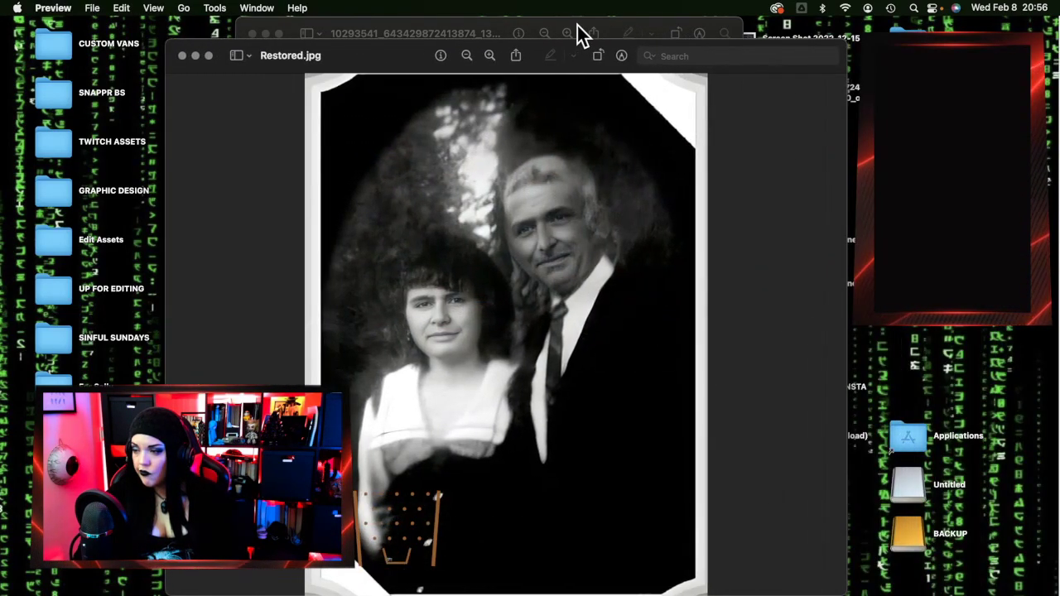
pyautogui.click(181, 56)
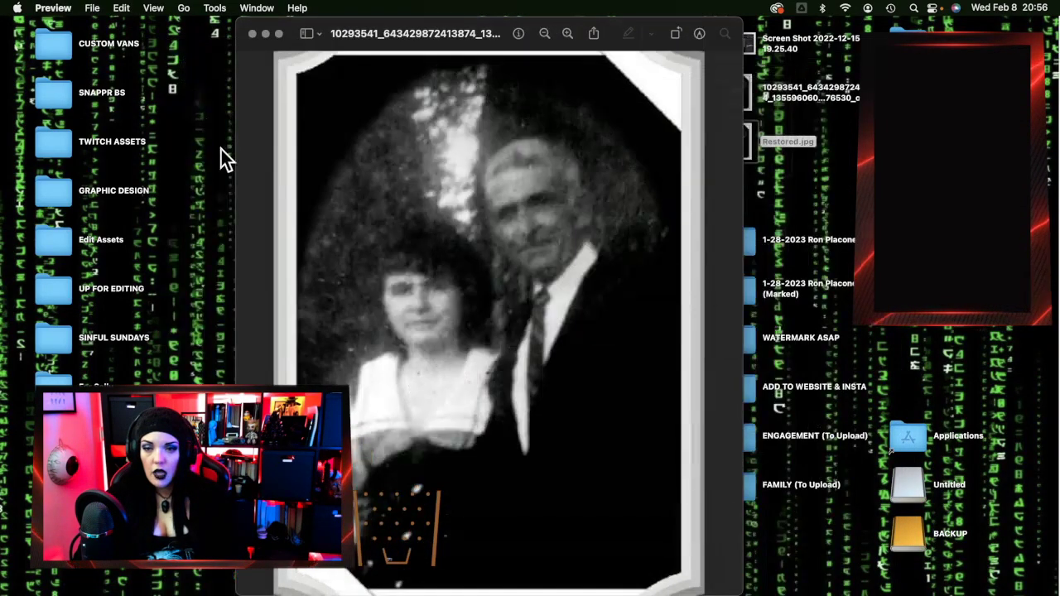
pyautogui.click(252, 34)
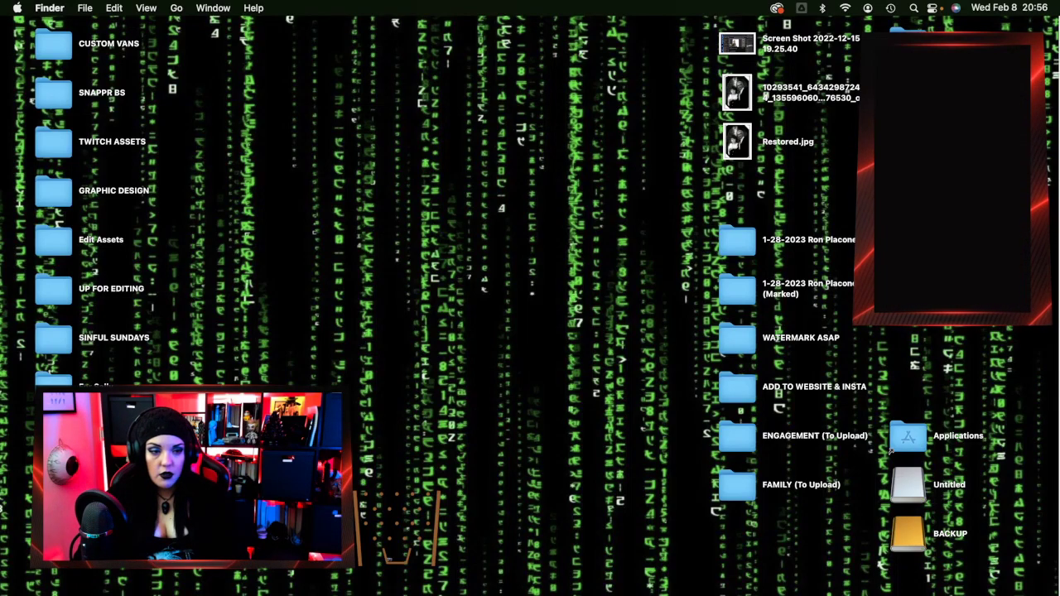
# Bring Lightroom Classic back to the front from the Dock
pyautogui.moveTo(1027, 479)
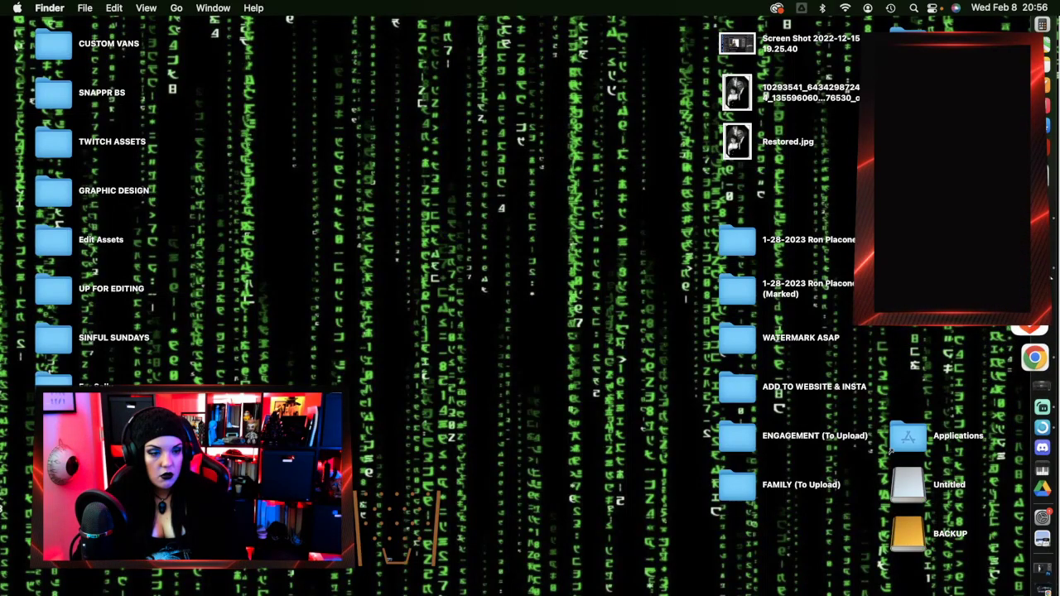
pyautogui.click(1031, 332)
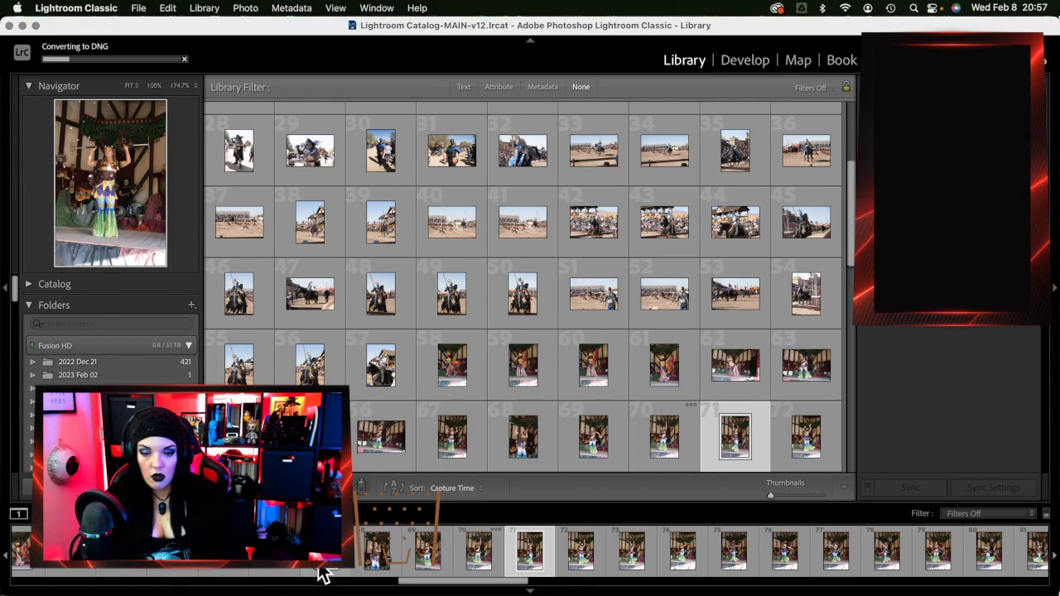
# Minimise the Lightroom Classic Library window to the Dock
pyautogui.hscroll(-15, 327, 550)
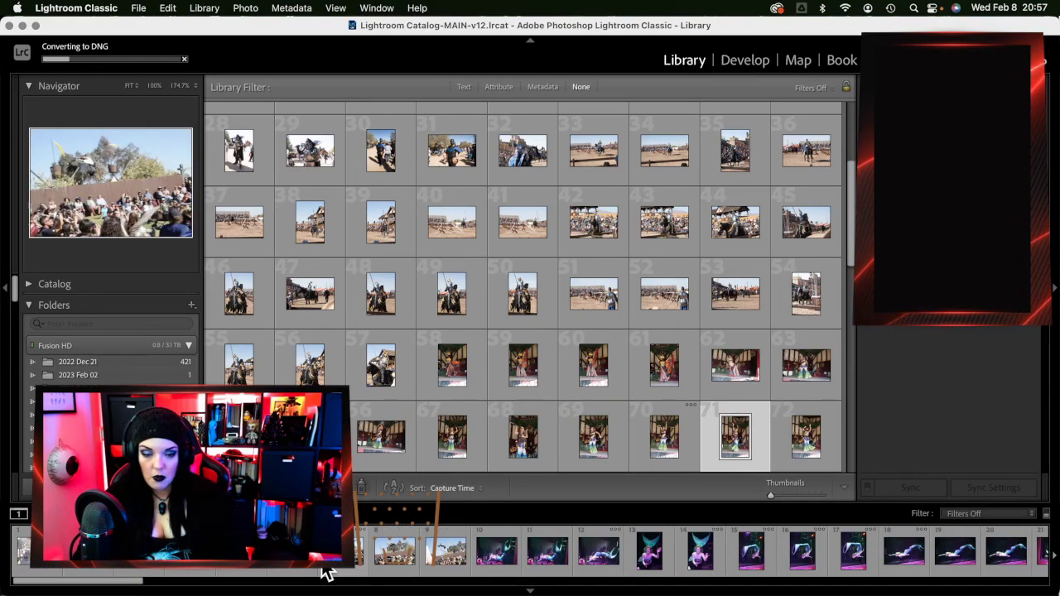
pyautogui.hscroll(5, 327, 571)
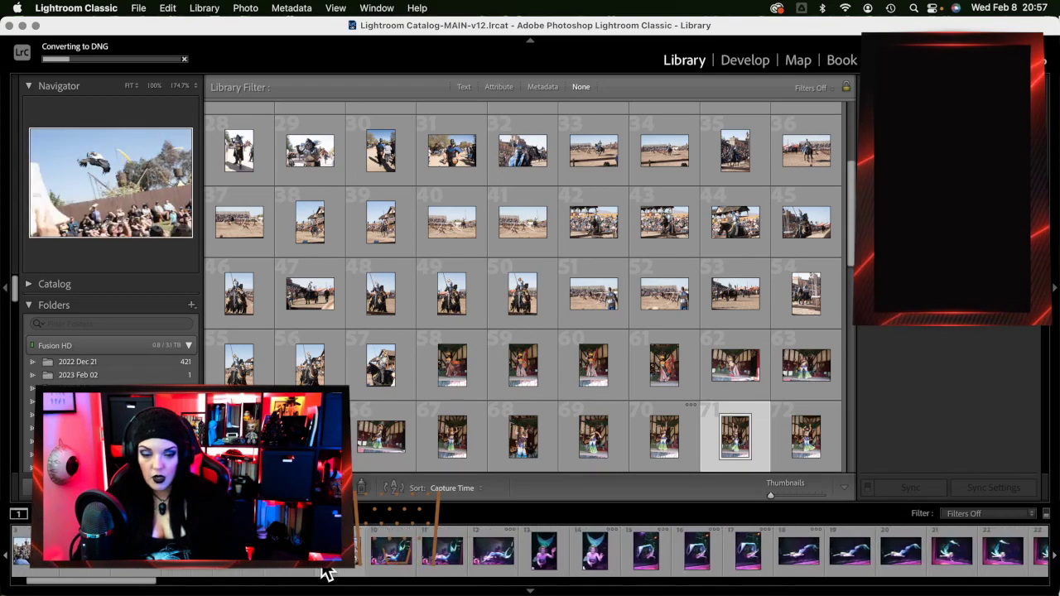
pyautogui.hscroll(10, 327, 571)
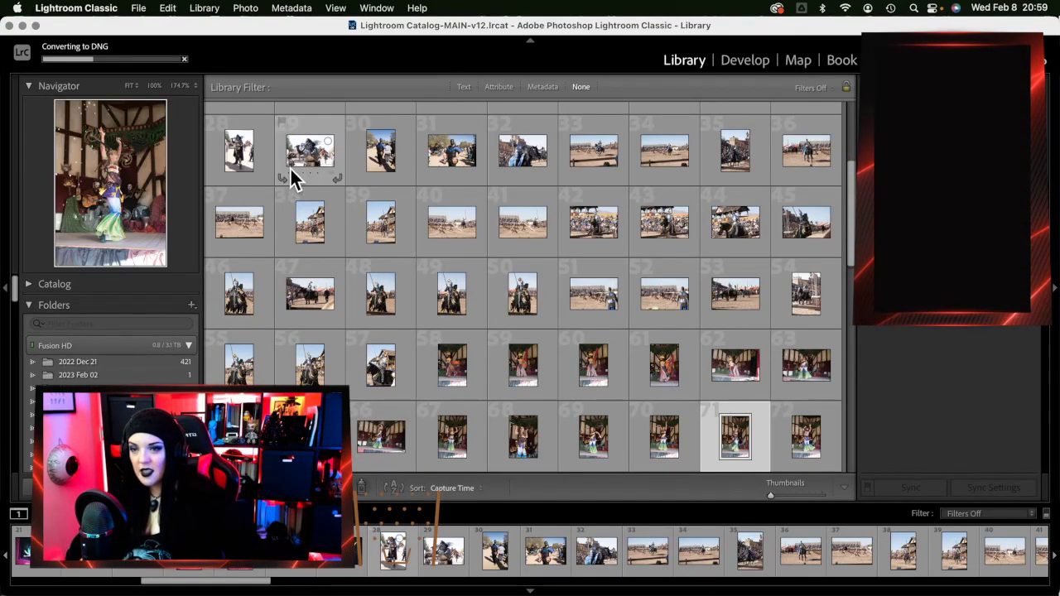
pyautogui.click(23, 26)
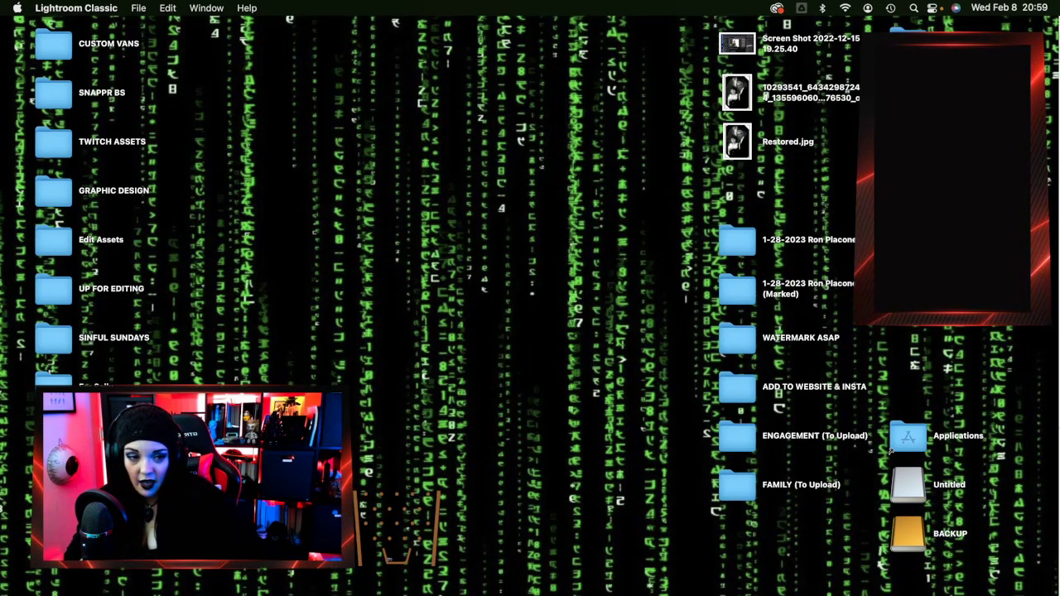
pyautogui.moveTo(1046, 463)
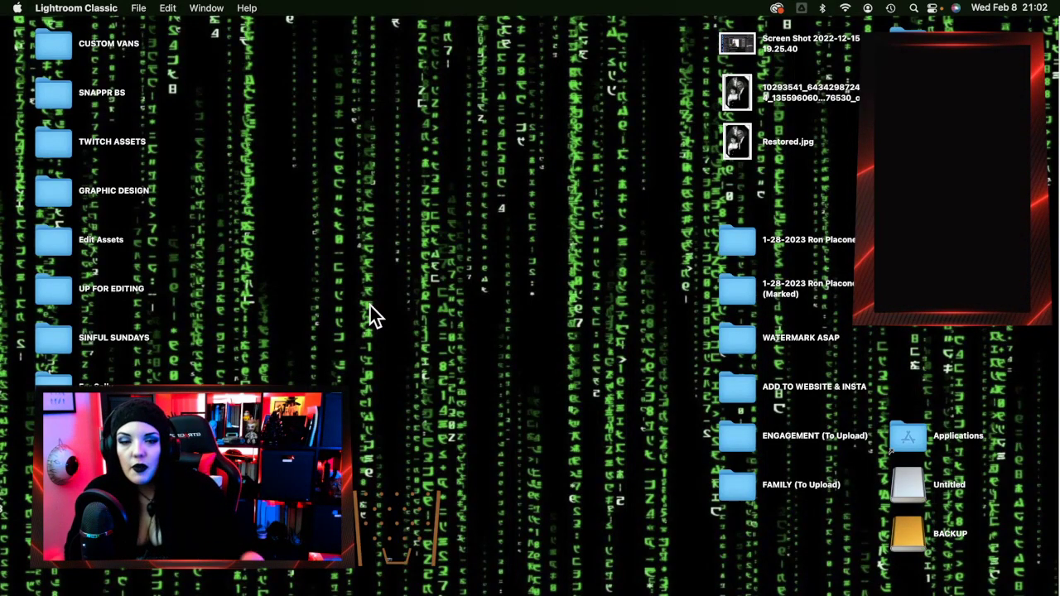
pyautogui.moveTo(1052, 283)
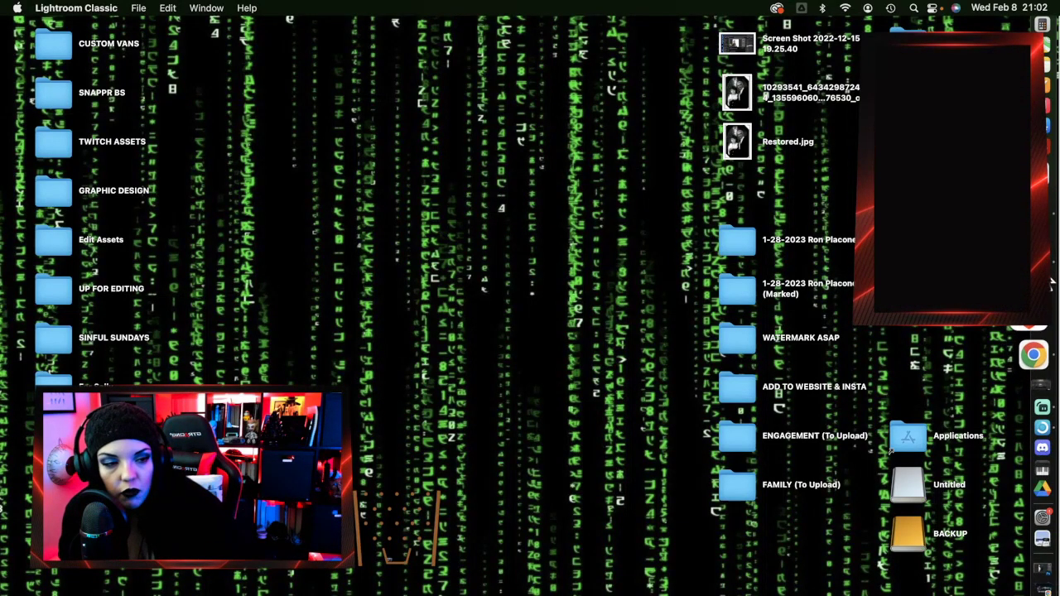
# Restore the minimised Lightroom Classic window from the Dock
pyautogui.click(1043, 516)
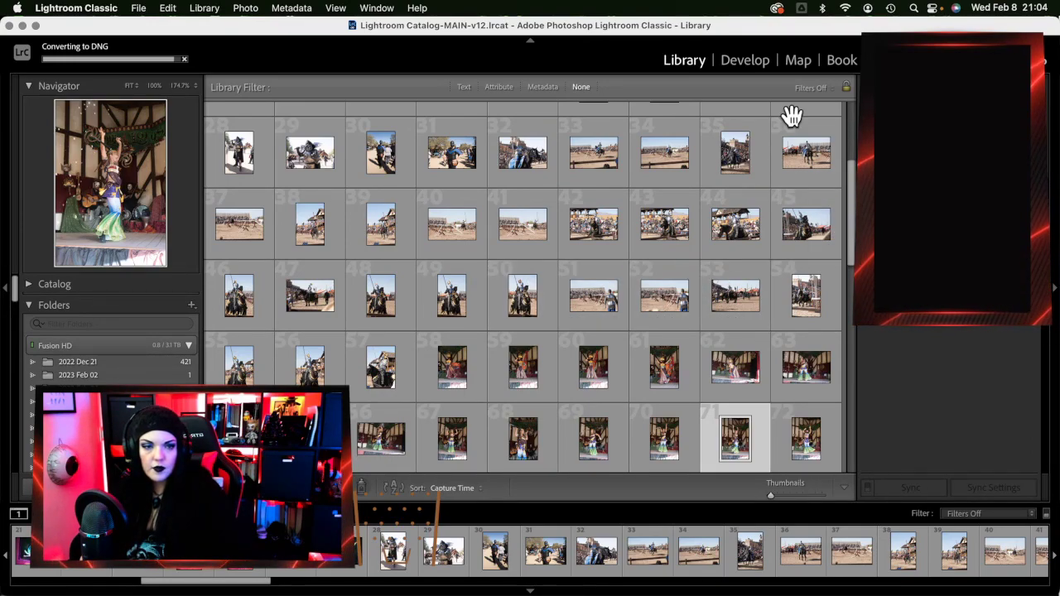
pyautogui.scroll(1, 787, 111)
pyautogui.scroll(5, 812, 230)
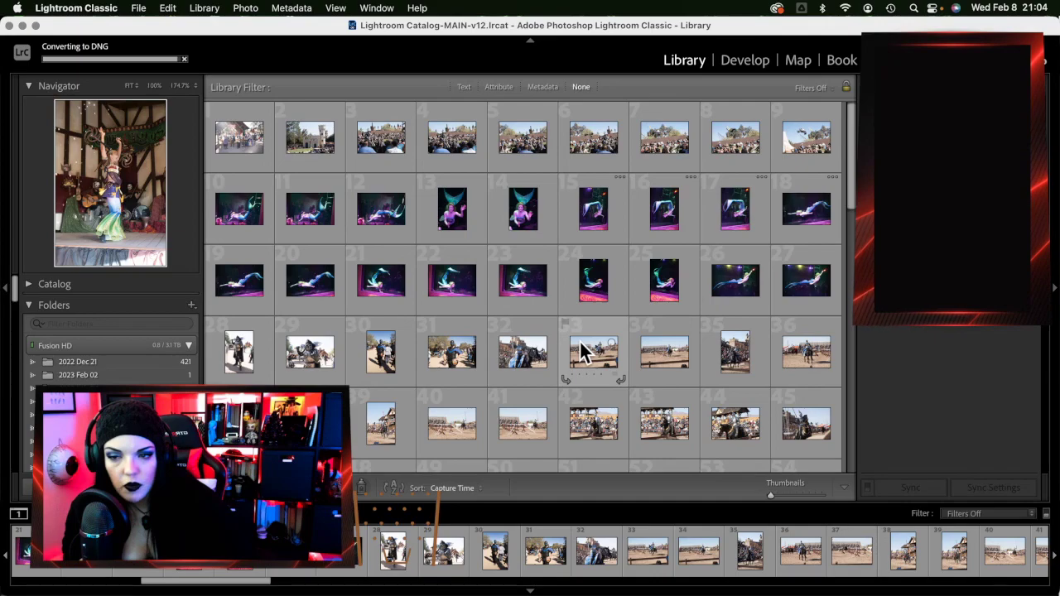
# Open the last jousting photo, two knights sword-fighting, in the Develop module
pyautogui.click(749, 66)
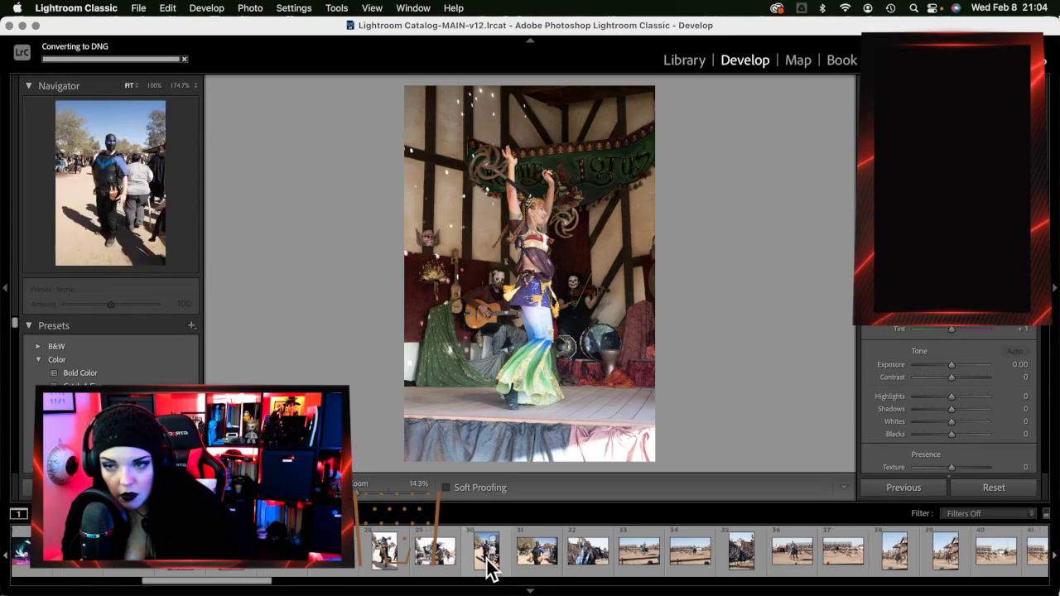
pyautogui.scroll(-15, 490, 551)
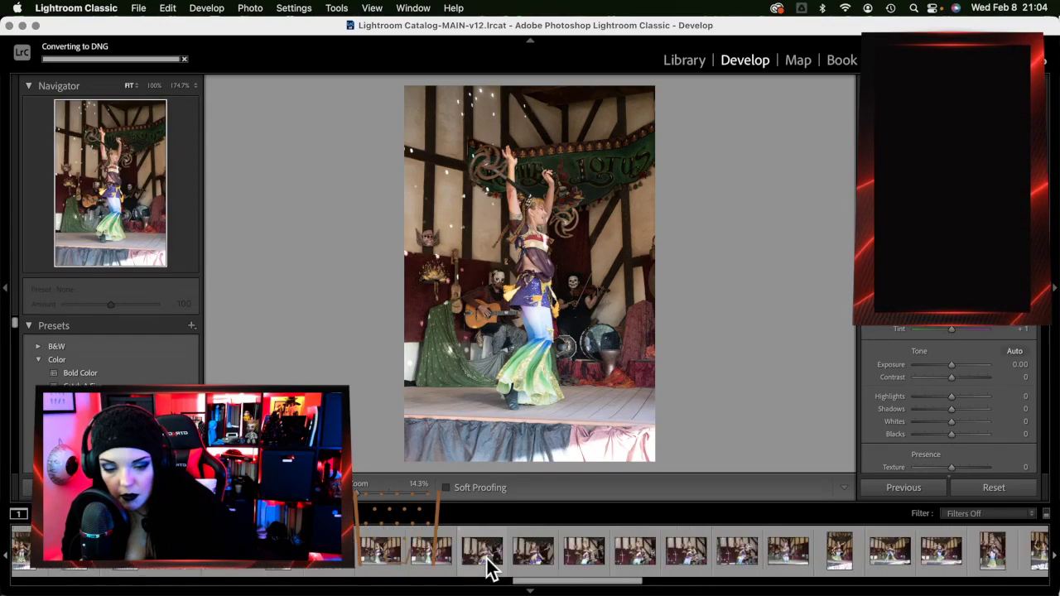
pyautogui.scroll(-5, 489, 555)
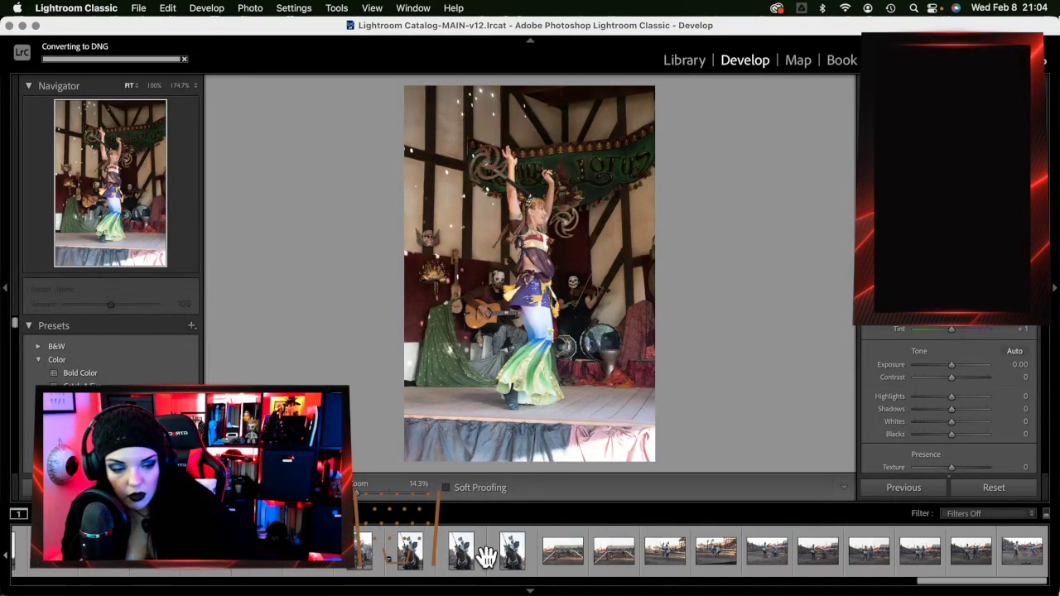
pyautogui.click(1018, 568)
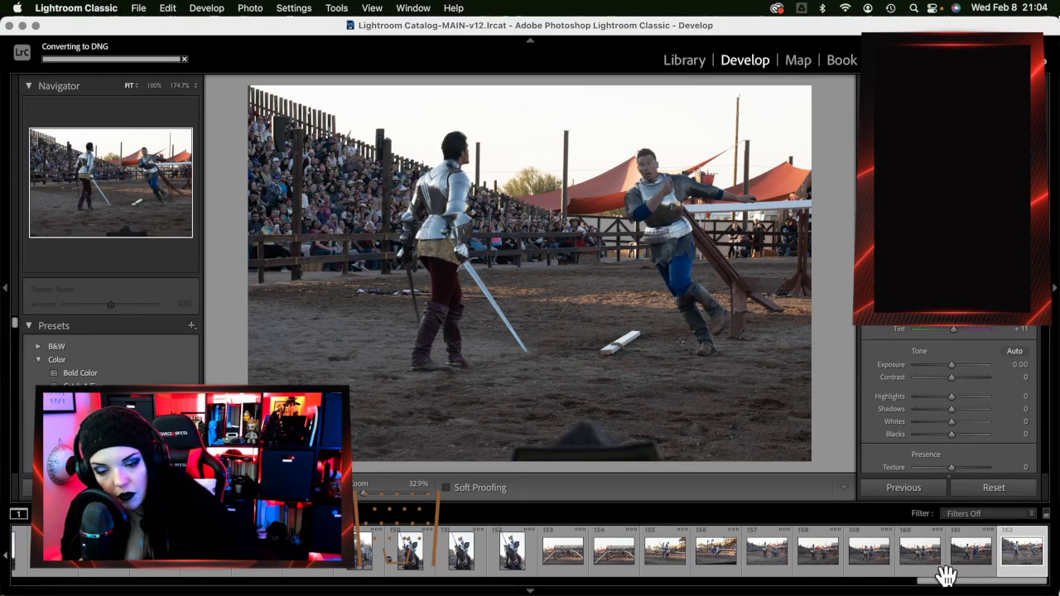
pyautogui.moveTo(948, 586); pyautogui.dragTo(49, 581)
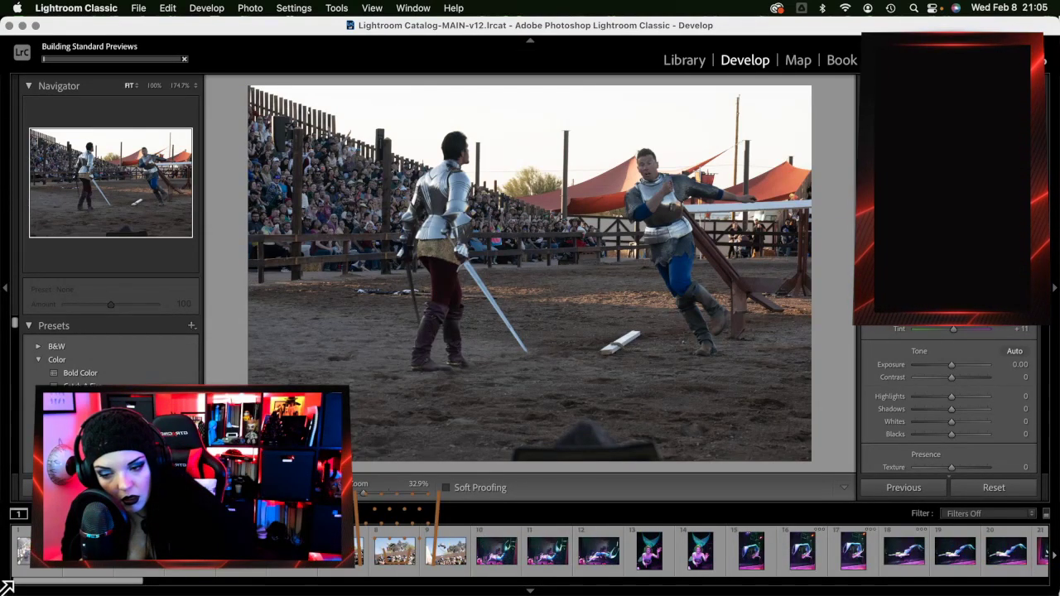
pyautogui.moveTo(52, 585); pyautogui.dragTo(970, 558)
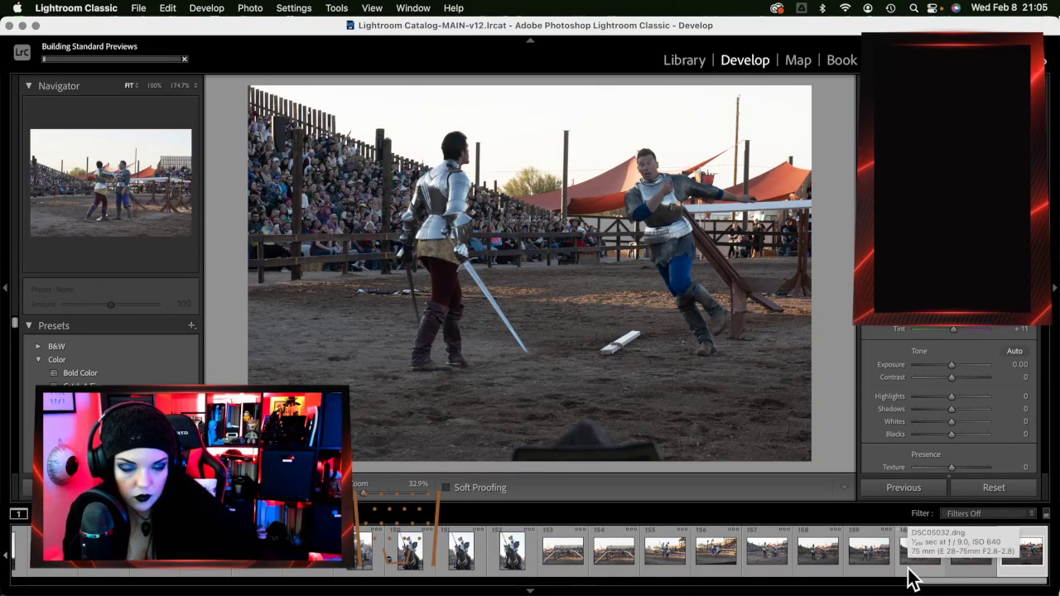
# Apply Auto tone to the knights photo and scroll the Presets panel down to MATTE
pyautogui.click(1016, 353)
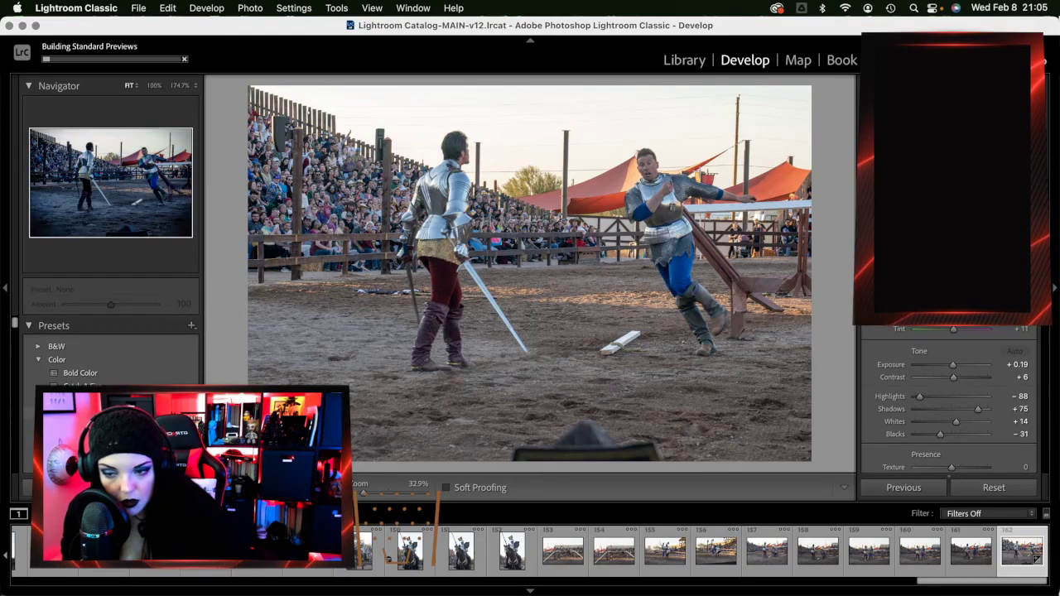
pyautogui.scroll(-10, 107, 356)
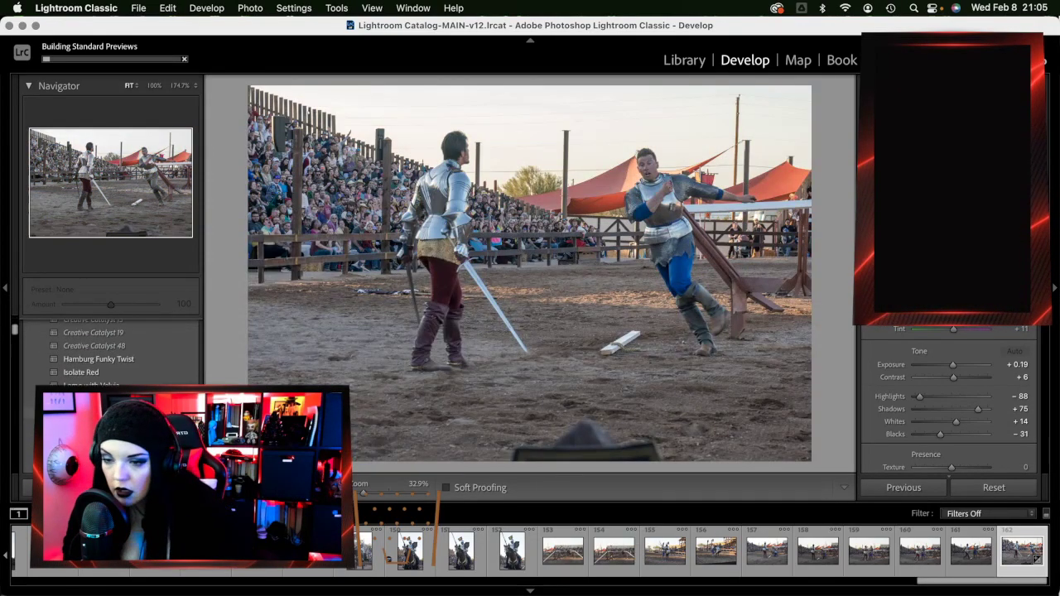
pyautogui.scroll(-10, 108, 352)
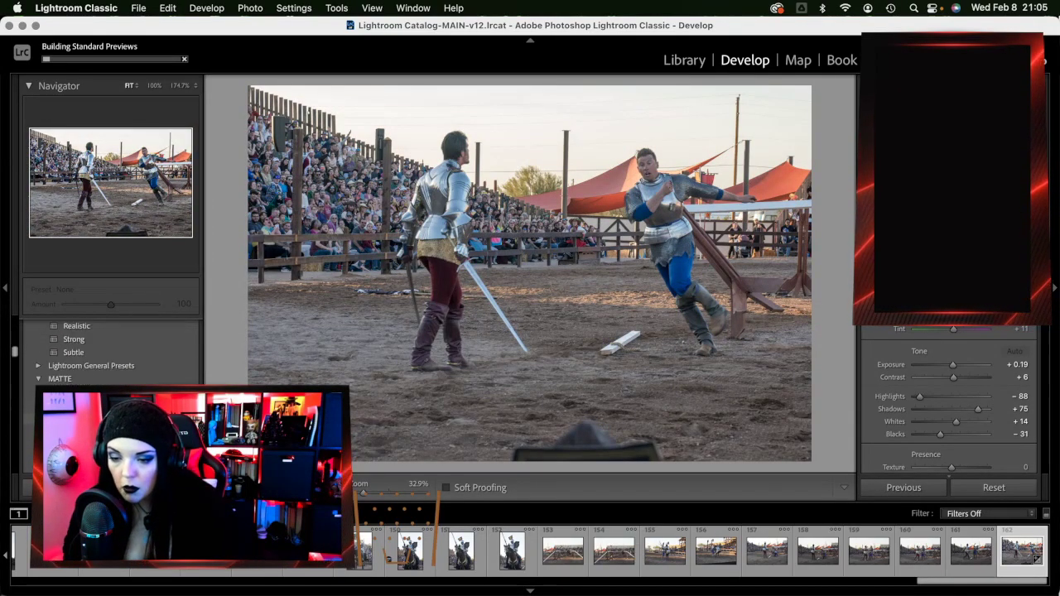
pyautogui.scroll(-8, 107, 352)
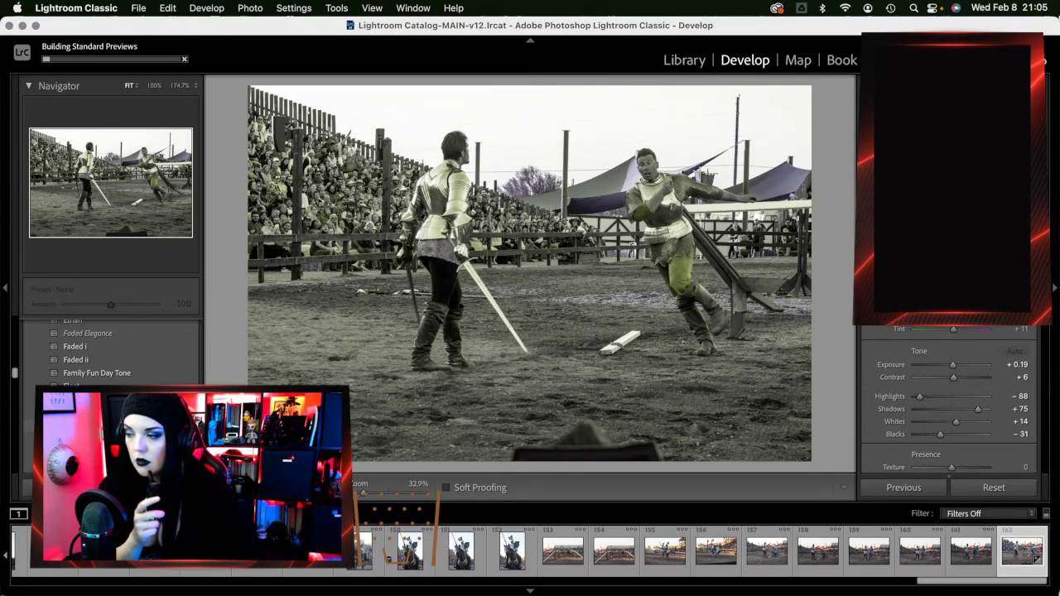
pyautogui.scroll(-1, 112, 352)
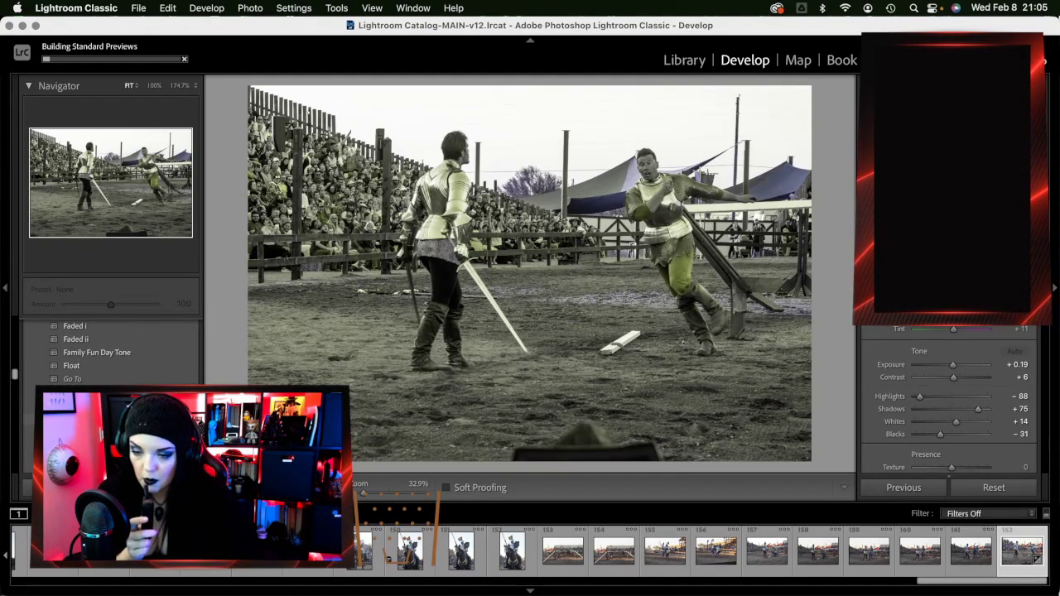
pyautogui.scroll(-5, 112, 352)
pyautogui.scroll(-3, 112, 352)
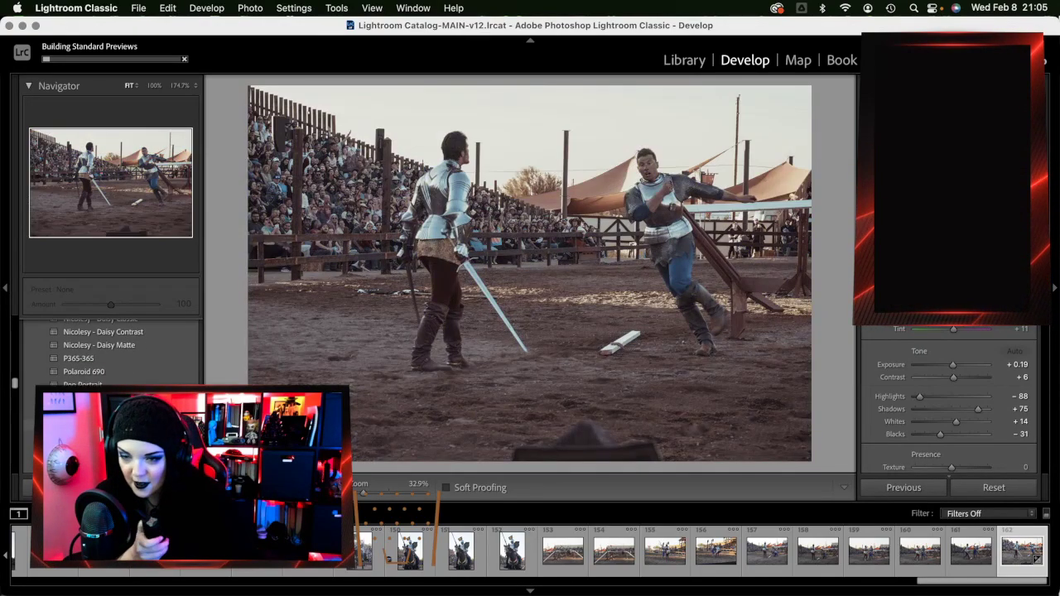
pyautogui.scroll(-3, 112, 352)
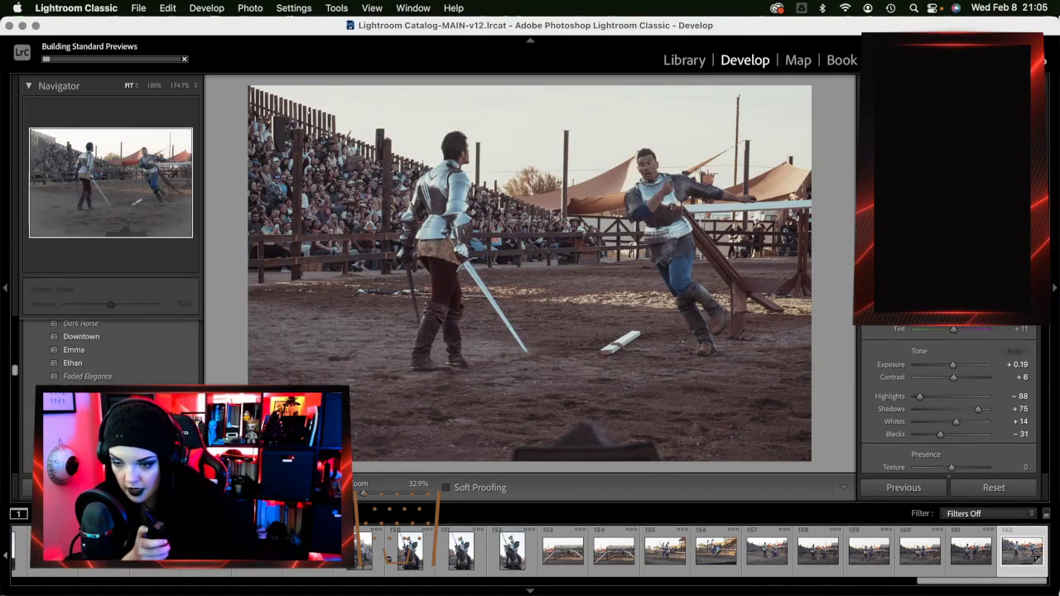
pyautogui.scroll(-5, 157, 373)
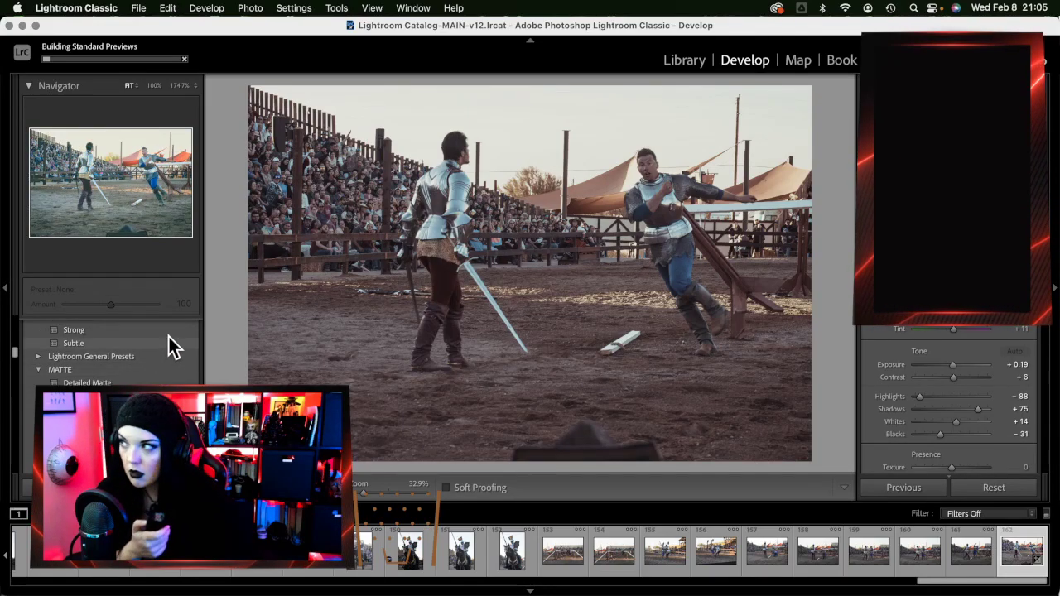
# Replace the Subtle preset with Matte Starter and zoom in to check the fighter's detail
pyautogui.click(168, 335)
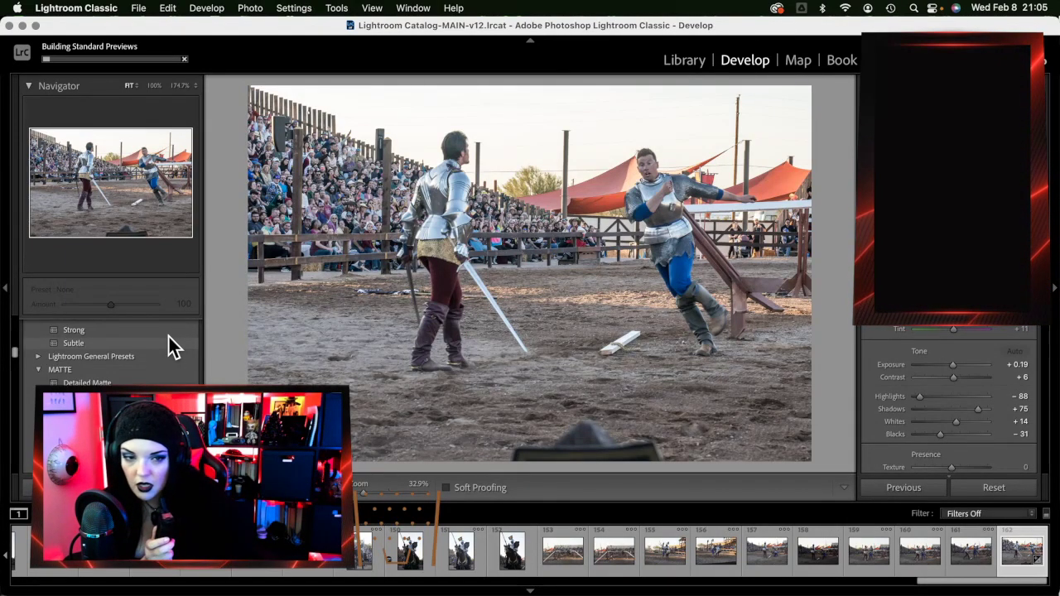
pyautogui.click(168, 338)
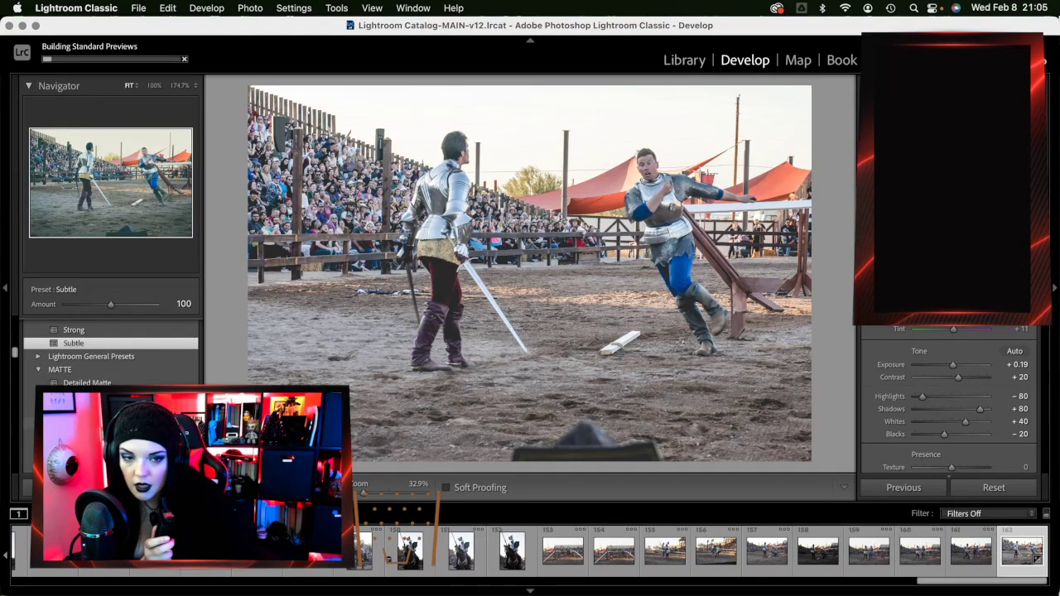
pyautogui.click(108, 437)
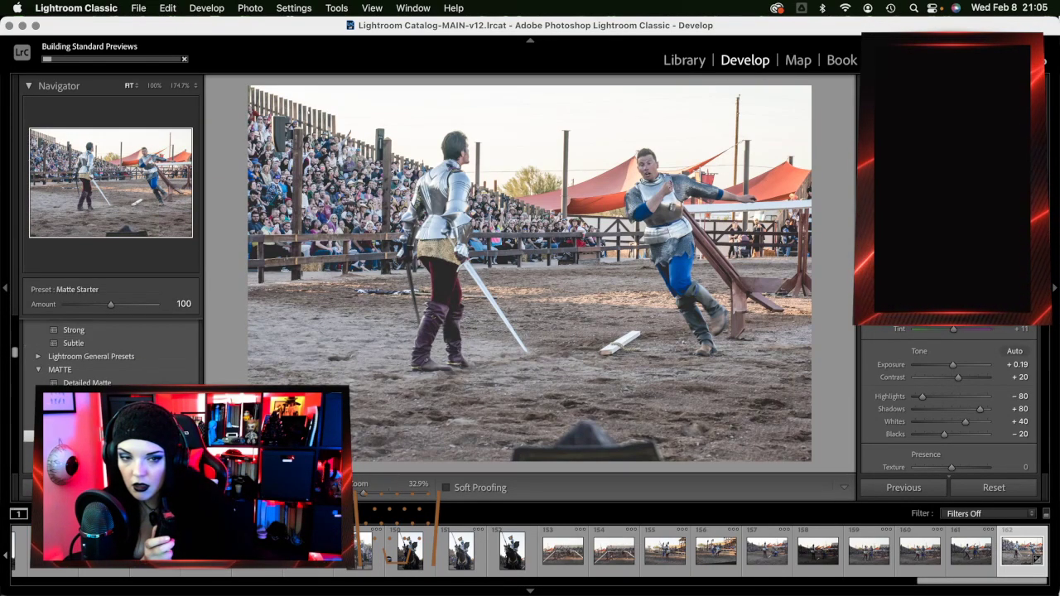
pyautogui.click(647, 157)
pyautogui.click(647, 158)
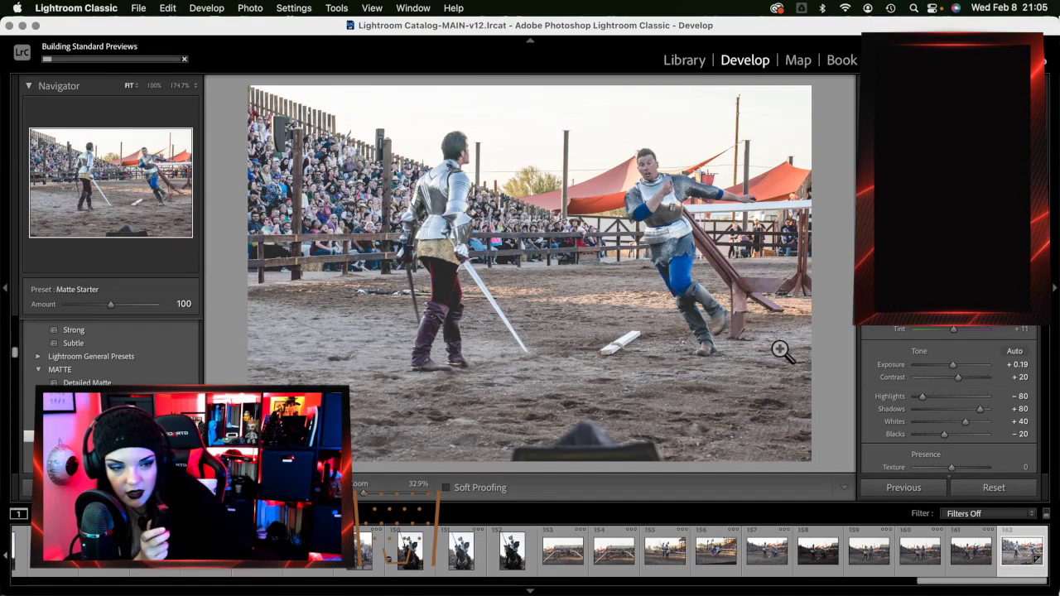
# Select the nine neighbouring jousting thumbnails and synchronize the knight photo's settings onto them
pyautogui.keyDown('super'); pyautogui.click(985, 568); pyautogui.keyUp('super')
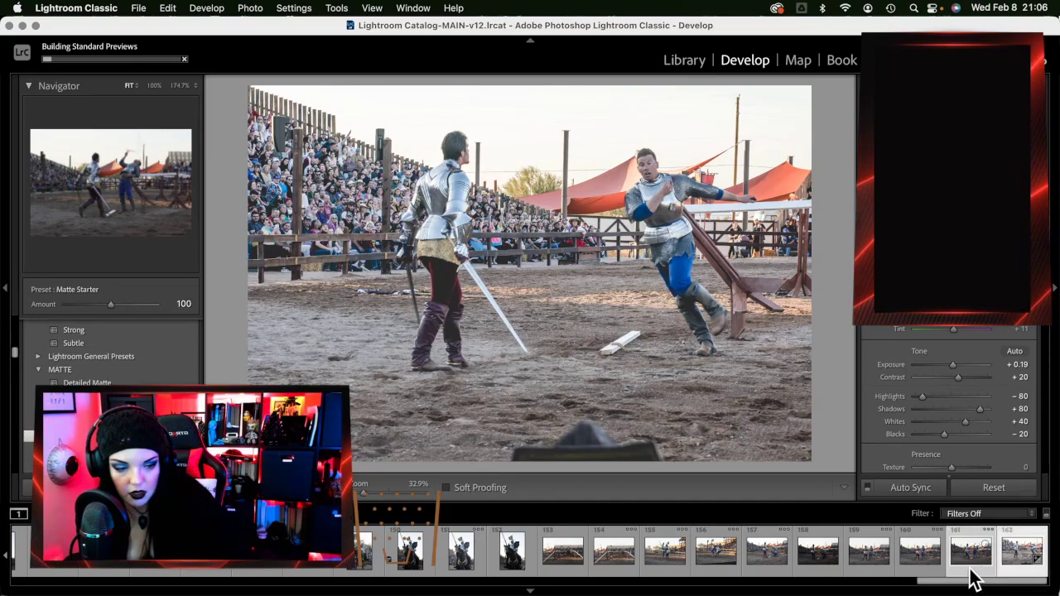
pyautogui.keyDown('super'); pyautogui.click(919, 568); pyautogui.keyUp('super')
pyautogui.keyDown('super'); pyautogui.click(870, 572); pyautogui.keyUp('super')
pyautogui.keyDown('super'); pyautogui.click(816, 573); pyautogui.keyUp('super')
pyautogui.keyDown('super'); pyautogui.click(757, 573); pyautogui.keyUp('super')
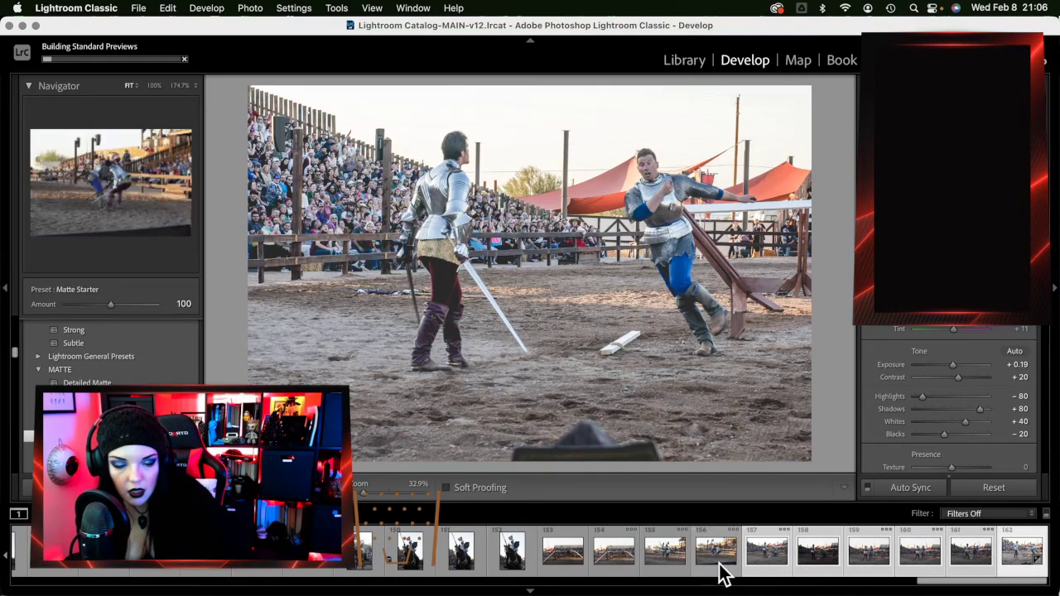
pyautogui.keyDown('super'); pyautogui.click(722, 573); pyautogui.keyUp('super')
pyautogui.keyDown('super'); pyautogui.click(673, 572); pyautogui.keyUp('super')
pyautogui.keyDown('super'); pyautogui.click(604, 572); pyautogui.keyUp('super')
pyautogui.keyDown('super'); pyautogui.click(552, 573); pyautogui.keyUp('super')
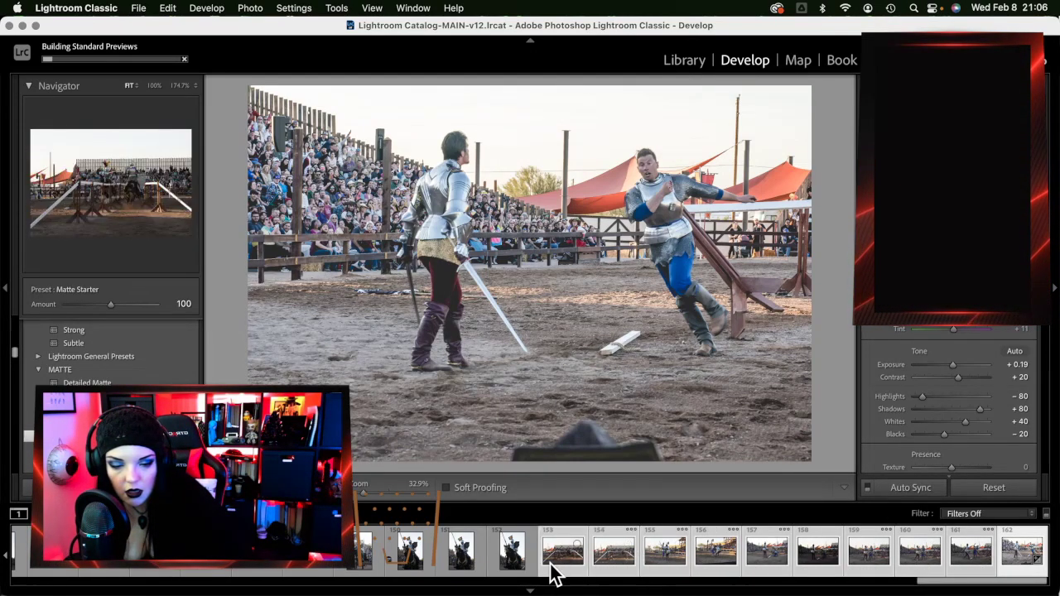
pyautogui.click(911, 487)
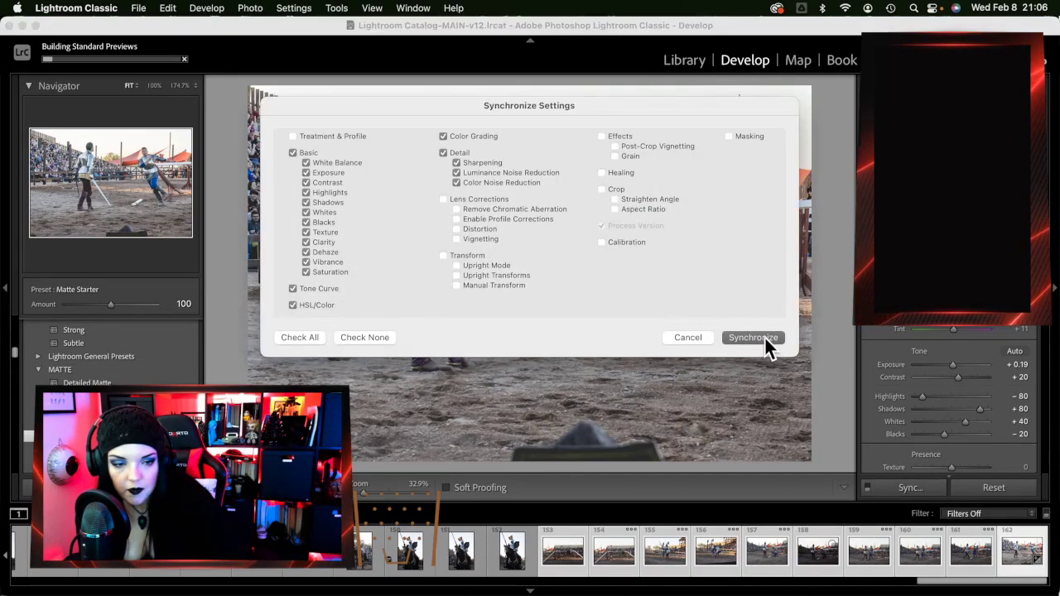
pyautogui.click(765, 338)
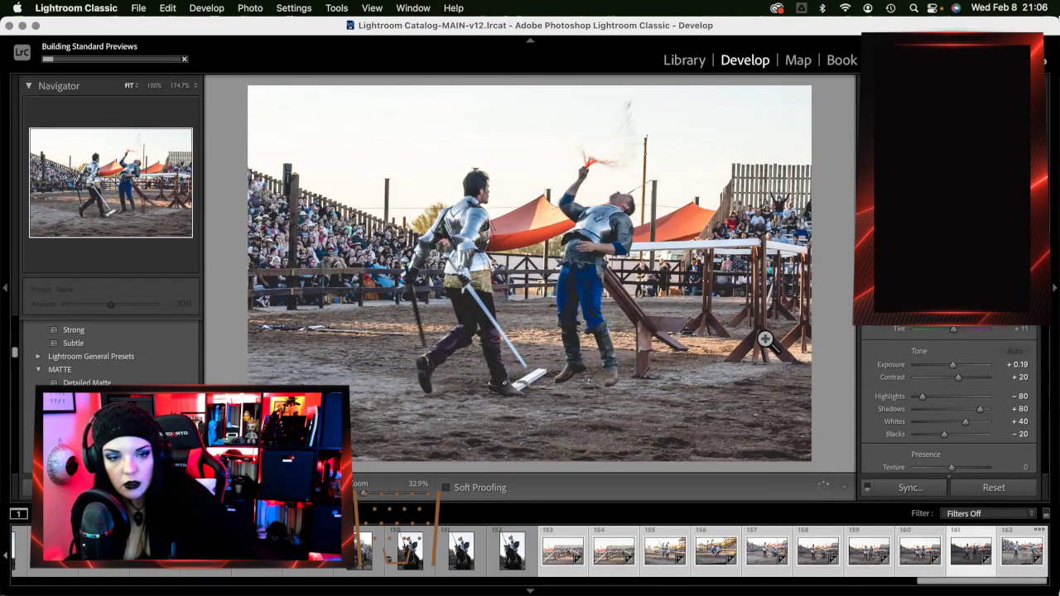
pyautogui.click(580, 390)
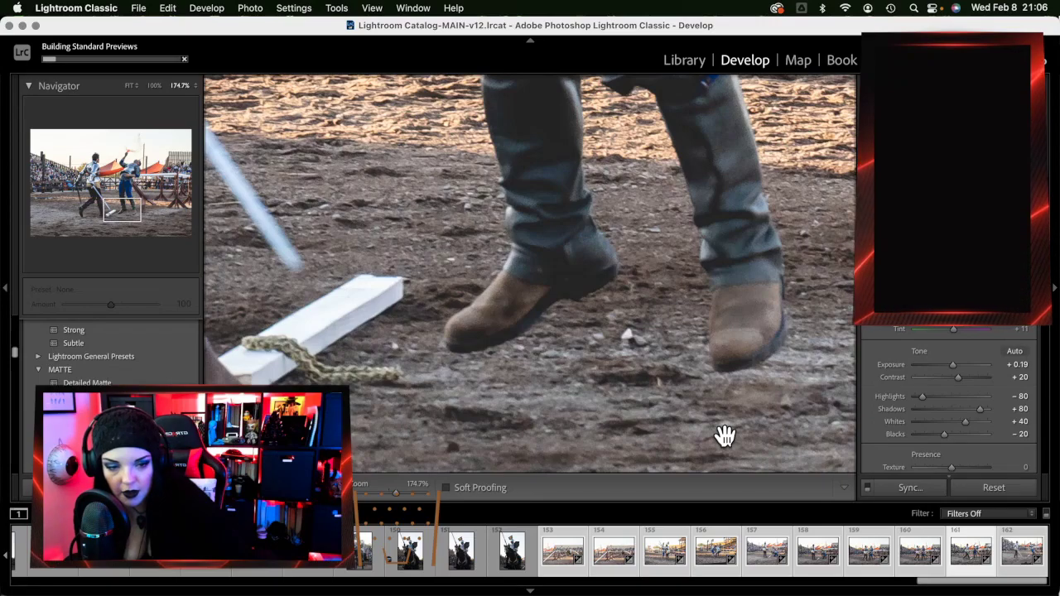
pyautogui.click(727, 388)
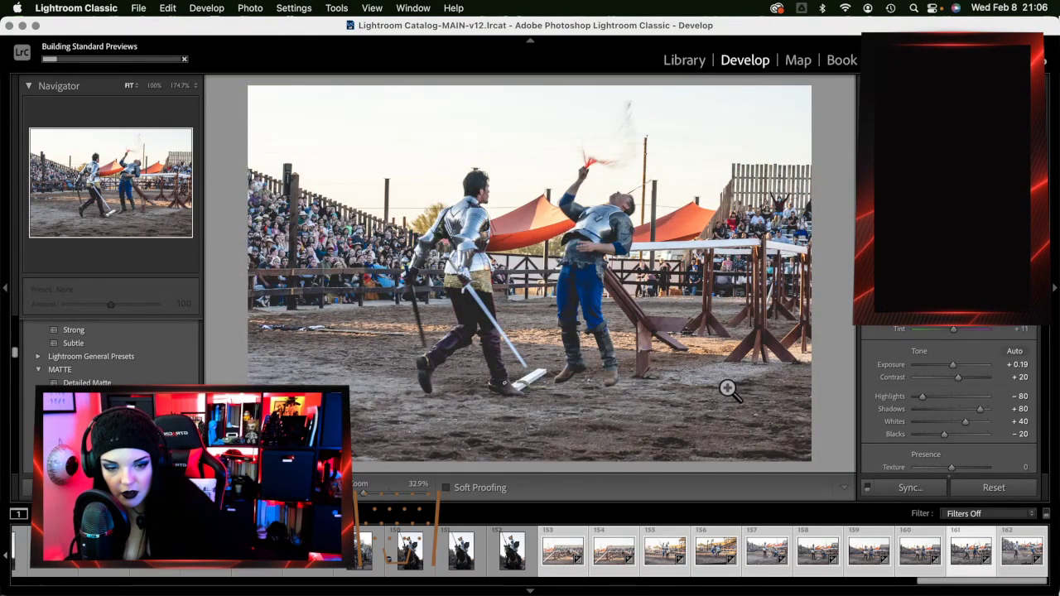
pyautogui.click(484, 400)
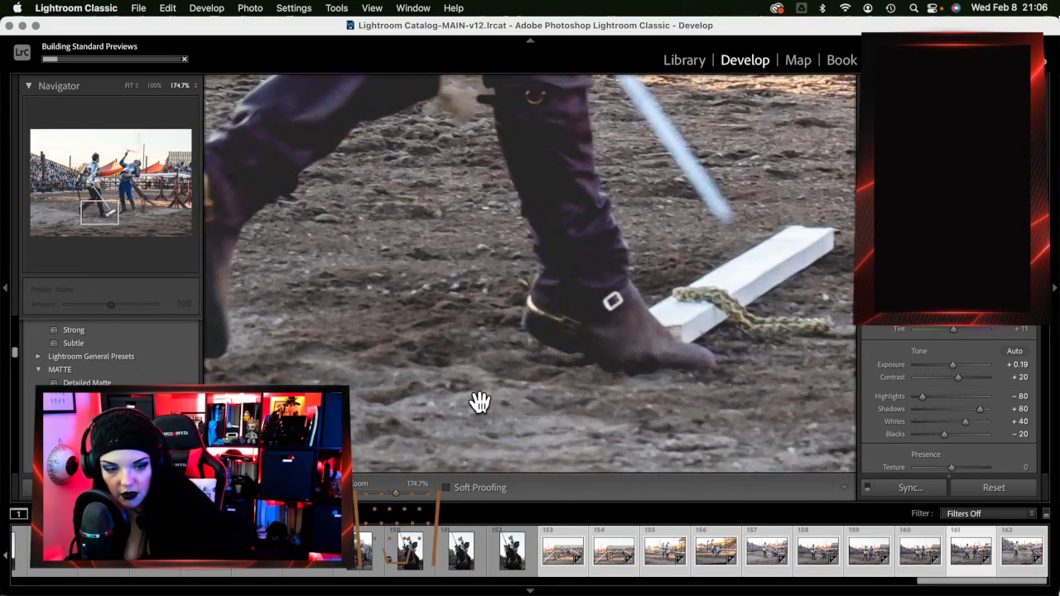
pyautogui.click(678, 387)
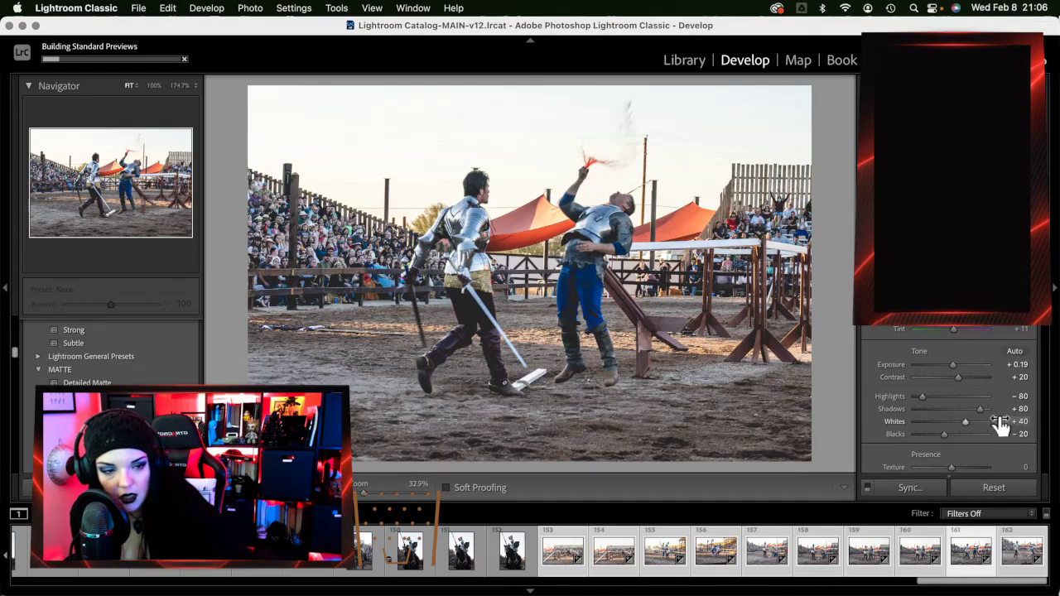
# Offset photo 161 to X +8.1 and Y −10.2 in Transform, then go to photo 160
pyautogui.scroll(-5, 1000, 424)
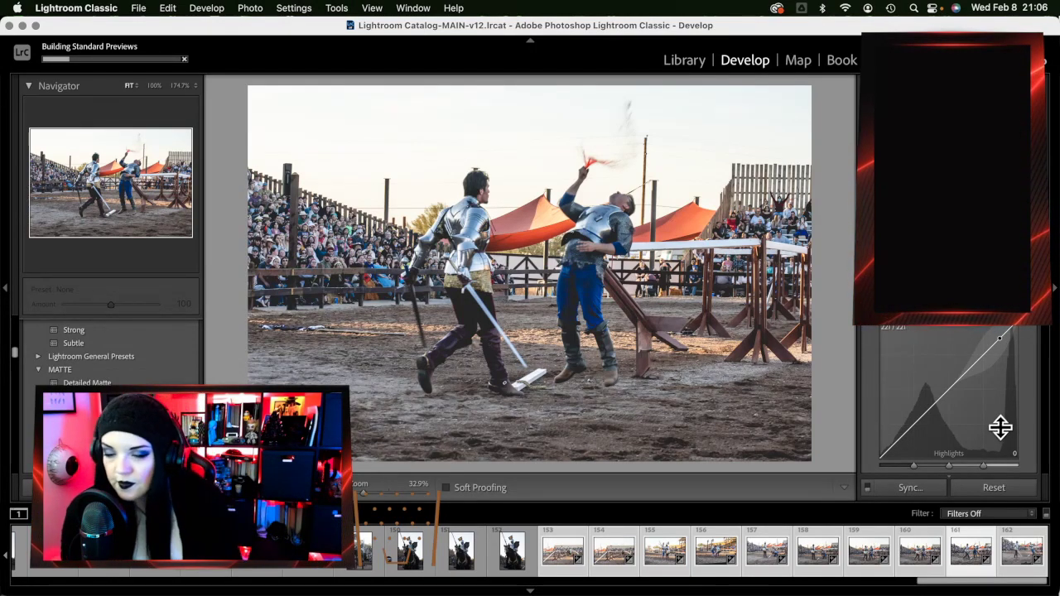
pyautogui.scroll(-1, 978, 431)
pyautogui.scroll(-10, 927, 435)
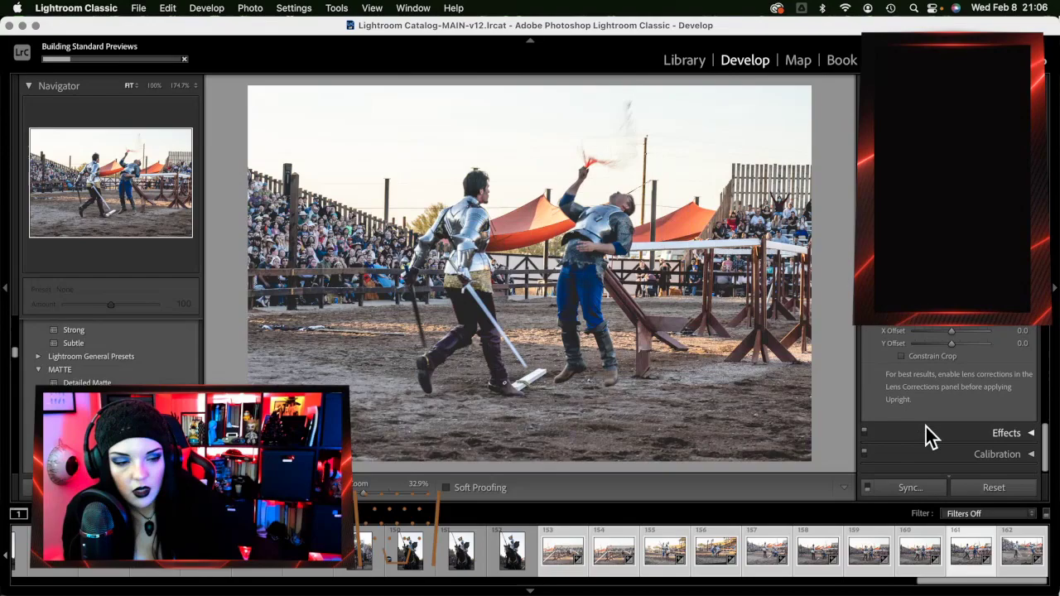
pyautogui.click(936, 357)
pyautogui.scroll(3, 934, 364)
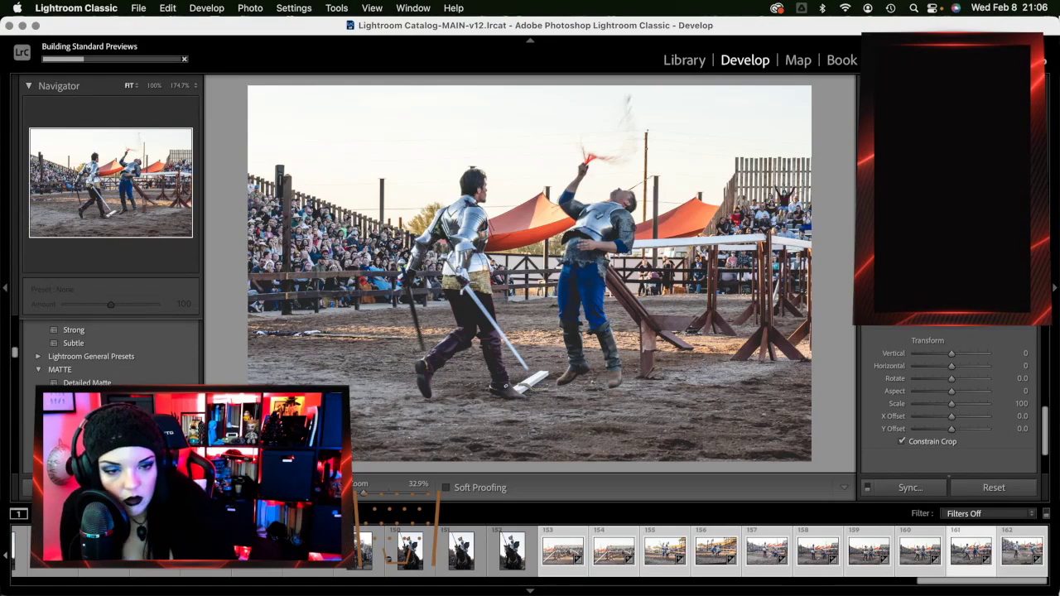
pyautogui.moveTo(952, 428); pyautogui.dragTo(953, 417)
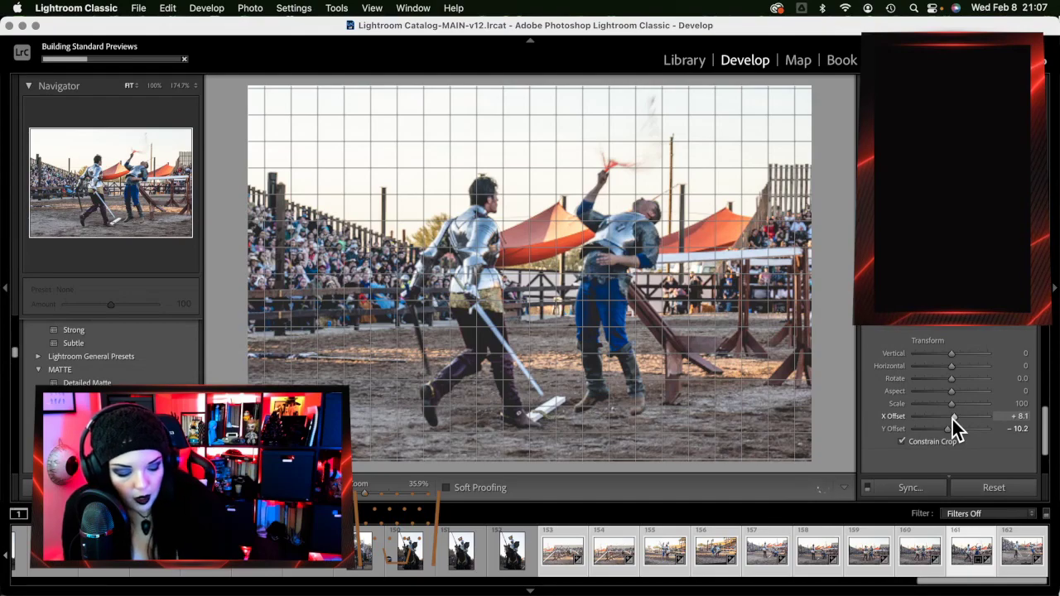
pyautogui.press('Left')
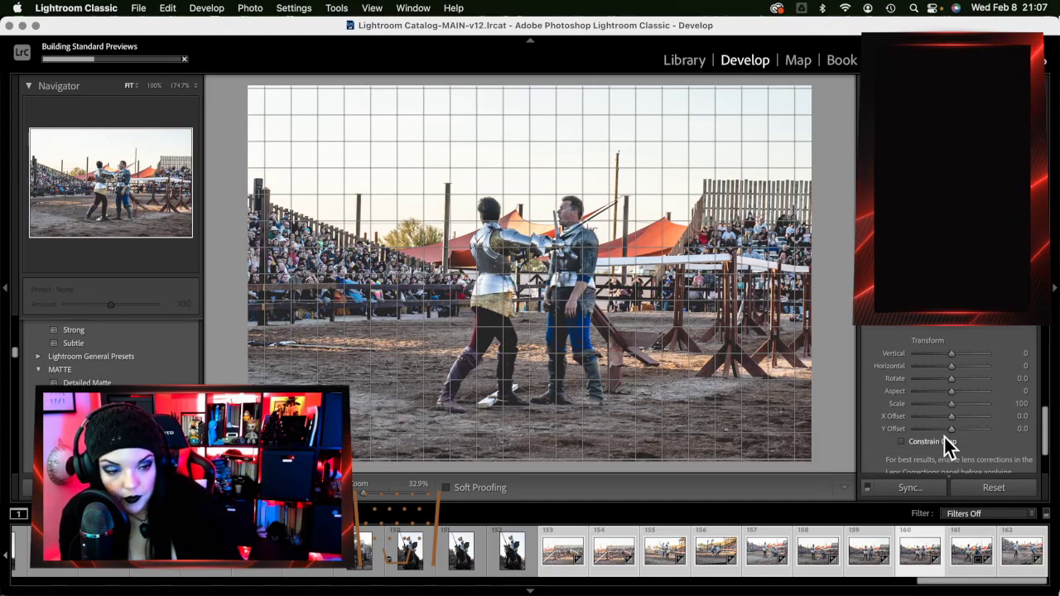
# With Constrain Crop on, scale photo 160 to 112 and shift it sideways
pyautogui.click(944, 441)
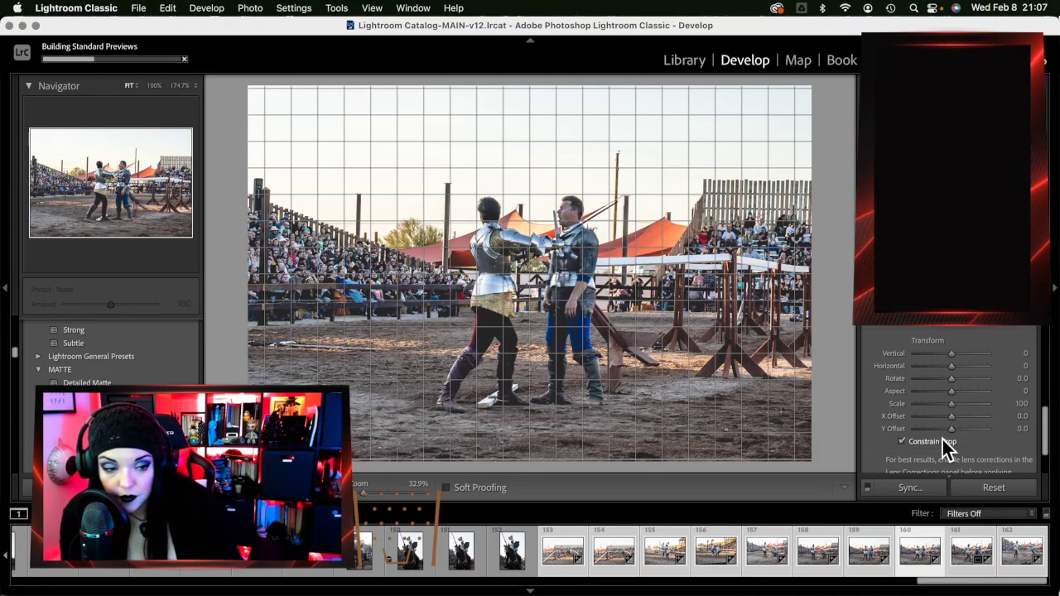
pyautogui.click(963, 327)
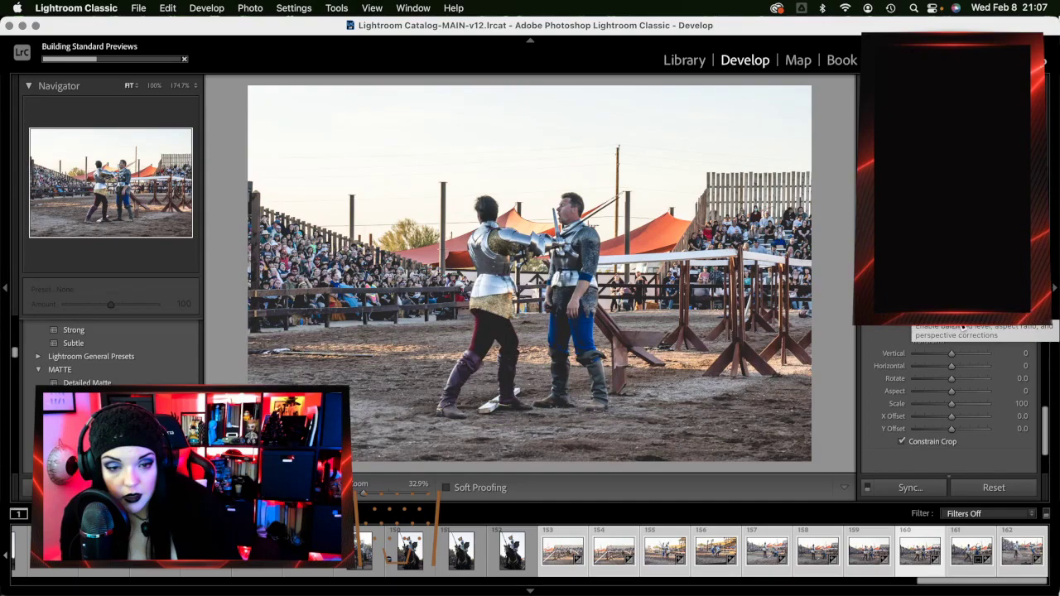
pyautogui.moveTo(951, 403); pyautogui.dragTo(955, 430)
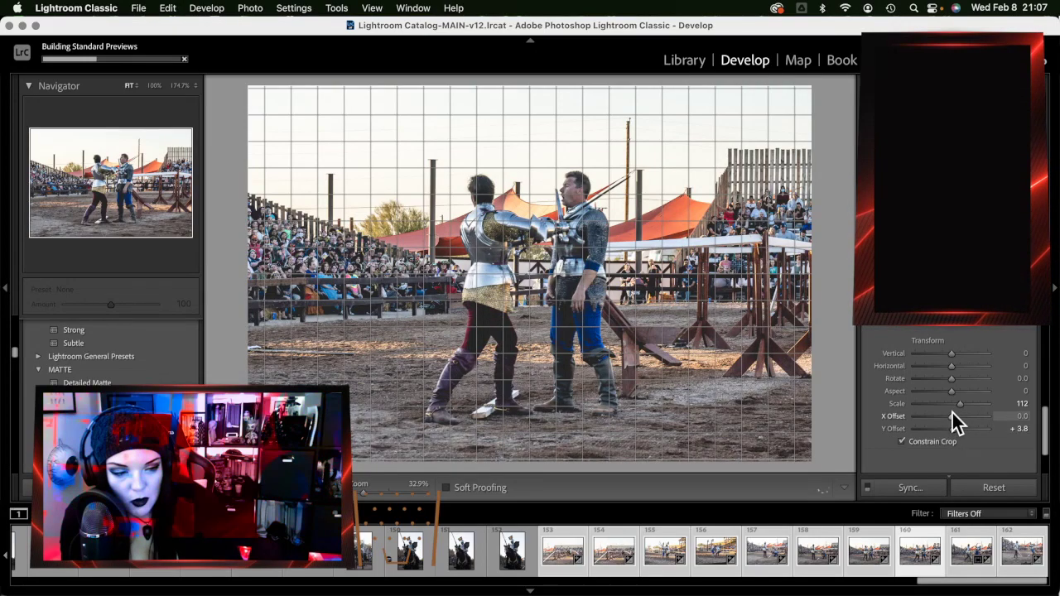
pyautogui.moveTo(953, 411); pyautogui.dragTo(953, 413)
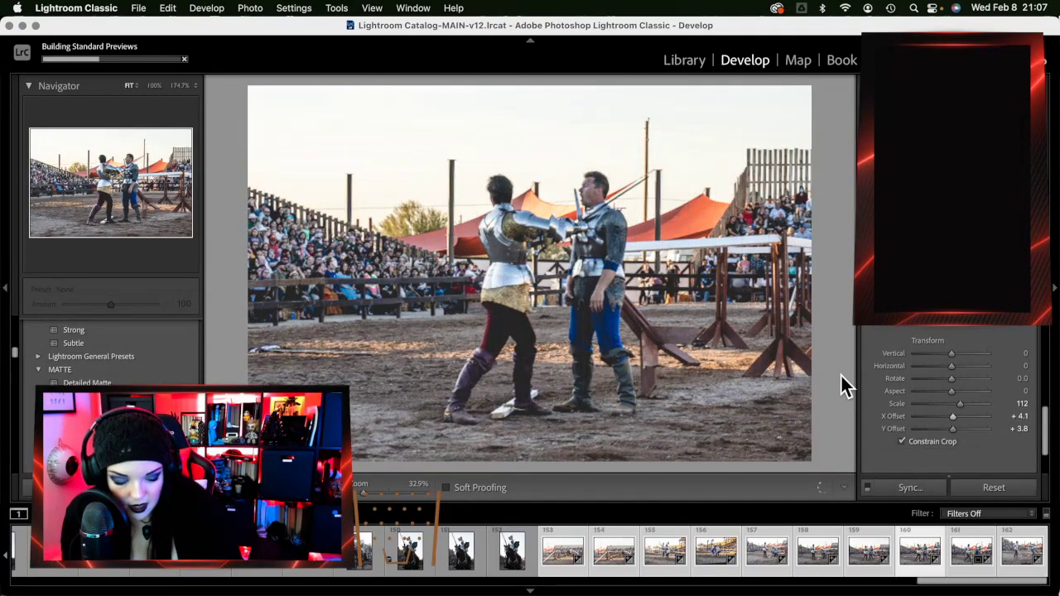
pyautogui.press('Left')
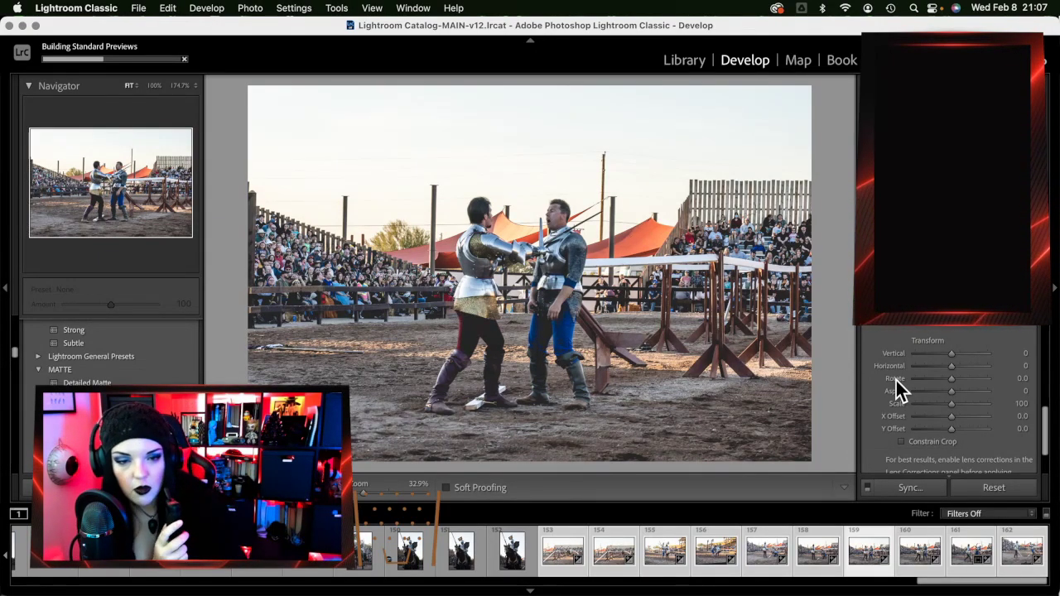
# Turn on Constrain Crop for photo 159 and scale it to 126, then move to 158
pyautogui.click(902, 441)
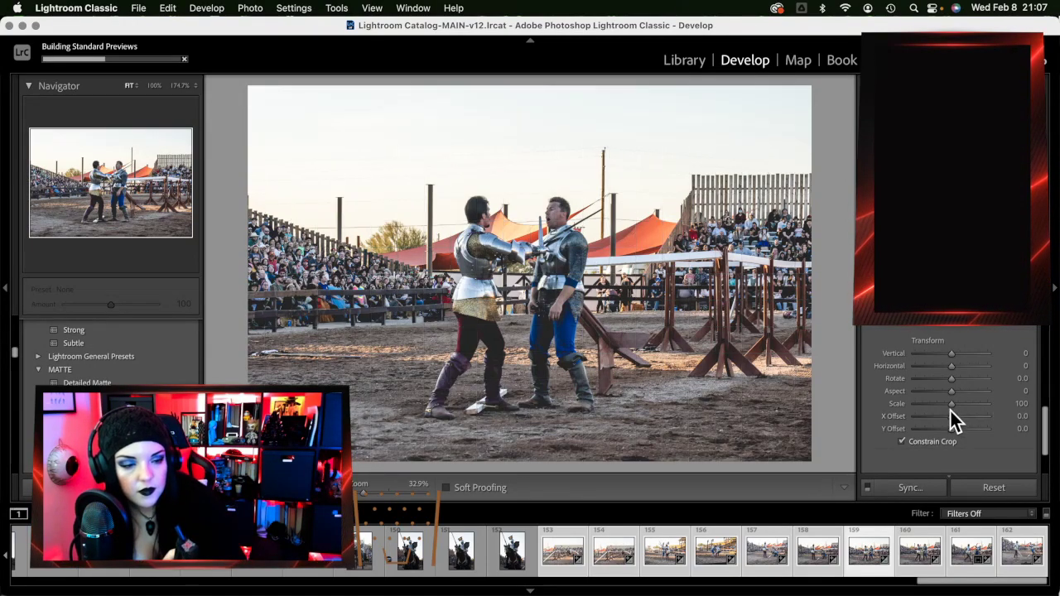
pyautogui.moveTo(952, 405)
pyautogui.mouseDown()
pyautogui.moveTo(971, 405)
pyautogui.moveTo(958, 439)
pyautogui.moveTo(956, 417)
pyautogui.mouseUp()
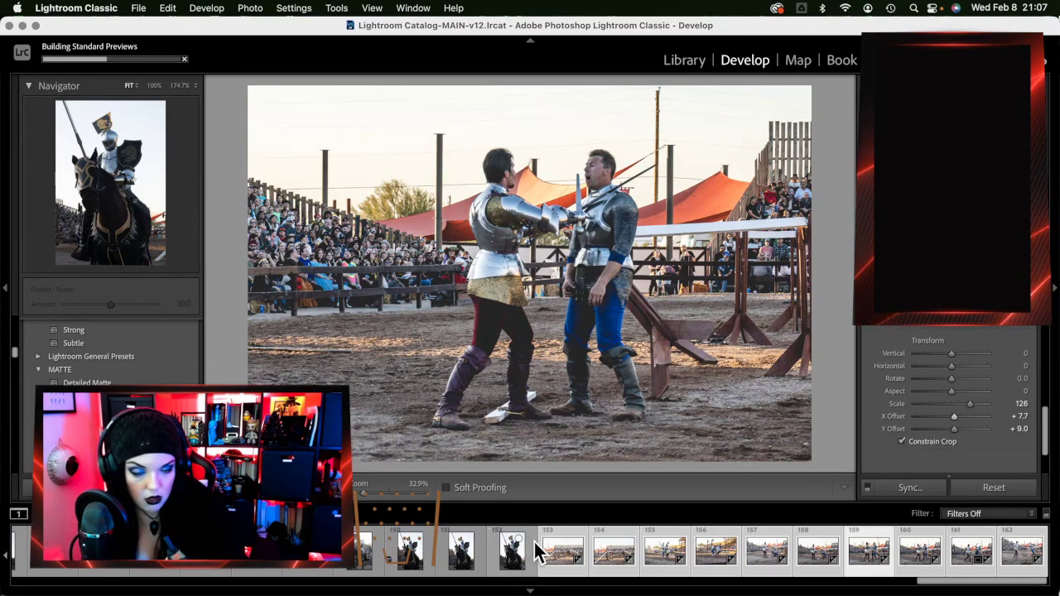
pyautogui.press('Left')
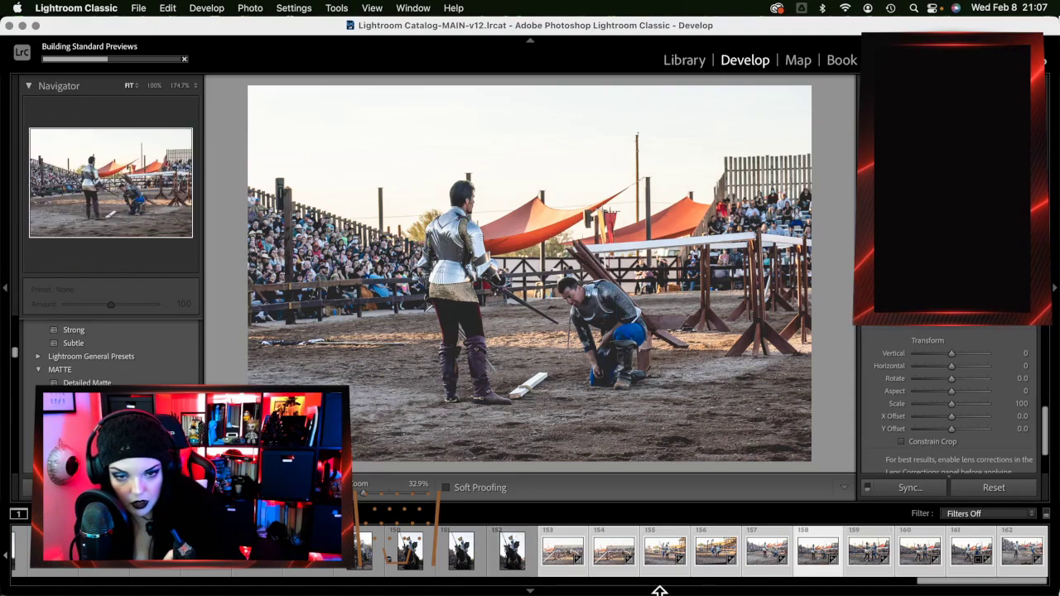
# Reframe photo 158 at Scale 134, X Offset +3.3, Y Offset +2.8 with Constrain Crop
pyautogui.click(913, 441)
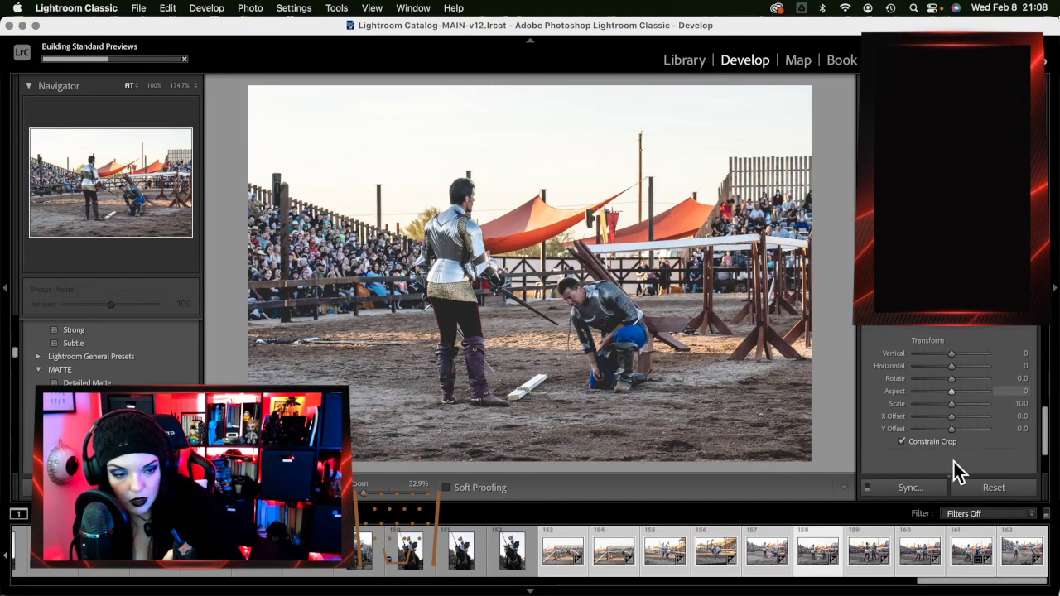
pyautogui.moveTo(952, 406); pyautogui.dragTo(968, 408)
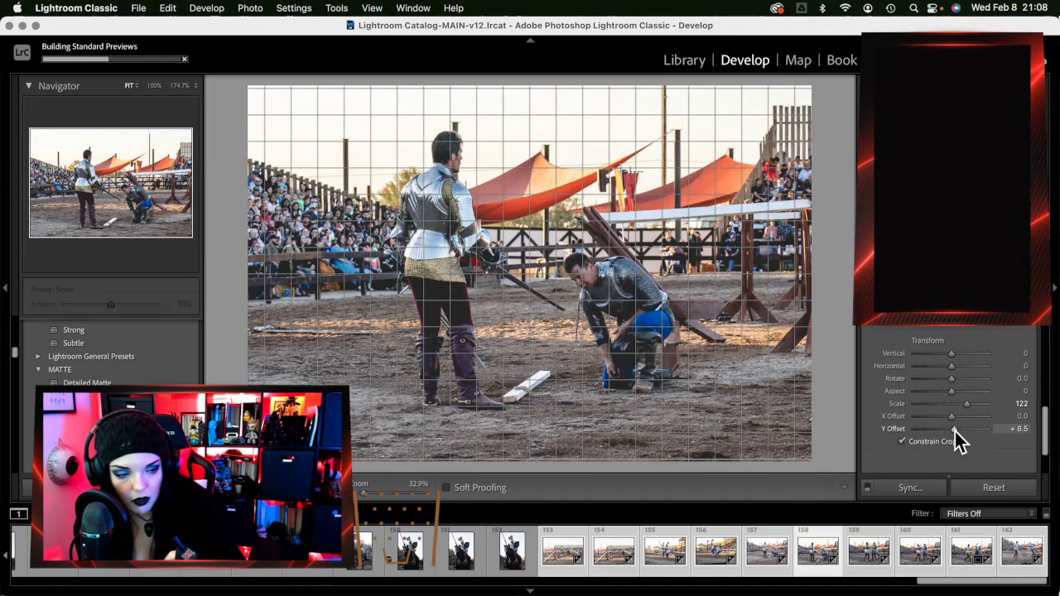
pyautogui.moveTo(955, 430)
pyautogui.mouseDown()
pyautogui.moveTo(975, 404)
pyautogui.moveTo(953, 421)
pyautogui.mouseUp()
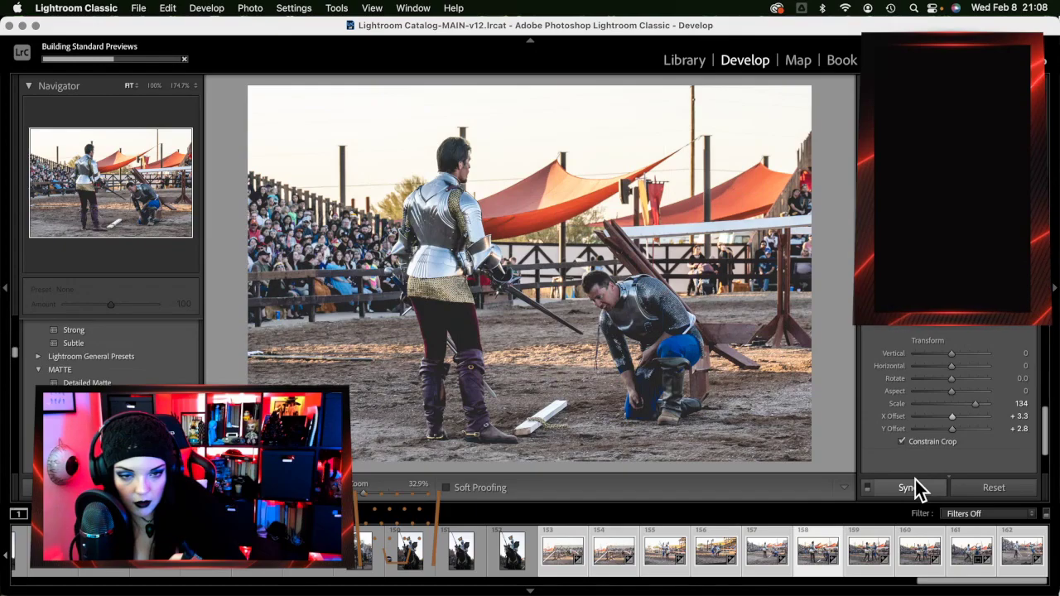
pyautogui.press('Left')
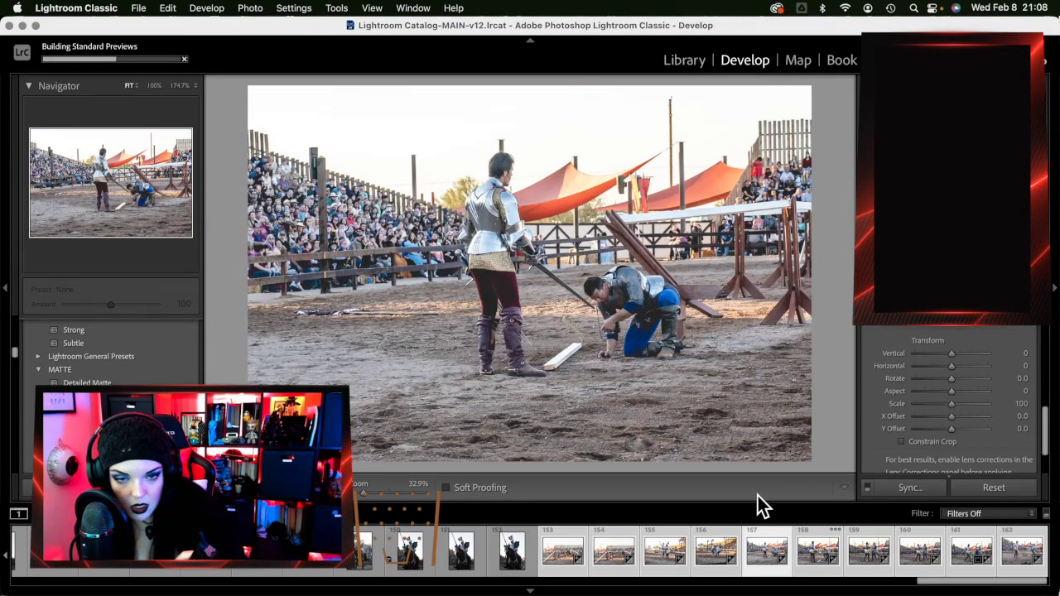
# Remove photo 157 from the catalog and land on photo 156
pyautogui.press('Delete')
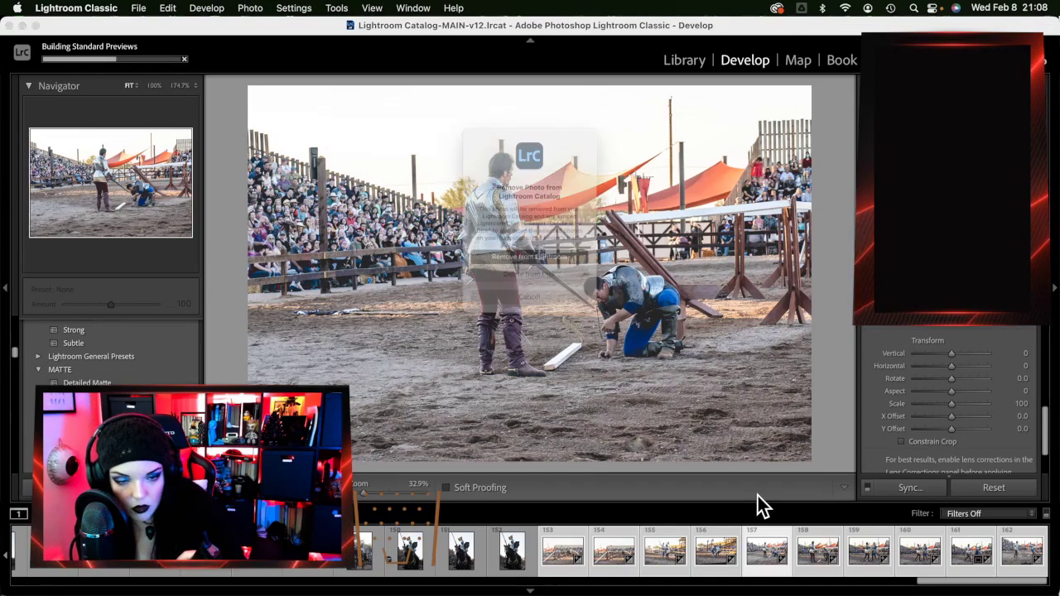
pyautogui.click(561, 289)
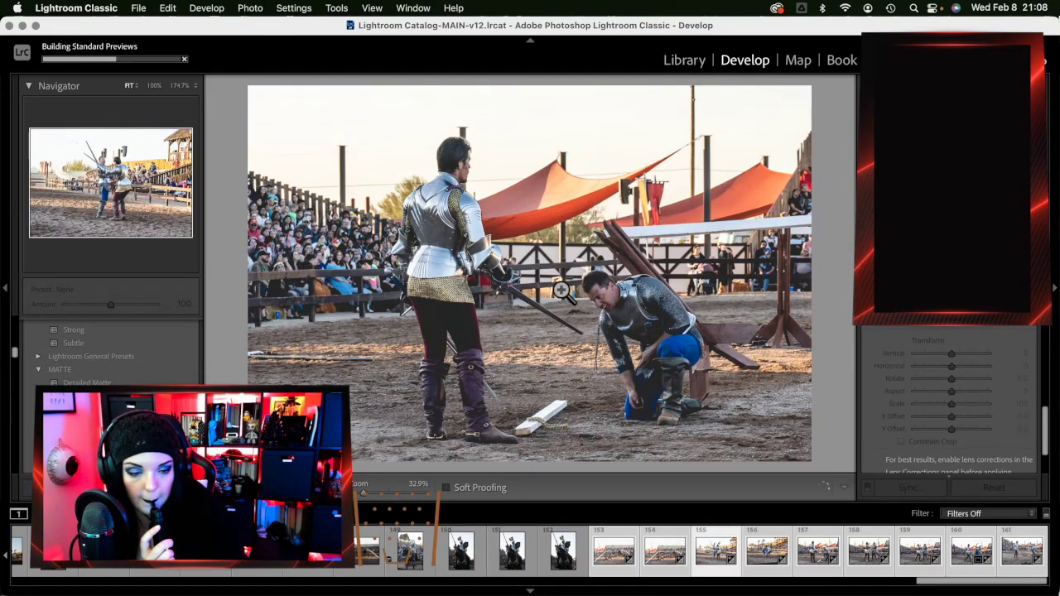
pyautogui.press('Left')
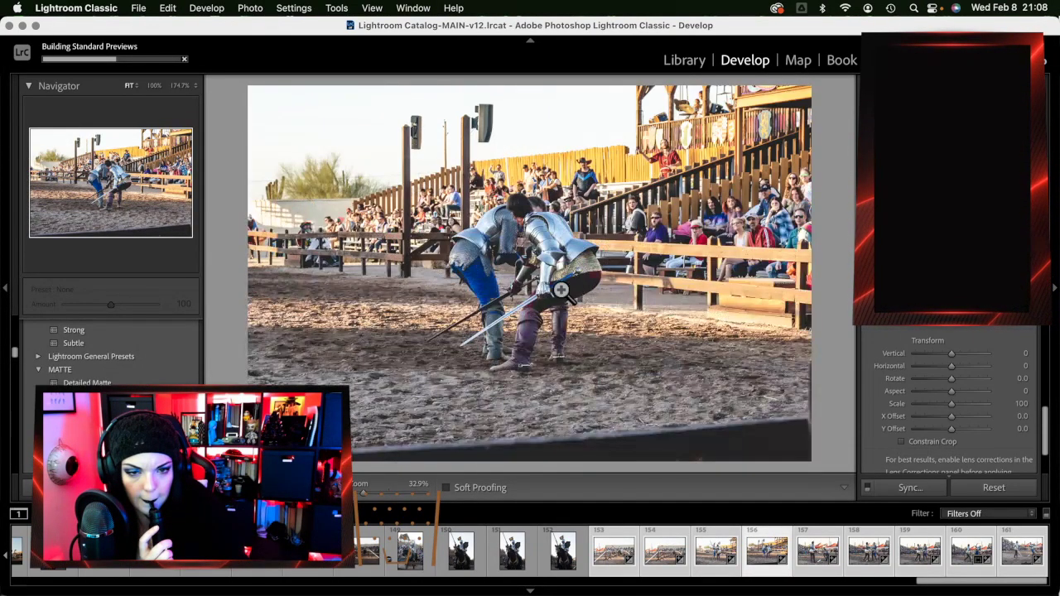
pyautogui.press('Right')
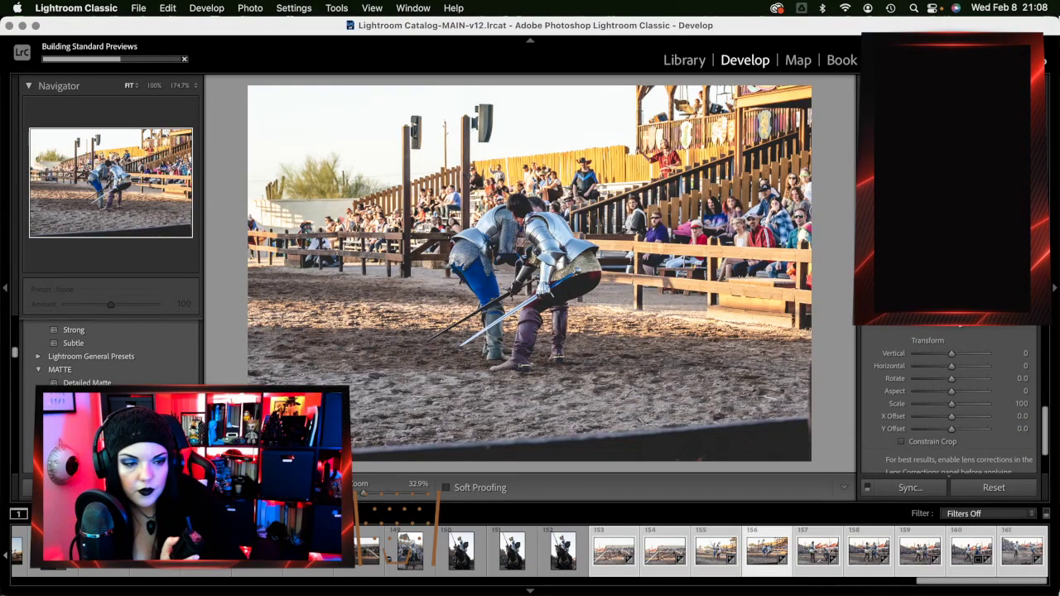
# Enlarge photo 156 to Scale 150 with Constrain Crop off, then zoom in on the spectator
pyautogui.click(944, 444)
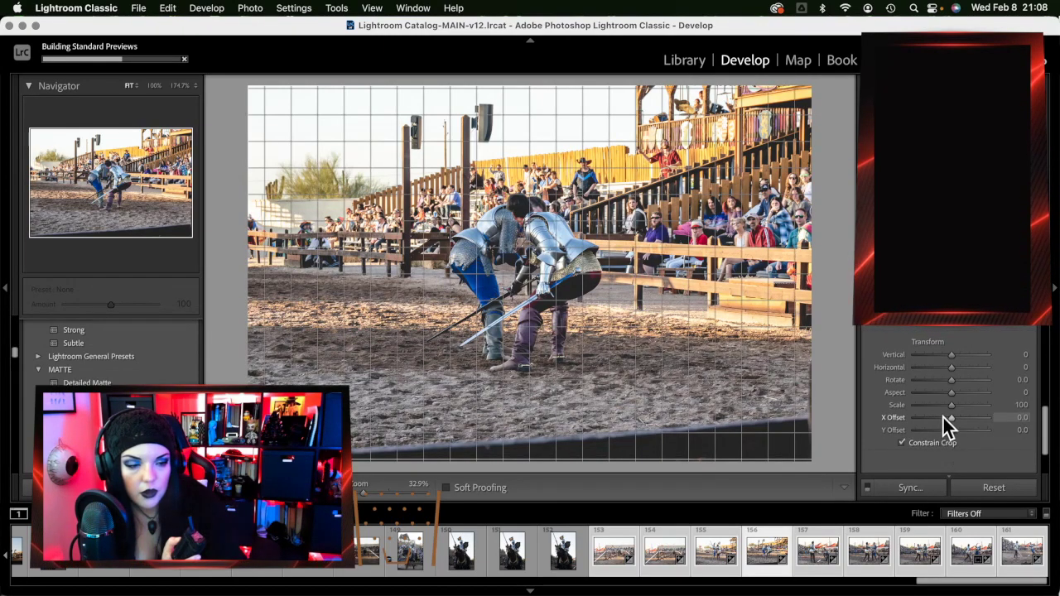
pyautogui.moveTo(954, 406); pyautogui.dragTo(994, 407)
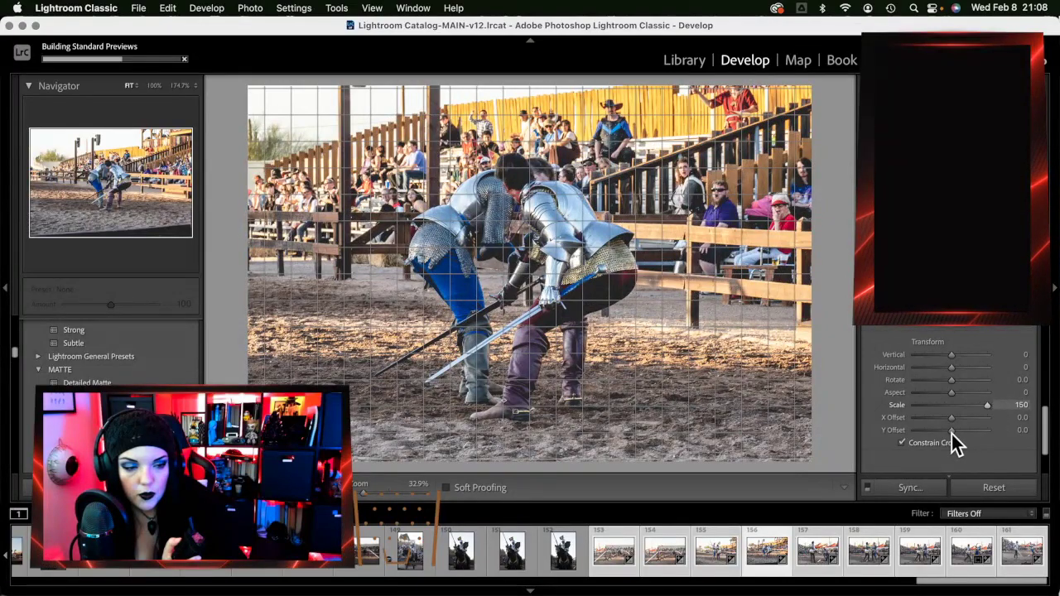
pyautogui.click(950, 434)
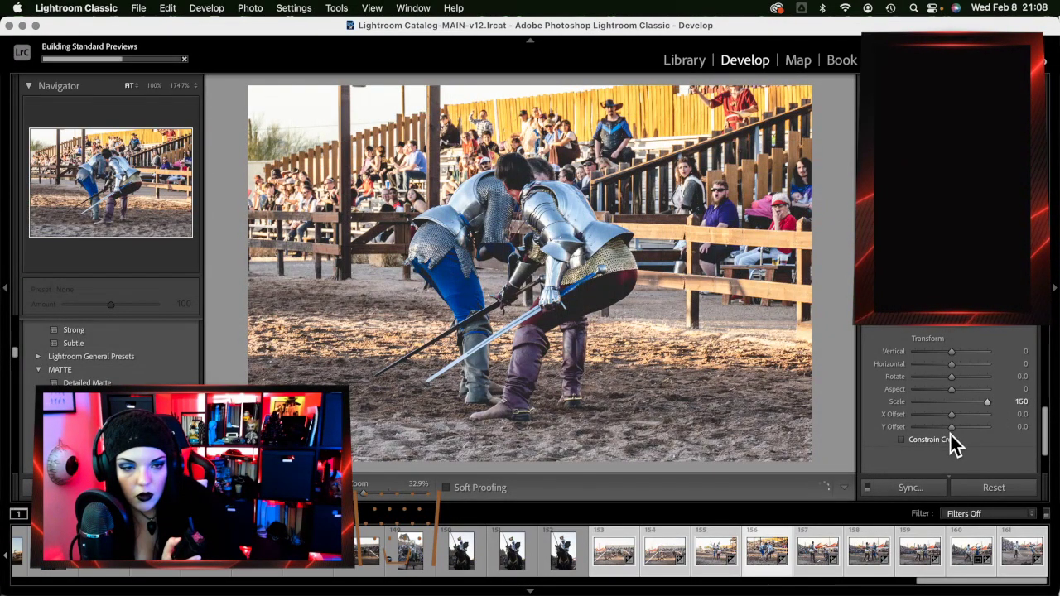
pyautogui.click(722, 187)
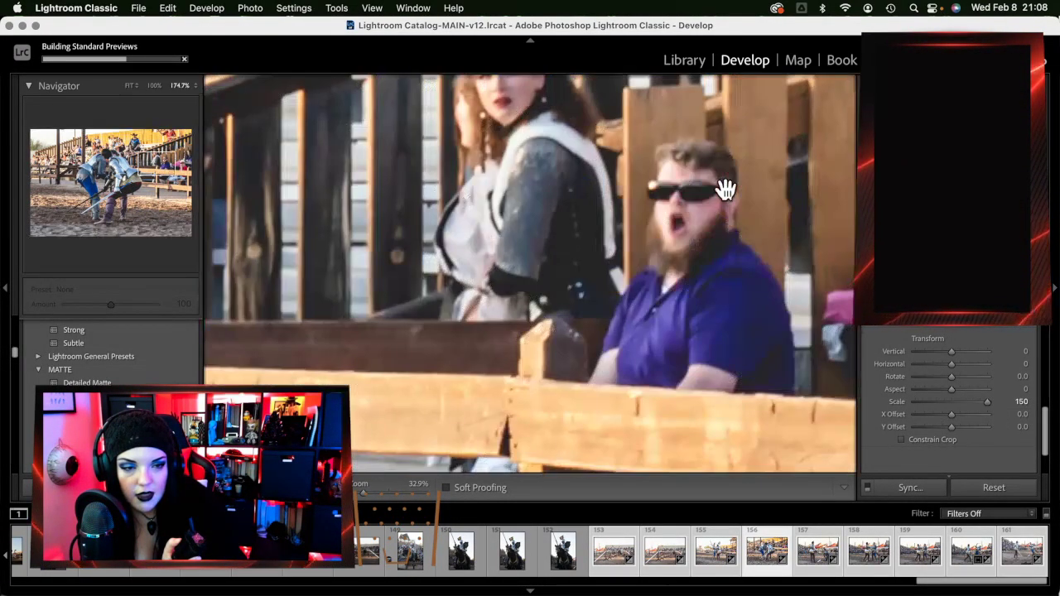
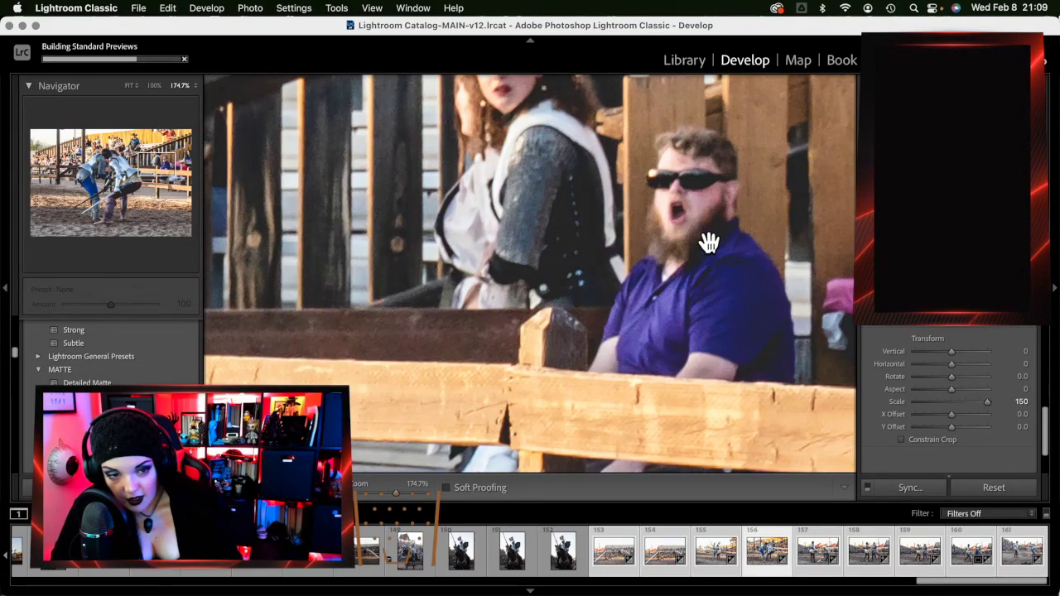
# Zoom in and out on individual spectators in the stands to inspect them
pyautogui.click(719, 229)
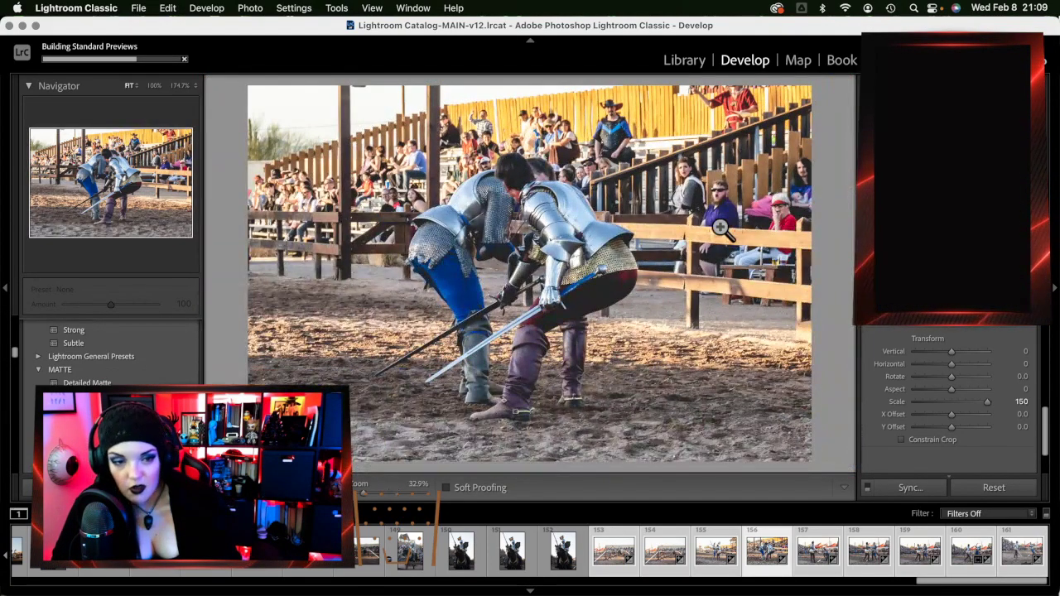
pyautogui.click(745, 174)
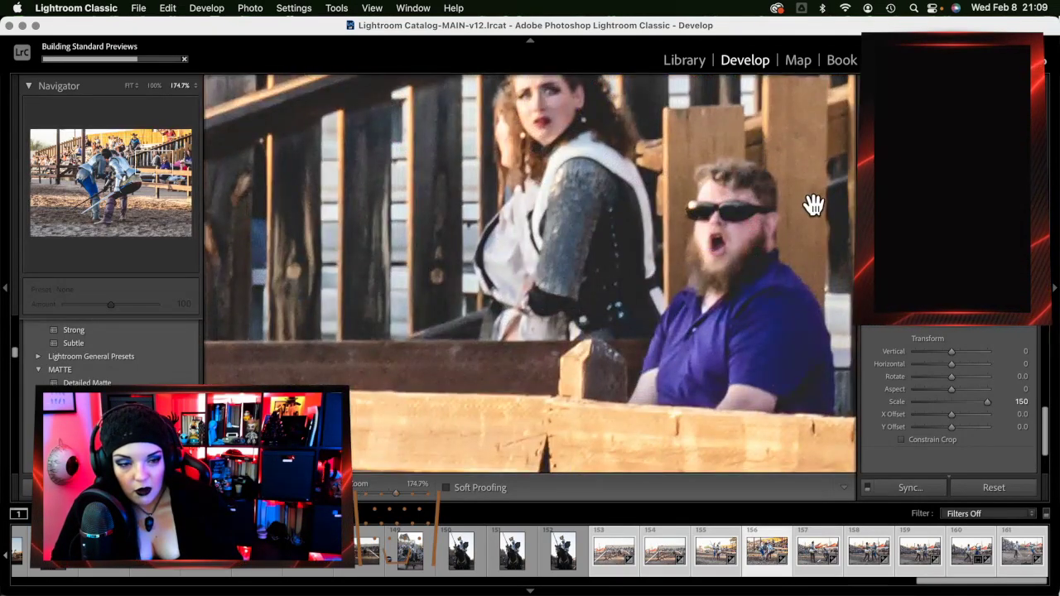
pyautogui.click(736, 220)
pyautogui.click(752, 174)
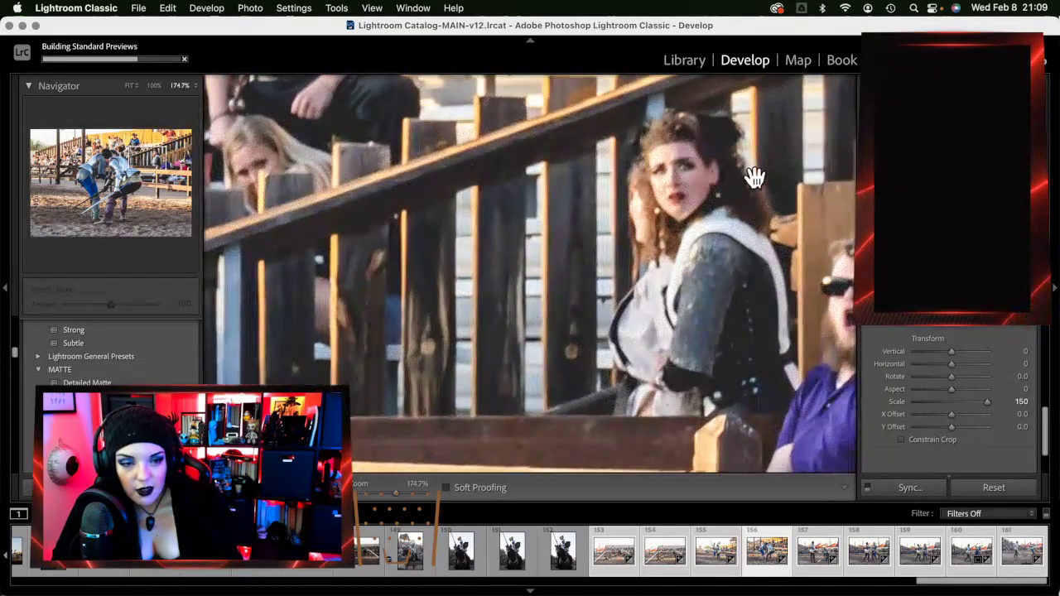
pyautogui.click(754, 179)
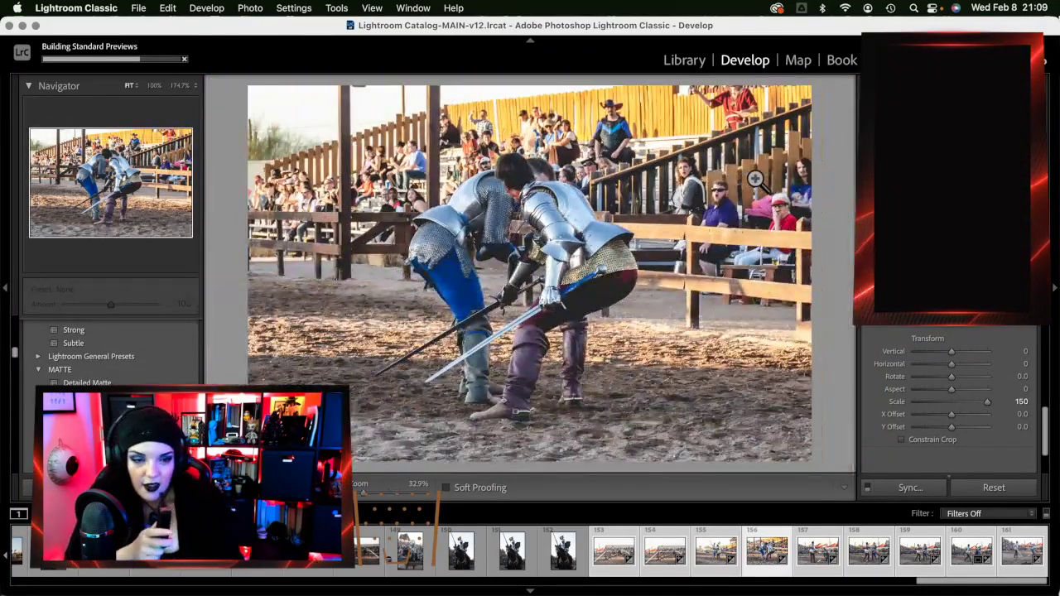
pyautogui.click(783, 215)
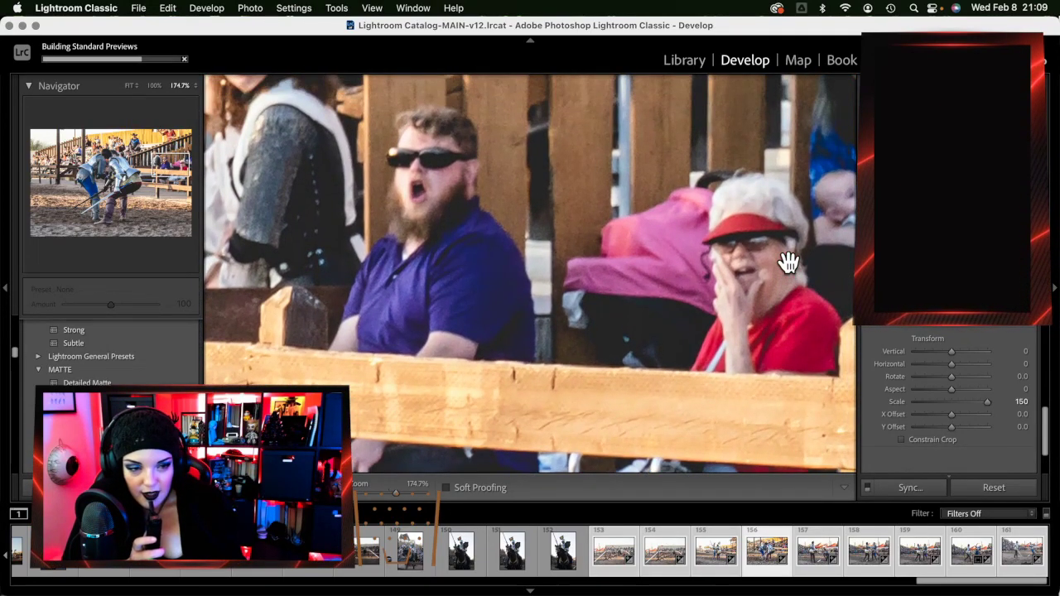
pyautogui.click(788, 263)
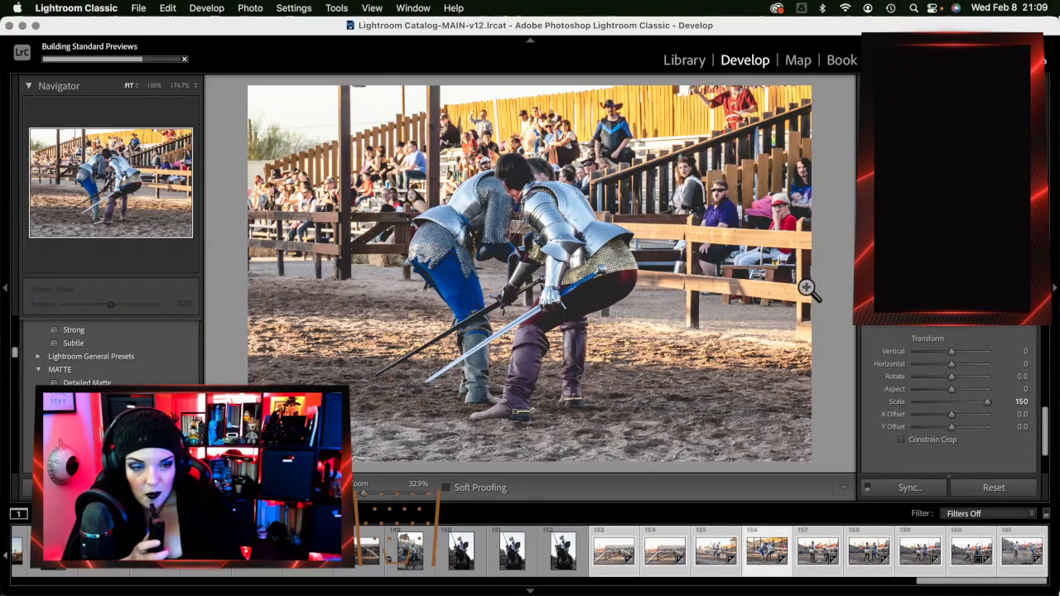
pyautogui.click(805, 197)
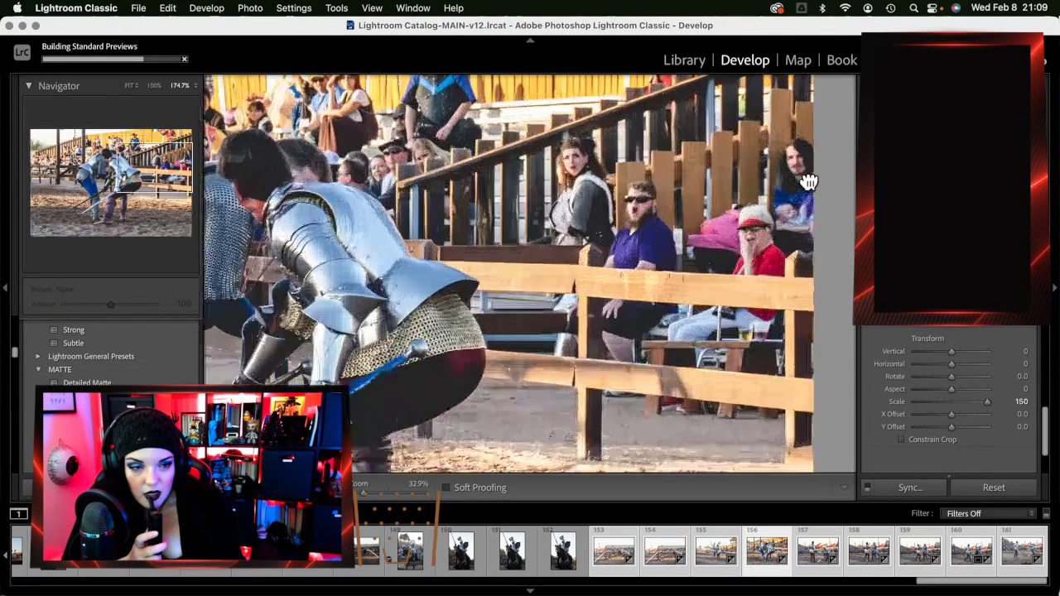
pyautogui.click(779, 189)
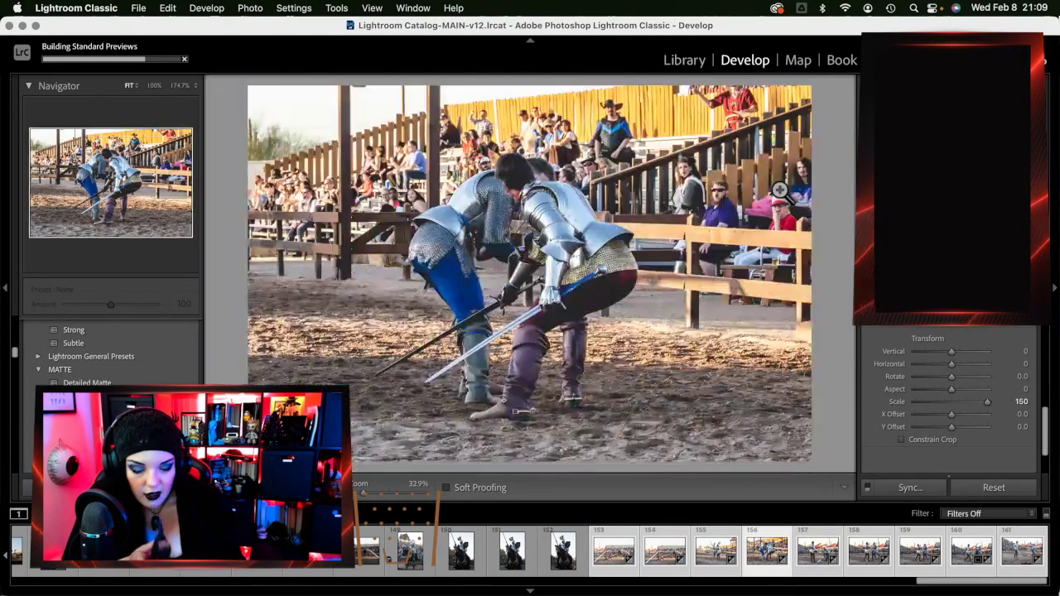
pyautogui.click(643, 144)
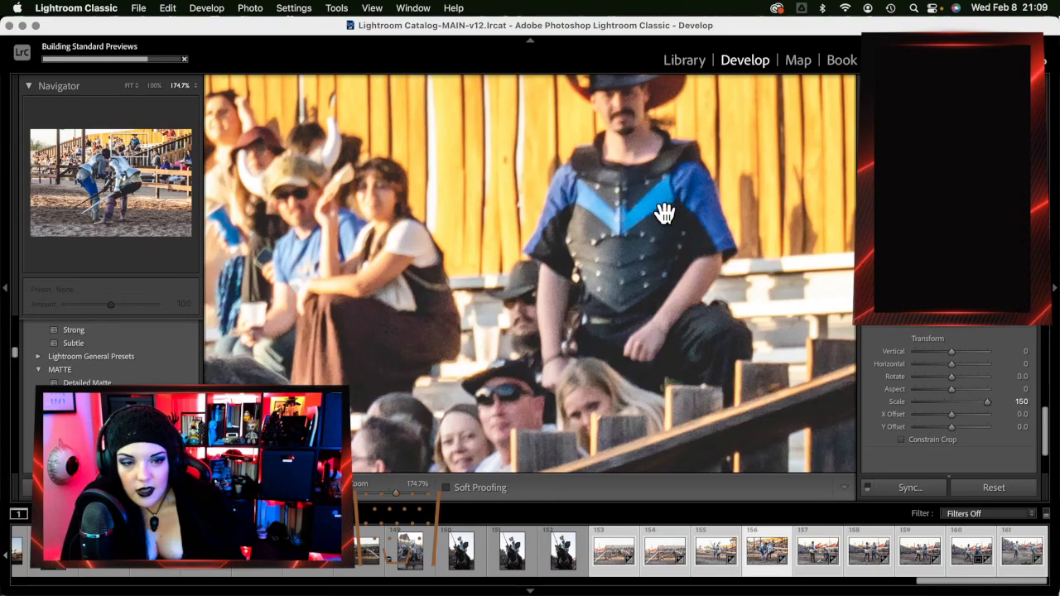
pyautogui.moveTo(665, 213); pyautogui.dragTo(662, 248)
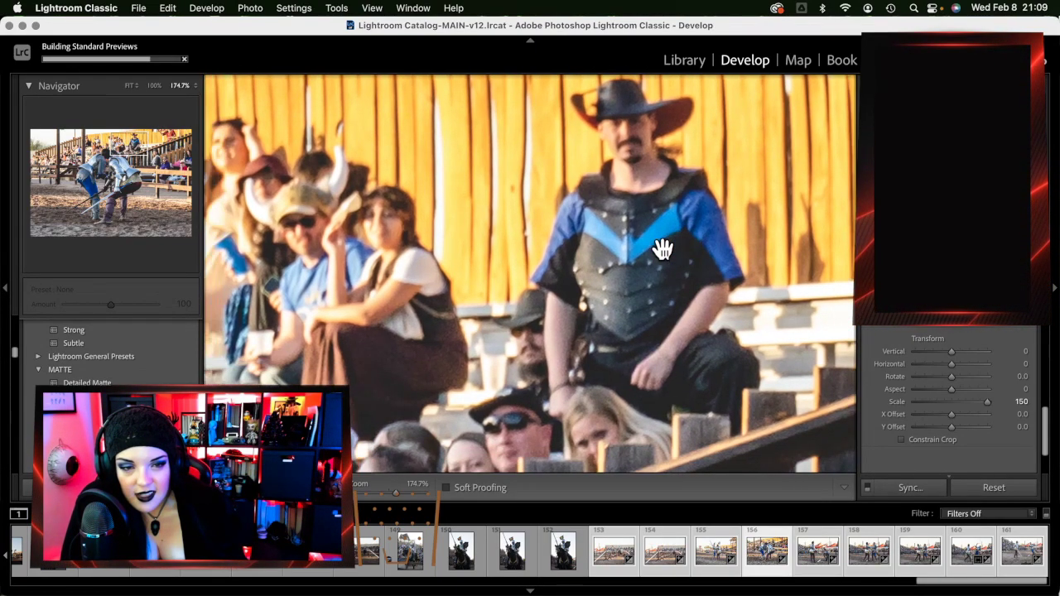
# Pan the zoomed view, recheck the spectators, and return to the whole knights photo
pyautogui.hscroll(-10, 663, 248)
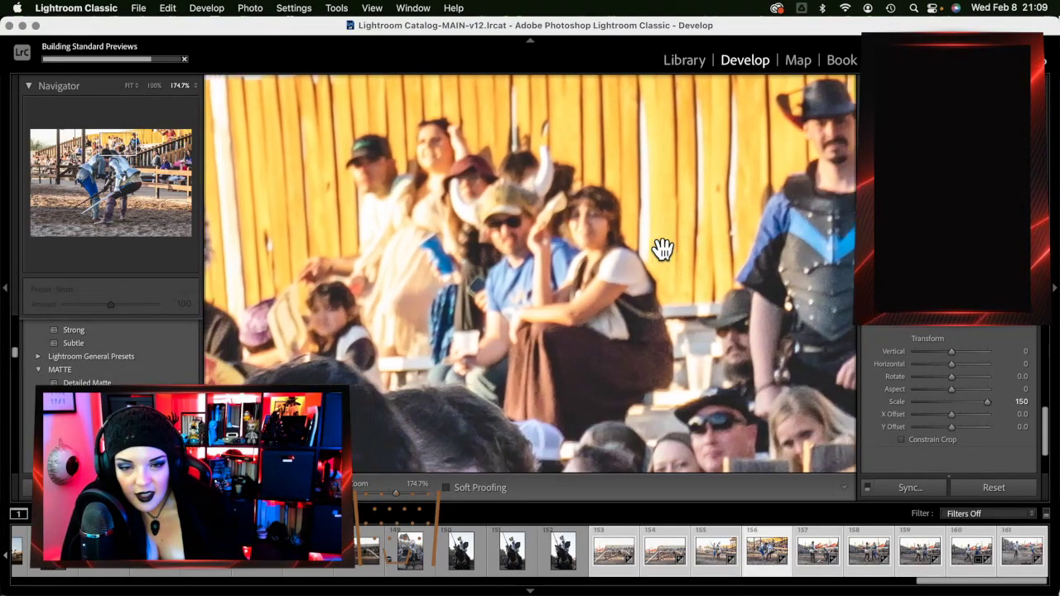
pyautogui.scroll(-8, 662, 248)
pyautogui.hscroll(-6, 662, 248)
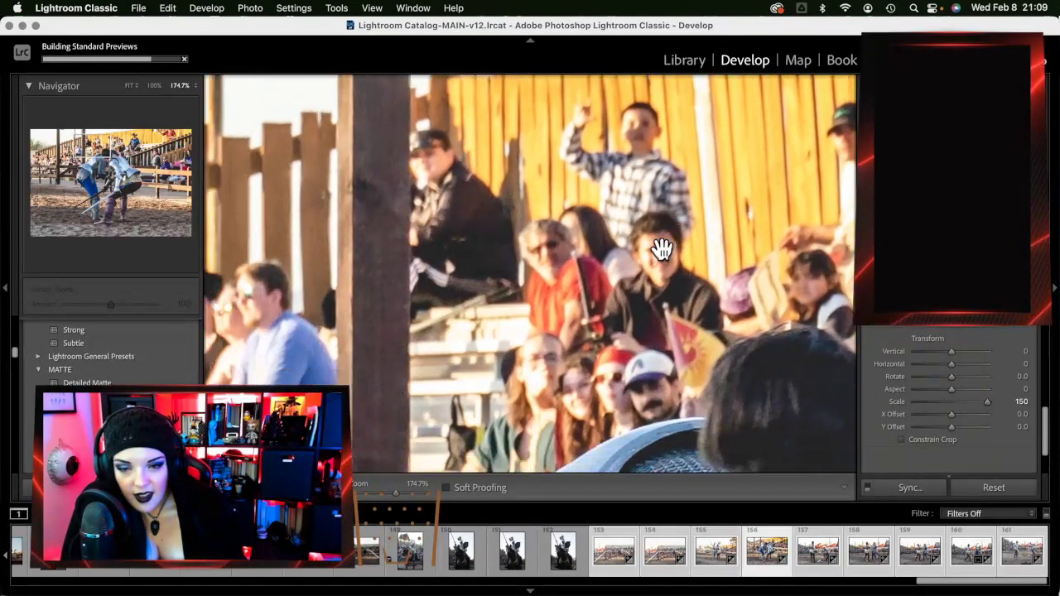
pyautogui.hscroll(-5, 662, 248)
pyautogui.scroll(-1, 663, 248)
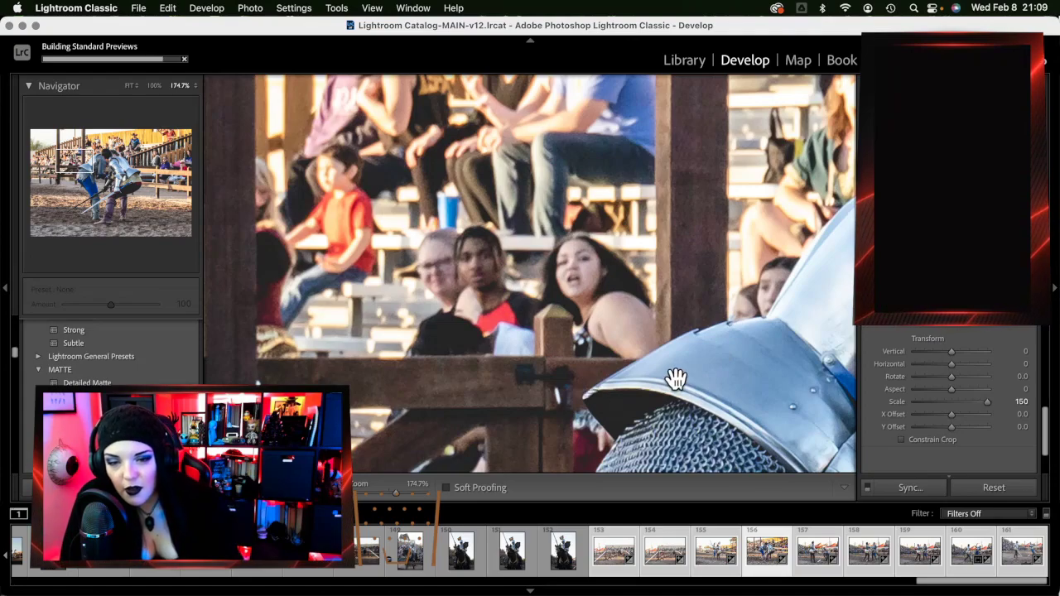
pyautogui.scroll(5, 676, 379)
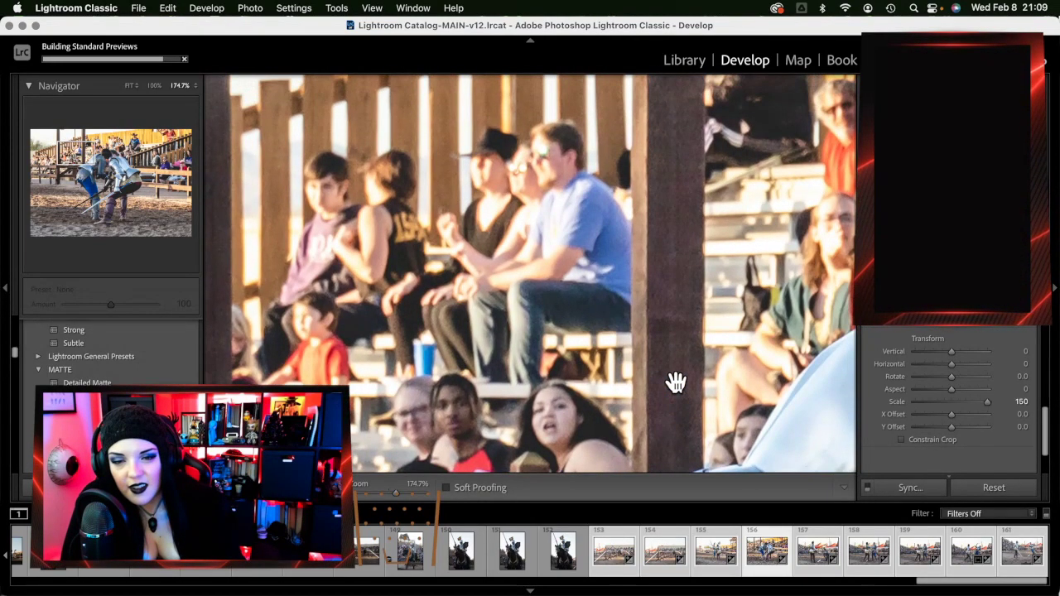
pyautogui.scroll(-10, 676, 383)
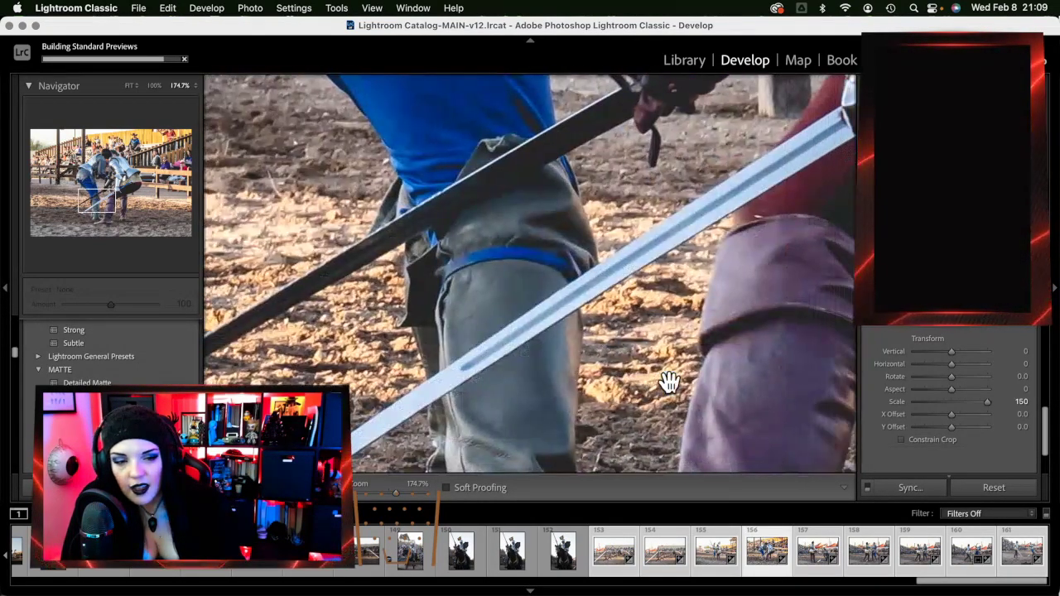
pyautogui.click(669, 381)
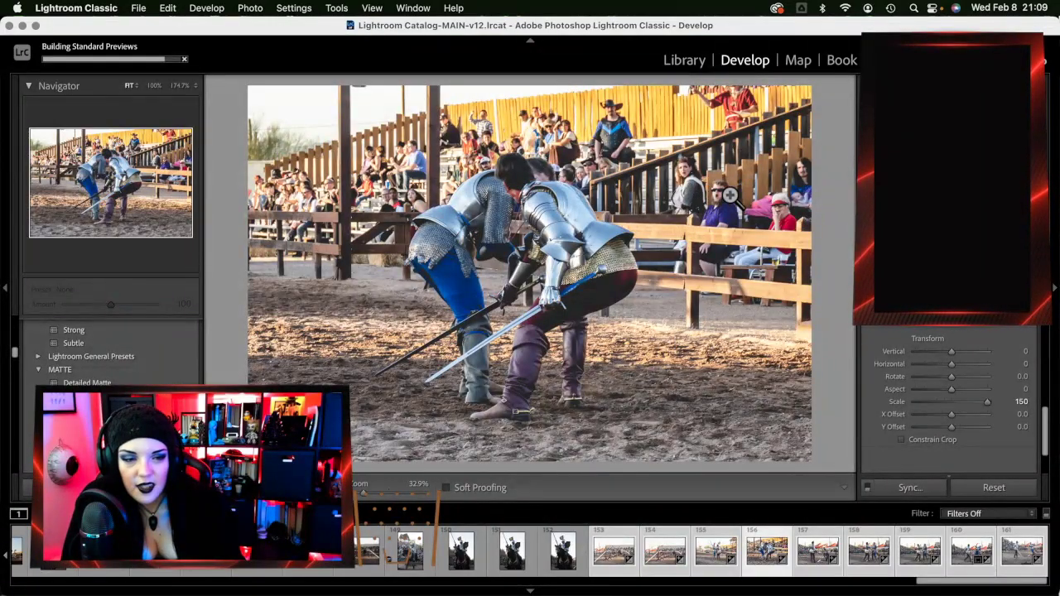
pyautogui.click(730, 195)
pyautogui.click(732, 196)
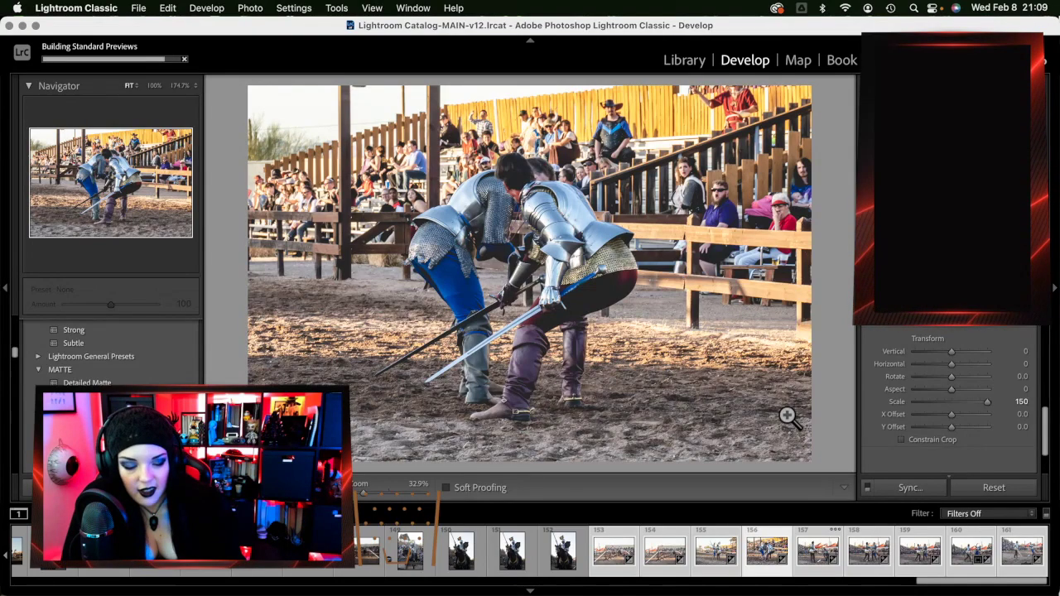
# Enlarge photo 155 to Scale 120 with Constrain Crop on, then step back to photo 154
pyautogui.press('Left')
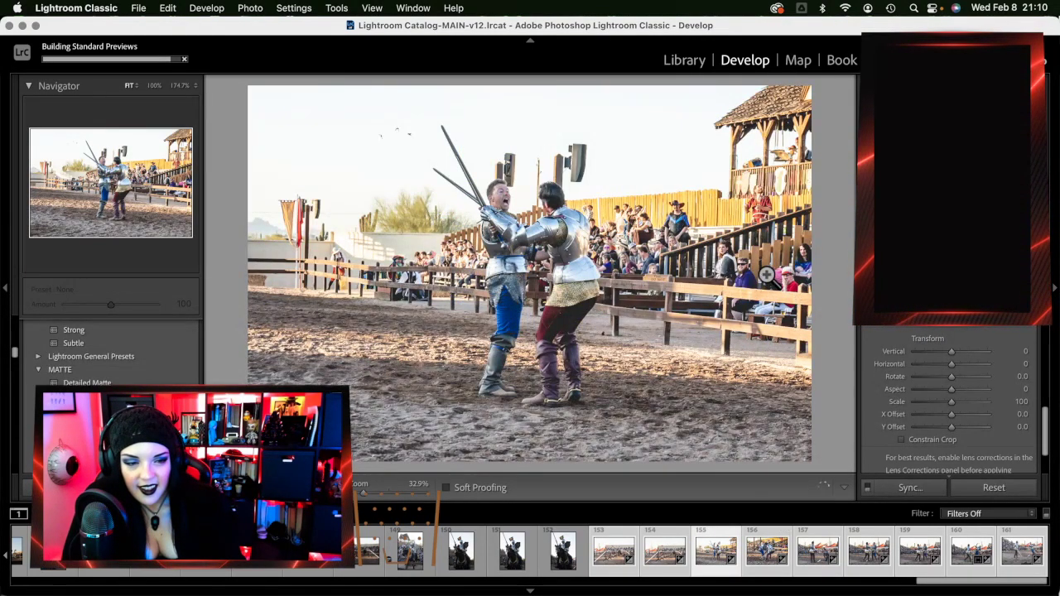
pyautogui.scroll(-1, 953, 389)
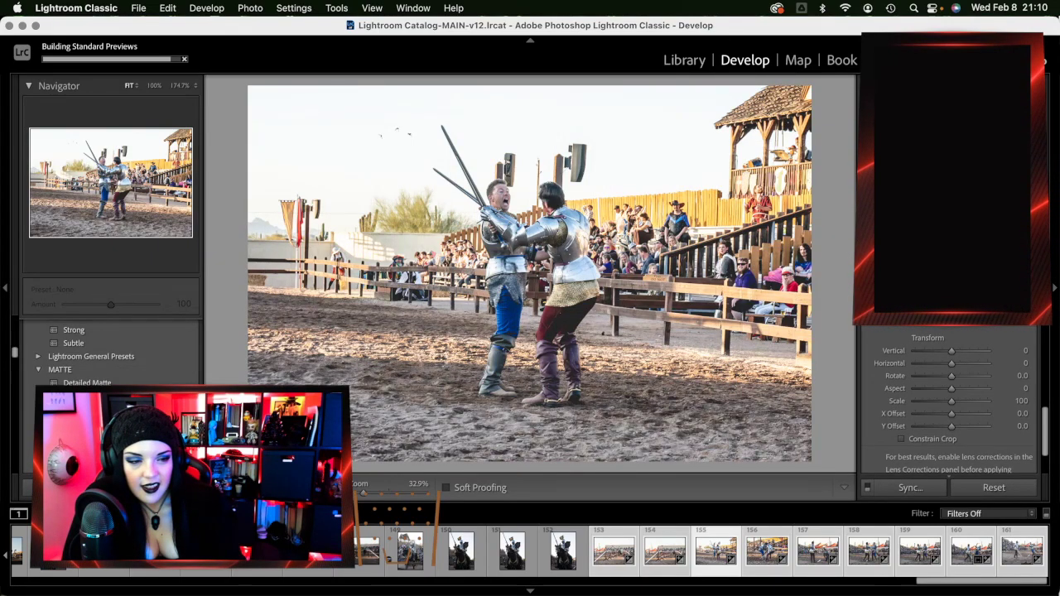
pyautogui.click(915, 442)
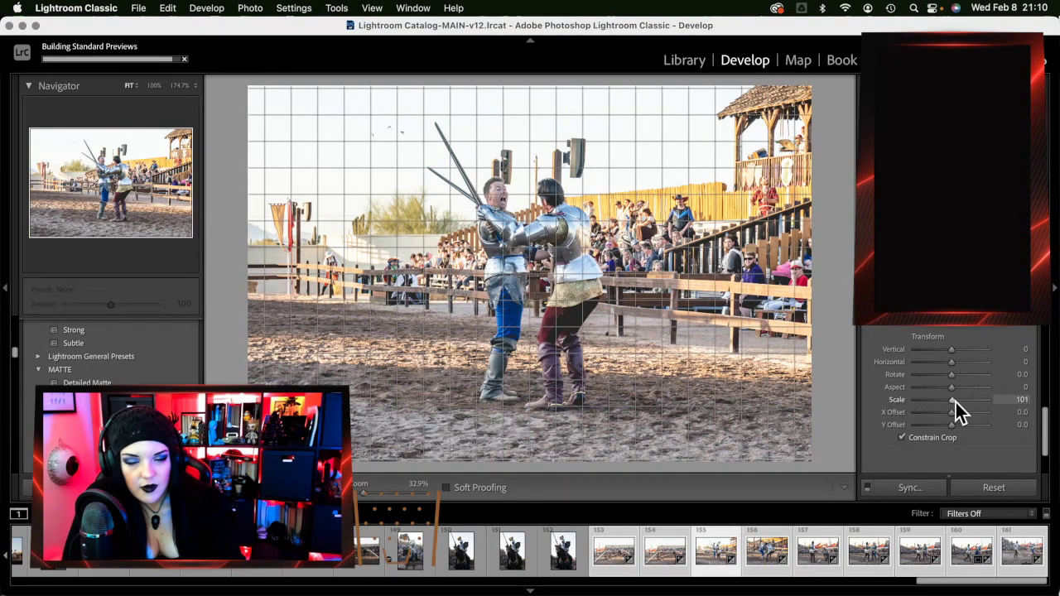
pyautogui.moveTo(956, 403)
pyautogui.mouseDown()
pyautogui.moveTo(974, 401)
pyautogui.moveTo(953, 411)
pyautogui.moveTo(950, 427)
pyautogui.moveTo(952, 412)
pyautogui.mouseUp()
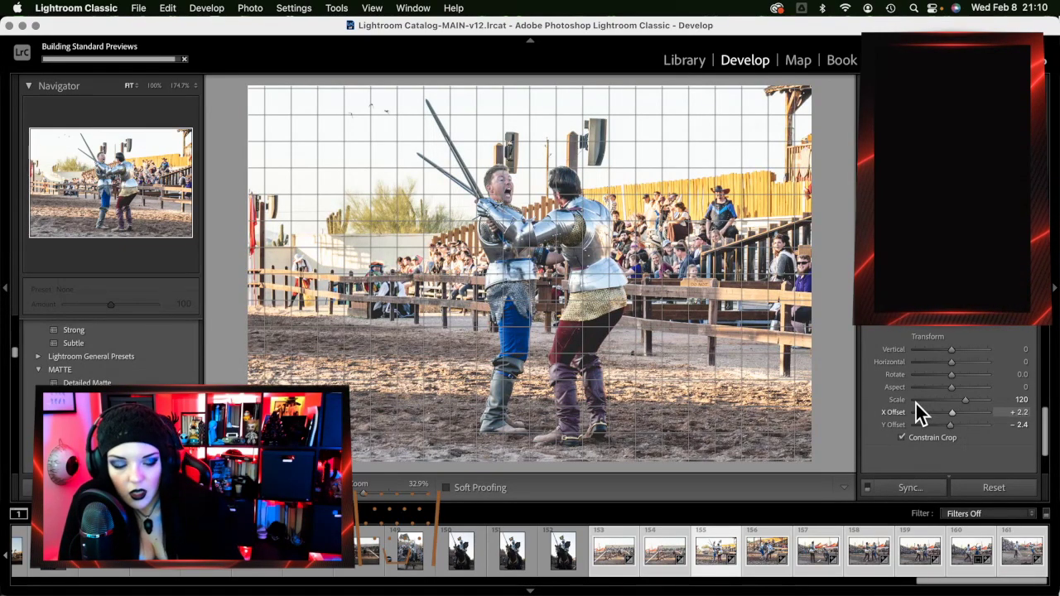
pyautogui.press('Left')
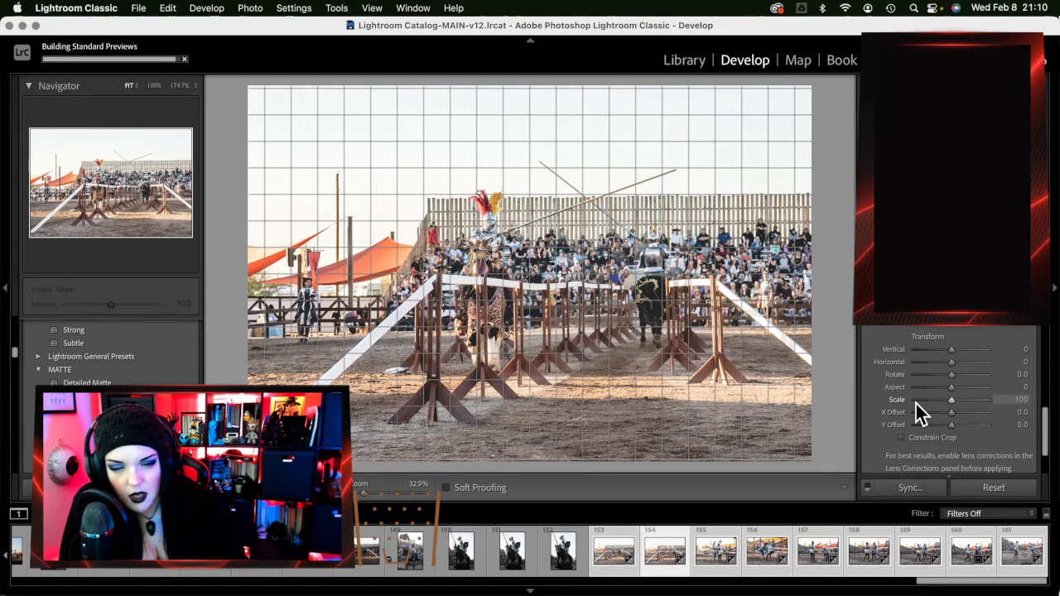
# Constrain photo 153's crop, set Scale 150, X Offset -5.0, Y Offset +12.6, then jump to photo 161
pyautogui.press('Left')
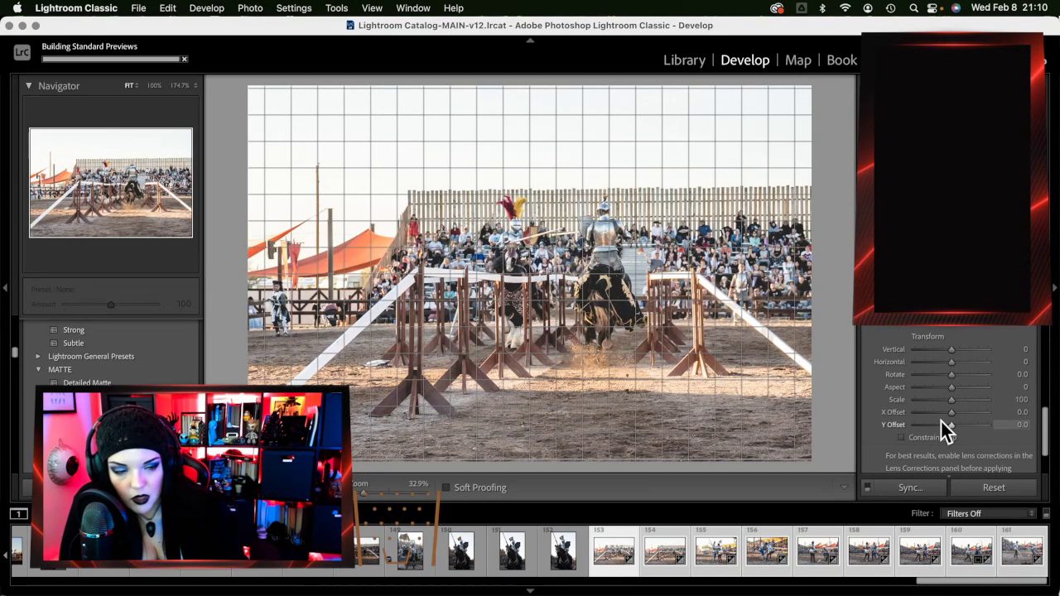
pyautogui.click(943, 448)
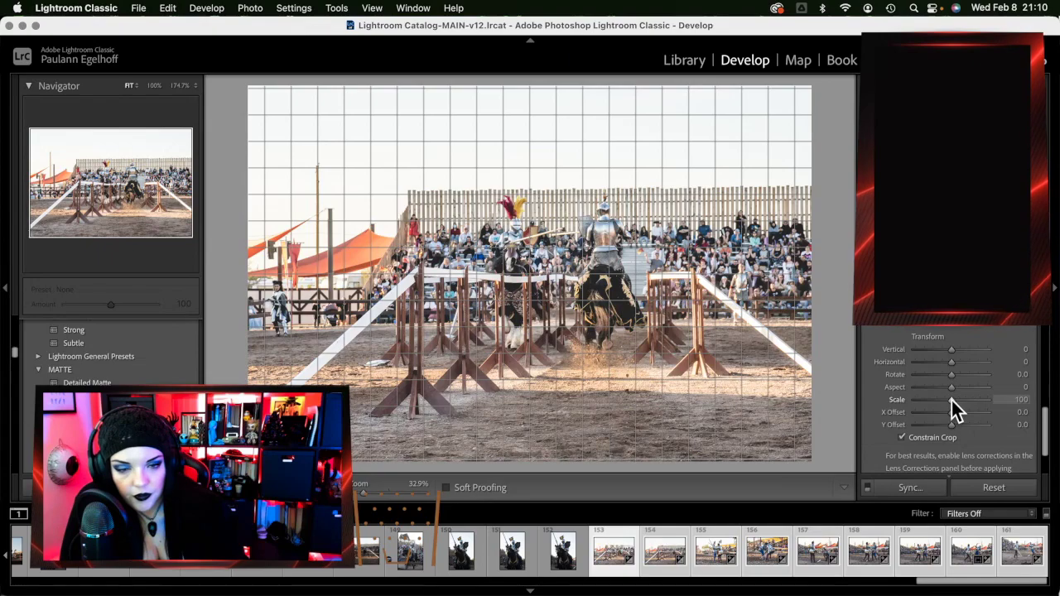
pyautogui.moveTo(951, 399); pyautogui.dragTo(998, 403)
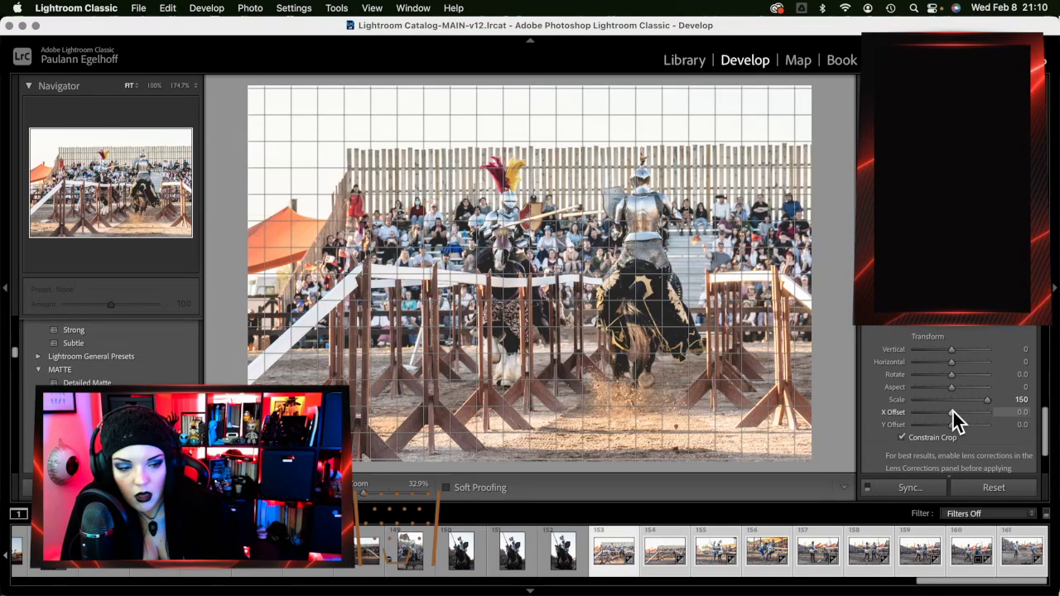
pyautogui.moveTo(953, 409); pyautogui.dragTo(949, 409)
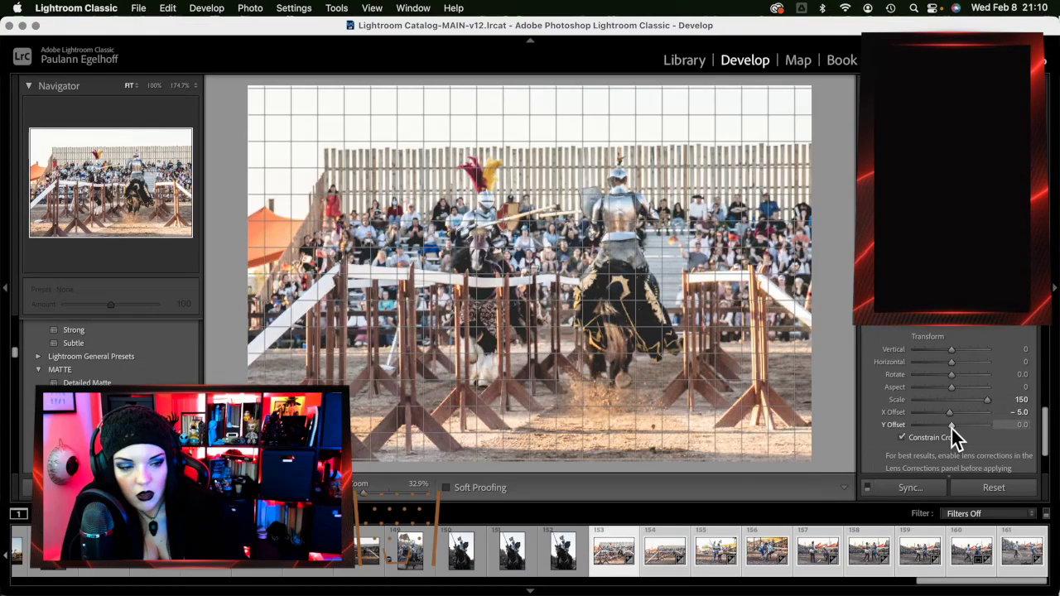
pyautogui.moveTo(952, 426); pyautogui.dragTo(957, 427)
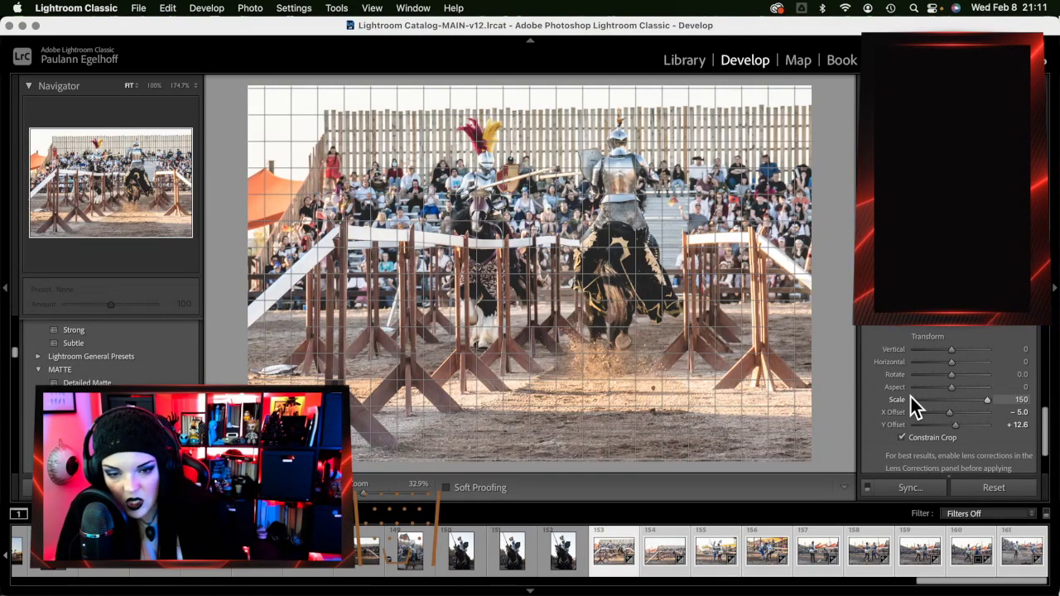
pyautogui.press('End')
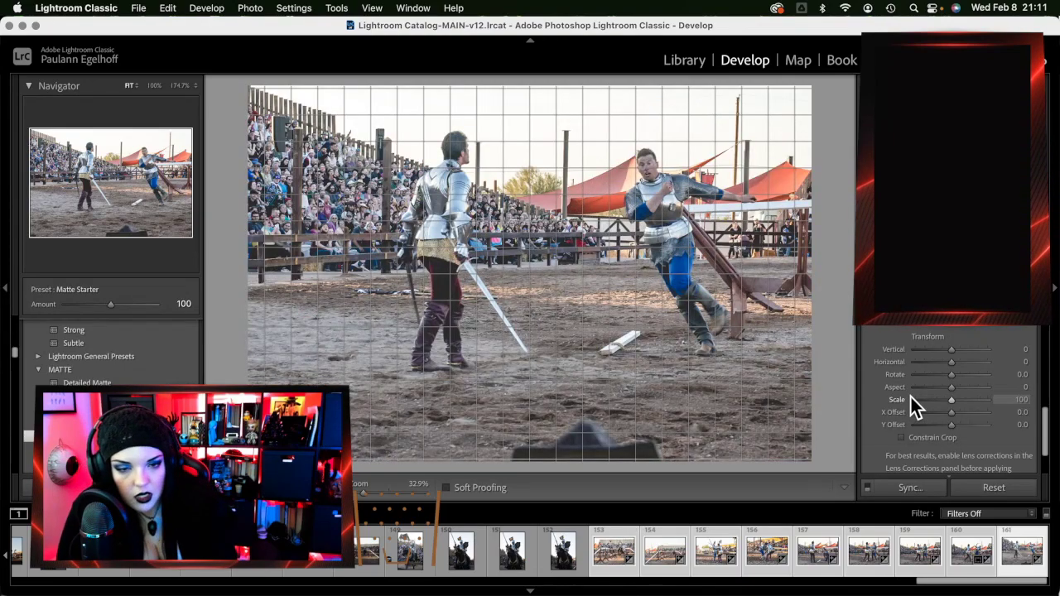
# Open the vertical knight photo 152 and add photo 151 to the selection
pyautogui.click(569, 563)
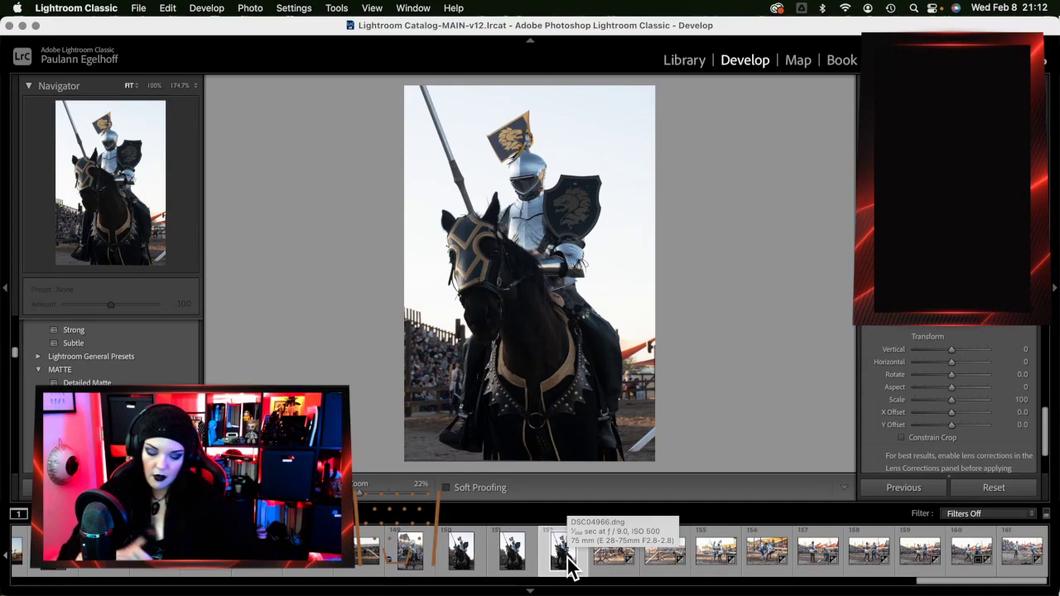
pyautogui.keyDown('shift'); pyautogui.click(500, 570); pyautogui.keyUp('shift')
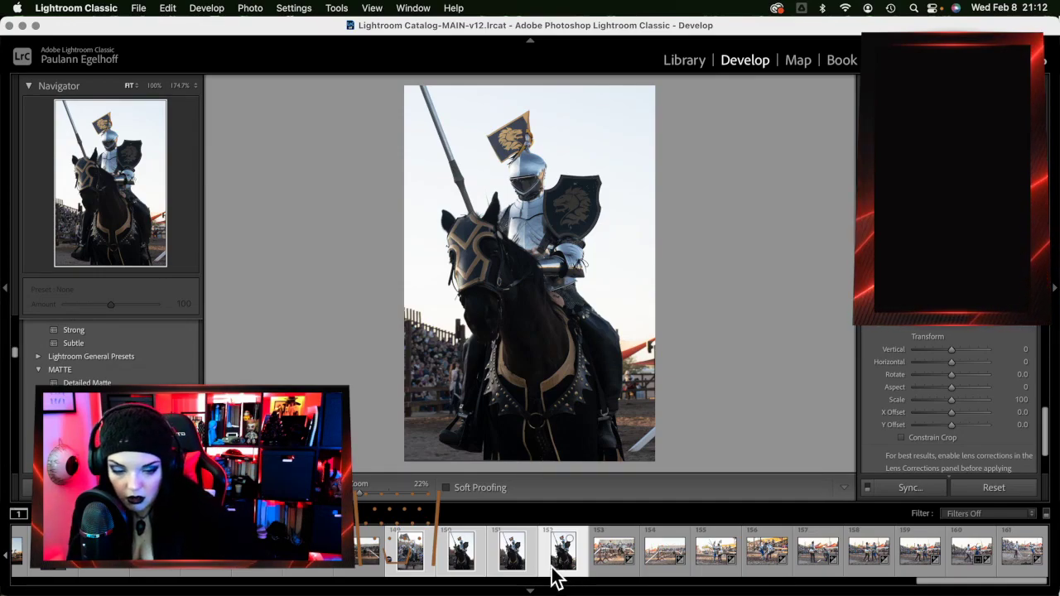
# Auto-tone knight photo 152, apply the Matte Starter preset, and select frames 150–152 together
pyautogui.click(552, 567)
pyautogui.scroll(15, 953, 378)
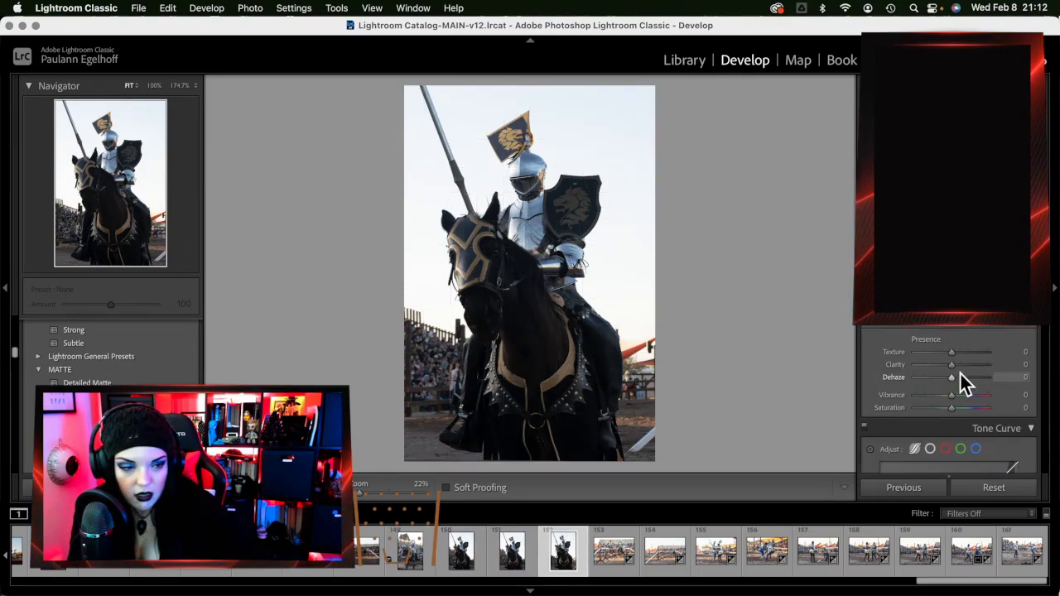
pyautogui.click(1013, 351)
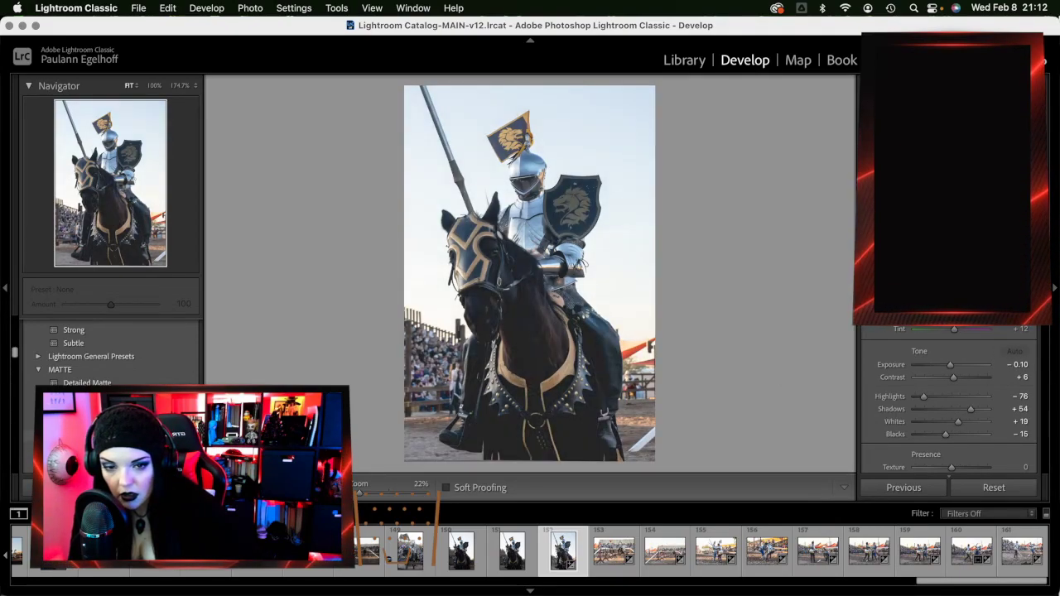
pyautogui.click(137, 344)
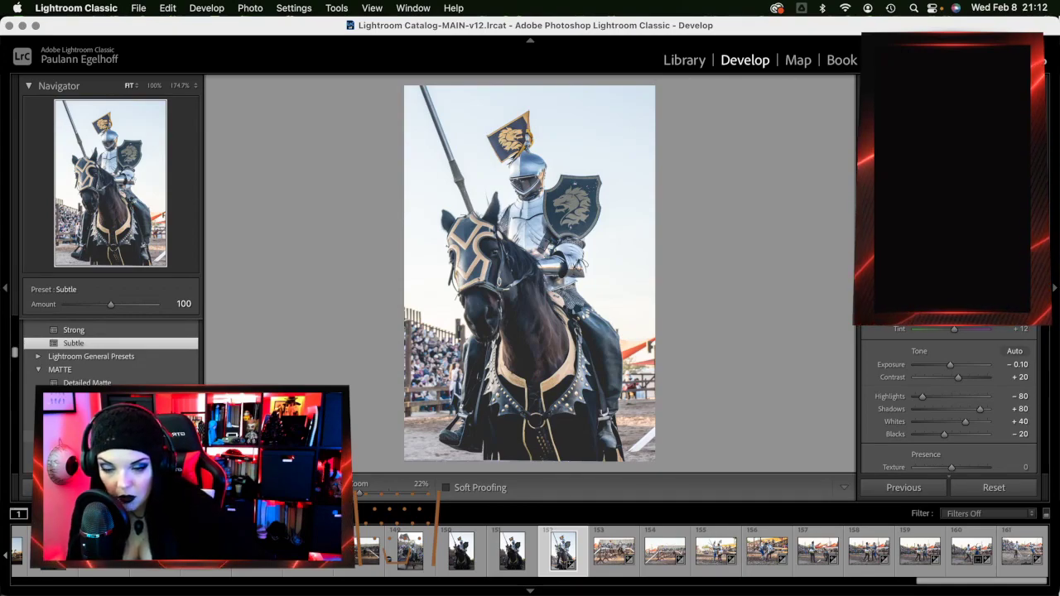
pyautogui.click(83, 396)
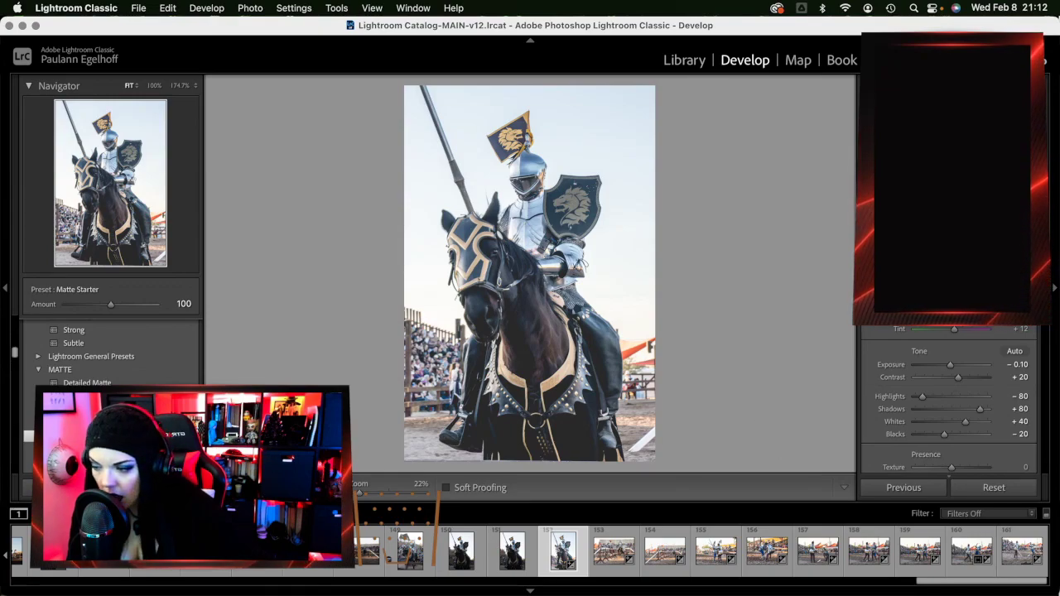
pyautogui.press('v')
pyautogui.press('v')
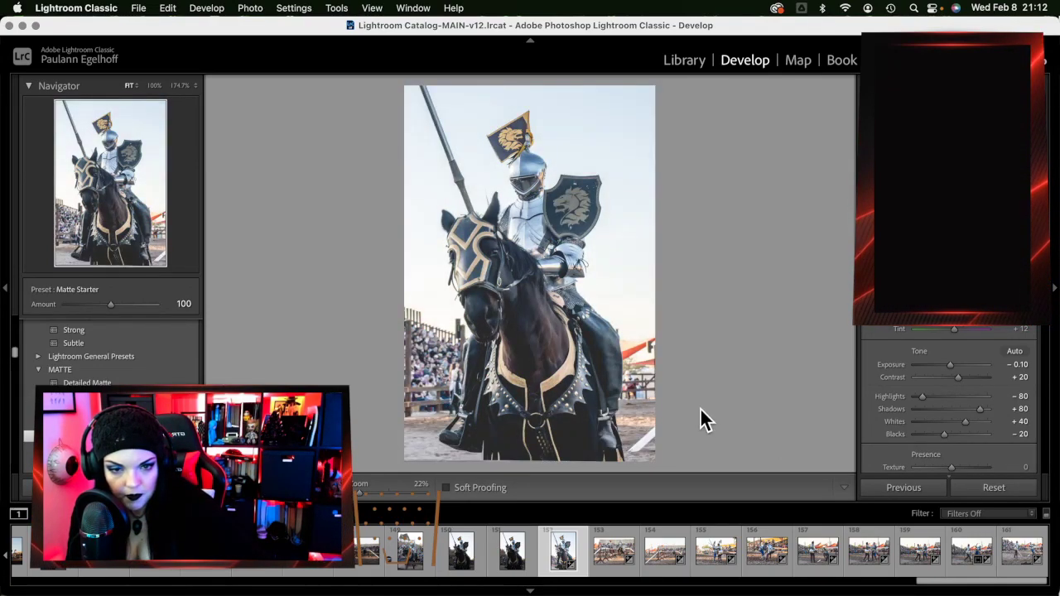
pyautogui.scroll(-2, 907, 435)
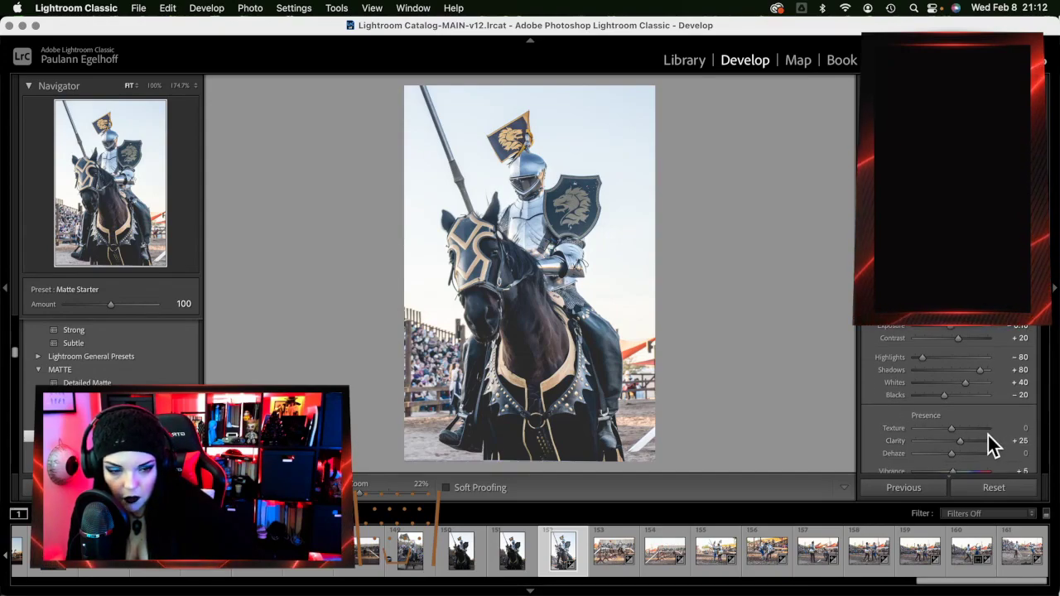
pyautogui.scroll(-6, 916, 411)
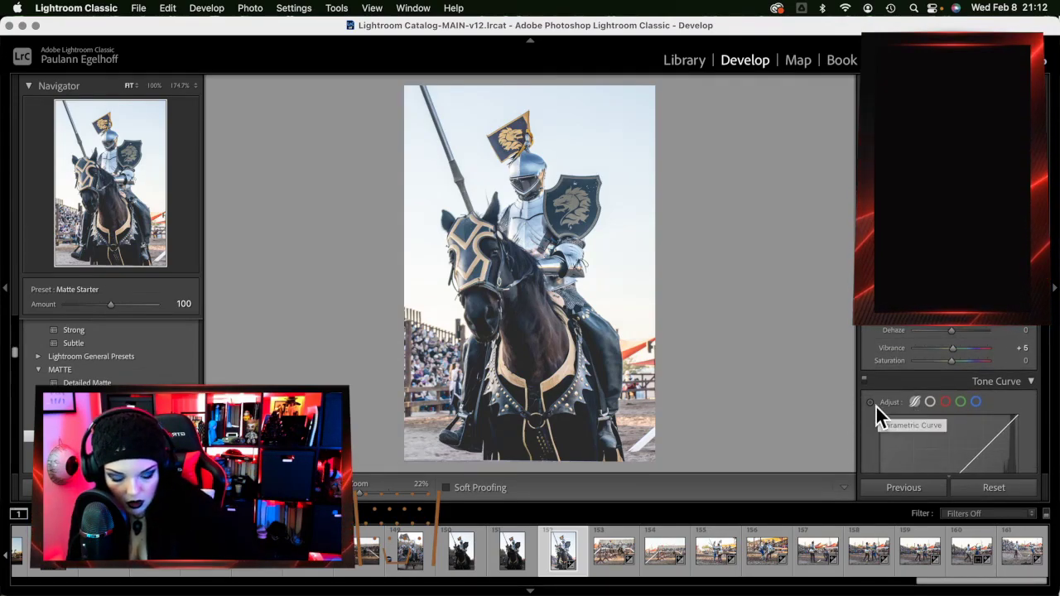
pyautogui.keyDown('shift'); pyautogui.click(462, 553); pyautogui.keyUp('shift')
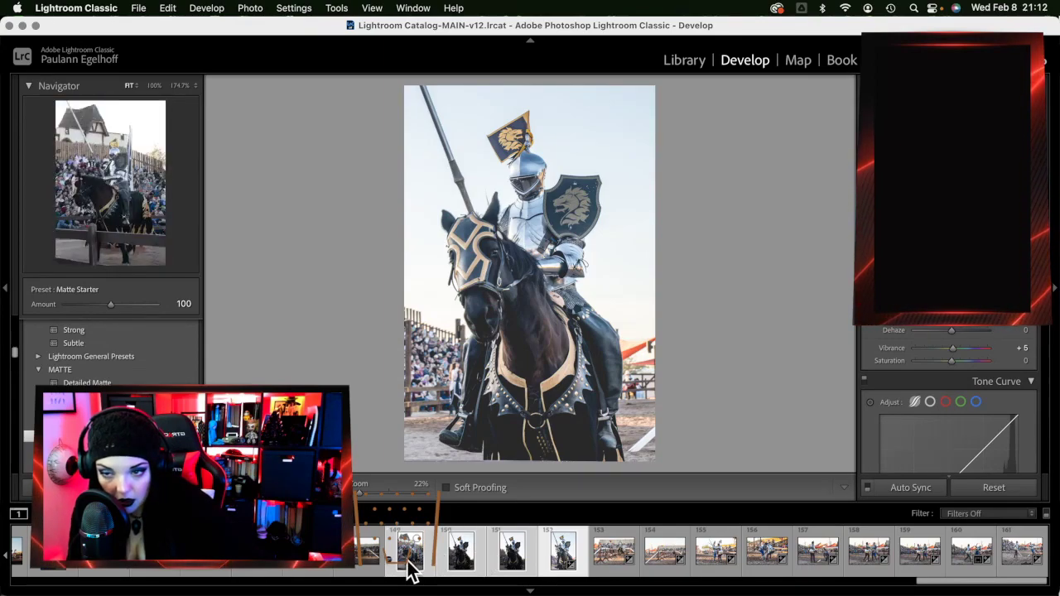
# Synchronize photo 152's Auto tone and Matte Starter settings onto the other two knight frames
pyautogui.click(907, 487)
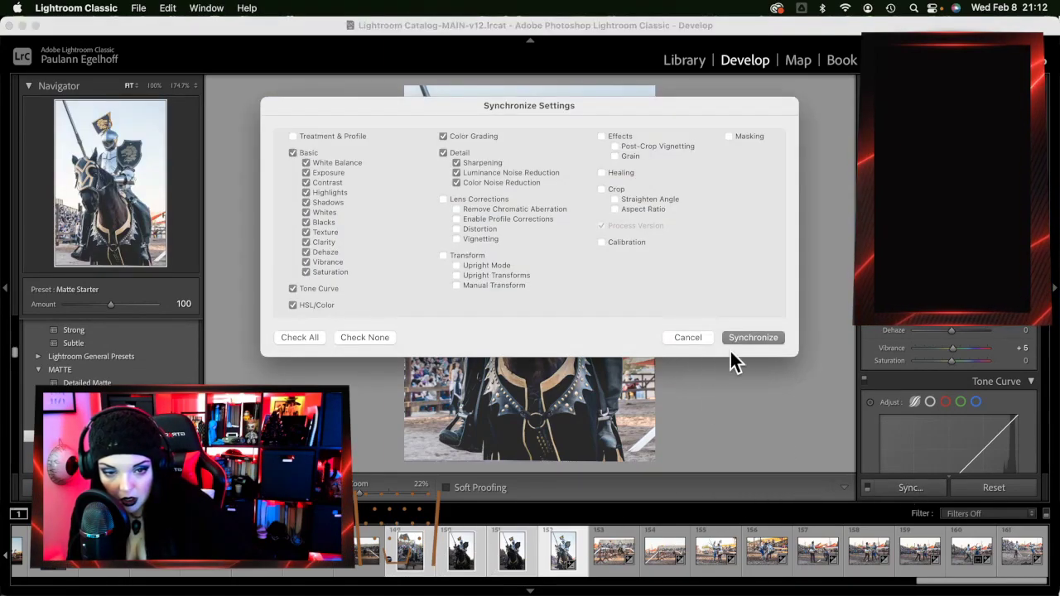
pyautogui.click(755, 338)
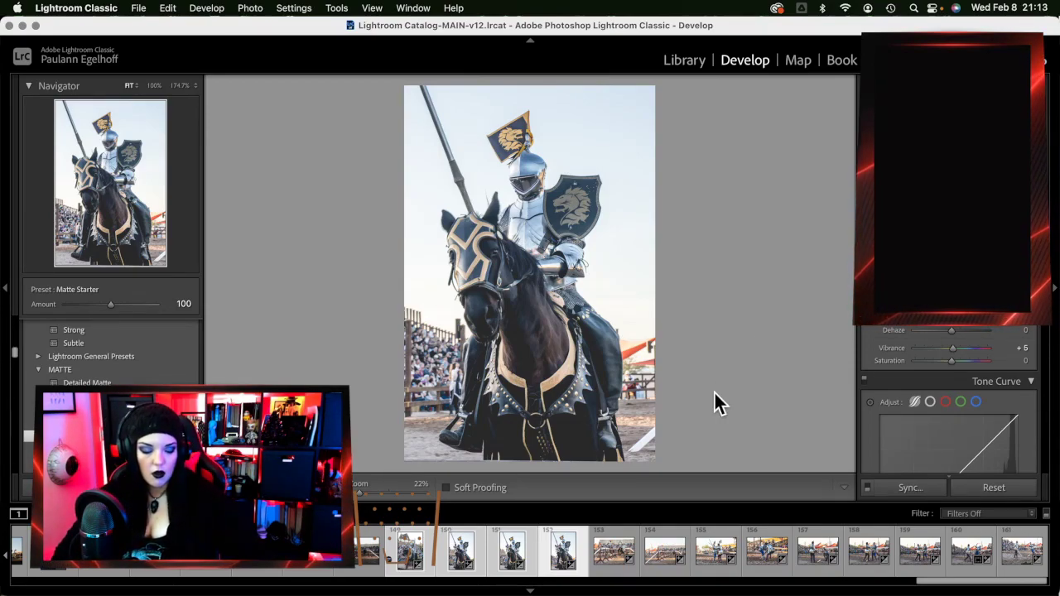
# Step forward through the frames and remove the first rejected knight shot
pyautogui.press('Right')
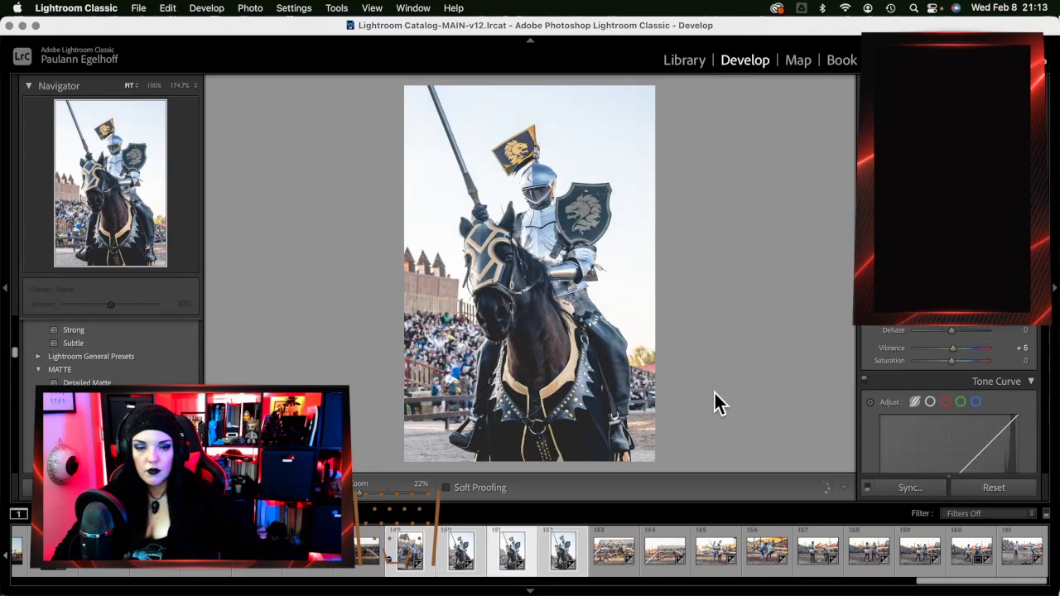
pyautogui.press('Right')
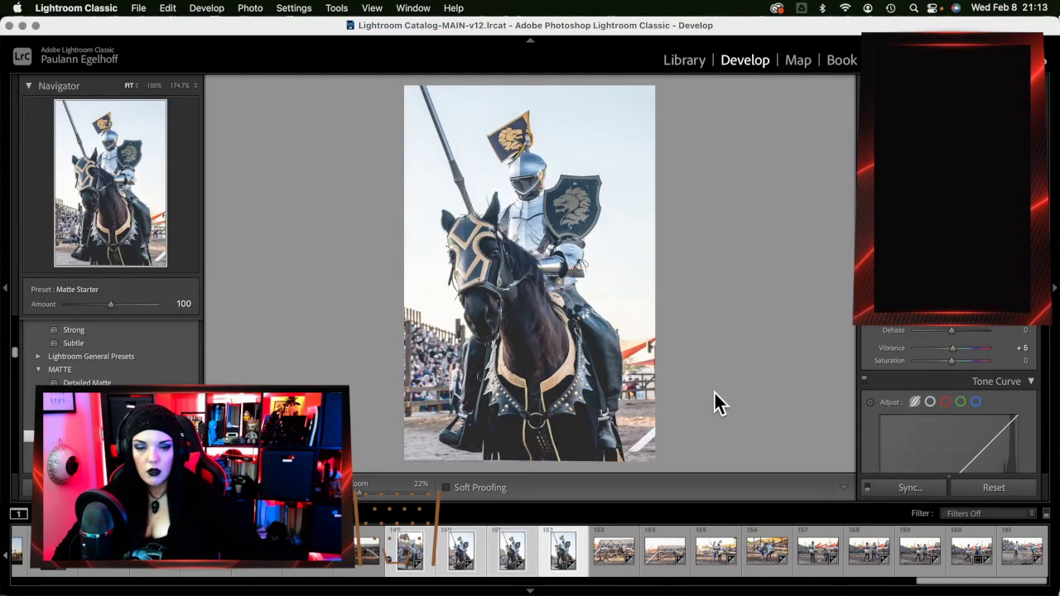
pyautogui.press('Right')
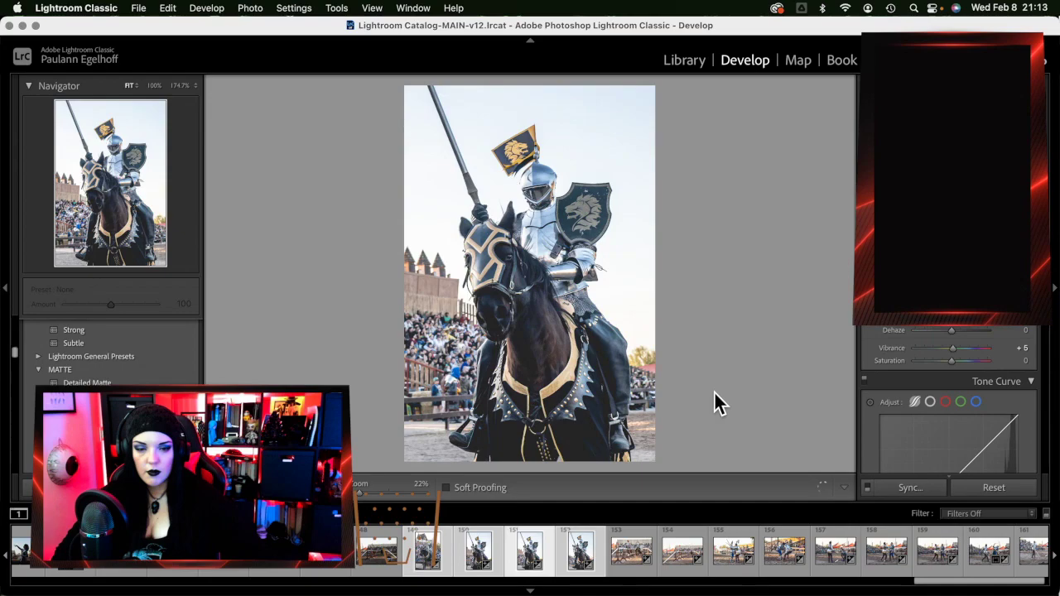
pyautogui.press('Right')
pyautogui.press('BackSpace')
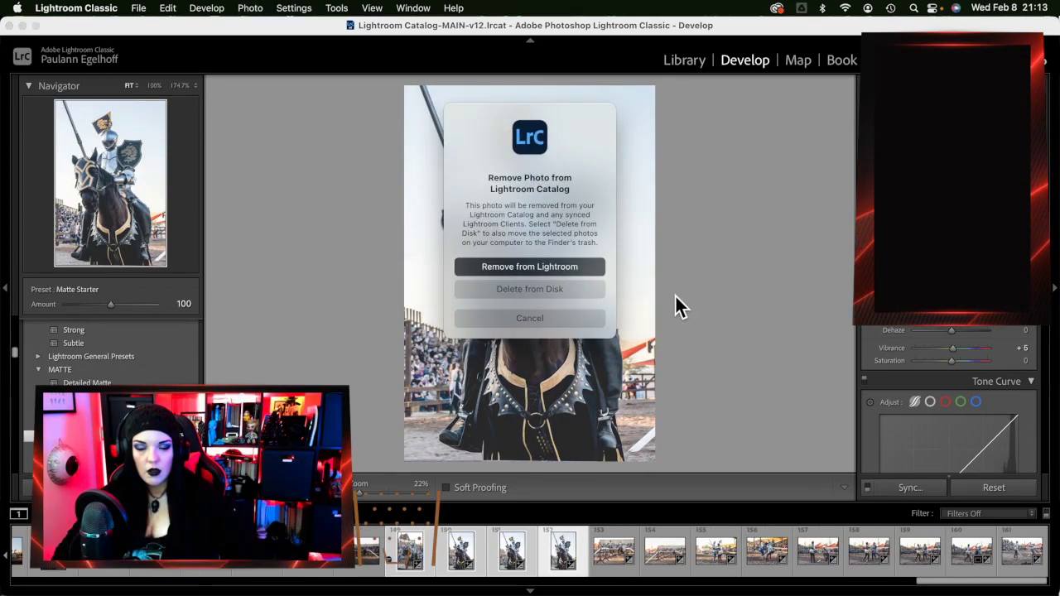
pyautogui.click(544, 289)
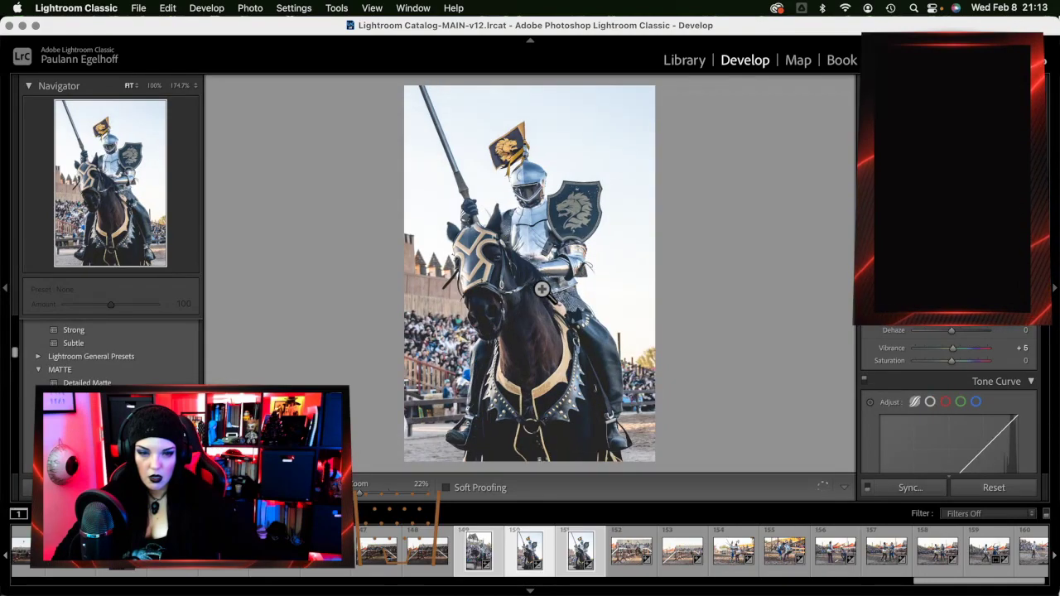
# Remove two more rejected knight shots, including the fence-and-crowd frame
pyautogui.press('Right')
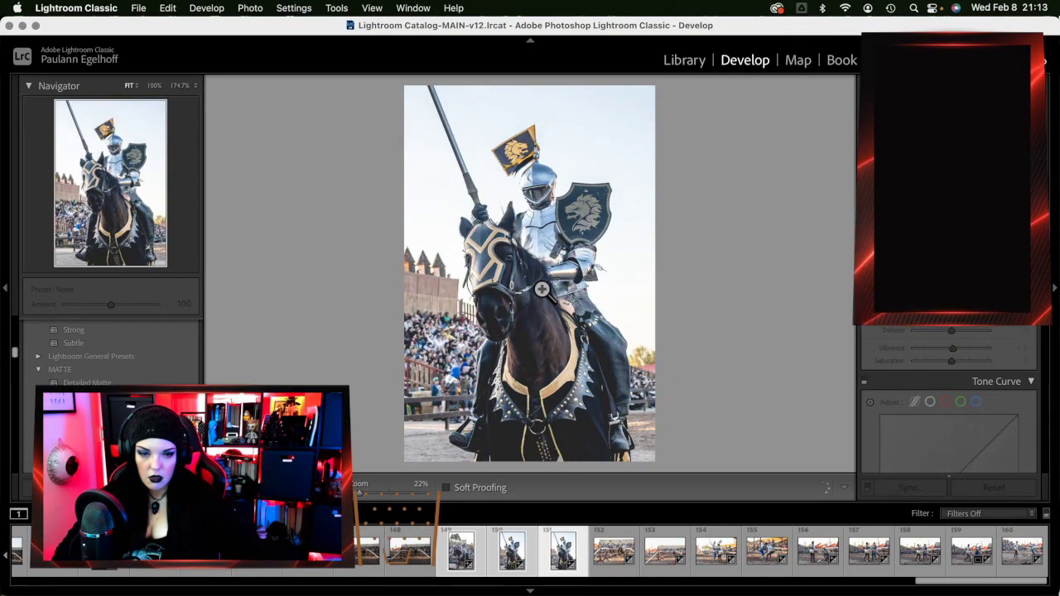
pyautogui.press('Left')
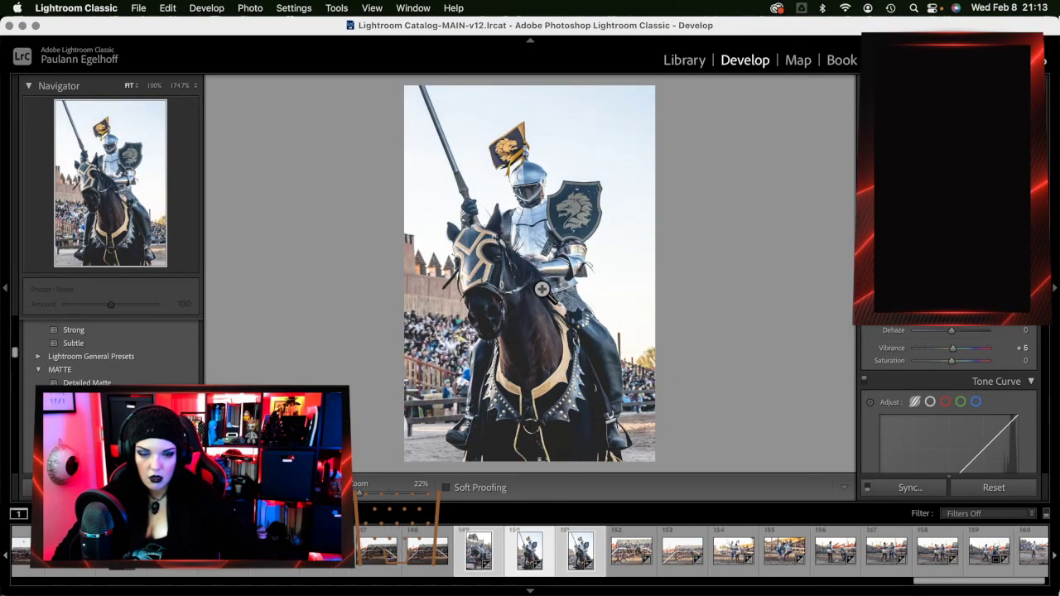
pyautogui.press('Delete')
pyautogui.click(579, 291)
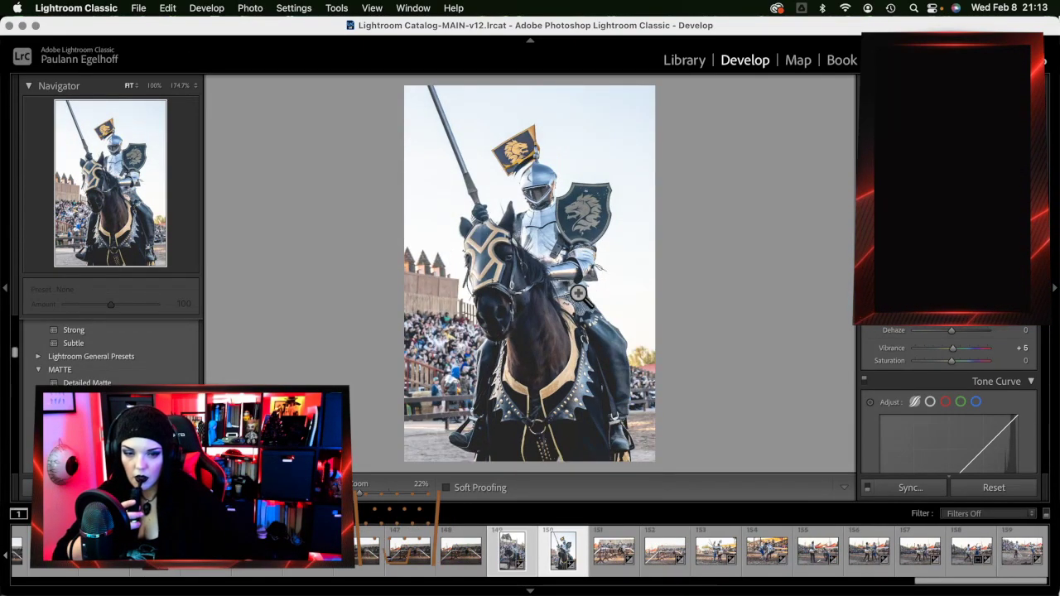
pyautogui.press('Left')
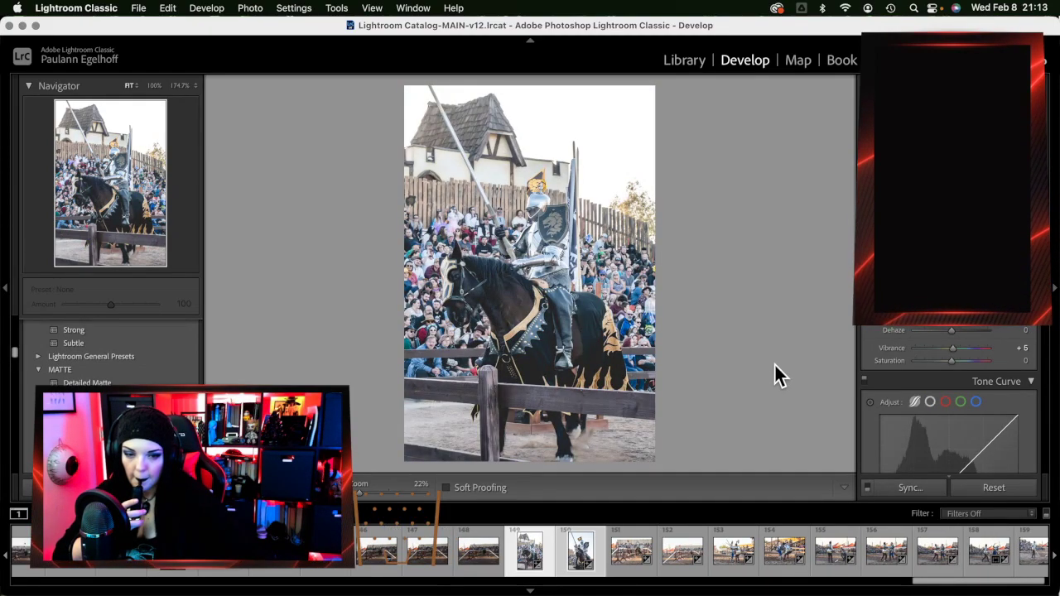
pyautogui.press('Delete')
pyautogui.click(527, 298)
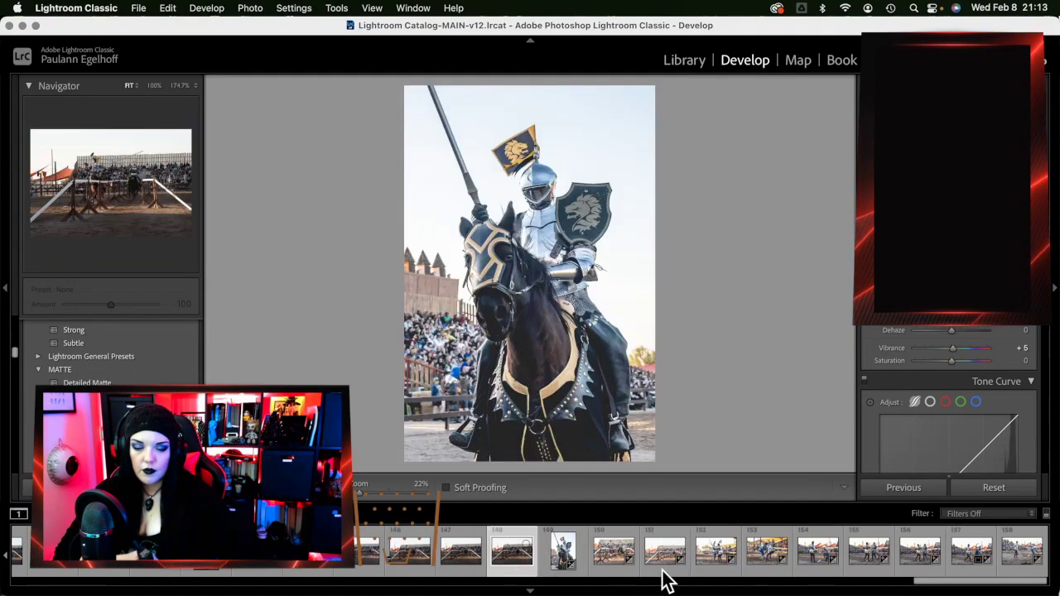
pyautogui.click(489, 561)
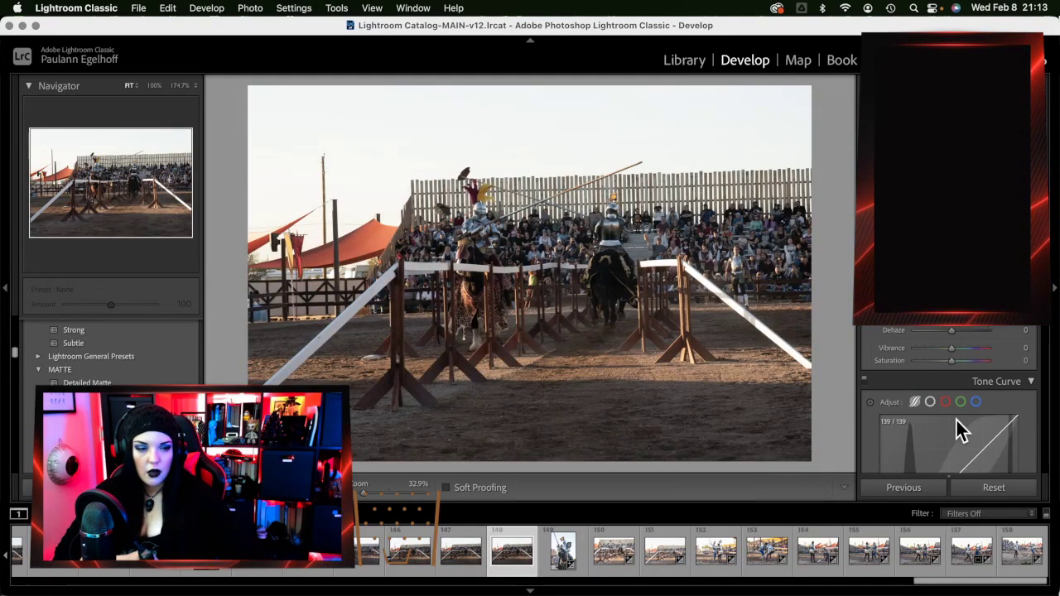
pyautogui.scroll(4, 965, 414)
pyautogui.scroll(-1, 974, 411)
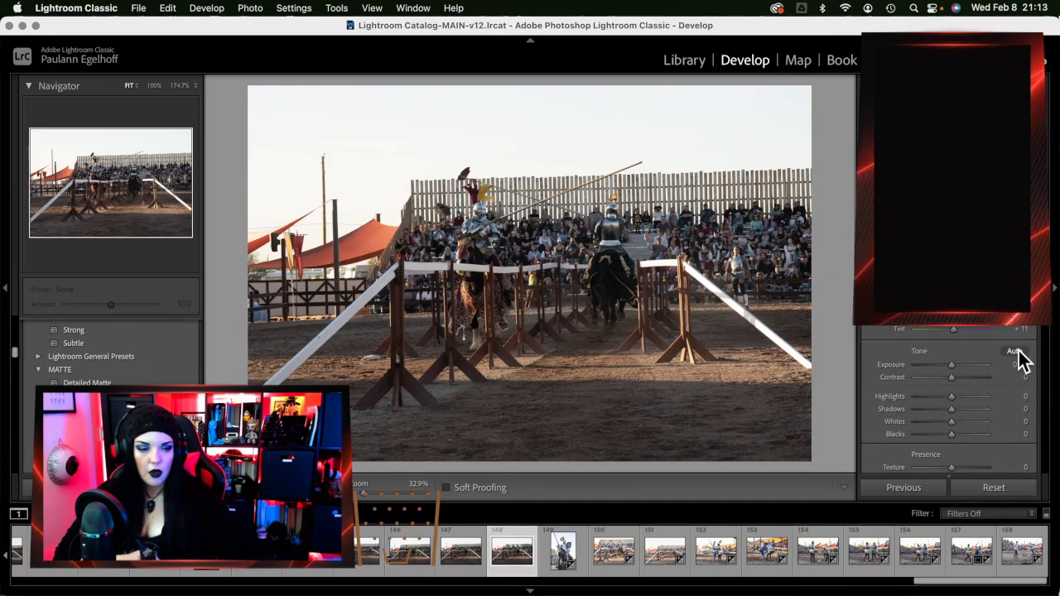
pyautogui.click(1016, 352)
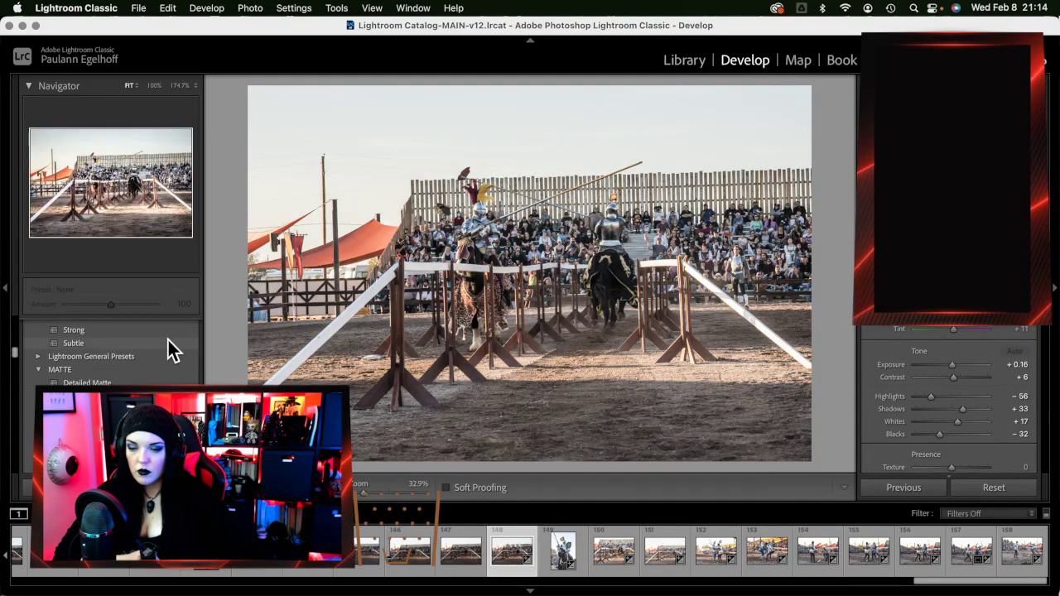
pyautogui.click(167, 339)
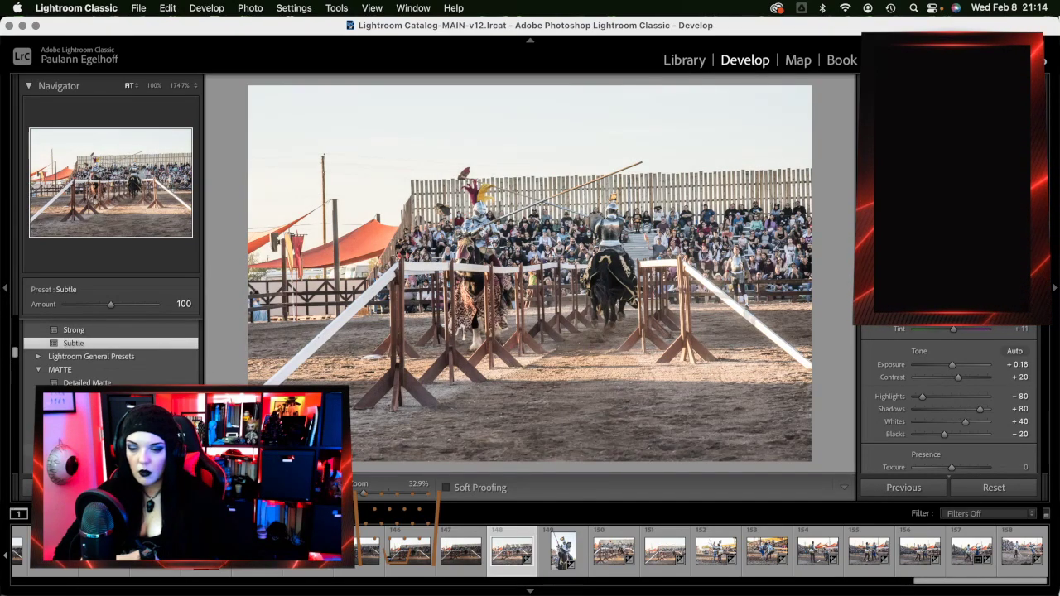
pyautogui.click(124, 435)
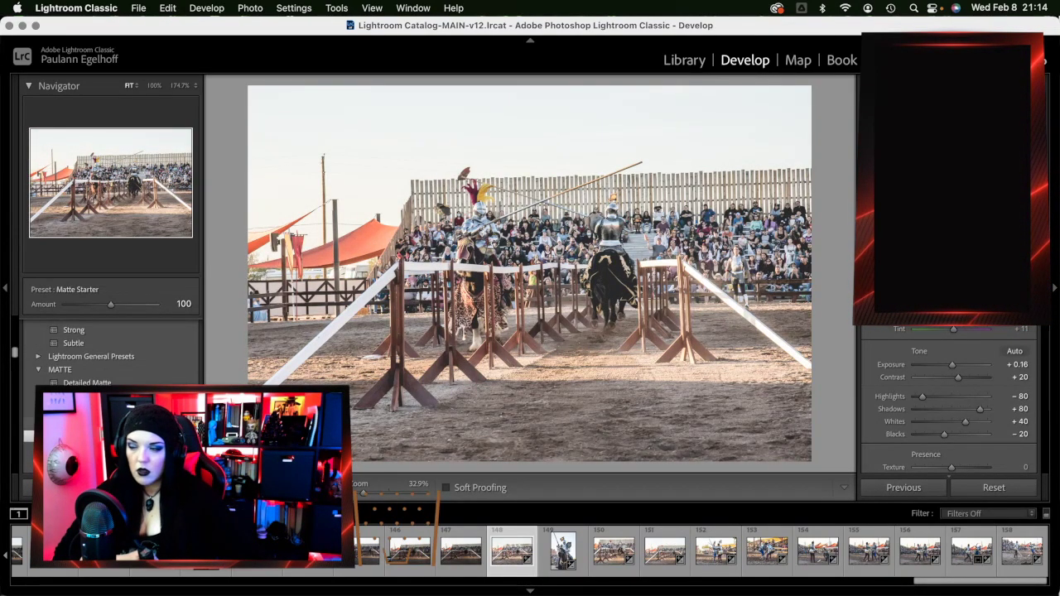
pyautogui.scroll(-3, 111, 352)
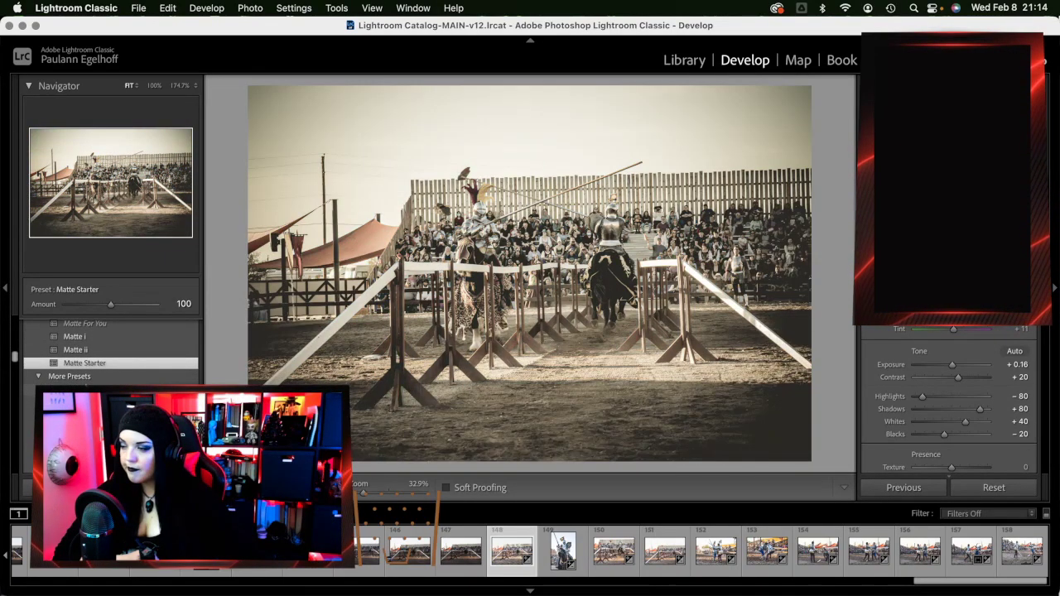
pyautogui.scroll(5, 111, 352)
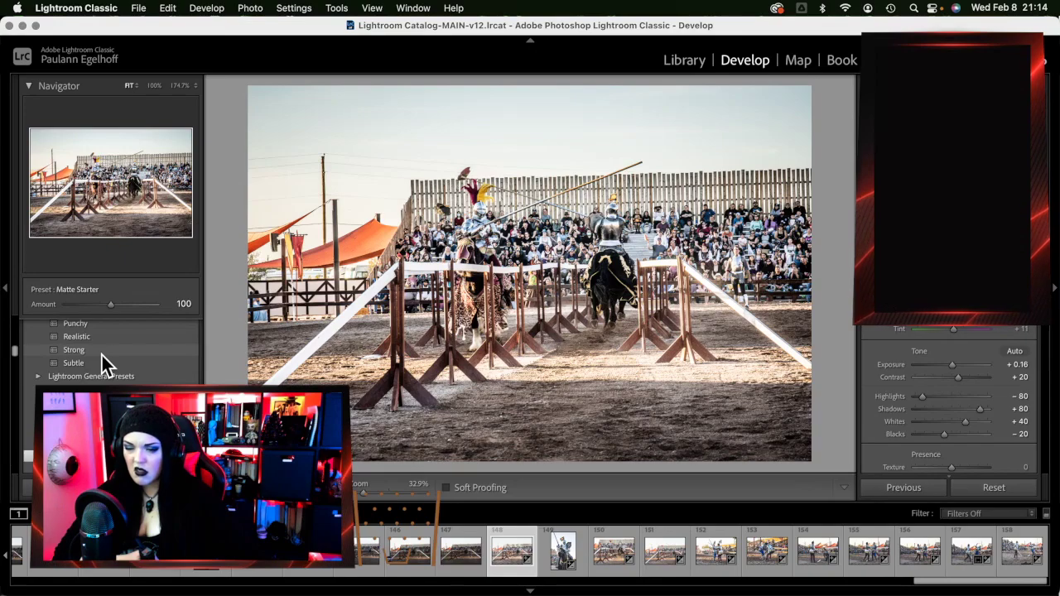
pyautogui.scroll(-5, 100, 363)
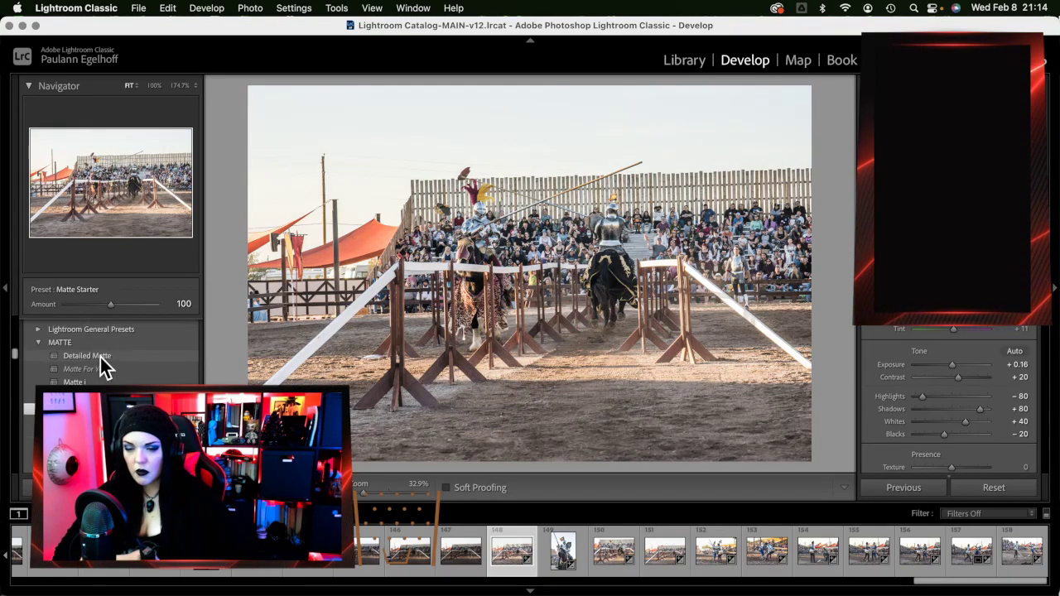
pyautogui.scroll(-5, 101, 360)
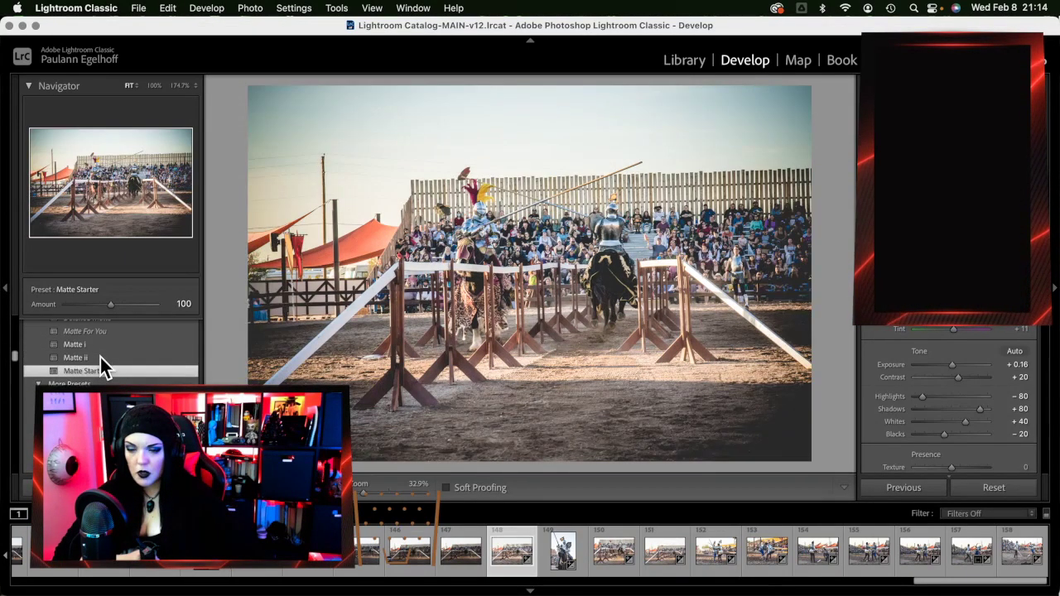
pyautogui.scroll(10, 100, 363)
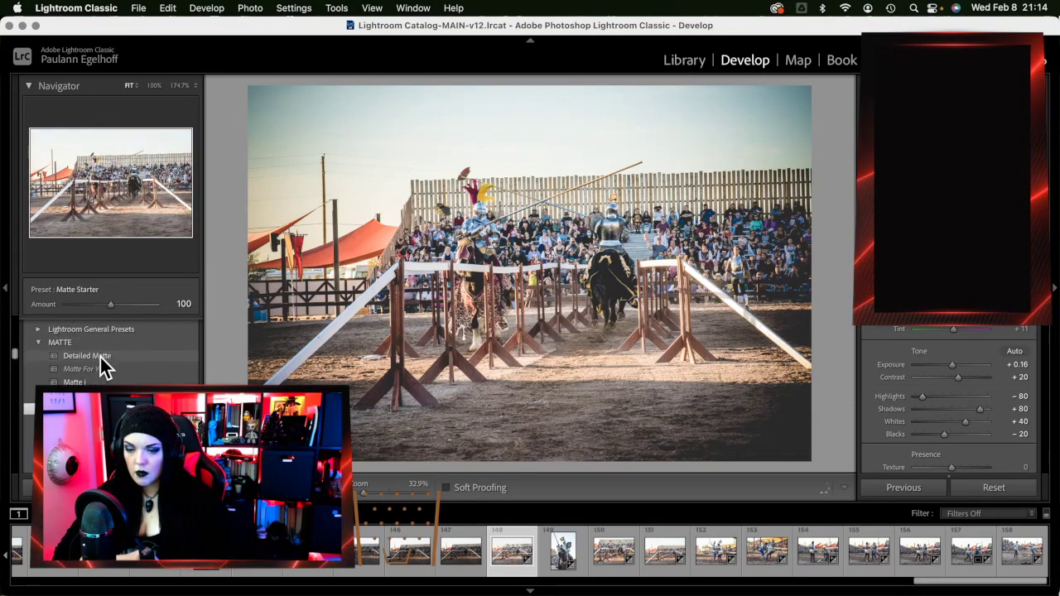
pyautogui.scroll(1, 106, 372)
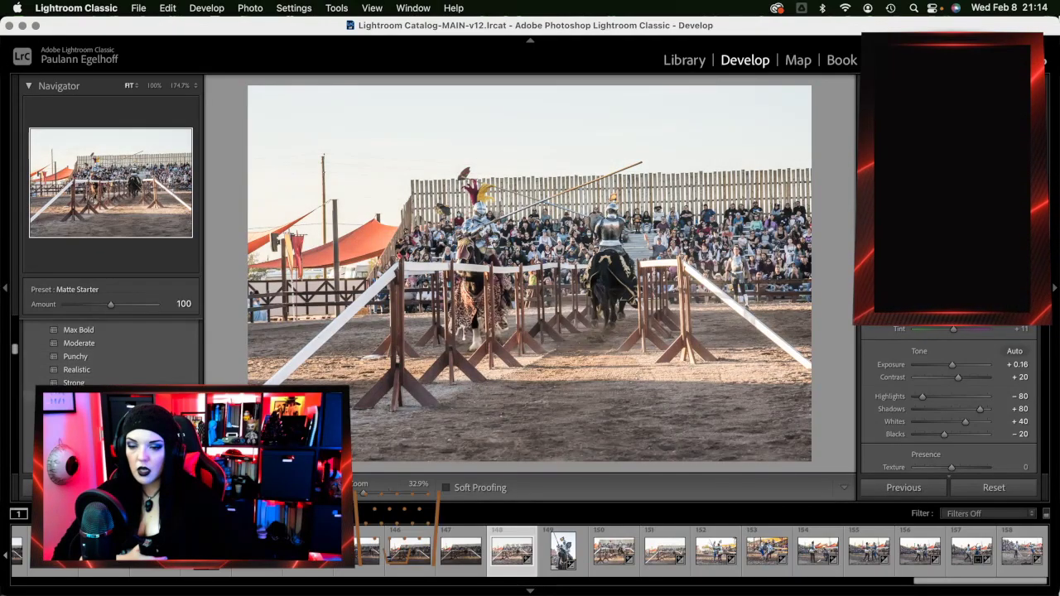
pyautogui.click(73, 396)
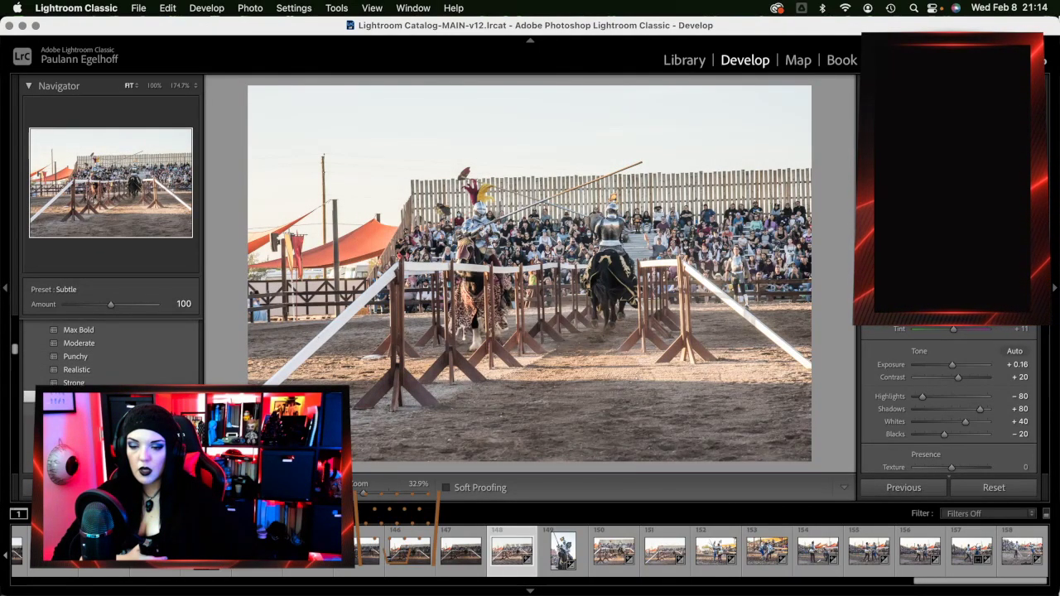
pyautogui.scroll(-2, 111, 352)
pyautogui.press('super+z')
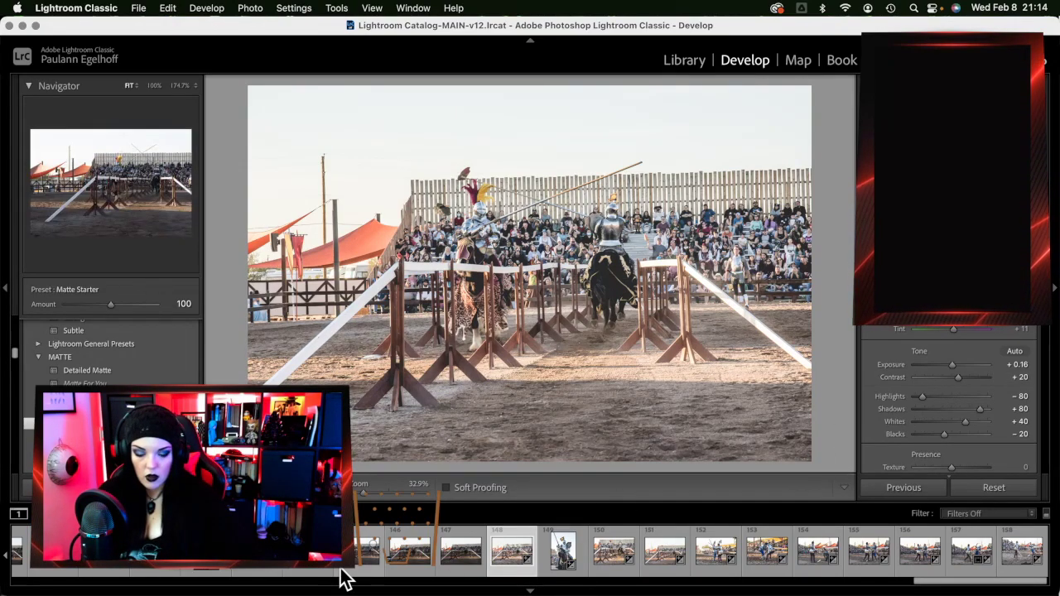
# Add the neighbouring arena thumbnails and synchronize the jousting photo's settings onto them
pyautogui.keyDown('shift'); pyautogui.click(427, 578); pyautogui.keyUp('shift')
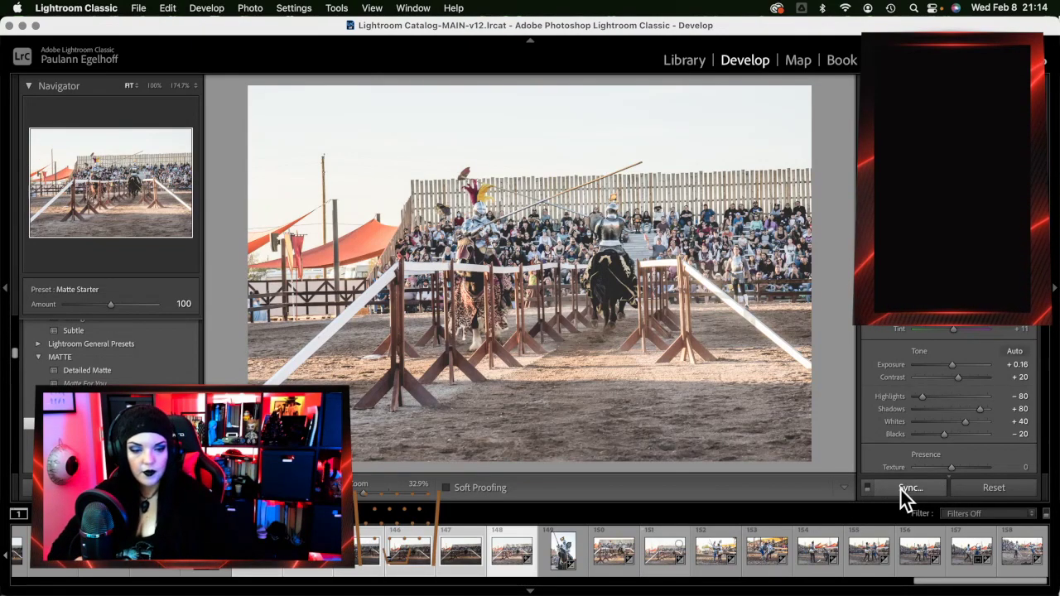
pyautogui.click(903, 490)
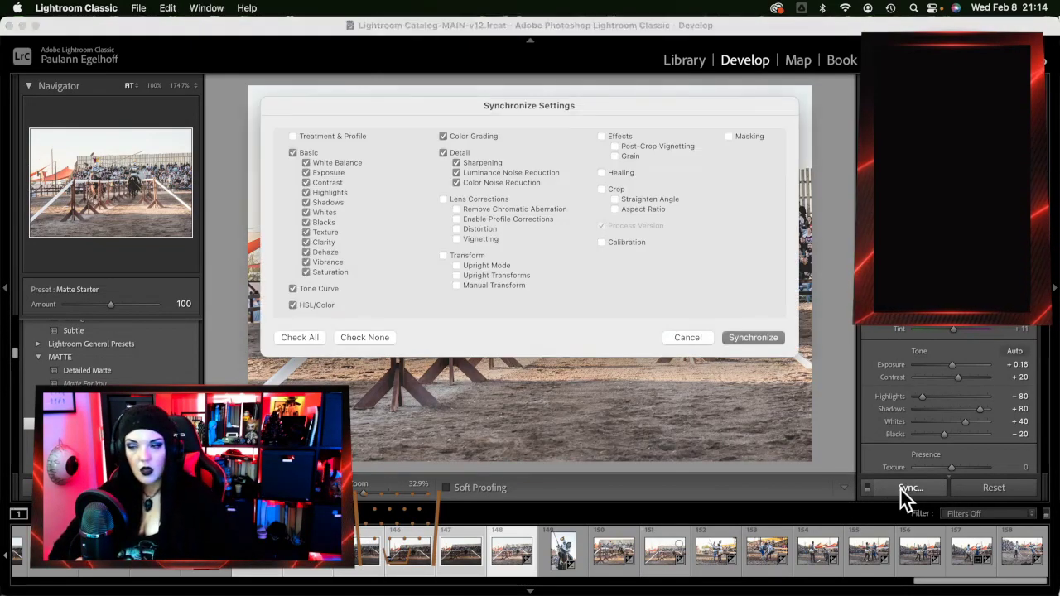
pyautogui.click(758, 333)
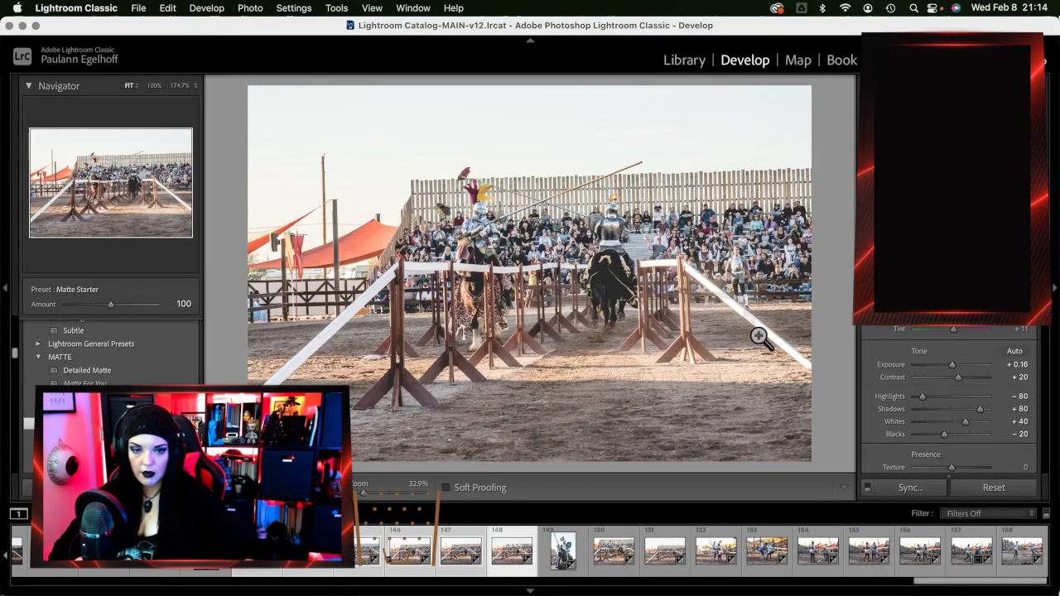
# Turn on Constrain Crop and enlarge the jousting shot to Scale 125
pyautogui.scroll(-15, 944, 422)
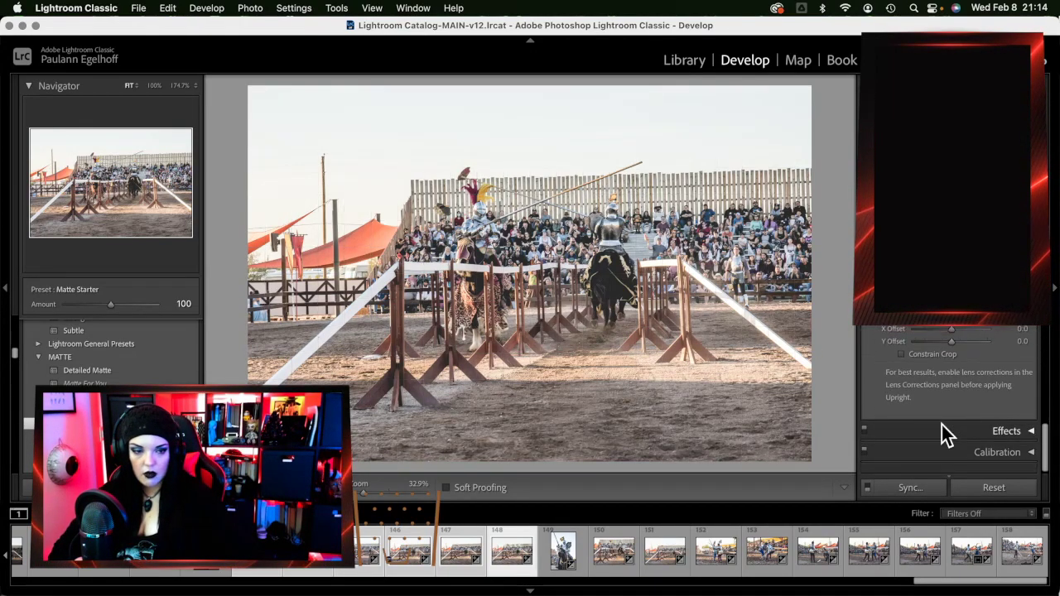
pyautogui.click(933, 361)
pyautogui.scroll(1, 933, 348)
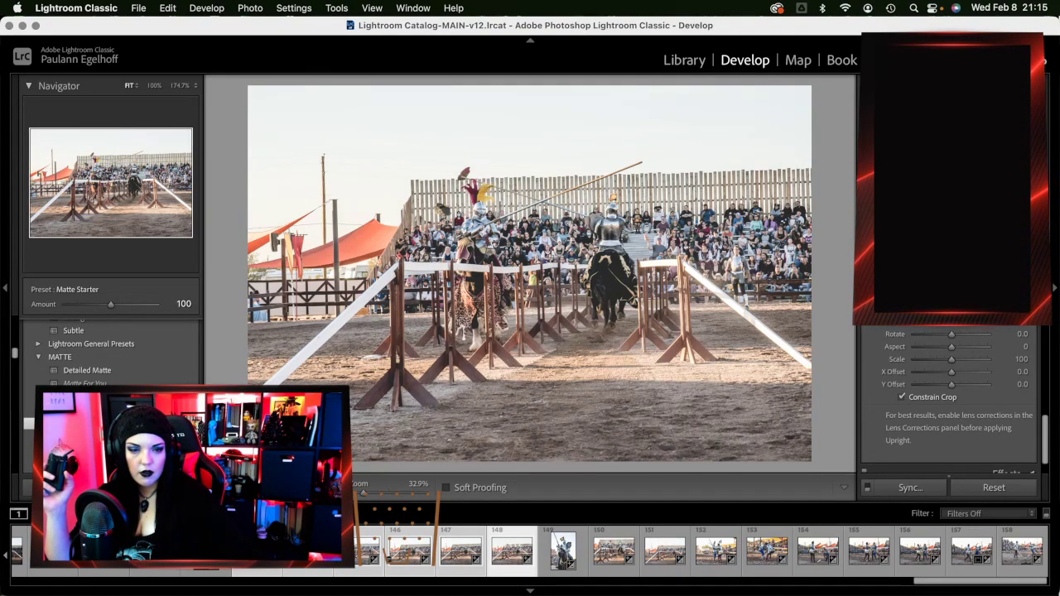
pyautogui.moveTo(951, 386)
pyautogui.mouseDown()
pyautogui.moveTo(953, 360)
pyautogui.moveTo(967, 357)
pyautogui.moveTo(952, 335)
pyautogui.moveTo(970, 361)
pyautogui.moveTo(954, 385)
pyautogui.moveTo(952, 373)
pyautogui.mouseUp()
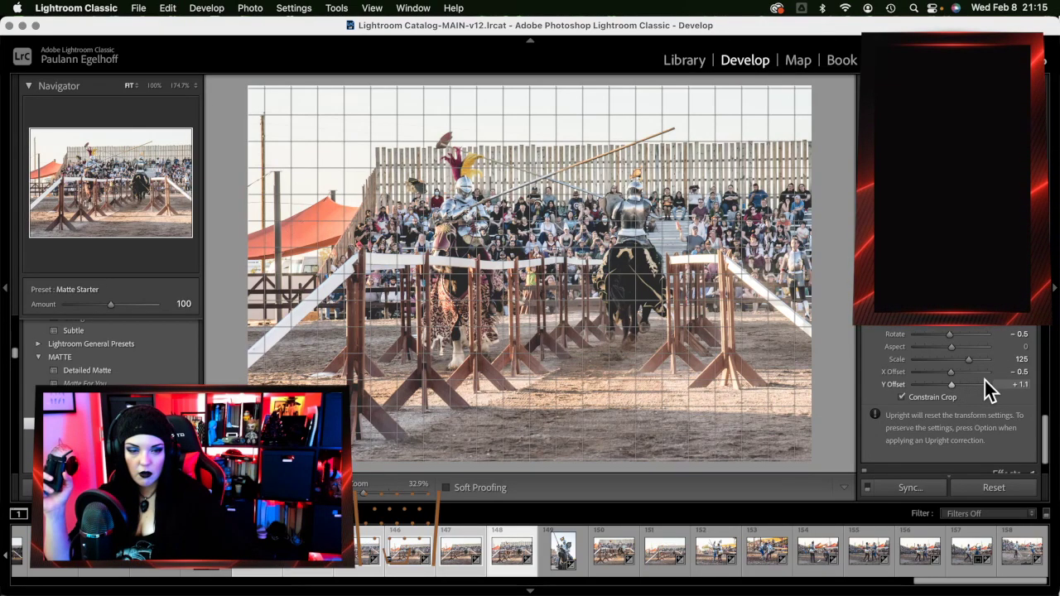
pyautogui.scroll(10, 985, 380)
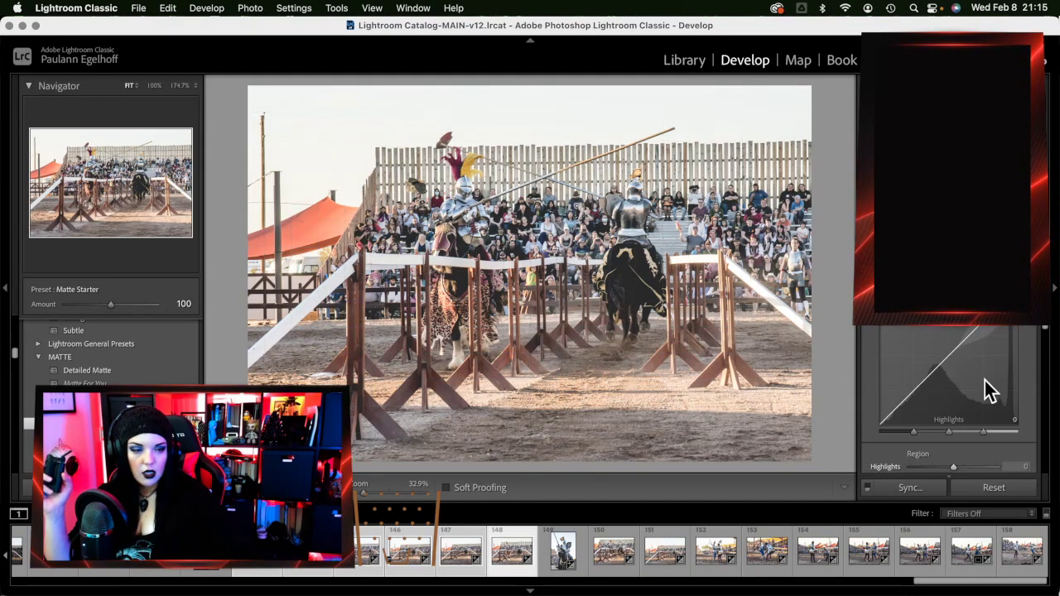
pyautogui.scroll(5, 984, 380)
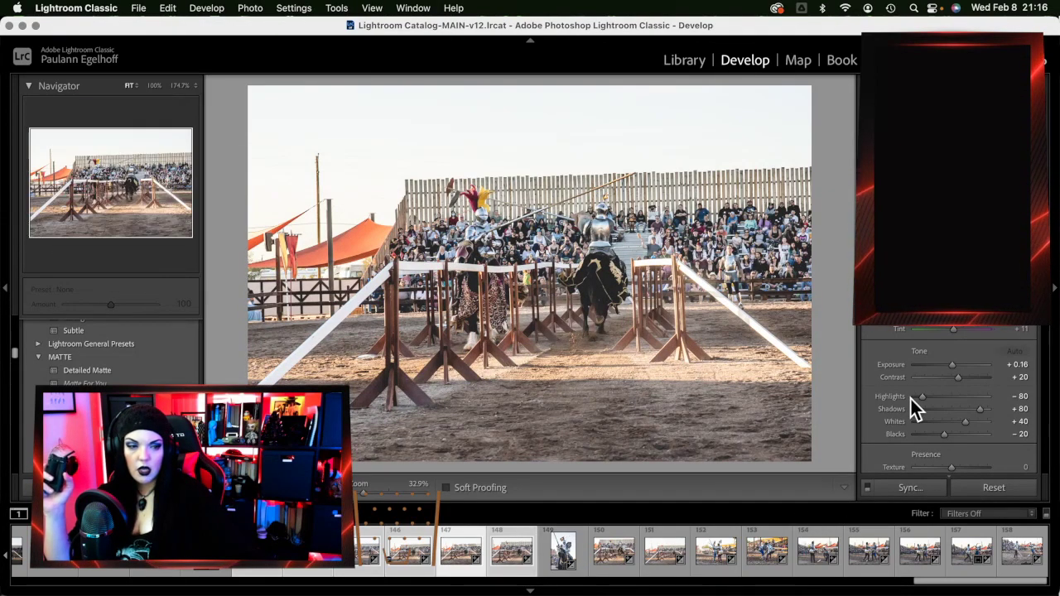
# Turn on Constrain Crop and set the arena photo's Y Offset to +2.7
pyautogui.scroll(-15, 919, 397)
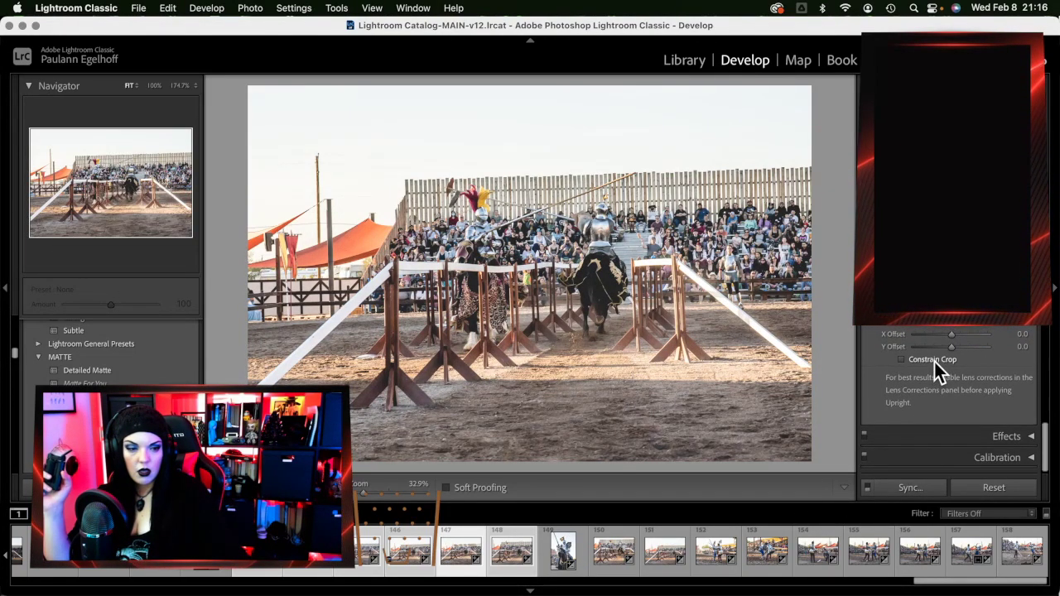
pyautogui.click(934, 360)
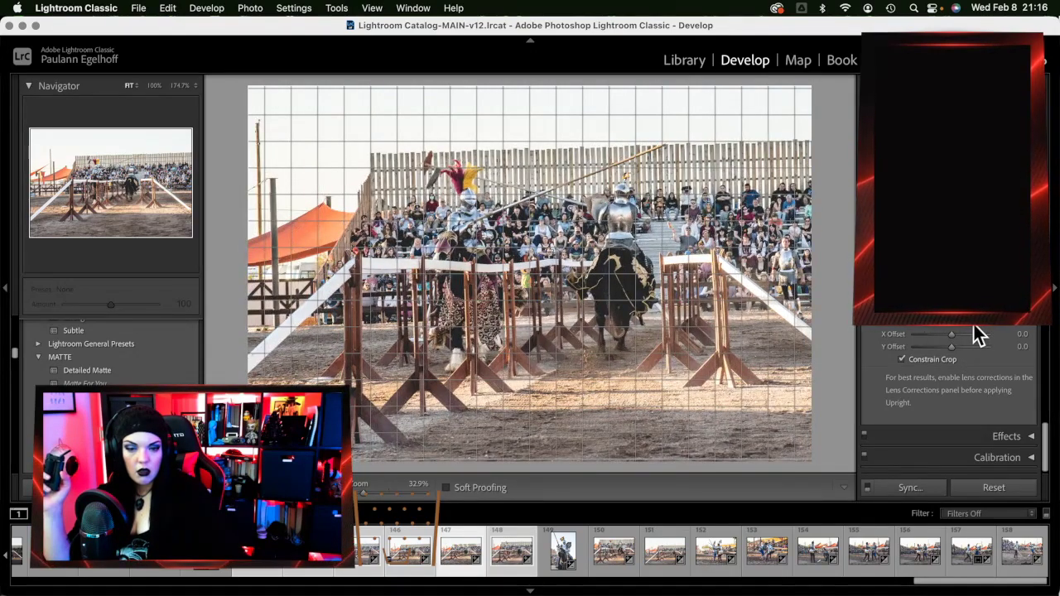
pyautogui.moveTo(959, 346); pyautogui.dragTo(951, 348)
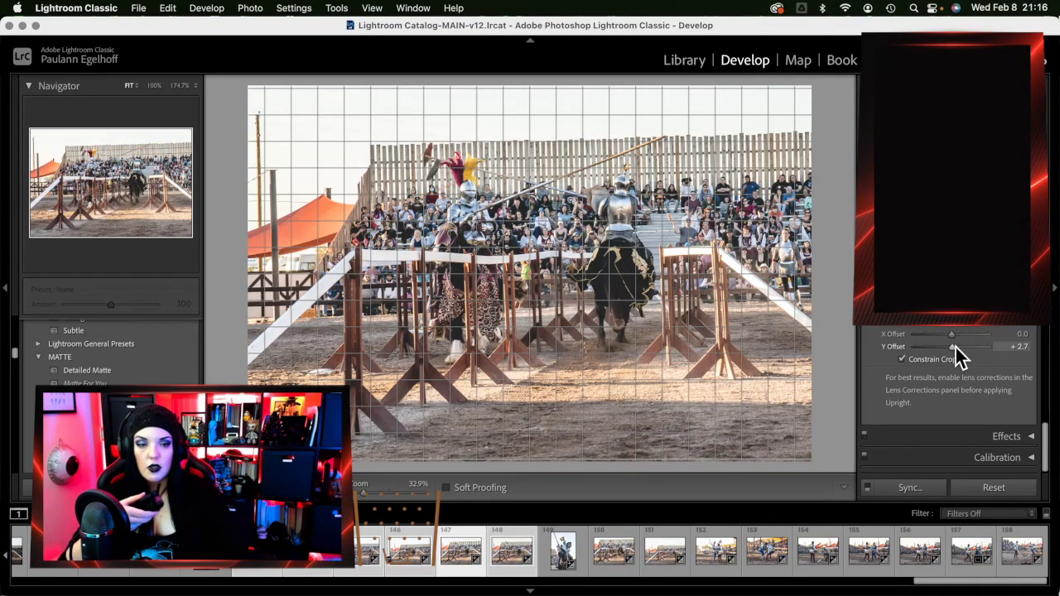
pyautogui.moveTo(958, 348); pyautogui.dragTo(961, 349)
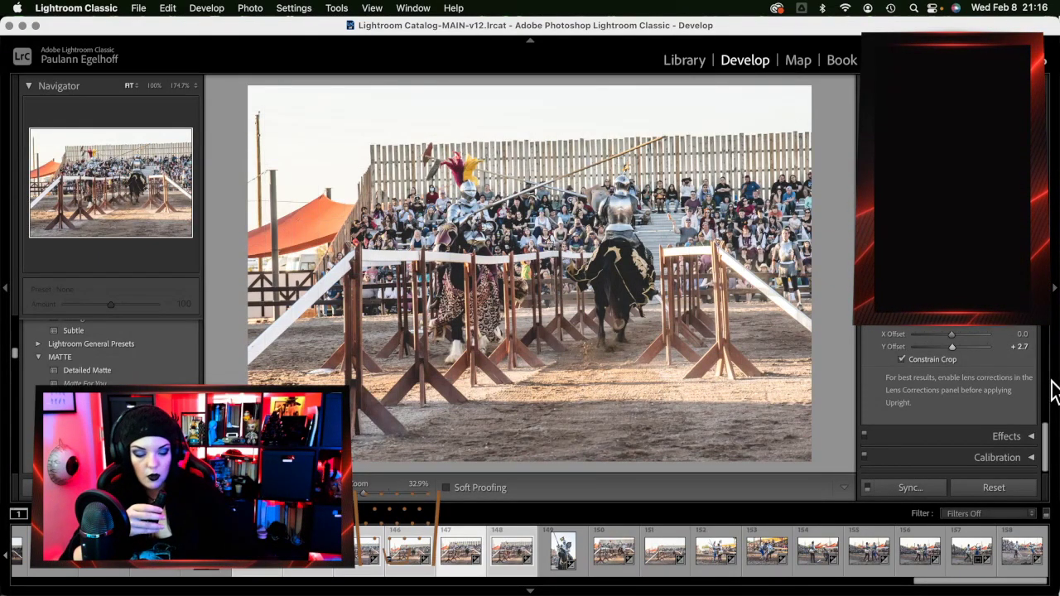
# Undo the Y offset, try a larger Scale on the next photo, then reset it and move on
pyautogui.press('super+z')
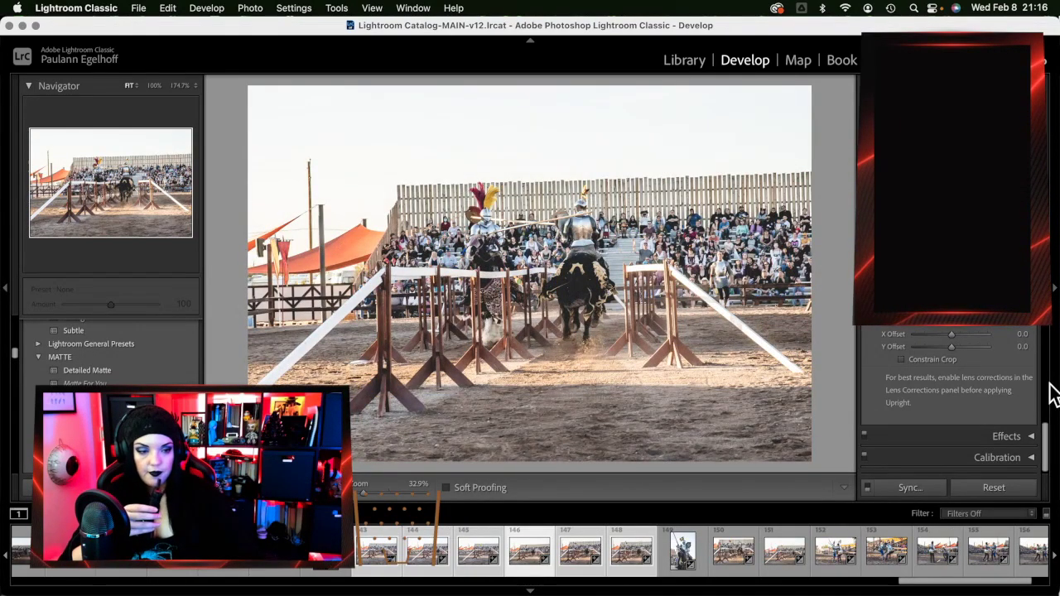
pyautogui.click(939, 359)
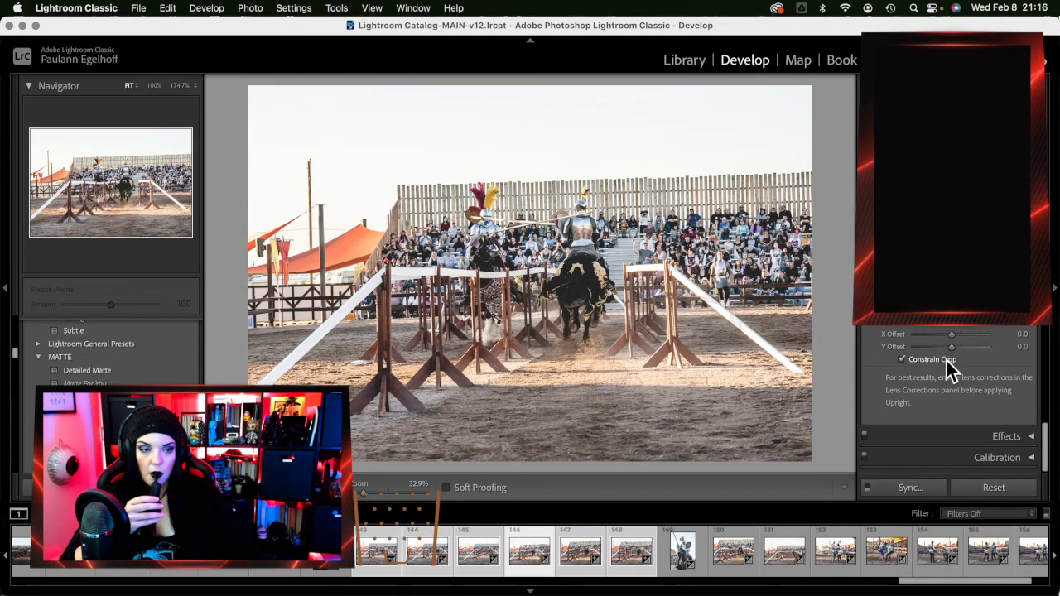
pyautogui.scroll(2, 946, 359)
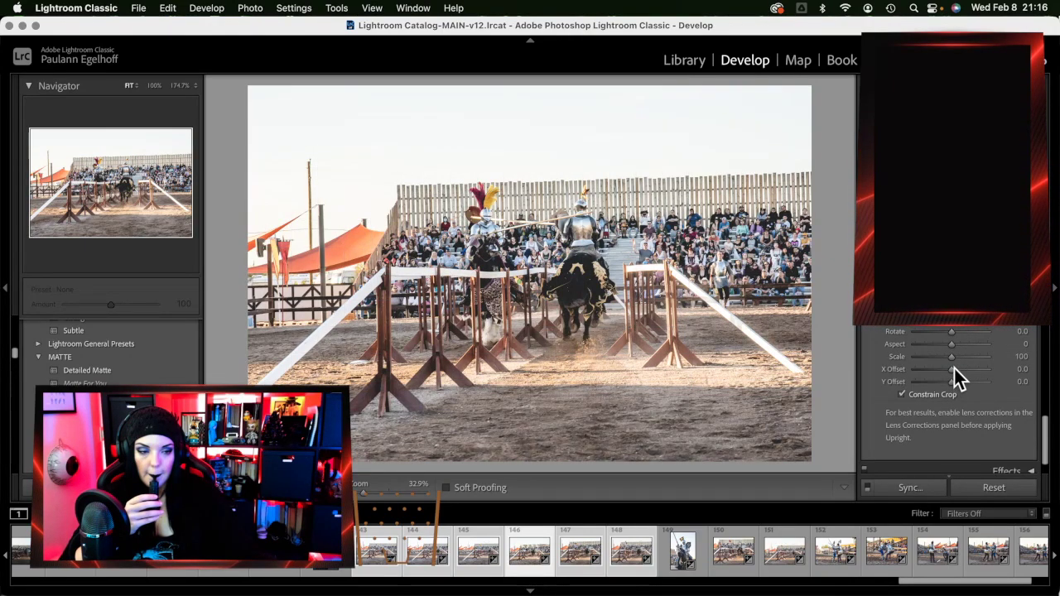
pyautogui.moveTo(954, 358)
pyautogui.mouseDown()
pyautogui.moveTo(970, 361)
pyautogui.moveTo(956, 382)
pyautogui.moveTo(977, 358)
pyautogui.moveTo(955, 370)
pyautogui.mouseUp()
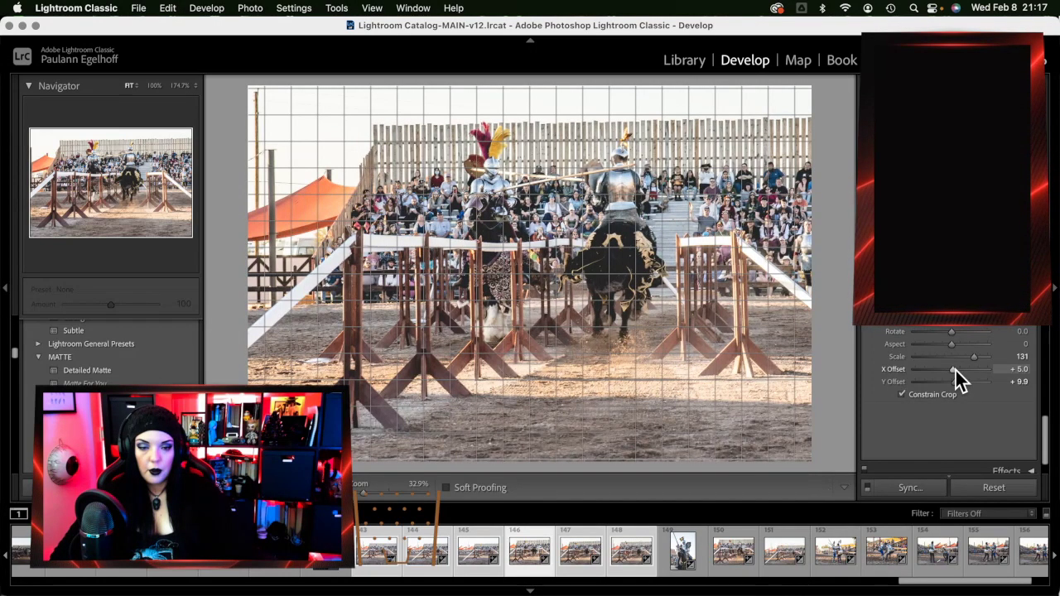
pyautogui.press('super+shift+r')
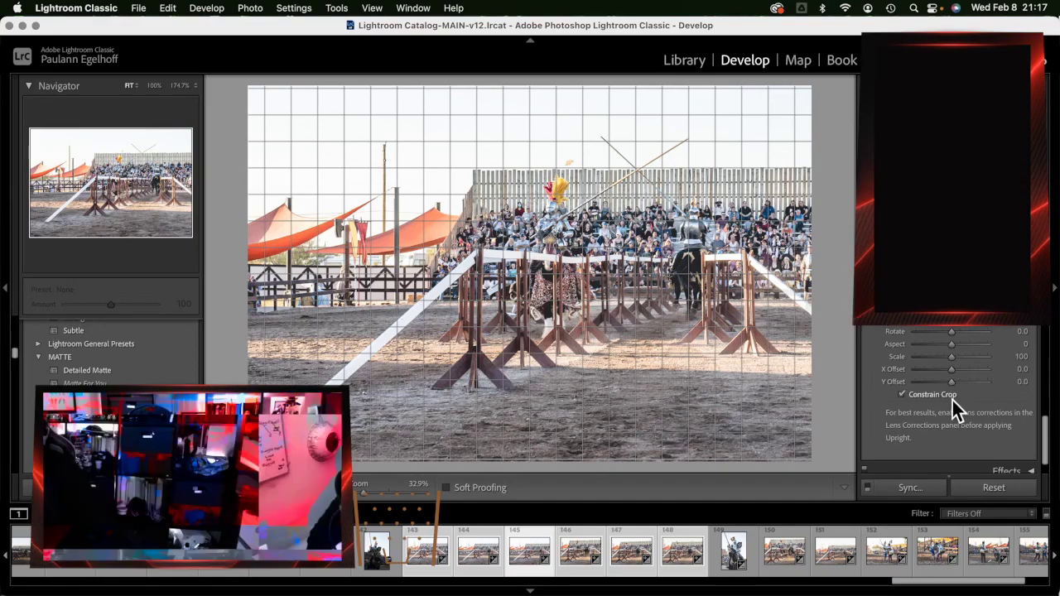
# Constrain the crop and reframe the arena shot to X Offset -33.2 and Y Offset -18.9
pyautogui.click(903, 394)
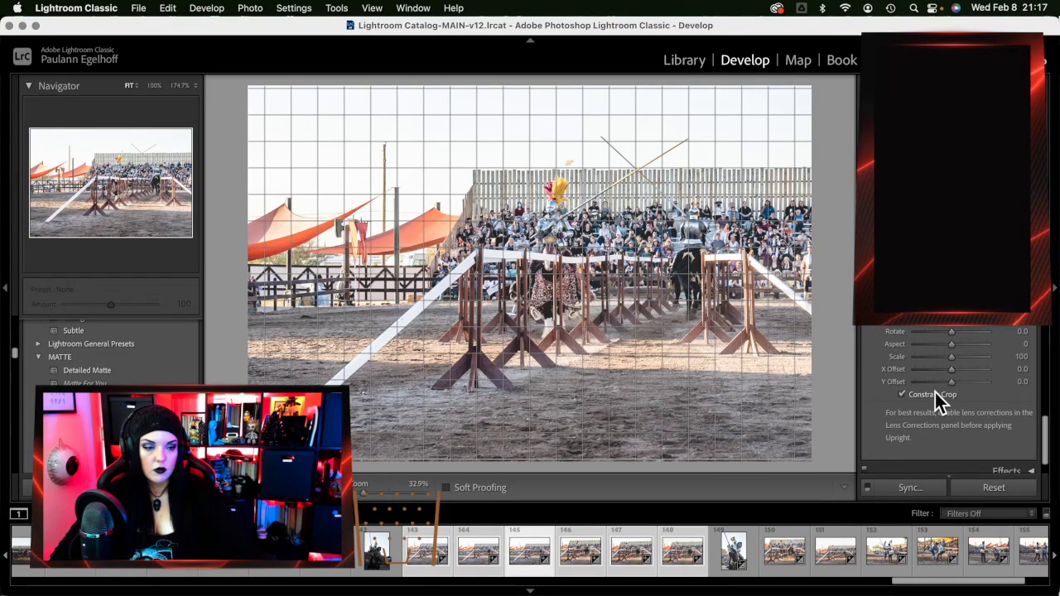
pyautogui.moveTo(952, 371); pyautogui.dragTo(944, 370)
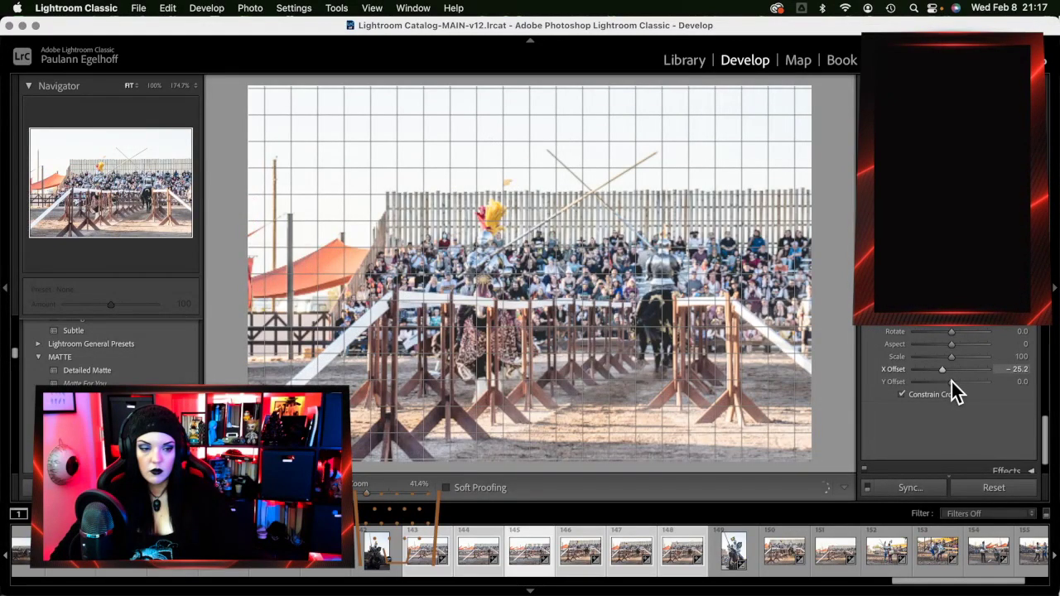
pyautogui.moveTo(952, 382)
pyautogui.mouseDown()
pyautogui.moveTo(940, 368)
pyautogui.moveTo(953, 383)
pyautogui.mouseUp()
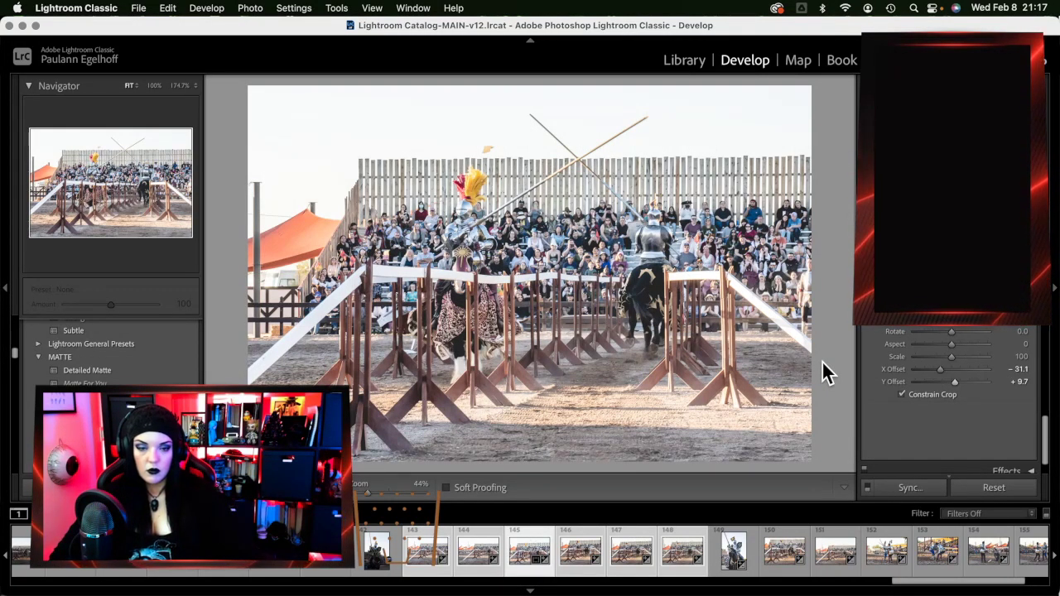
pyautogui.press('Left')
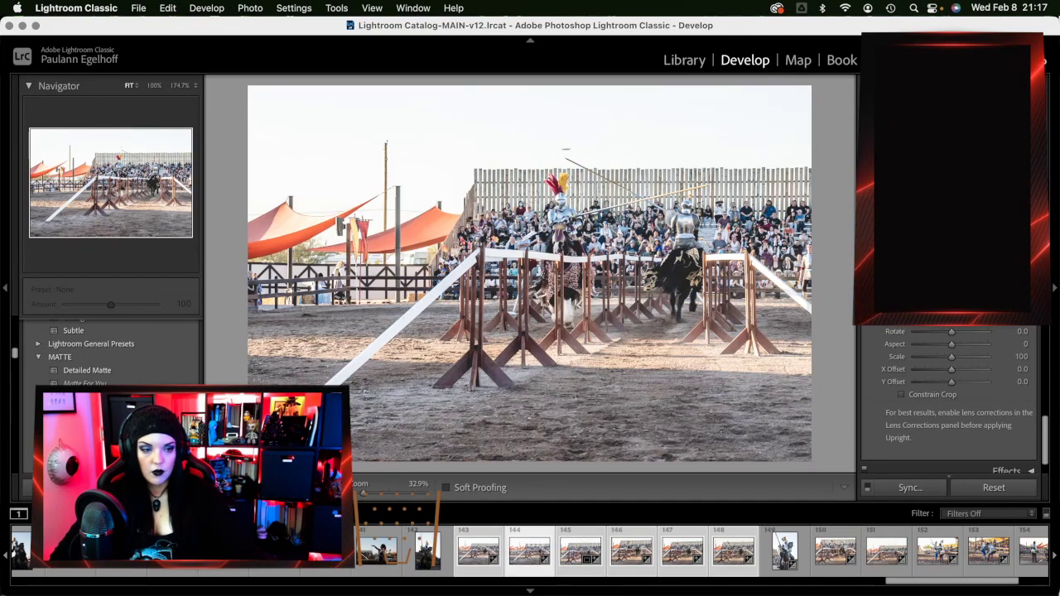
pyautogui.click(944, 399)
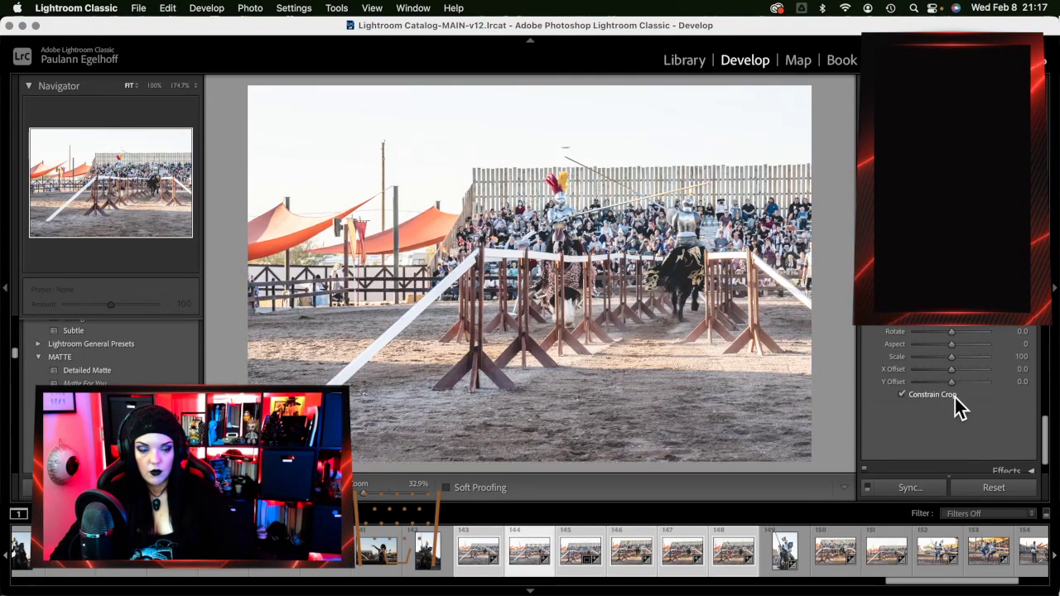
pyautogui.moveTo(951, 370)
pyautogui.mouseDown()
pyautogui.moveTo(940, 368)
pyautogui.moveTo(943, 382)
pyautogui.mouseUp()
# Reset the arena shot's offsets, remove it from the catalog and delete it from disk
pyautogui.press('super+z')
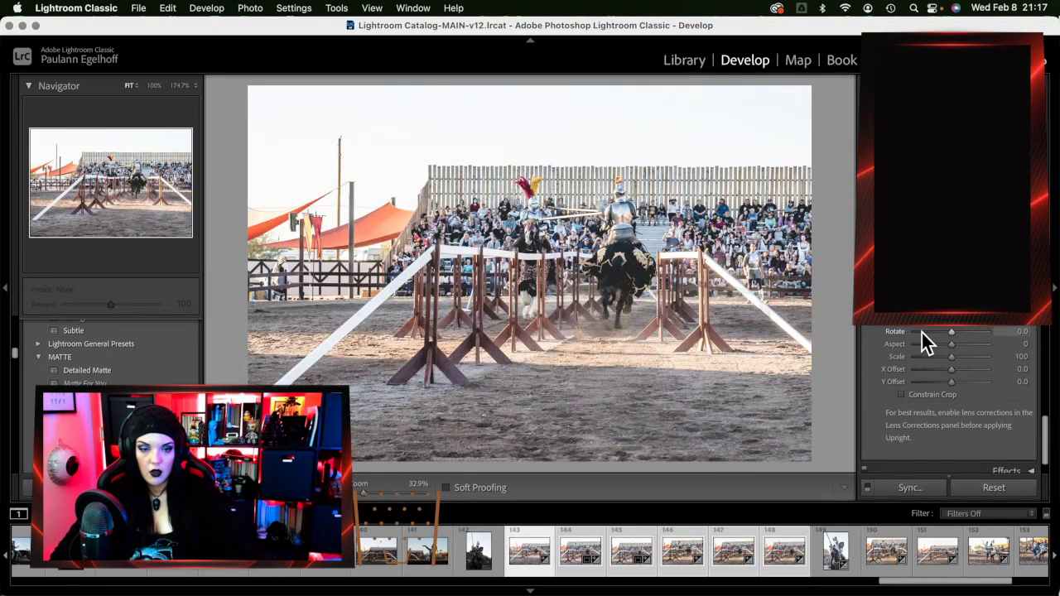
pyautogui.press('Delete')
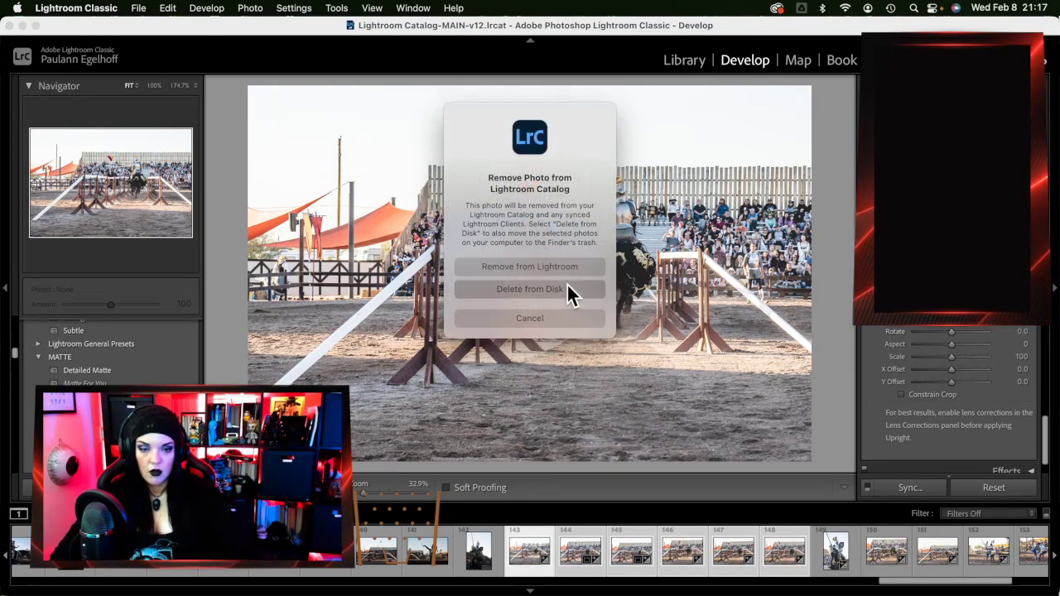
pyautogui.click(570, 295)
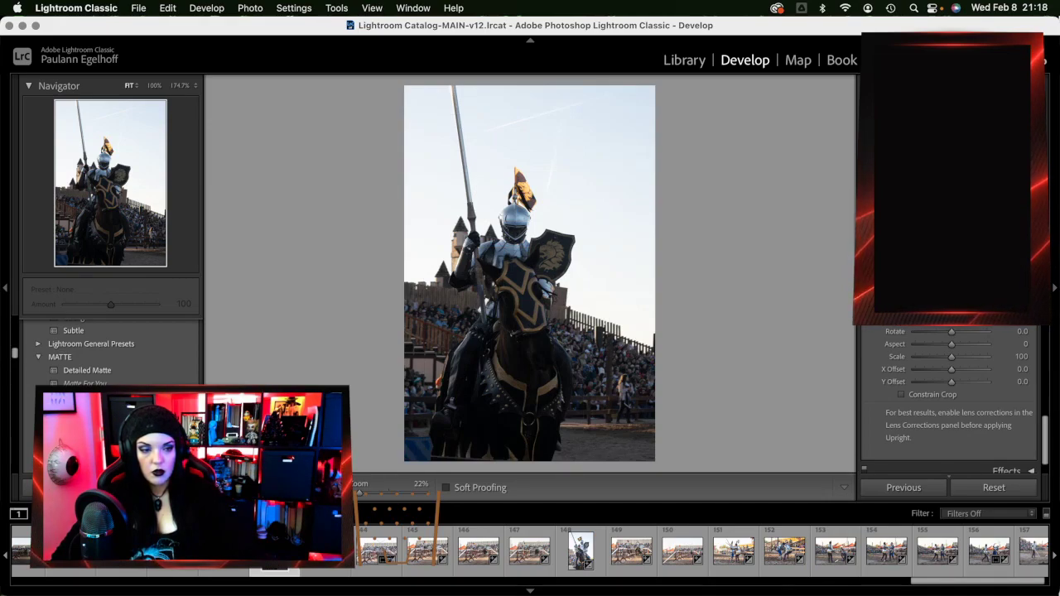
# Paste the previous photo's develop settings onto the mounted-knight portrait with Cmd+Opt+V
pyautogui.press('super+alt+v')
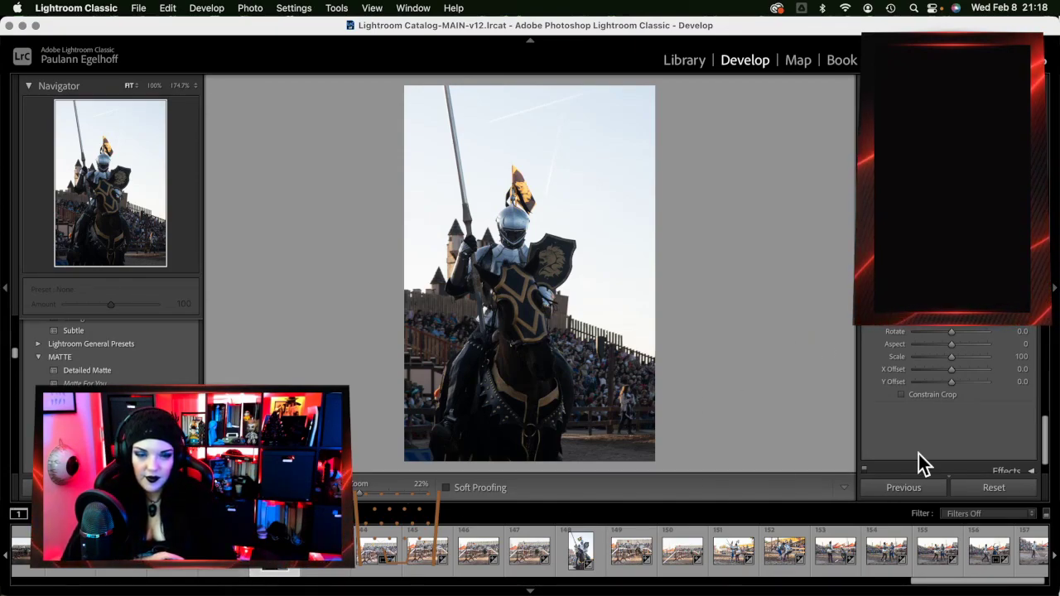
# Constrain the knight photo's crop and set Scale 110, X Offset +14.1, Y Offset +14.4
pyautogui.click(926, 396)
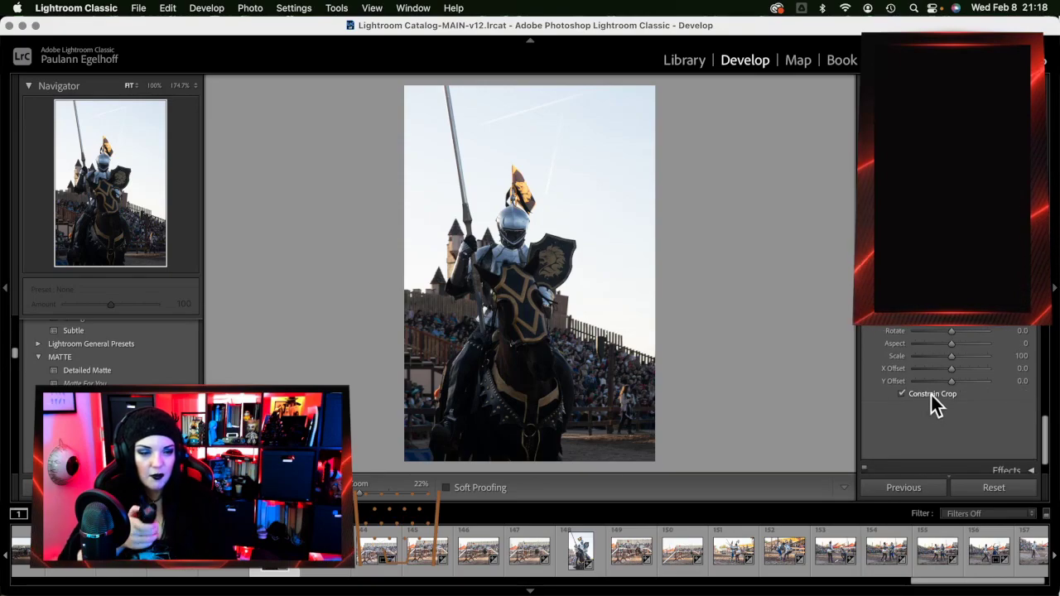
pyautogui.click(959, 355)
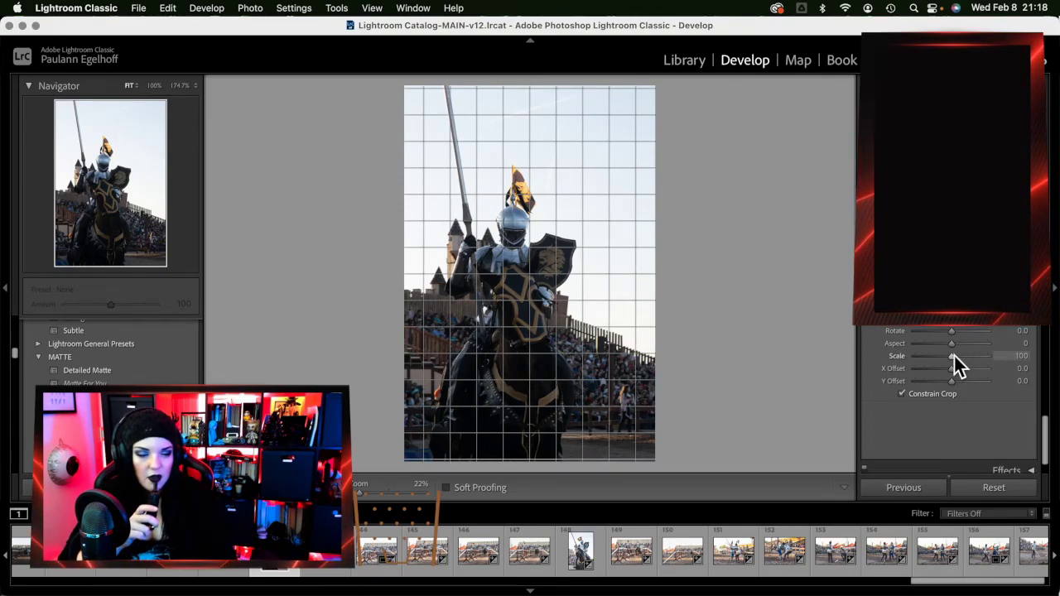
pyautogui.moveTo(954, 356); pyautogui.dragTo(961, 356)
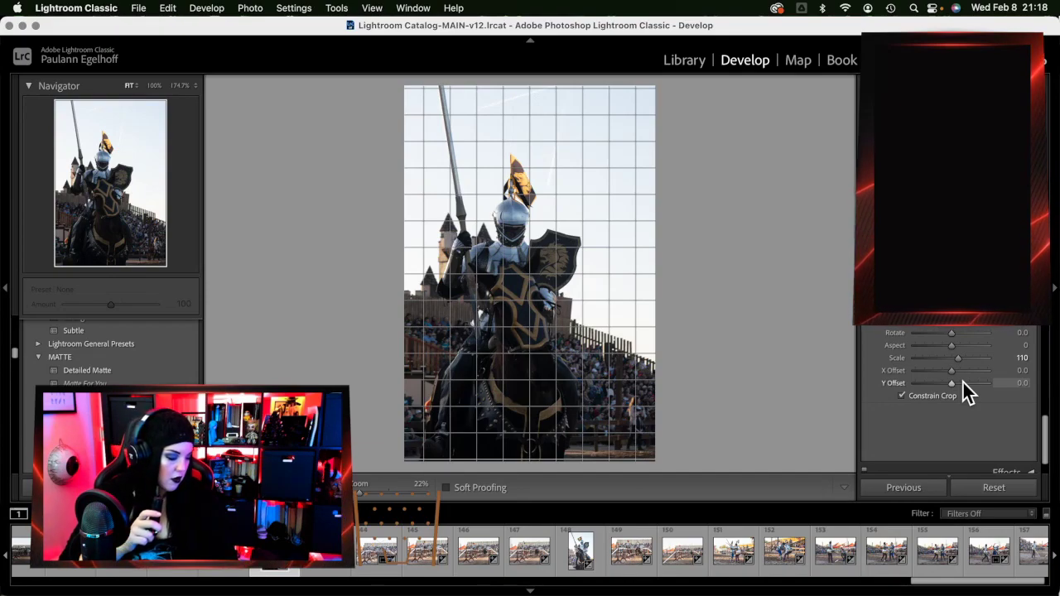
pyautogui.moveTo(952, 383); pyautogui.dragTo(960, 395)
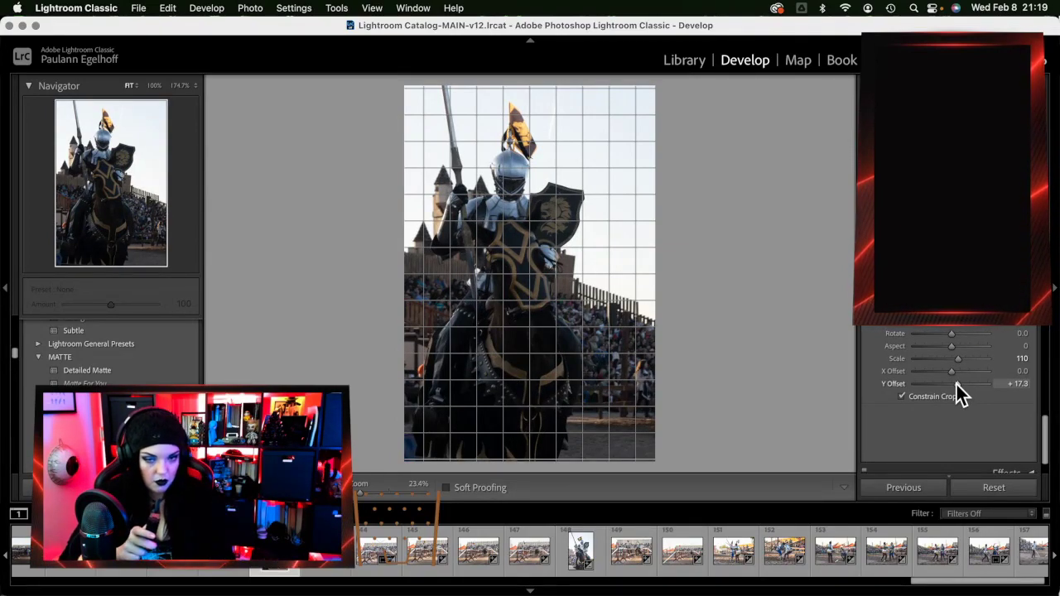
pyautogui.moveTo(952, 371); pyautogui.dragTo(959, 376)
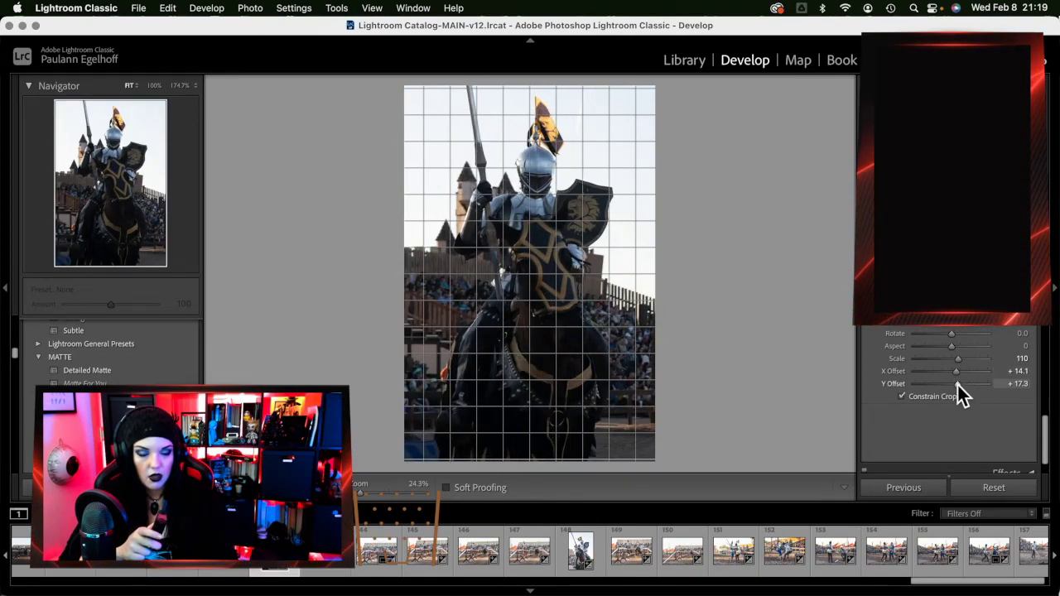
pyautogui.click(957, 385)
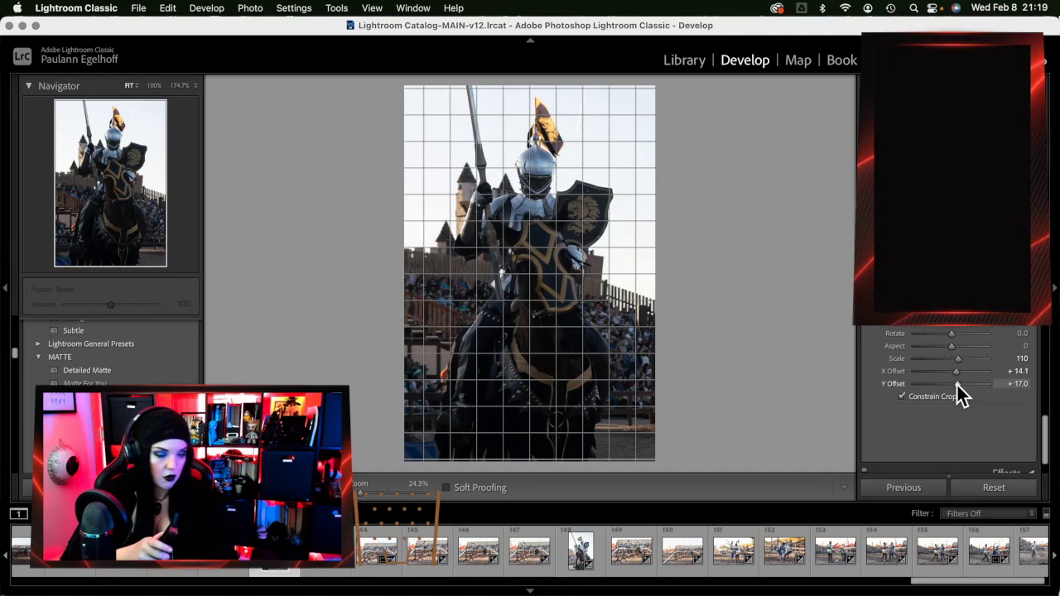
pyautogui.moveTo(958, 385); pyautogui.dragTo(953, 385)
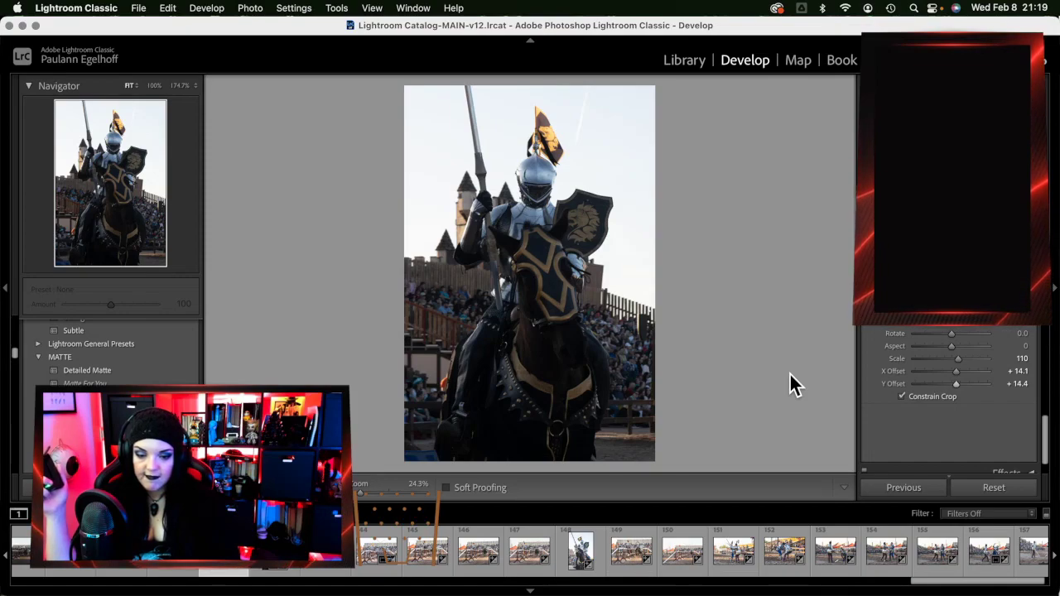
pyautogui.press('Left')
pyautogui.press('Left')
pyautogui.press('Left')
pyautogui.press('Left')
pyautogui.press('Left')
pyautogui.press('Left')
pyautogui.press('Left')
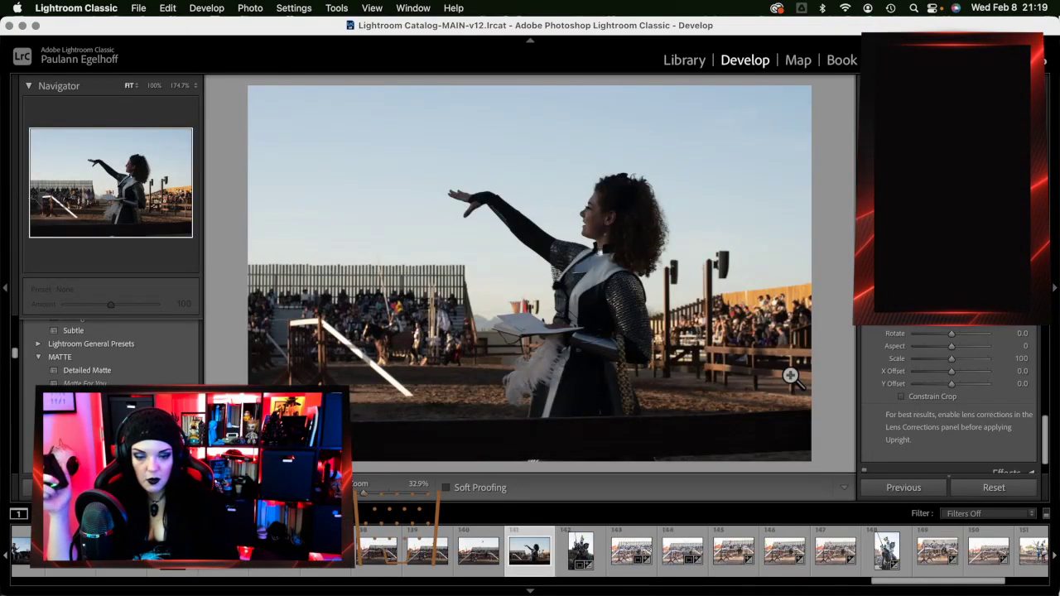
# Constrain the performer photo's crop and auto-tone it (Highlights −80, Shadows +62, Whites +30)
pyautogui.click(953, 393)
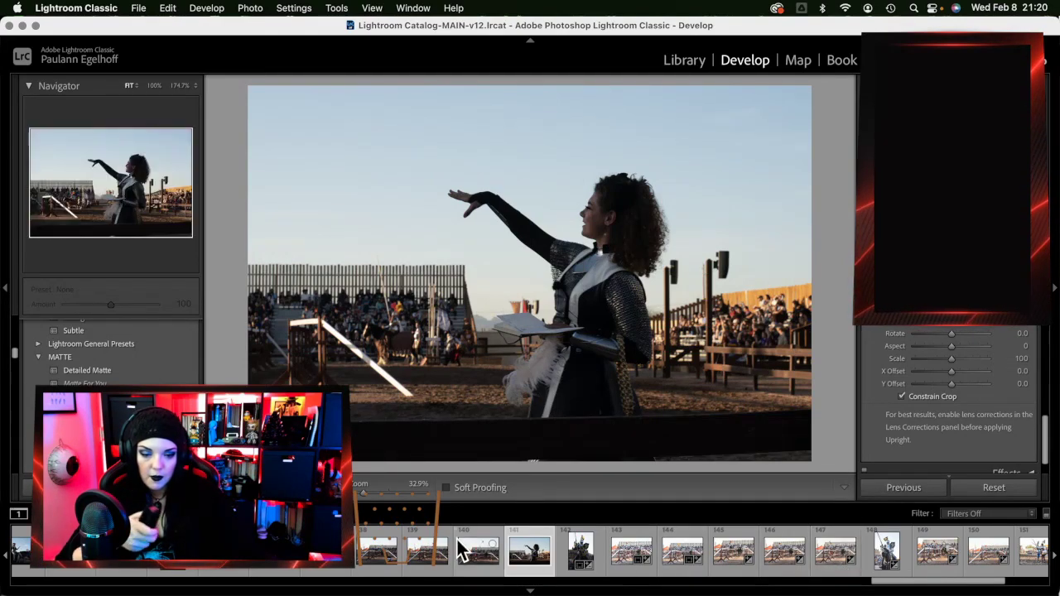
pyautogui.scroll(10, 968, 410)
pyautogui.scroll(-1, 994, 381)
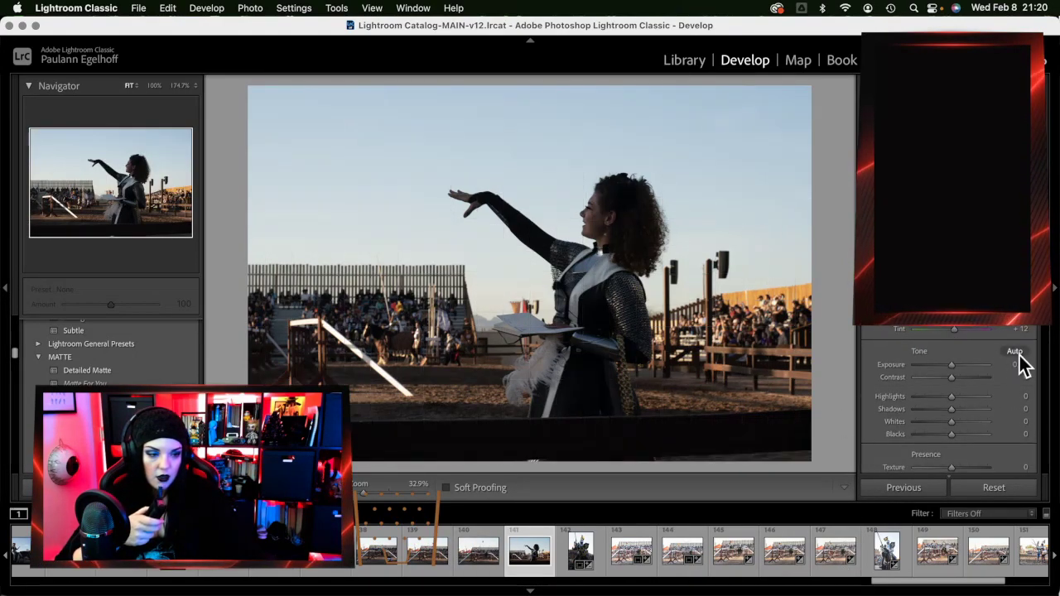
pyautogui.click(1017, 352)
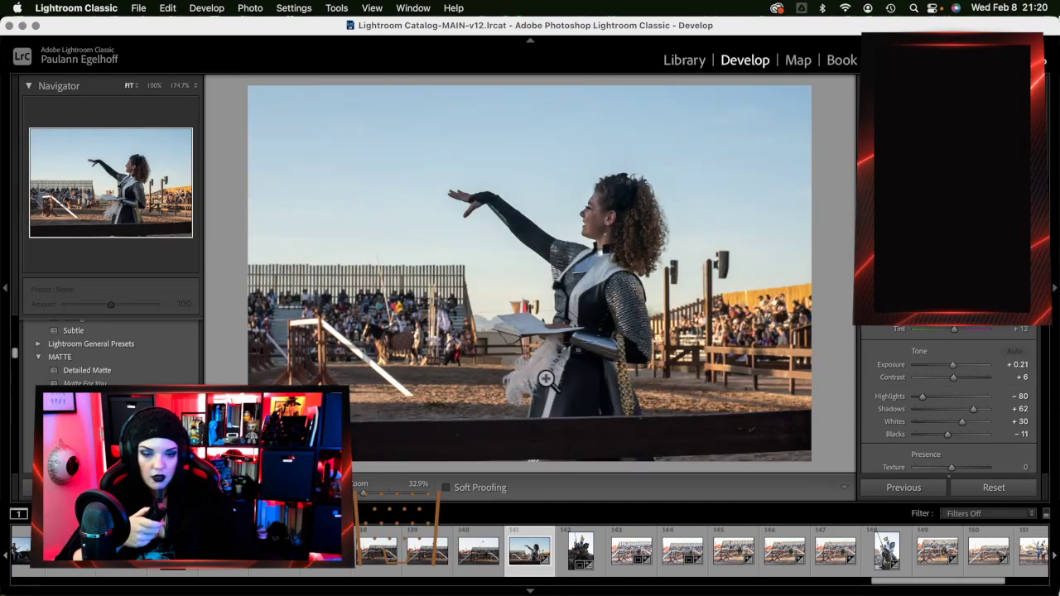
pyautogui.scroll(-10, 901, 446)
pyautogui.scroll(-2, 907, 414)
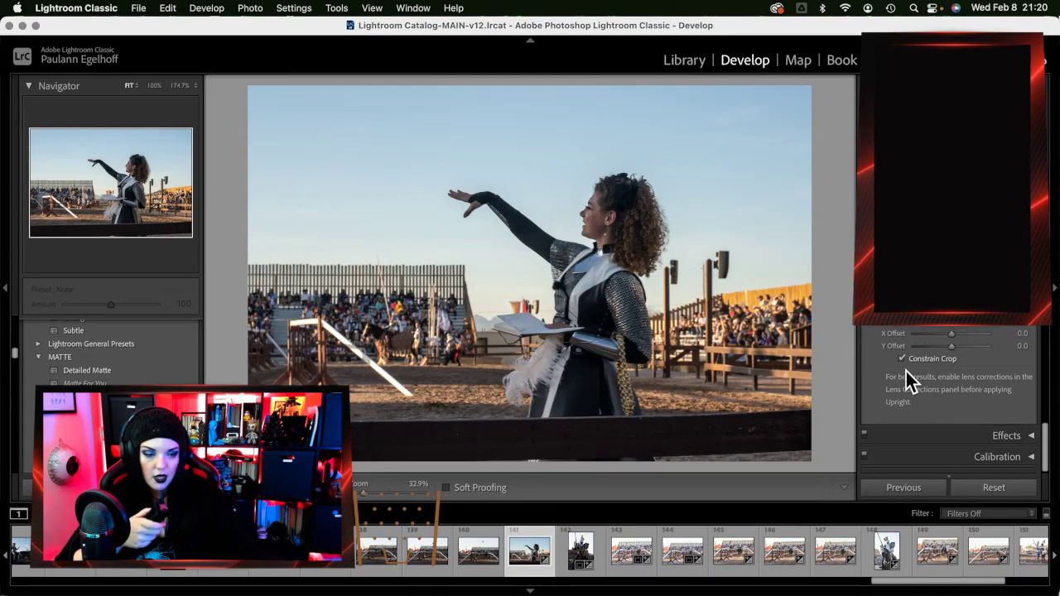
pyautogui.moveTo(966, 331)
pyautogui.scroll(2, 958, 333)
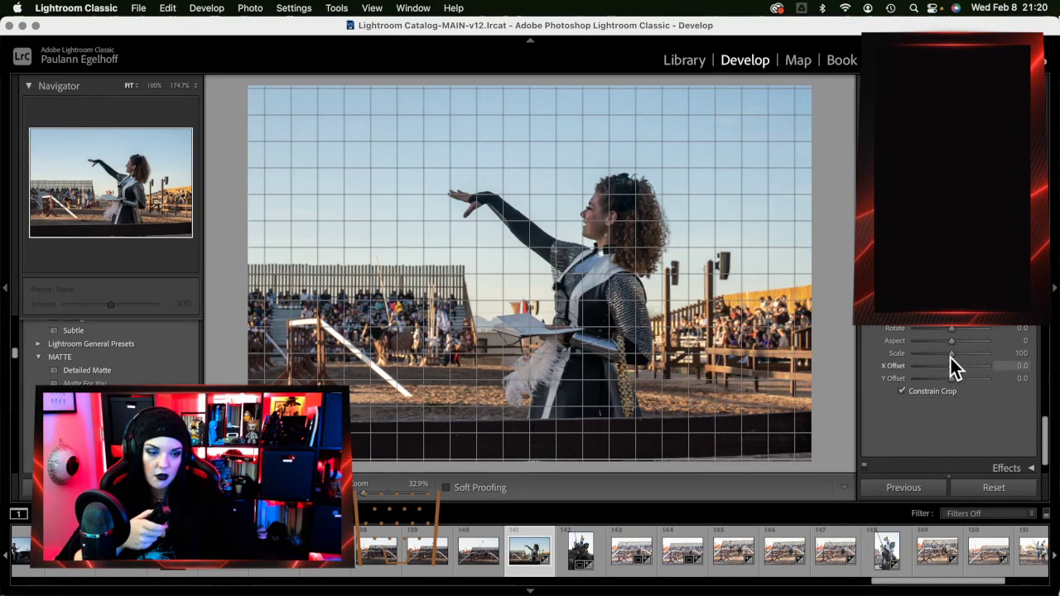
# Enlarge the performer photo to Scale 144 with Y Offset +8.4, then open jousting photo 140
pyautogui.moveTo(951, 354); pyautogui.dragTo(953, 379)
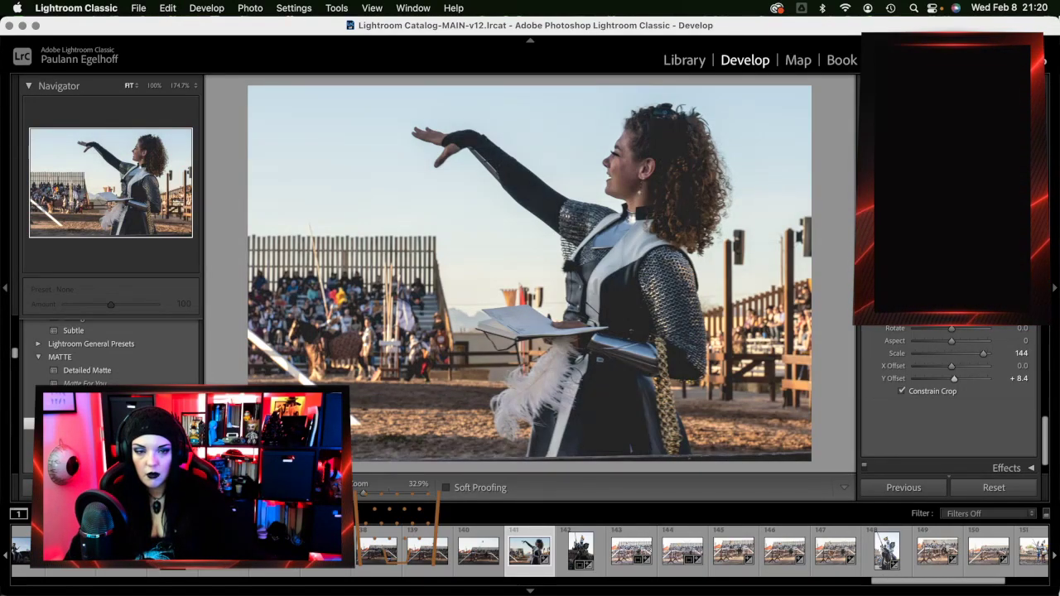
pyautogui.click(472, 570)
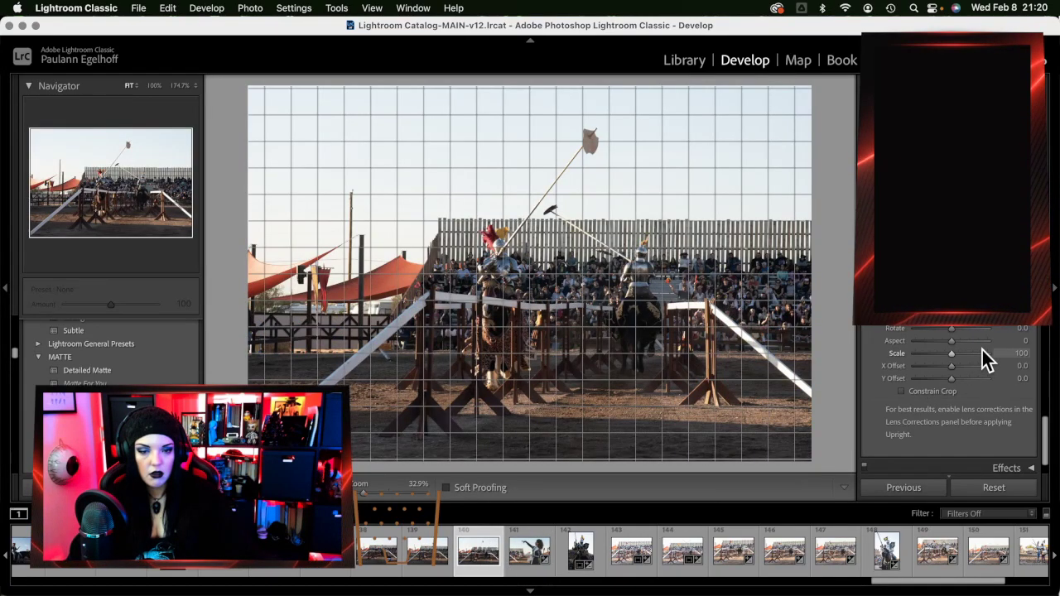
# Auto-tone jousting photo 140 and apply the Matte Starter preset
pyautogui.scroll(10, 982, 347)
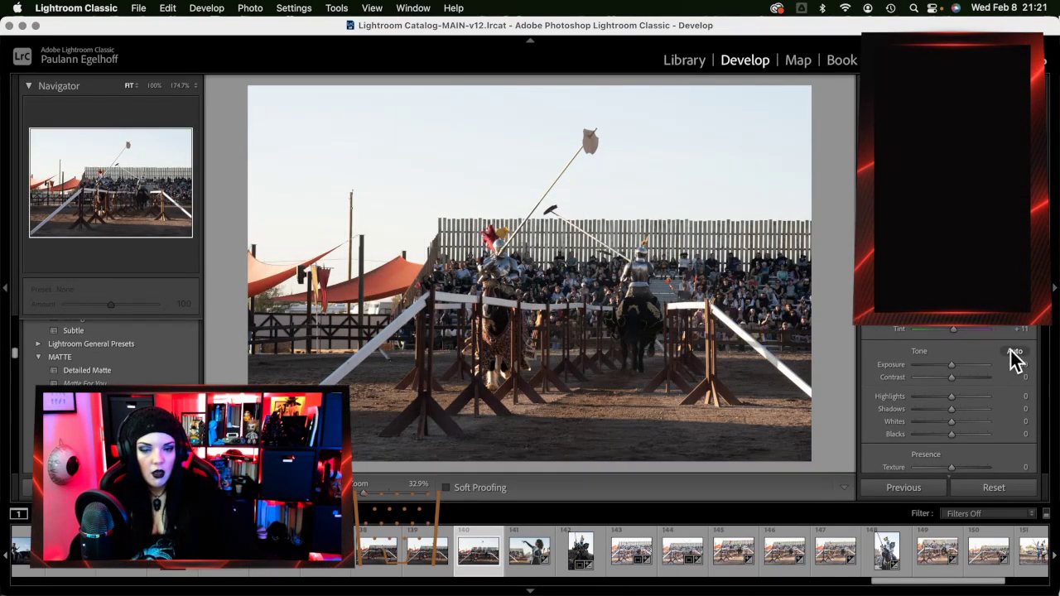
pyautogui.click(1016, 355)
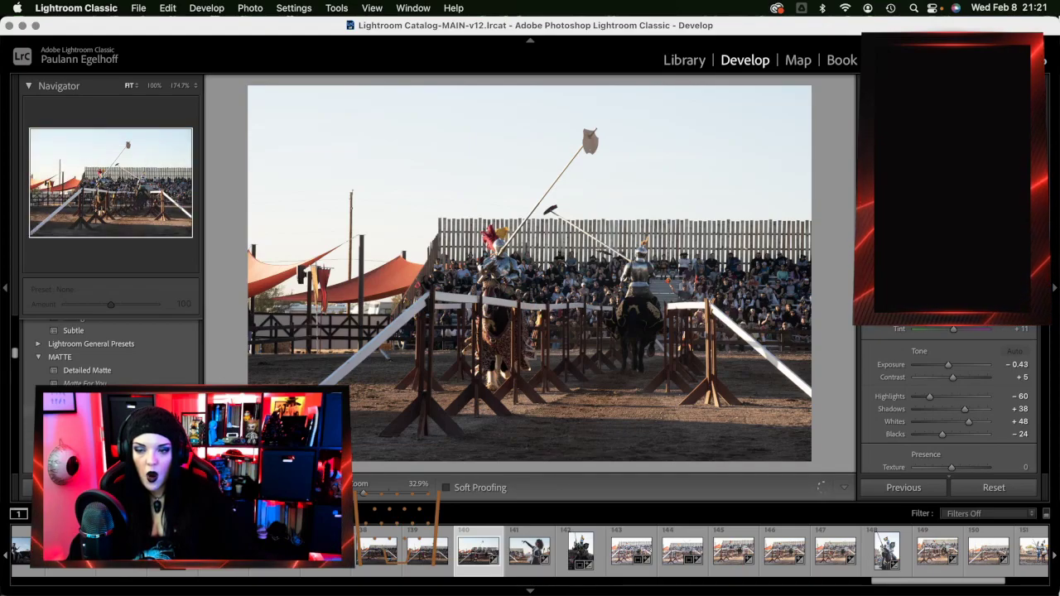
pyautogui.click(139, 333)
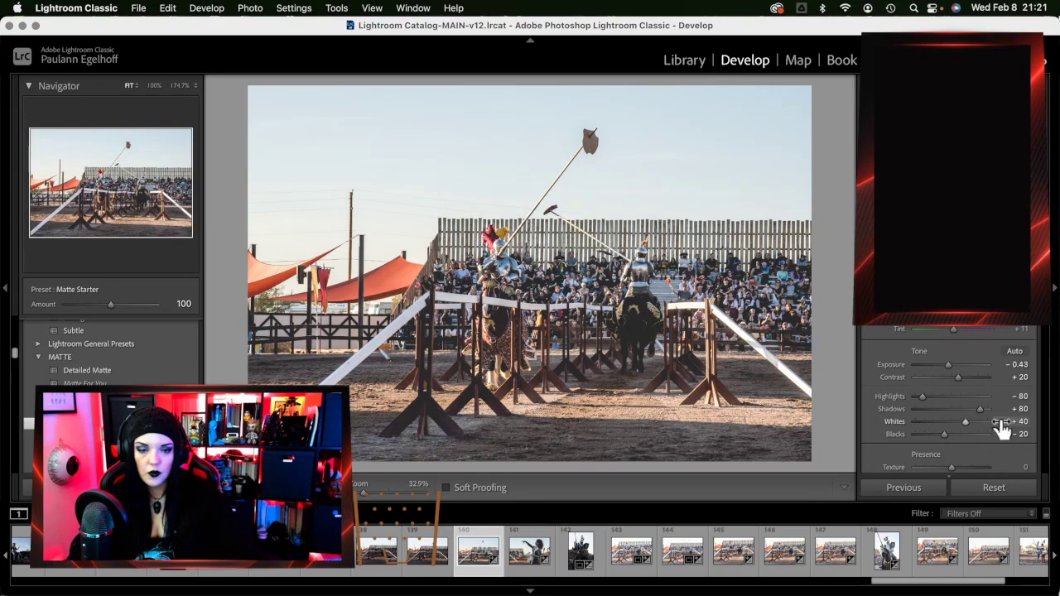
# Constrain its crop and reframe it to X Offset −9.1 and Y Offset +3.8
pyautogui.scroll(-15, 1003, 431)
pyautogui.click(936, 357)
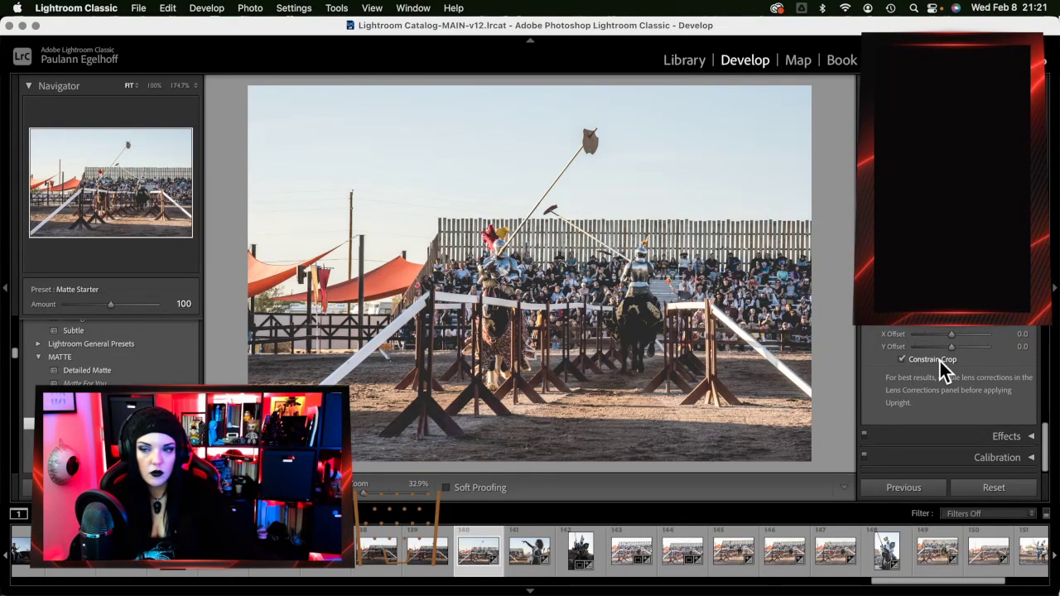
pyautogui.moveTo(961, 337)
pyautogui.mouseDown()
pyautogui.moveTo(950, 333)
pyautogui.moveTo(951, 355)
pyautogui.moveTo(952, 326)
pyautogui.mouseUp()
pyautogui.moveTo(950, 328)
pyautogui.mouseDown()
pyautogui.moveTo(948, 338)
pyautogui.moveTo(947, 325)
pyautogui.mouseUp()
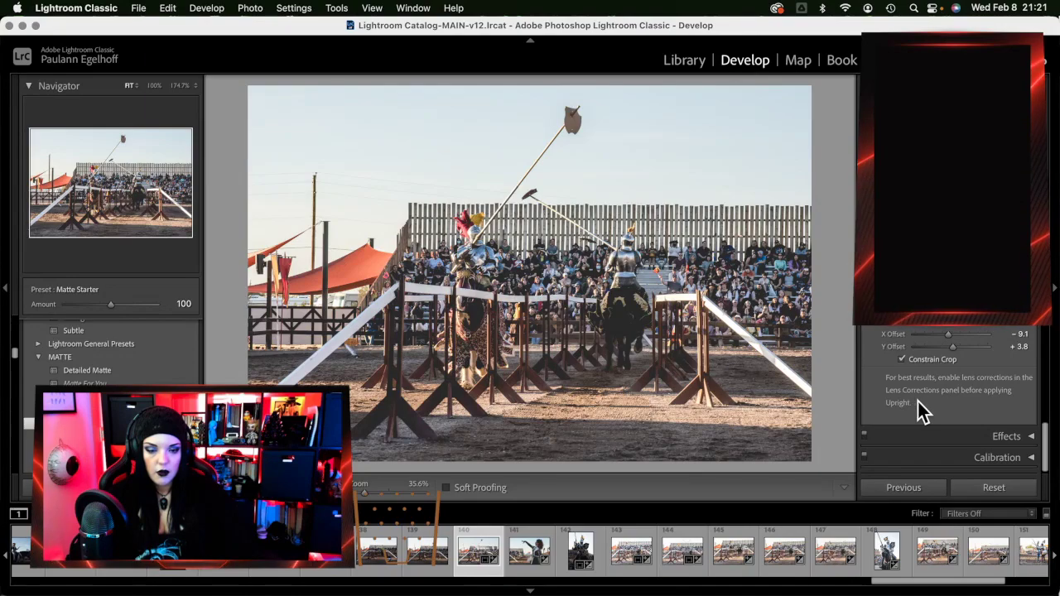
pyautogui.scroll(10, 943, 383)
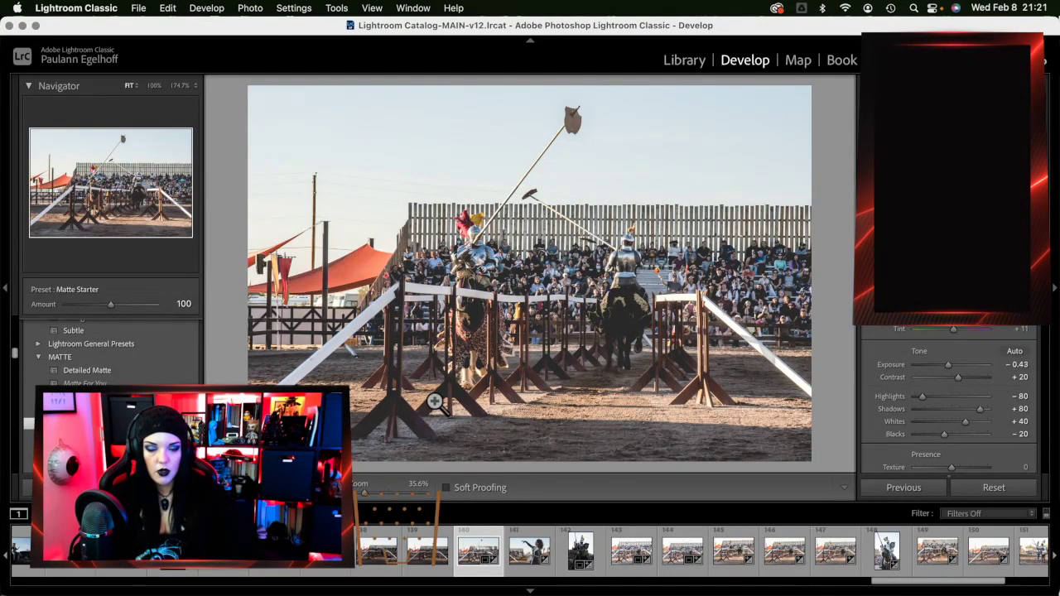
# Synchronize photo 140's settings onto photo 139, then view photo 139
pyautogui.keyDown('shift'); pyautogui.click(418, 573); pyautogui.keyUp('shift')
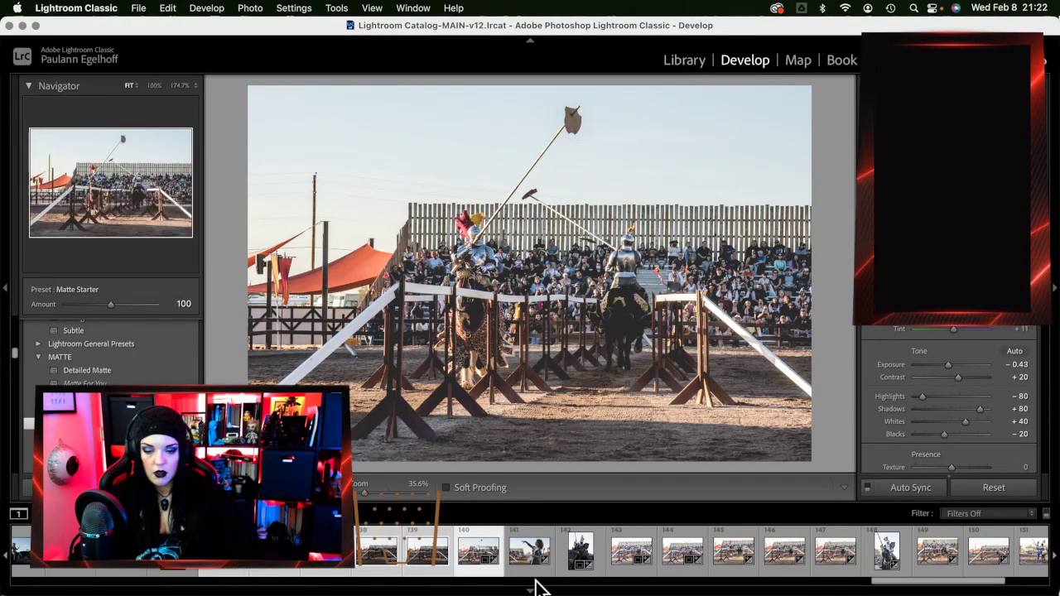
pyautogui.click(897, 491)
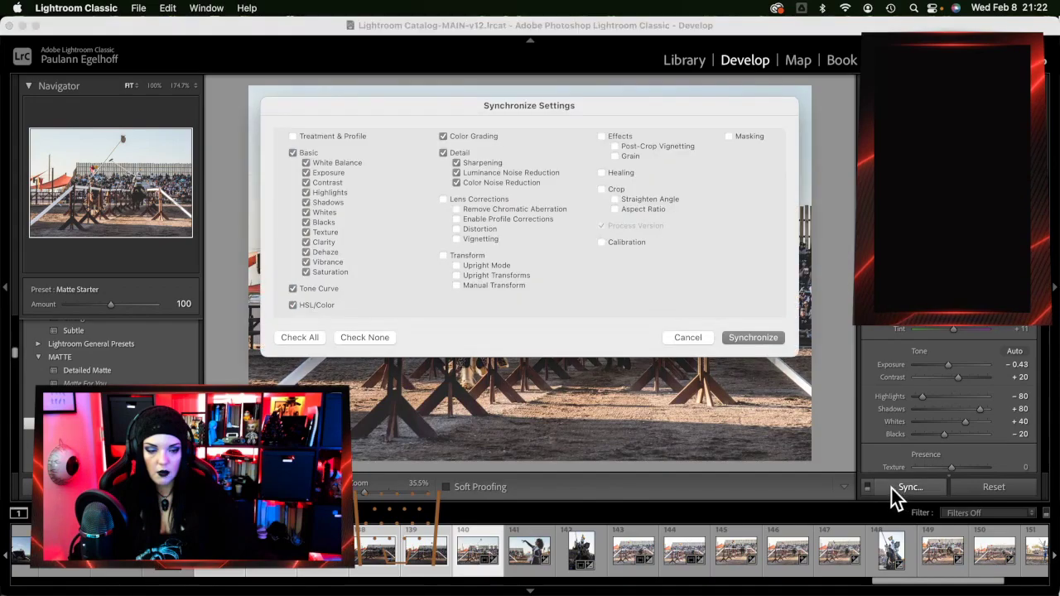
pyautogui.click(750, 337)
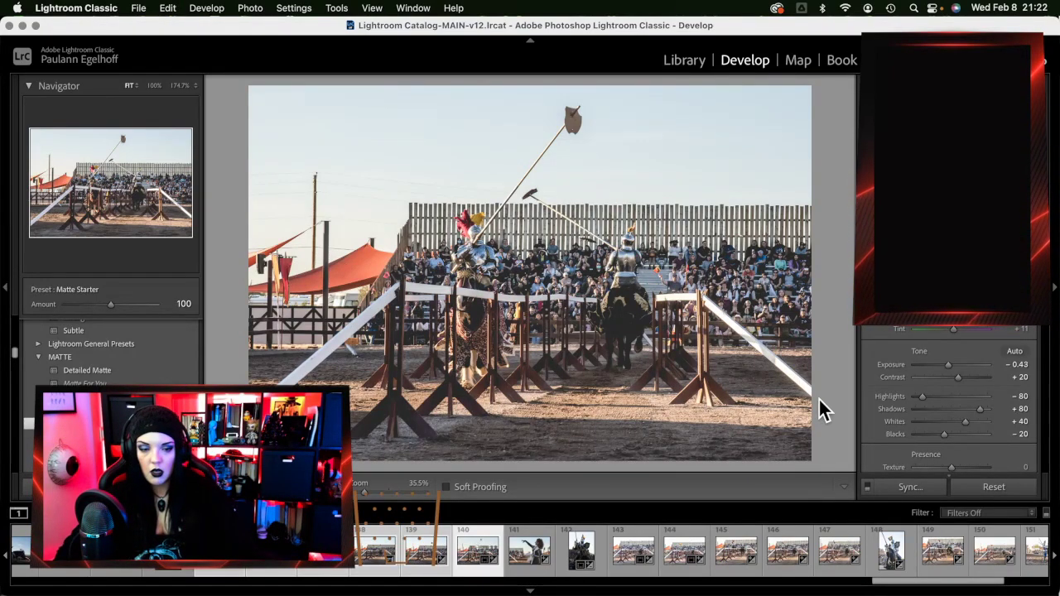
pyautogui.press('Left')
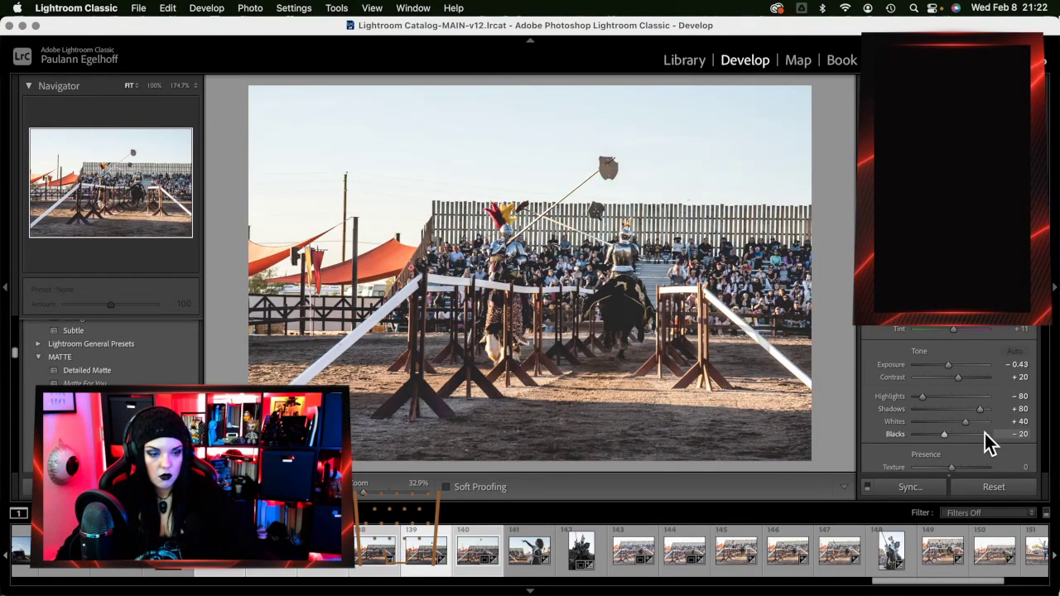
# Undo an Auto tone on photo 139, constrain its crop, and begin adjusting its offsets
pyautogui.click(1014, 352)
pyautogui.press('super+z')
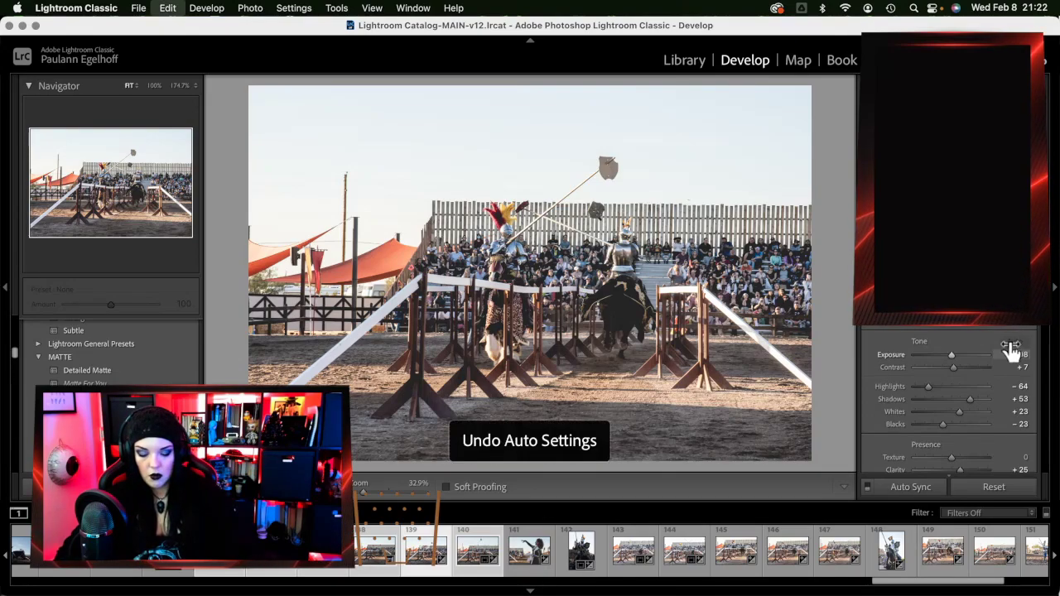
pyautogui.scroll(-20, 993, 378)
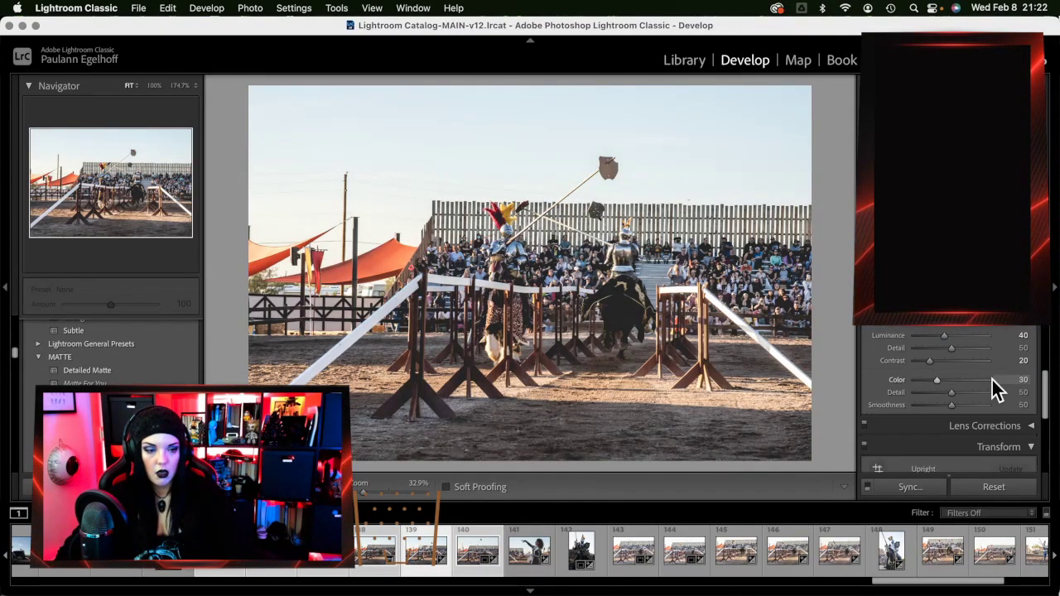
pyautogui.click(956, 359)
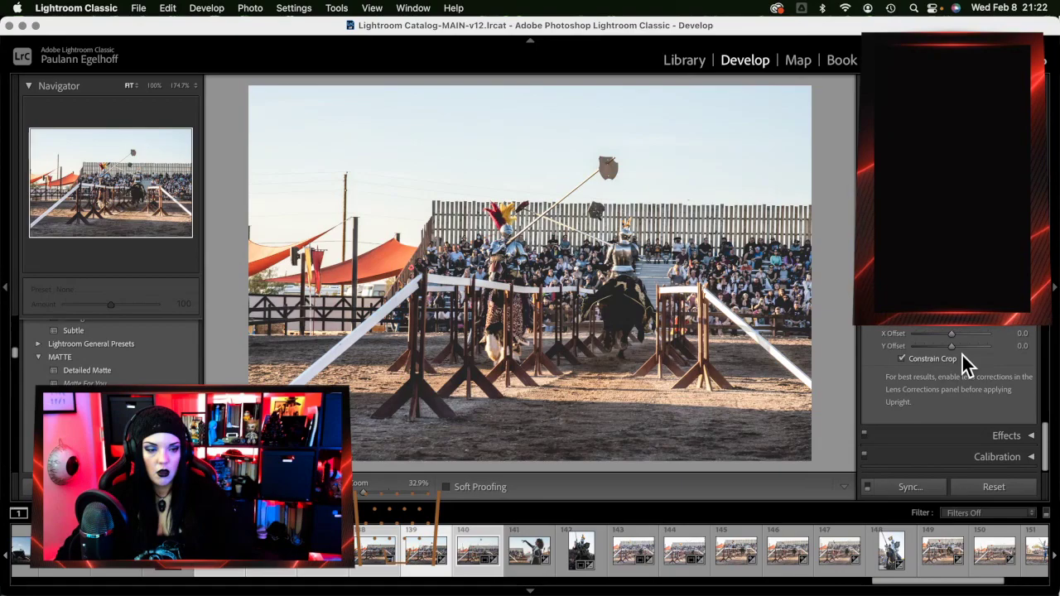
pyautogui.scroll(1, 951, 333)
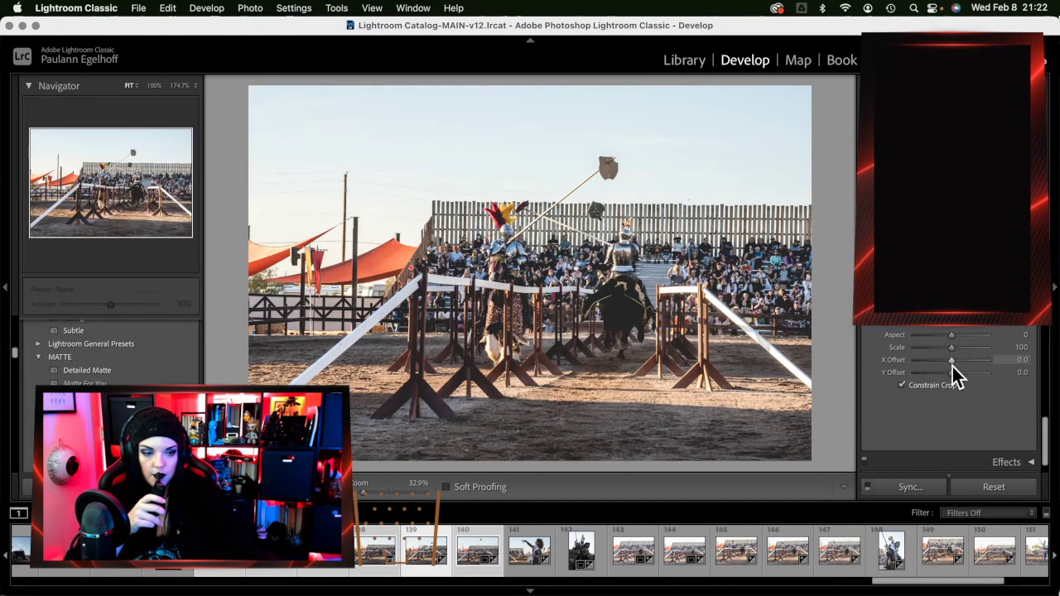
pyautogui.moveTo(951, 364)
pyautogui.mouseDown()
pyautogui.moveTo(956, 347)
pyautogui.moveTo(954, 374)
pyautogui.moveTo(949, 359)
pyautogui.mouseUp()
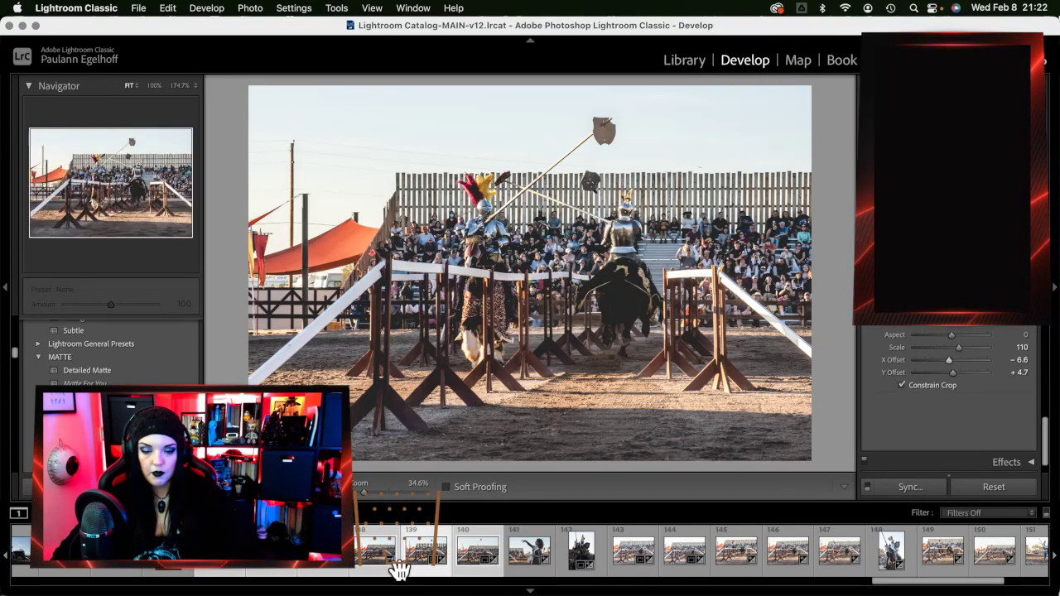
# Shift the jousting photo's framing to Y Offset +7.1
pyautogui.press('Left')
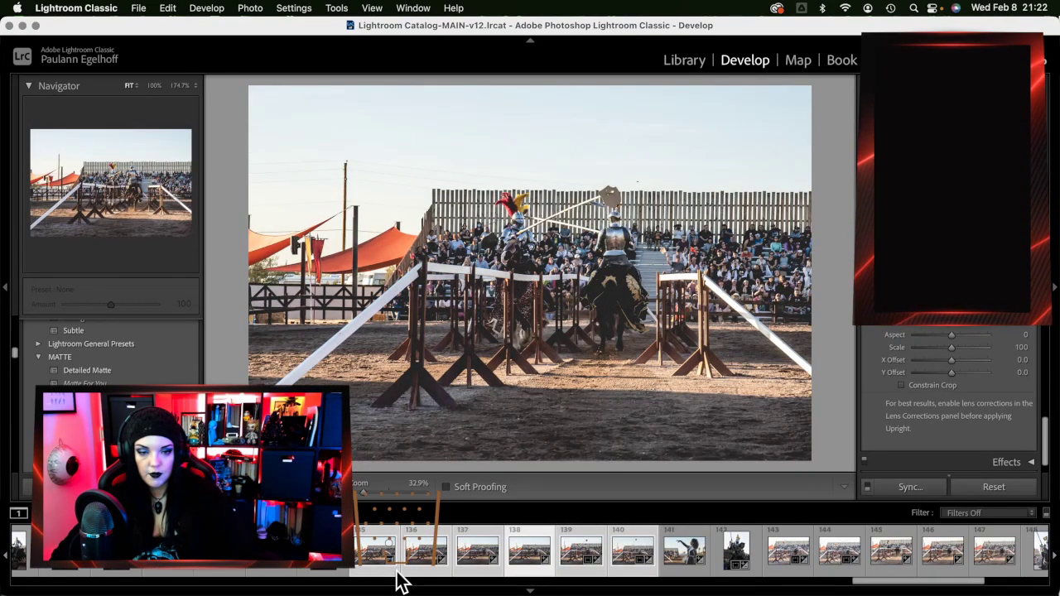
pyautogui.press('Right')
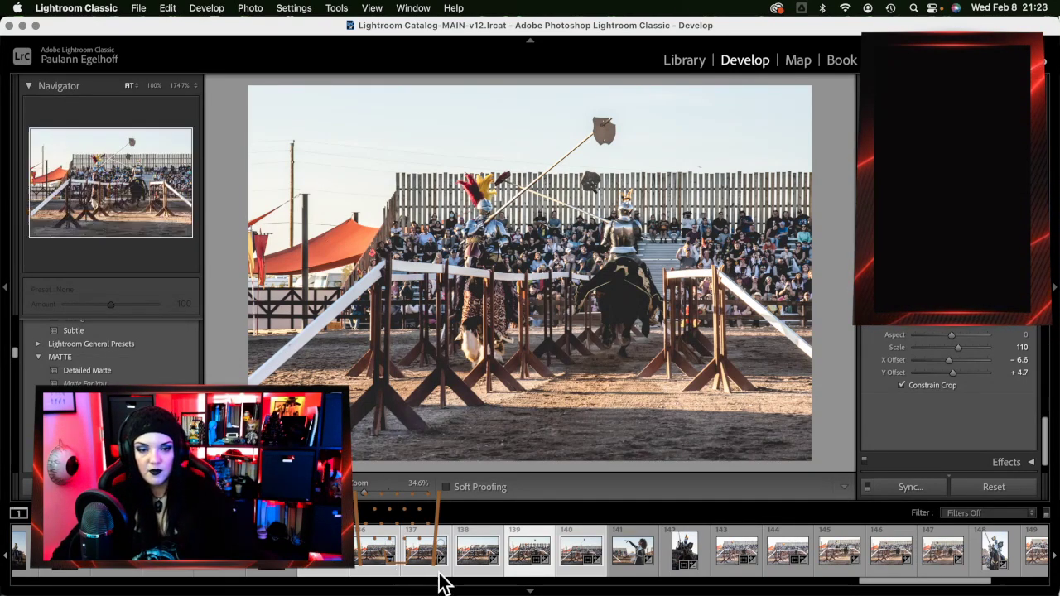
pyautogui.click(998, 372)
pyautogui.moveTo(950, 372); pyautogui.dragTo(966, 351)
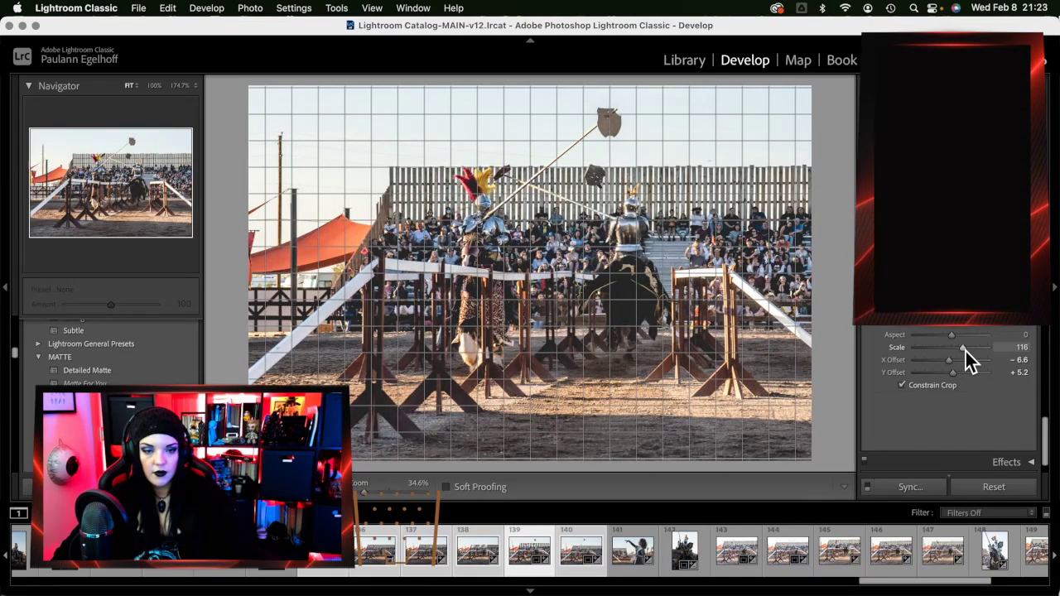
# Constrain the previous jousting shot's crop and enlarge it to Scale 134 (X −3.8, Y +6.5)
pyautogui.press('Left')
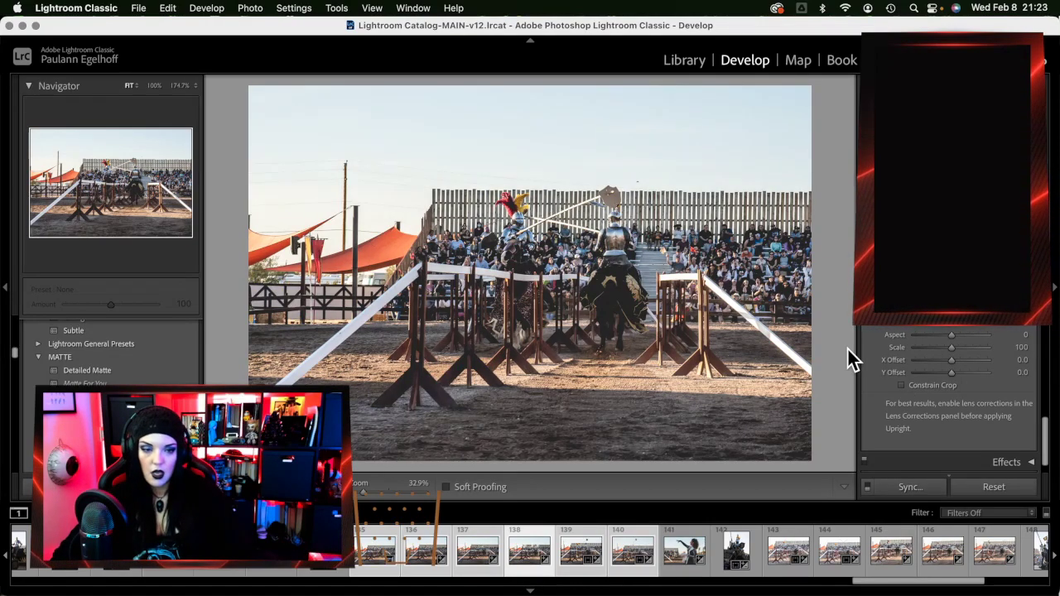
pyautogui.click(903, 384)
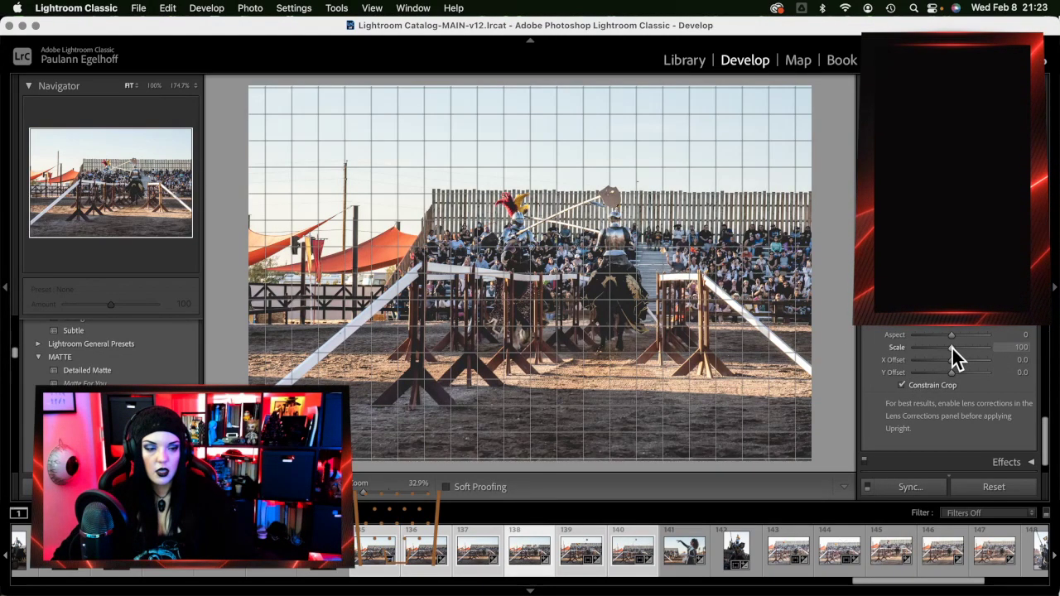
pyautogui.moveTo(953, 349); pyautogui.dragTo(977, 346)
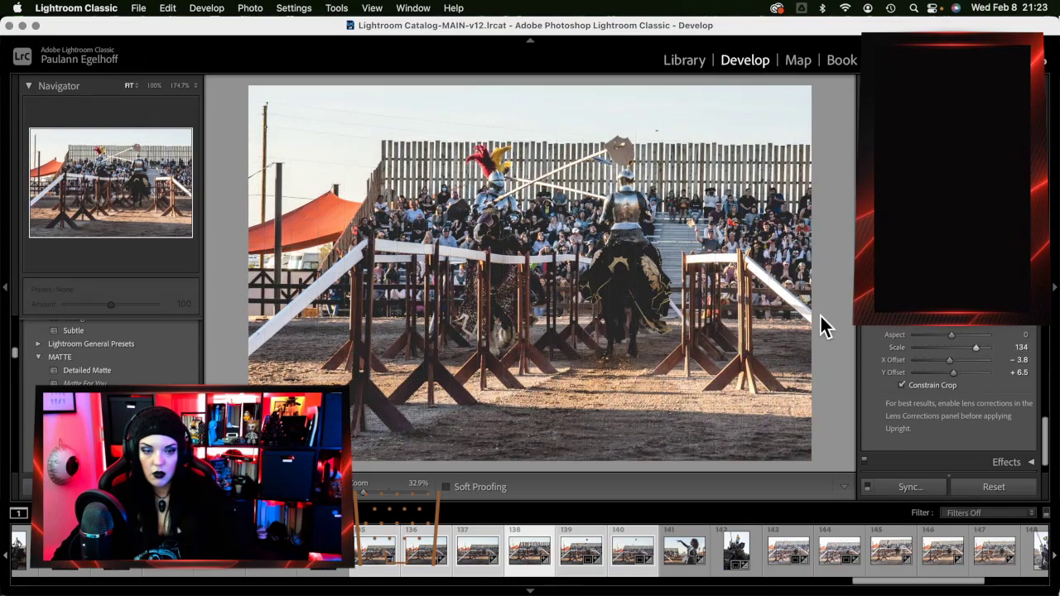
pyautogui.press('Left')
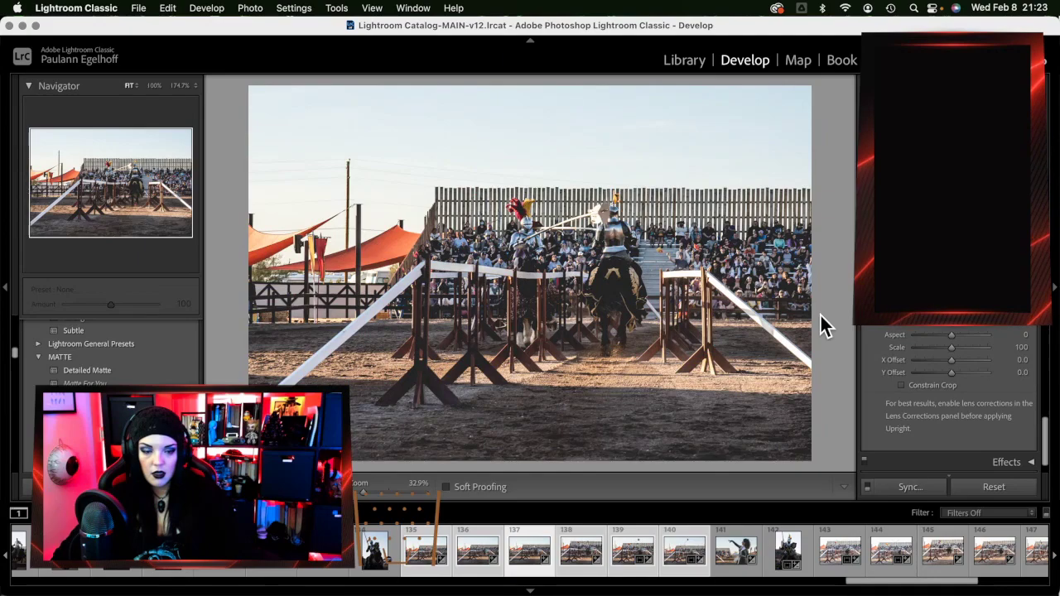
# Delete the two rejected jousting photos from disk
pyautogui.press('Delete')
pyautogui.click(544, 291)
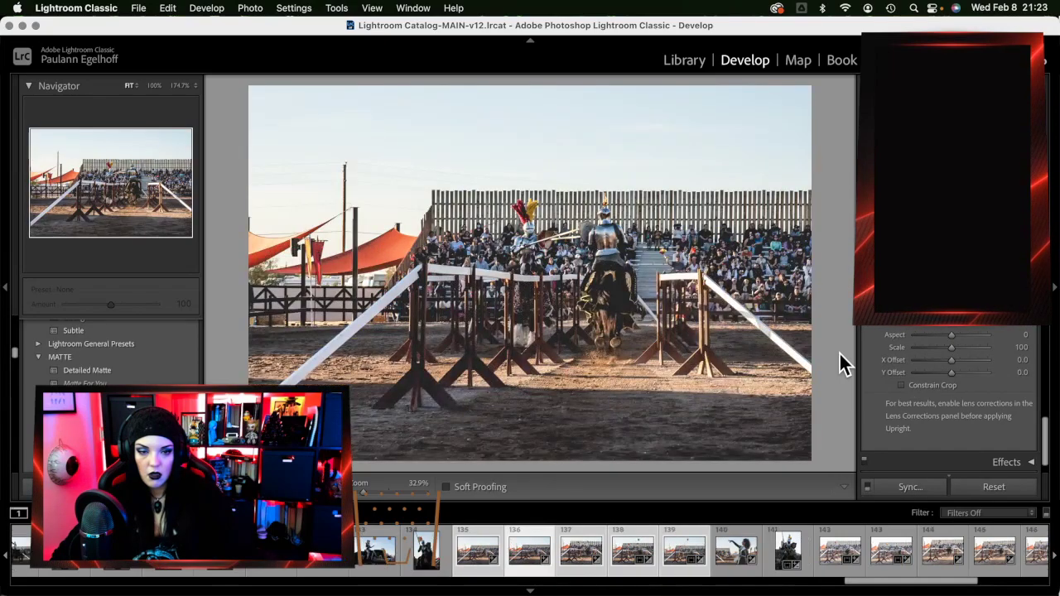
pyautogui.press('BackSpace')
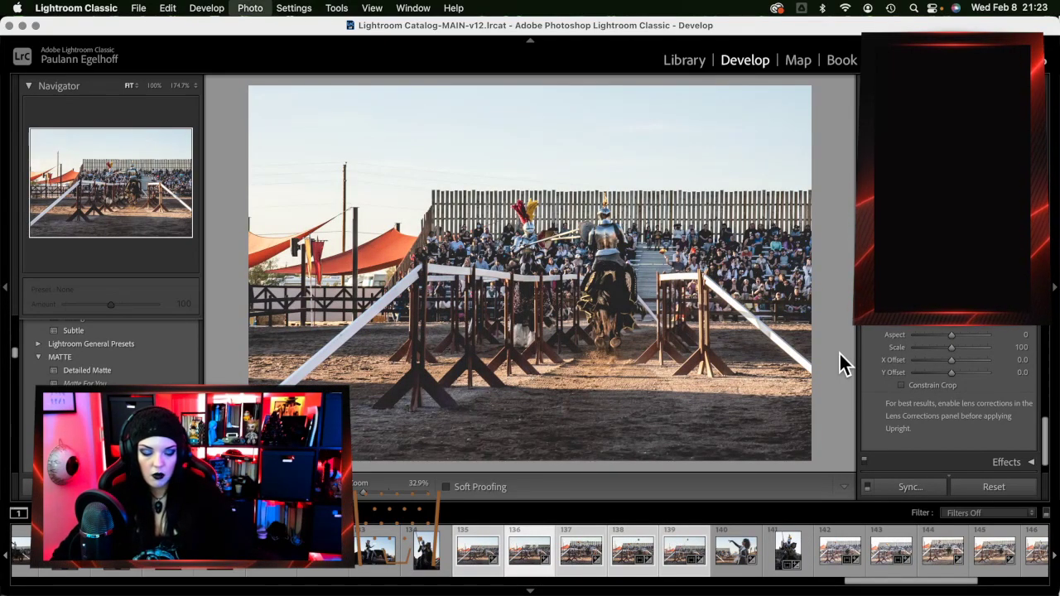
pyautogui.click(484, 288)
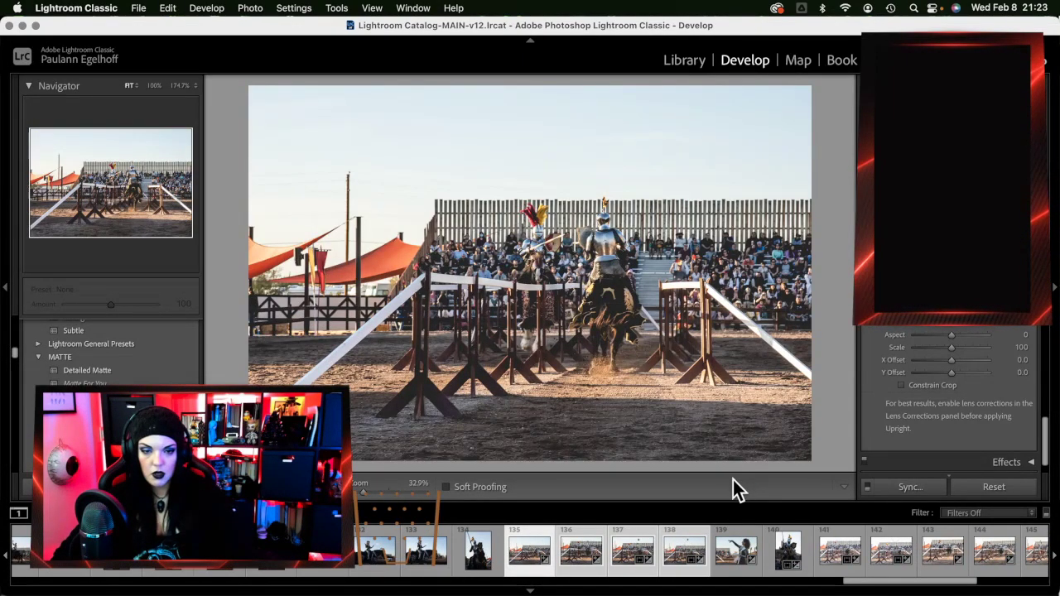
# Enlarge the jousting shot to Scale 133 with Constrain Crop, then undo an X Offset shift on the next photo
pyautogui.click(933, 385)
pyautogui.moveTo(953, 348)
pyautogui.mouseDown()
pyautogui.moveTo(977, 347)
pyautogui.moveTo(958, 373)
pyautogui.moveTo(950, 362)
pyautogui.mouseUp()
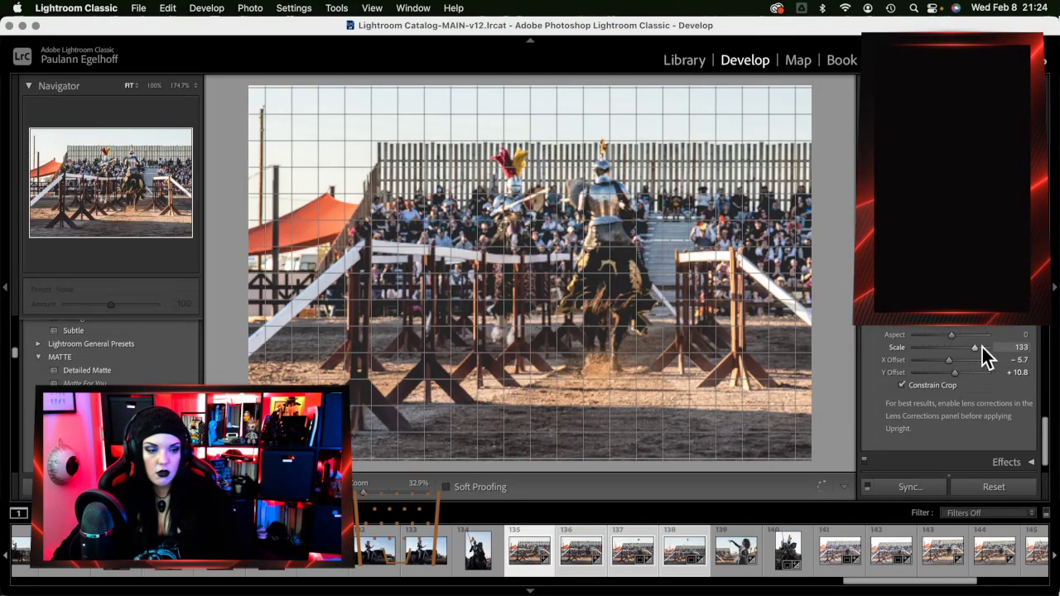
pyautogui.press('Right')
pyautogui.press('Right')
pyautogui.press('Right')
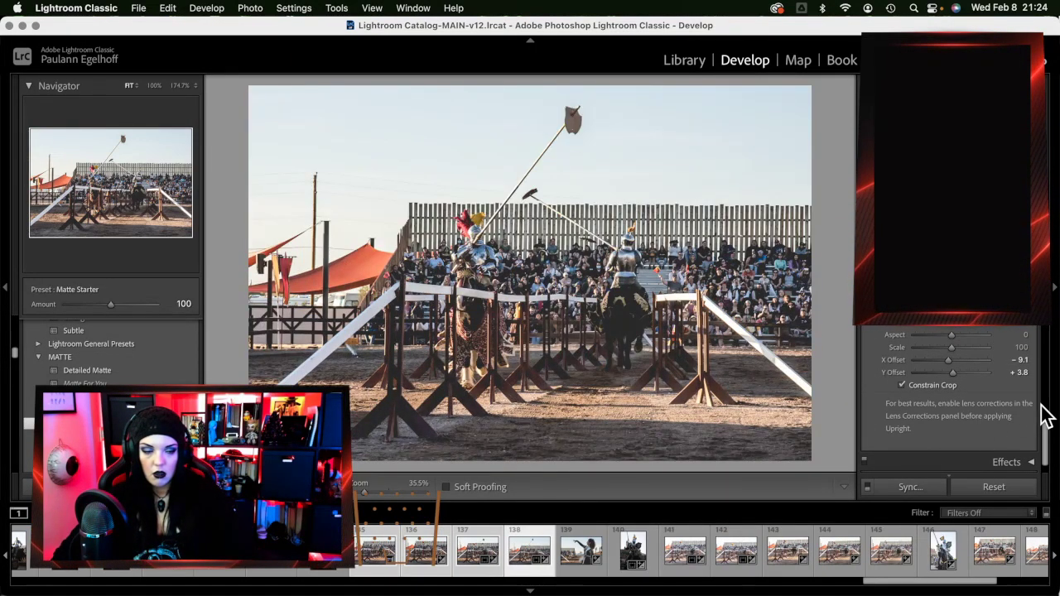
pyautogui.moveTo(951, 360); pyautogui.dragTo(952, 359)
pyautogui.press('super+z')
pyautogui.press('super+z')
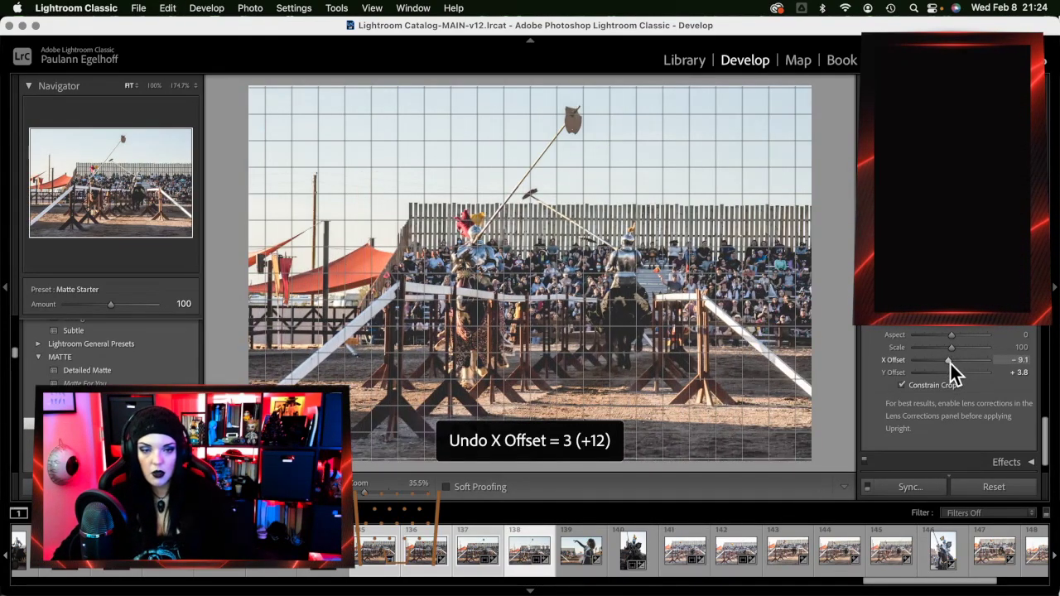
# Select knight portrait 134 and browse the filmstrip to the female rider photos
pyautogui.click(328, 575)
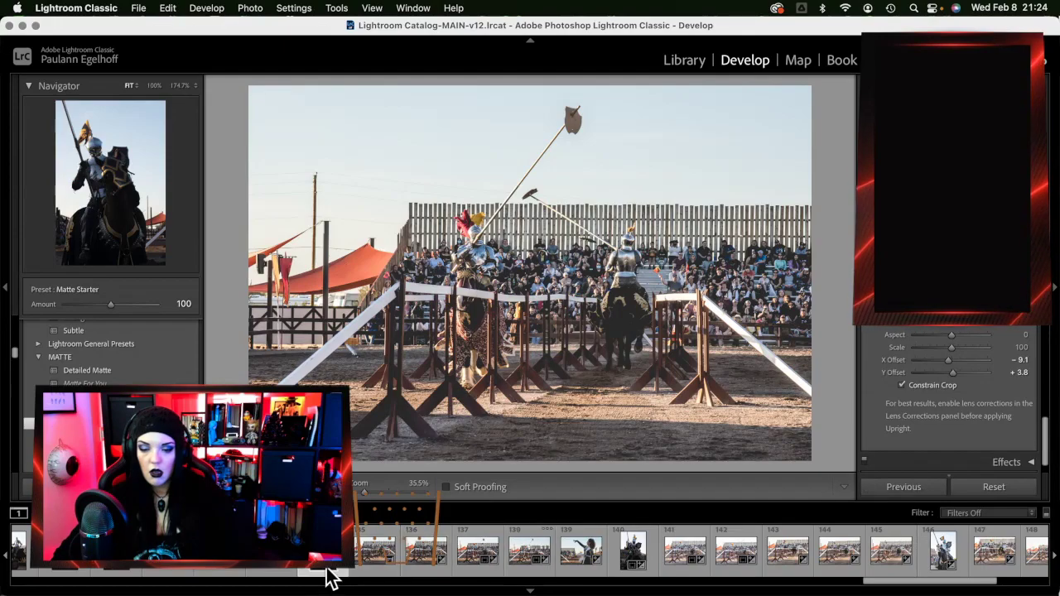
pyautogui.hscroll(-5, 332, 578)
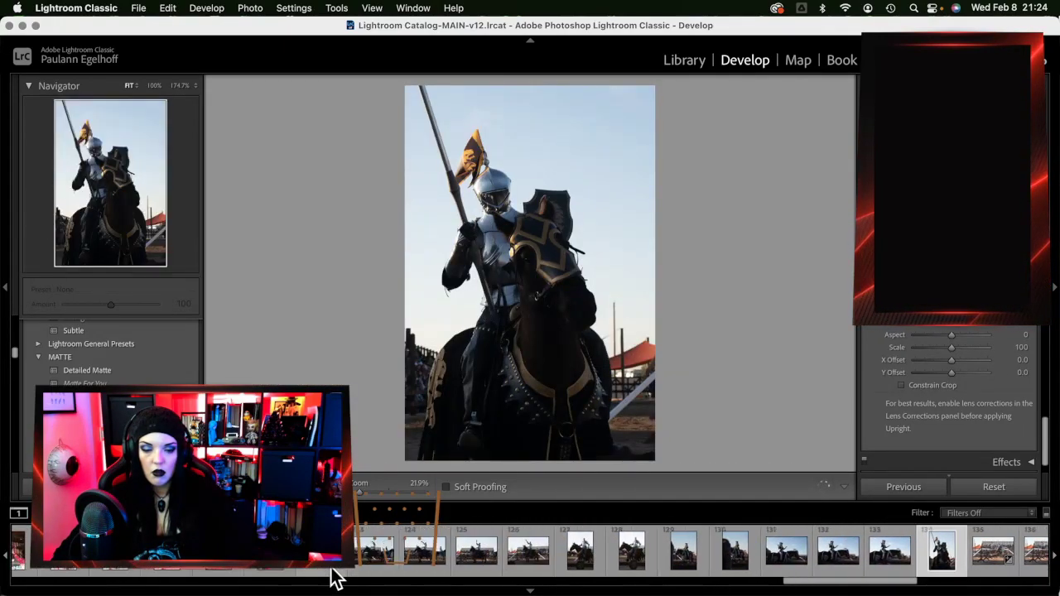
pyautogui.hscroll(-3, 336, 578)
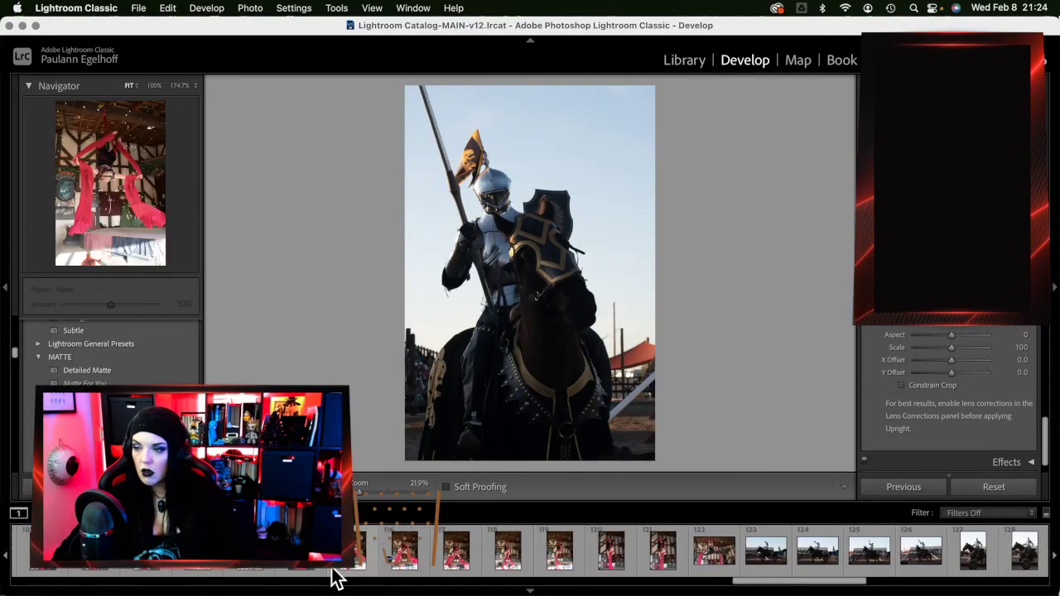
pyautogui.hscroll(-7, 336, 577)
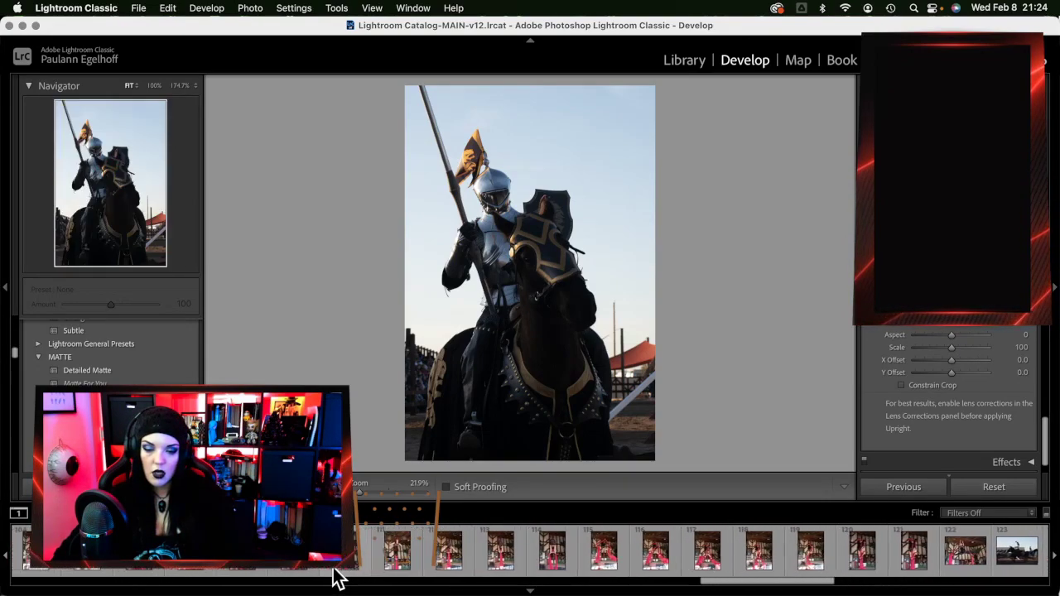
pyautogui.hscroll(20, 334, 575)
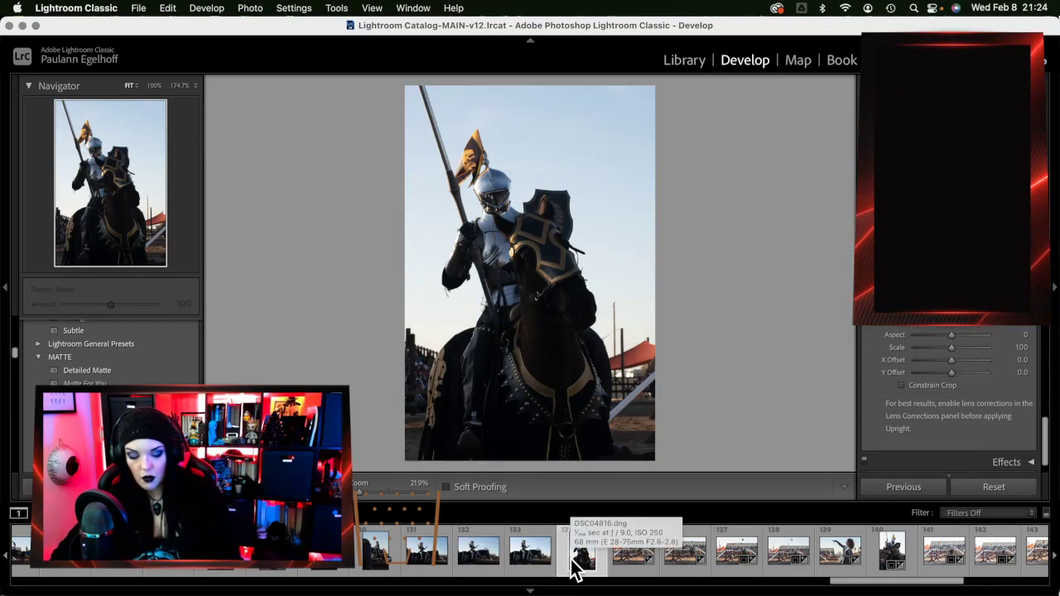
pyautogui.press('Left')
pyautogui.press('Left')
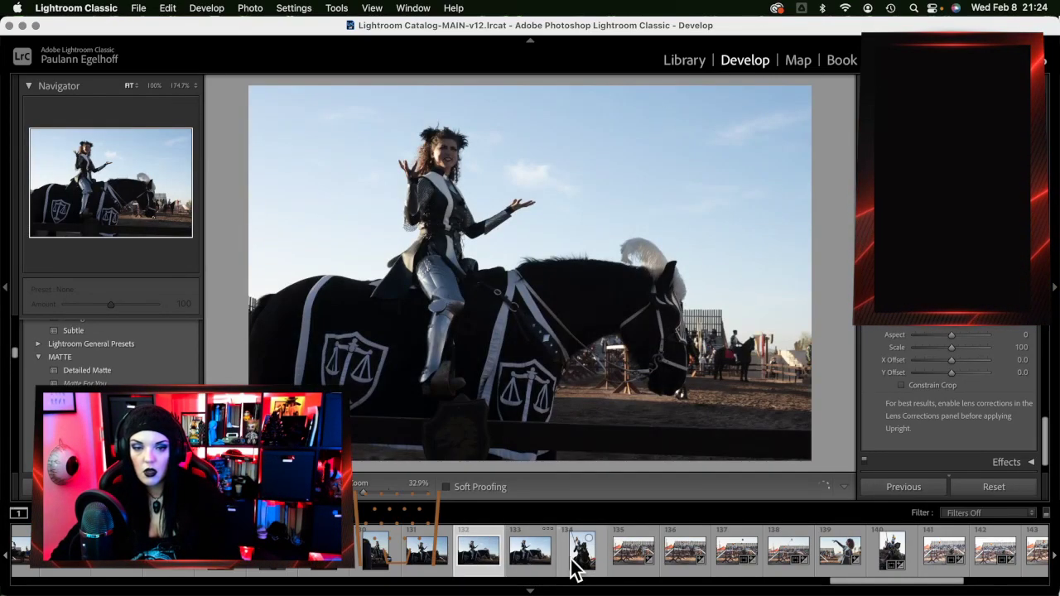
pyautogui.press('Right')
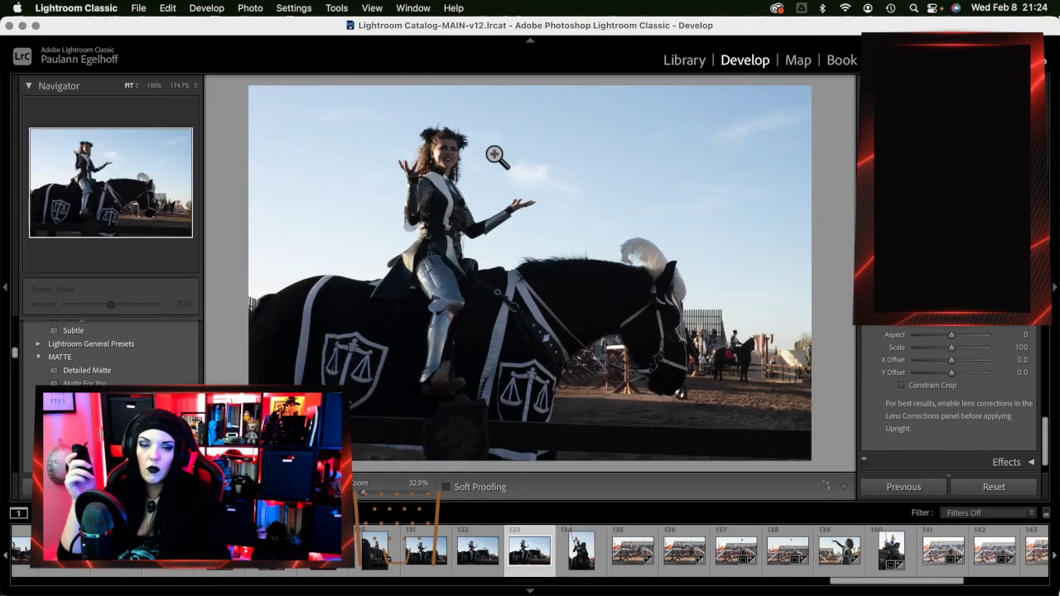
# Zoom in on the rider's face, compare burst frames, and delete the rejected frame from disk
pyautogui.click(455, 146)
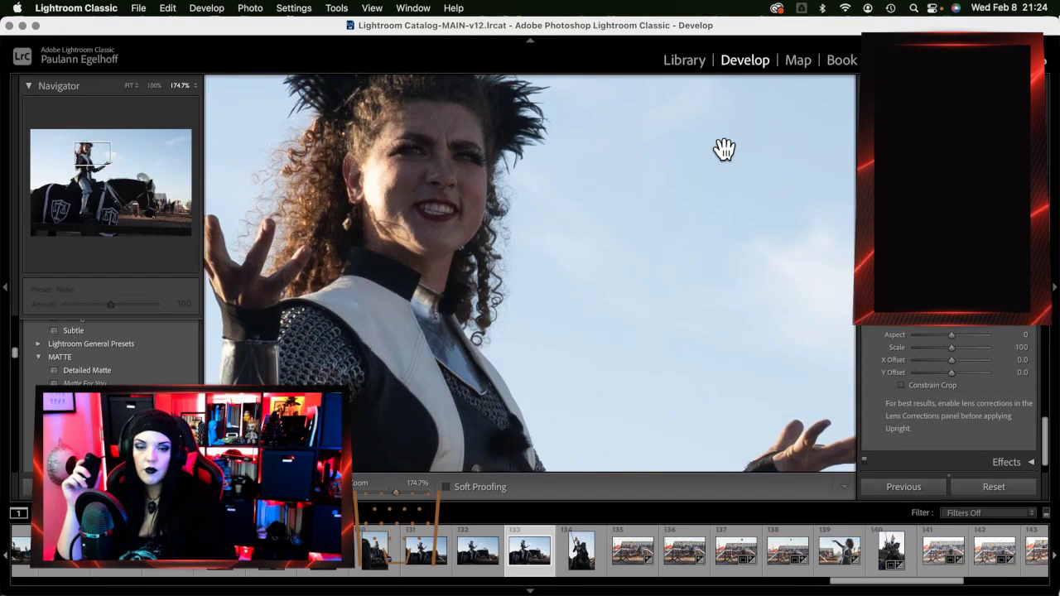
pyautogui.press('Left')
pyautogui.press('Right')
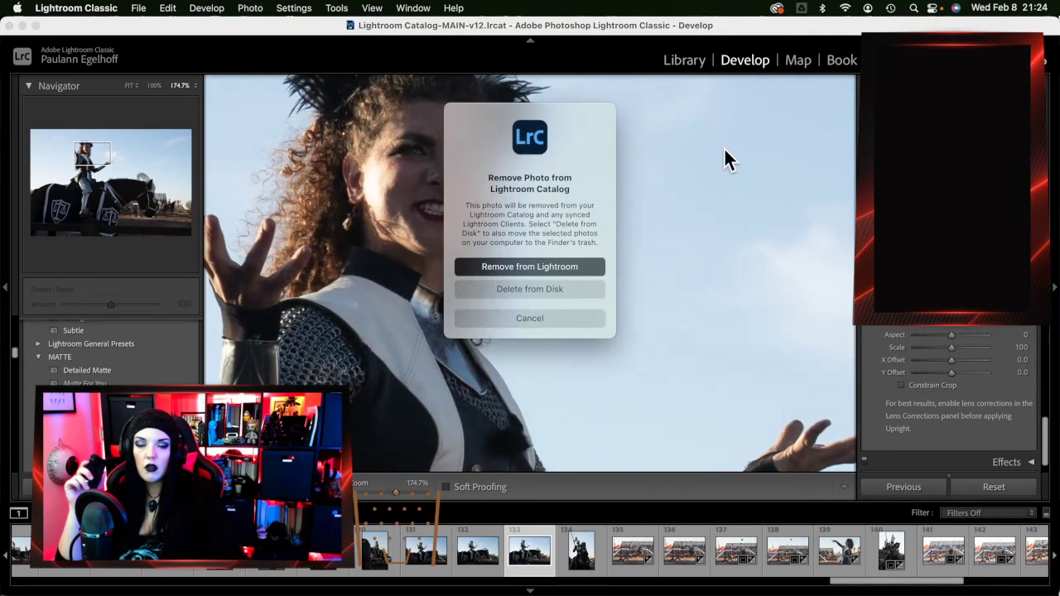
pyautogui.click(573, 290)
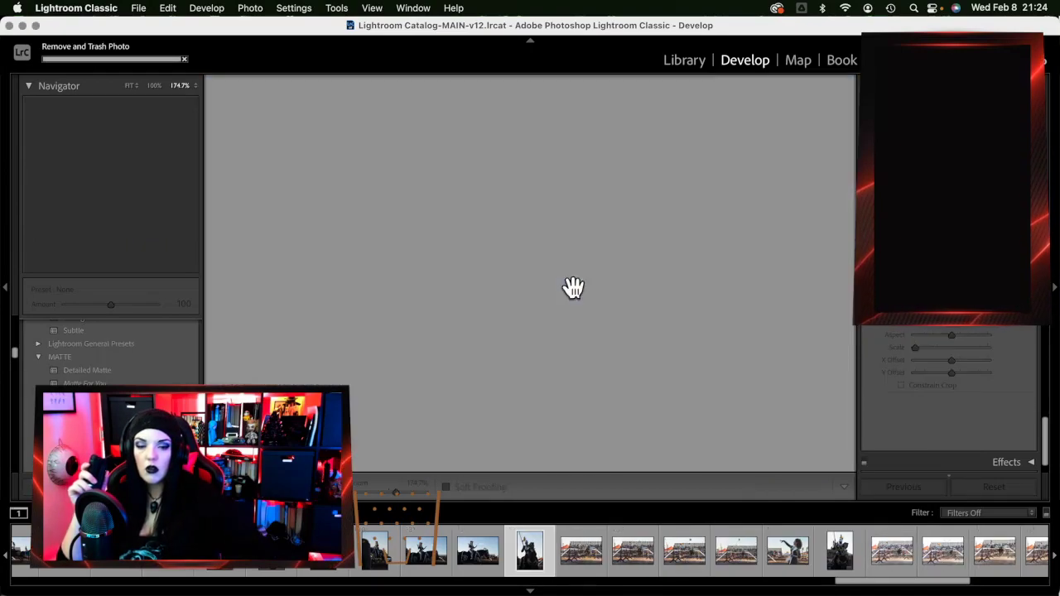
# Compare the neighbouring burst frames close up, panning across the woman's face
pyautogui.press('Right')
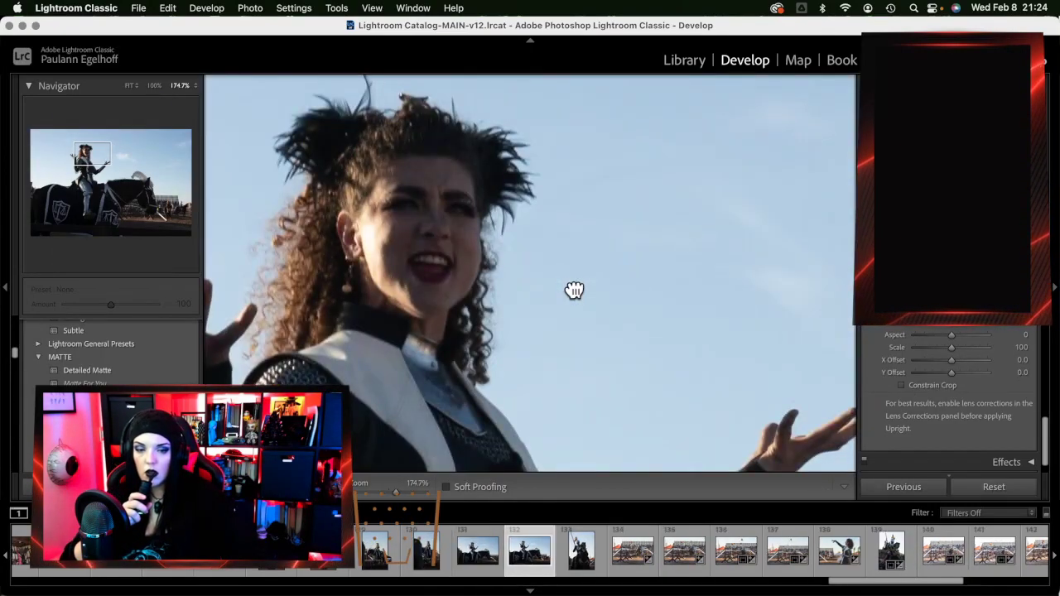
pyautogui.click(573, 288)
pyautogui.press('Left')
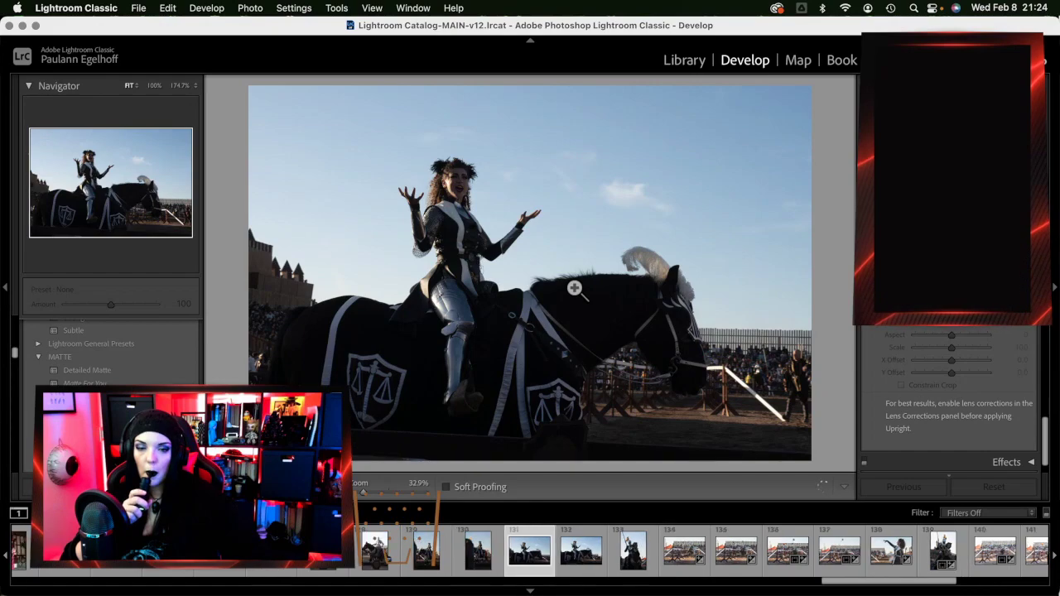
pyautogui.click(467, 182)
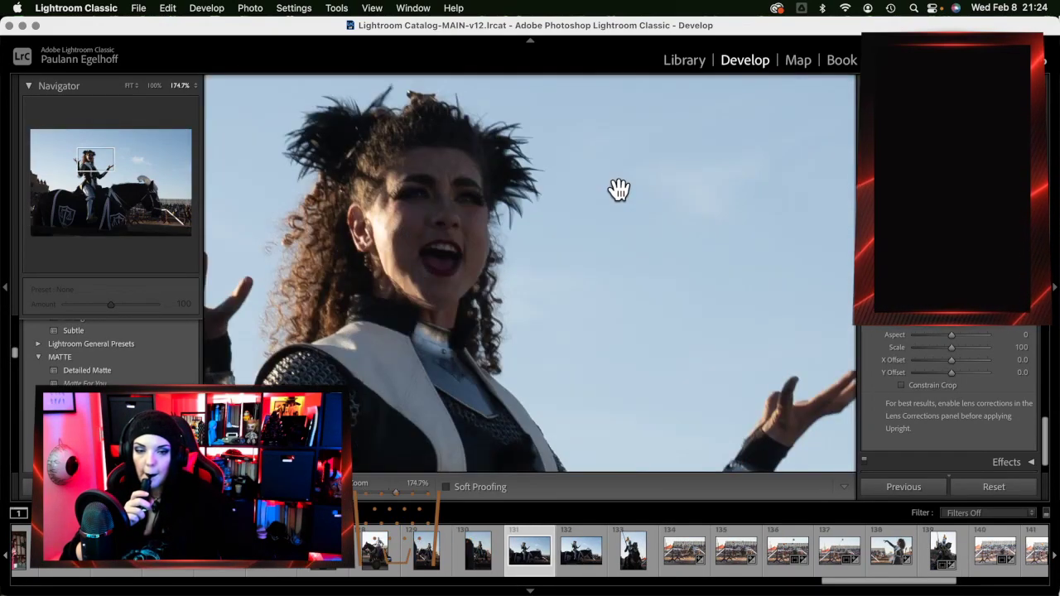
pyautogui.press('Right')
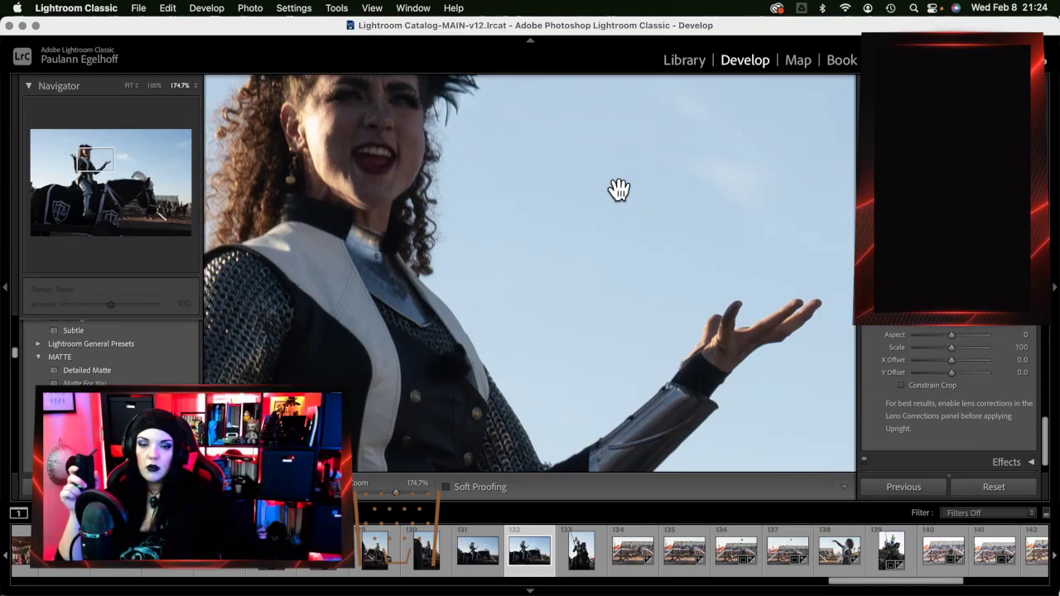
pyautogui.moveTo(620, 192); pyautogui.dragTo(663, 246)
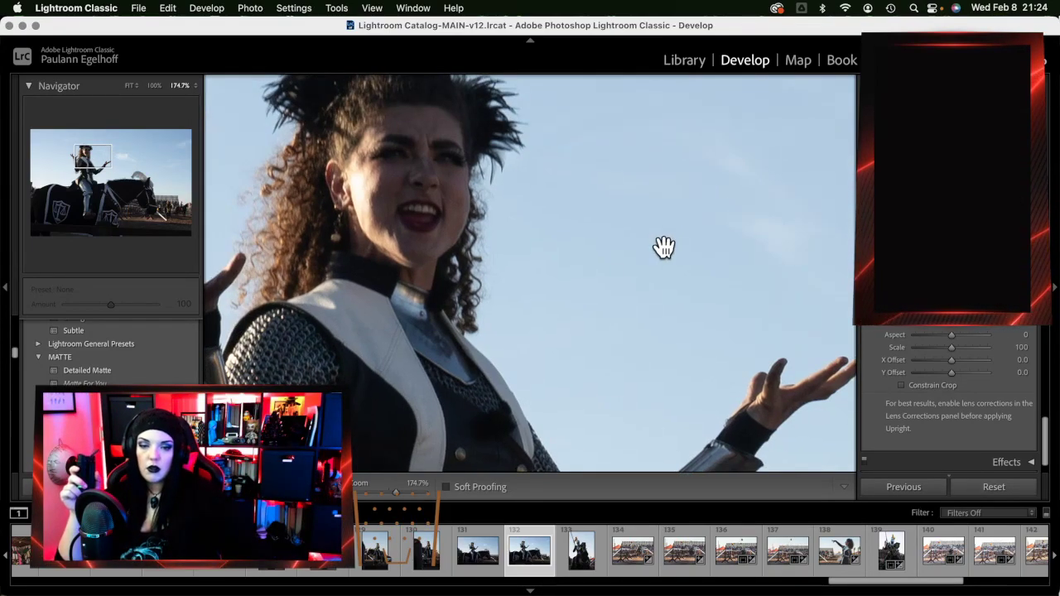
pyautogui.press('Left')
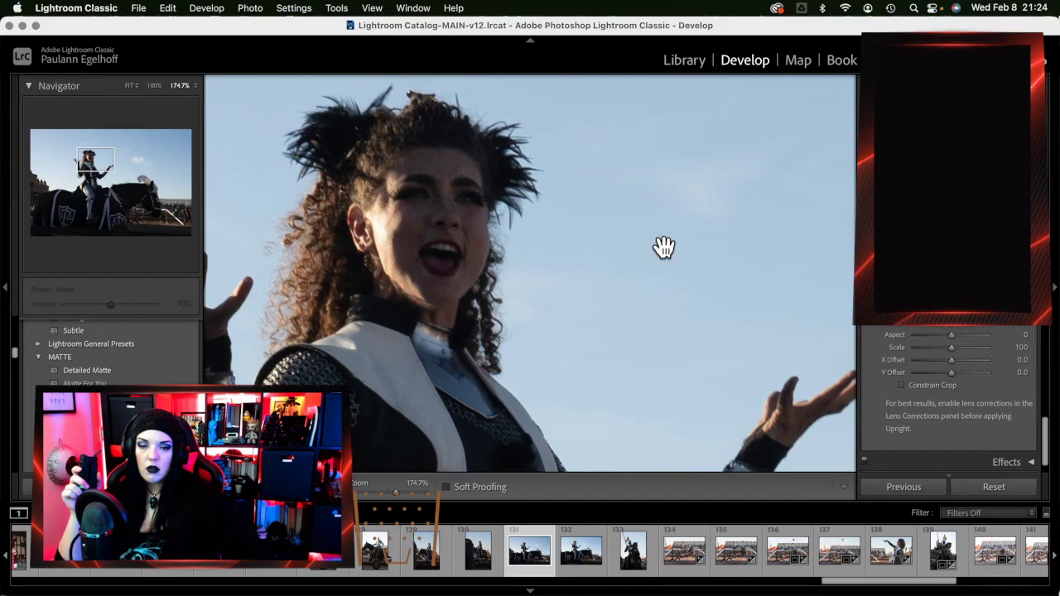
pyautogui.click(667, 250)
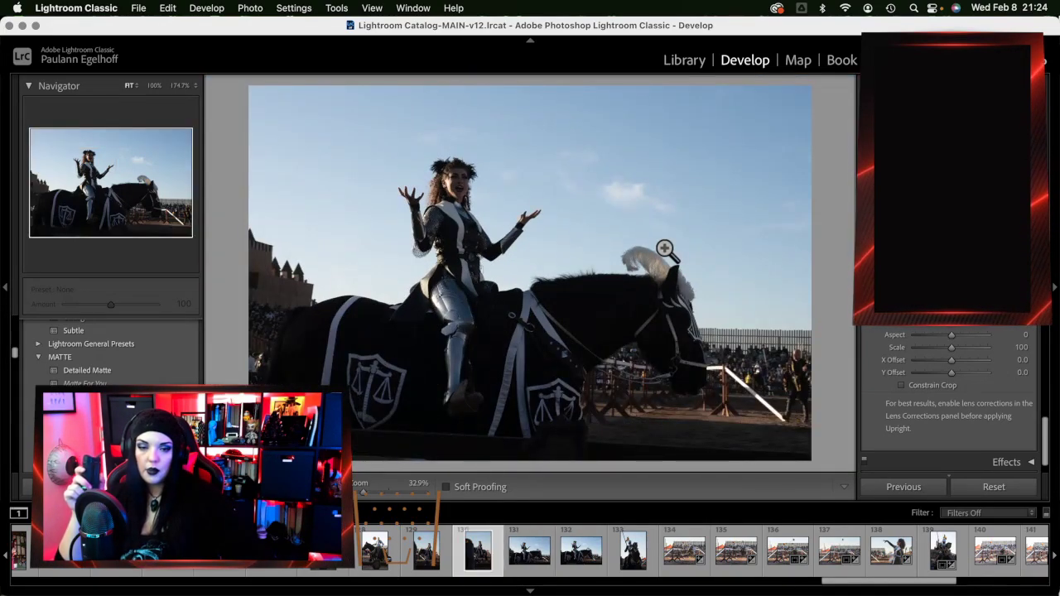
# Check focus on the previous rider photo and delete it from disk
pyautogui.press('Left')
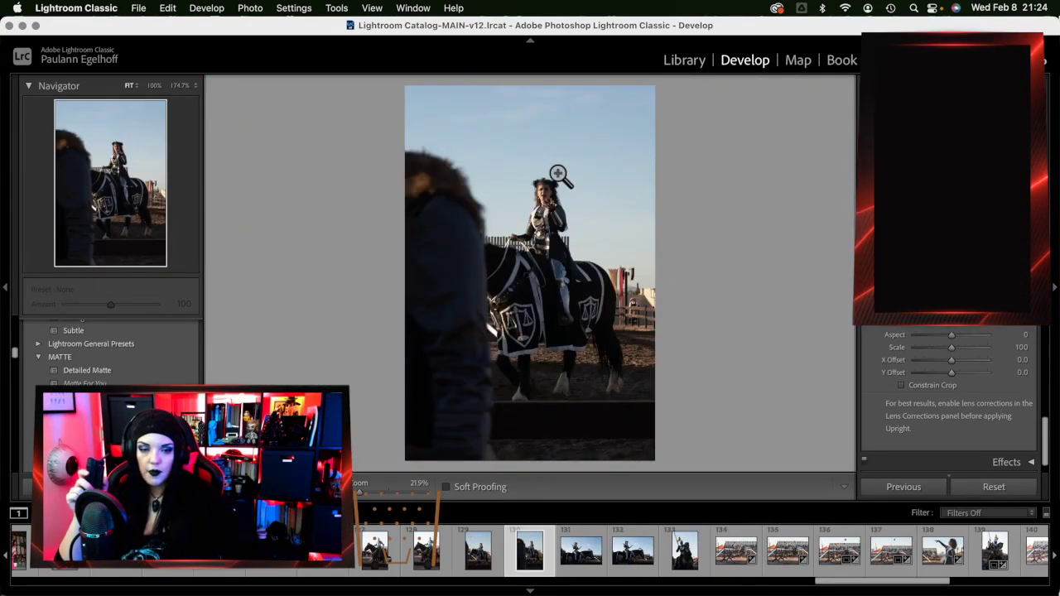
pyautogui.click(560, 175)
pyautogui.press('BackSpace')
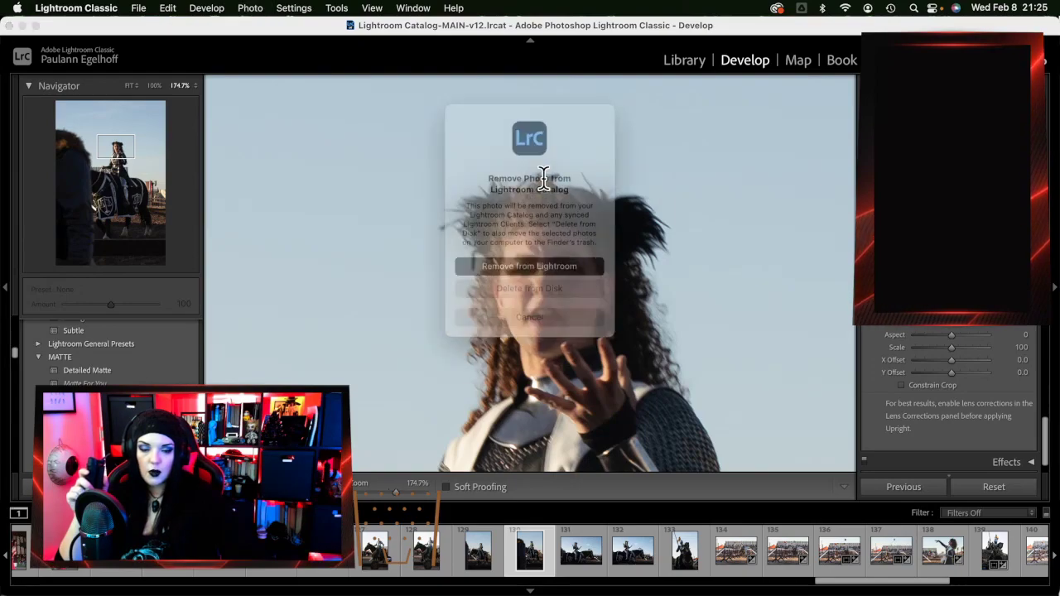
pyautogui.click(552, 286)
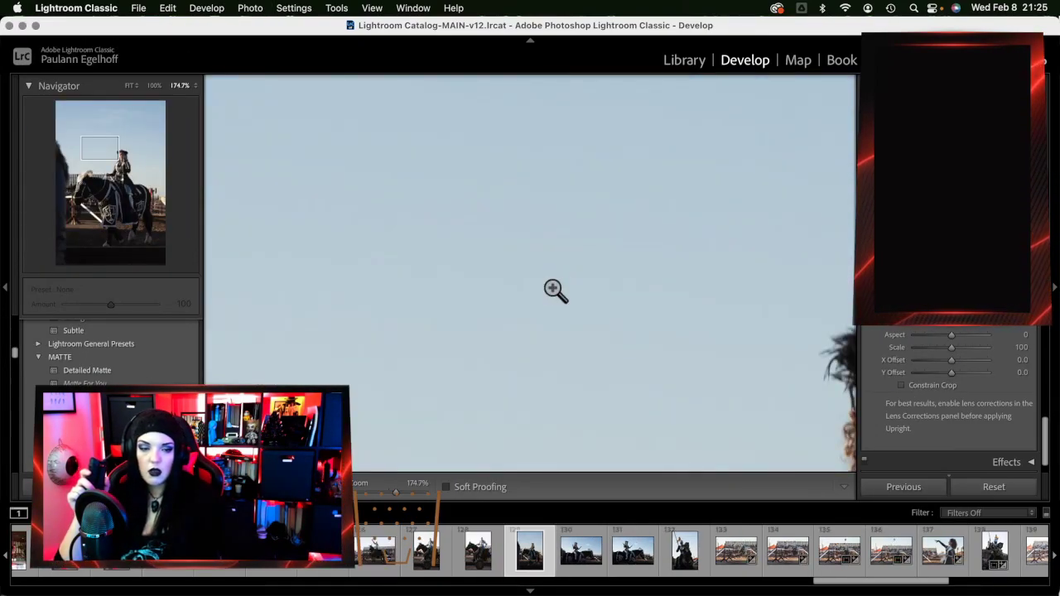
# Check the next rider photo's head up close, then remove and trash it
pyautogui.click(553, 287)
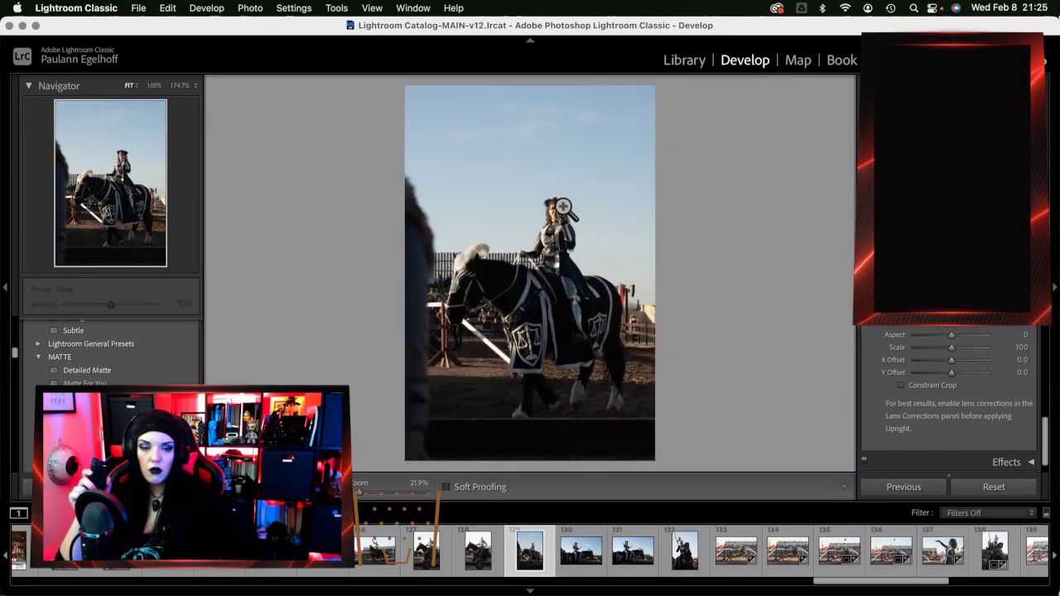
pyautogui.click(563, 206)
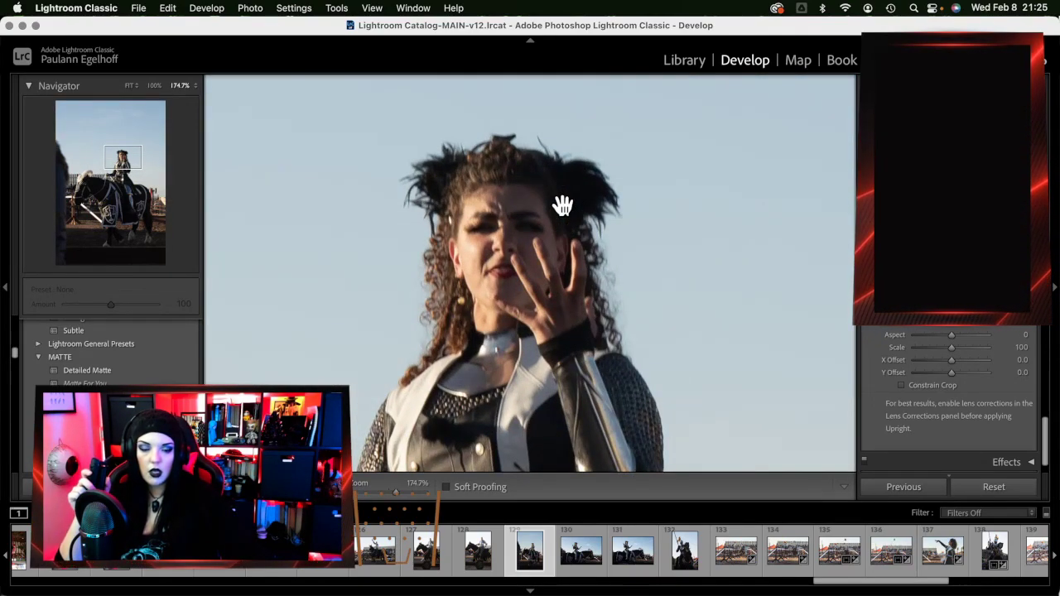
pyautogui.press('BackSpace')
pyautogui.click(567, 288)
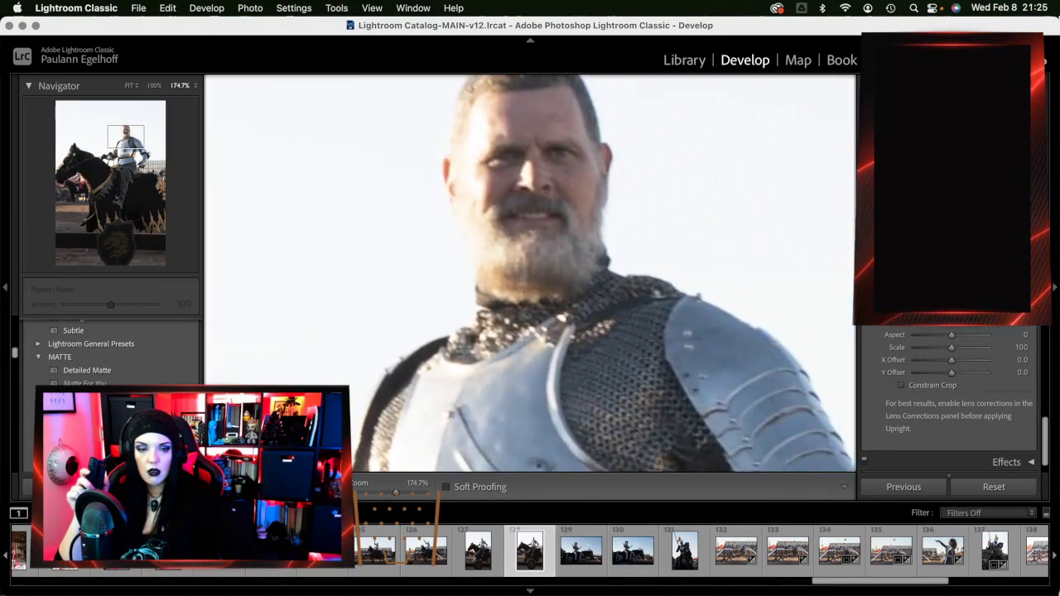
# Compare the two lion-shield knight photos close up and delete the reject from disk
pyautogui.click(490, 249)
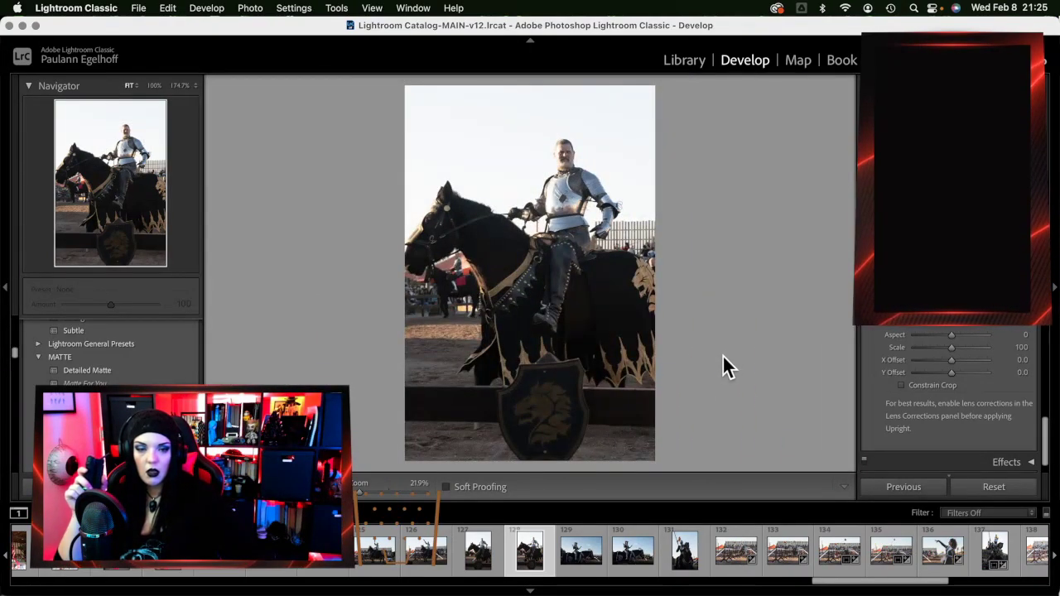
pyautogui.press('Left')
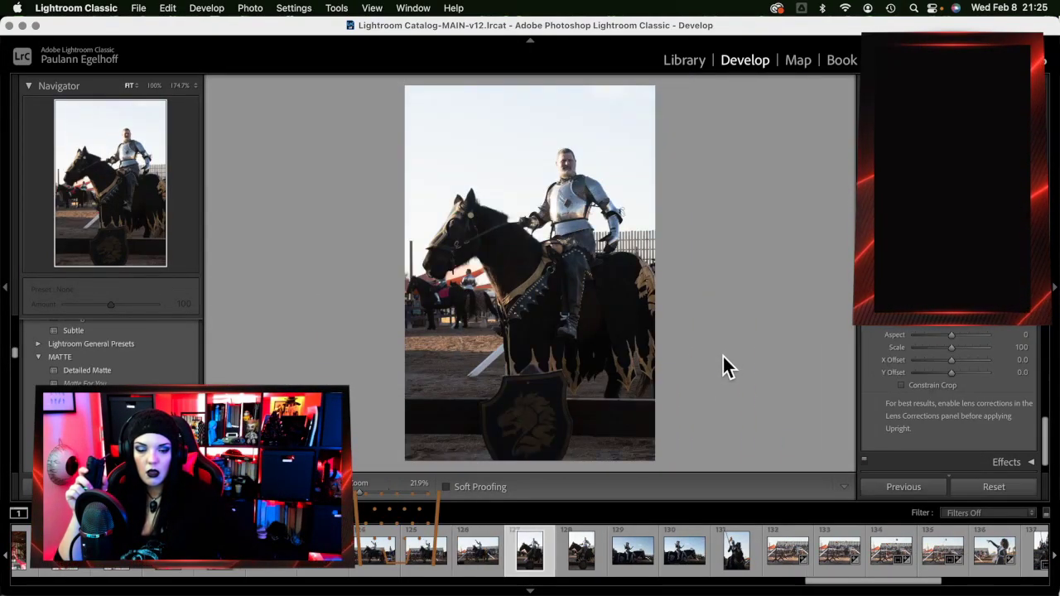
pyautogui.press('Right')
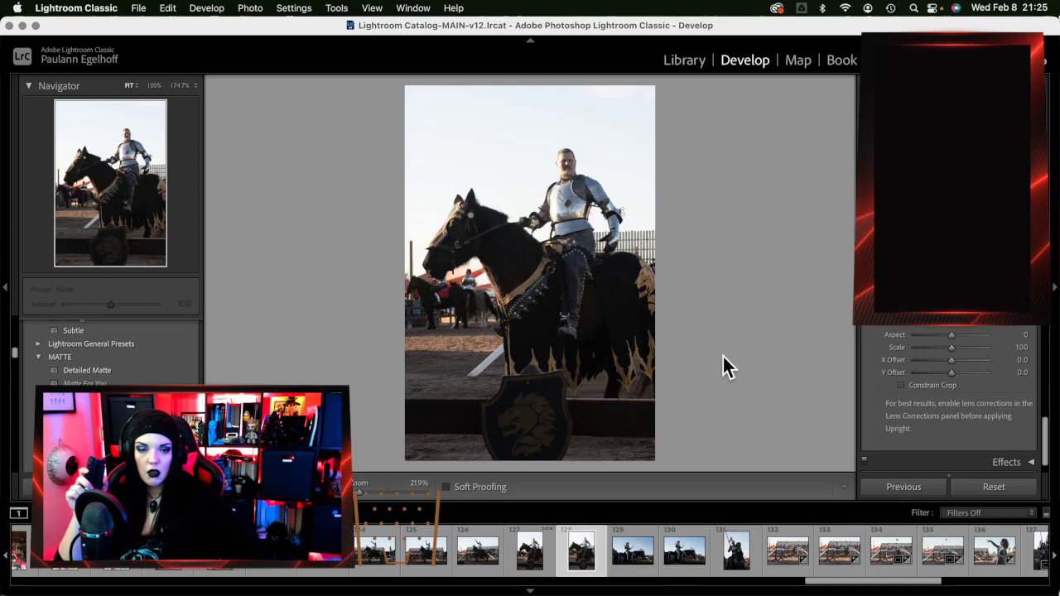
pyautogui.press('Left')
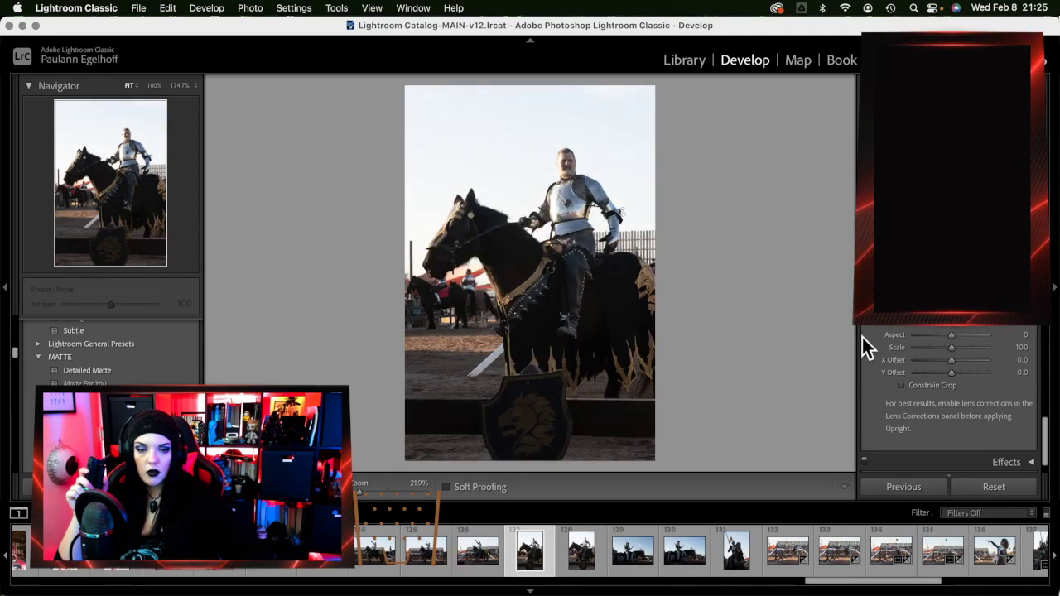
pyautogui.click(570, 163)
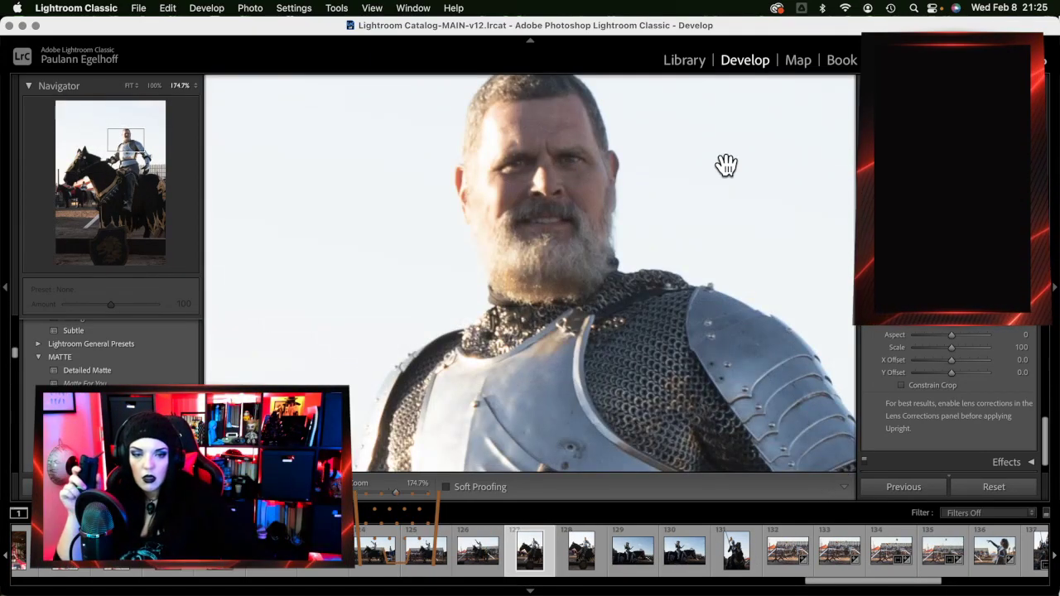
pyautogui.press('Right')
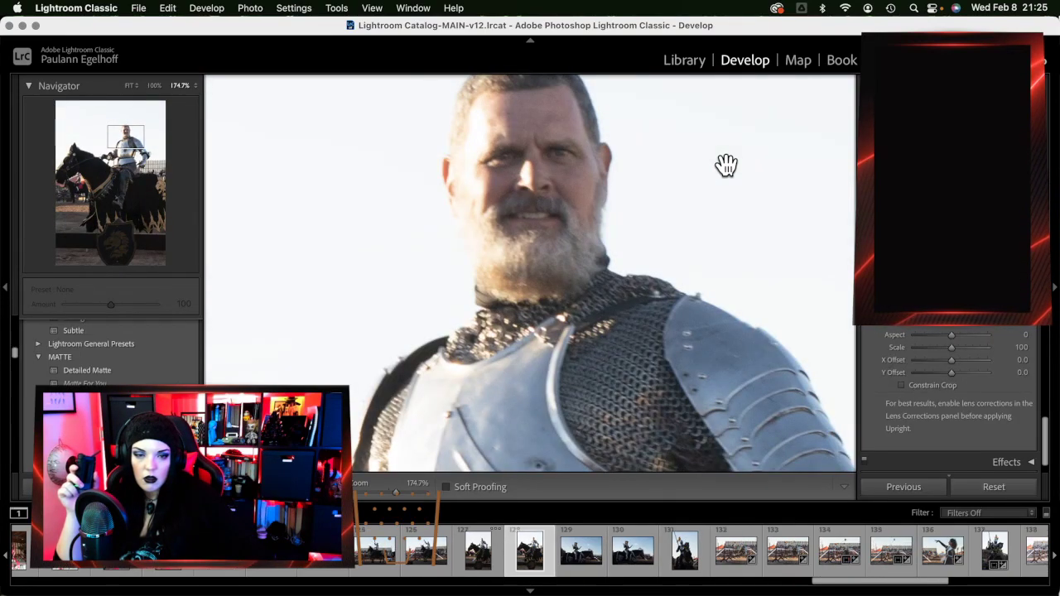
pyautogui.press('BackSpace')
pyautogui.click(576, 293)
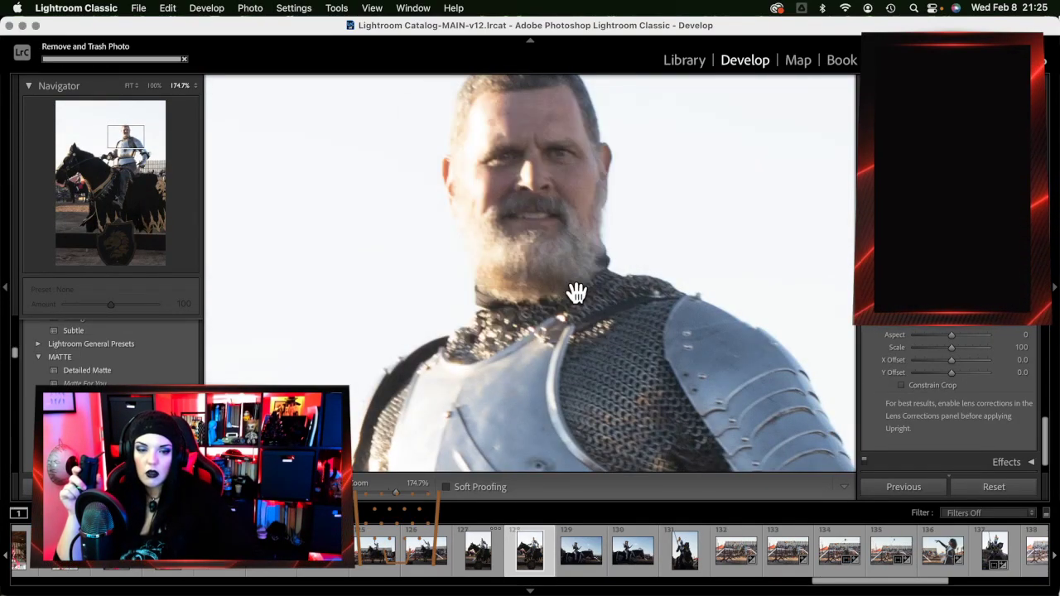
# Step back through knight photos 126 to 124, checking focus, and delete the rejected one from disk
pyautogui.press('Left')
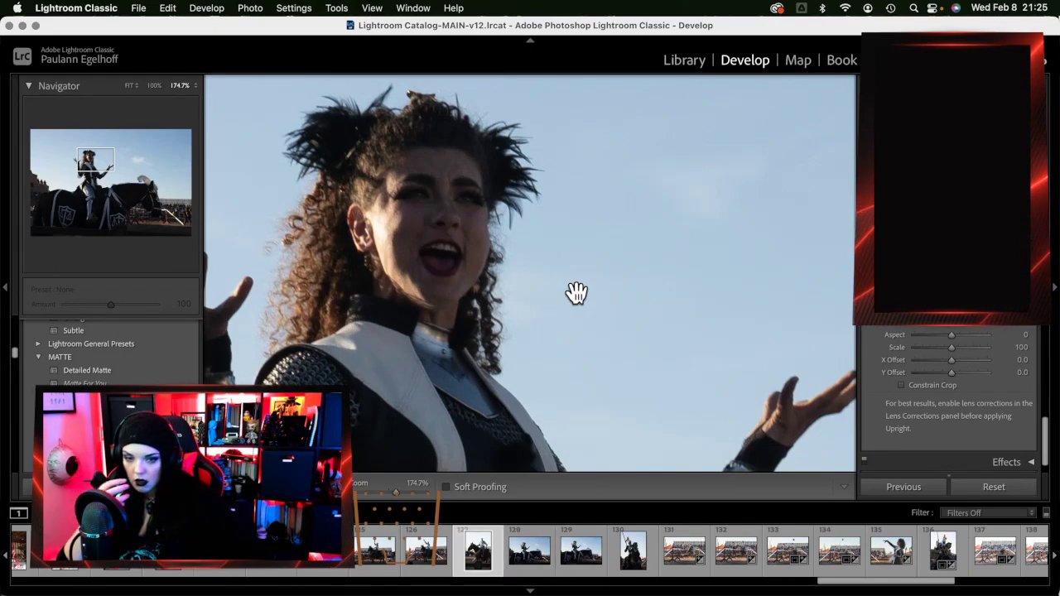
pyautogui.press('Left')
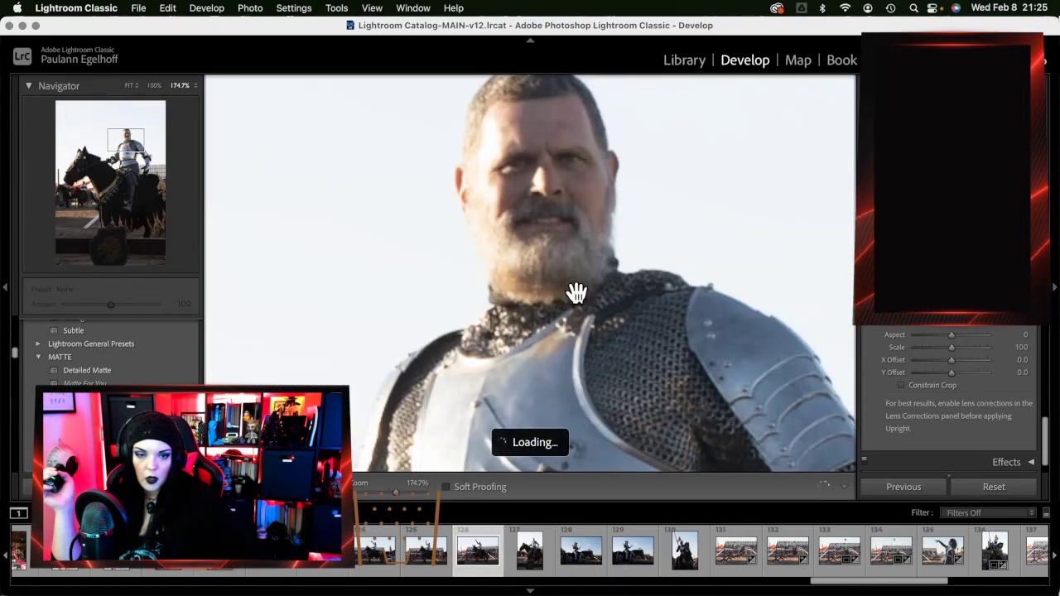
pyautogui.moveTo(575, 293); pyautogui.dragTo(647, 303)
pyautogui.click(579, 279)
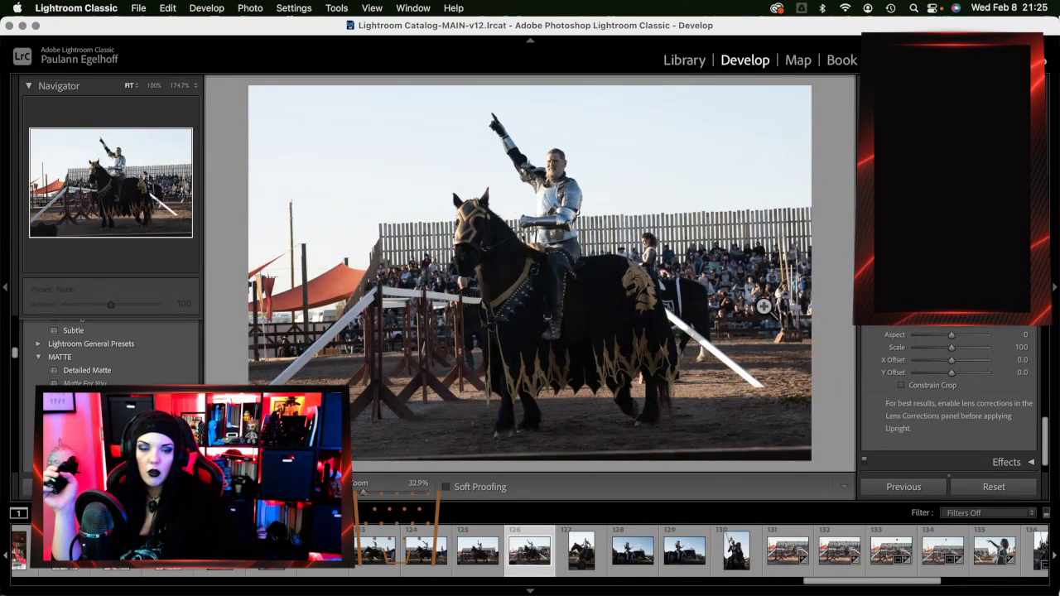
pyautogui.press('Left')
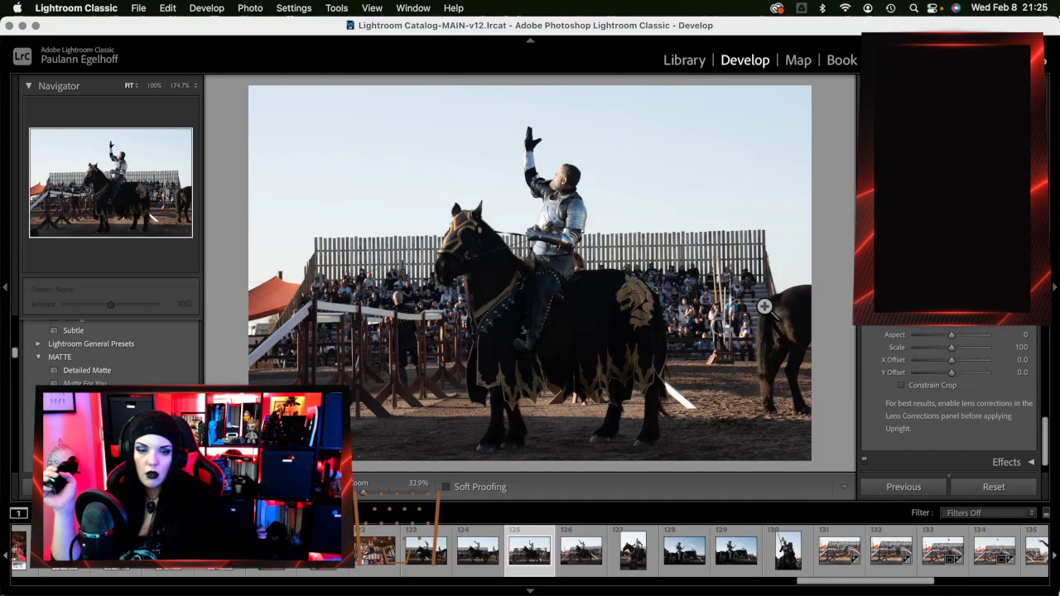
pyautogui.press('Left')
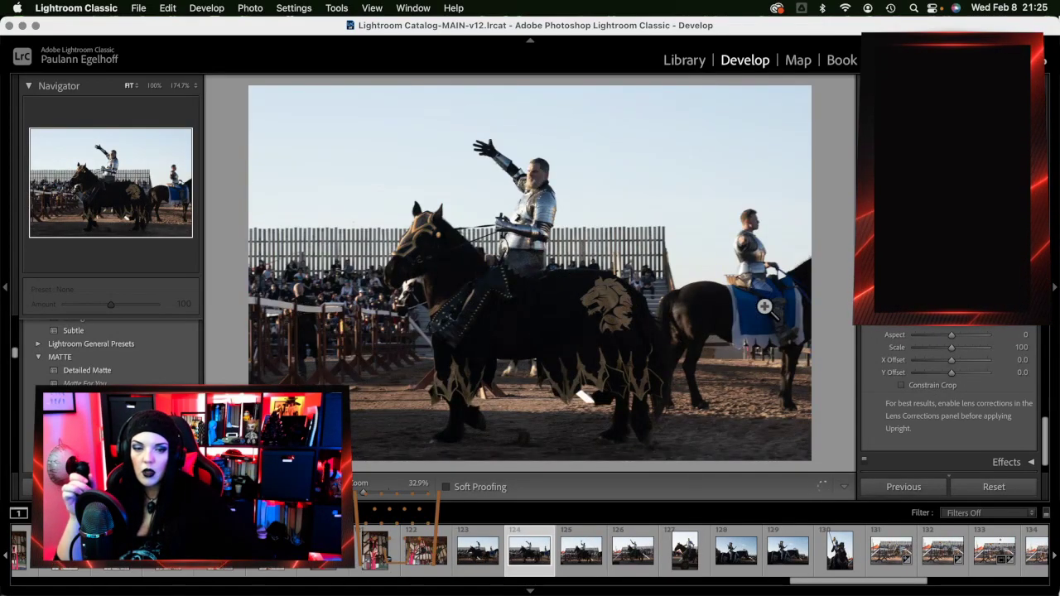
pyautogui.click(546, 149)
pyautogui.click(524, 166)
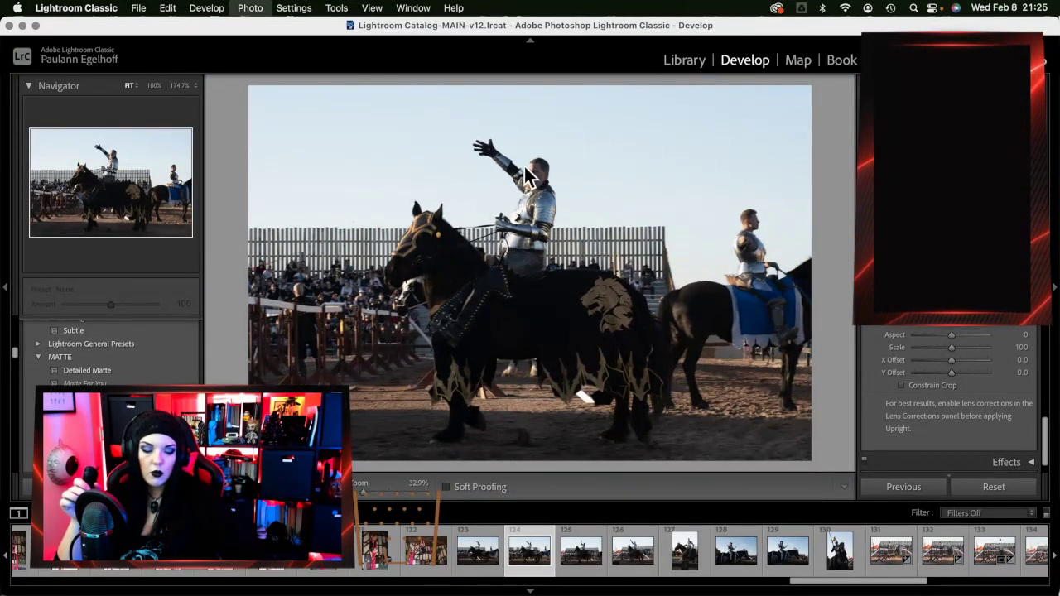
pyautogui.press('Delete')
pyautogui.click(589, 288)
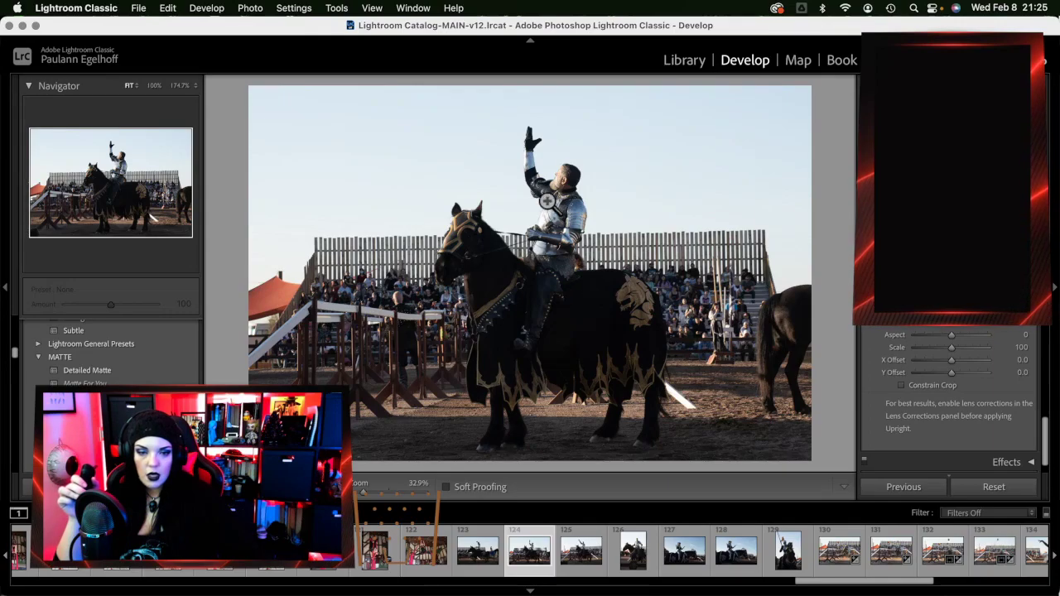
# Check the two-knights shot up close, then move on to aerialist photo 122
pyautogui.click(569, 173)
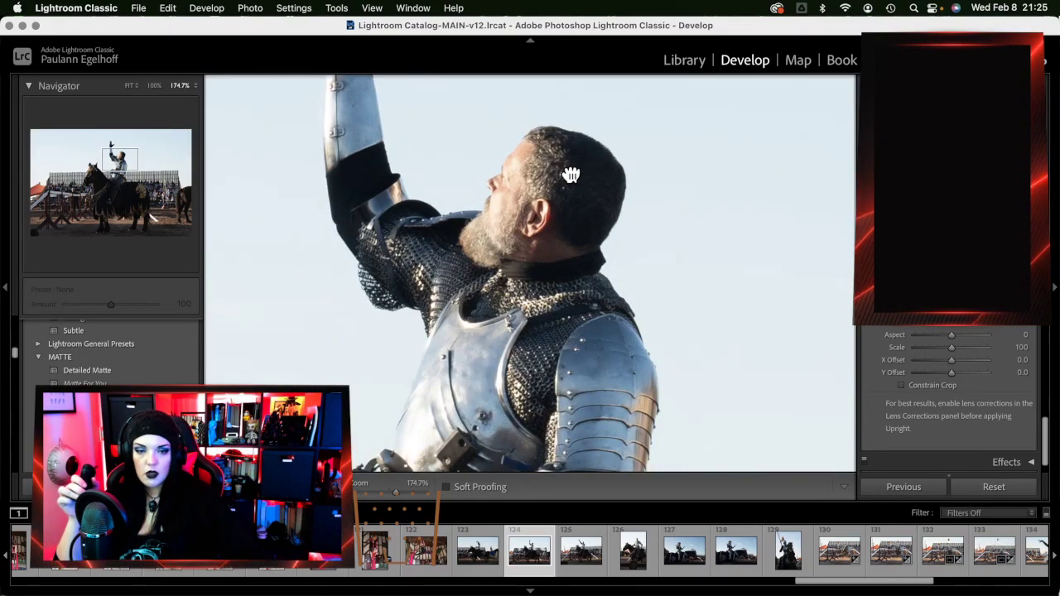
pyautogui.click(572, 174)
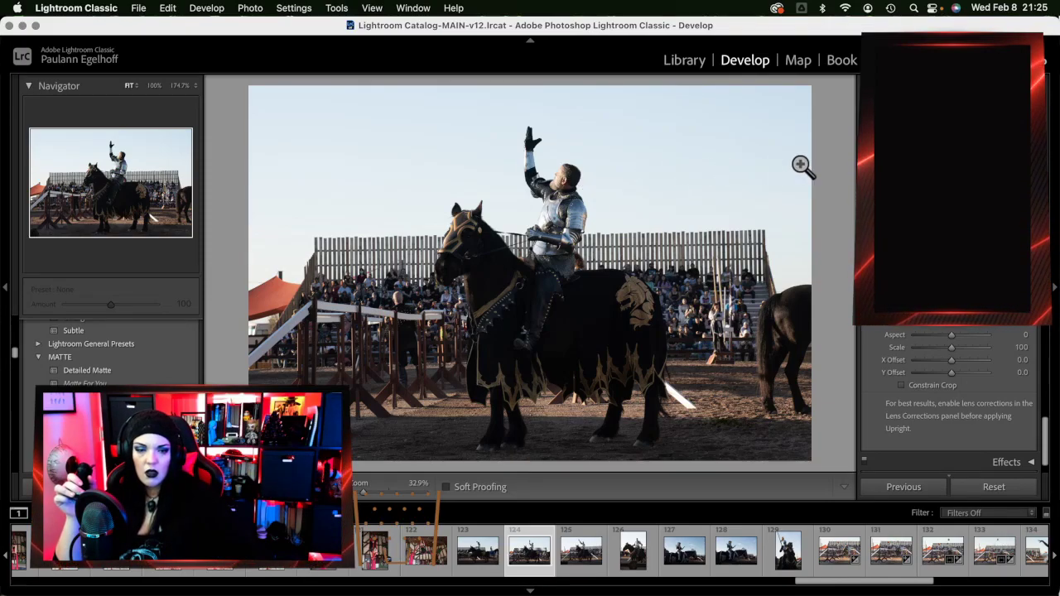
pyautogui.press('Left')
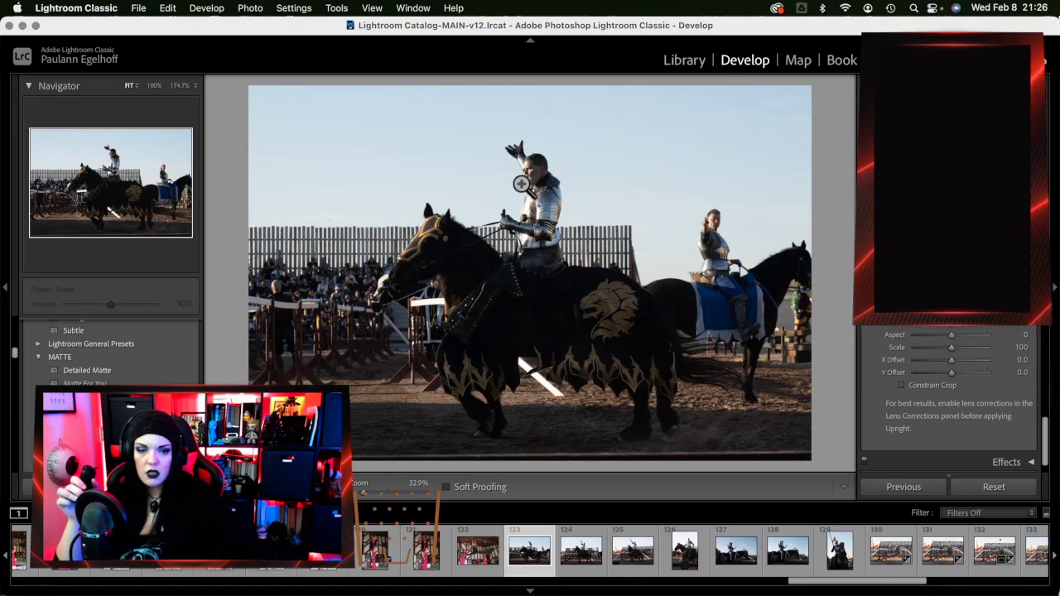
pyautogui.click(521, 184)
pyautogui.click(546, 163)
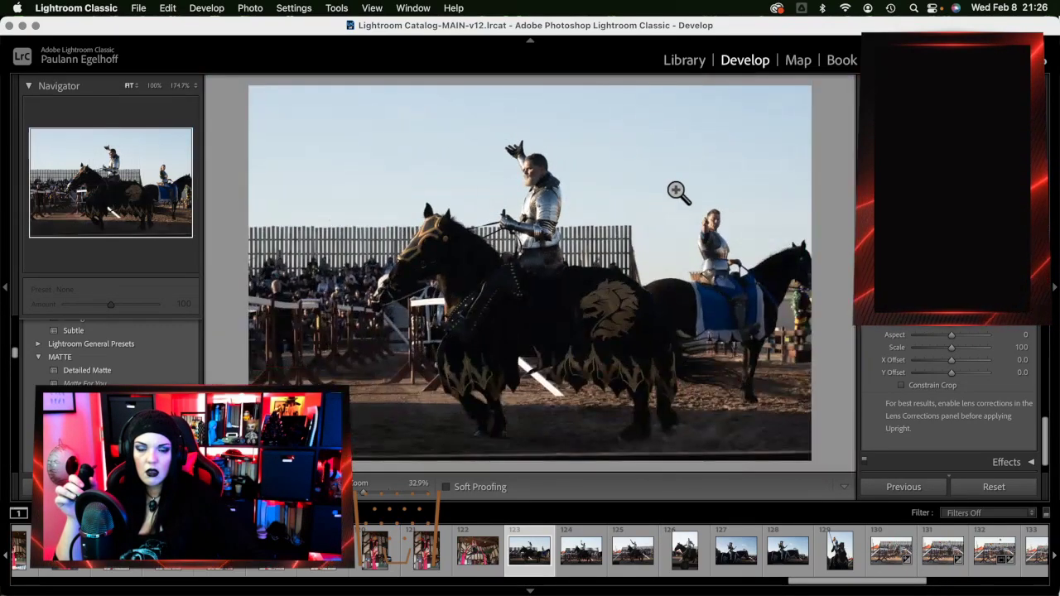
pyautogui.press('Left')
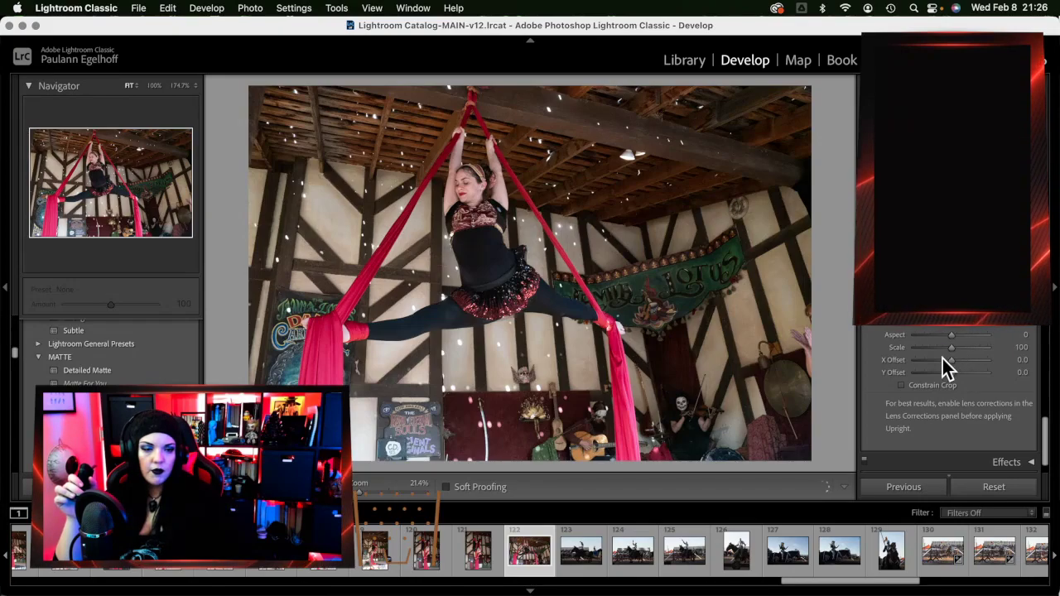
# Apply Auto Upright, enable Constrain Crop and set X Offset to +30.8 on photo 122
pyautogui.click(927, 383)
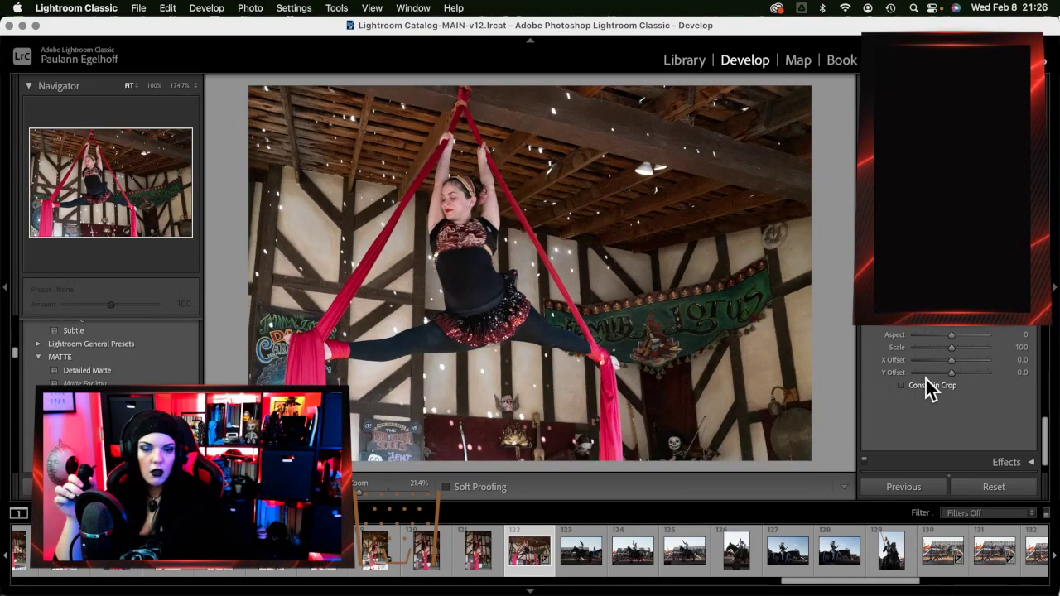
pyautogui.click(934, 383)
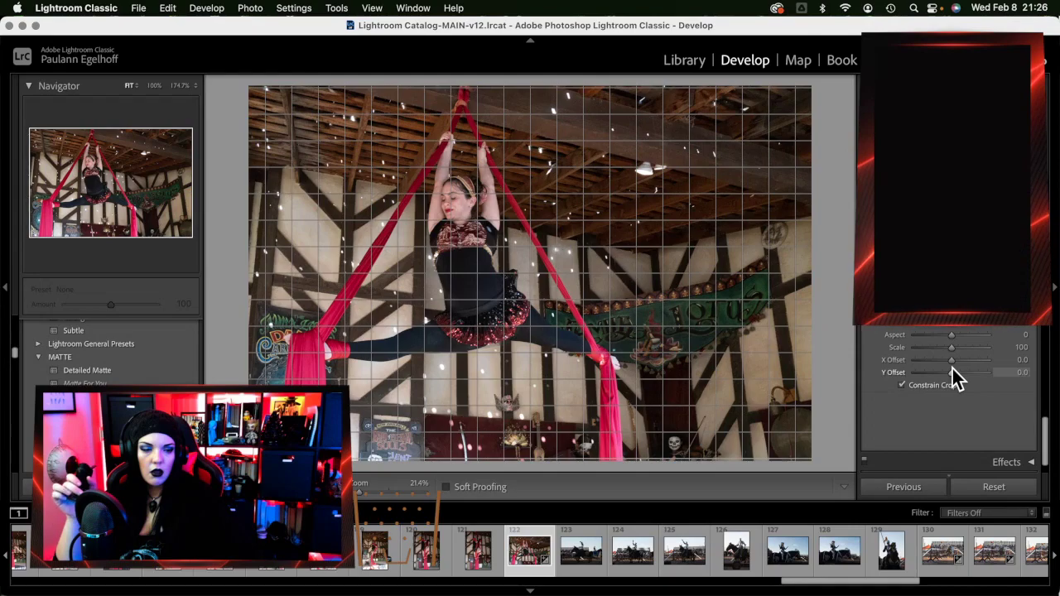
pyautogui.moveTo(954, 358); pyautogui.dragTo(961, 361)
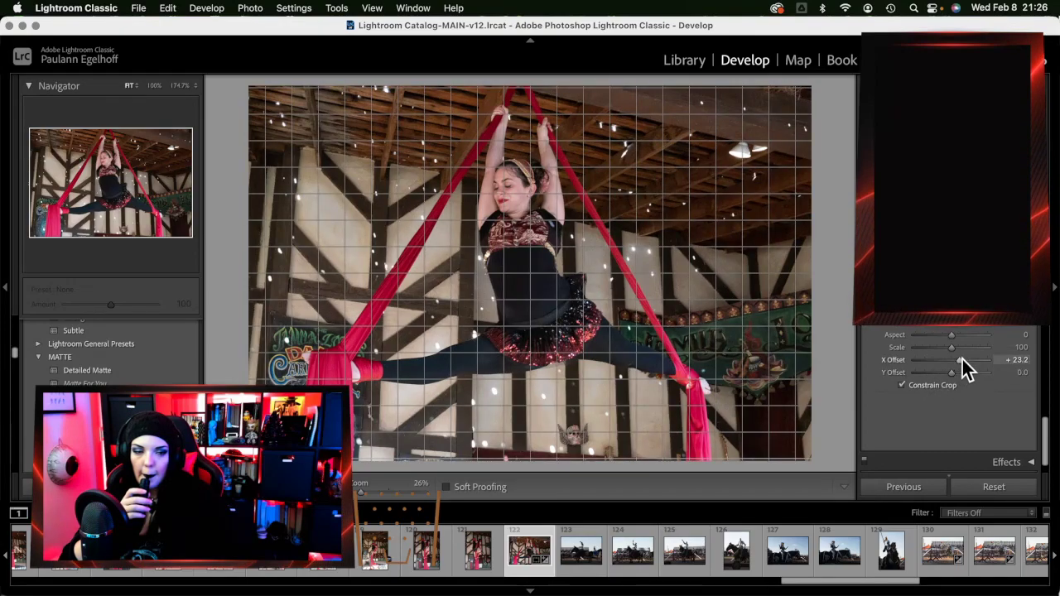
pyautogui.moveTo(965, 369); pyautogui.dragTo(966, 370)
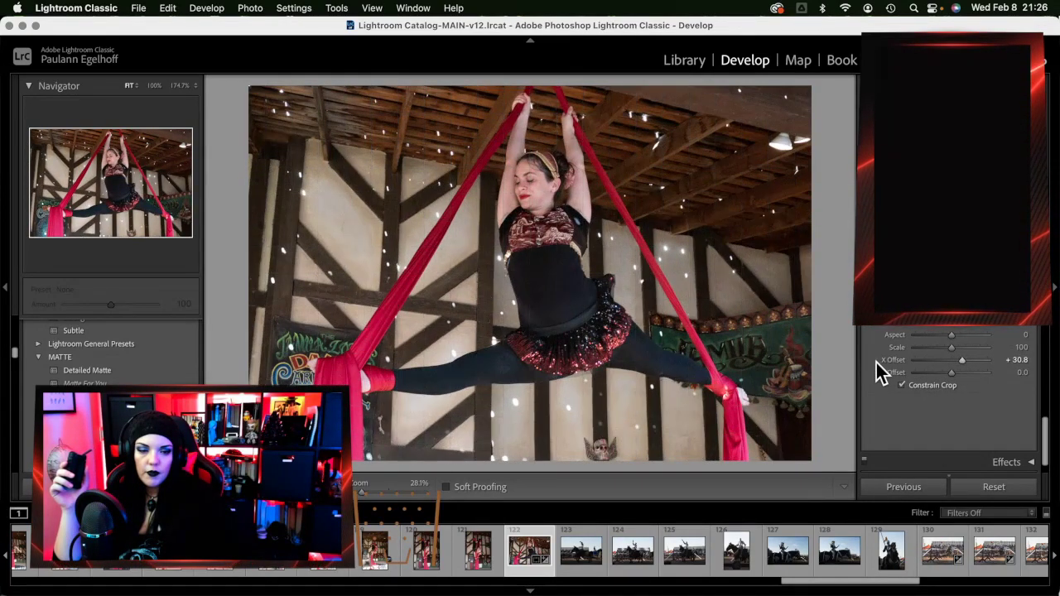
pyautogui.press('Left')
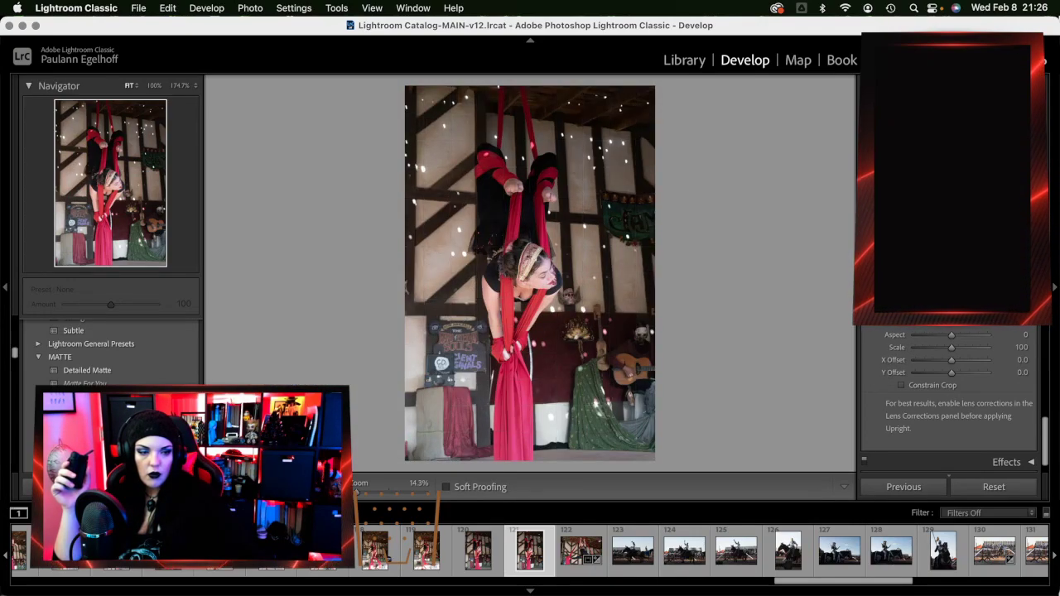
# Enable Constrain Crop and set Scale 117, X Offset +6.6, Y Offset -4.7 on photo 121
pyautogui.click(924, 387)
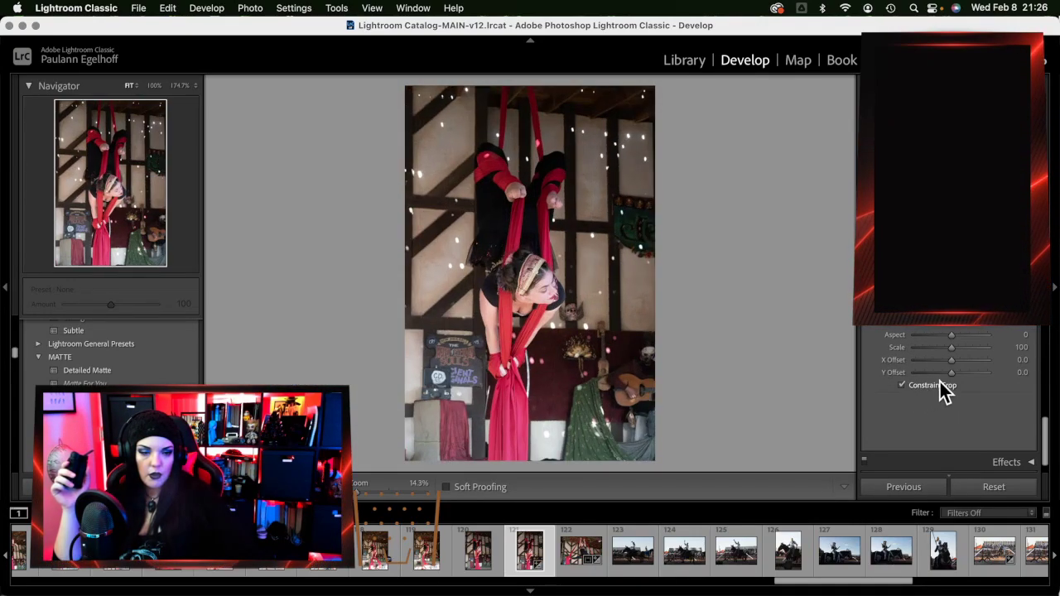
pyautogui.moveTo(952, 347); pyautogui.dragTo(964, 348)
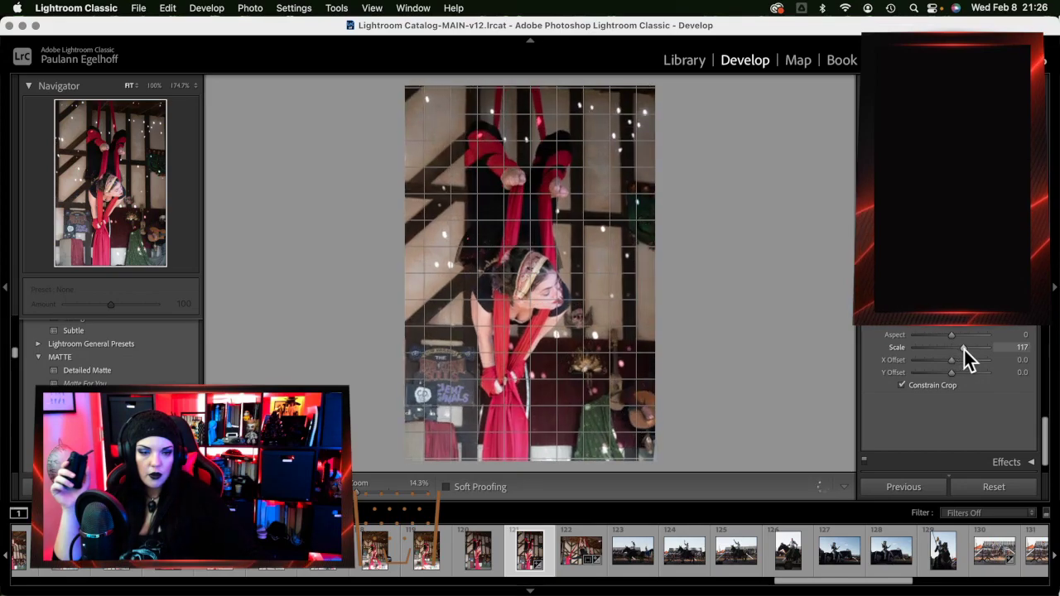
pyautogui.click(954, 361)
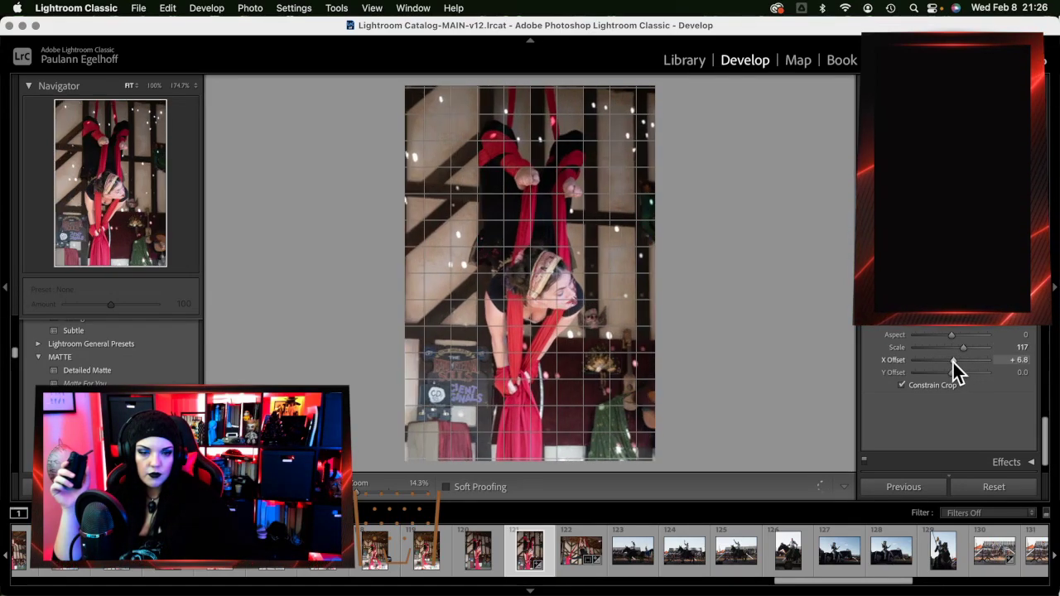
pyautogui.moveTo(950, 372); pyautogui.dragTo(948, 377)
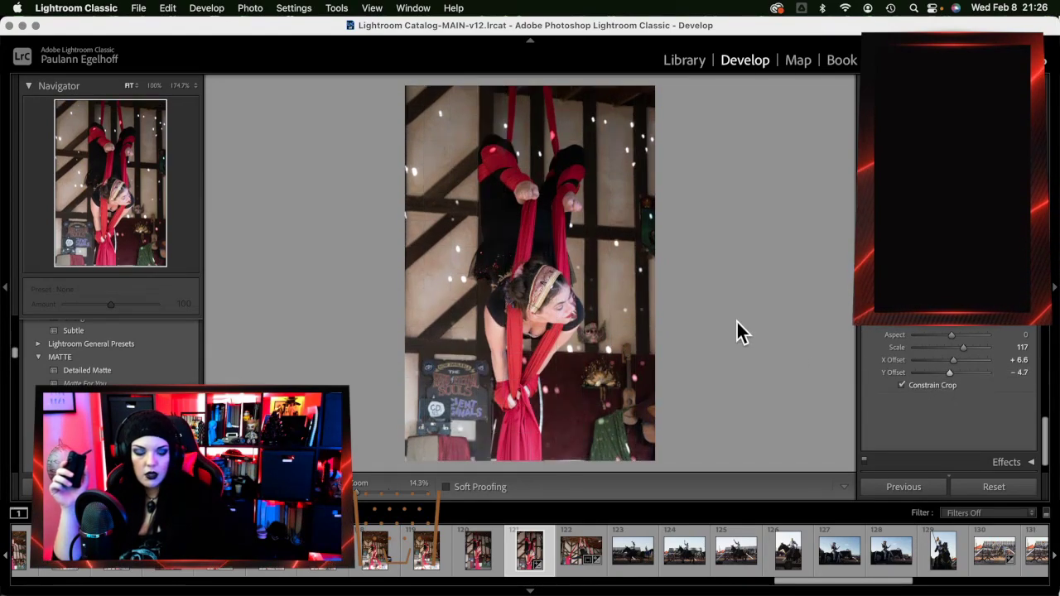
# Flip between photos 120 and 121, zooming in on the performer's face
pyautogui.press('Left')
pyautogui.press('Right')
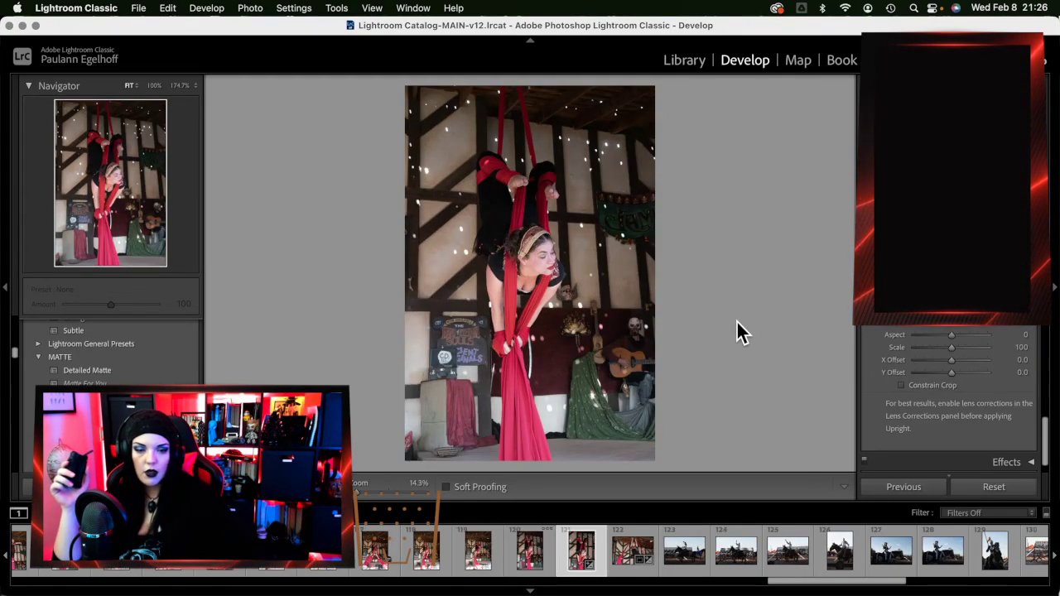
pyautogui.press('Left')
pyautogui.press('Left')
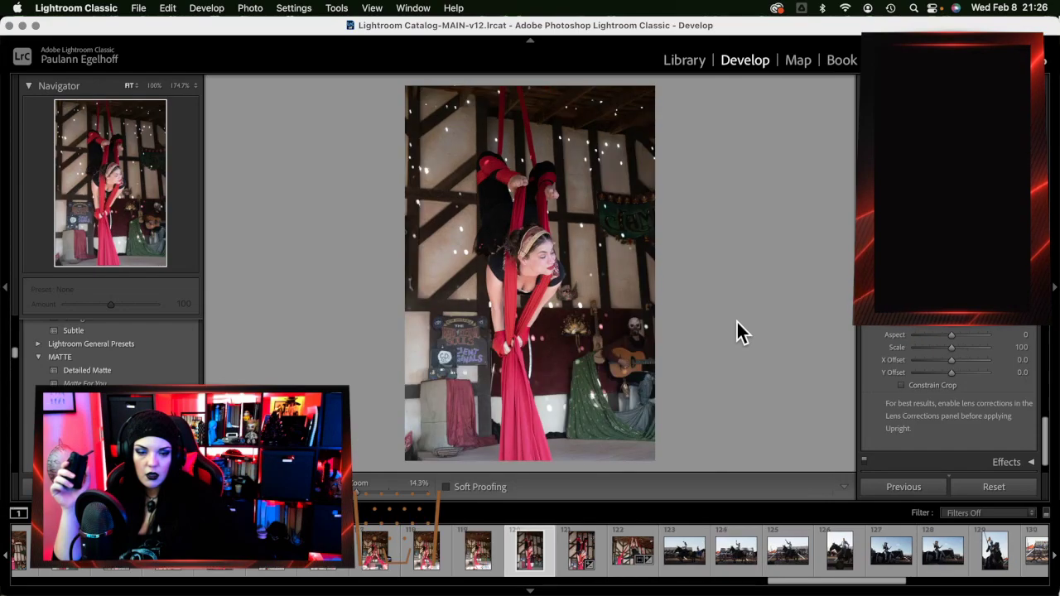
pyautogui.press('Right')
pyautogui.press('Left')
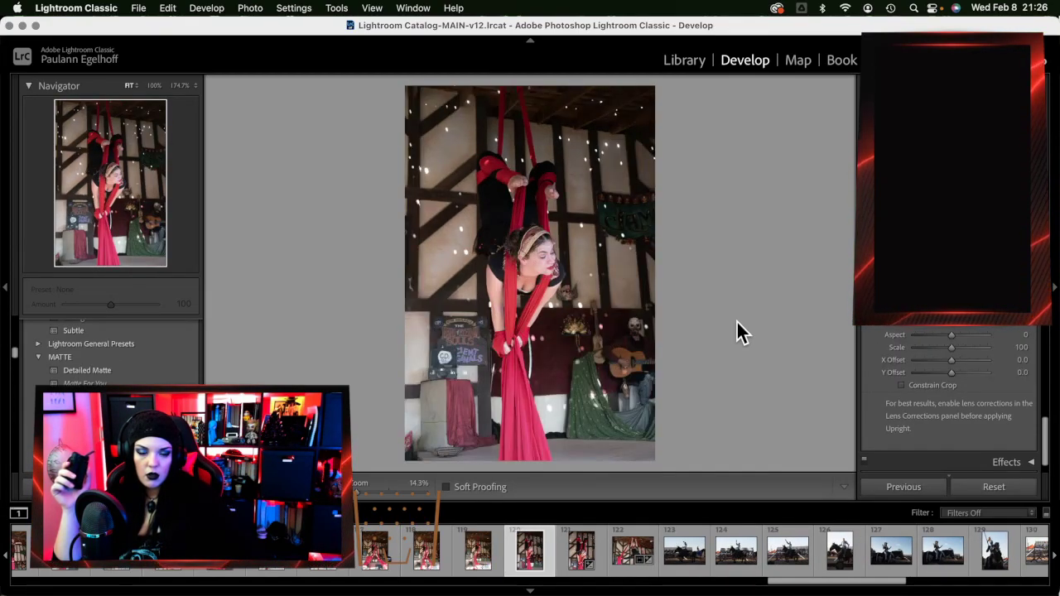
pyautogui.click(547, 262)
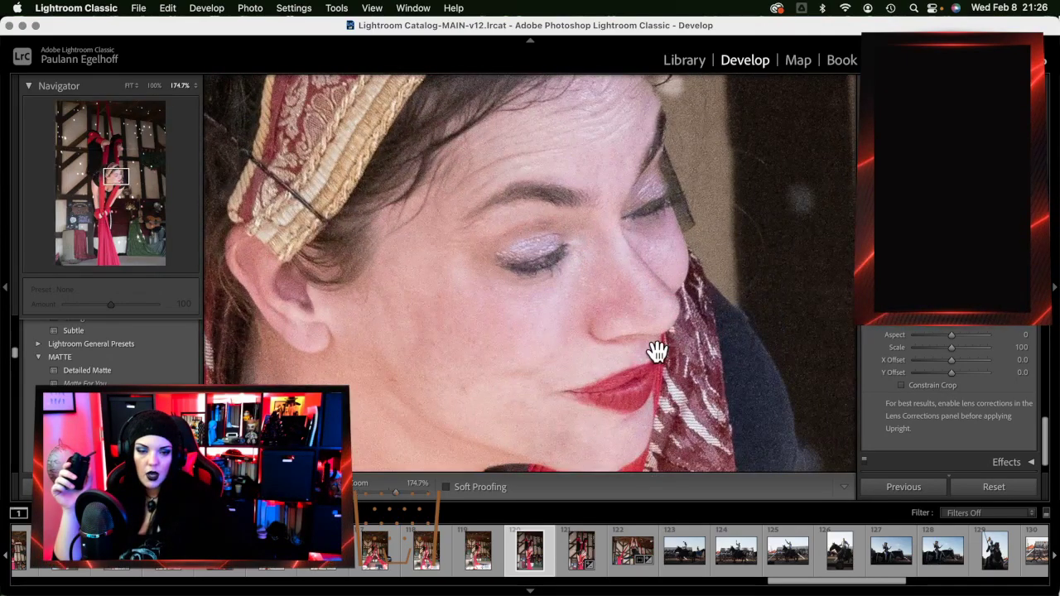
pyautogui.click(554, 250)
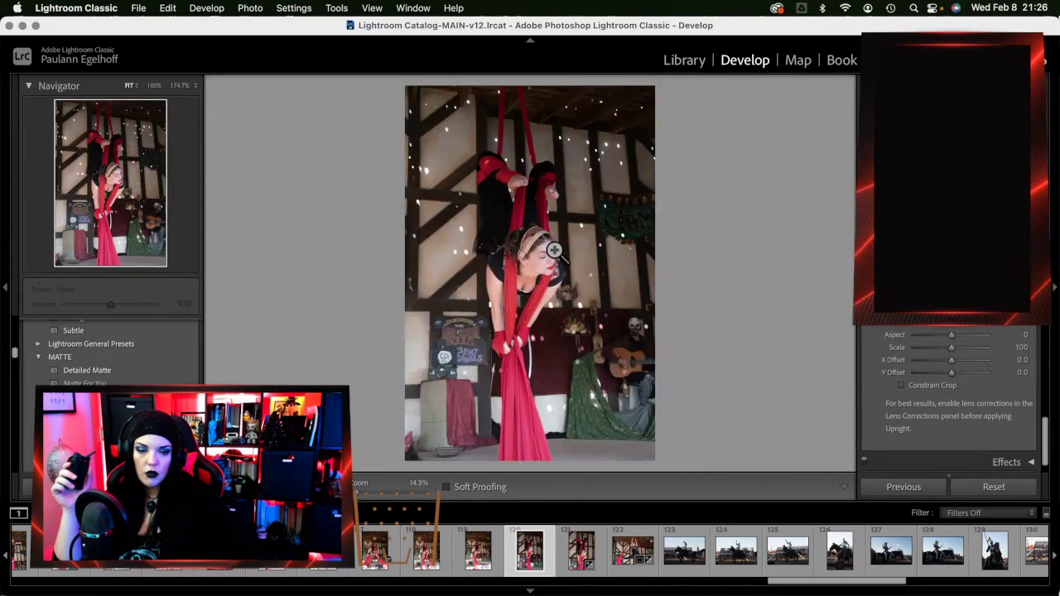
# Check the face in photo 121 close up, then delete photo 120 from disk
pyautogui.press('Right')
pyautogui.click(554, 251)
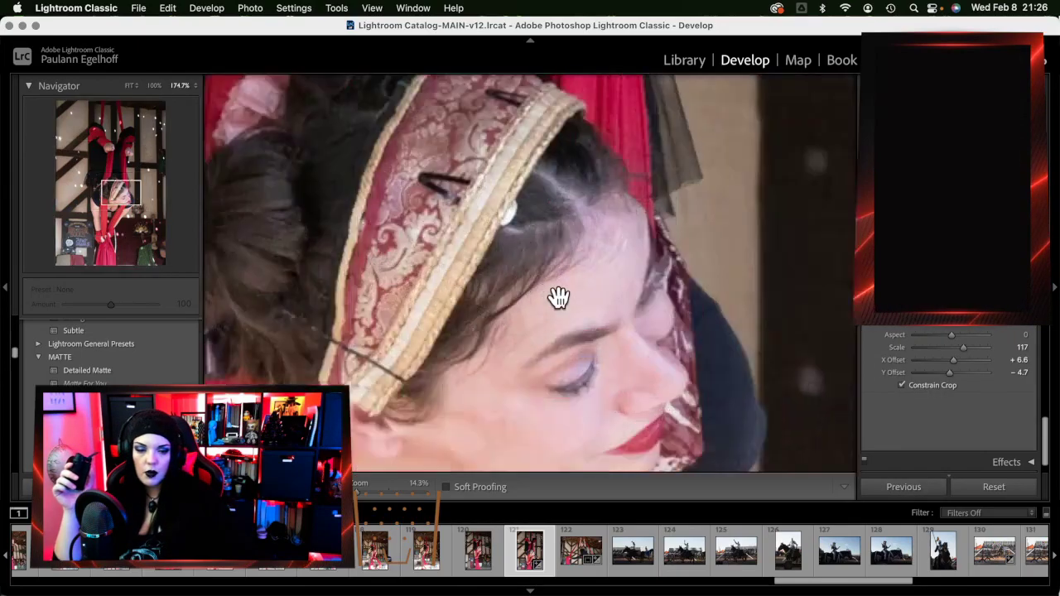
pyautogui.scroll(-5, 627, 355)
pyautogui.click(629, 359)
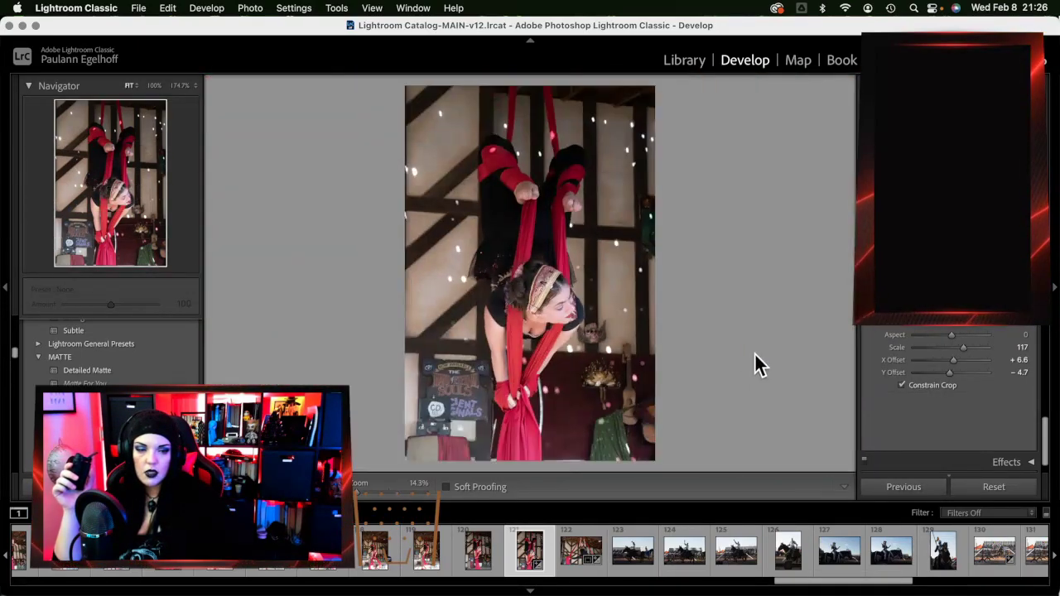
pyautogui.press('Left')
pyautogui.press('BackSpace')
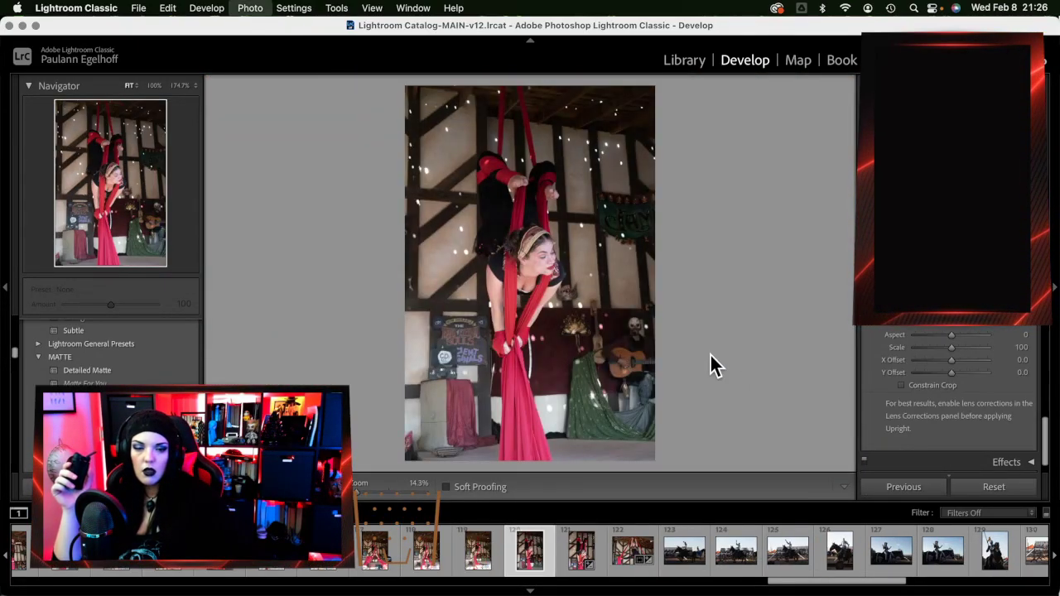
pyautogui.click(525, 291)
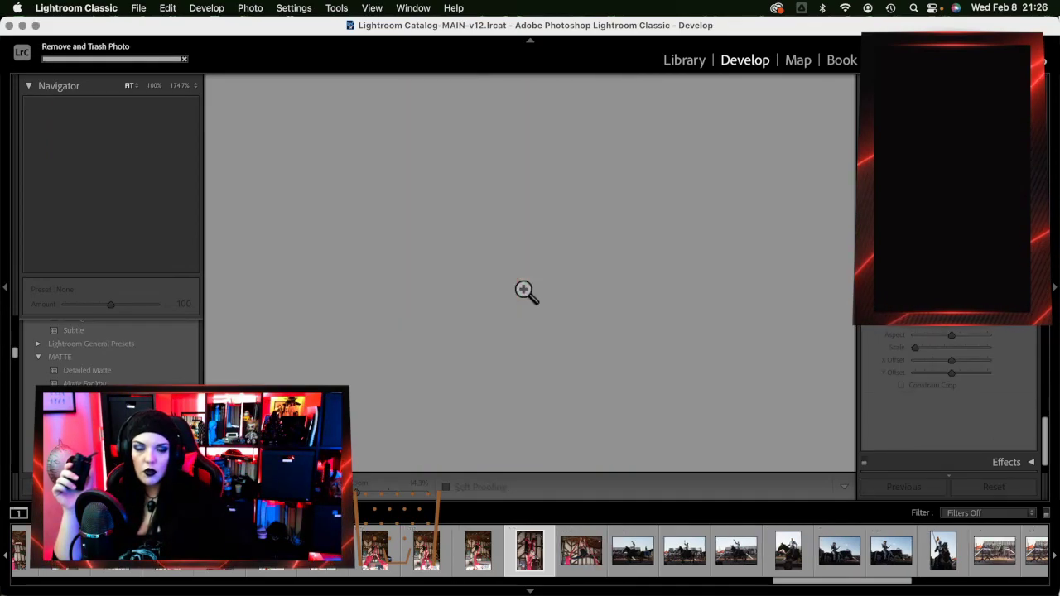
# Compare adjacent aerial shots from photo 119 and turn on Constrain Crop
pyautogui.press('Left')
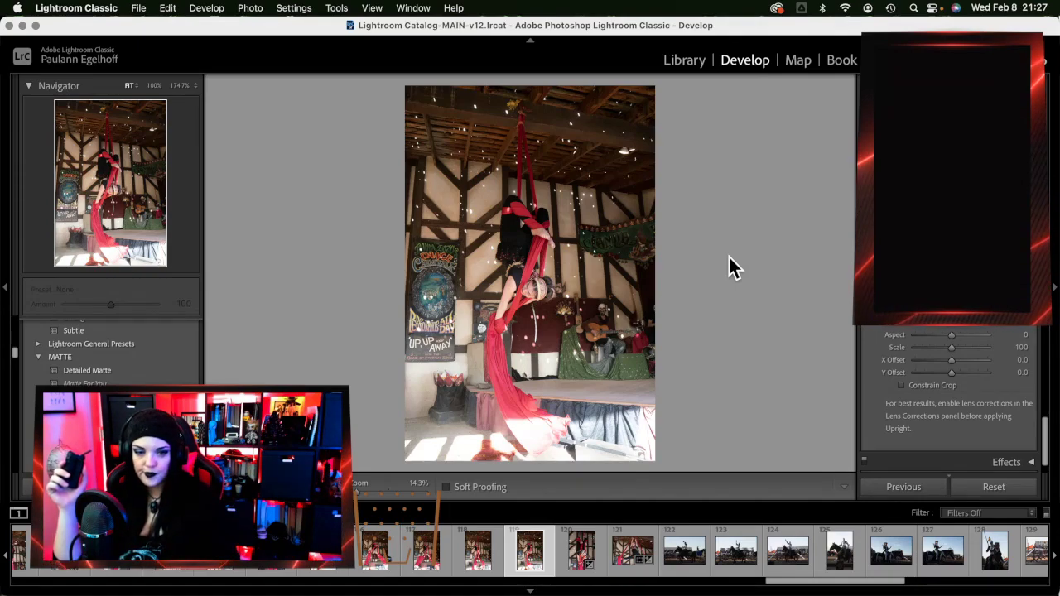
pyautogui.press('Left')
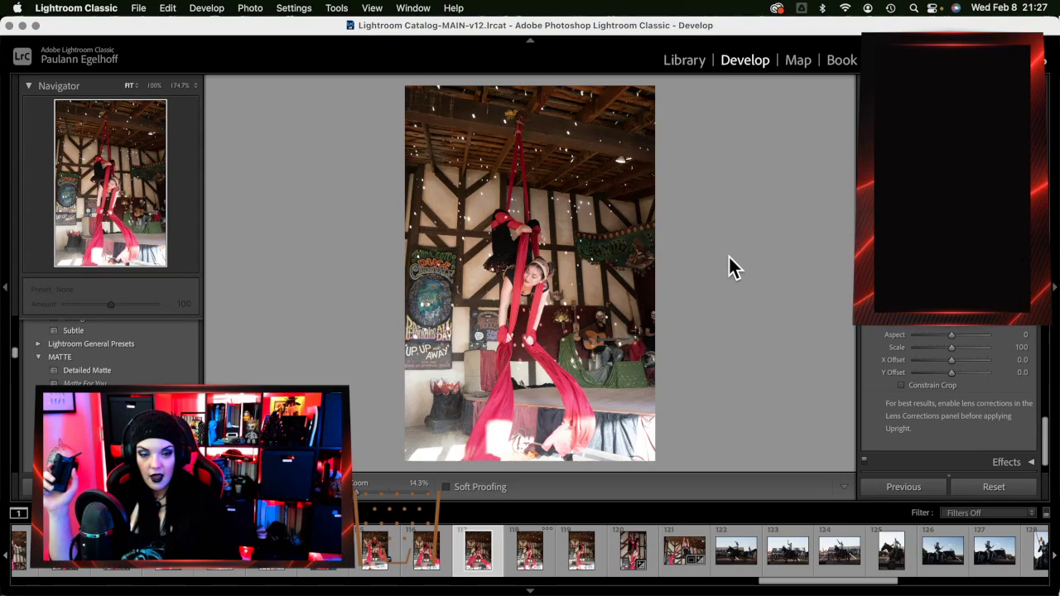
pyautogui.press('Right')
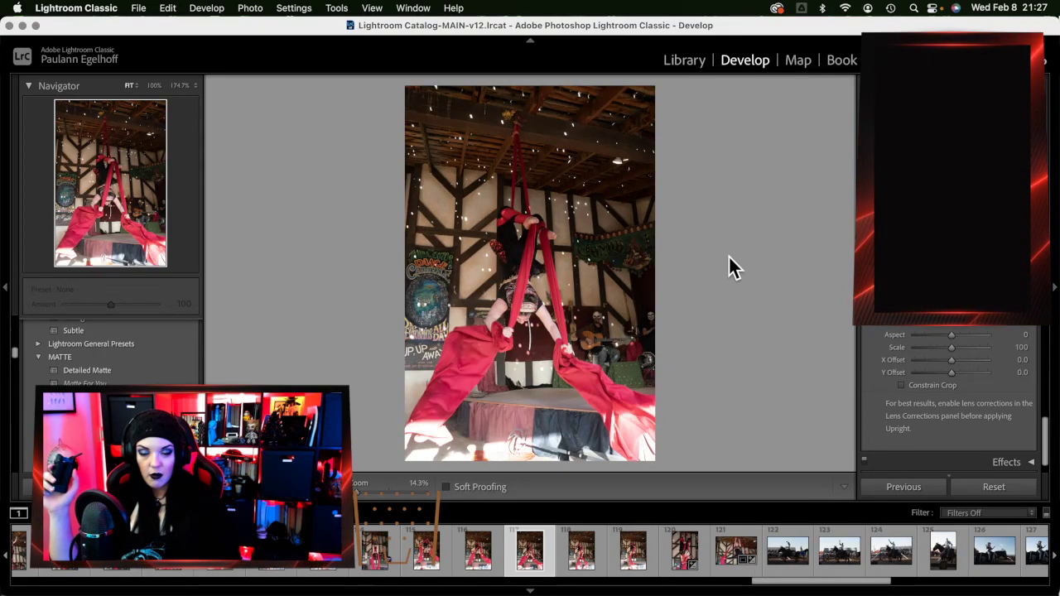
pyautogui.press('Left')
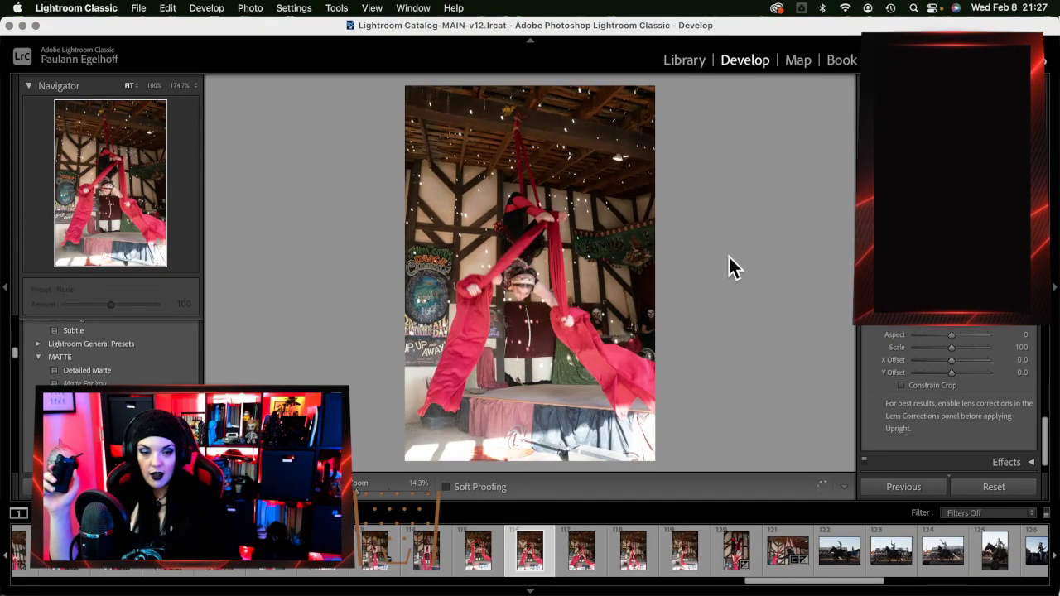
pyautogui.press('Right')
pyautogui.press('Left')
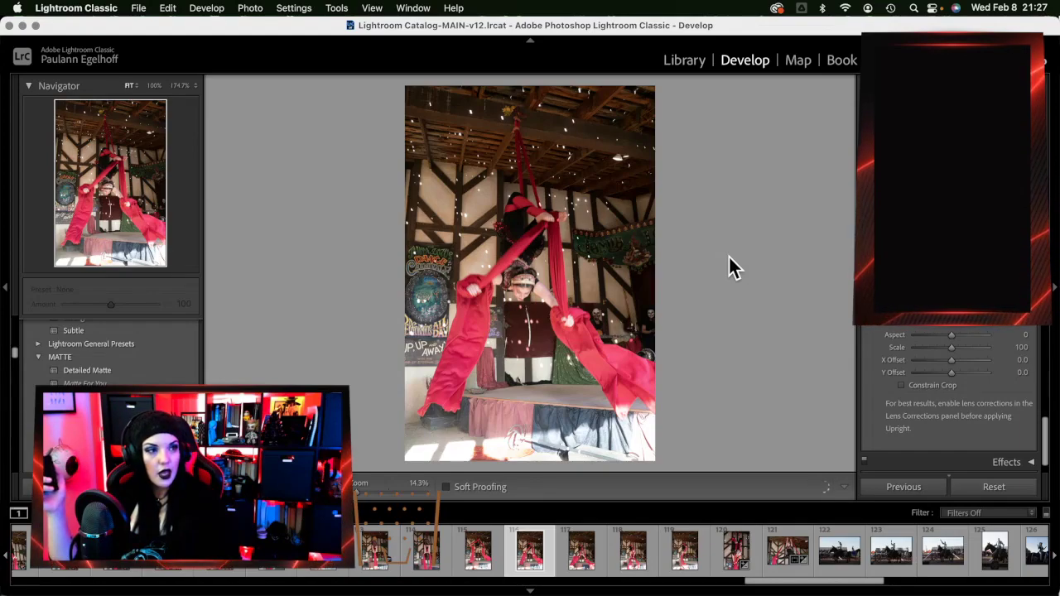
pyautogui.press('Right')
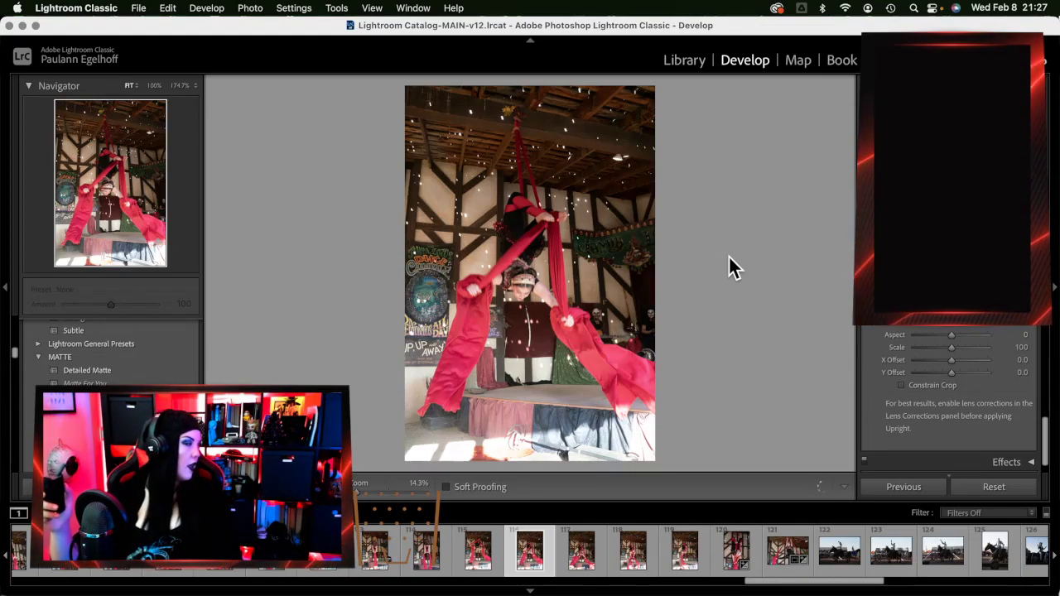
pyautogui.press('Left')
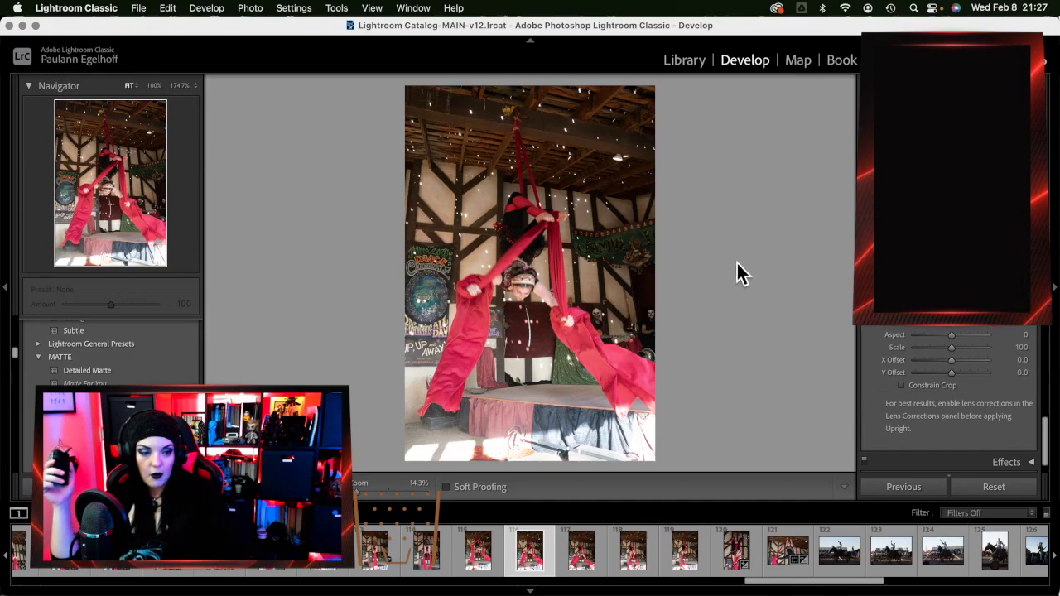
pyautogui.click(940, 387)
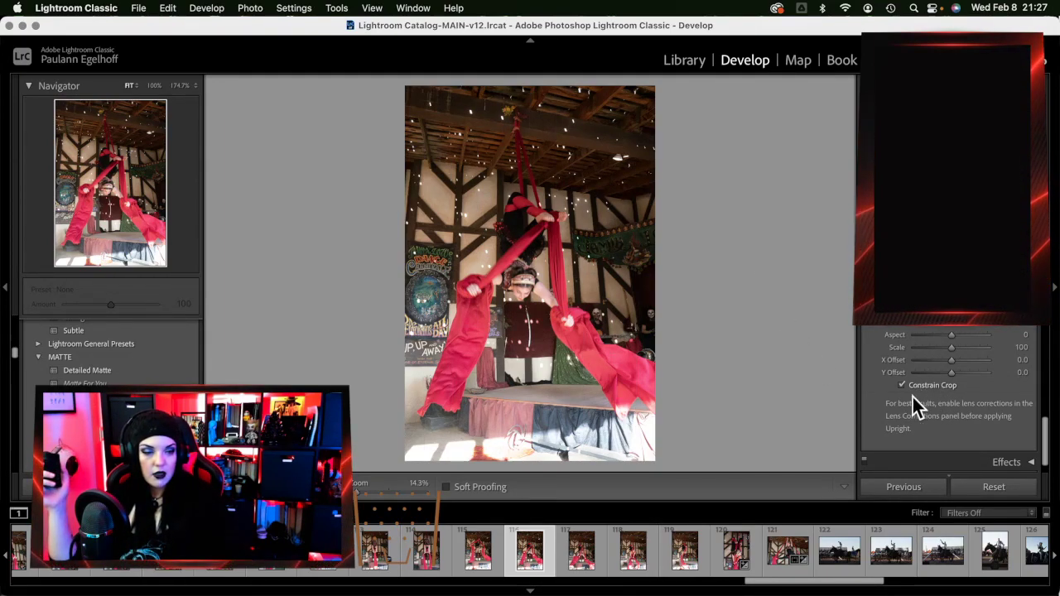
# Step back through the aerial shots and delete the arms-spread one from disk
pyautogui.press('Left')
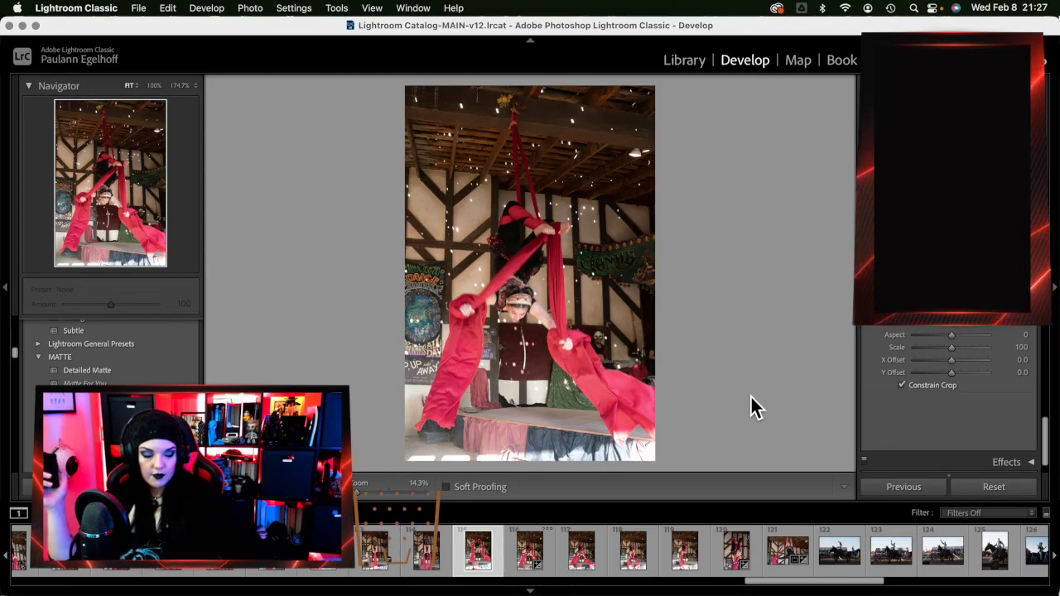
pyautogui.press('Left')
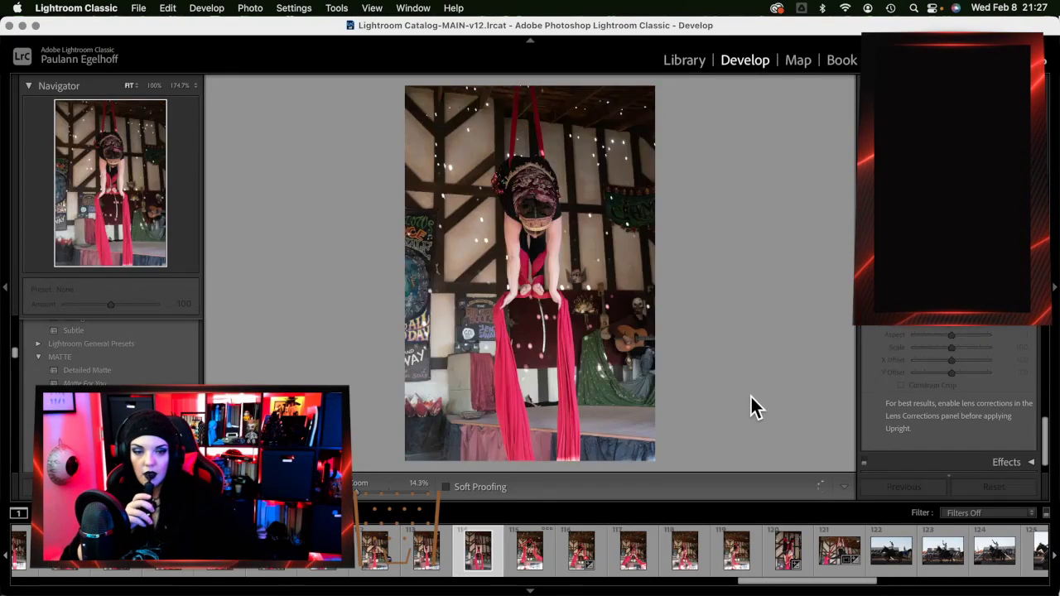
pyautogui.press('Left')
pyautogui.press('Left')
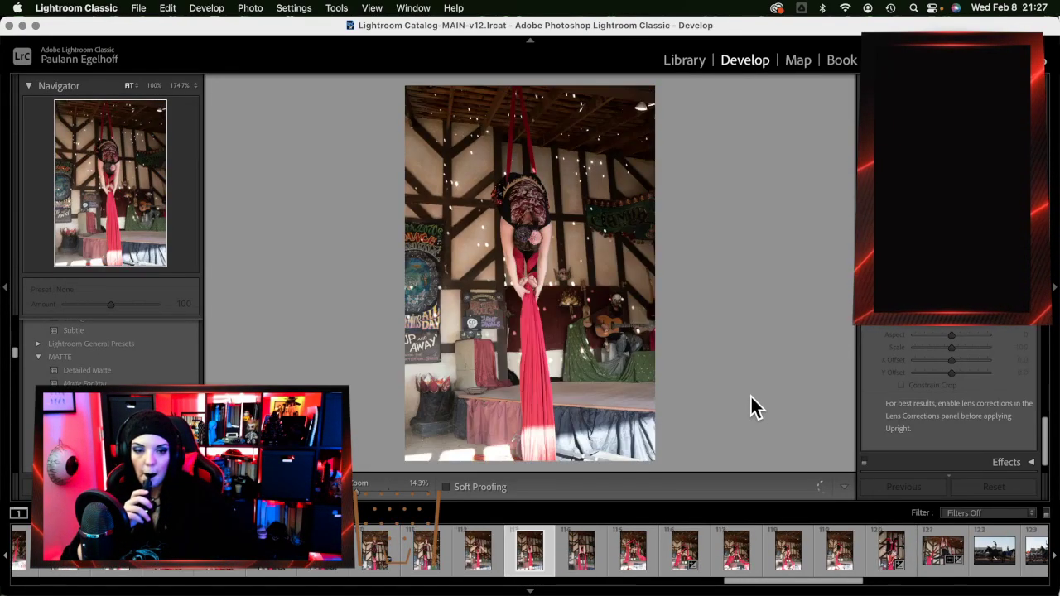
pyautogui.press('Left')
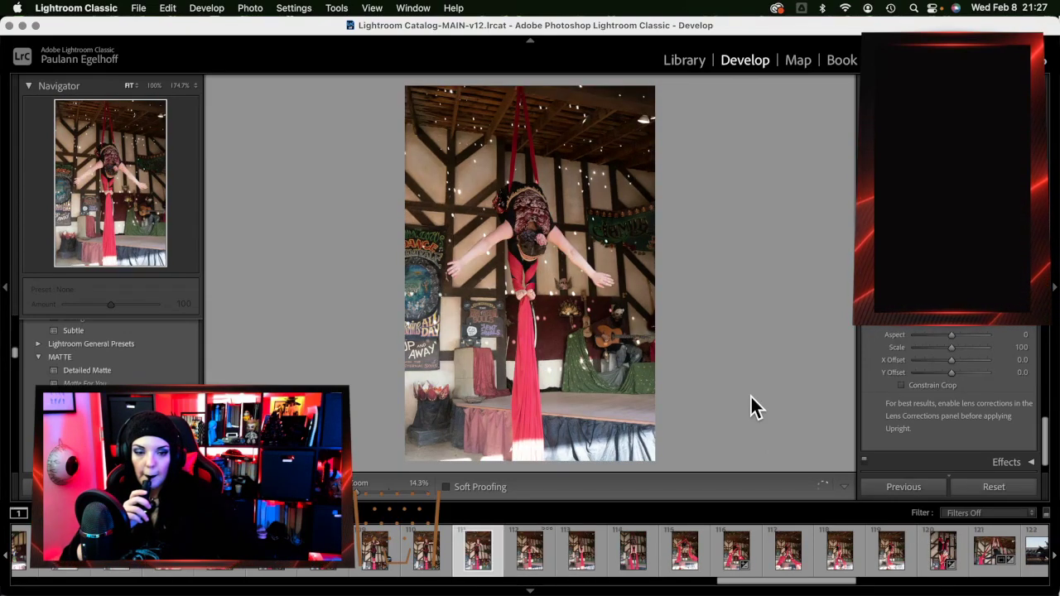
pyautogui.press('Left')
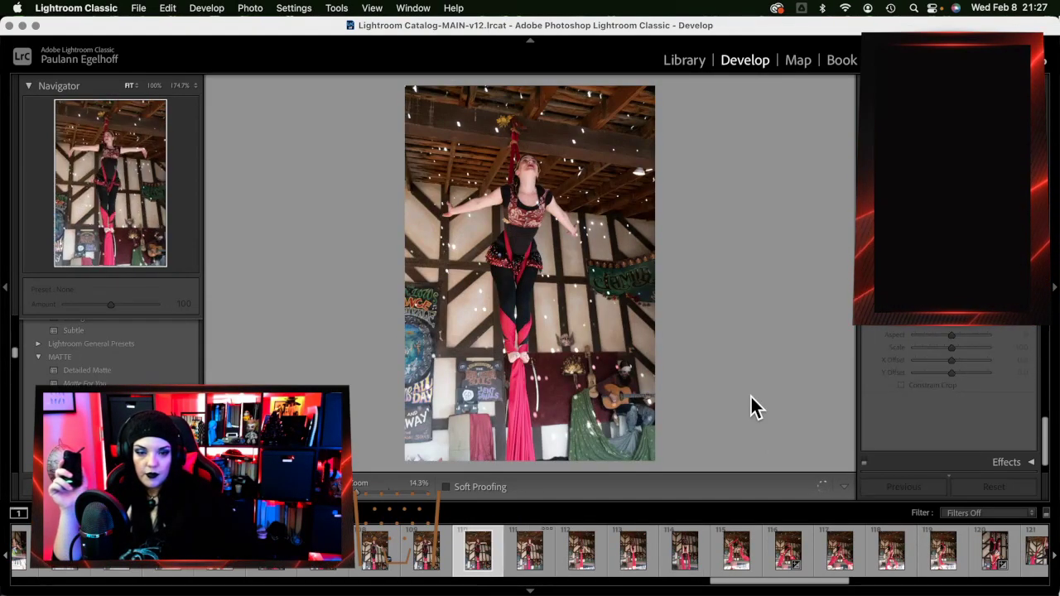
pyautogui.press('Right')
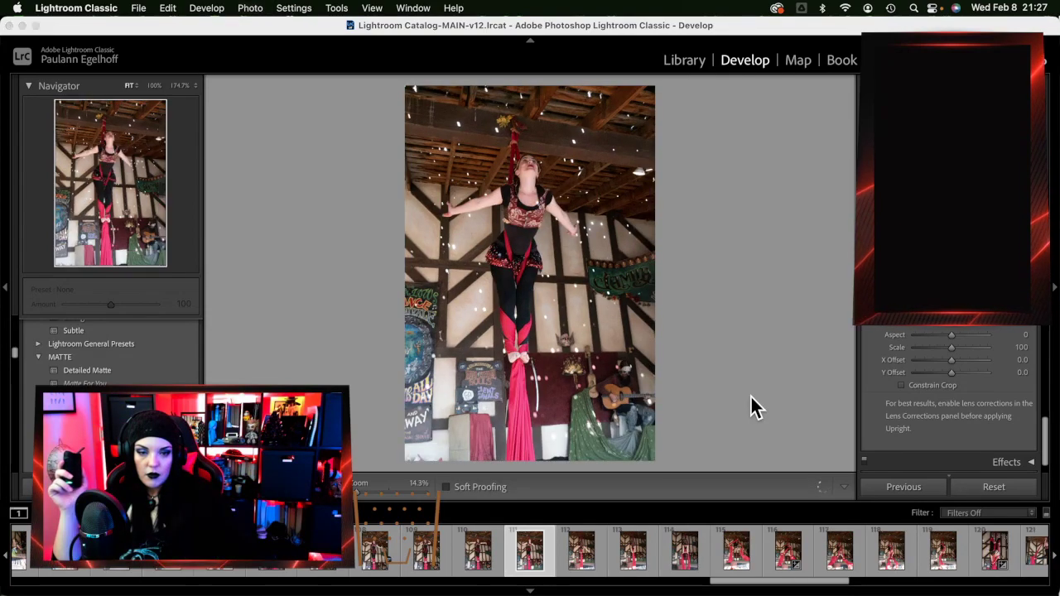
pyautogui.press('Delete')
pyautogui.click(539, 290)
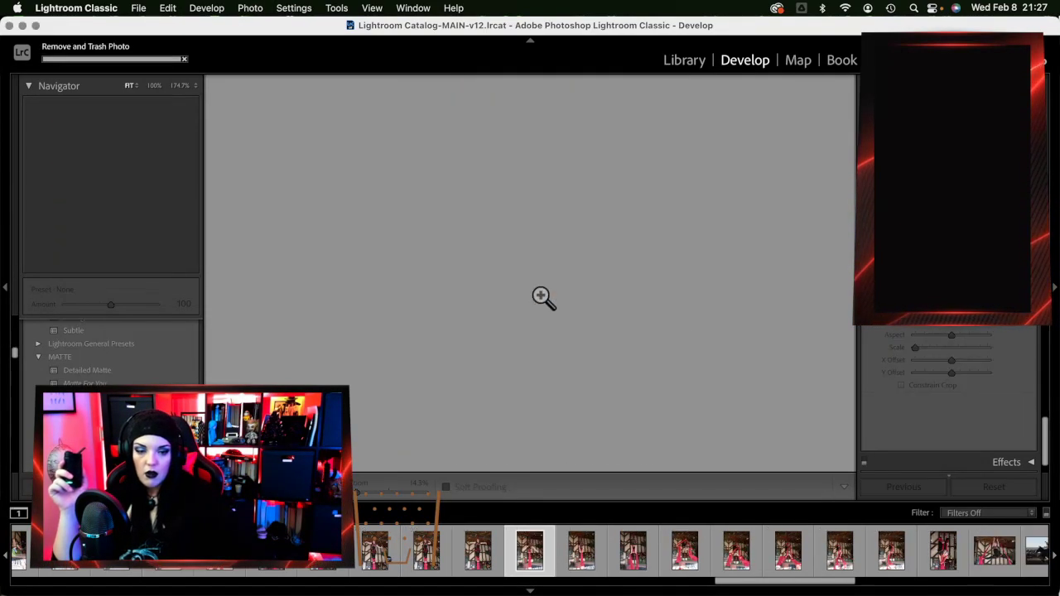
# Delete the first rejected aerialist photo from disk
pyautogui.press('Left')
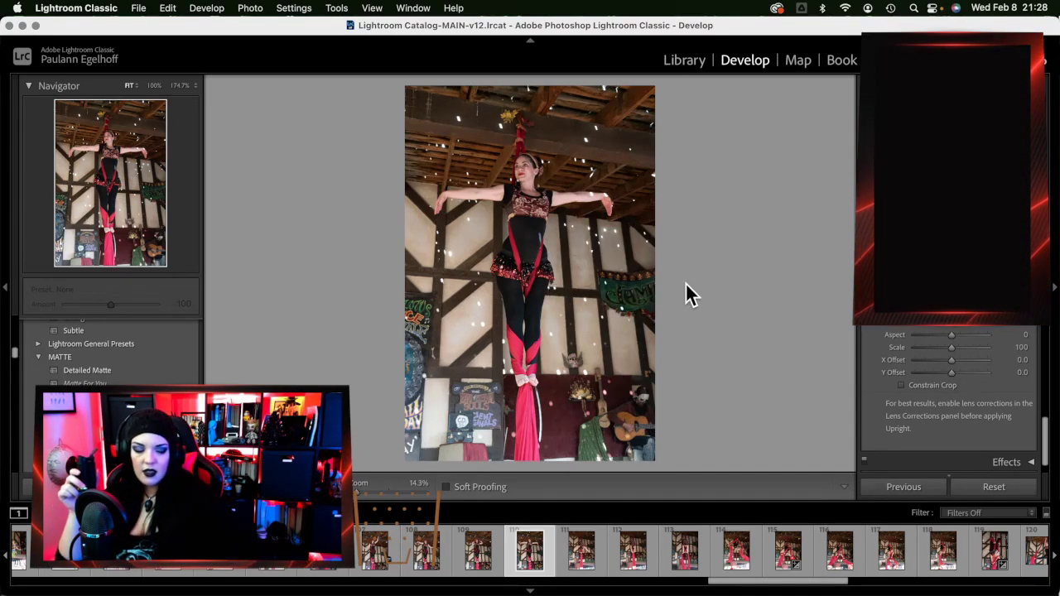
pyautogui.press('Left')
pyautogui.press('Right')
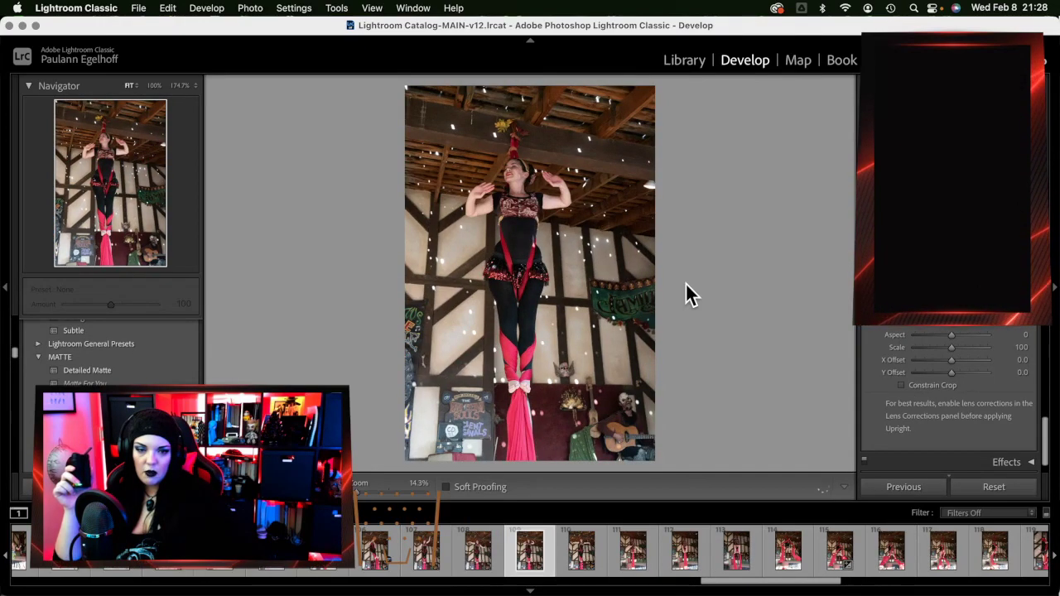
pyautogui.press('Delete')
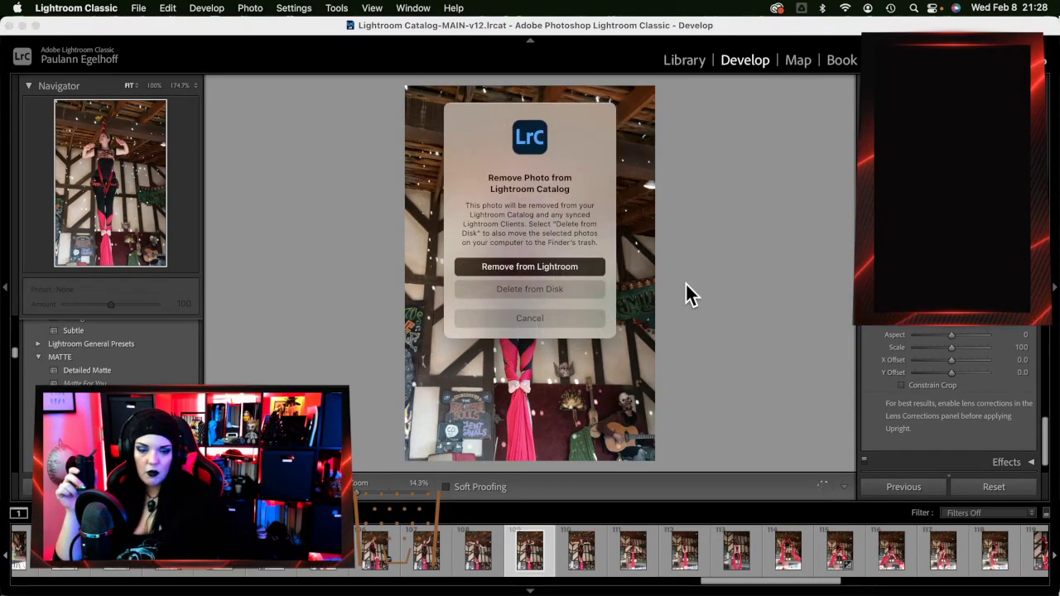
pyautogui.click(601, 289)
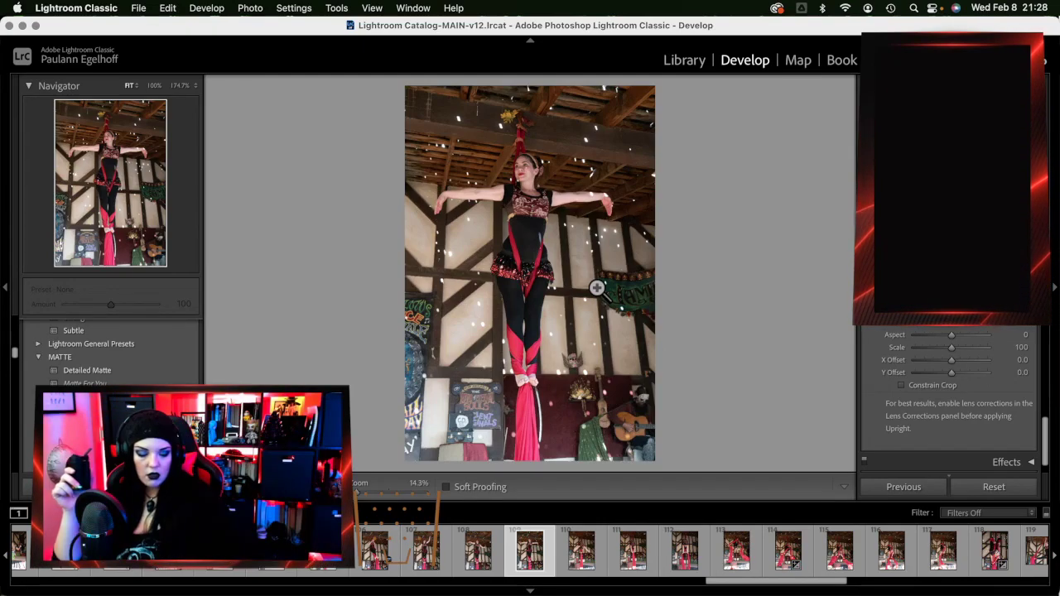
# Step back to another rejected aerialist photo and delete it from disk
pyautogui.press('Left')
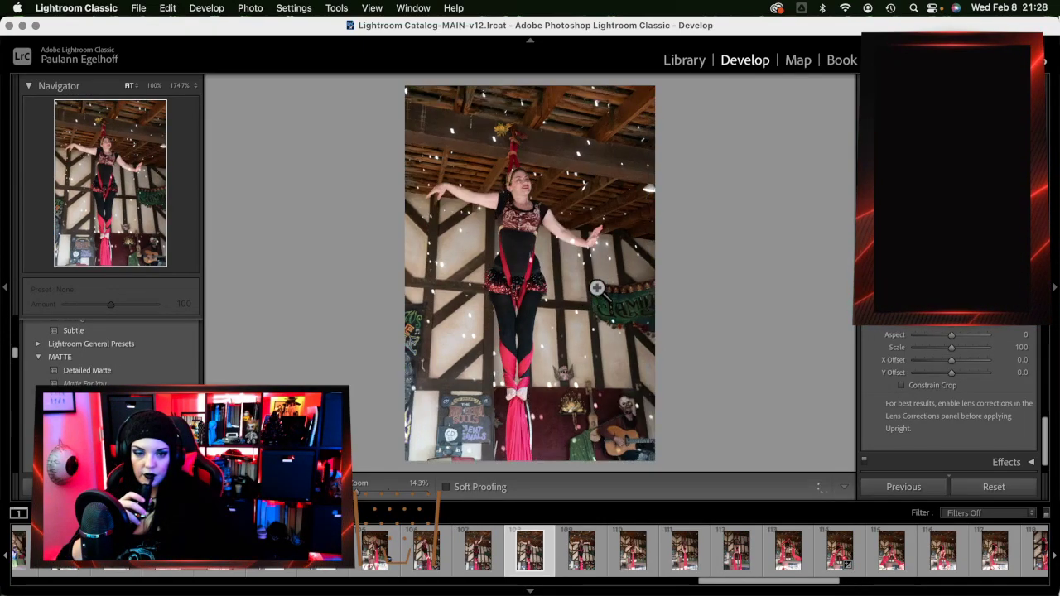
pyautogui.press('Left')
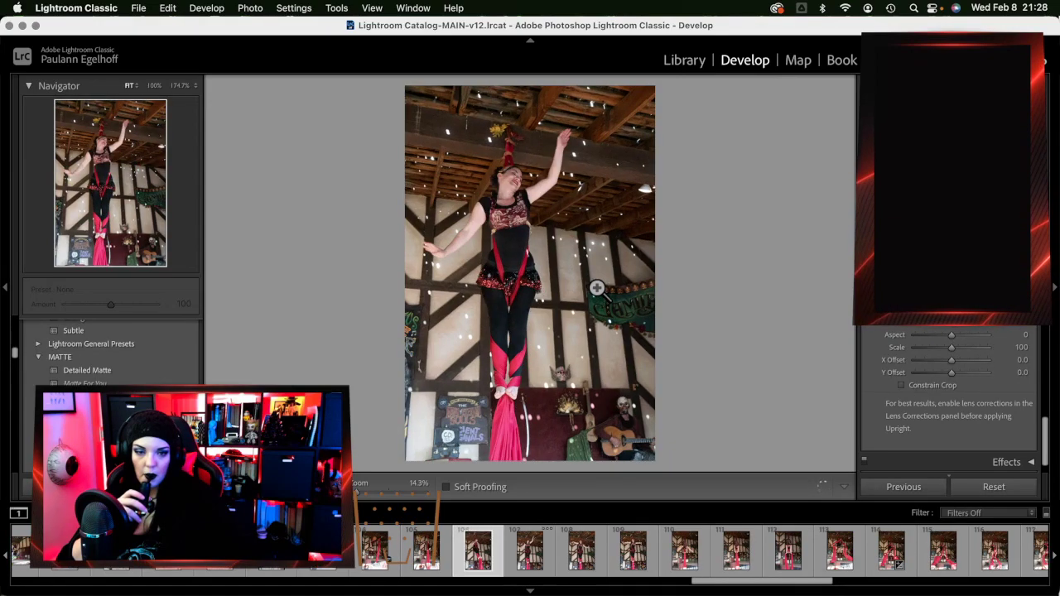
pyautogui.press('Left')
pyautogui.press('Left')
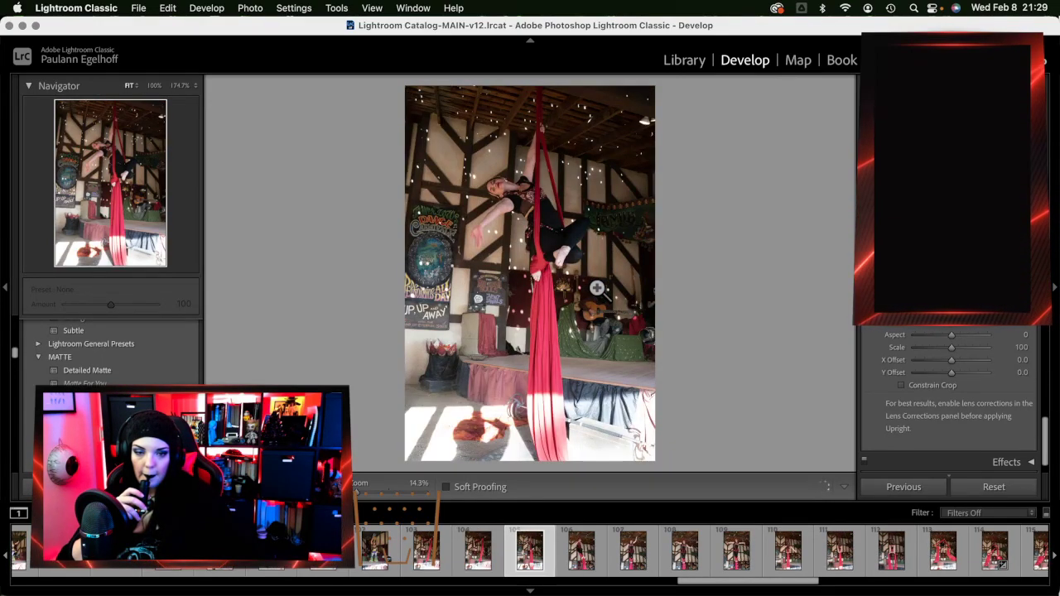
pyautogui.press('Delete')
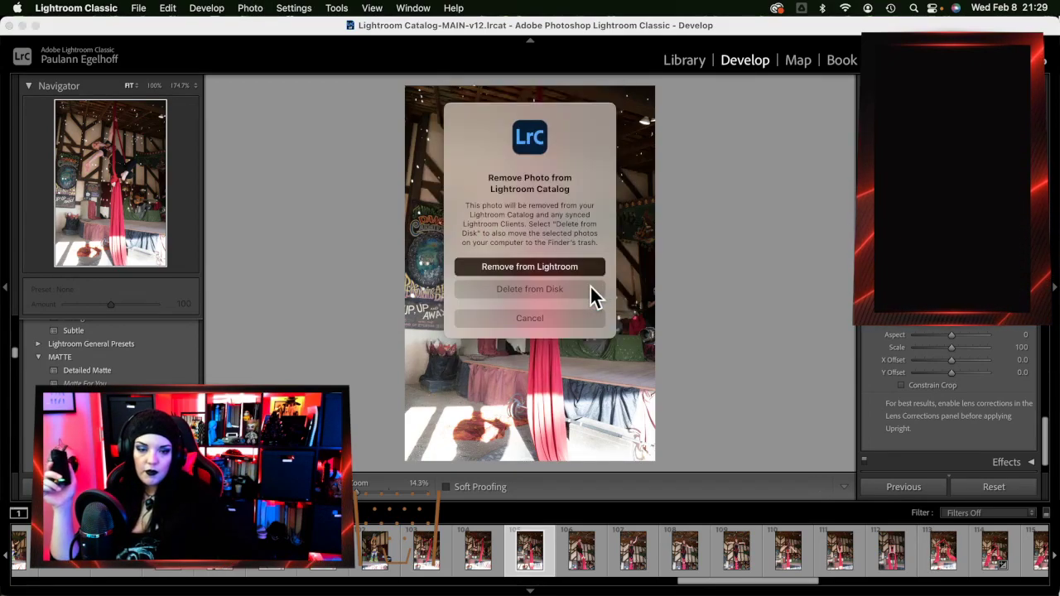
pyautogui.click(591, 289)
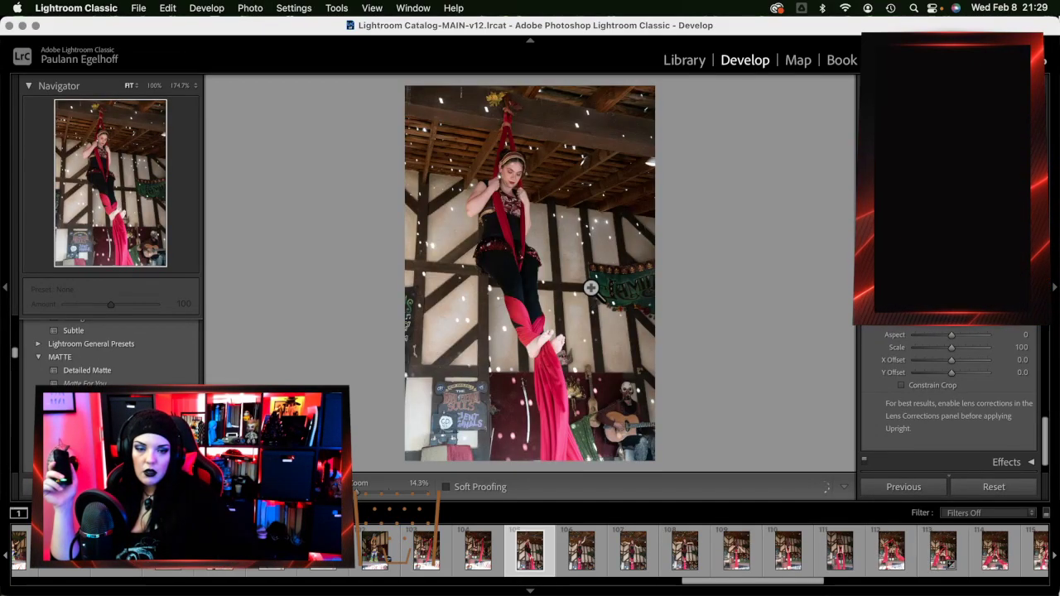
# Delete the rejected upside-down aerialist photo from disk
pyautogui.press('Right')
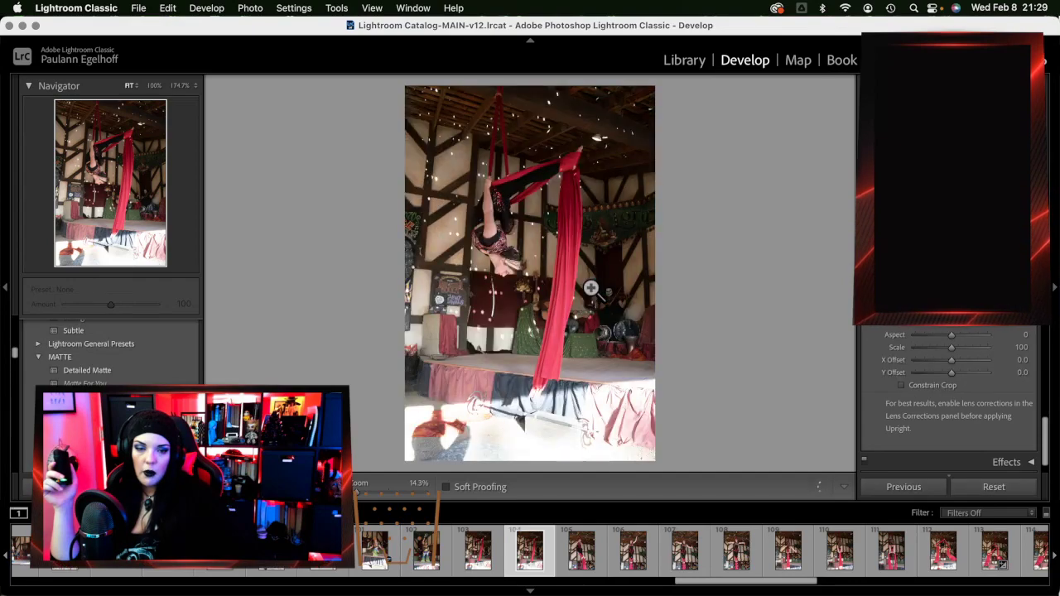
pyautogui.press('Left')
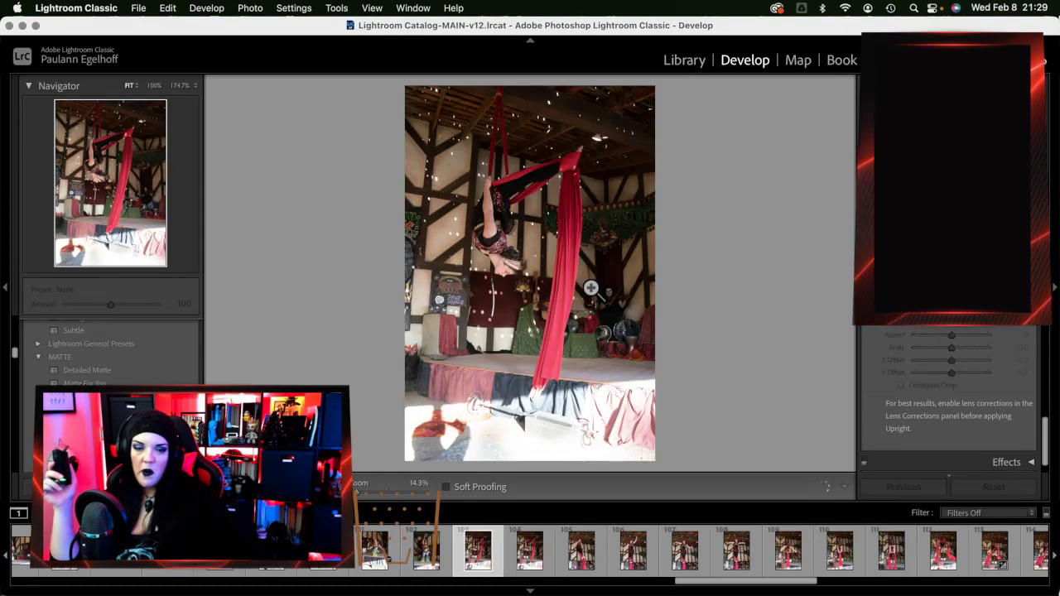
pyautogui.press('Right')
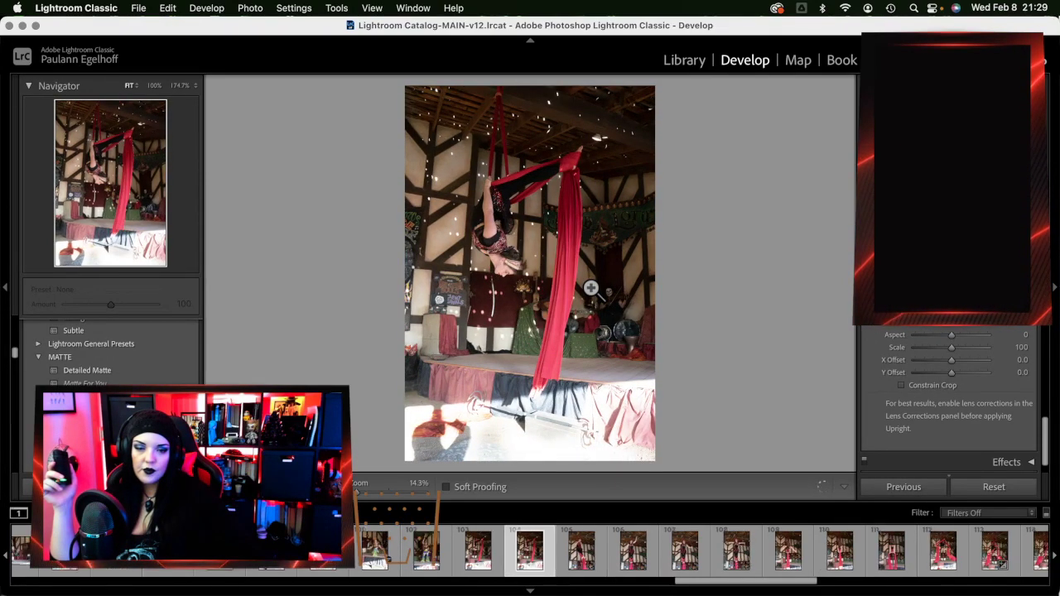
pyautogui.press('Delete')
pyautogui.click(590, 290)
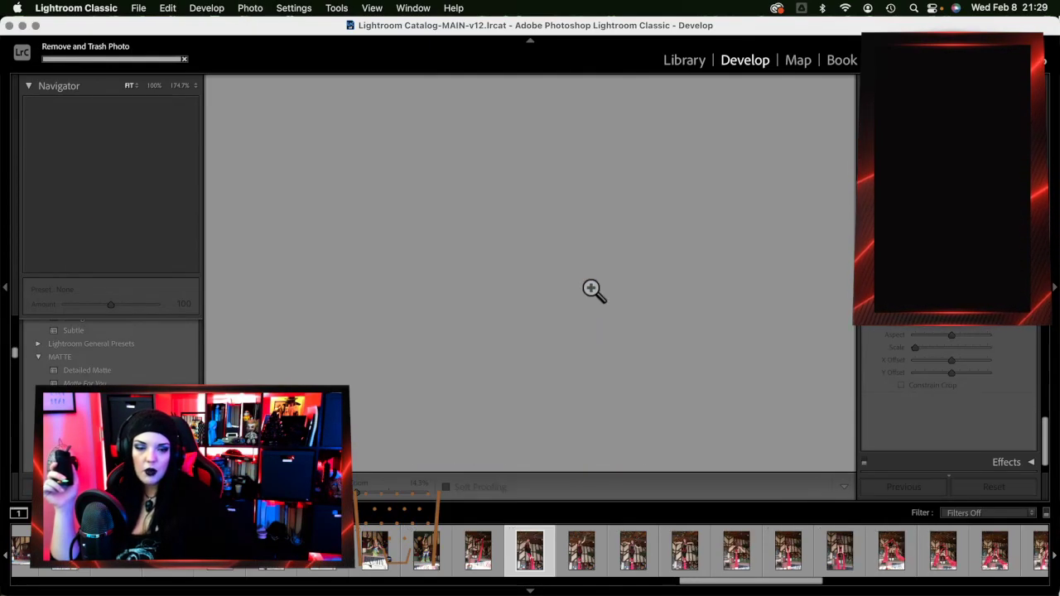
pyautogui.press('Left')
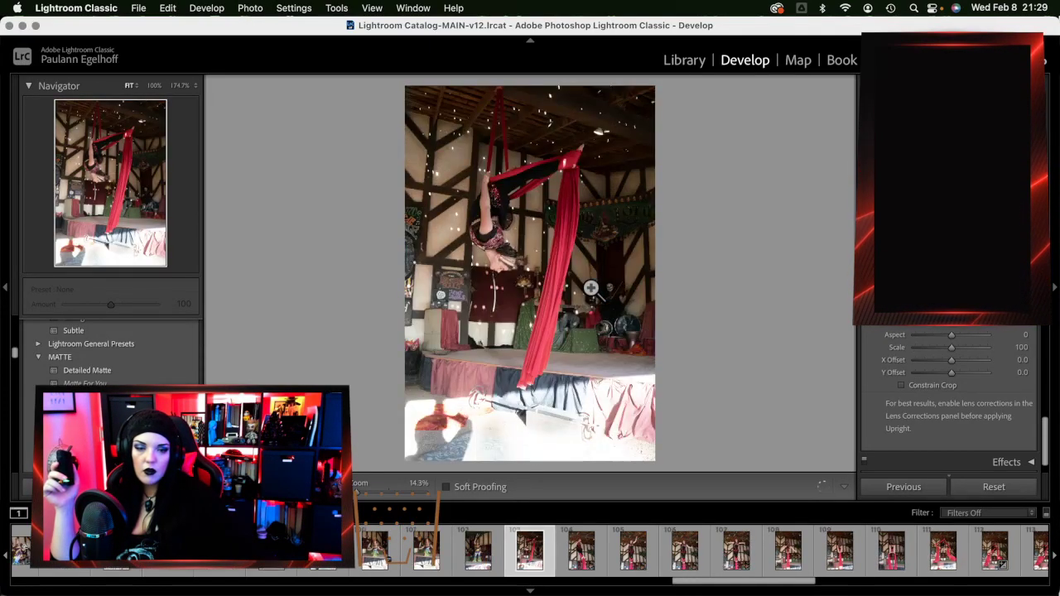
# Browse the seated-dancer photos and compare the dancer's face at 174.7% zoom
pyautogui.press('Right')
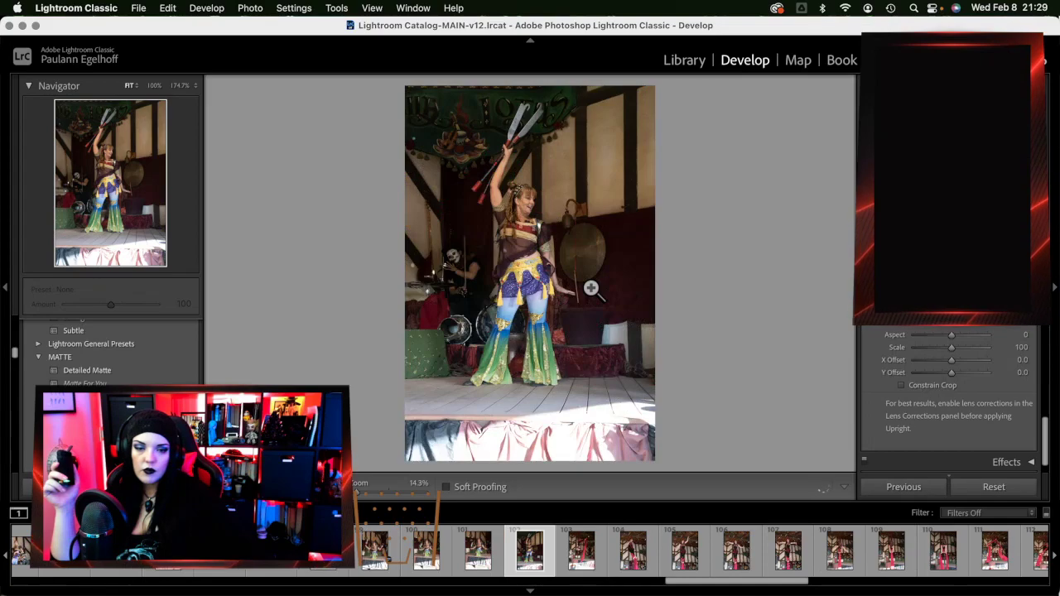
pyautogui.press('Left')
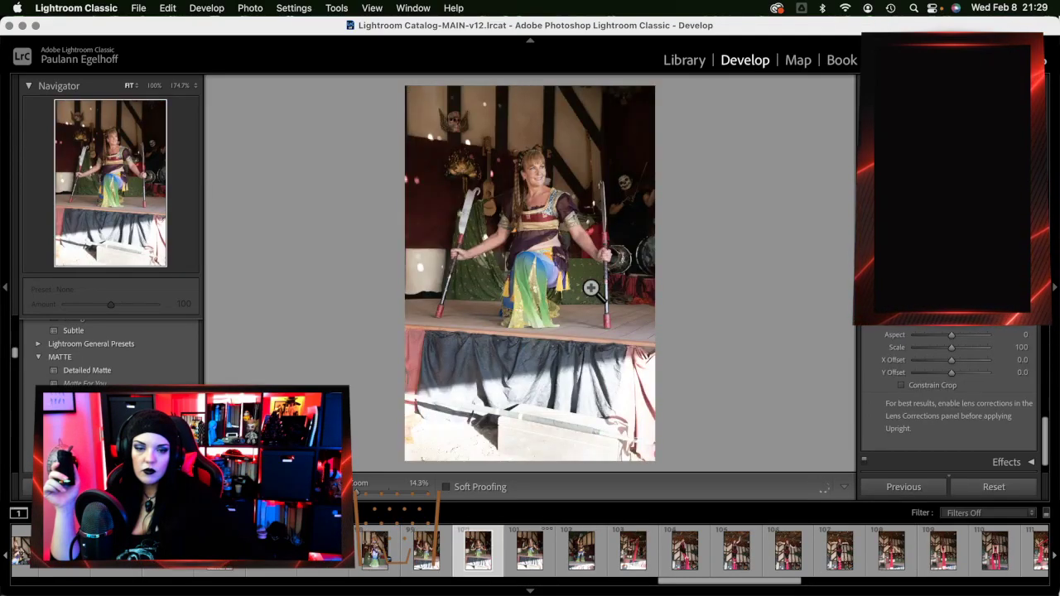
pyautogui.press('Left')
pyautogui.press('Right')
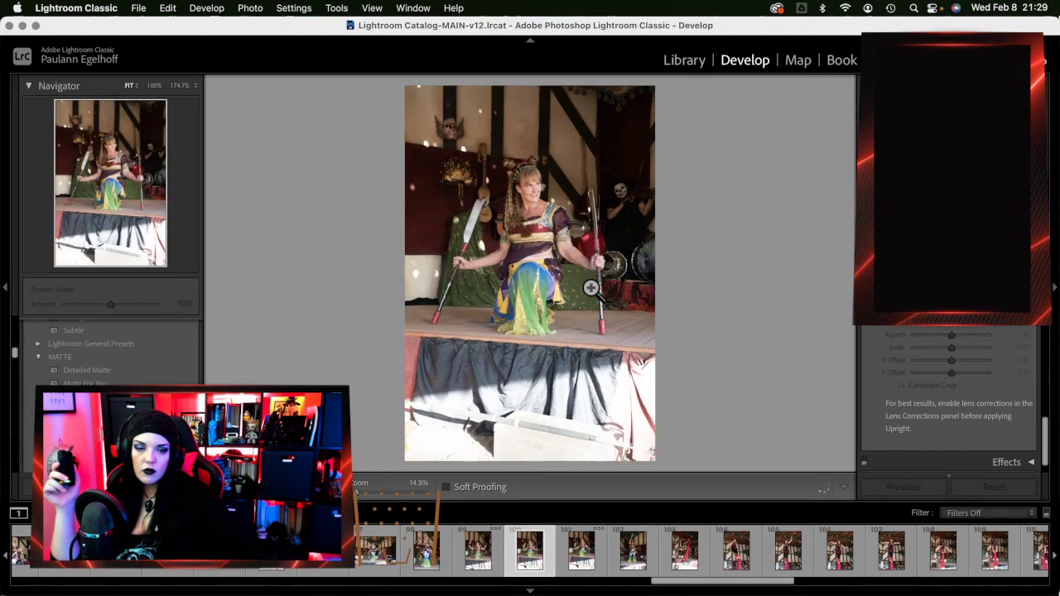
pyautogui.press('Right')
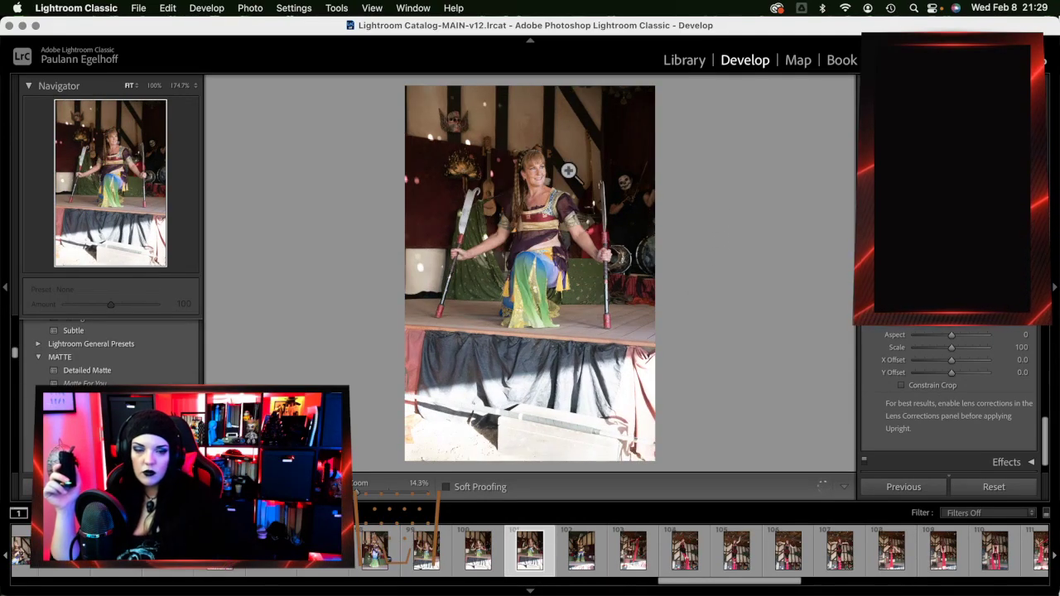
pyautogui.click(544, 166)
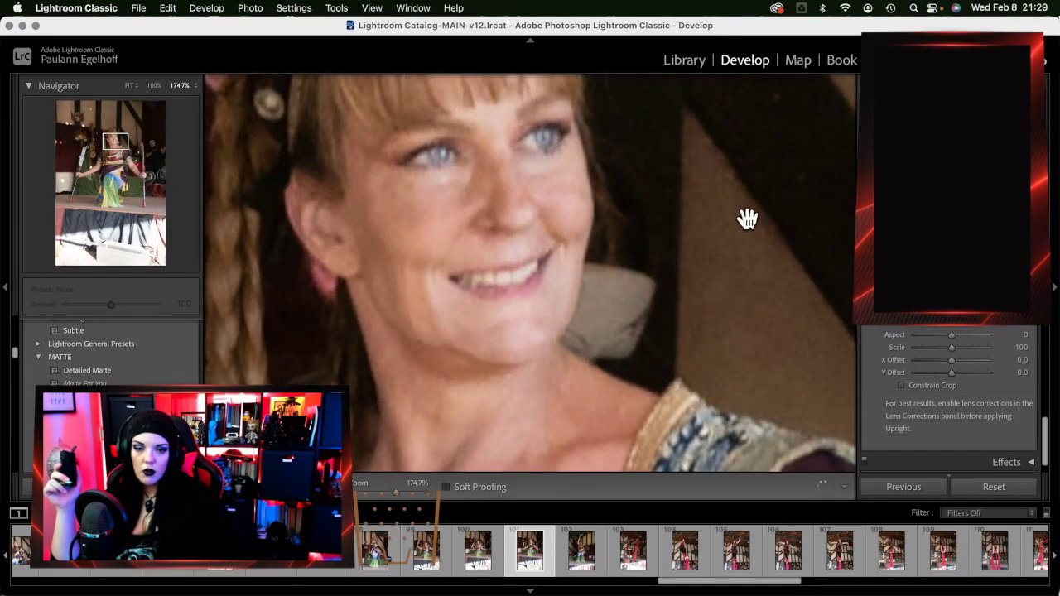
pyautogui.press('Left')
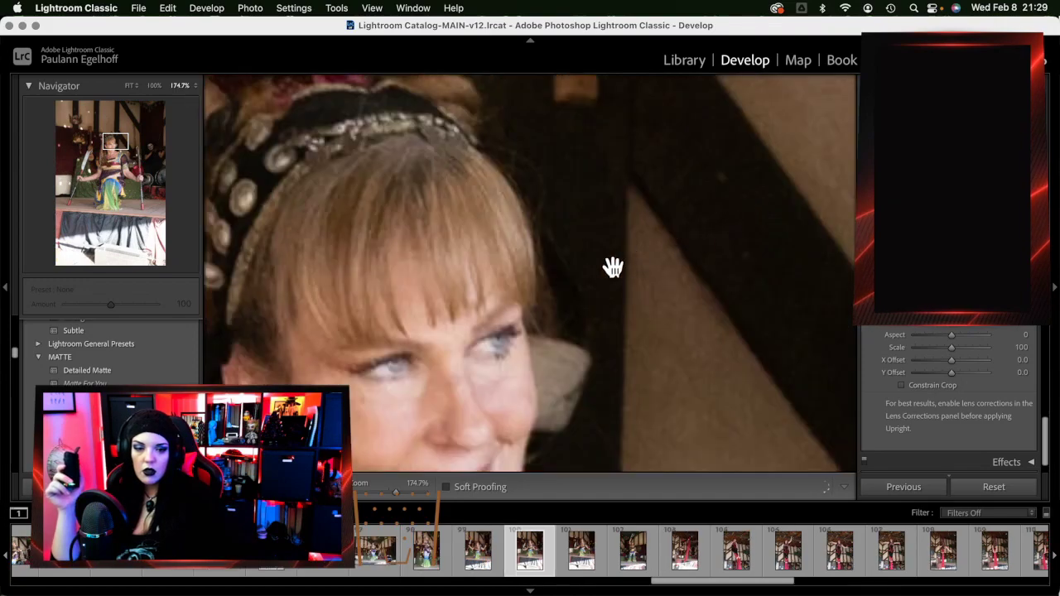
pyautogui.moveTo(577, 326); pyautogui.dragTo(671, 169)
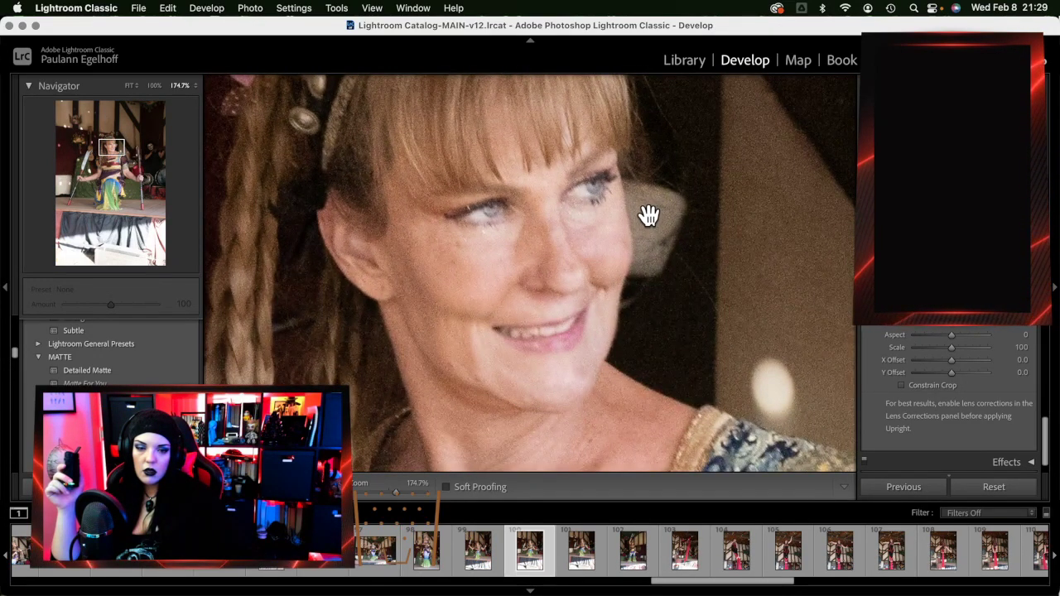
pyautogui.press('Right')
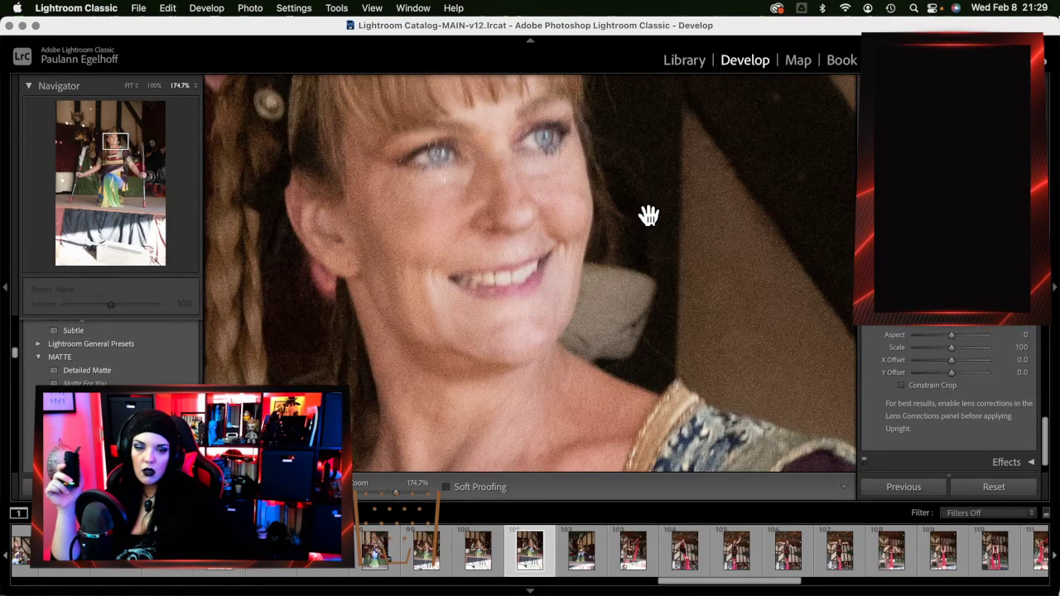
pyautogui.press('Left')
pyautogui.press('z')
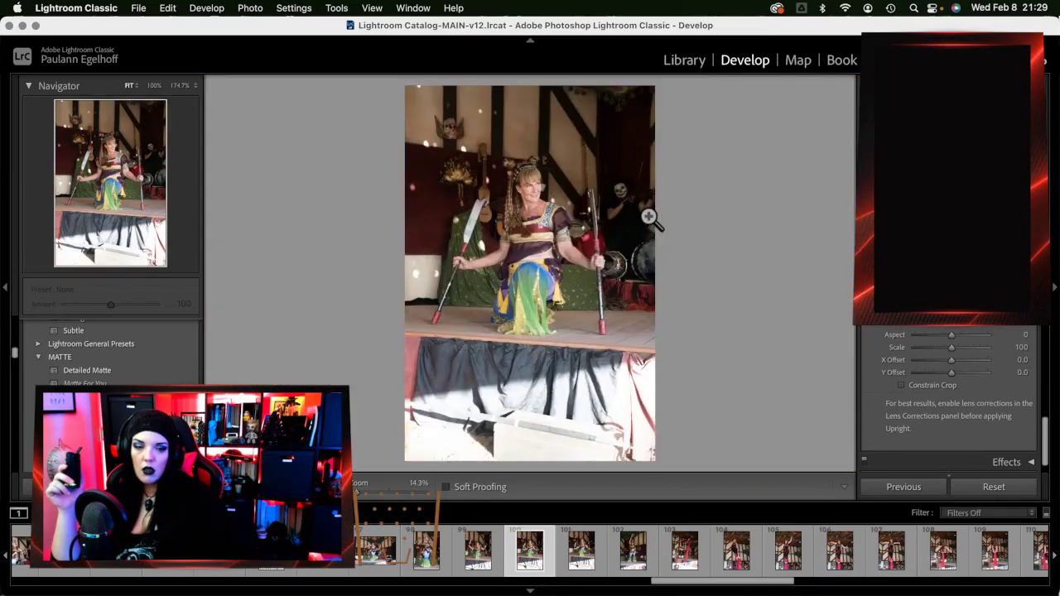
# Delete the two rejected seated-dancer photos from disk
pyautogui.press('Right')
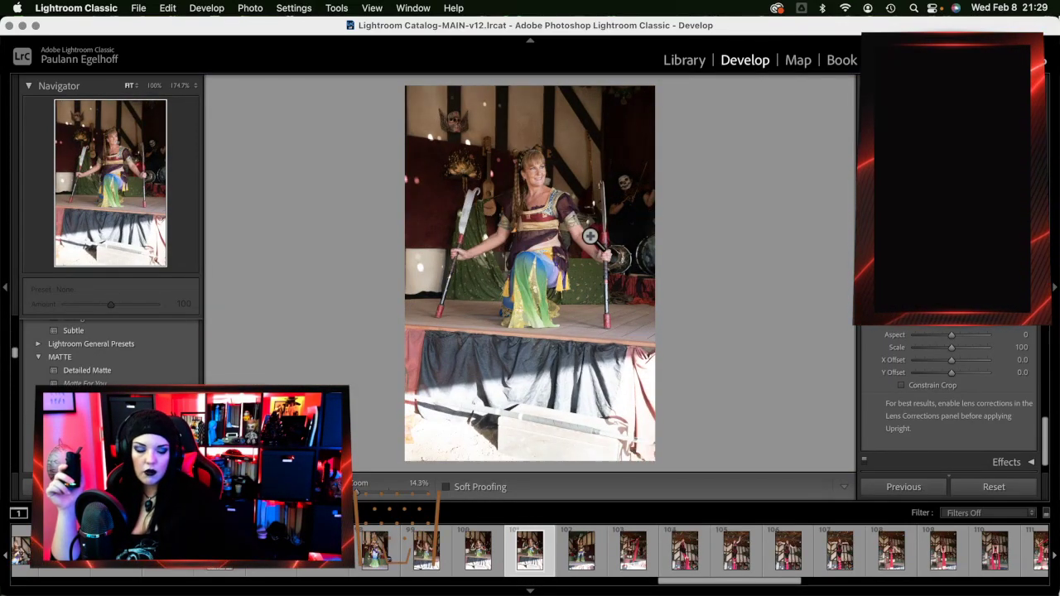
pyautogui.press('Delete')
pyautogui.click(582, 291)
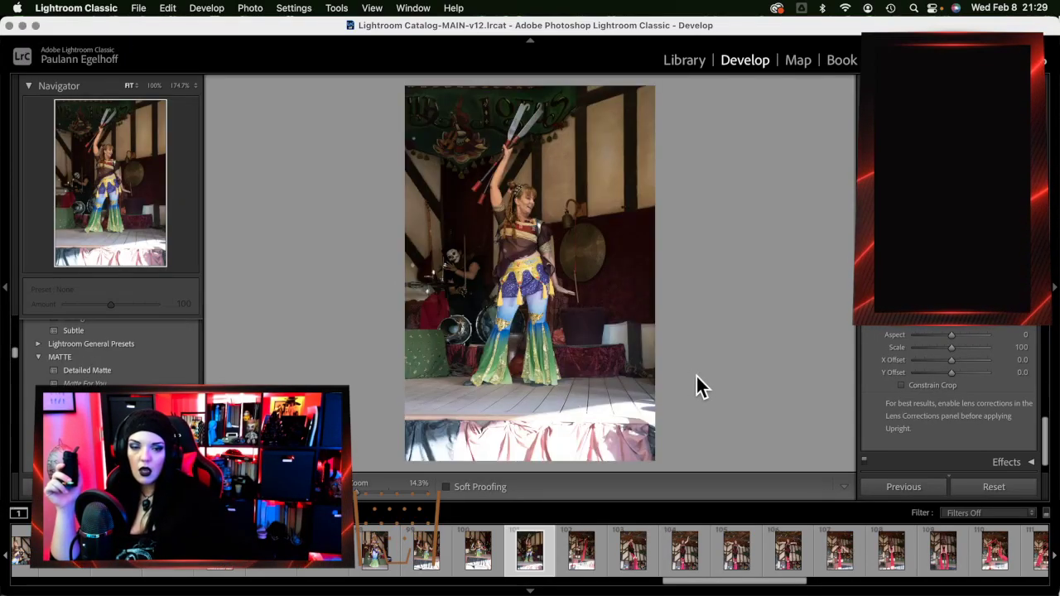
pyautogui.press('Left')
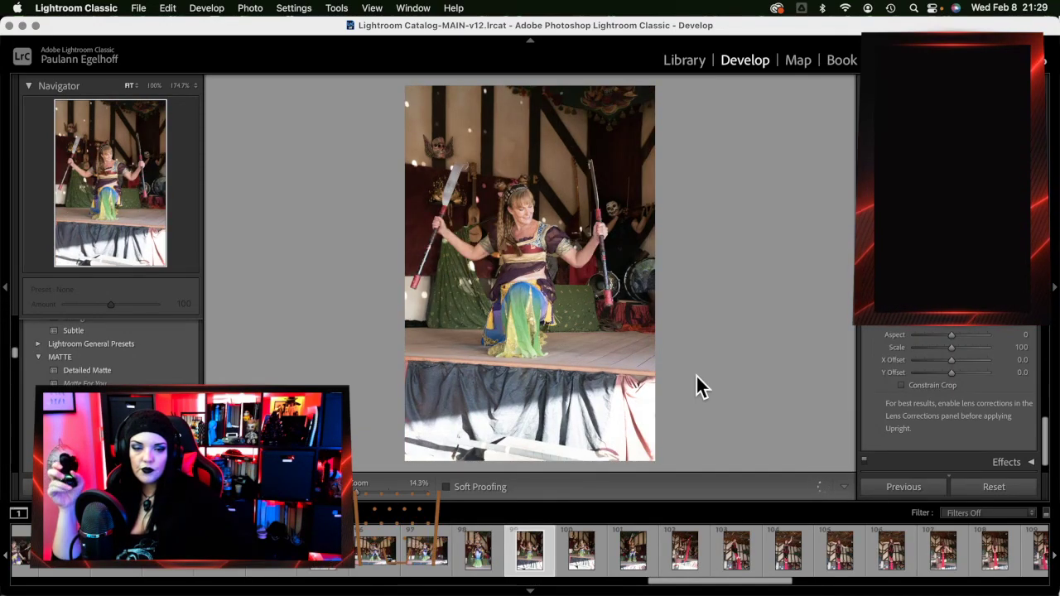
pyautogui.press('Delete')
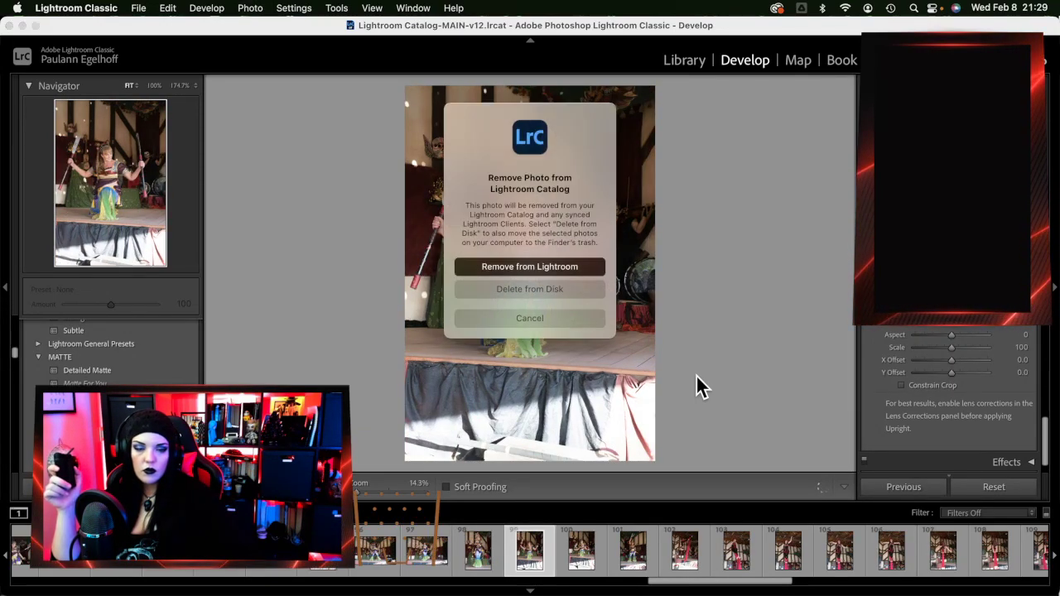
pyautogui.click(554, 290)
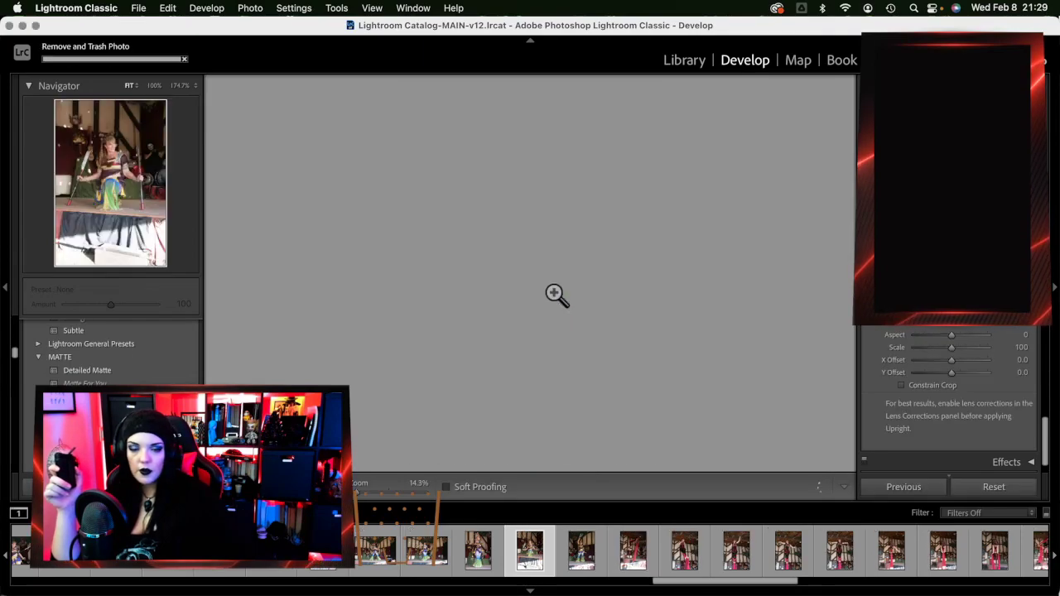
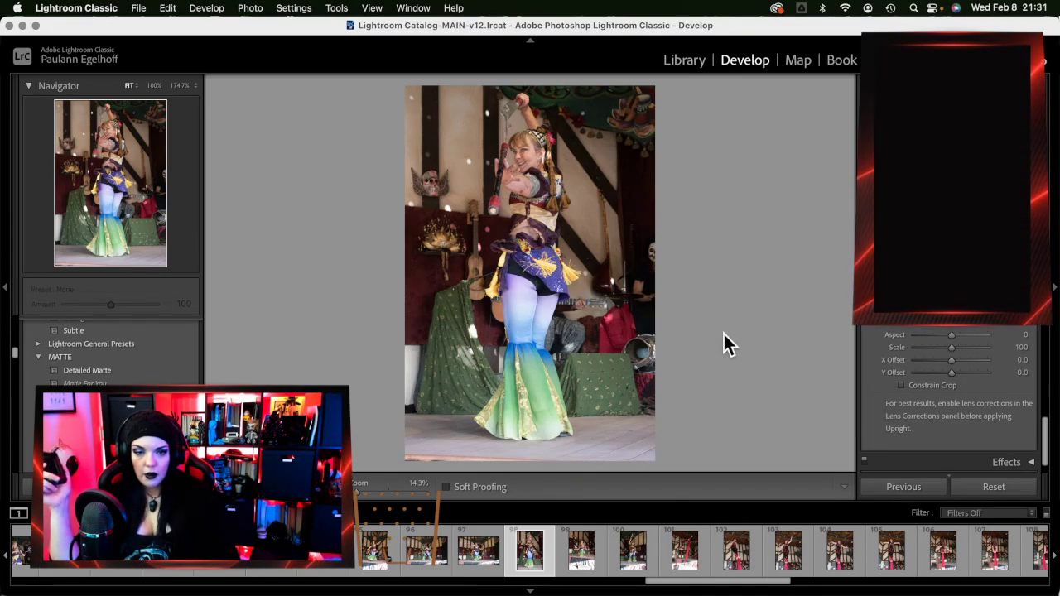
# Compare the neighbouring landscape dancer shots, checking the dancer's face at 1:1
pyautogui.press('Left')
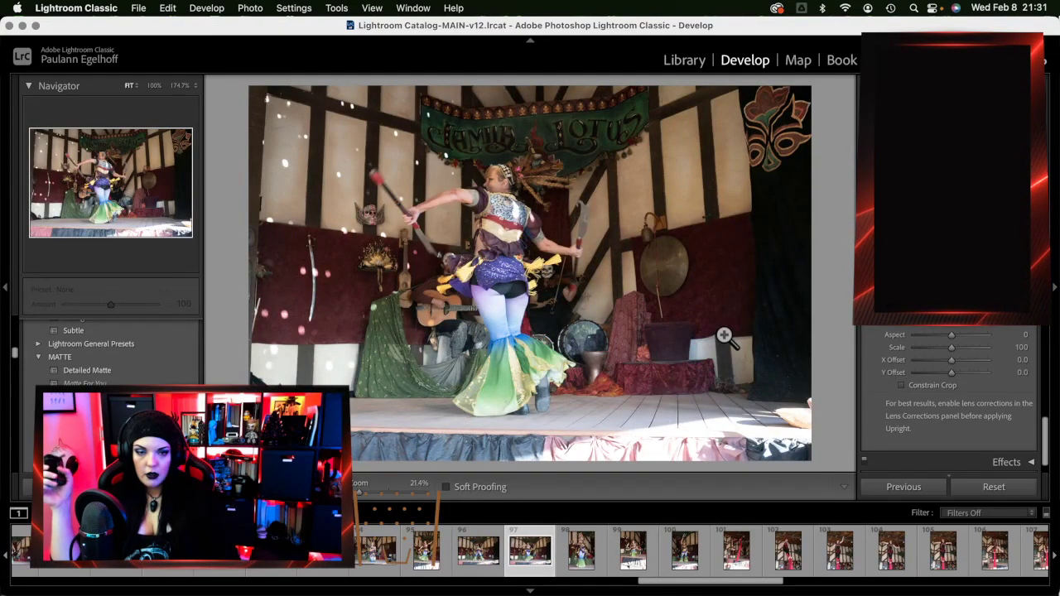
pyautogui.press('Right')
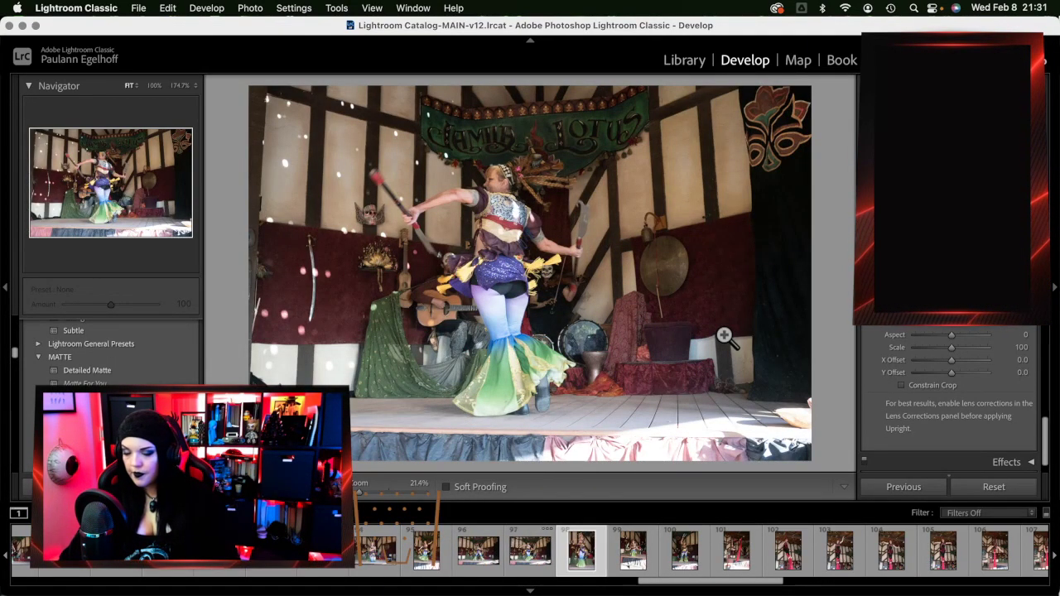
pyautogui.press('Left')
pyautogui.press('Left')
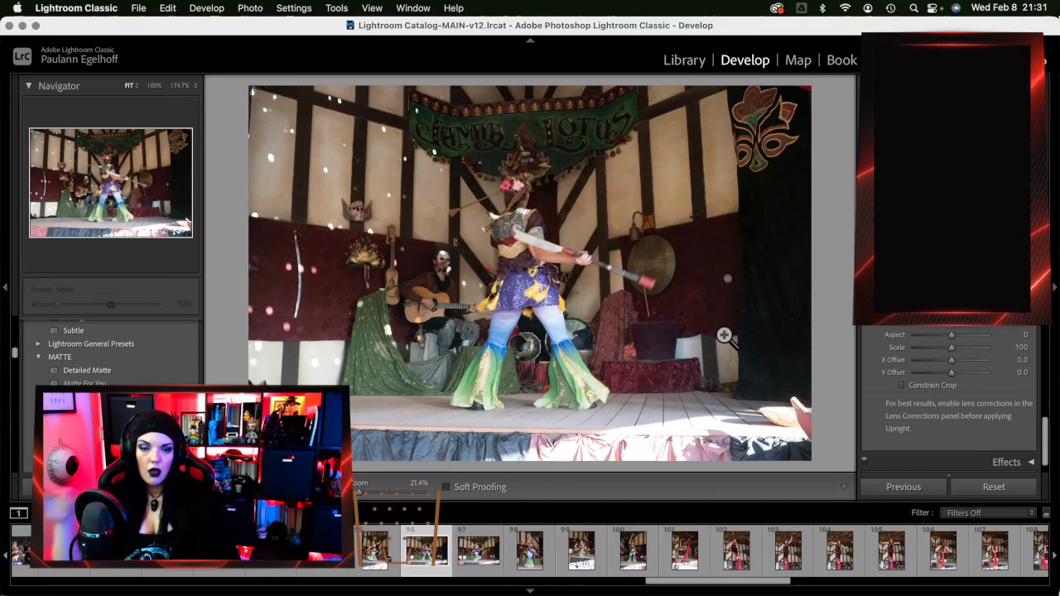
pyautogui.press('Right')
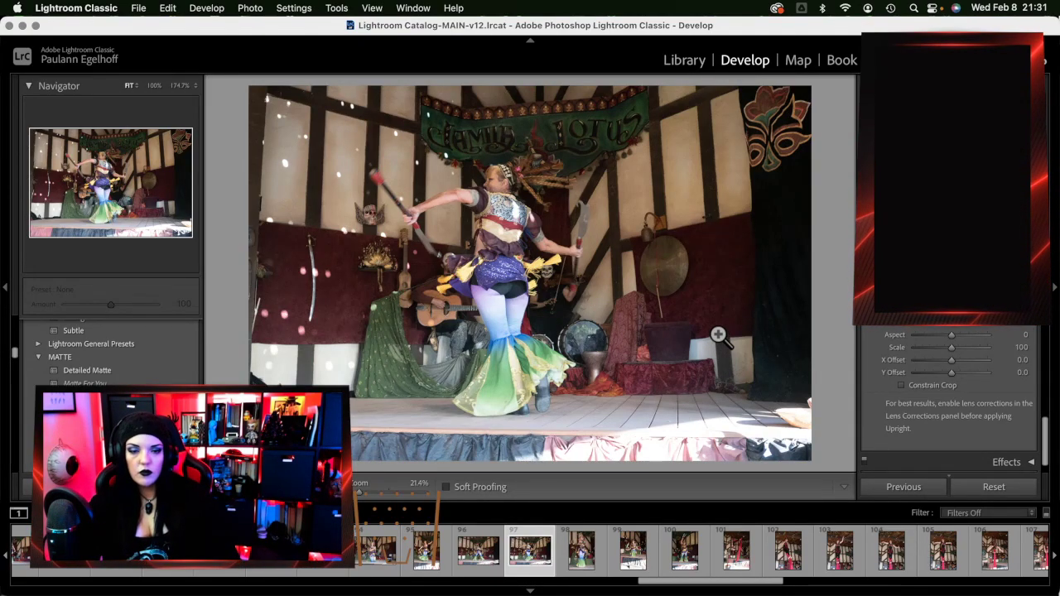
pyautogui.press('Left')
pyautogui.press('Left')
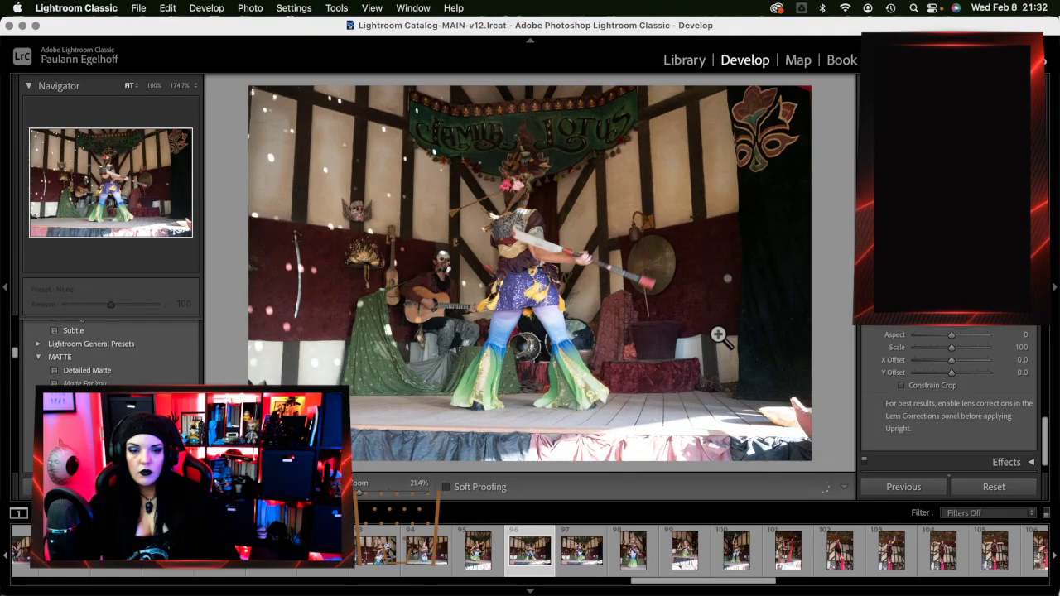
pyautogui.press('Right')
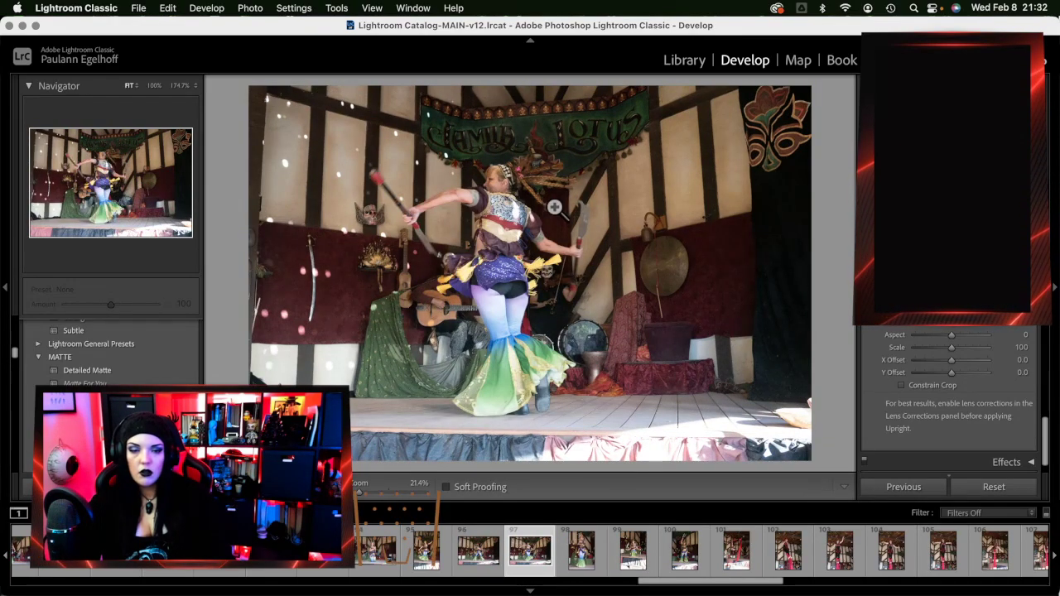
pyautogui.click(482, 171)
pyautogui.click(485, 174)
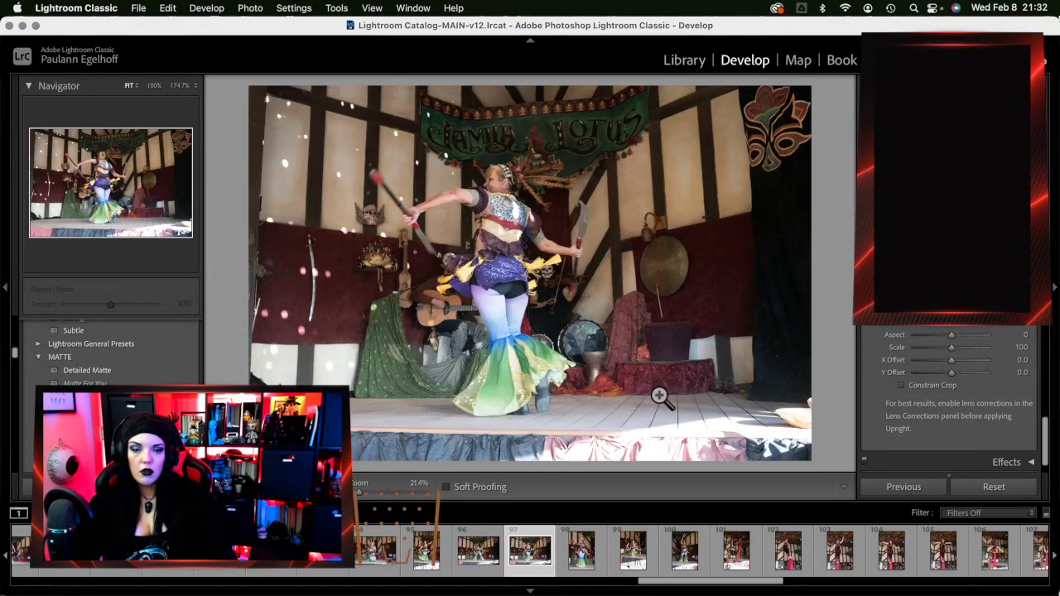
# Check focus on the portrait dancer shot at 1:1 and compare it with the previous frame
pyautogui.press('Left')
pyautogui.press('Left')
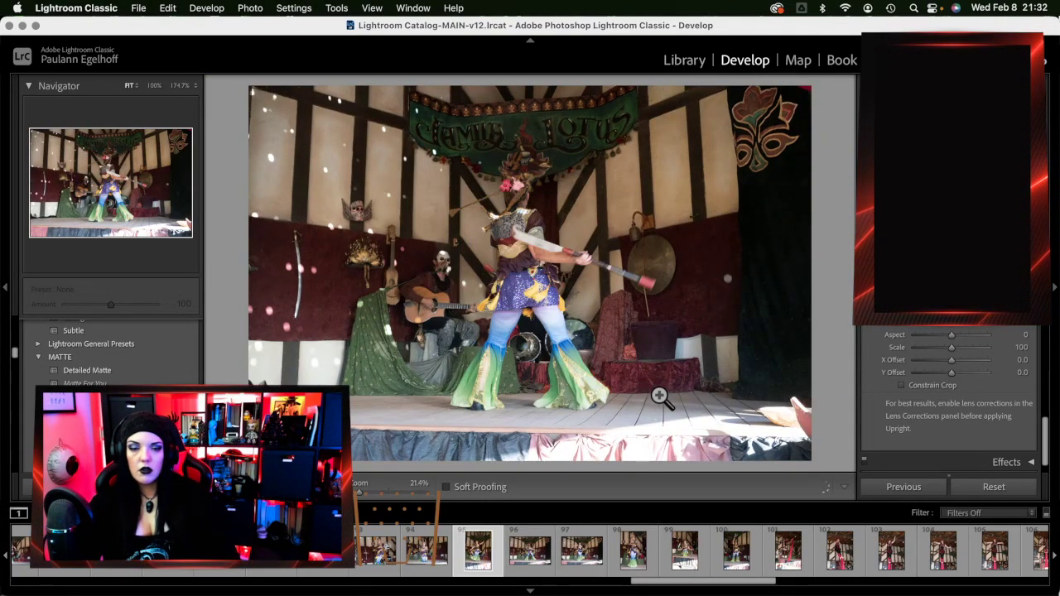
pyautogui.press('Left')
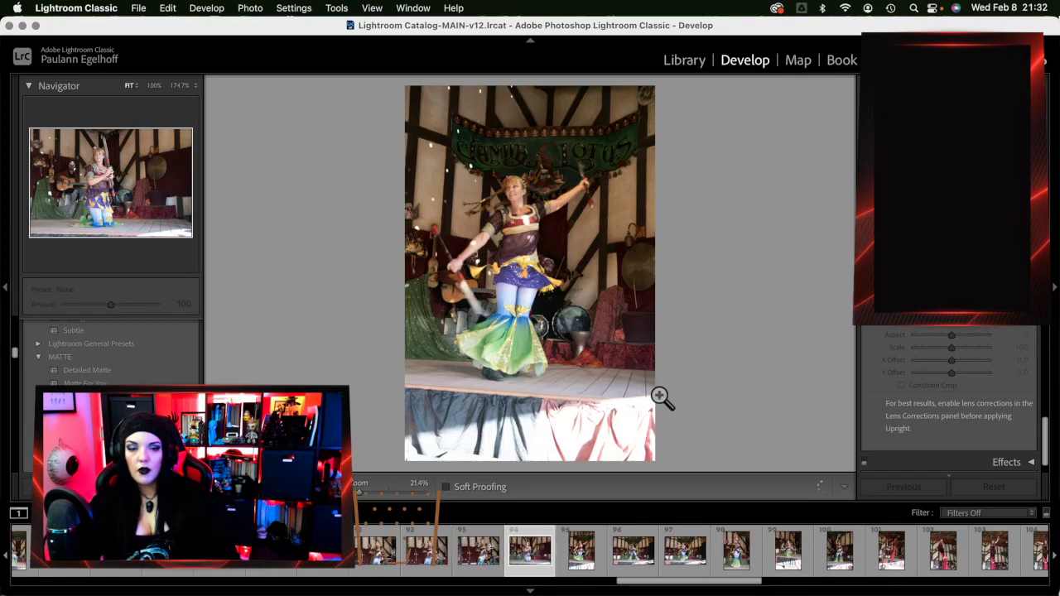
pyautogui.press('Right')
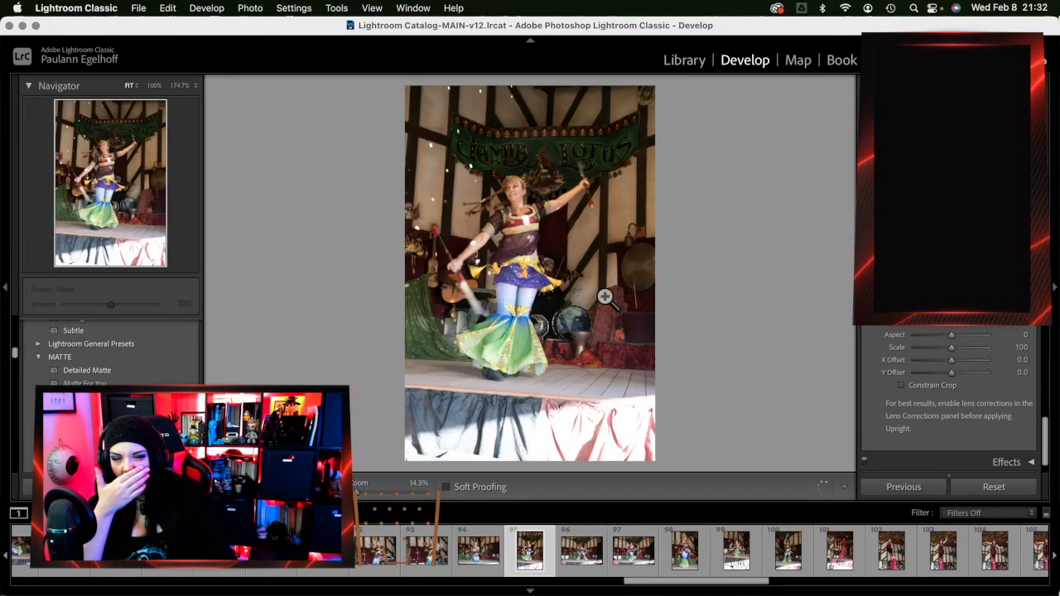
pyautogui.click(549, 227)
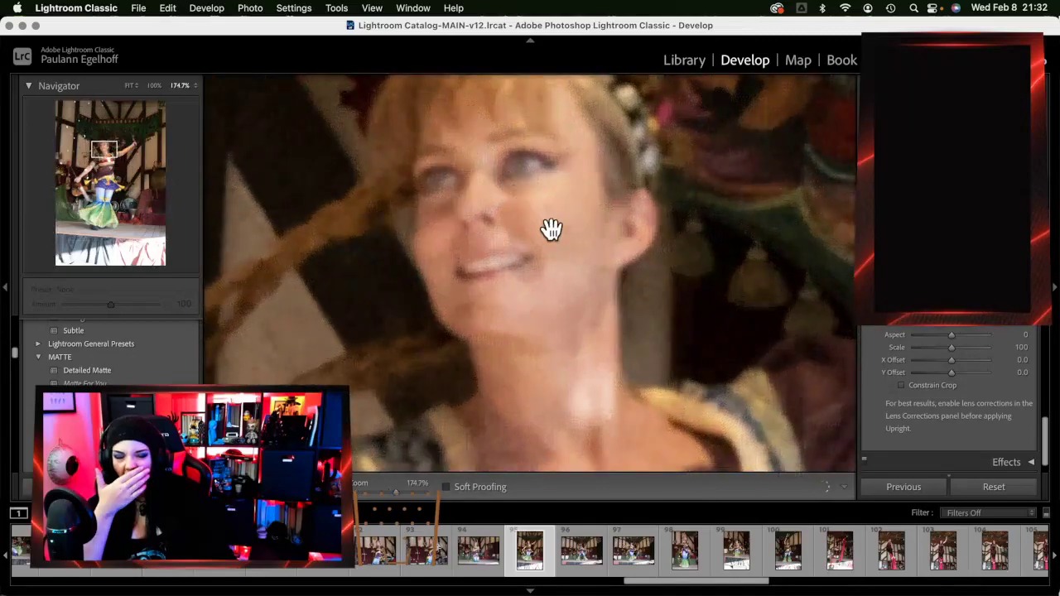
pyautogui.click(617, 323)
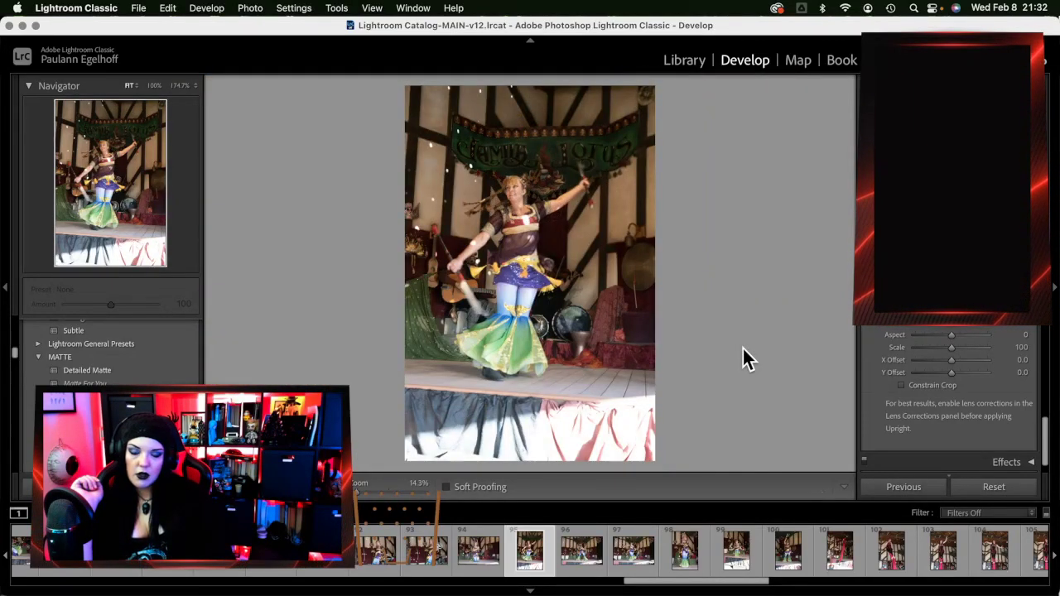
pyautogui.press('Left')
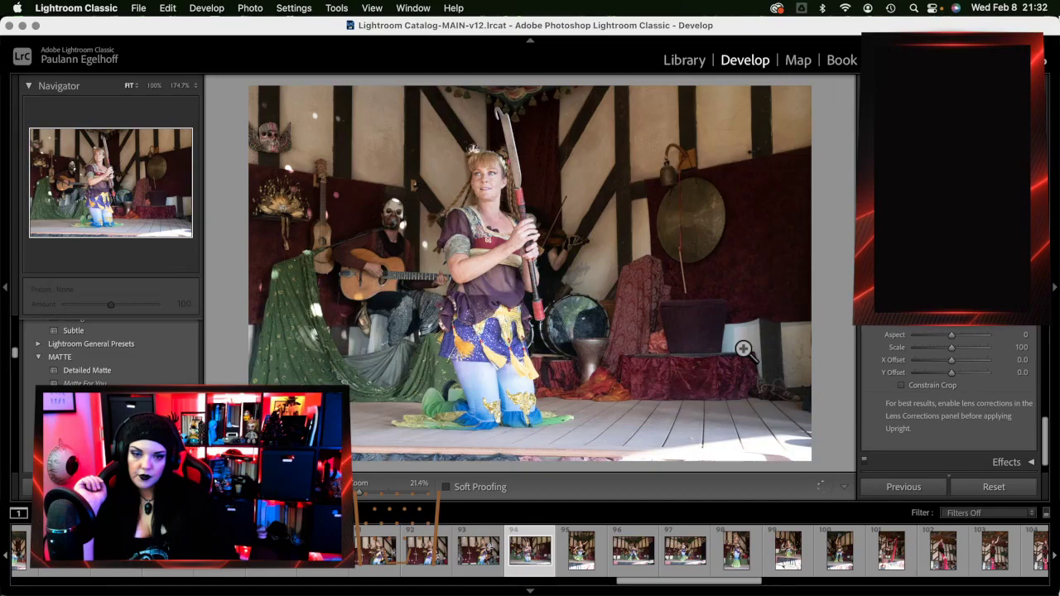
pyautogui.press('Right')
# Delete the soft-focus portrait shot from disk, then step through the neighbouring dancer shots
pyautogui.press('BackSpace')
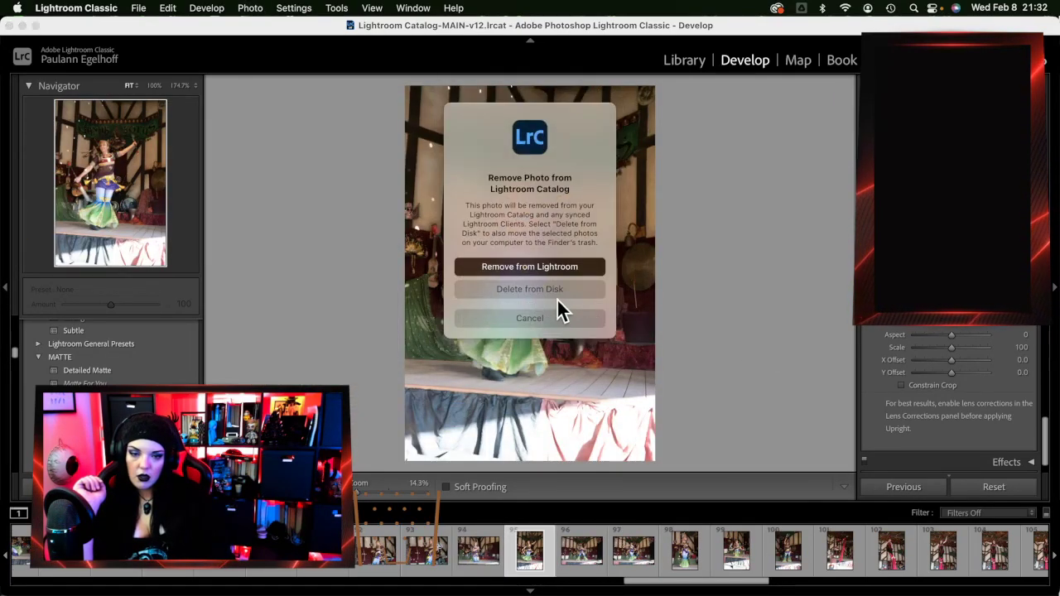
pyautogui.click(556, 293)
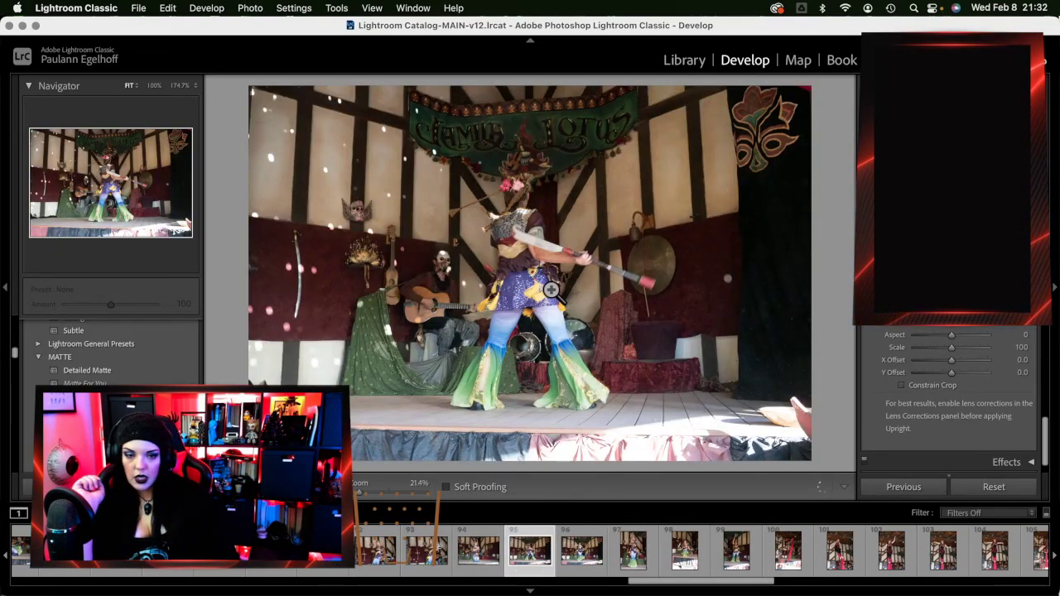
pyautogui.press('Left')
pyautogui.press('Left')
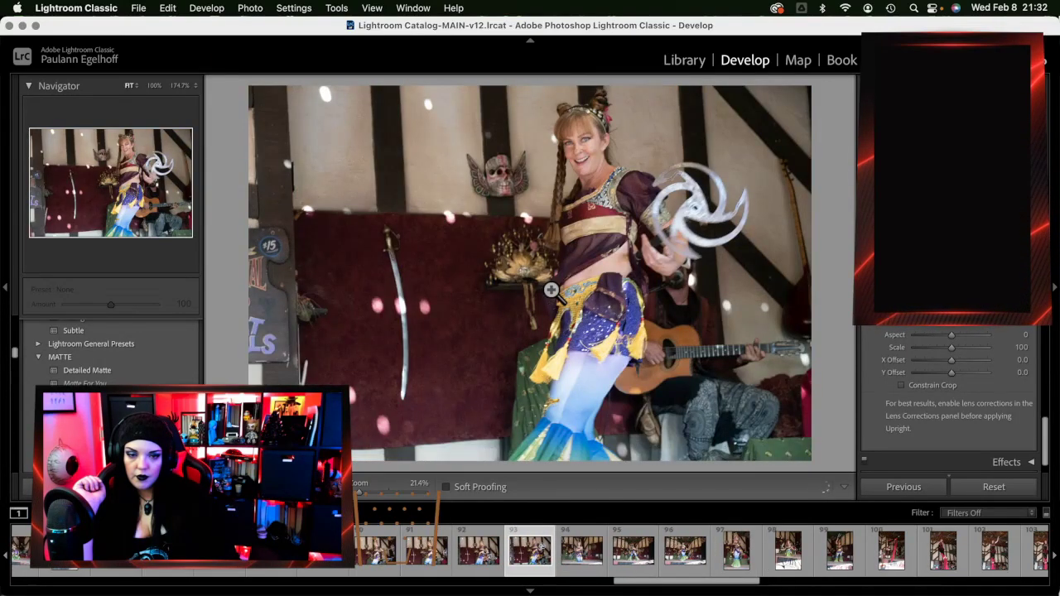
pyautogui.press('Left')
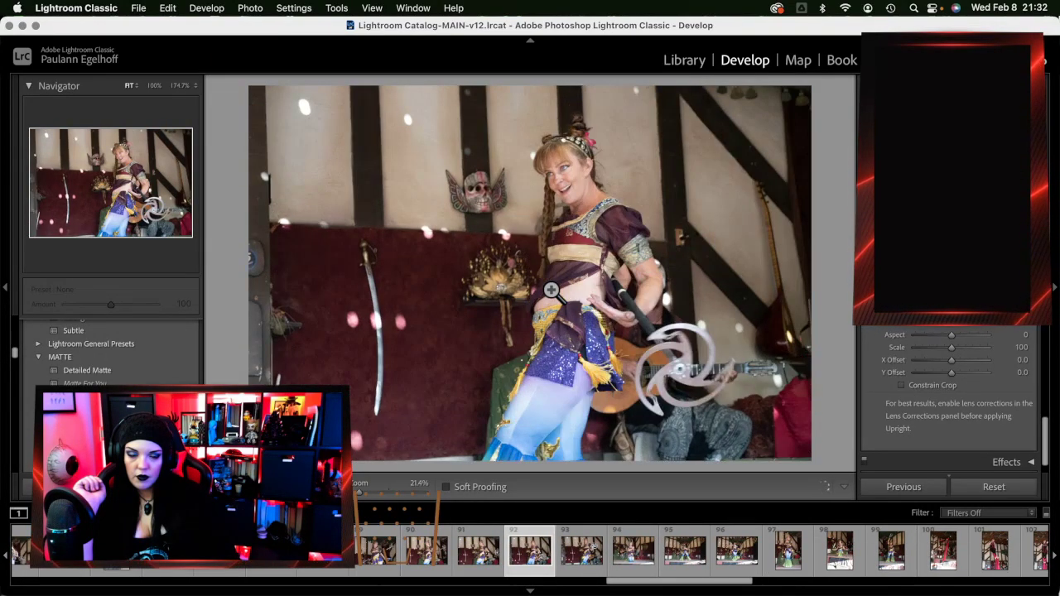
pyautogui.press('Right')
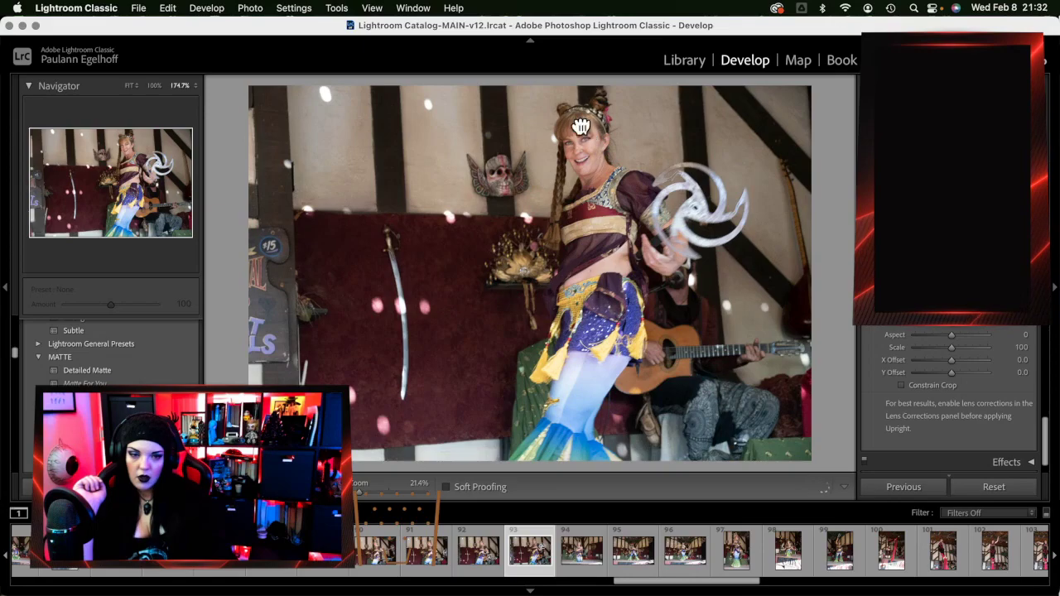
# Check a dancer's face at 1:1, then delete a weaker dancer shot from disk
pyautogui.click(580, 126)
pyautogui.click(621, 178)
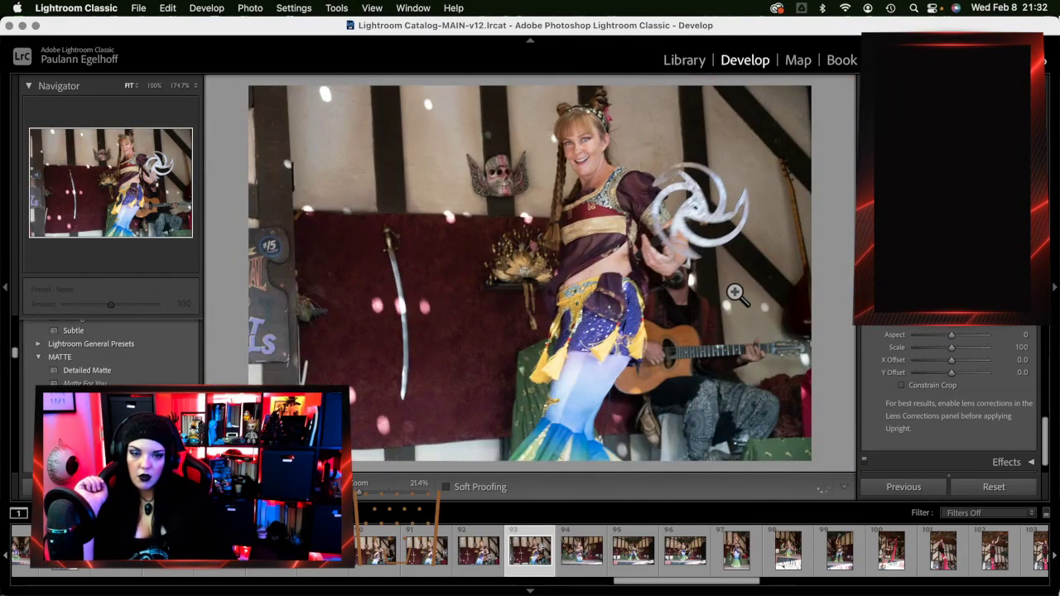
pyautogui.press('Left')
pyautogui.press('Left')
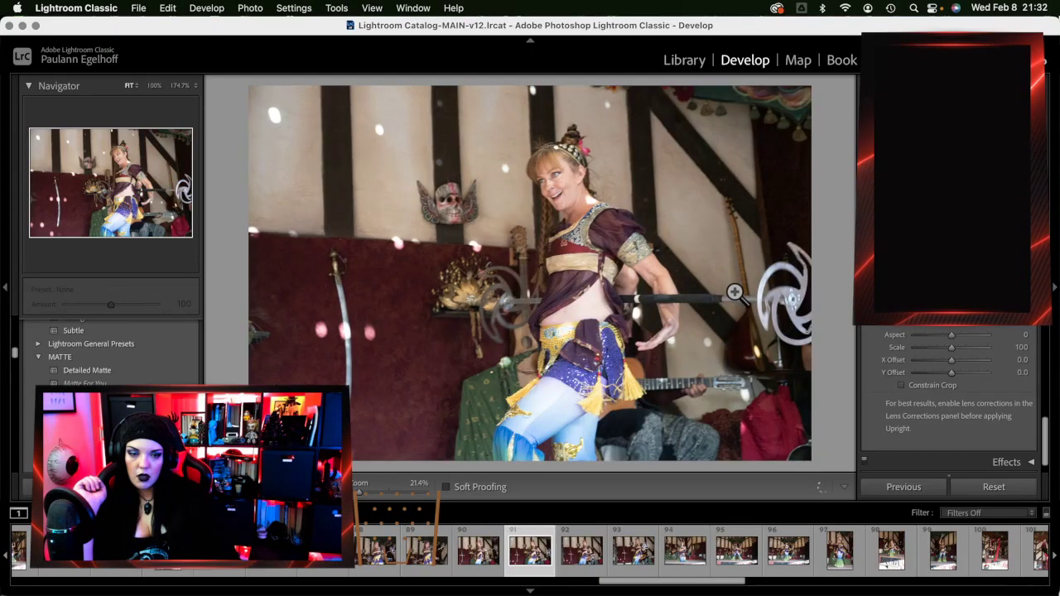
pyautogui.press('Delete')
pyautogui.click(501, 292)
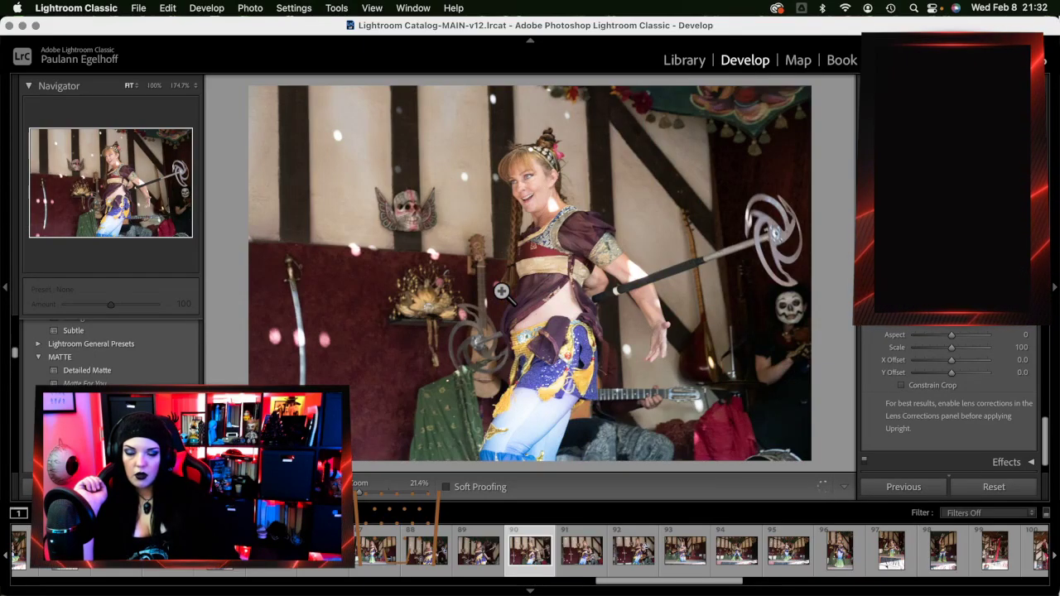
# Compare adjacent dancer shots and remove the weaker one from the catalog
pyautogui.press('Right')
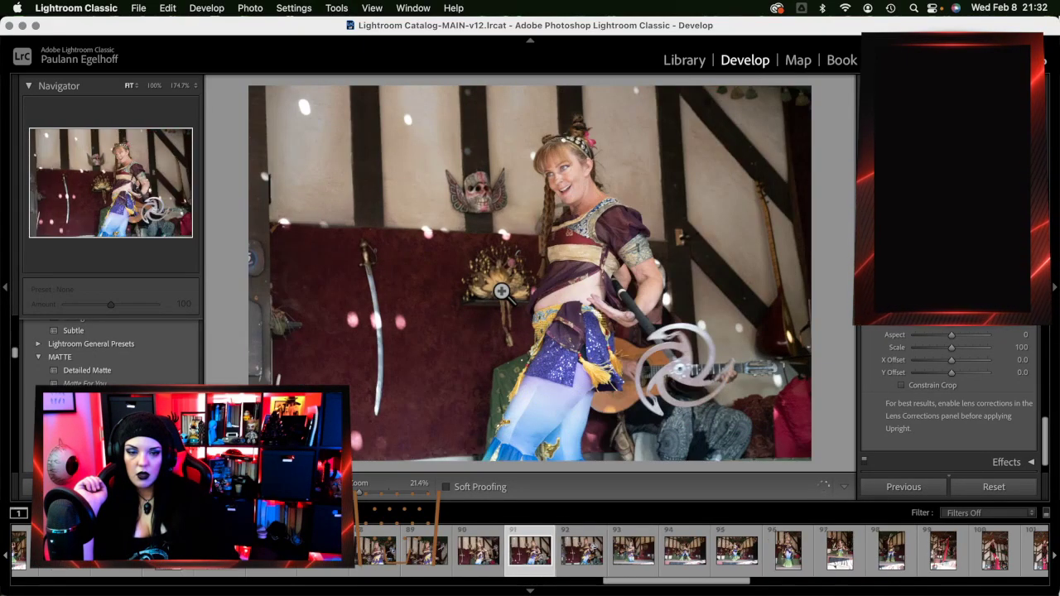
pyautogui.press('Left')
pyautogui.press('Right')
pyautogui.press('BackSpace')
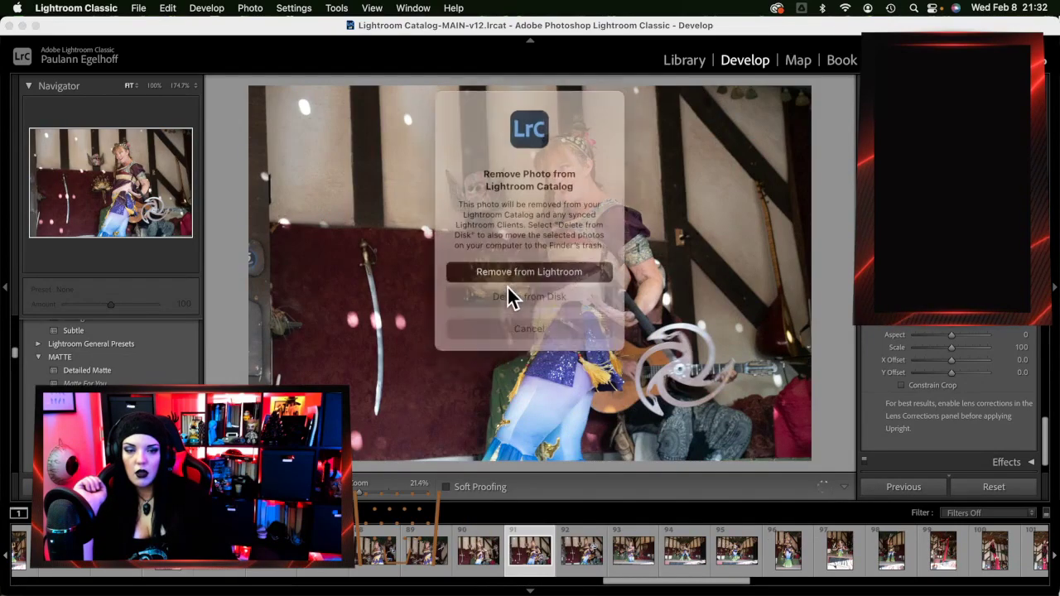
pyautogui.click(507, 285)
# Step back through the filmstrip to the dancer holding the staff
pyautogui.press('Left')
pyautogui.press('Left')
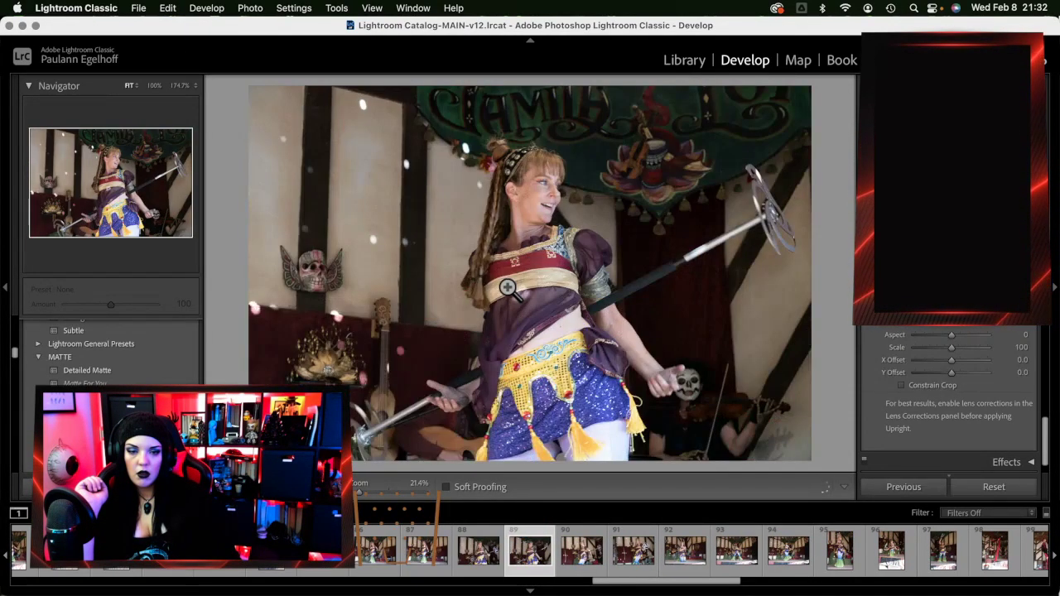
pyautogui.press('Left')
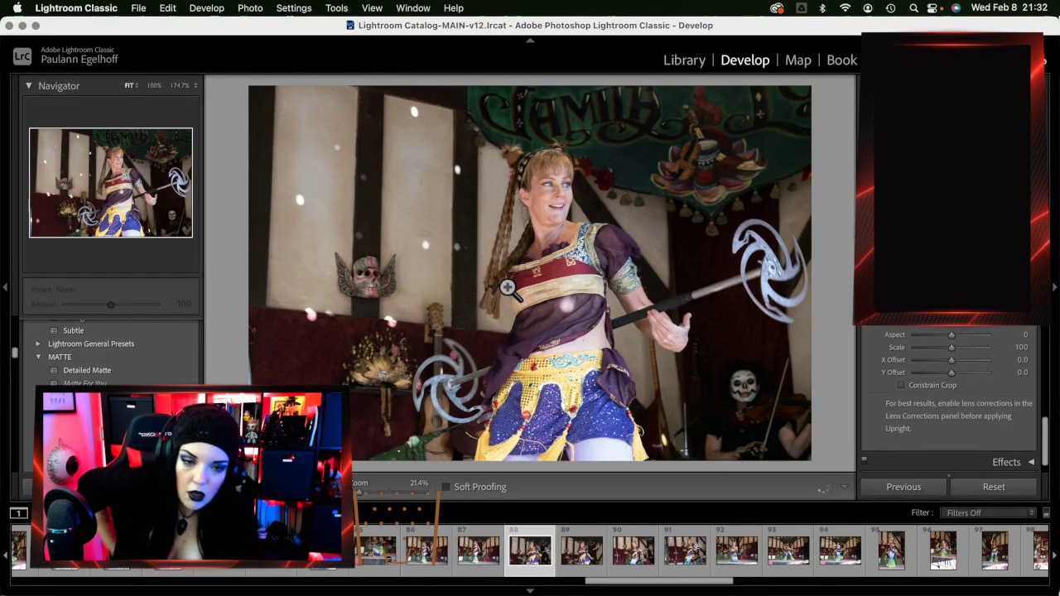
pyautogui.press('Left')
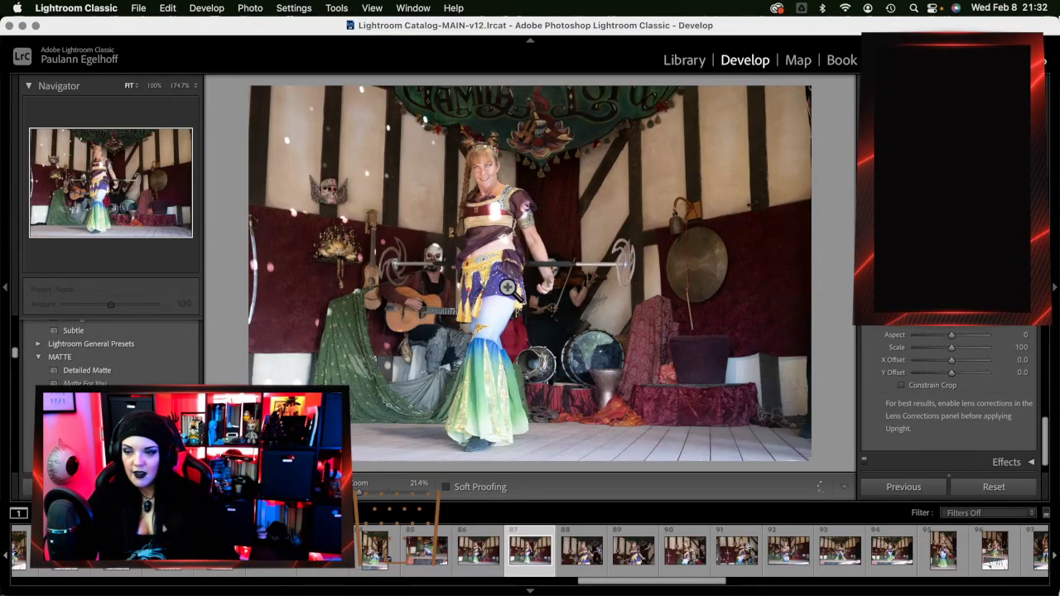
pyautogui.press('Left')
pyautogui.press('Left')
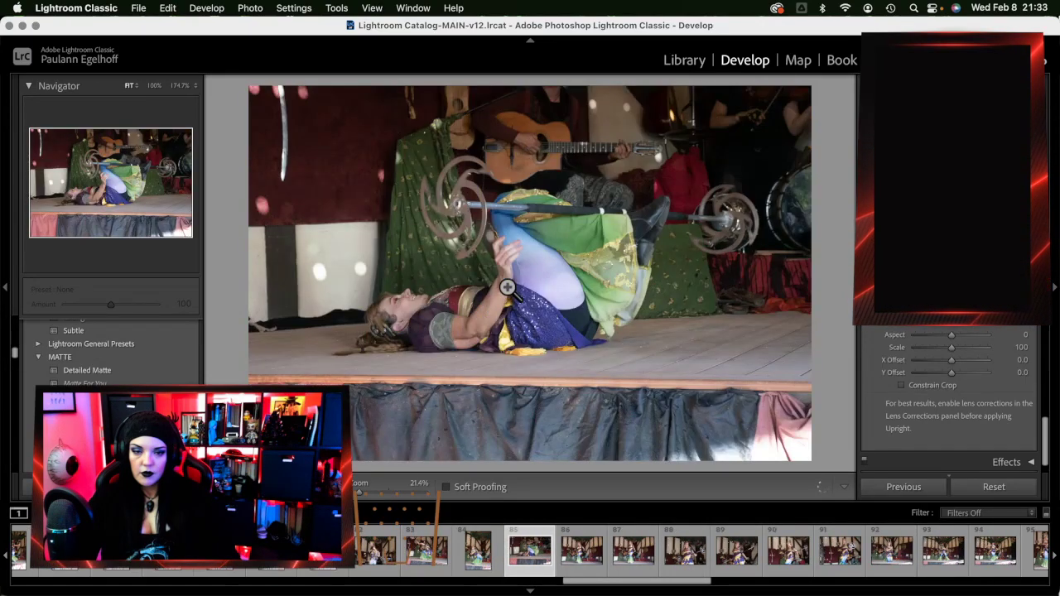
pyautogui.press('Right')
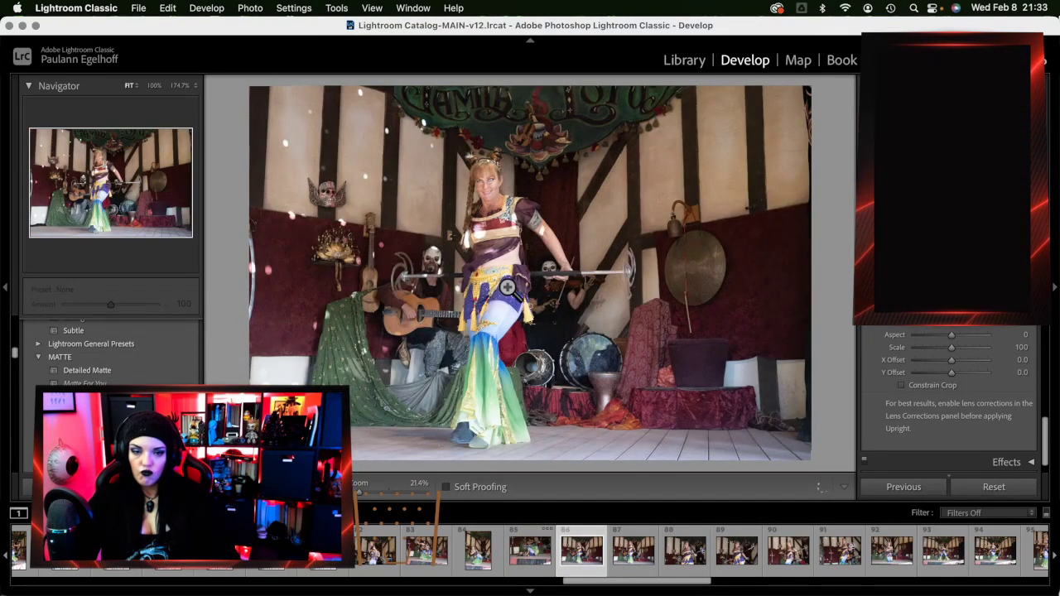
pyautogui.press('Right')
pyautogui.press('Left')
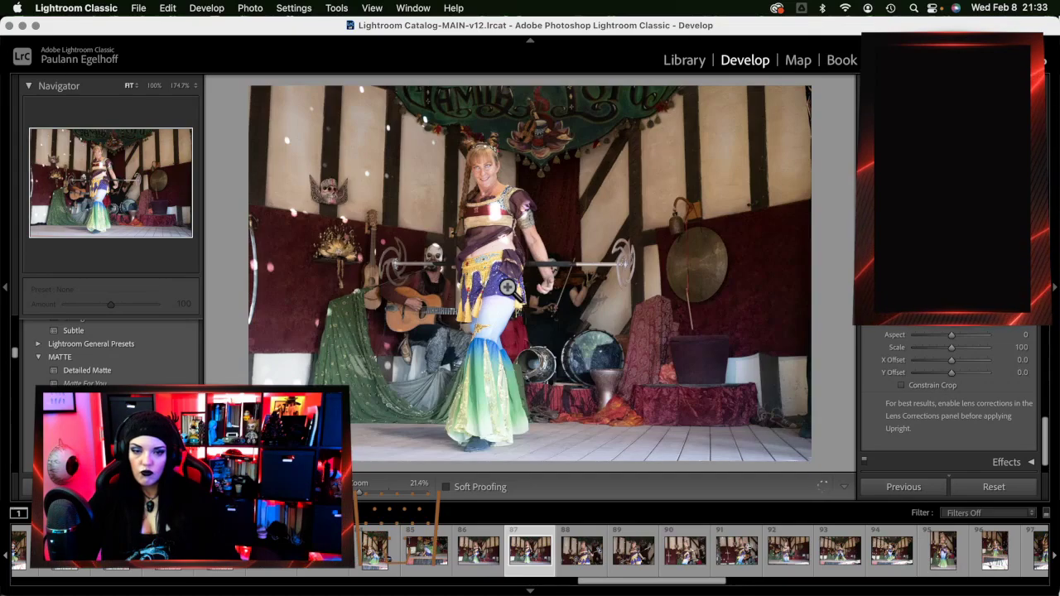
pyautogui.press('Left')
# Step backwards through the remaining dancer photos in the filmstrip
pyautogui.press('Right')
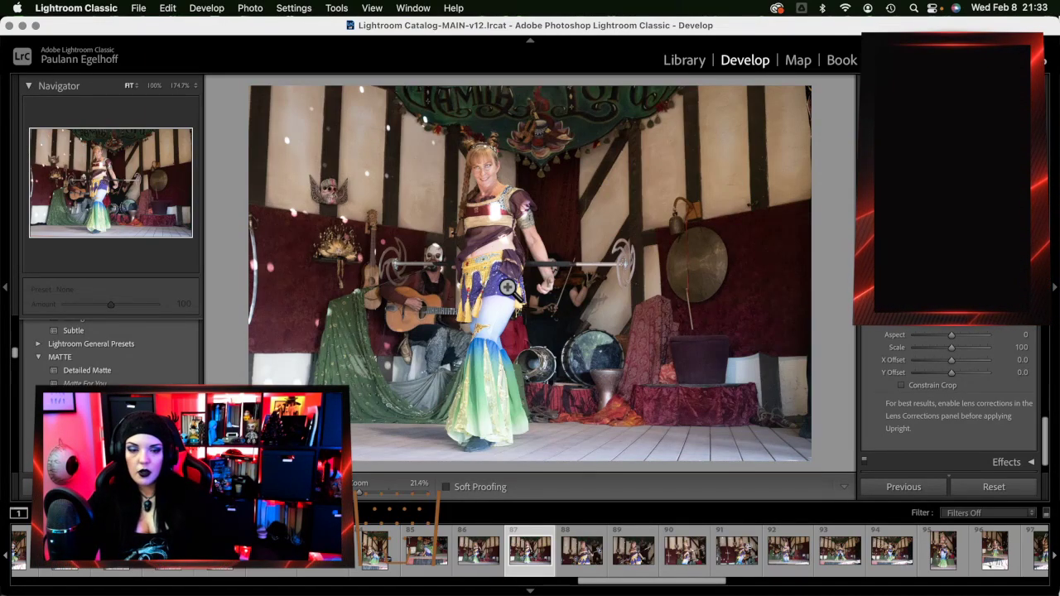
pyautogui.press('Left')
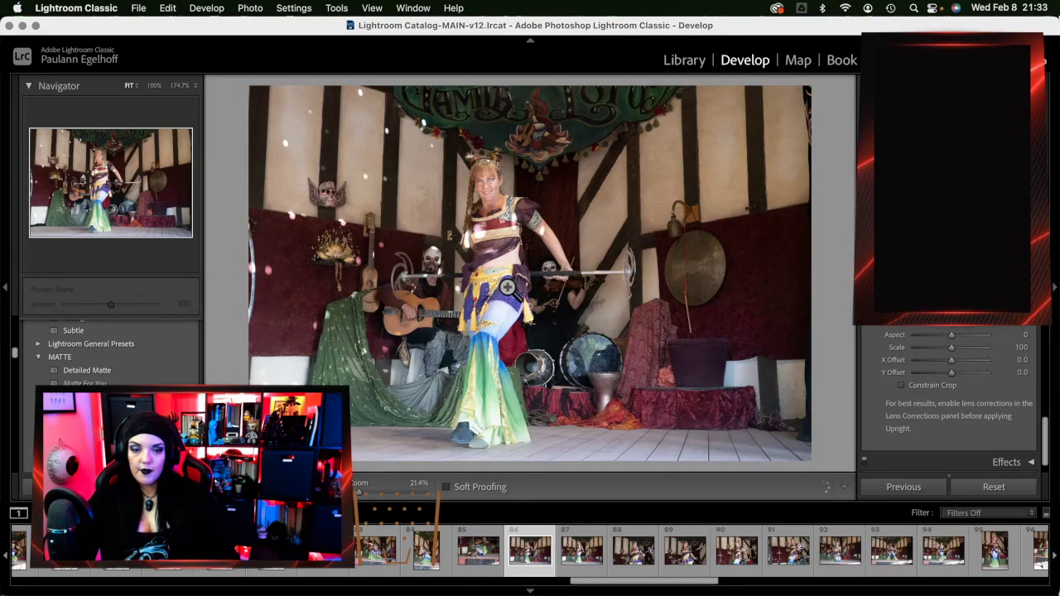
pyautogui.press('Left')
pyautogui.press('Left')
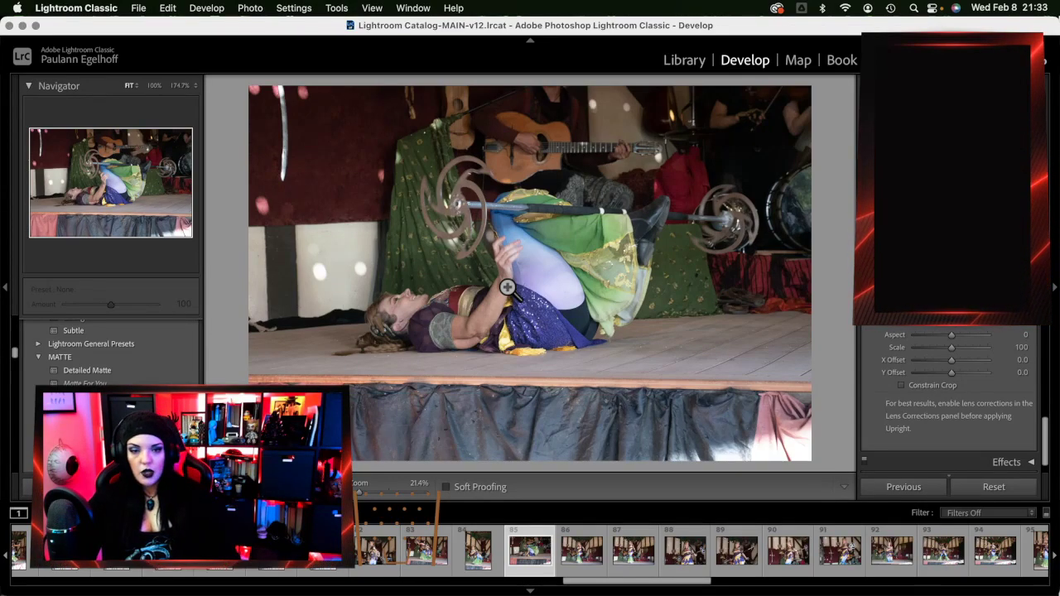
pyautogui.press('Left')
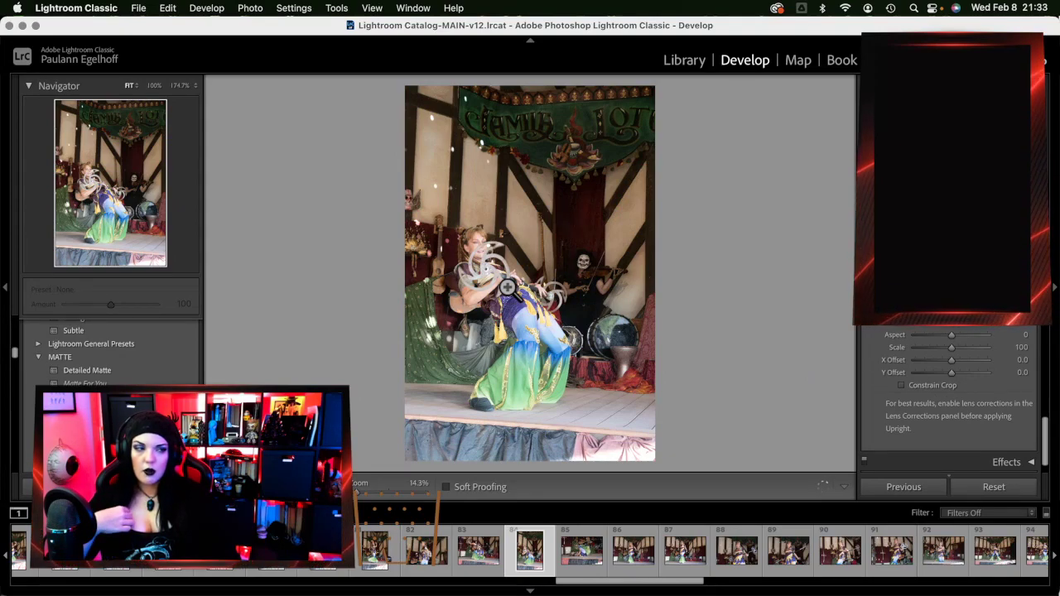
pyautogui.press('Left')
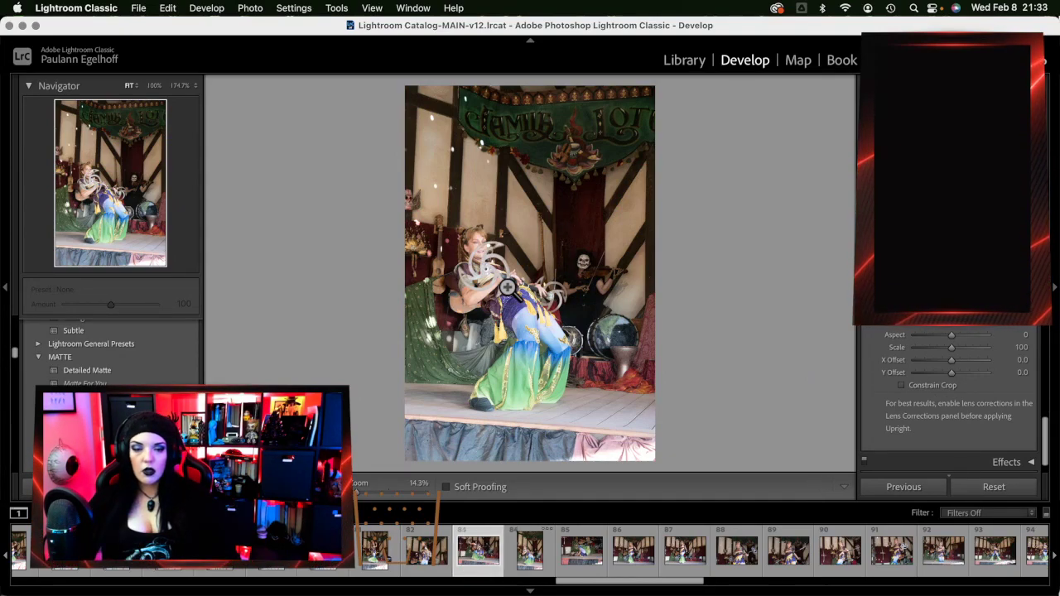
pyautogui.press('Left')
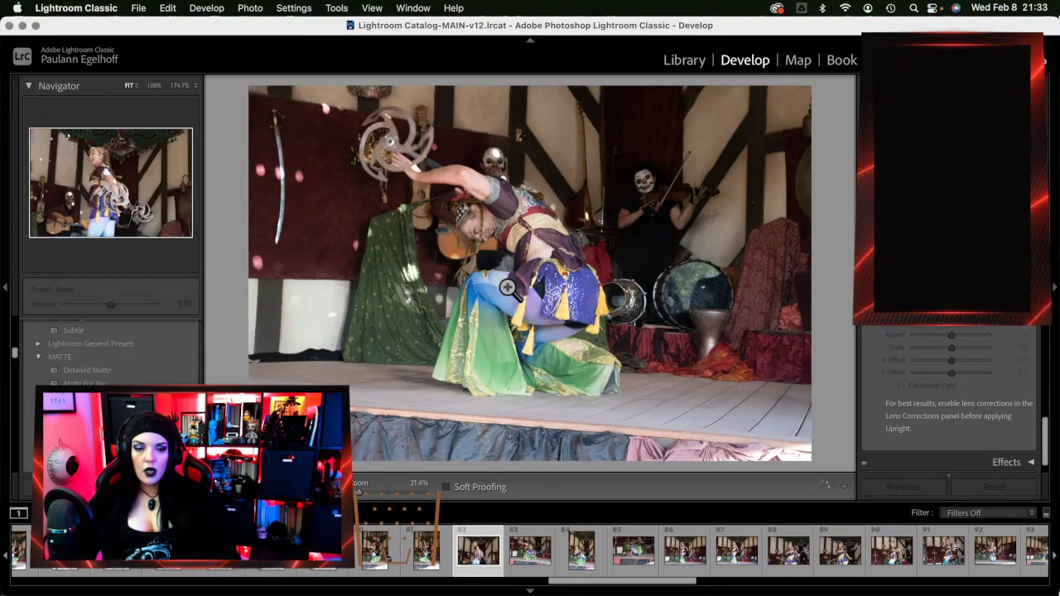
pyautogui.press('Left')
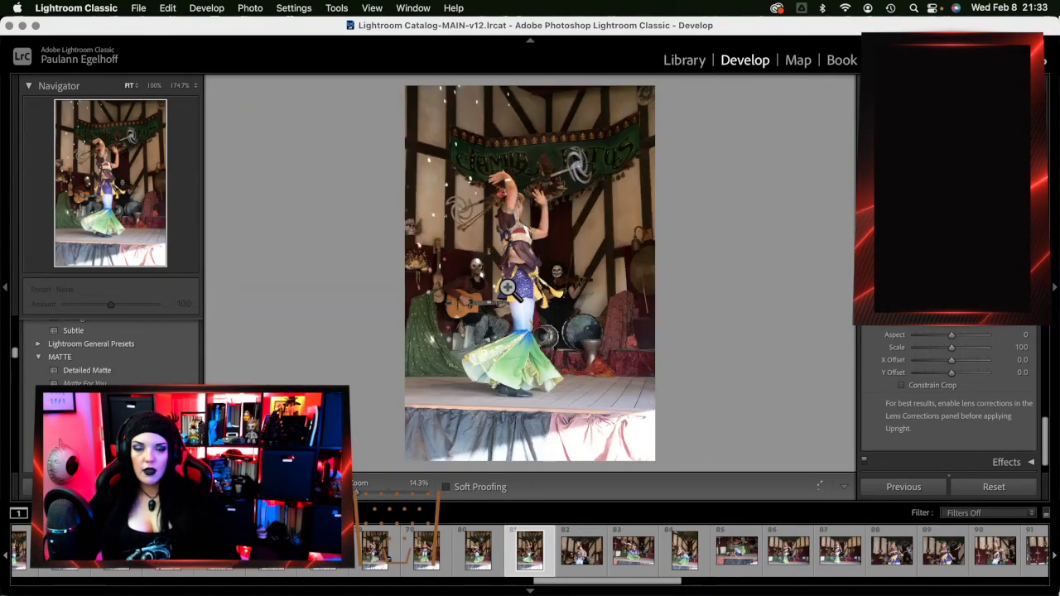
pyautogui.press('Left')
pyautogui.press('Left')
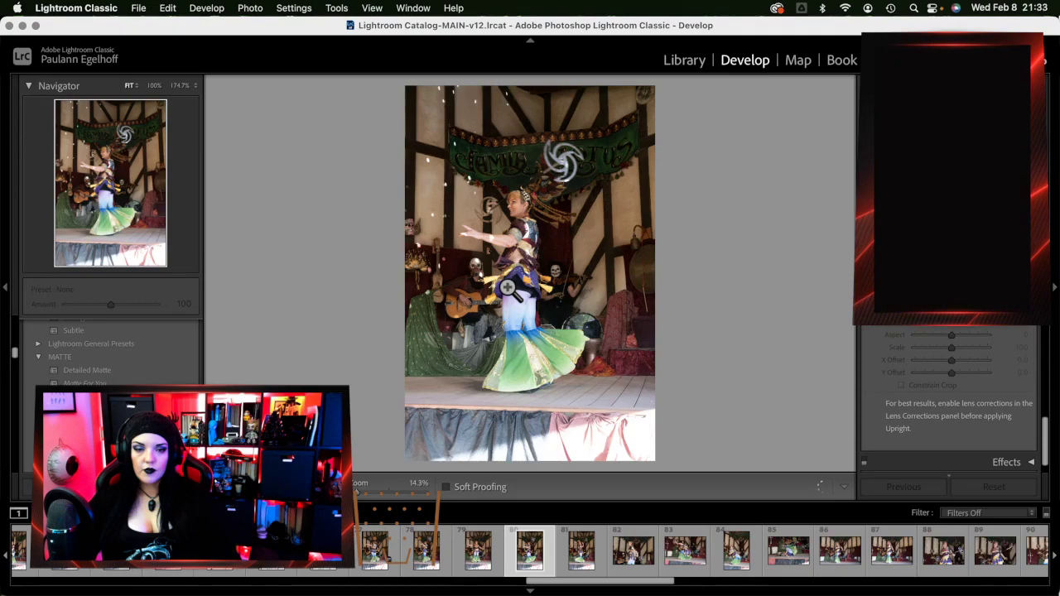
pyautogui.press('Left')
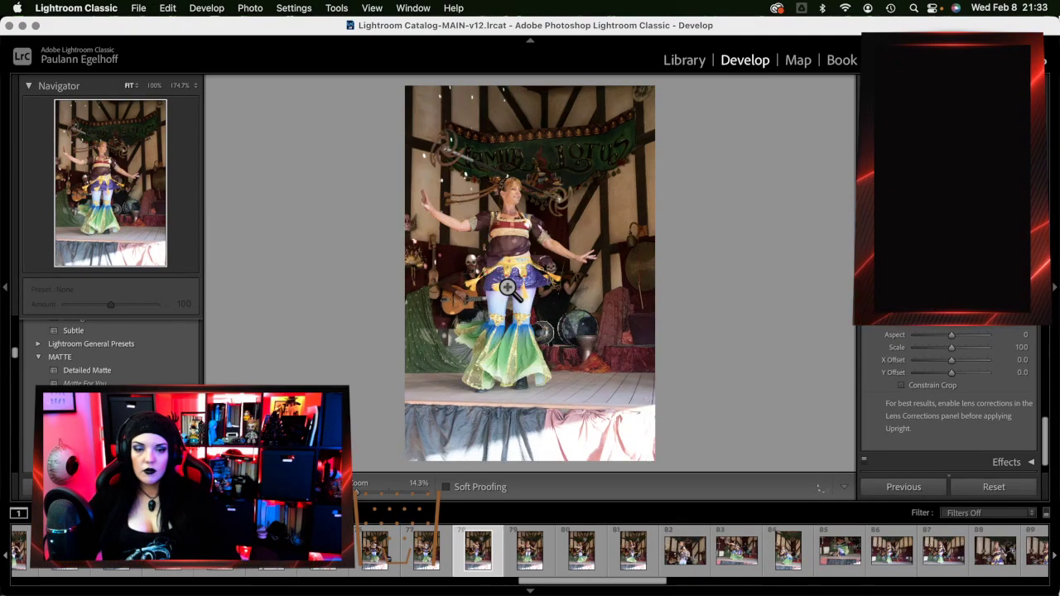
pyautogui.press('Left')
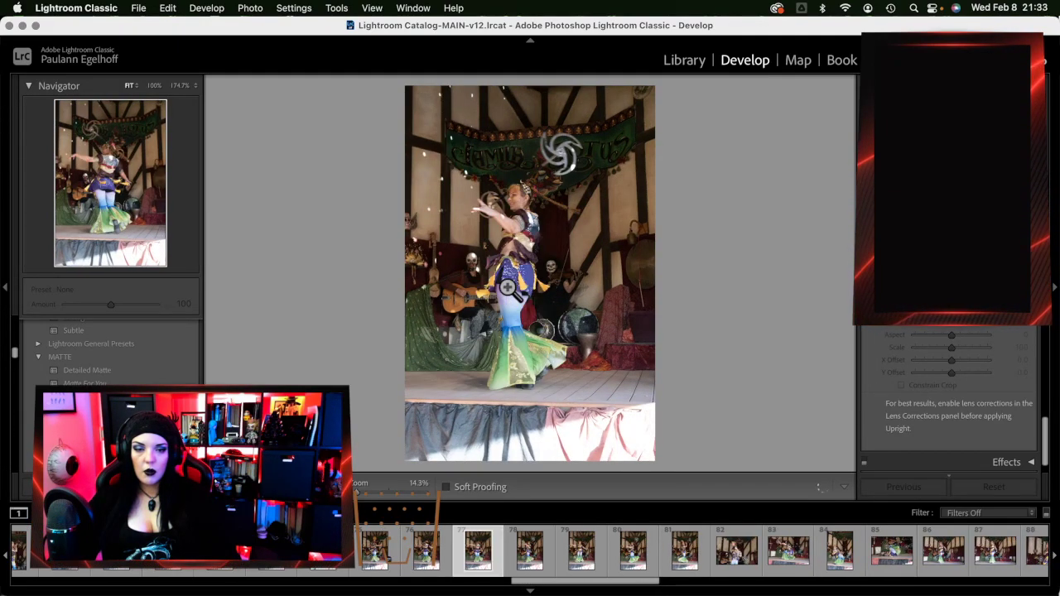
pyautogui.press('Left')
pyautogui.press('Left')
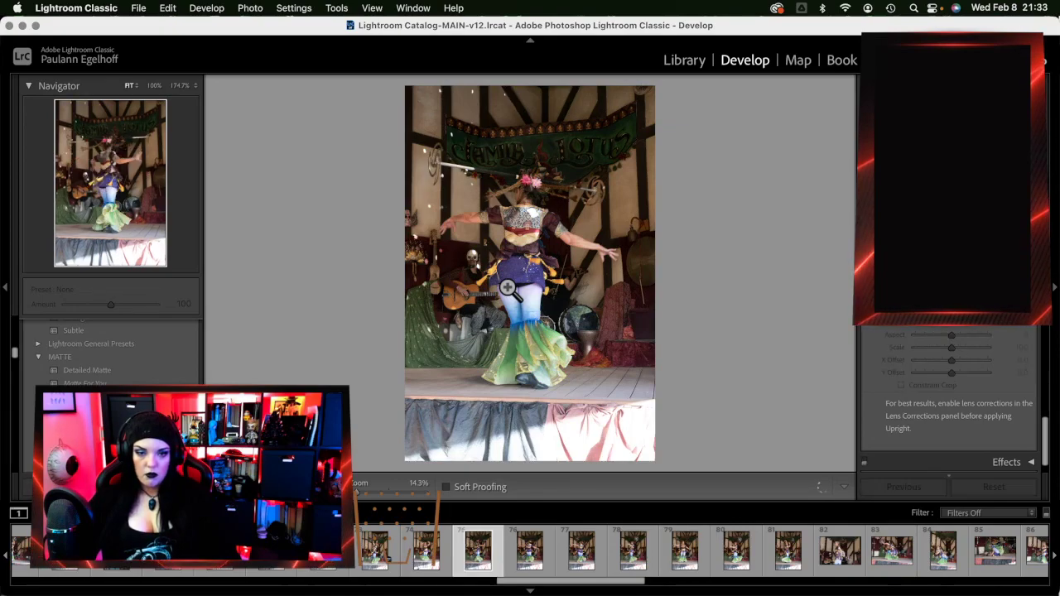
pyautogui.press('Left')
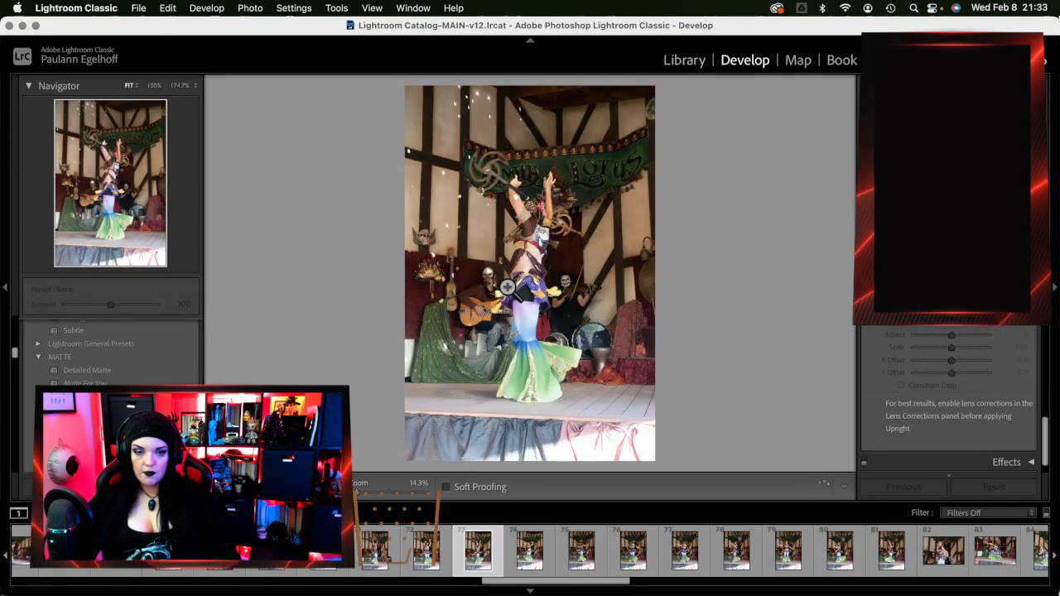
pyautogui.press('Left')
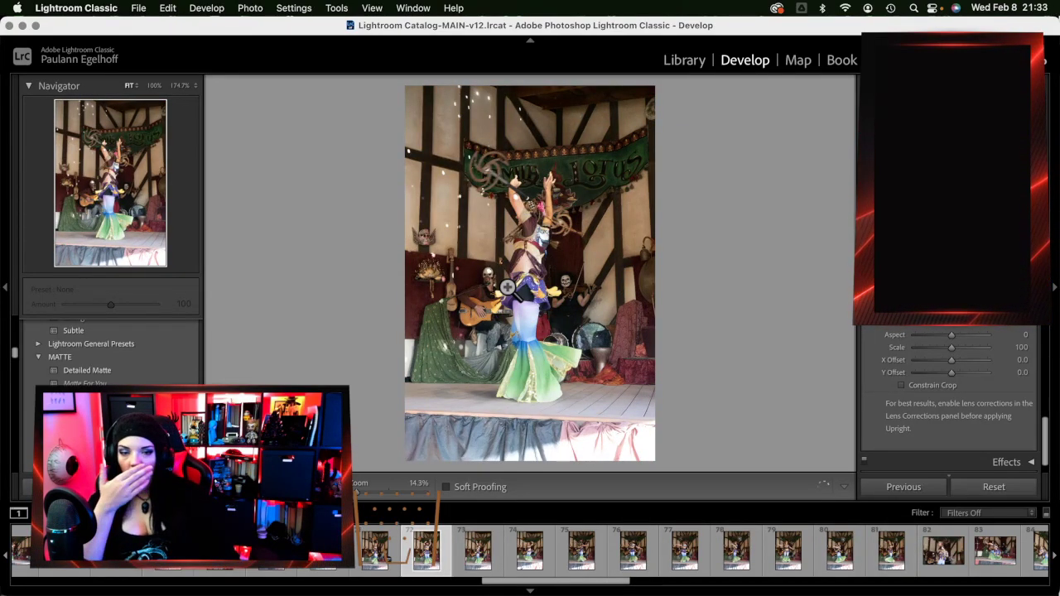
pyautogui.press('Left')
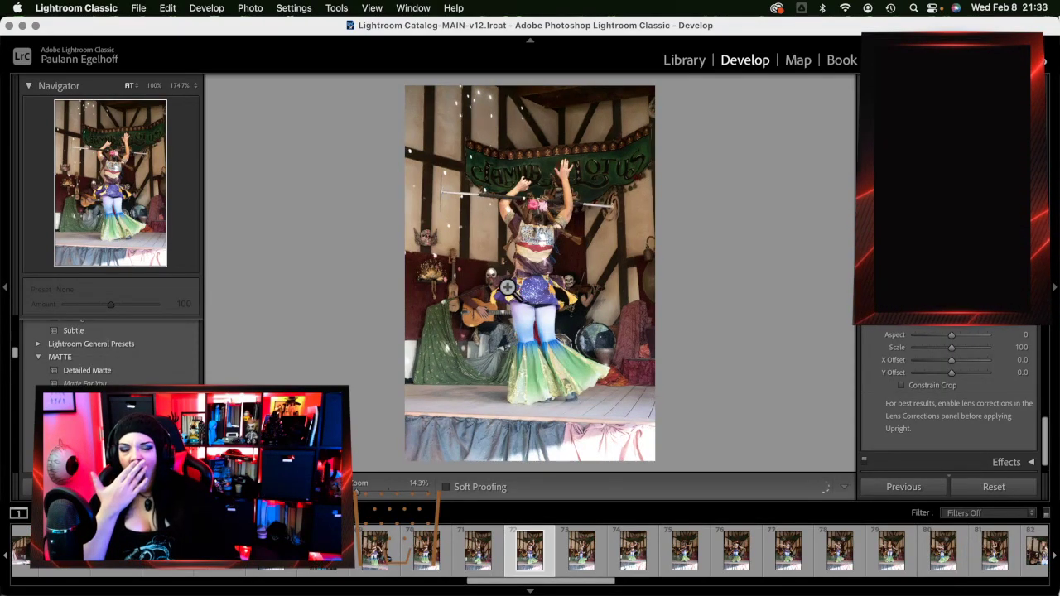
# Continue back past the knight photos to the jousting arena shots, selecting photos 51 and 52
pyautogui.press('Left')
pyautogui.press('Left')
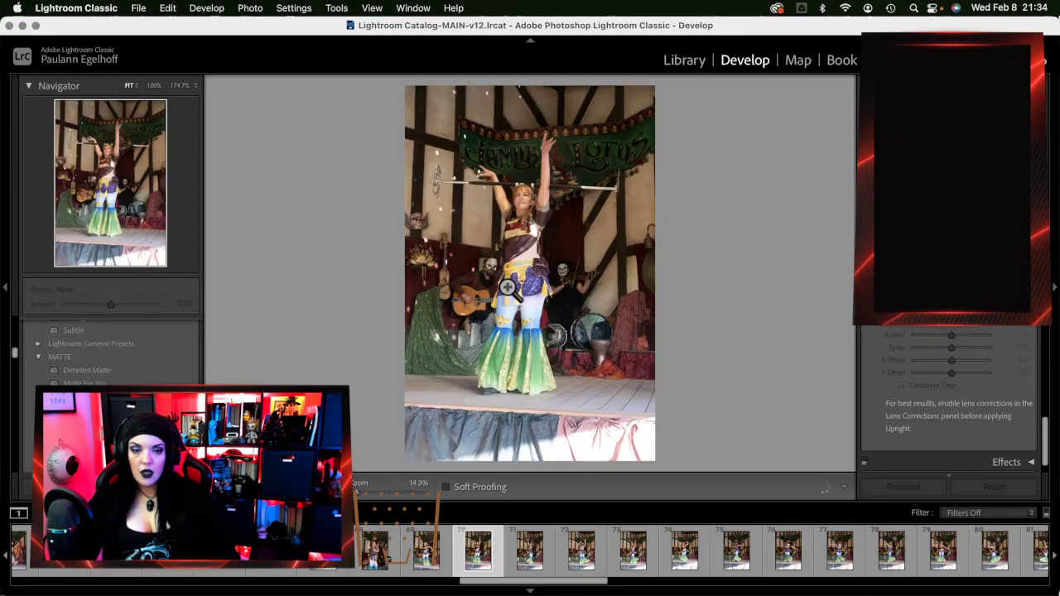
pyautogui.press('Left')
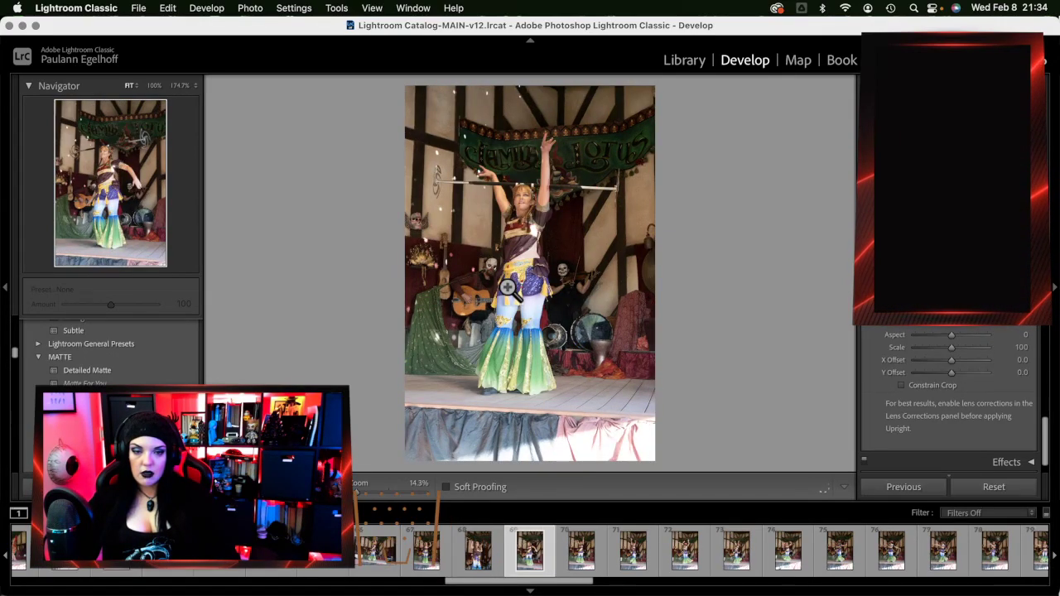
pyautogui.press('Left')
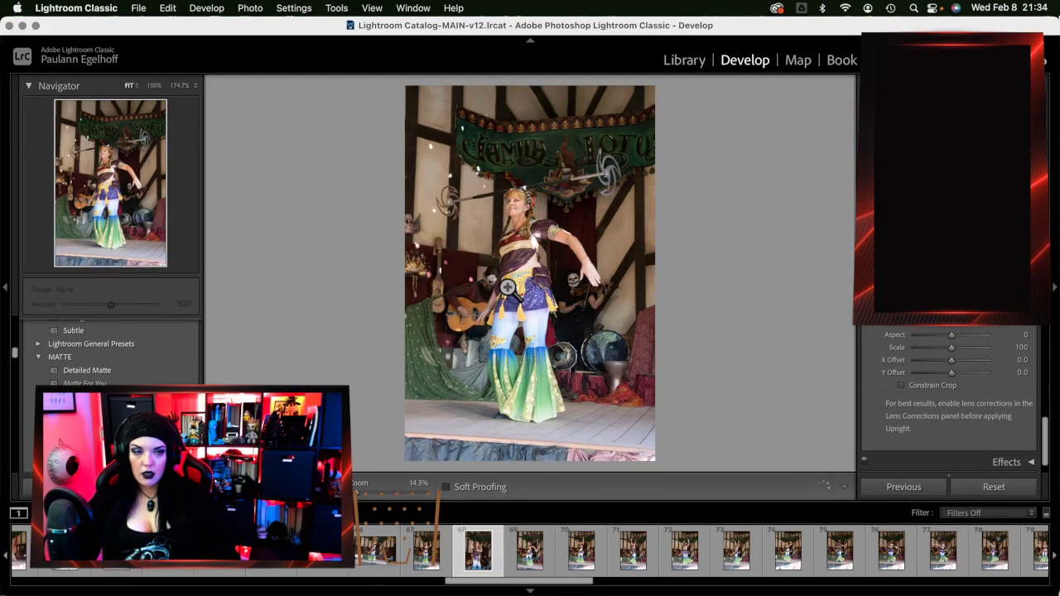
pyautogui.press('Left')
pyautogui.press('Left')
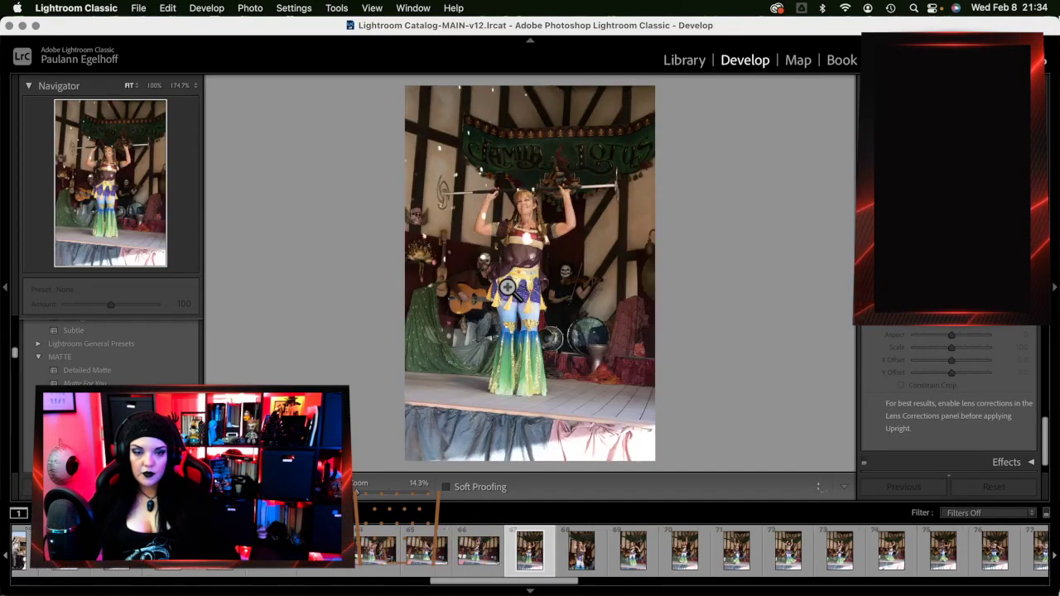
pyautogui.press('Left')
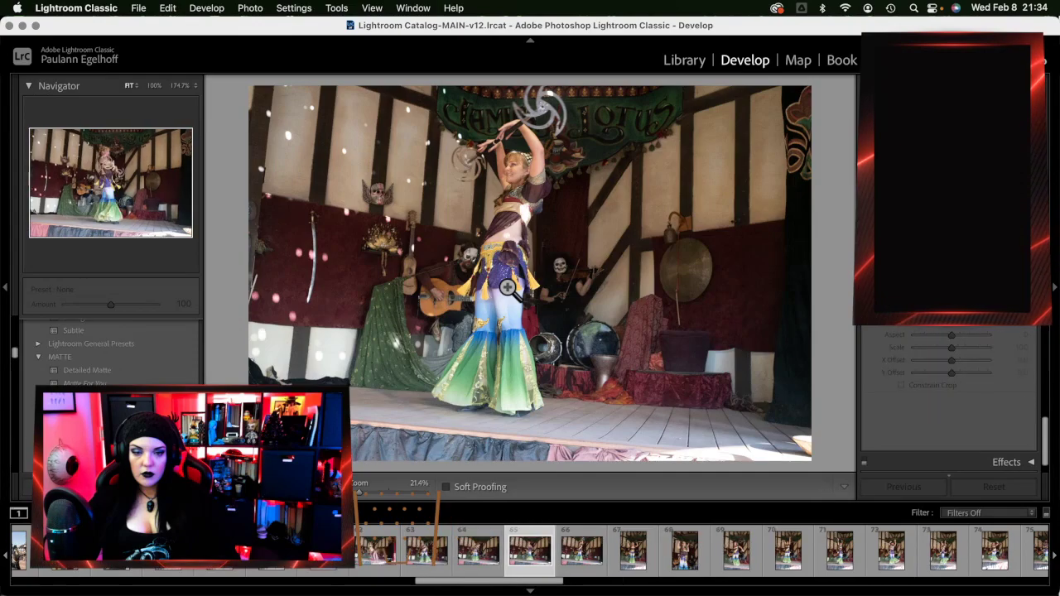
pyautogui.press('Left')
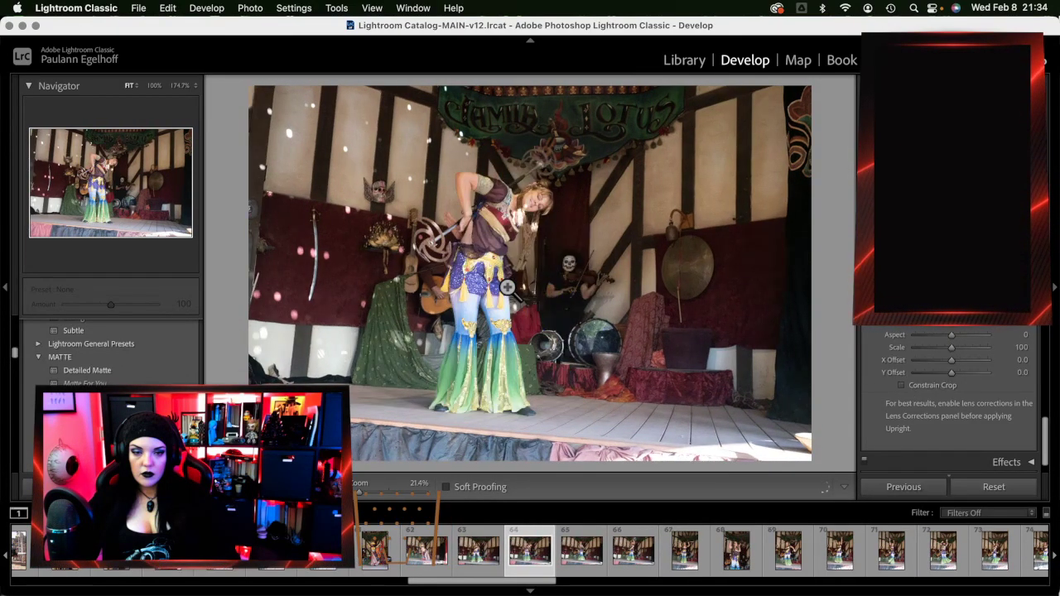
pyautogui.press('Left')
pyautogui.press('Left')
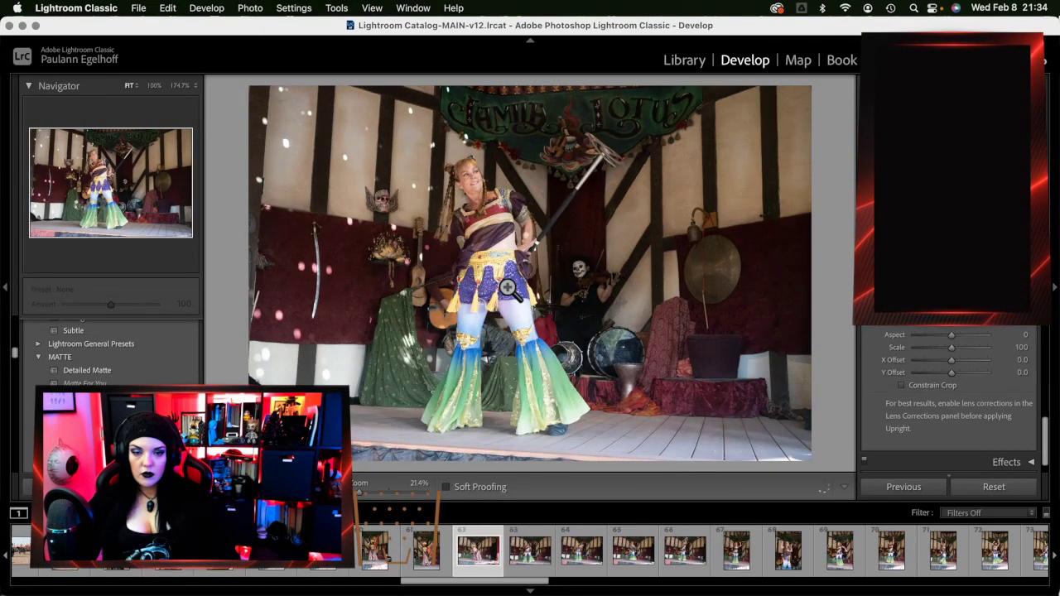
pyautogui.press('Left')
pyautogui.press('Left')
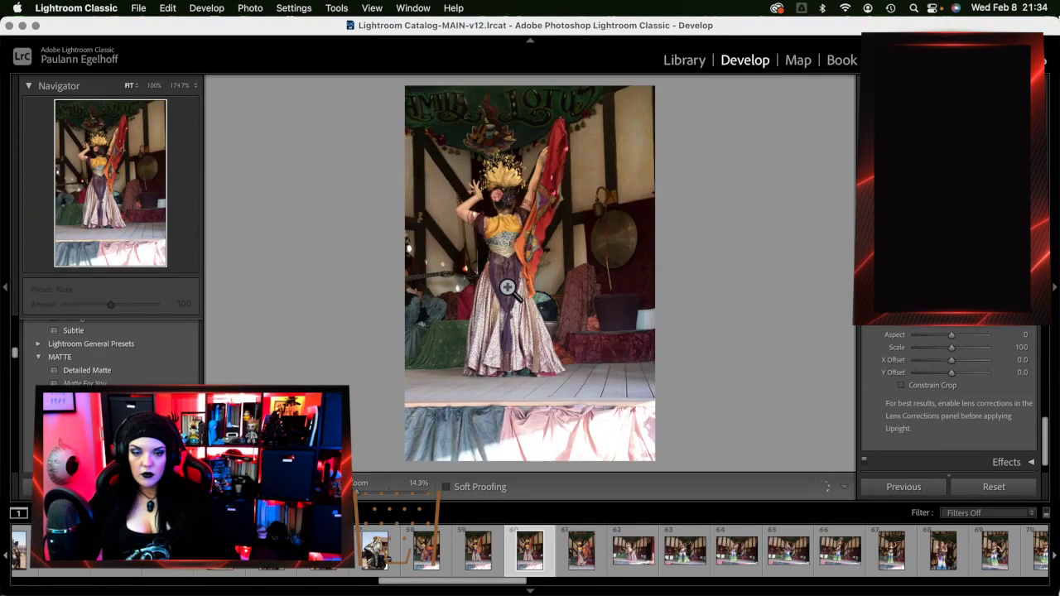
pyautogui.press('Left')
pyautogui.press('Left')
pyautogui.press('Left')
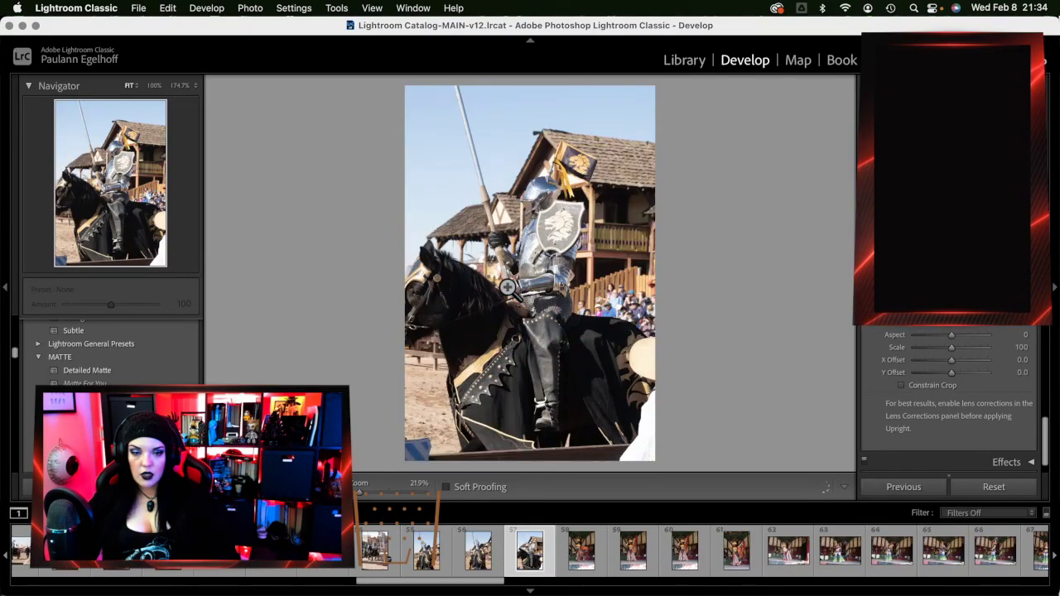
pyautogui.press('Left')
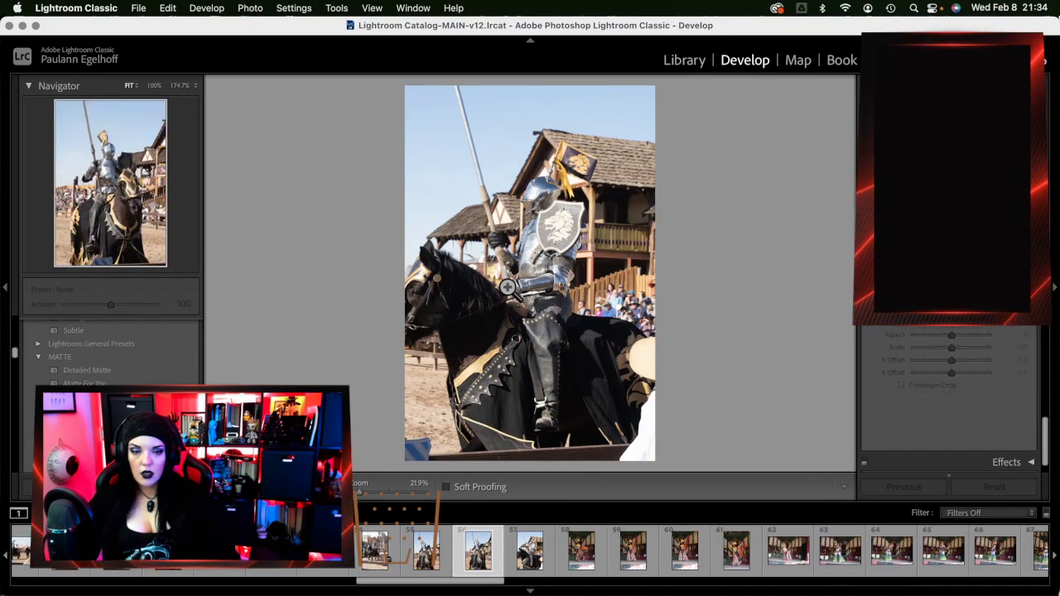
pyautogui.press('Left')
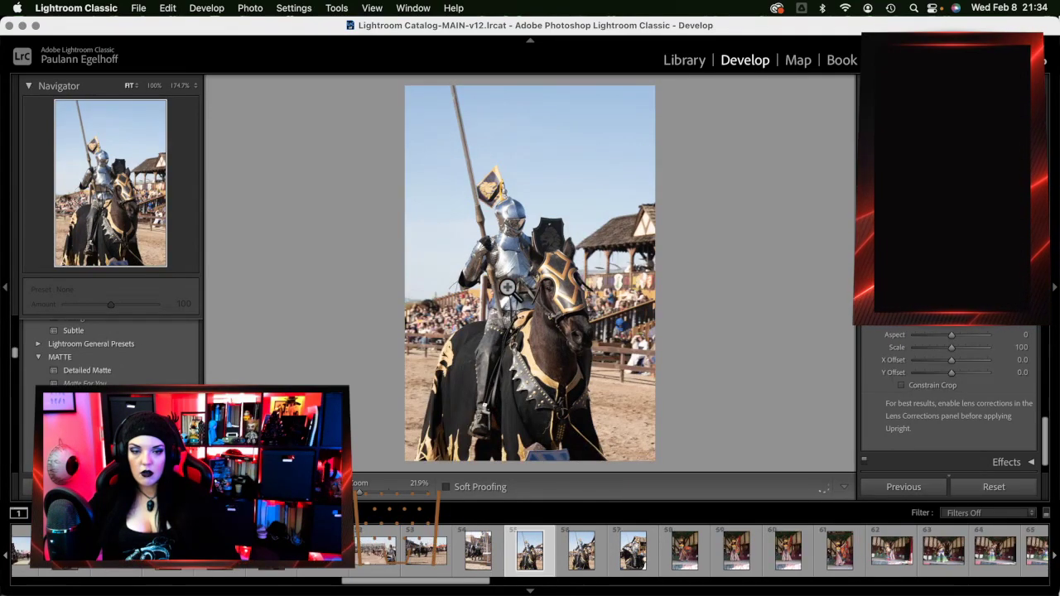
pyautogui.press('Left')
pyautogui.press('Left')
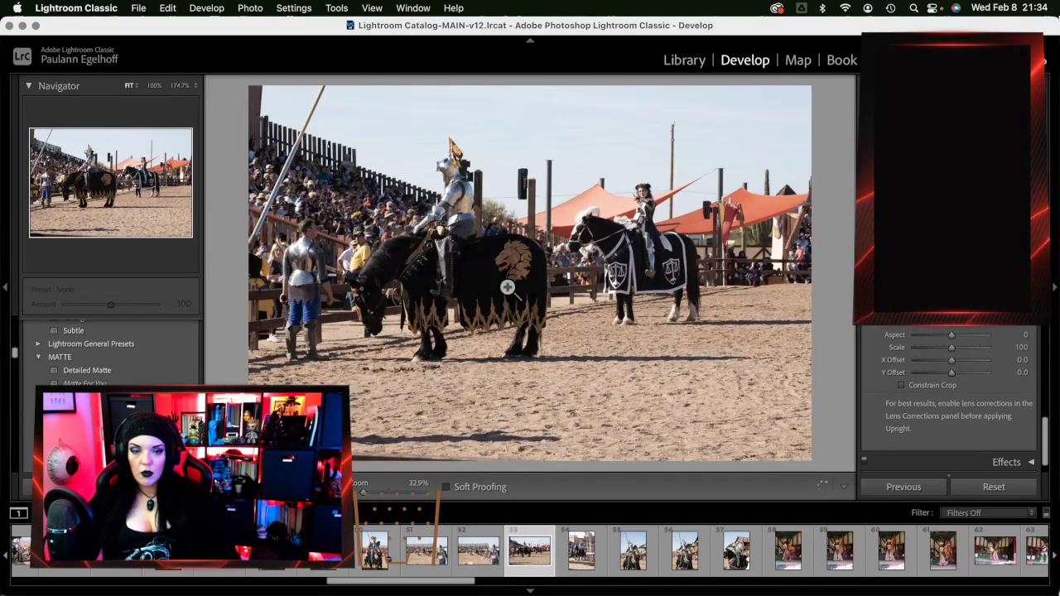
pyautogui.press('Left')
pyautogui.press('Left')
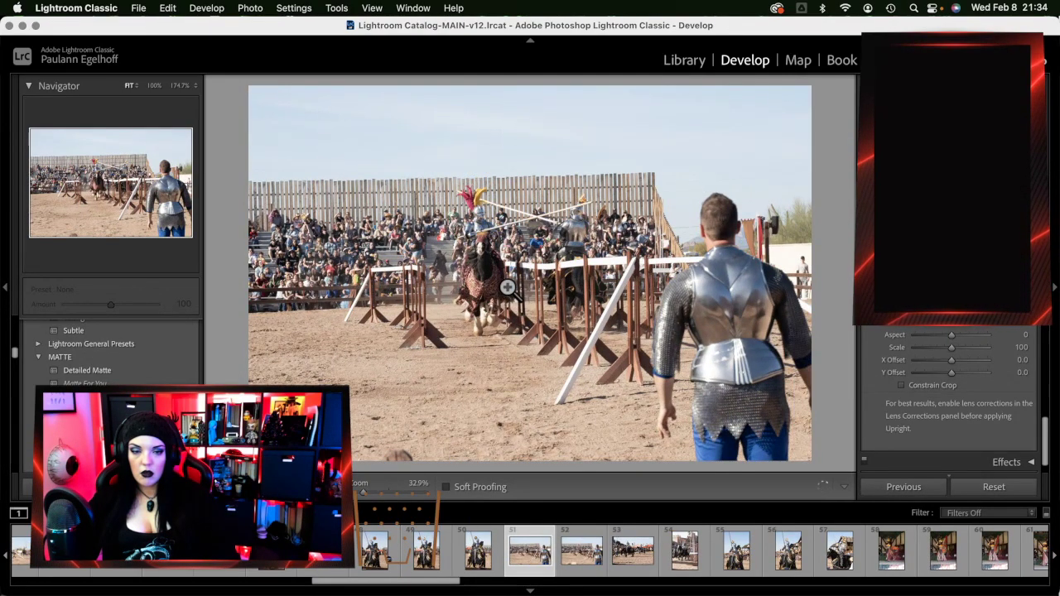
pyautogui.press('Right')
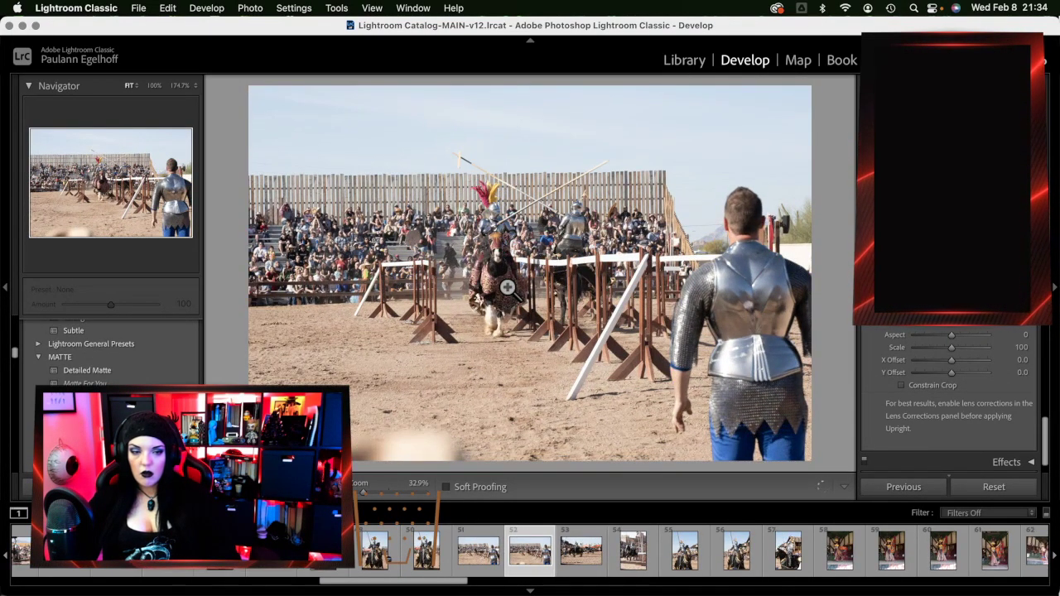
# Remove jousting photos 51 and 52 from the catalog and delete them from disk
pyautogui.rightClick(474, 555)
pyautogui.click(524, 560)
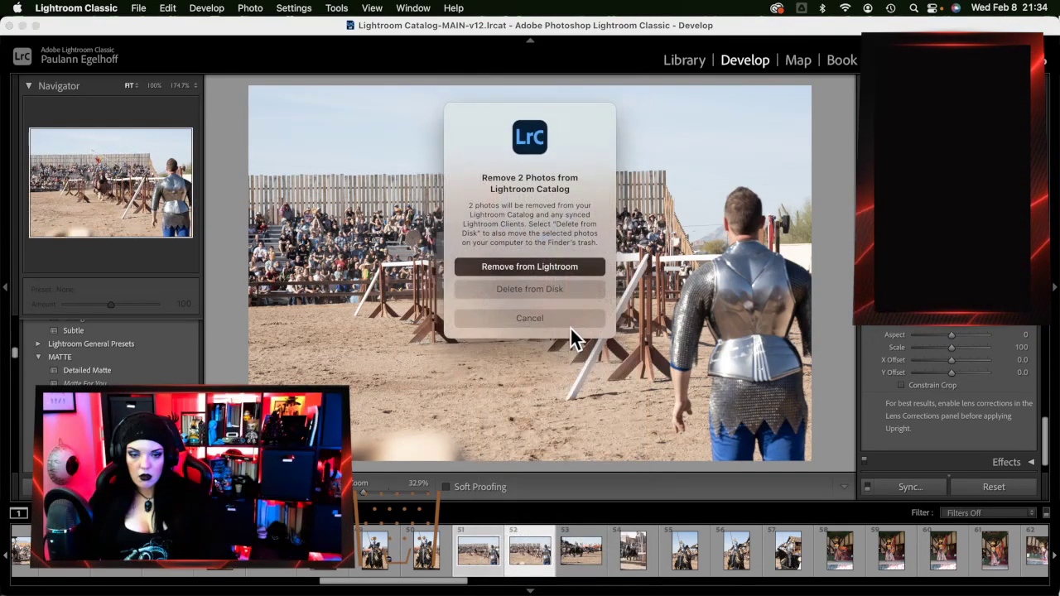
pyautogui.click(569, 296)
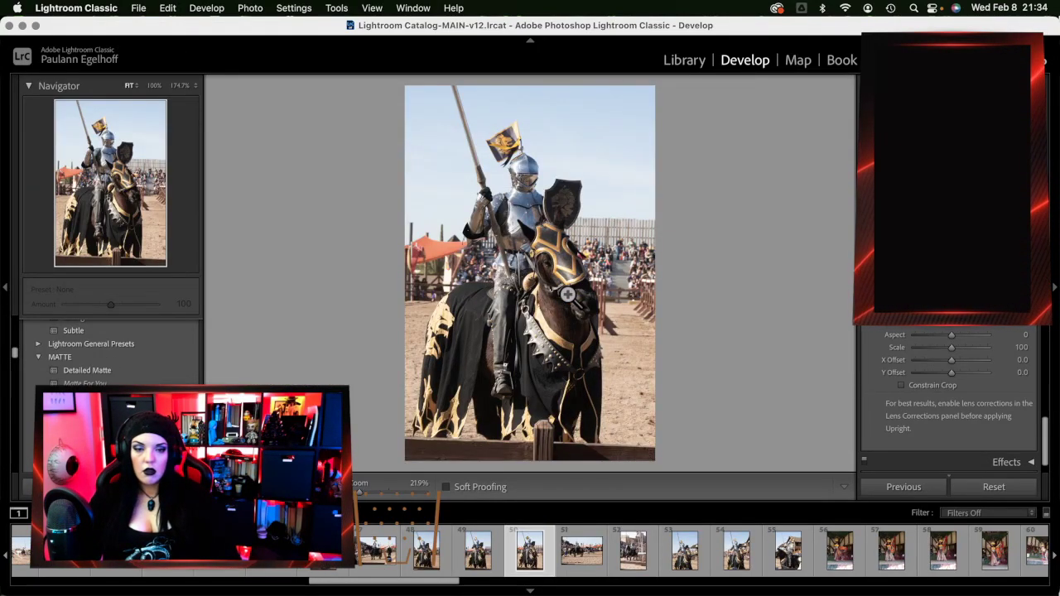
# Compare neighbouring jousting shots and trash the next two rejected photos
pyautogui.press('Left')
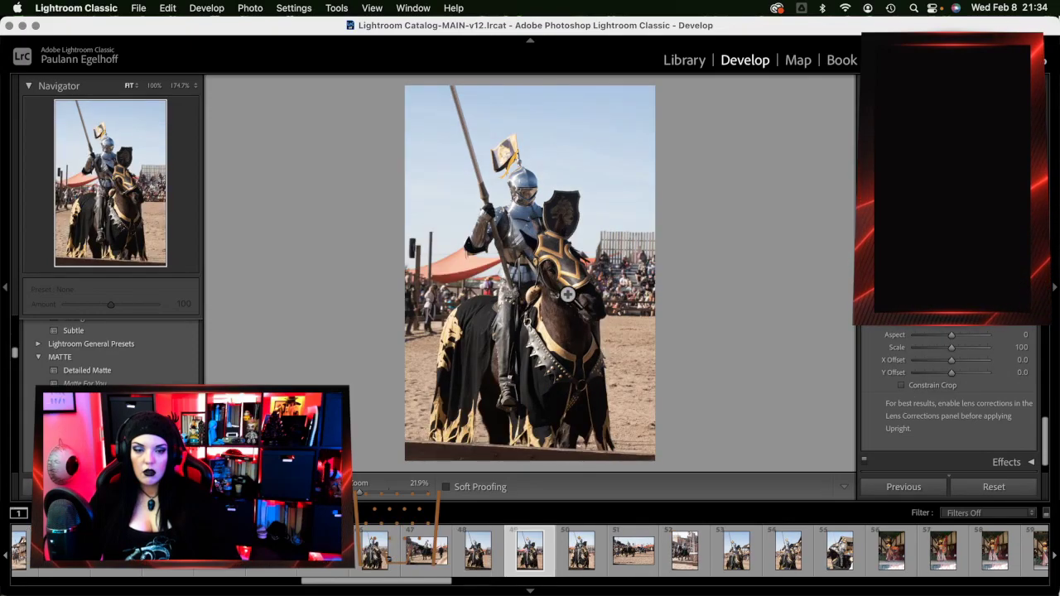
pyautogui.press('Right')
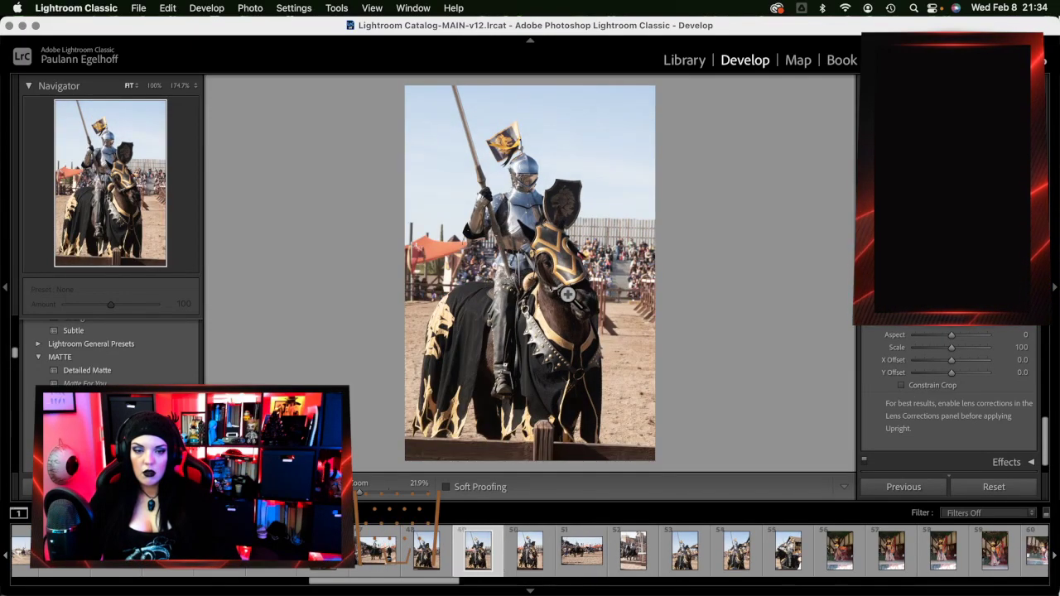
pyautogui.press('Left')
pyautogui.press('BackSpace')
pyautogui.press('Return')
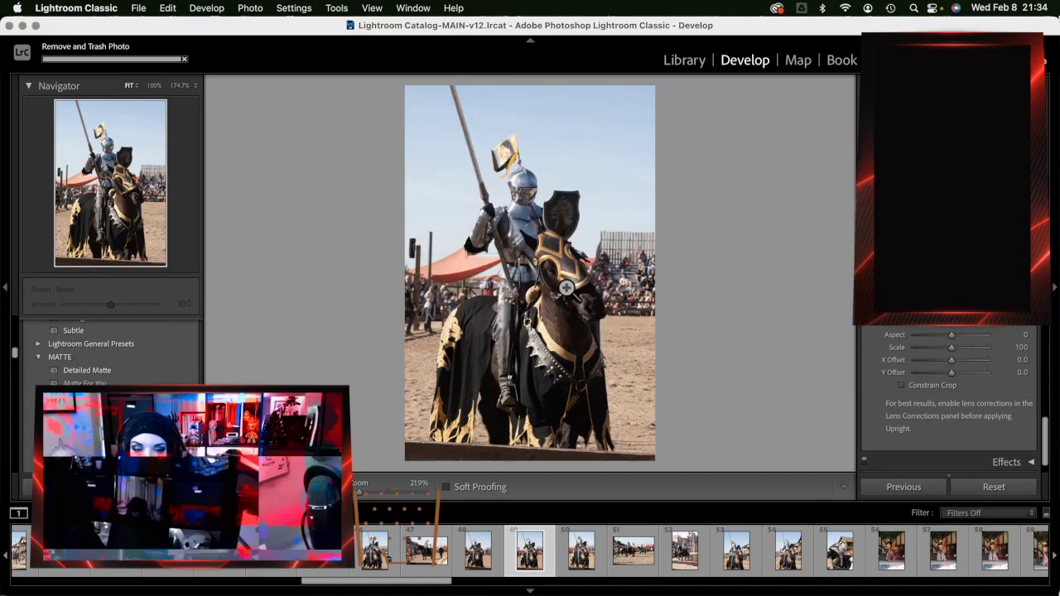
pyautogui.press('Left')
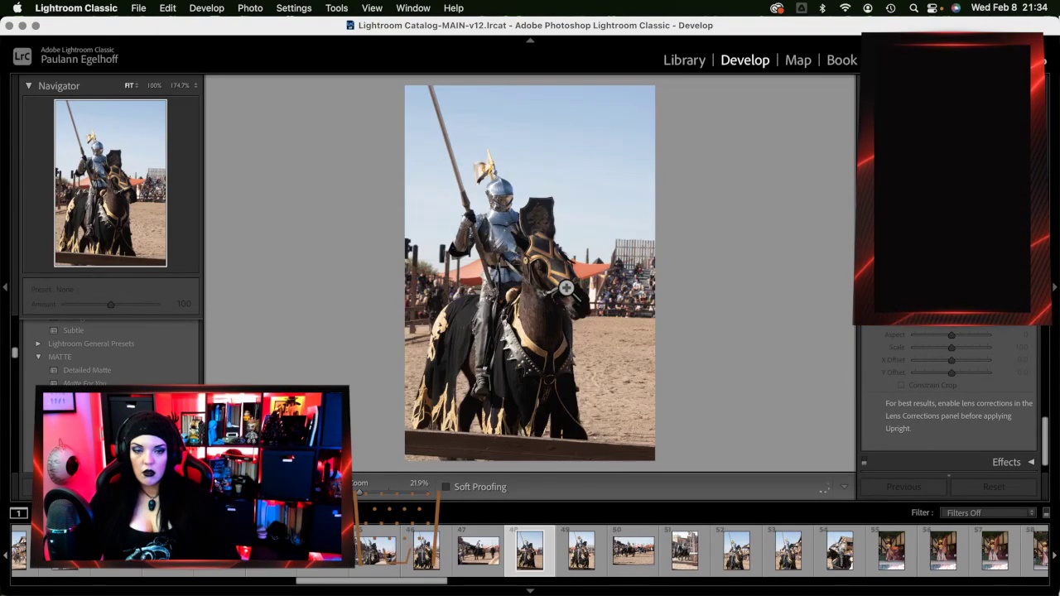
pyautogui.press('BackSpace')
pyautogui.press('Return')
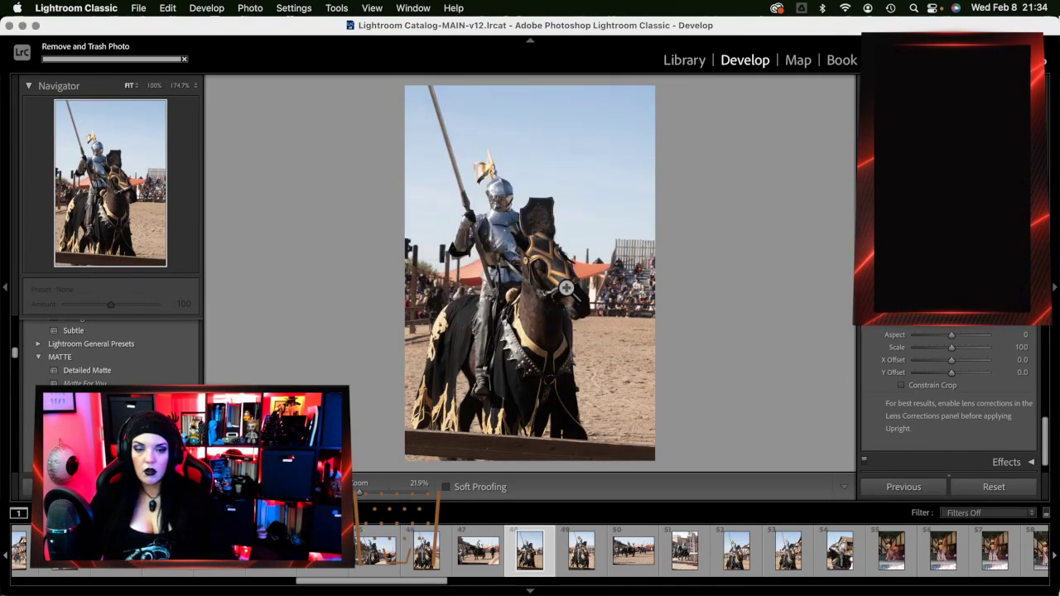
# Trash the landscape horse shot and one more jousting photo, then step back further
pyautogui.press('Left')
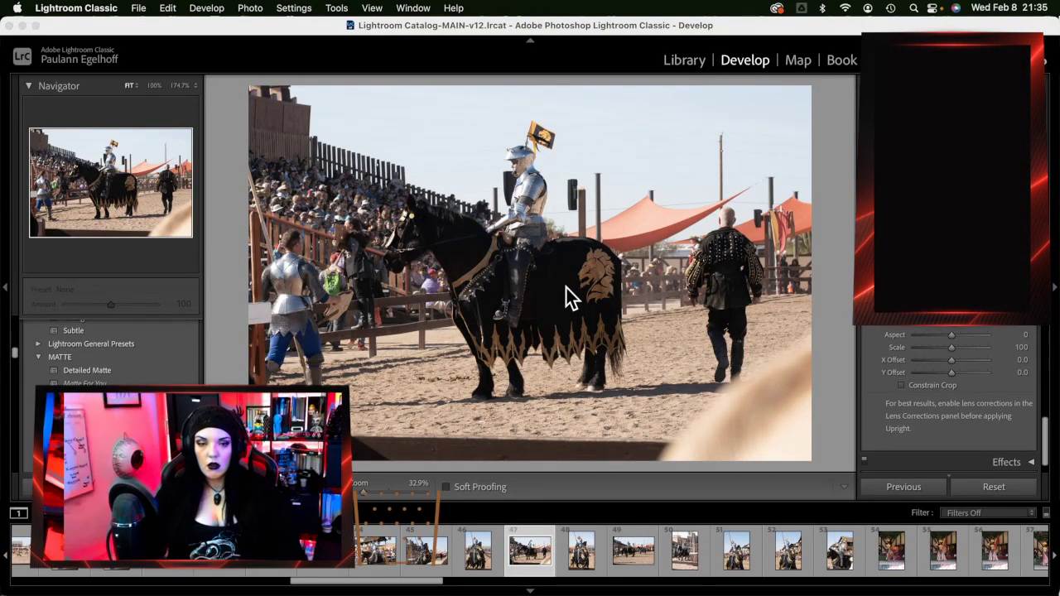
pyautogui.press('BackSpace')
pyautogui.press('Return')
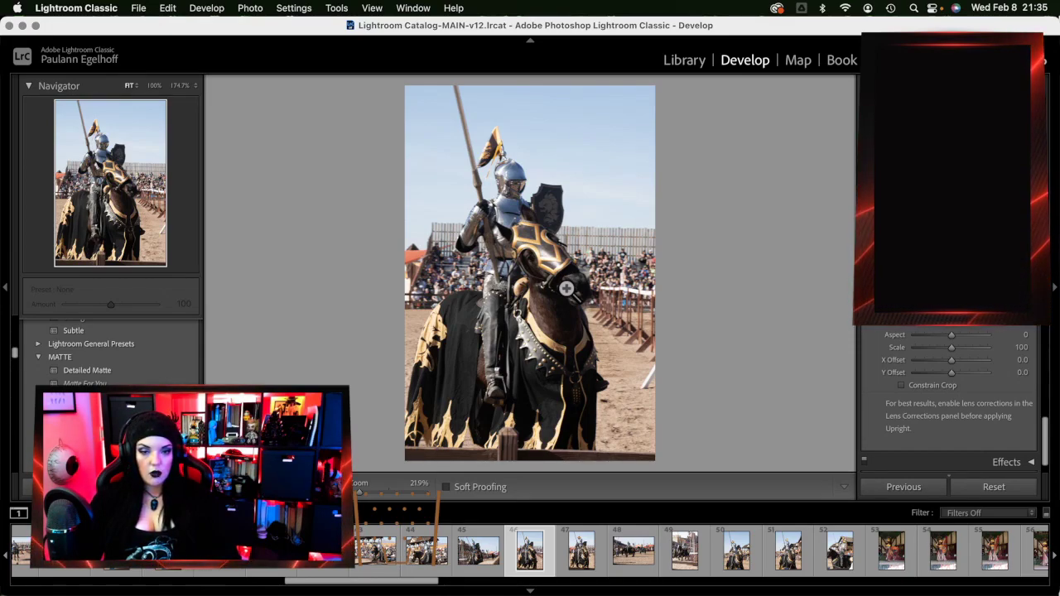
pyautogui.press('Delete')
pyautogui.click(567, 292)
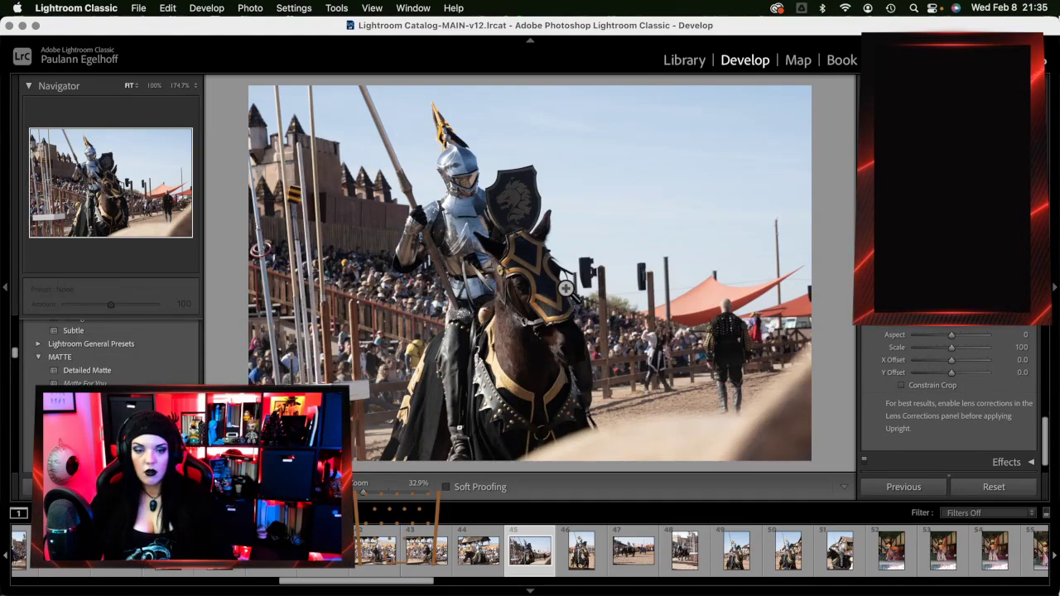
pyautogui.press('Left')
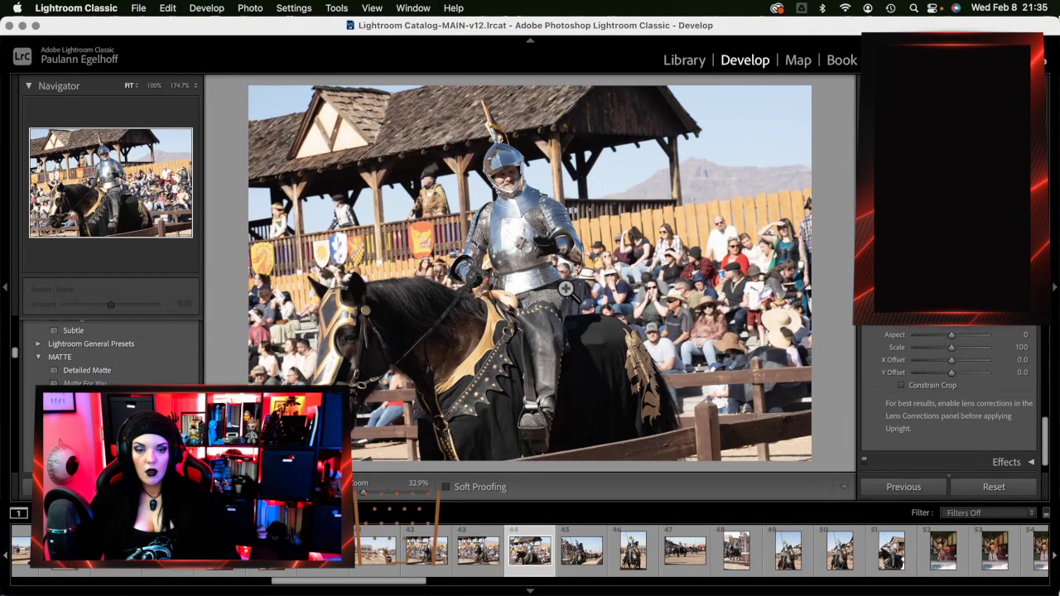
pyautogui.press('Left')
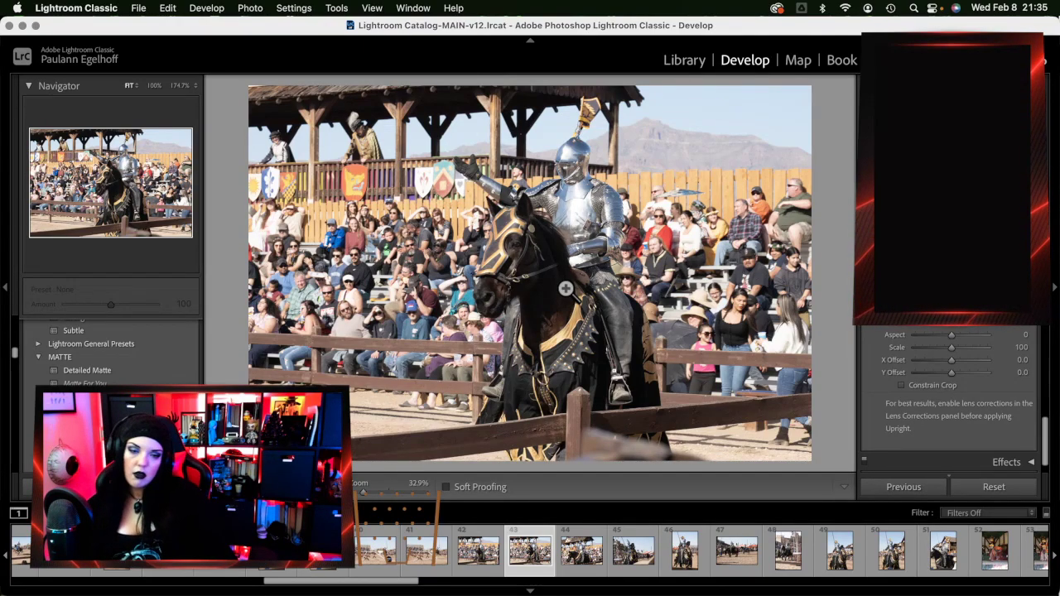
# Compare neighbouring jousting photos and trash the weaker one
pyautogui.press('Left')
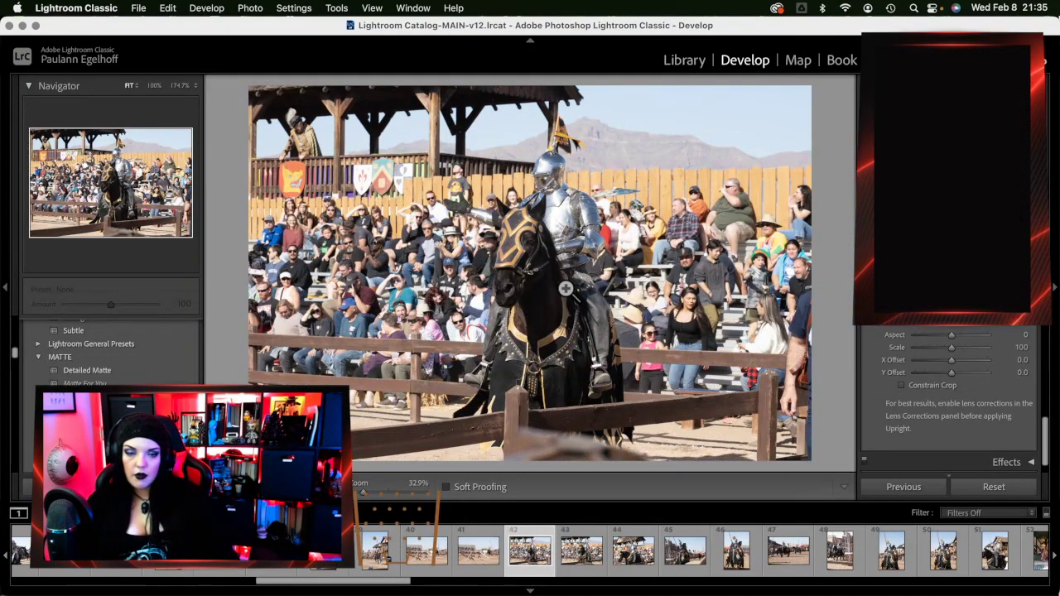
pyautogui.press('Left')
pyautogui.press('Right')
pyautogui.press('Right')
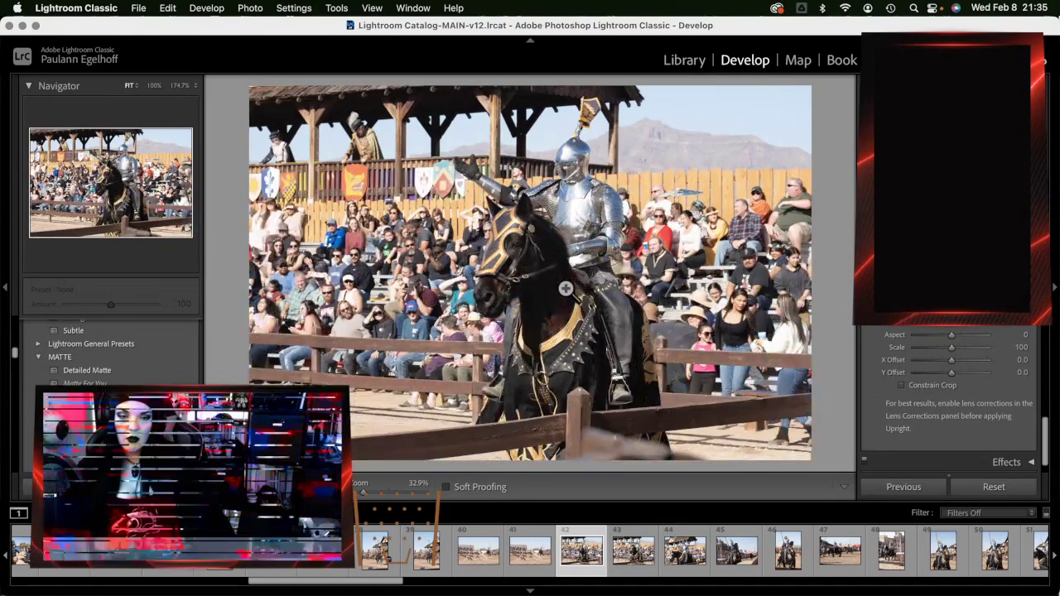
pyautogui.press('Left')
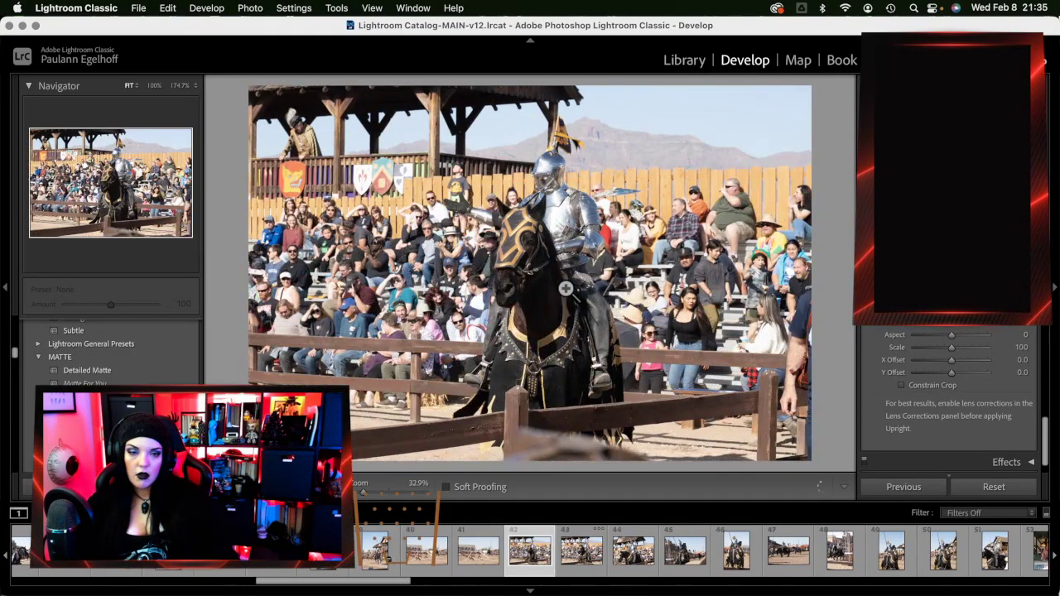
pyautogui.press('Delete')
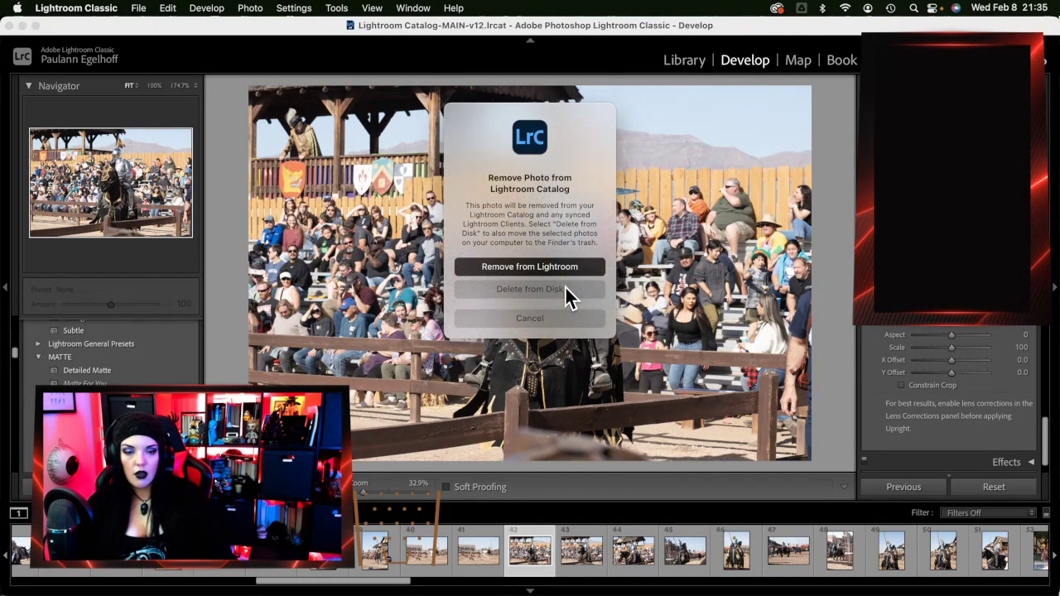
pyautogui.press('Return')
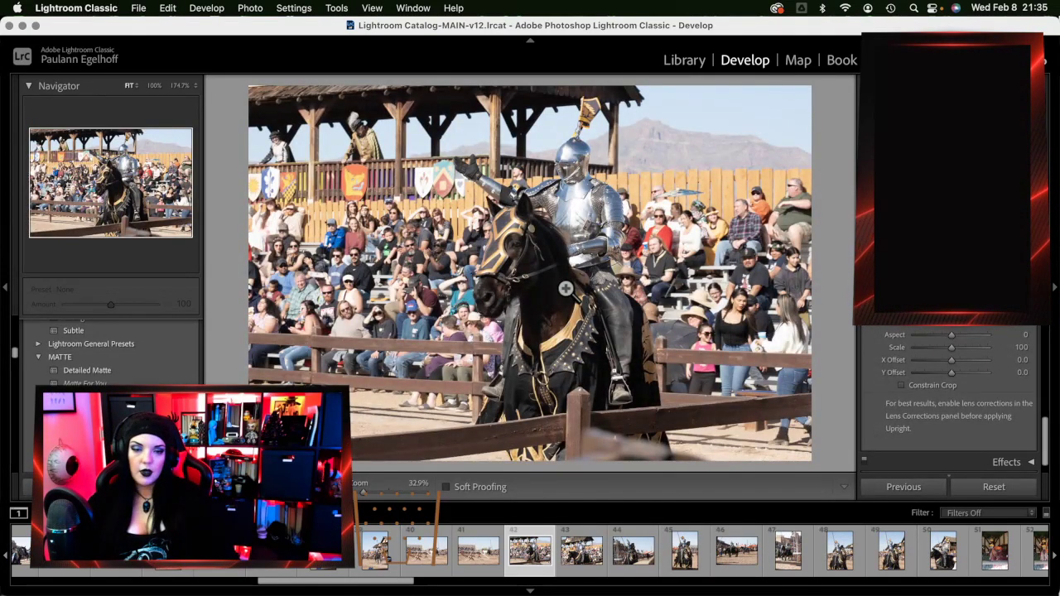
# Trash two jousting-field photos and a vertical rider photo
pyautogui.press('Left')
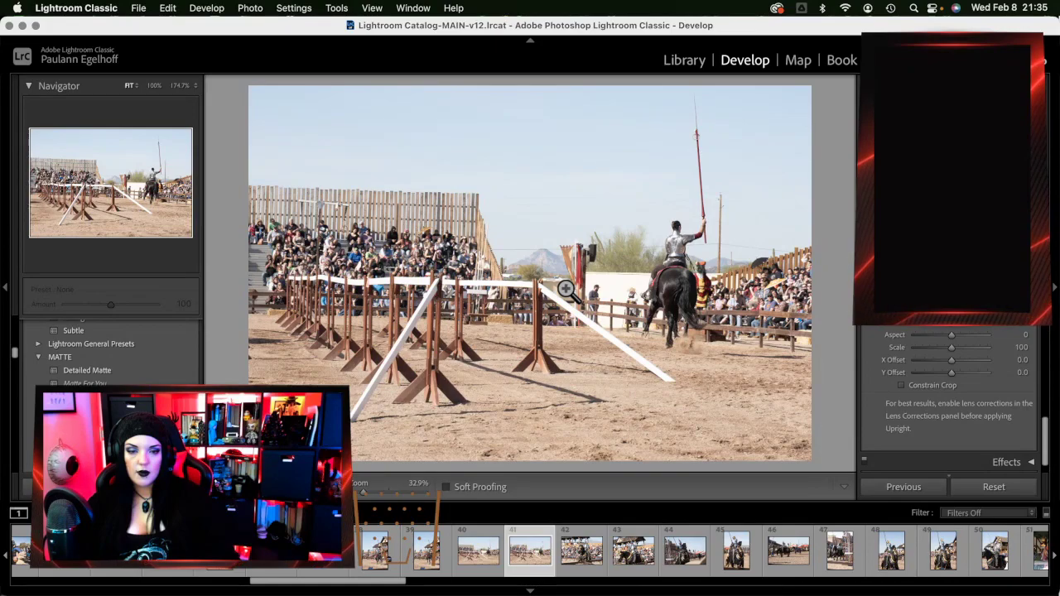
pyautogui.press('Delete')
pyautogui.press('Return')
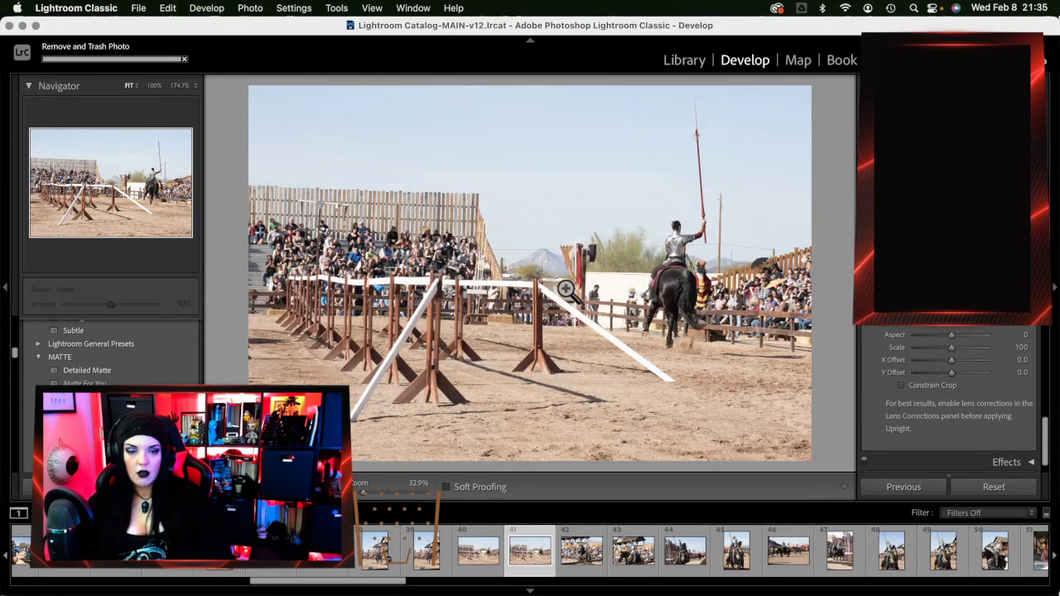
pyautogui.press('Left')
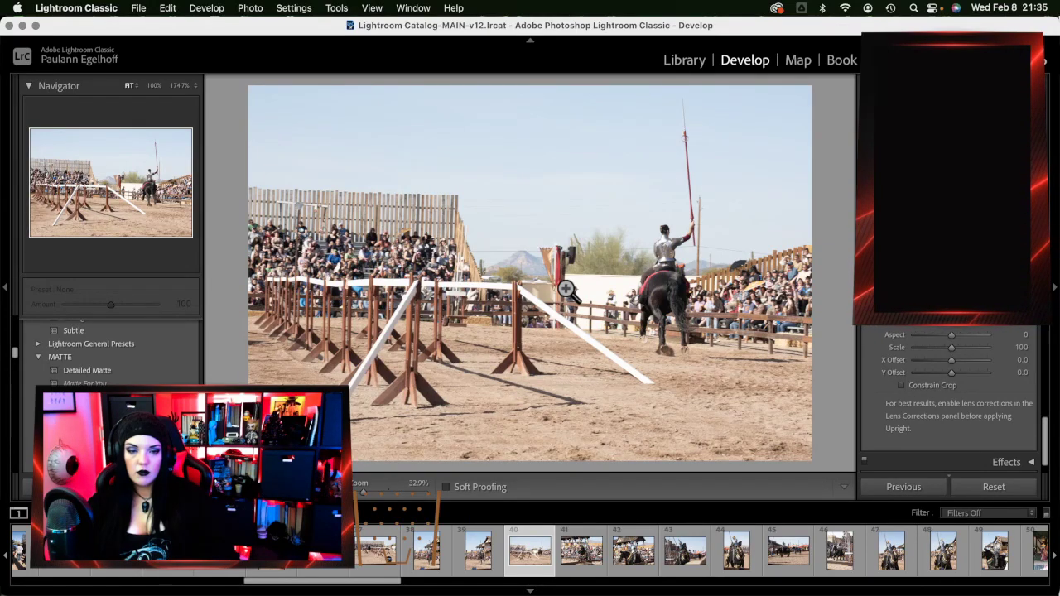
pyautogui.press('Delete')
pyautogui.press('Return')
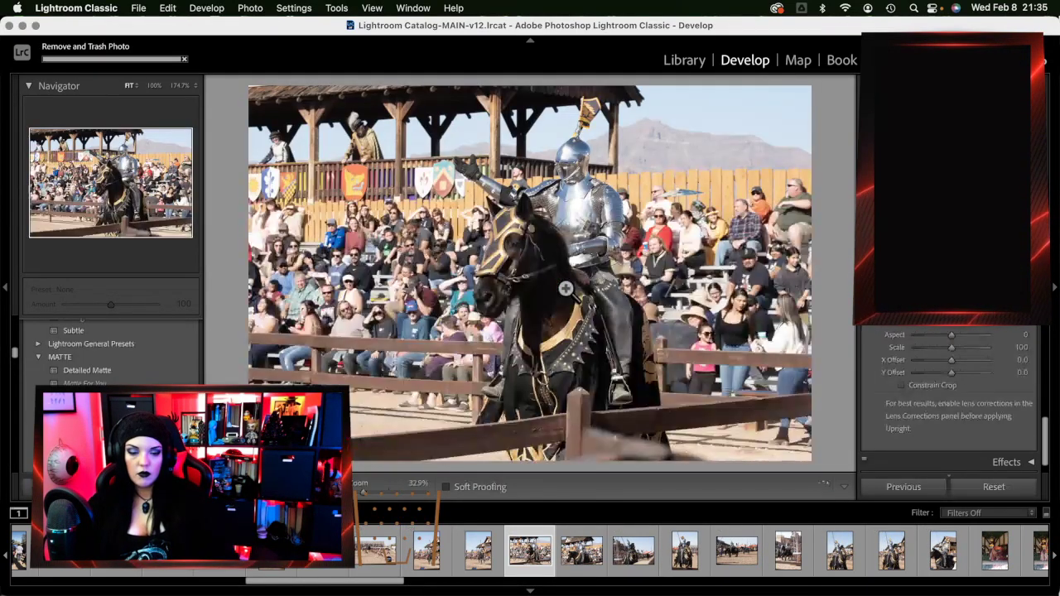
pyautogui.press('Left')
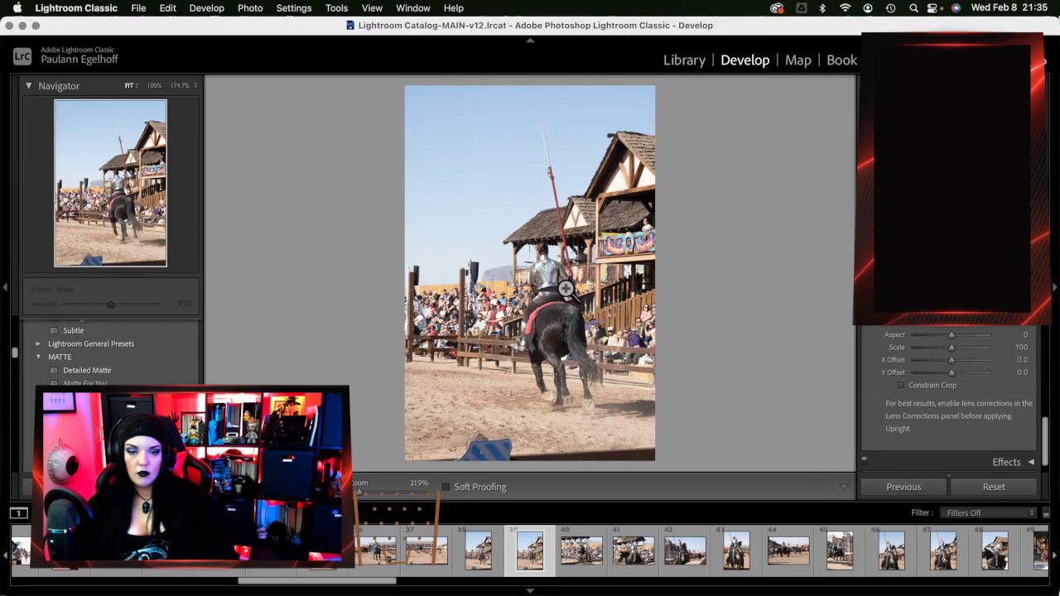
pyautogui.press('Delete')
pyautogui.press('Return')
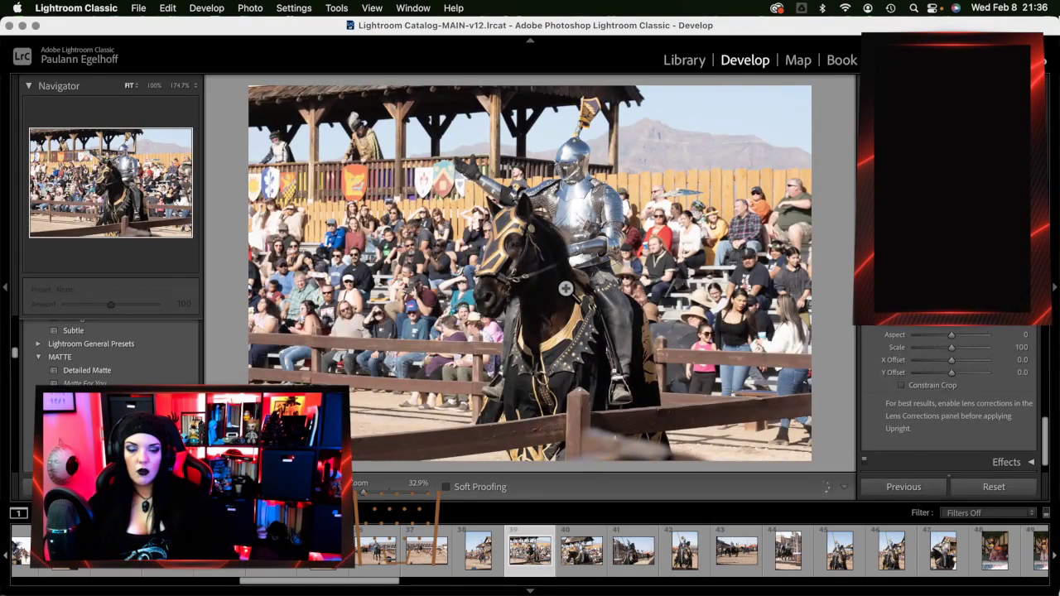
# Trash another vertical rider photo and the next two jousting shots
pyautogui.press('Left')
pyautogui.press('Delete')
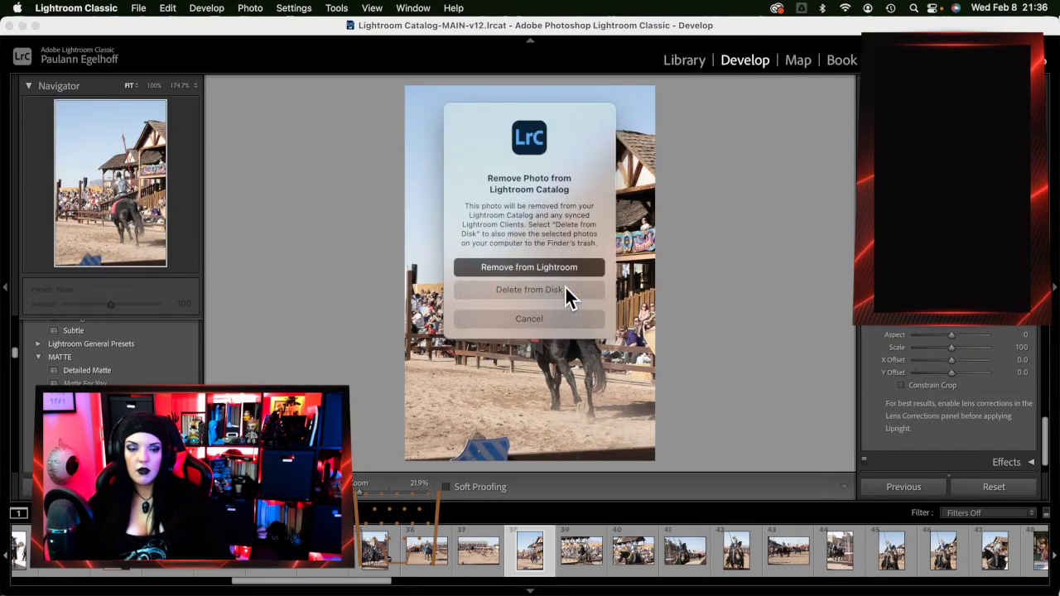
pyautogui.press('Return')
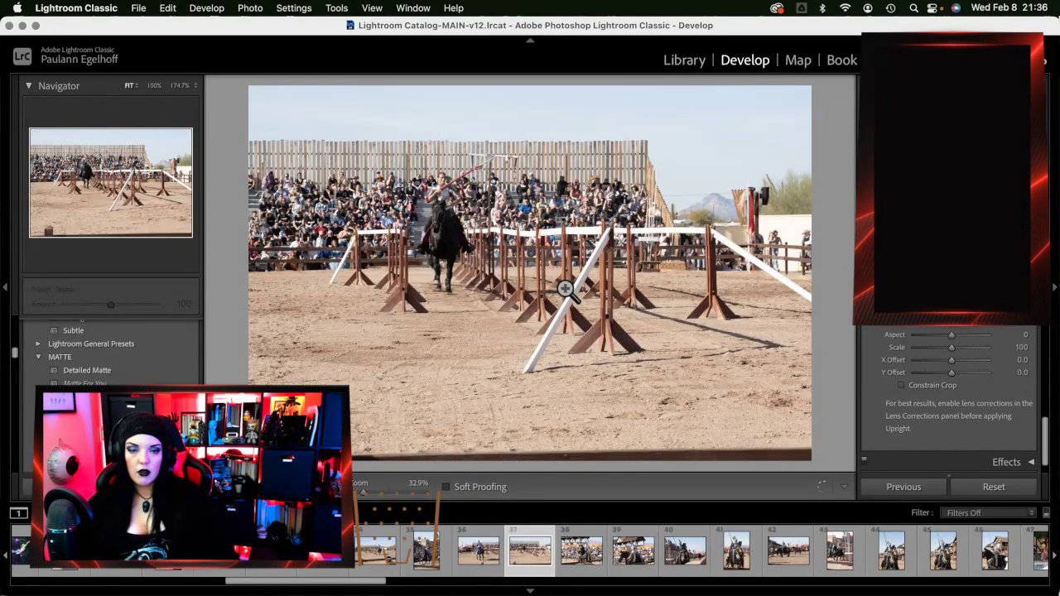
pyautogui.press('Delete')
pyautogui.press('Return')
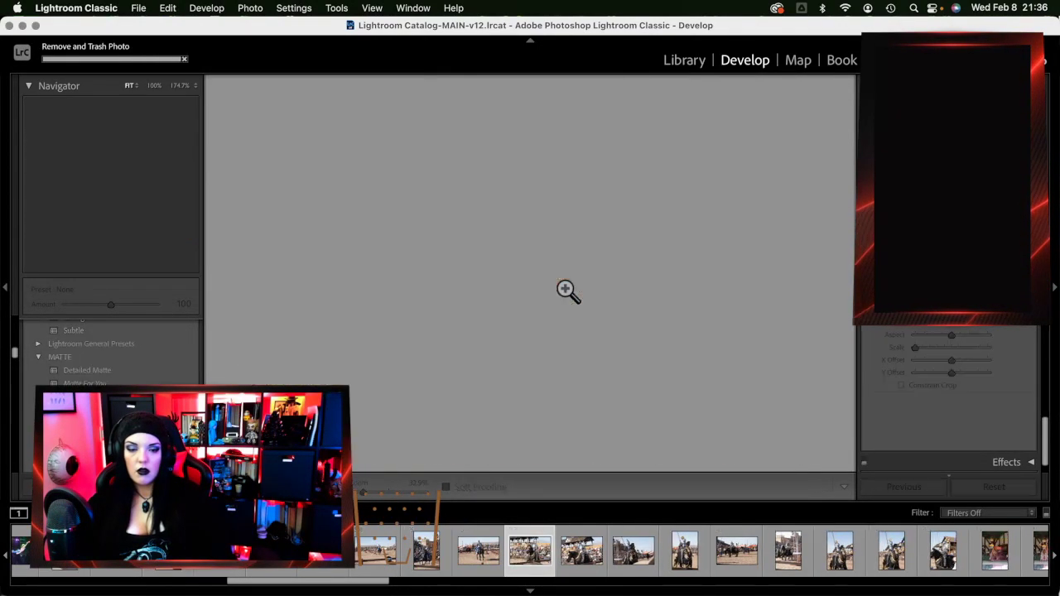
pyautogui.press('Delete')
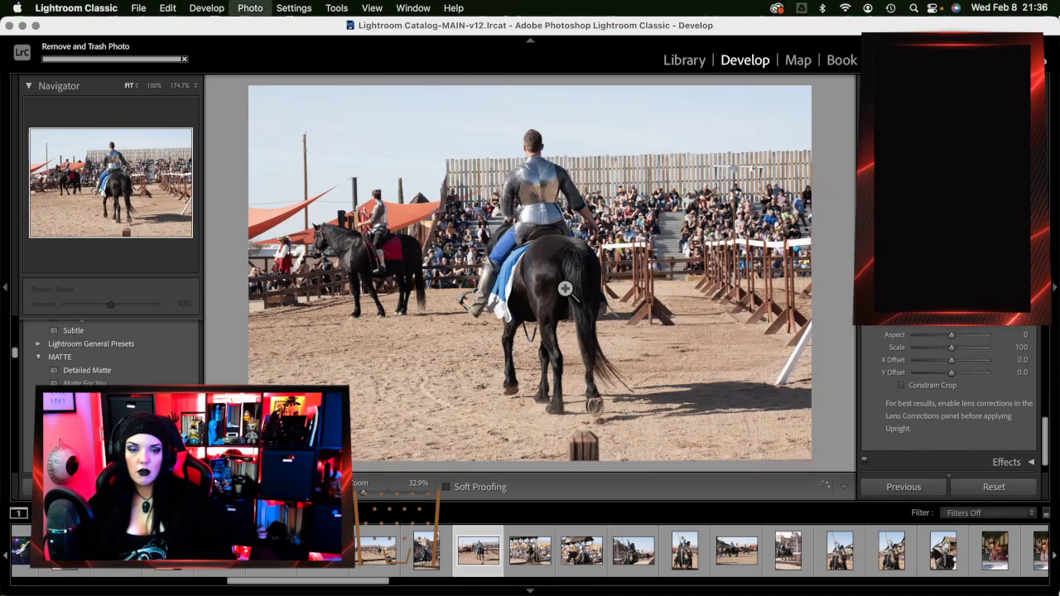
pyautogui.click(565, 288)
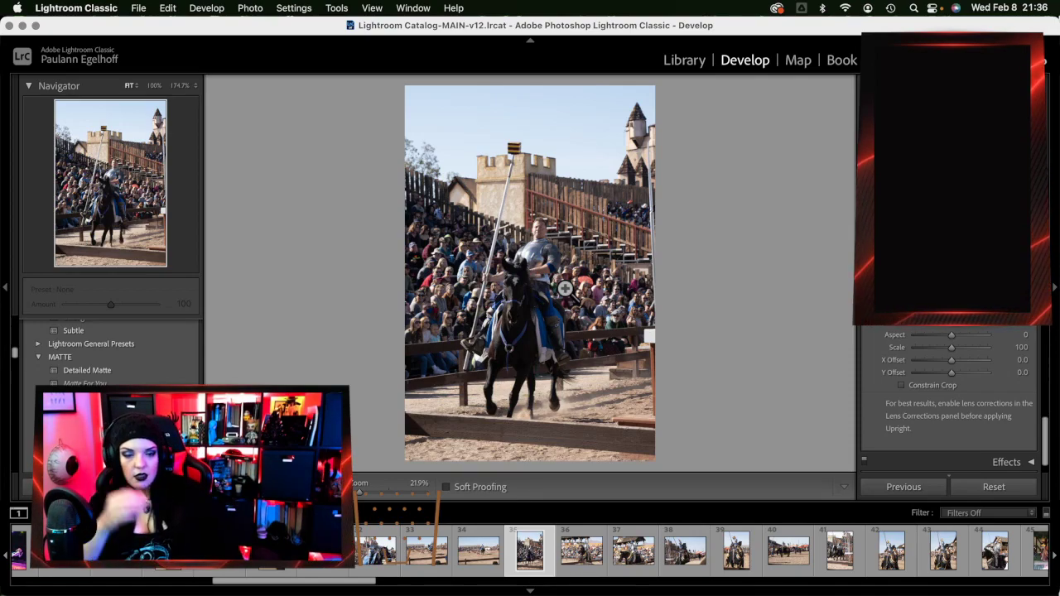
# Compare the vertical and landscape jousting shots and trash photo 34, the knight riding away
pyautogui.press('Left')
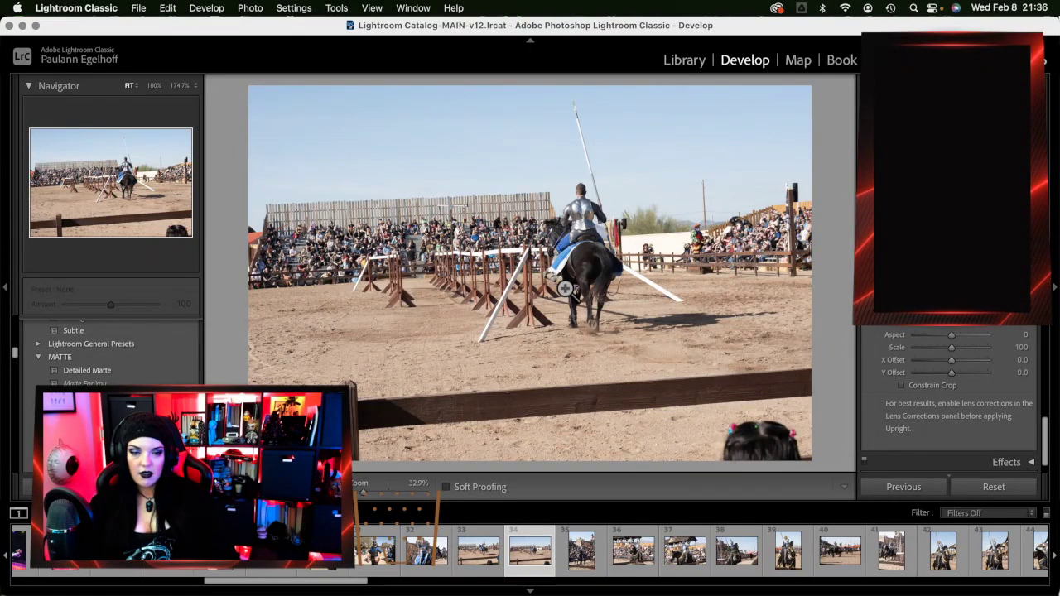
pyautogui.press('Right')
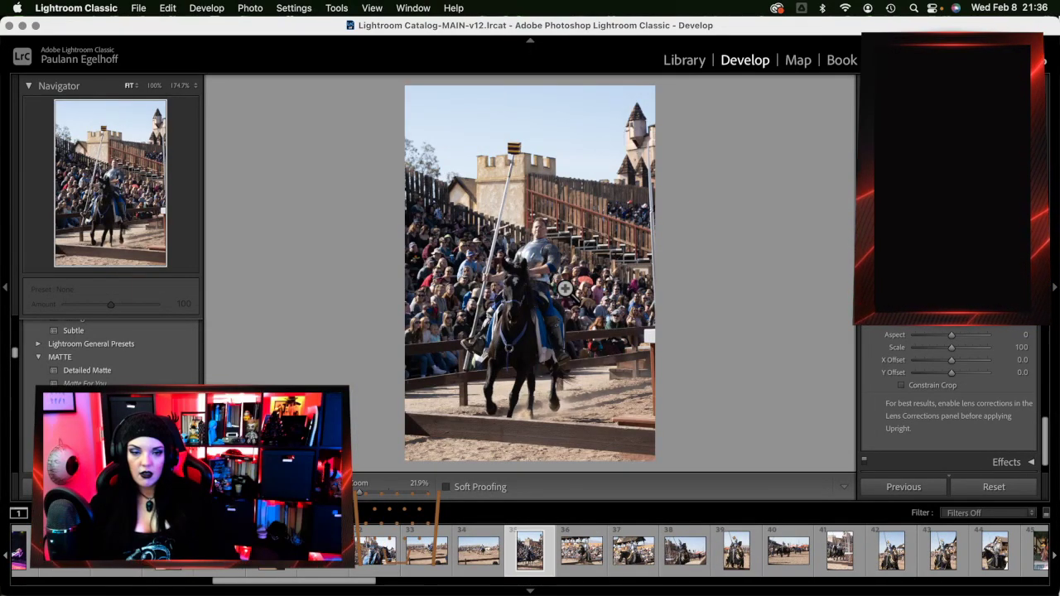
pyautogui.press('Left')
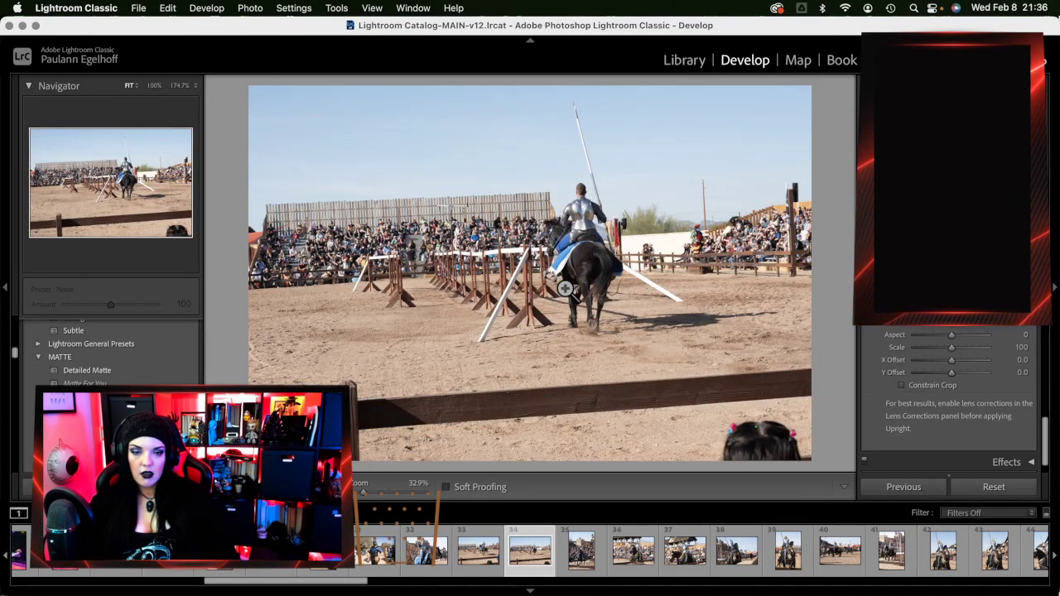
pyautogui.press('BackSpace')
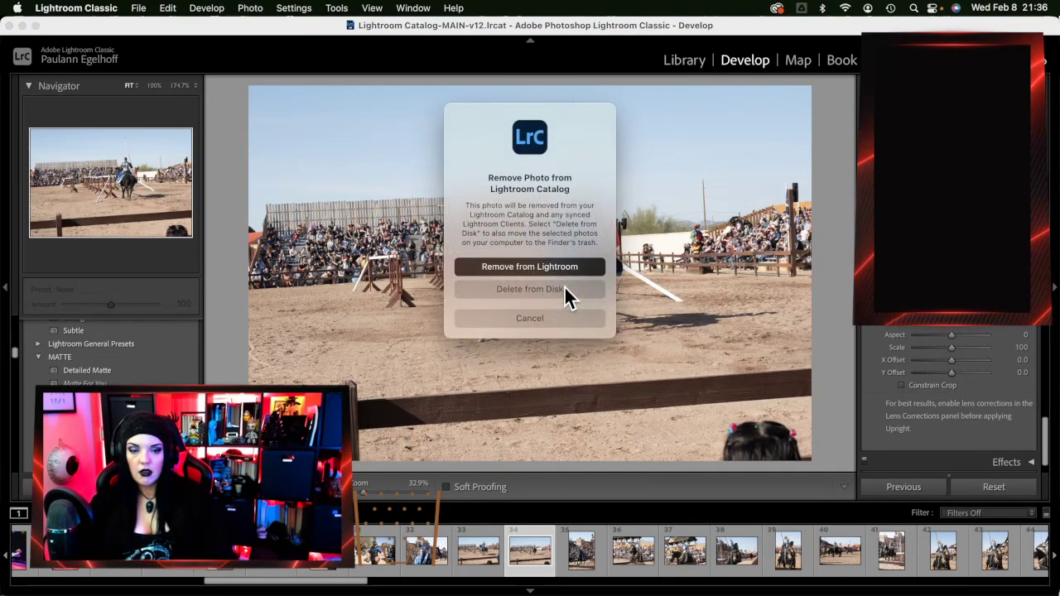
pyautogui.click(565, 289)
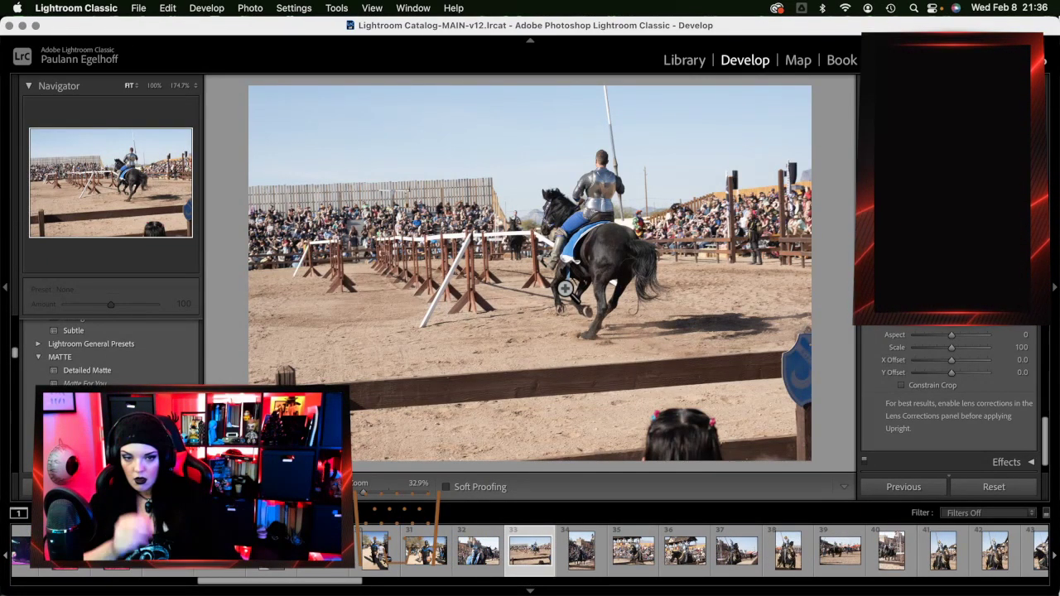
# Inspect the horse's hooves at 1:1, enable Constrain Crop in Transform, and return to Fit
pyautogui.click(591, 295)
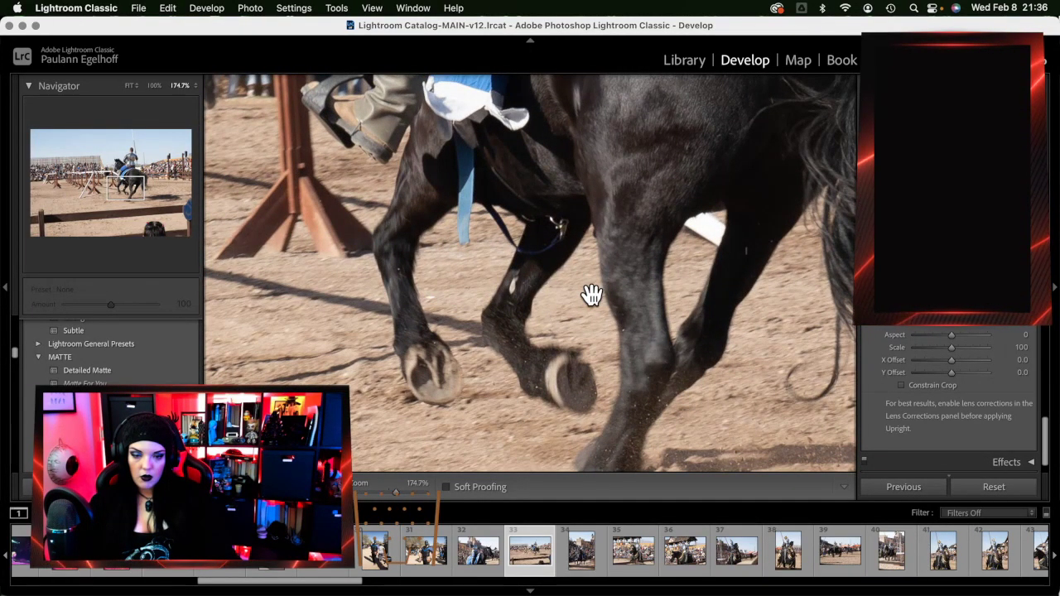
pyautogui.scroll(-5, 461, 368)
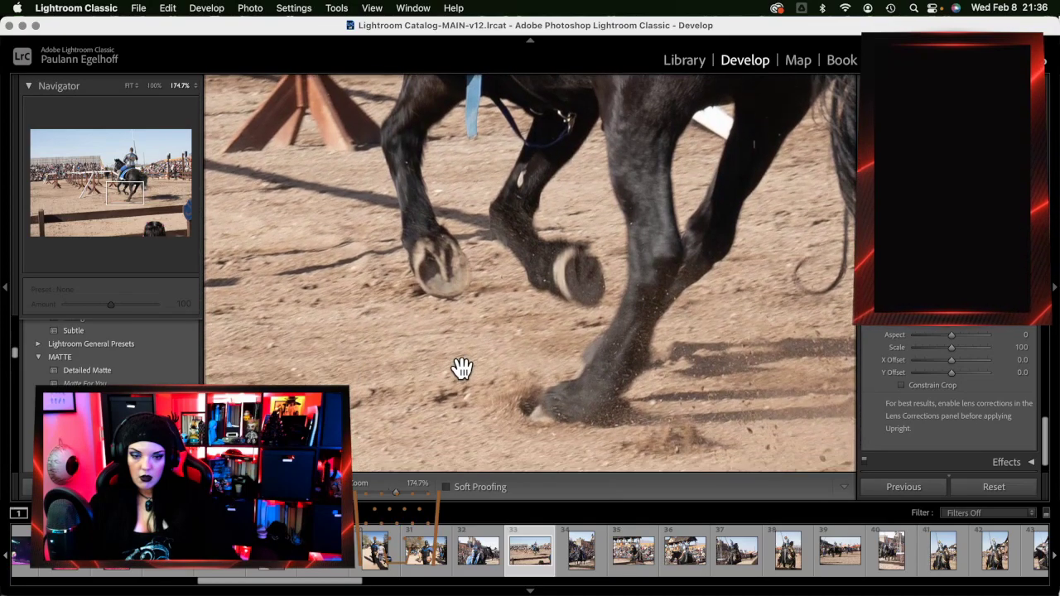
pyautogui.scroll(4, 461, 368)
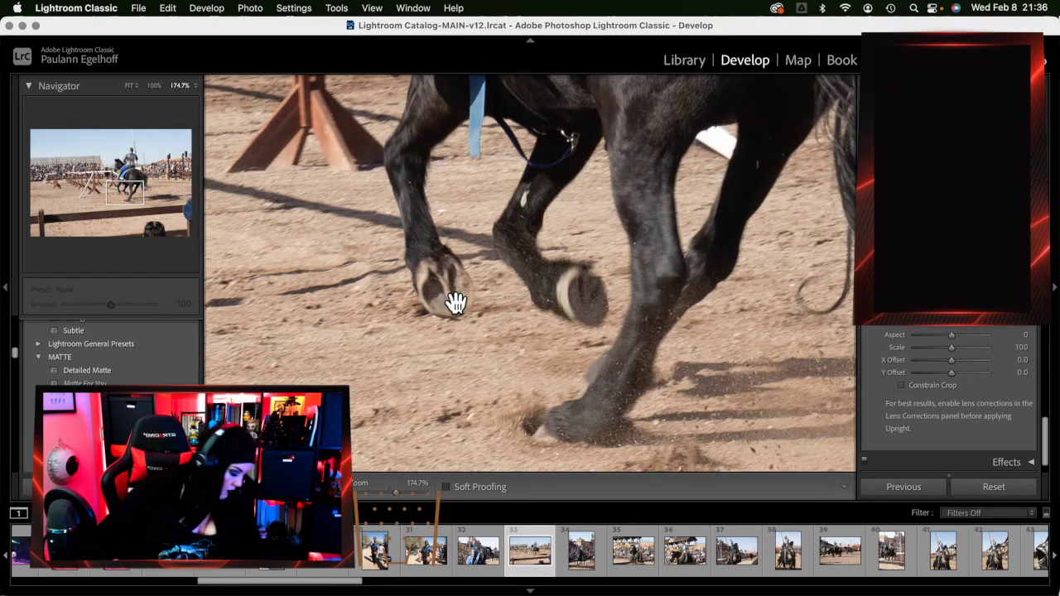
pyautogui.click(927, 386)
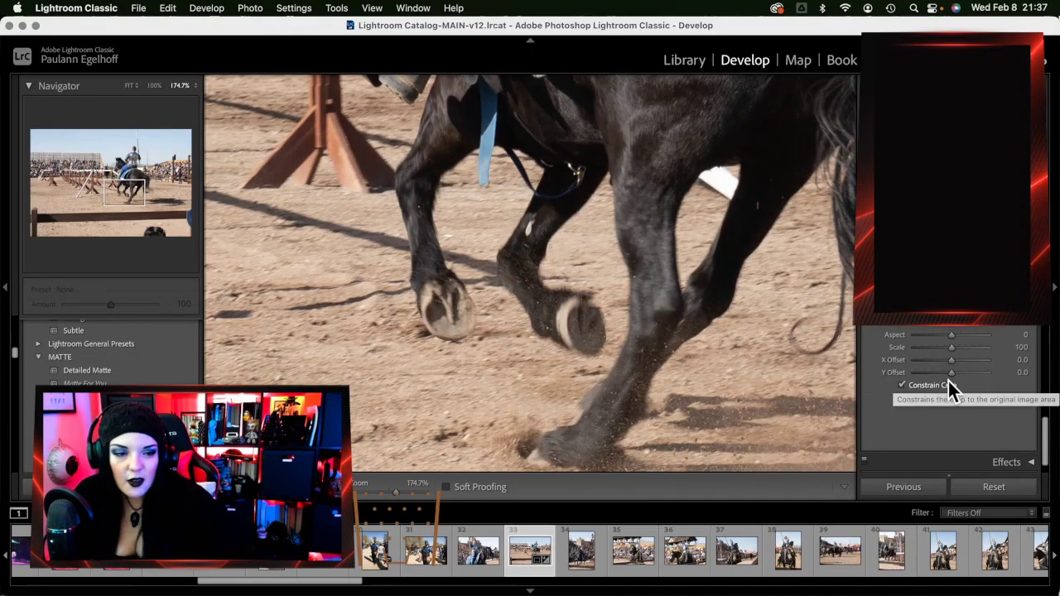
pyautogui.click(515, 302)
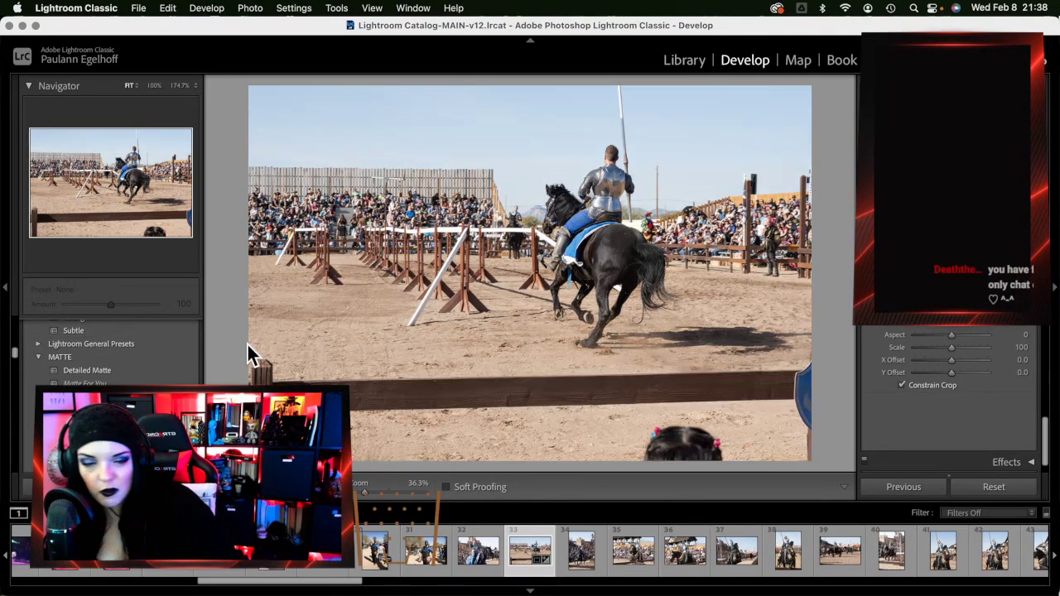
# Open photo 32, the knight with a lance, and step back to photo 28, the hooded axe cosplayer
pyautogui.click(484, 569)
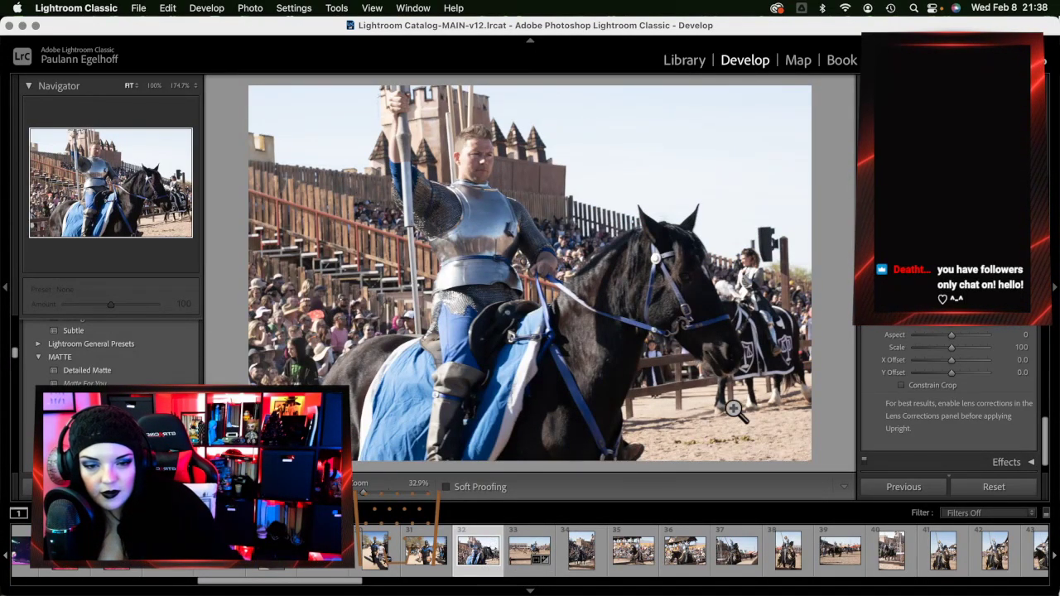
pyautogui.press('Left')
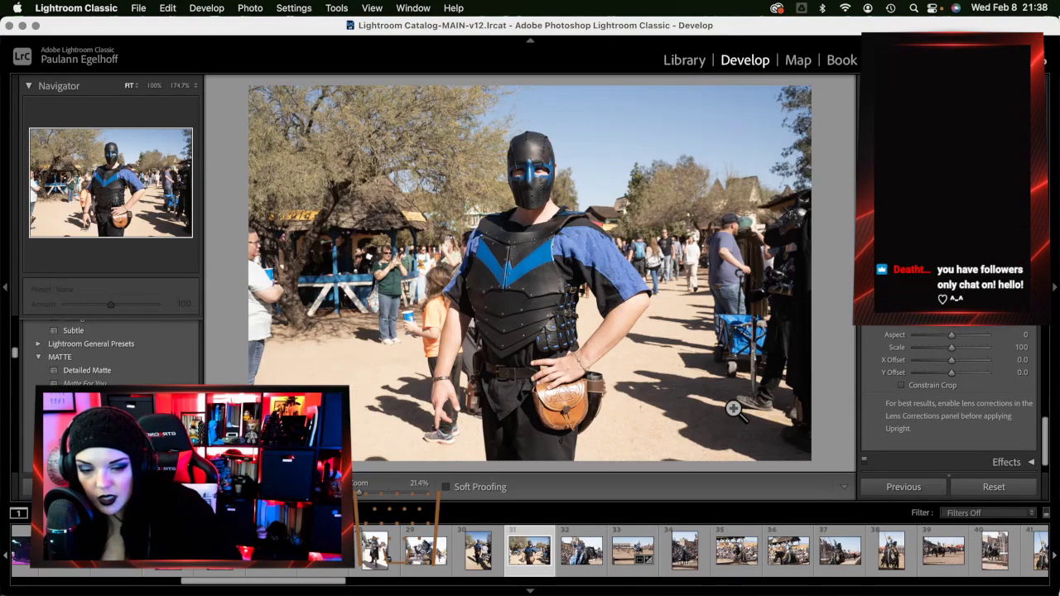
pyautogui.press('Left')
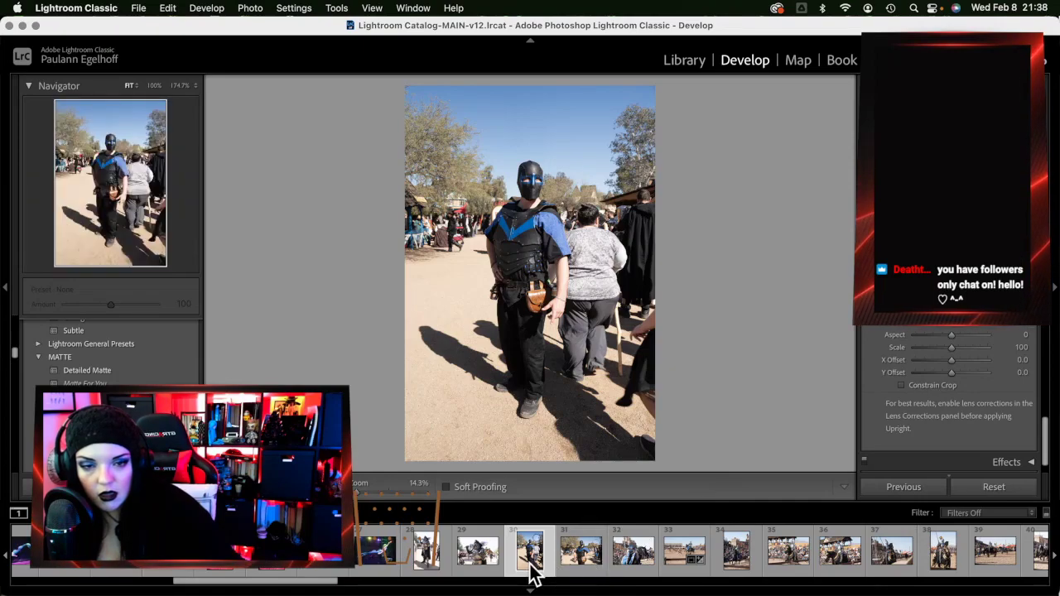
pyautogui.press('Left')
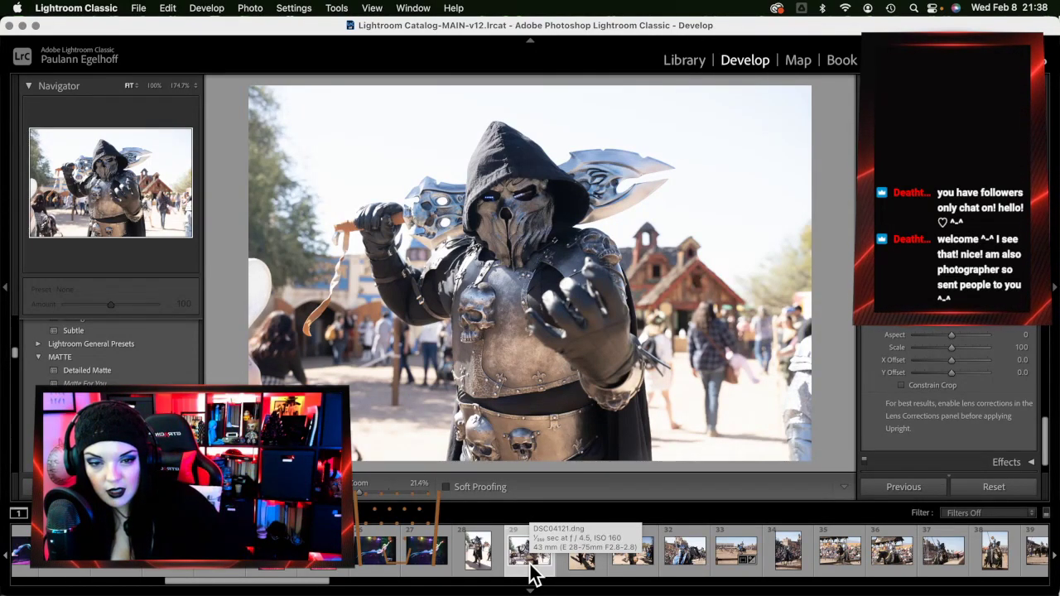
pyautogui.press('Left')
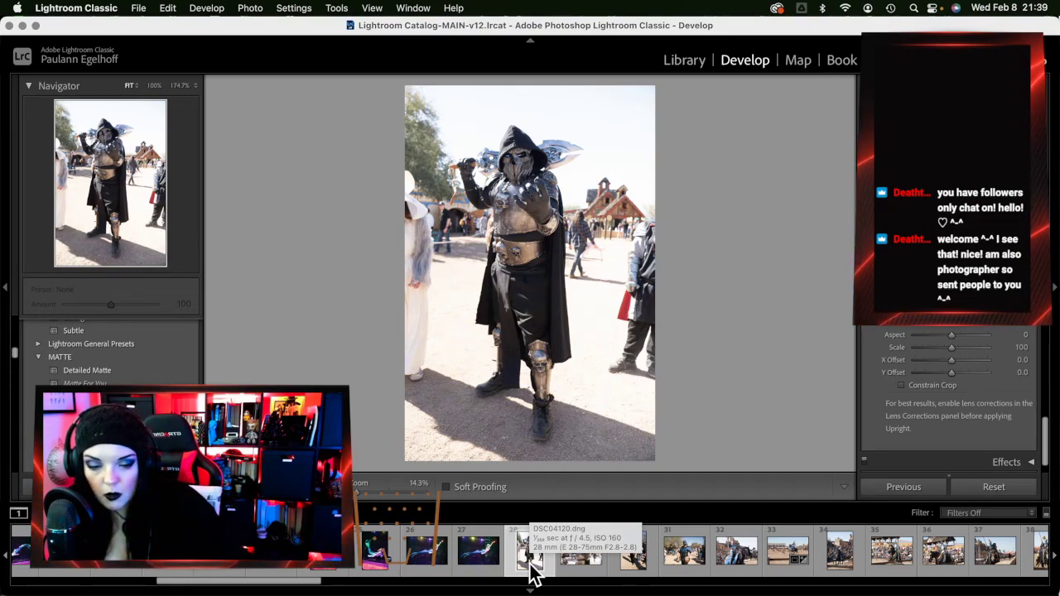
pyautogui.moveTo(1046, 472)
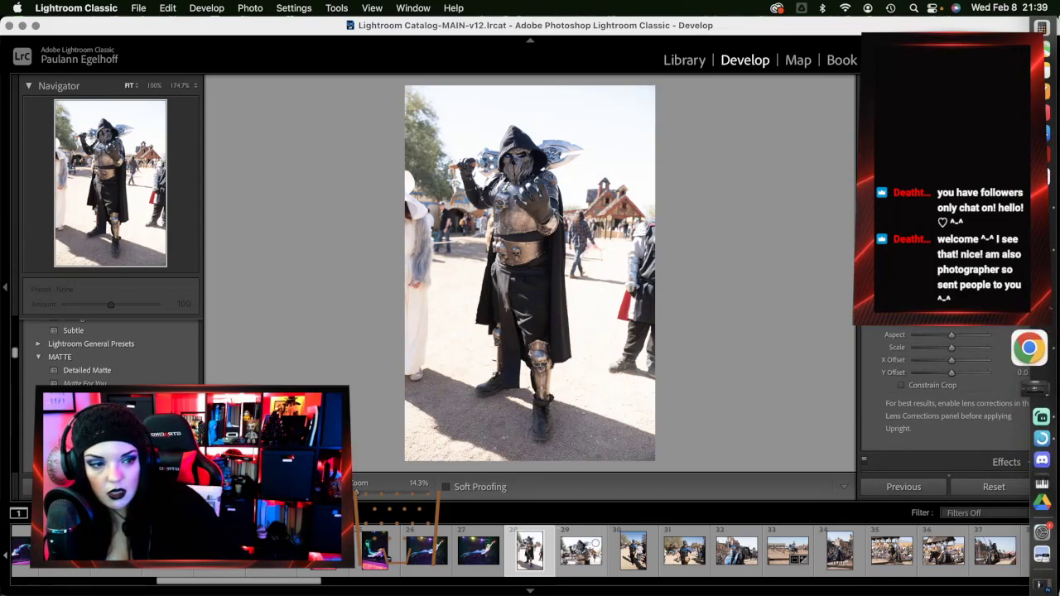
# Open the Big Click Energy Portfolio page in Chrome and scroll through its category tiles
pyautogui.click(1029, 348)
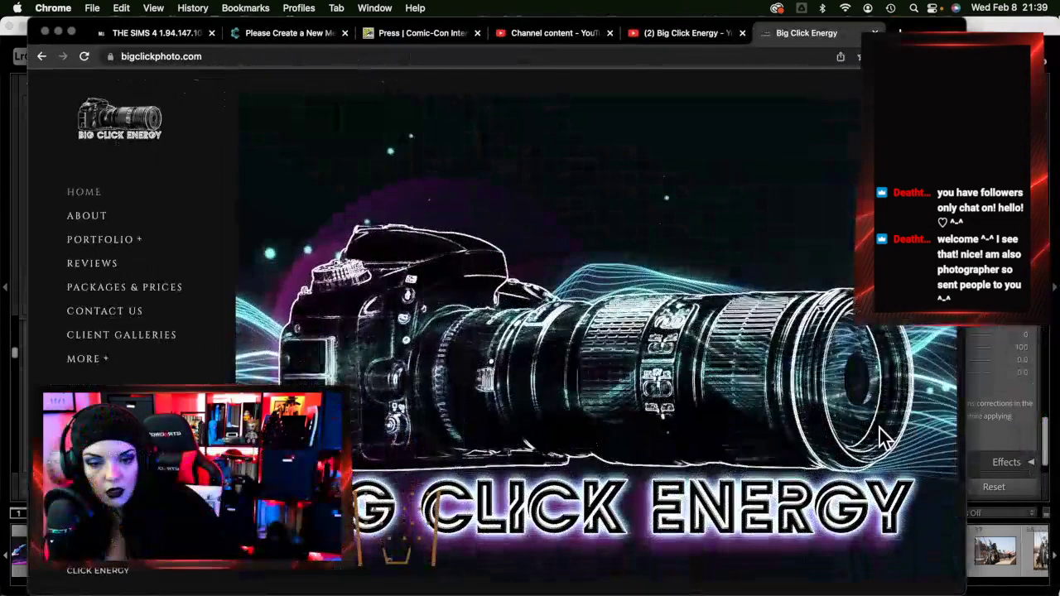
pyautogui.click(97, 246)
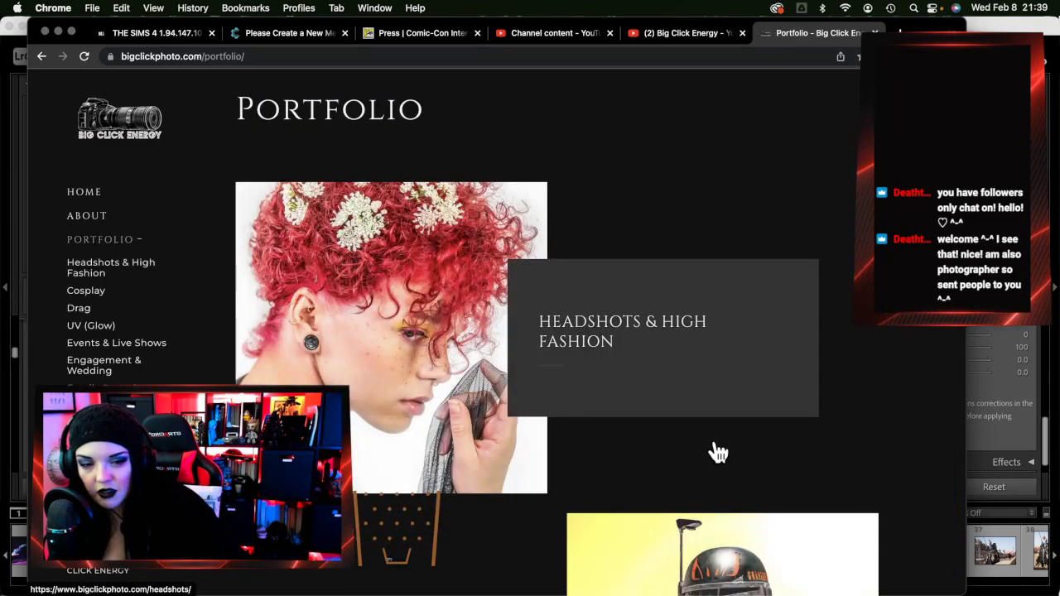
pyautogui.scroll(-5, 717, 453)
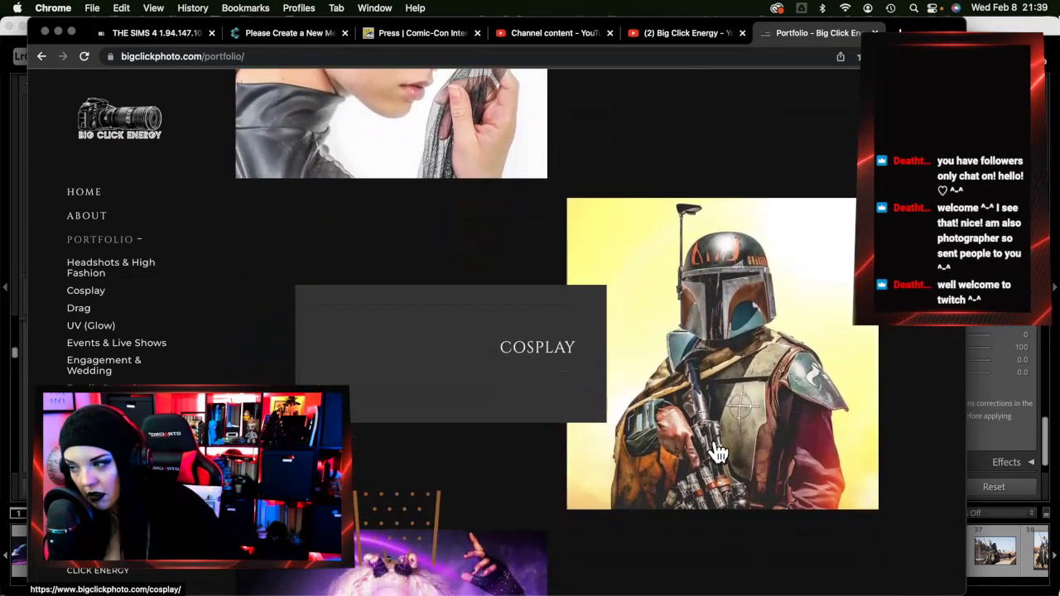
pyautogui.scroll(-5, 767, 467)
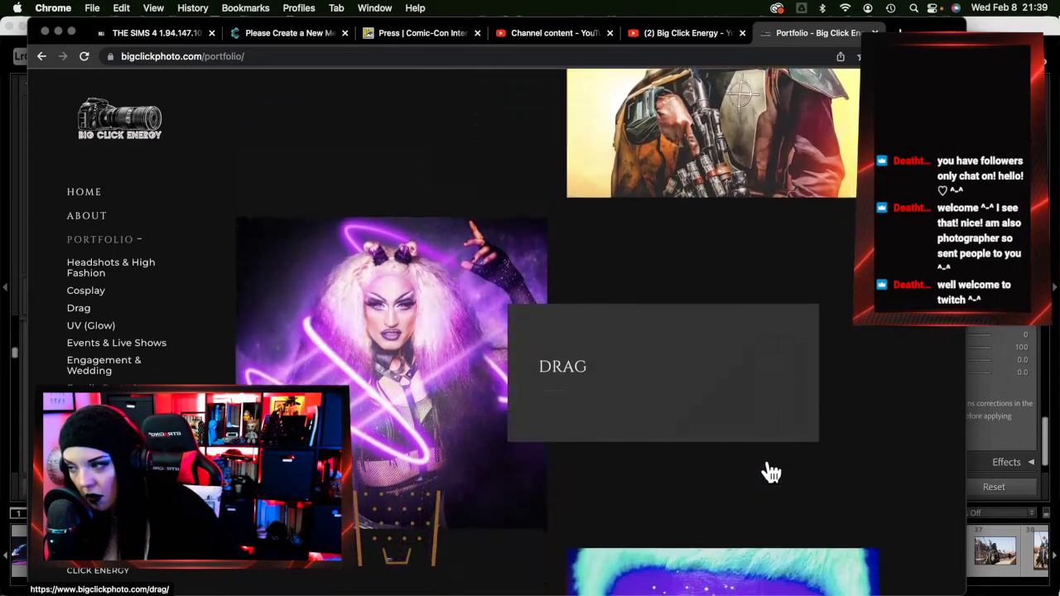
pyautogui.scroll(-10, 770, 472)
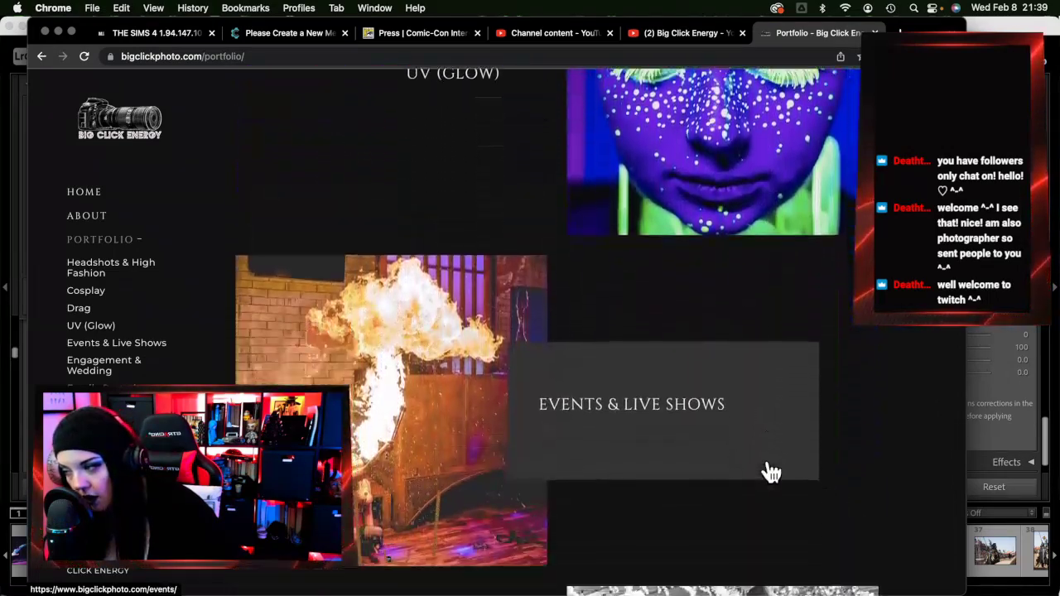
pyautogui.scroll(-9, 770, 472)
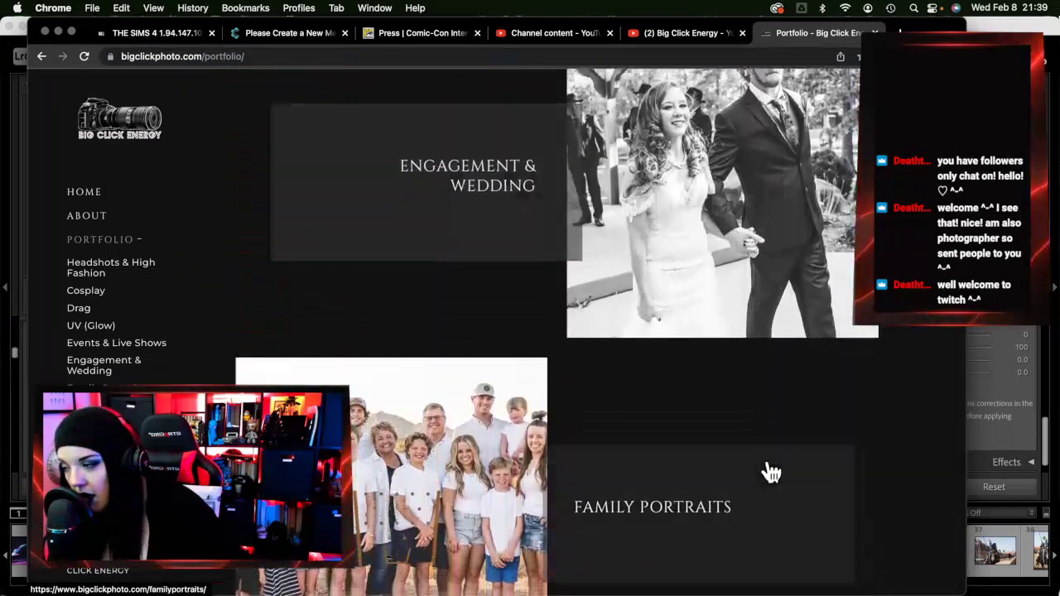
pyautogui.scroll(-5, 770, 472)
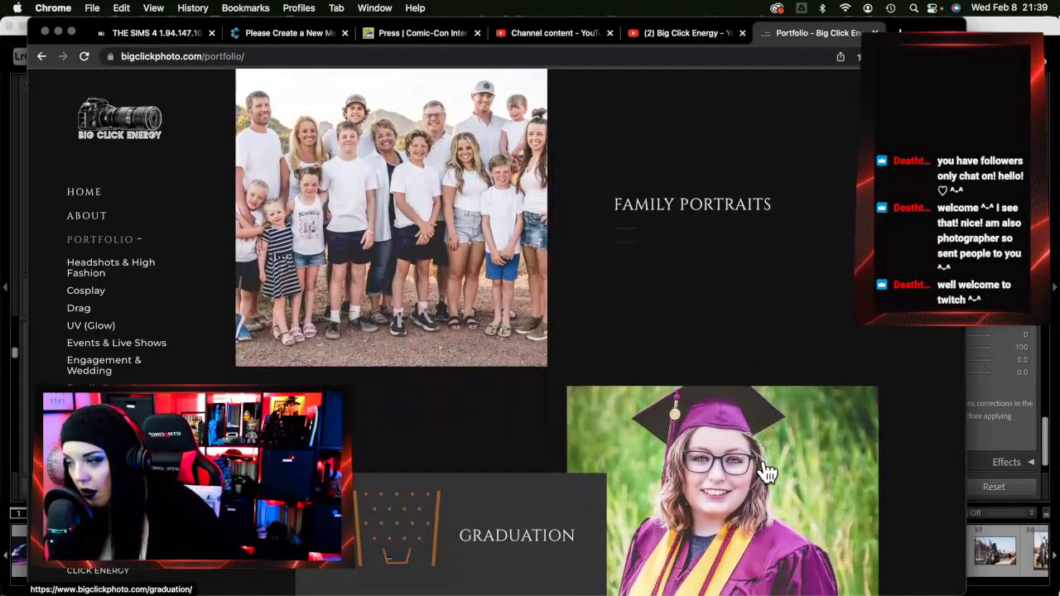
pyautogui.scroll(-7, 767, 472)
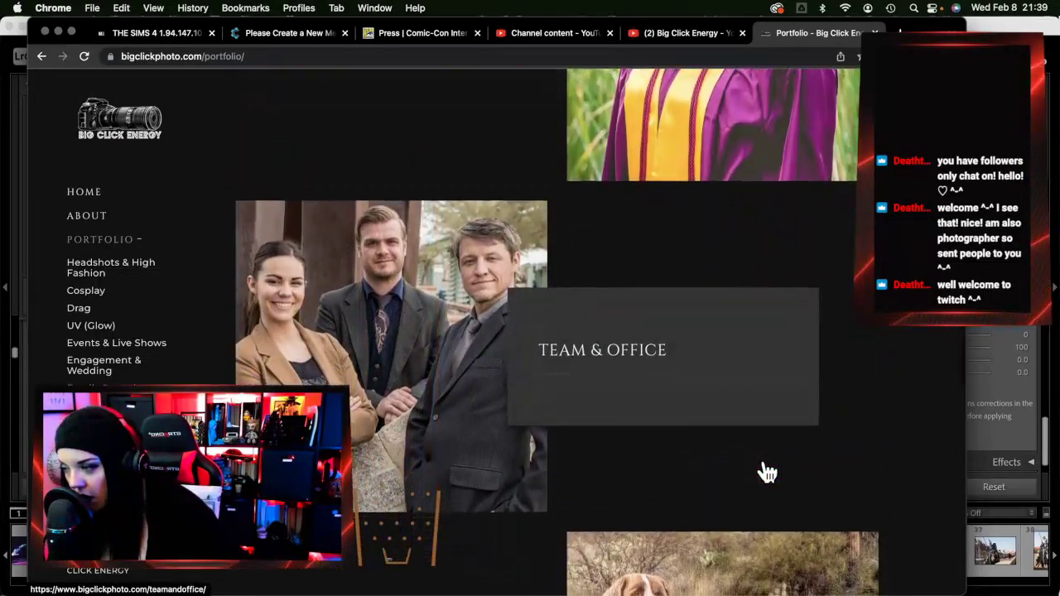
pyautogui.scroll(-1, 768, 472)
pyautogui.scroll(-5, 768, 472)
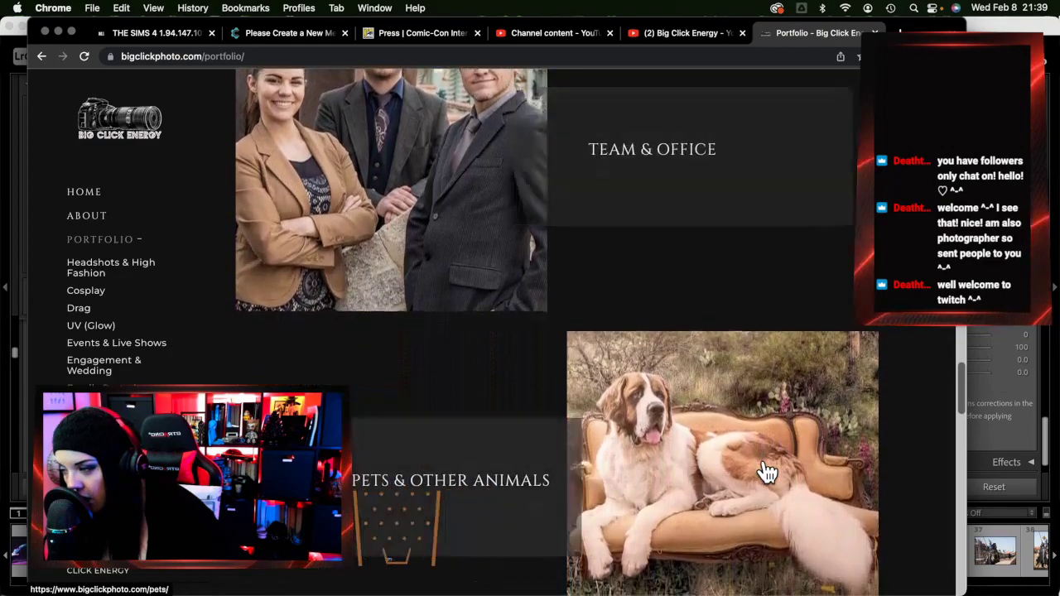
pyautogui.scroll(-5, 768, 472)
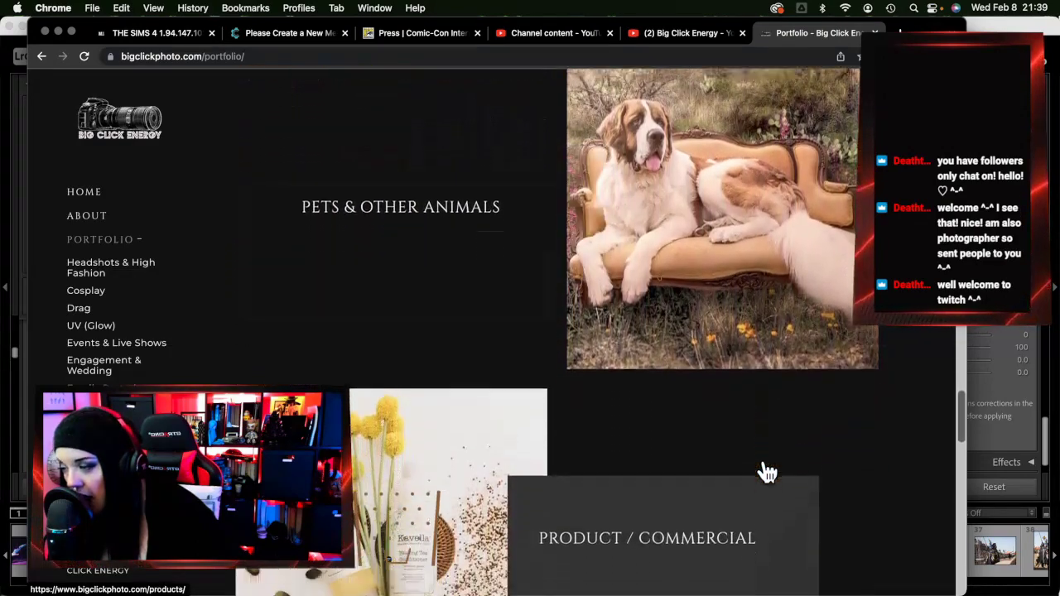
pyautogui.scroll(-5, 768, 472)
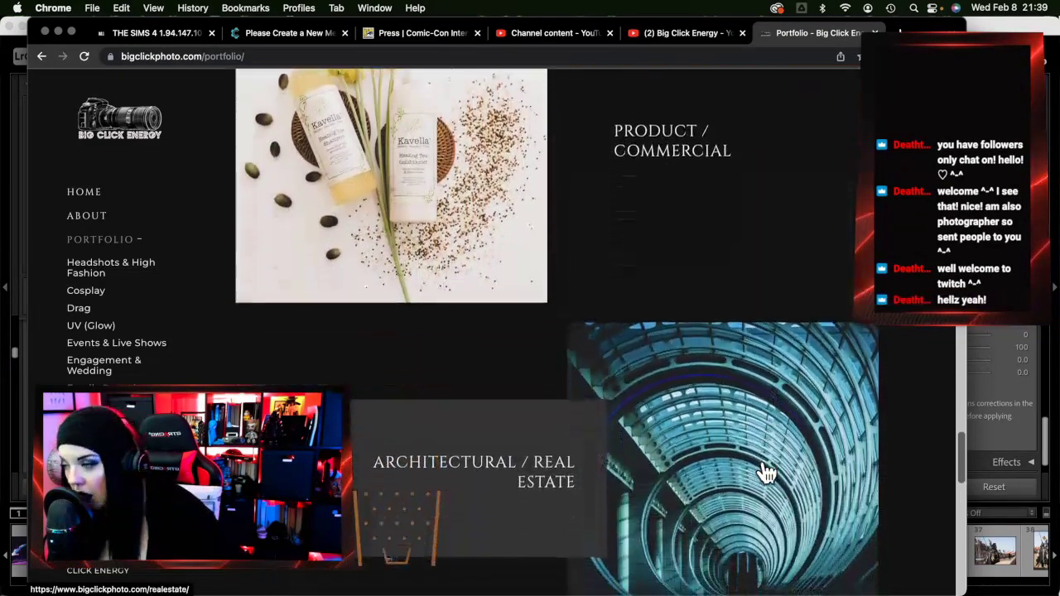
pyautogui.scroll(-5, 768, 472)
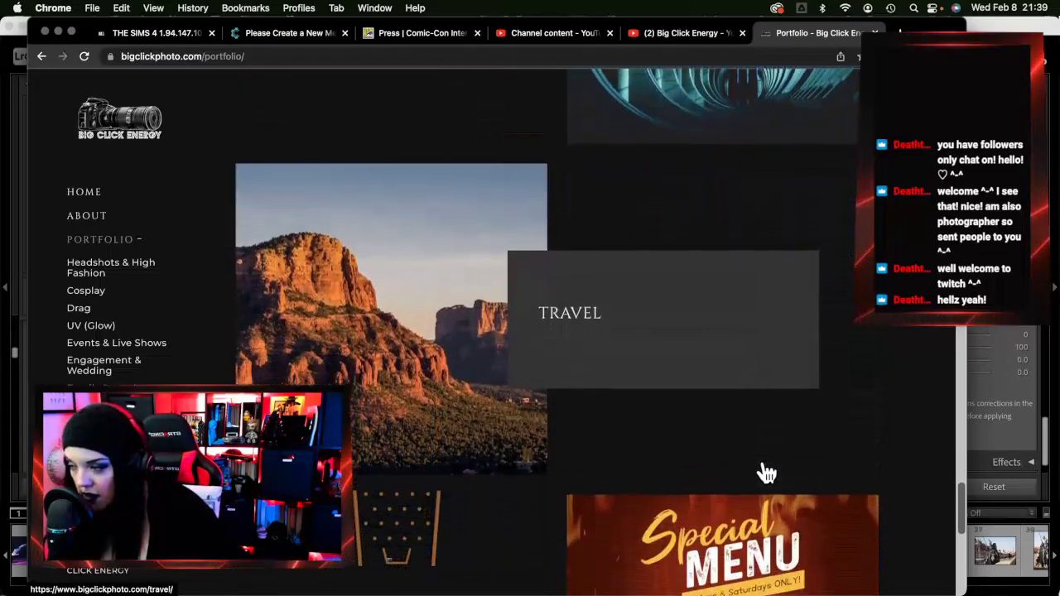
pyautogui.scroll(-4, 767, 472)
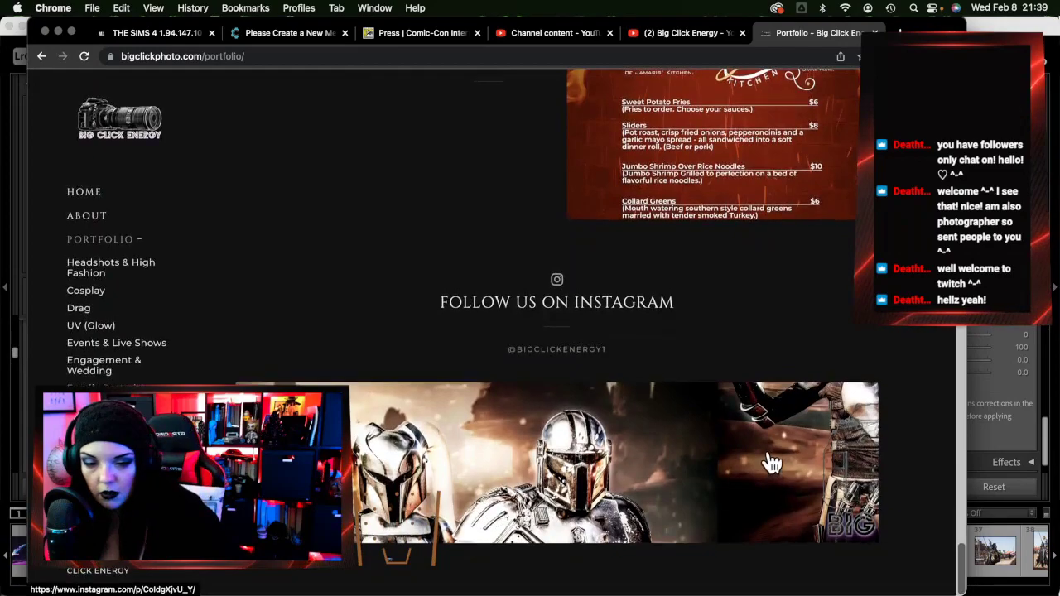
pyautogui.scroll(20, 760, 460)
pyautogui.scroll(10, 757, 454)
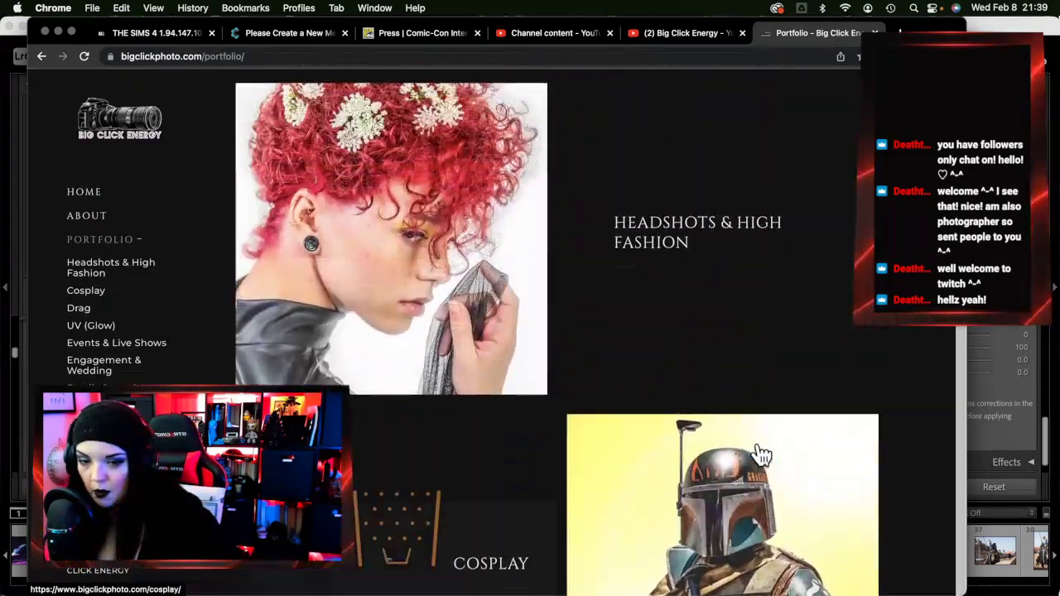
pyautogui.scroll(-6, 757, 454)
# Open the Cosplay portfolio page and scroll down past the Mandalorian image
pyautogui.click(707, 361)
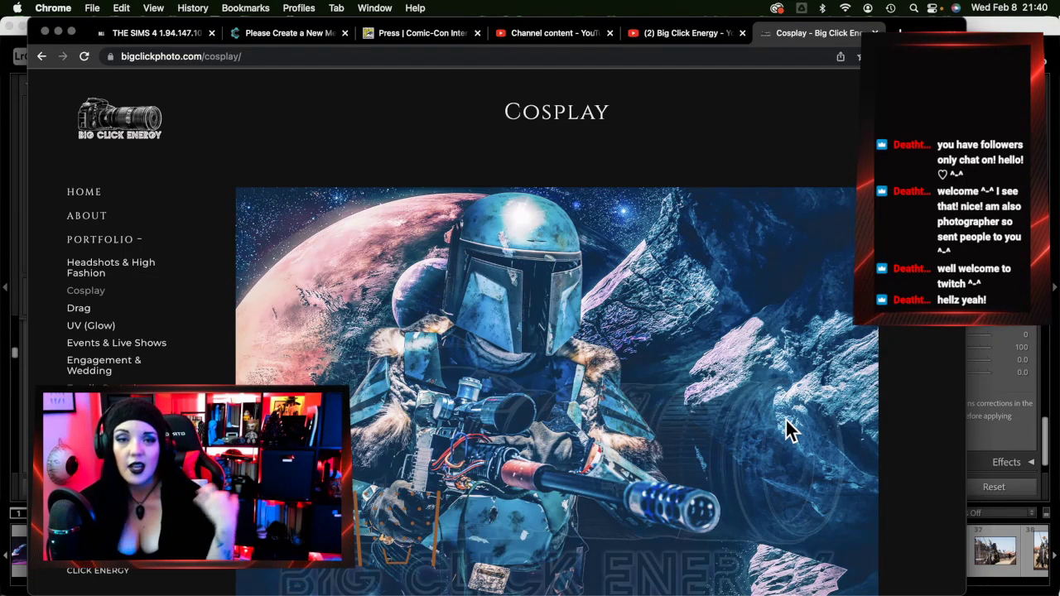
pyautogui.scroll(-3, 684, 452)
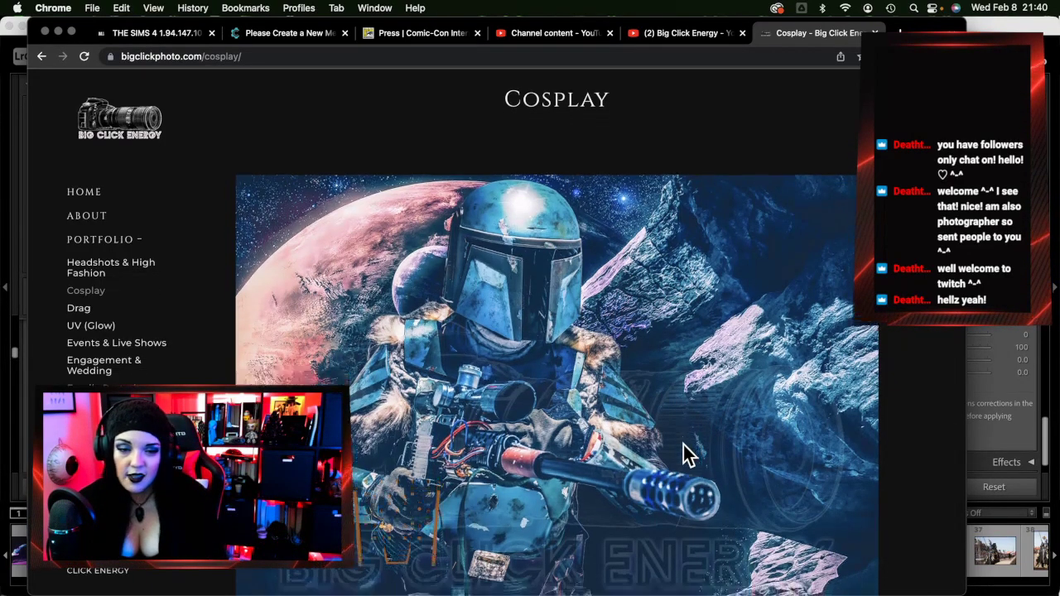
pyautogui.scroll(-2, 688, 449)
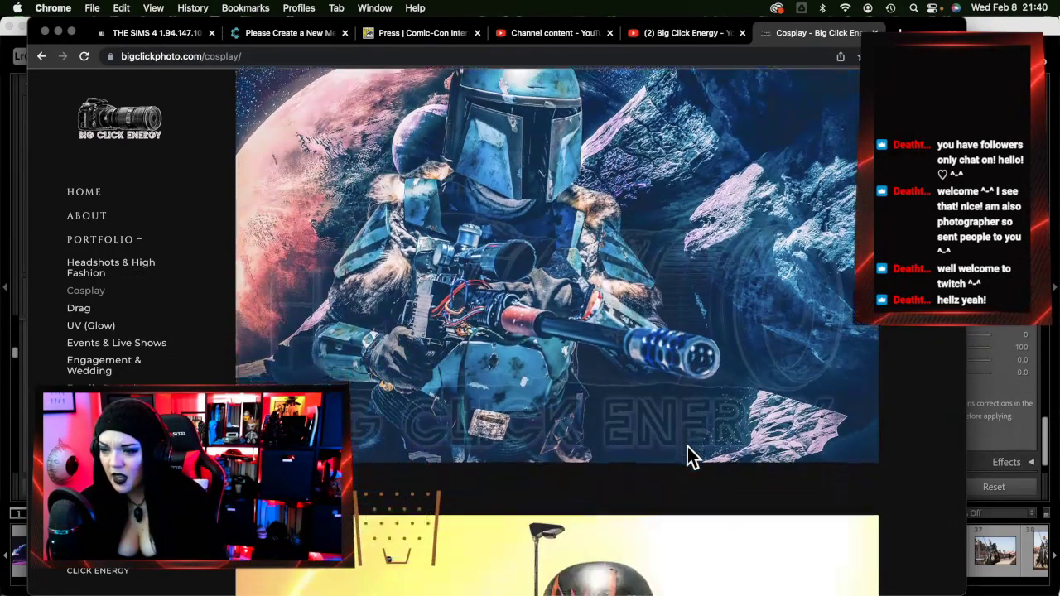
pyautogui.scroll(-6, 691, 456)
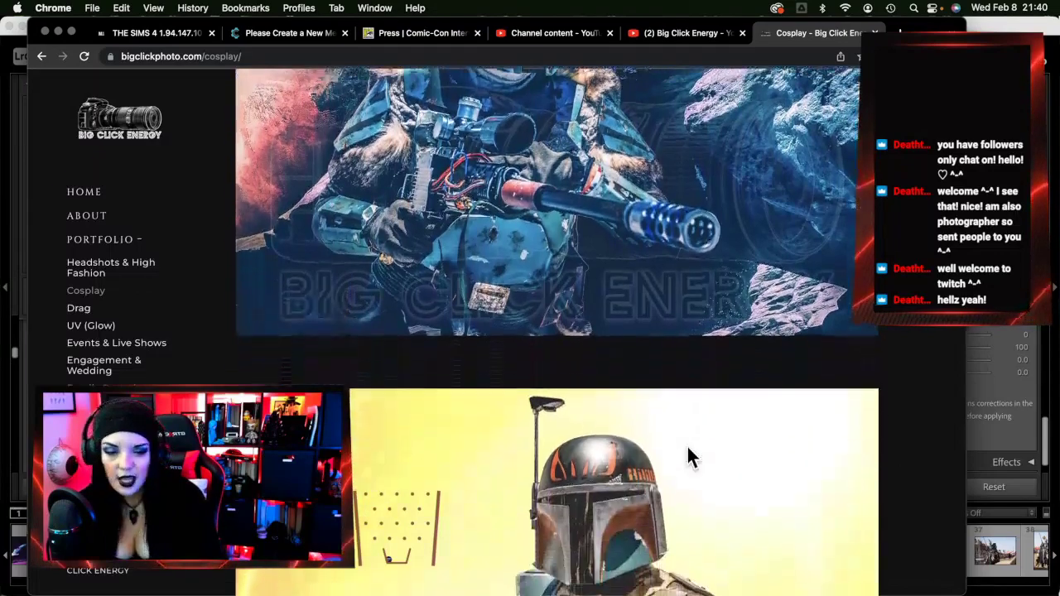
pyautogui.scroll(-4, 687, 449)
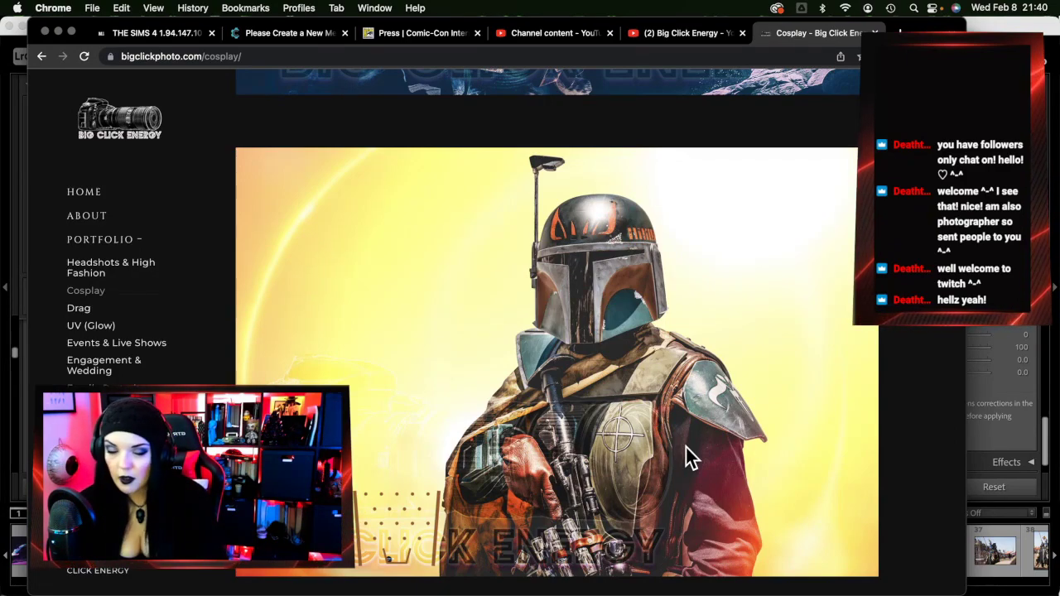
pyautogui.scroll(-3, 686, 447)
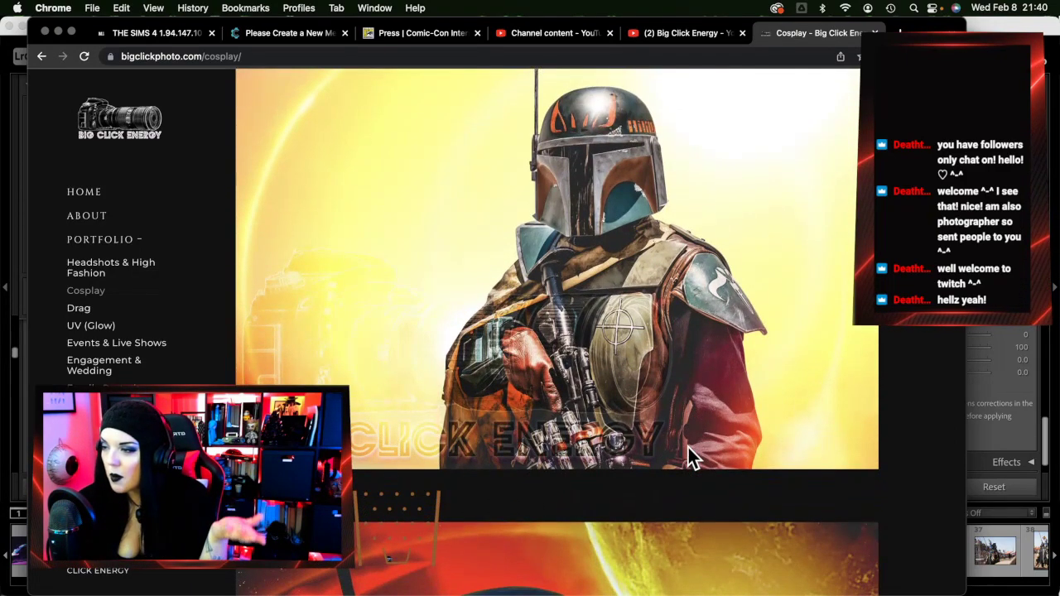
pyautogui.scroll(-8, 688, 447)
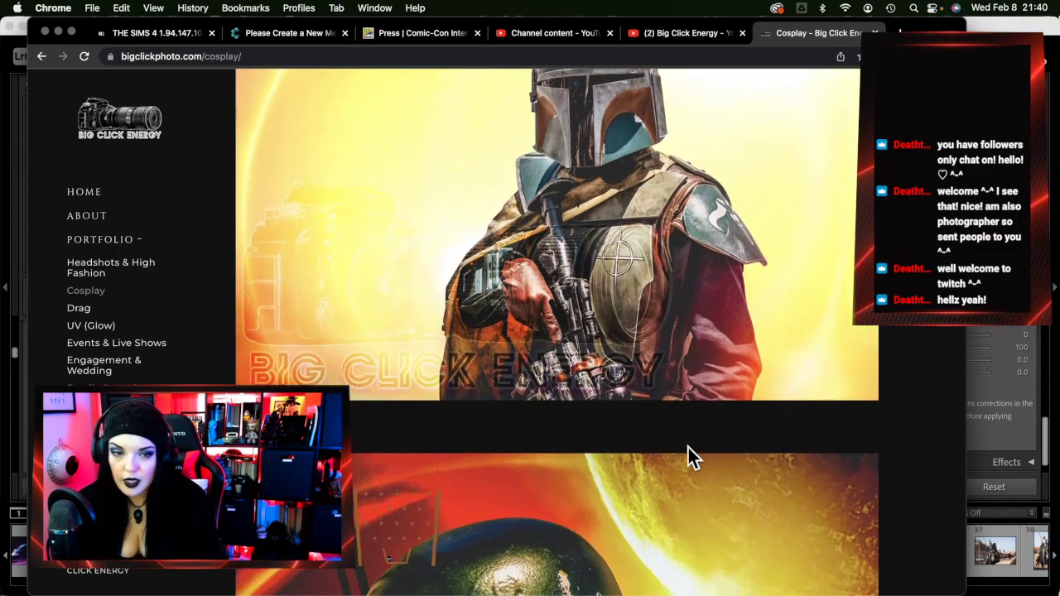
pyautogui.scroll(-3, 688, 447)
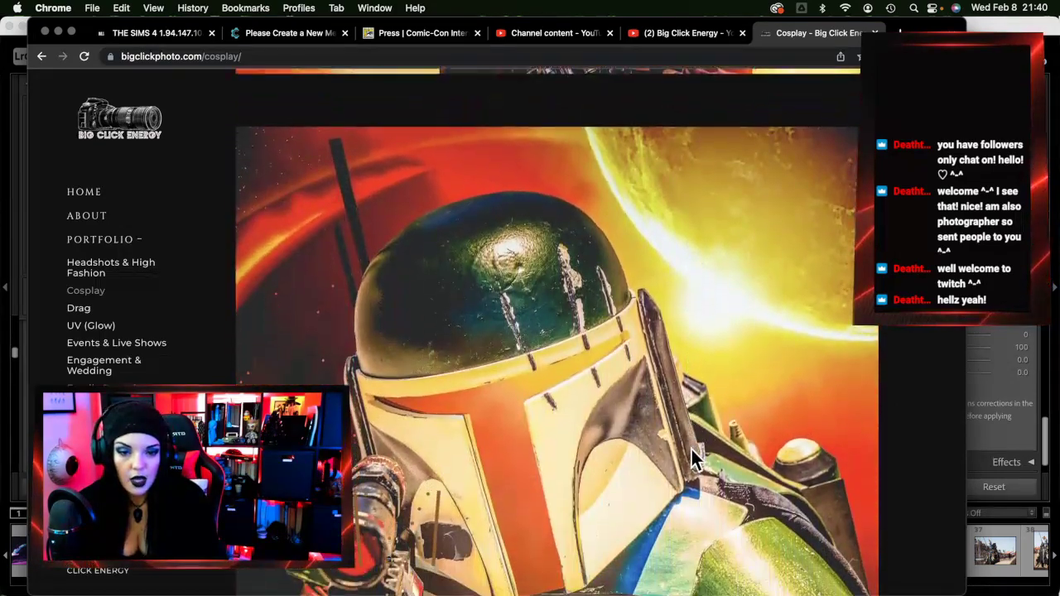
pyautogui.scroll(-4, 695, 459)
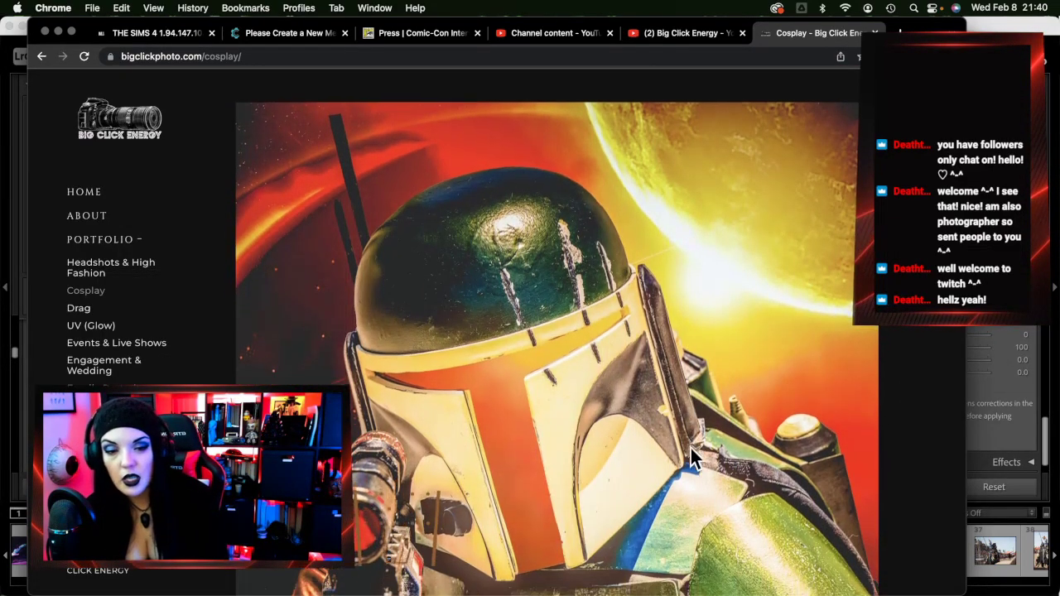
# Scroll back and forth to bring the Boba Fett helmet close-up into view
pyautogui.scroll(4, 694, 458)
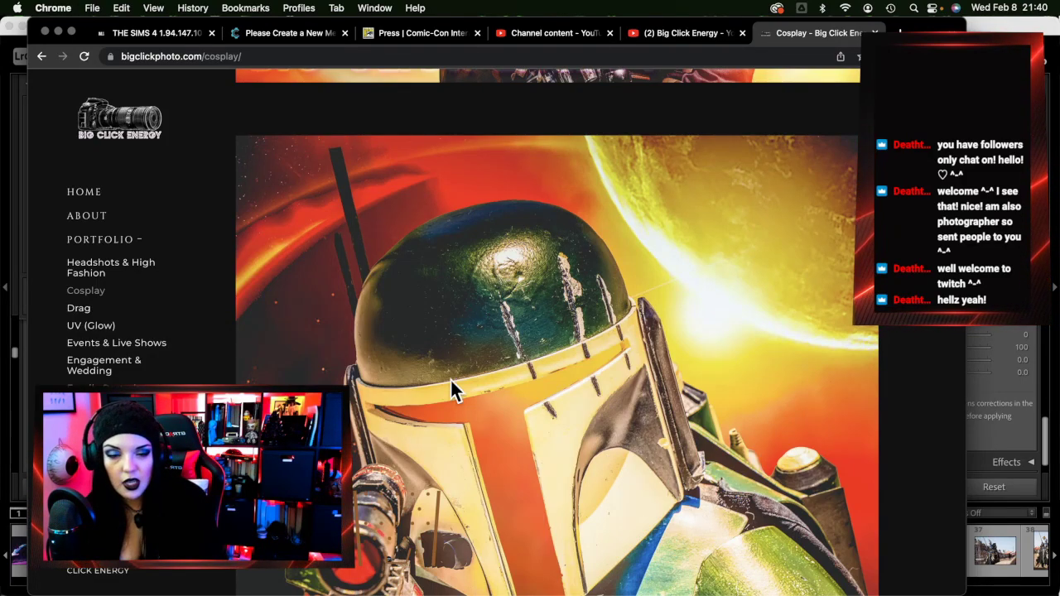
pyautogui.scroll(7, 606, 383)
pyautogui.scroll(3, 606, 386)
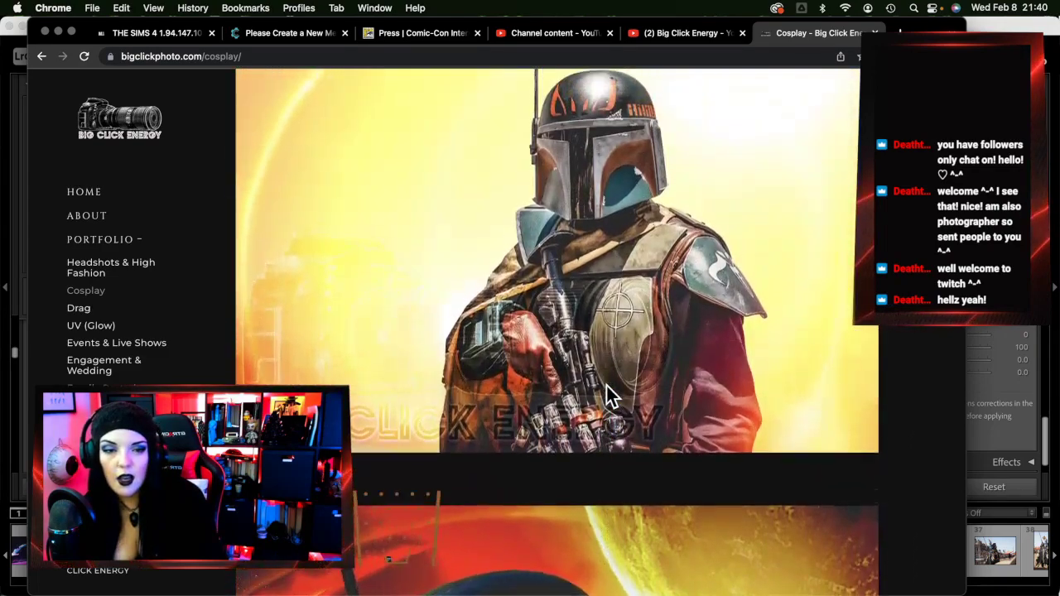
pyautogui.scroll(-6, 607, 386)
pyautogui.scroll(-6, 606, 383)
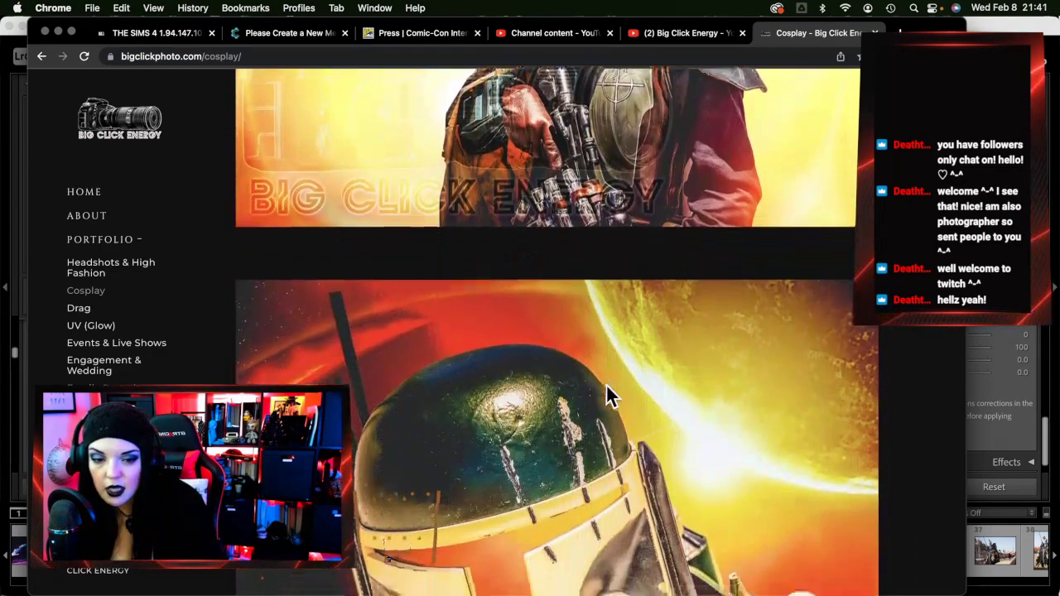
pyautogui.scroll(-1, 605, 384)
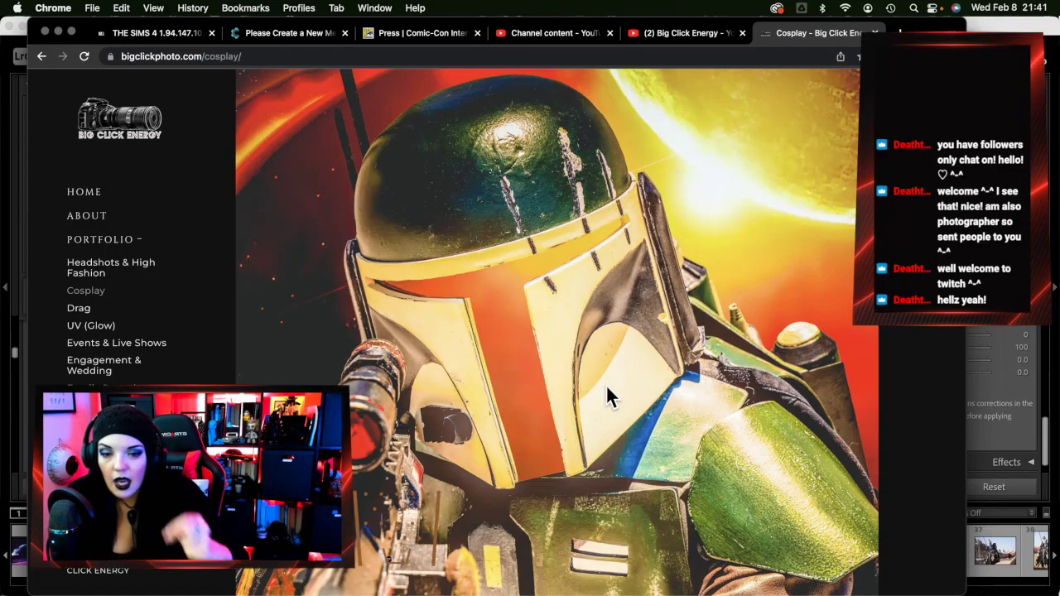
# Scroll past the BOBA poster to the masked catsuit portrait and red-helmeted knight
pyautogui.scroll(5, 607, 385)
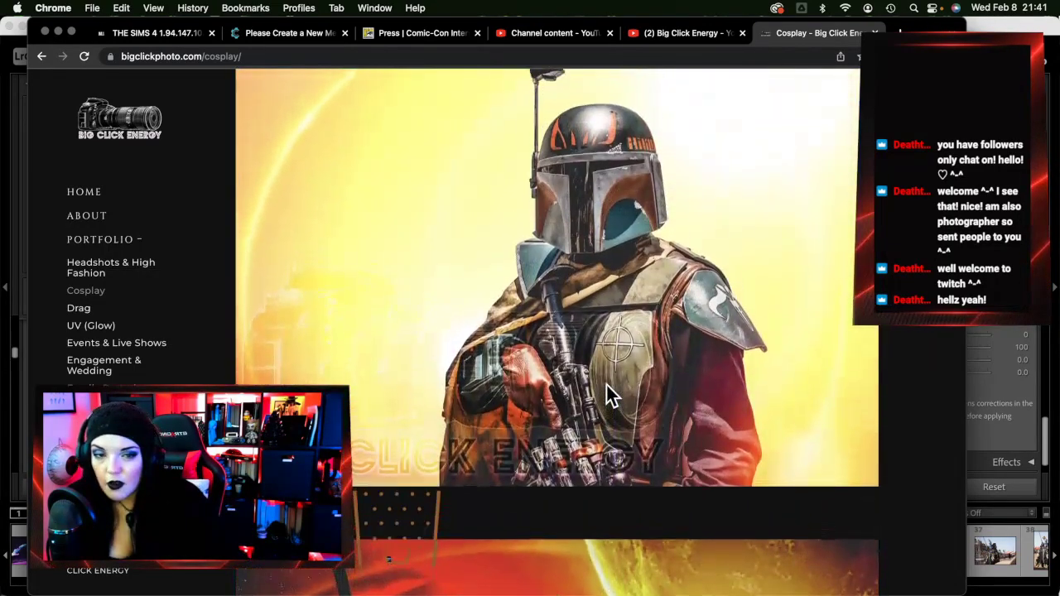
pyautogui.scroll(-5, 606, 390)
pyautogui.scroll(-10, 607, 388)
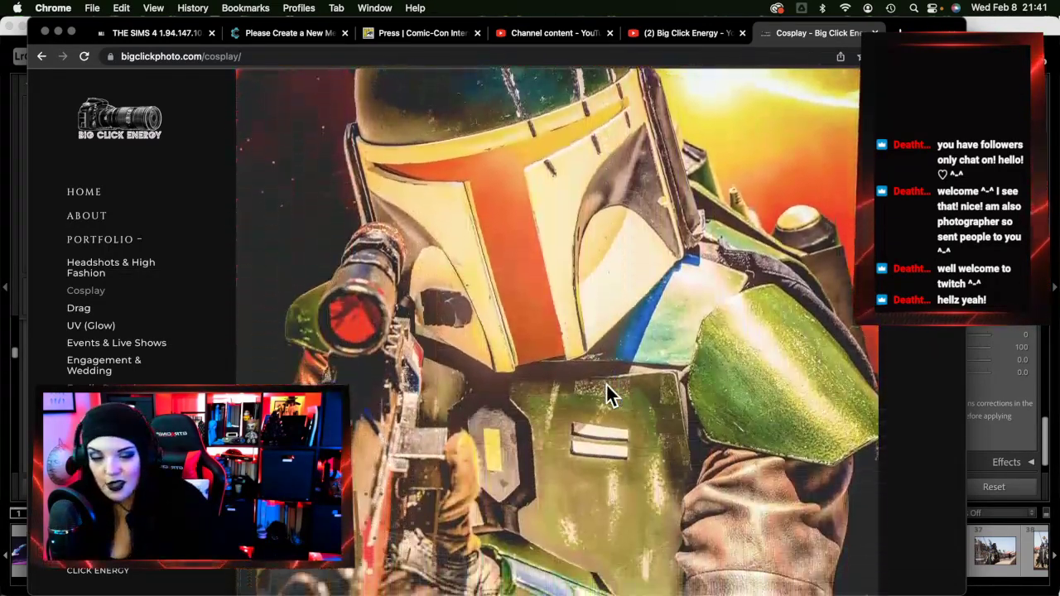
pyautogui.scroll(-1, 606, 385)
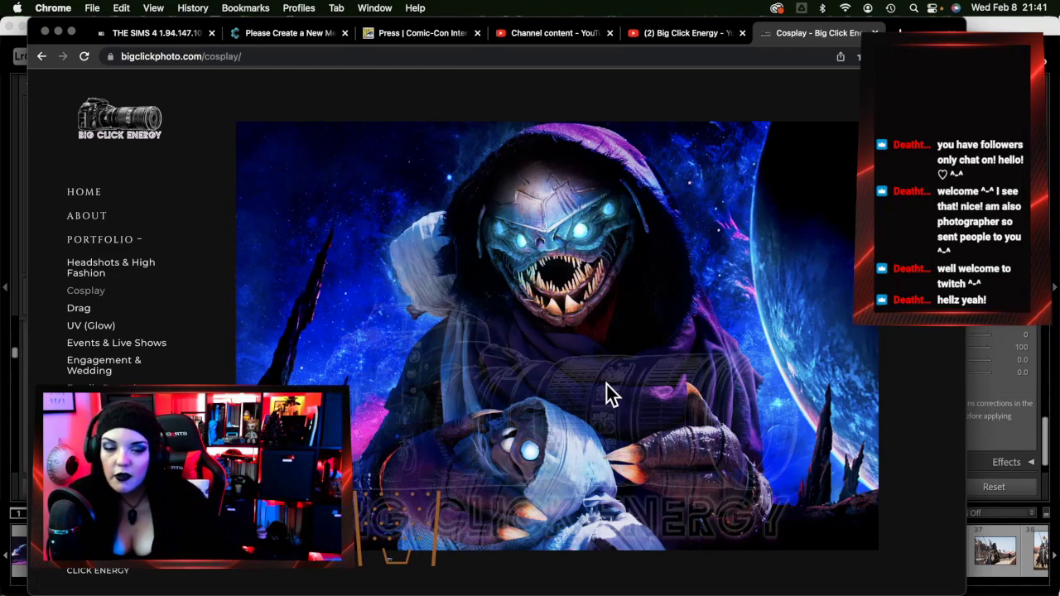
pyautogui.scroll(-3, 606, 384)
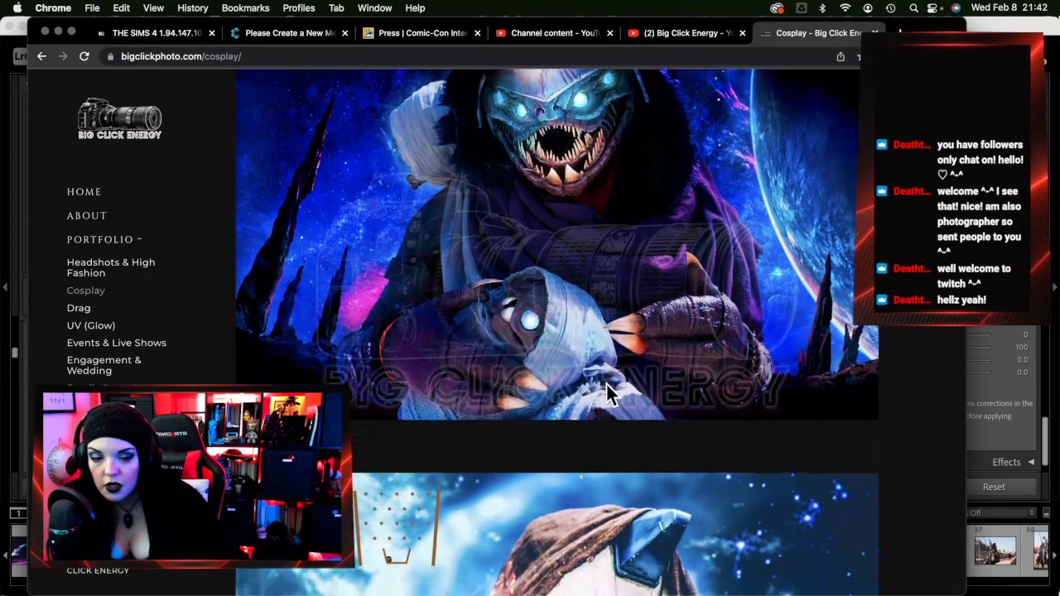
pyautogui.scroll(-3, 606, 389)
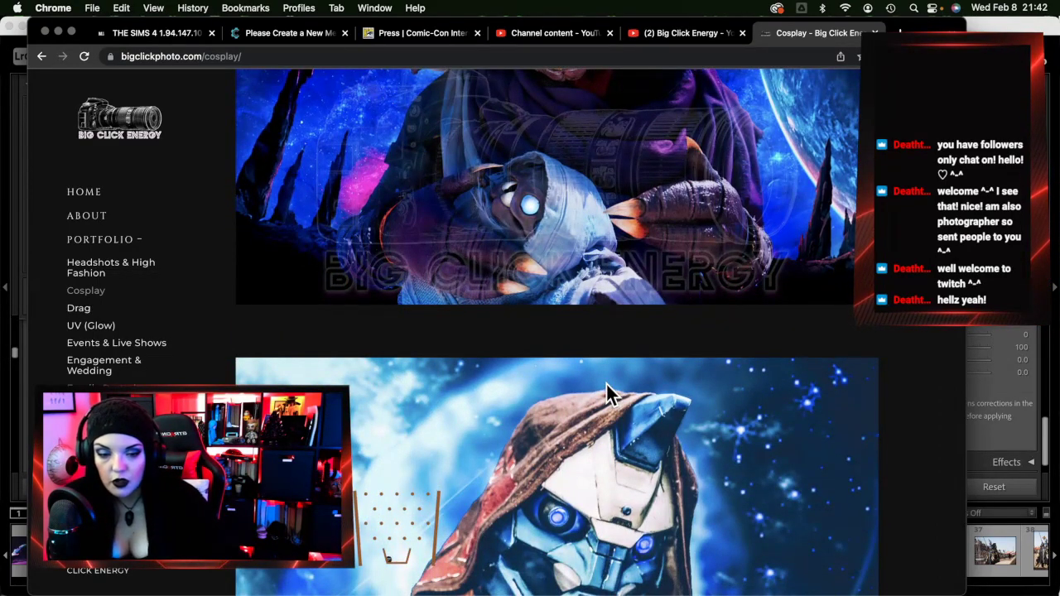
pyautogui.scroll(-5, 606, 382)
pyautogui.scroll(-9, 606, 382)
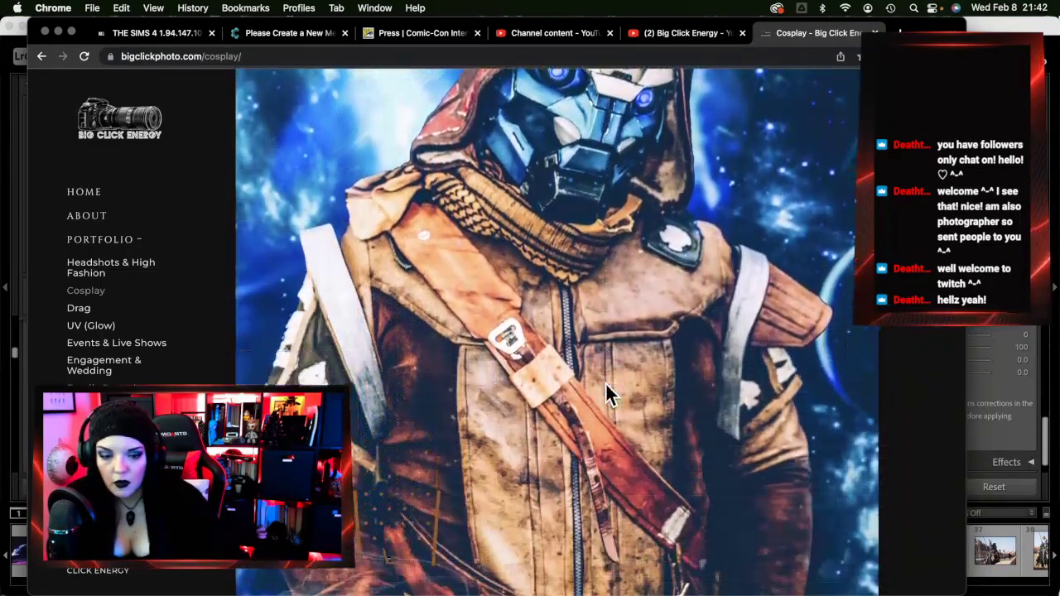
pyautogui.scroll(-12, 605, 382)
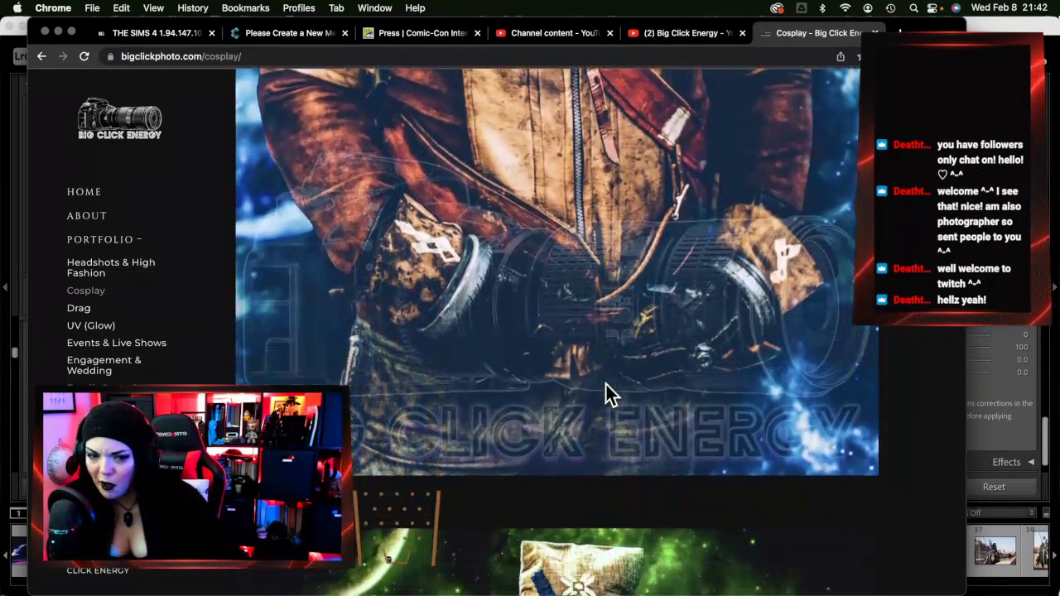
pyautogui.scroll(-15, 605, 383)
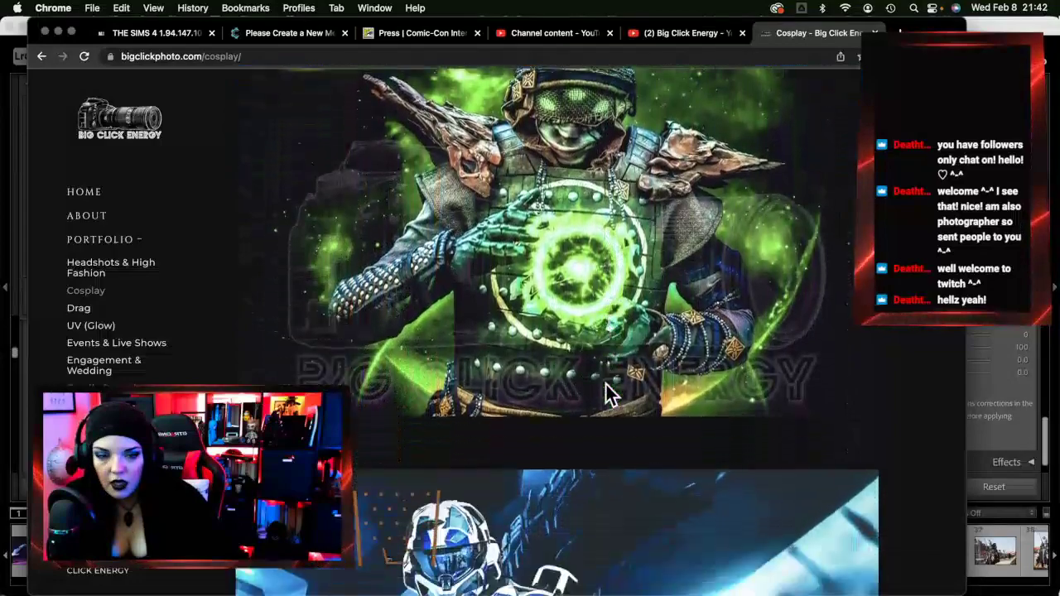
pyautogui.scroll(-14, 605, 386)
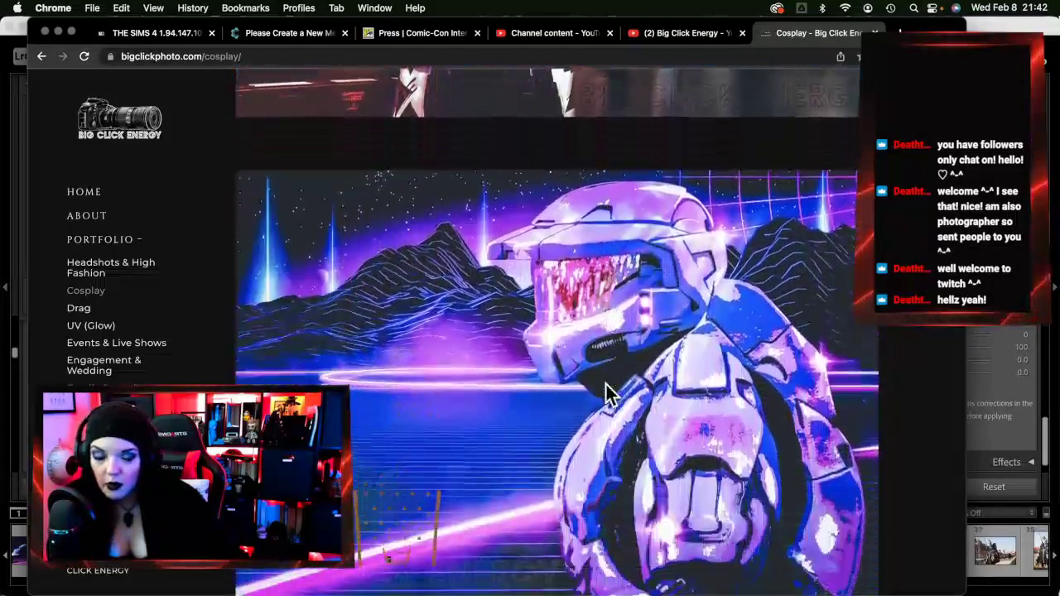
pyautogui.scroll(-14, 606, 386)
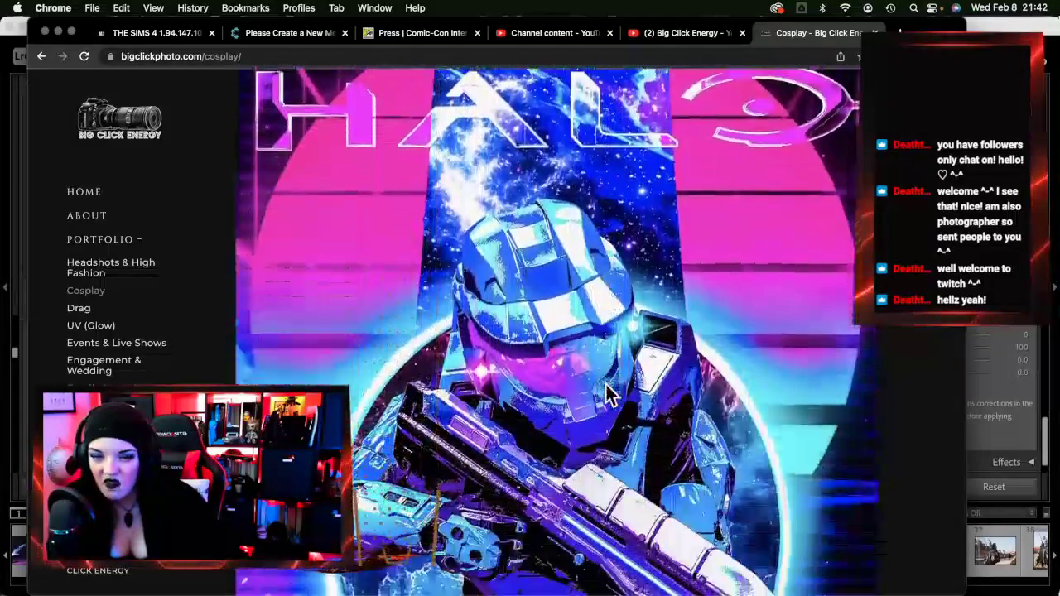
pyautogui.scroll(-10, 605, 384)
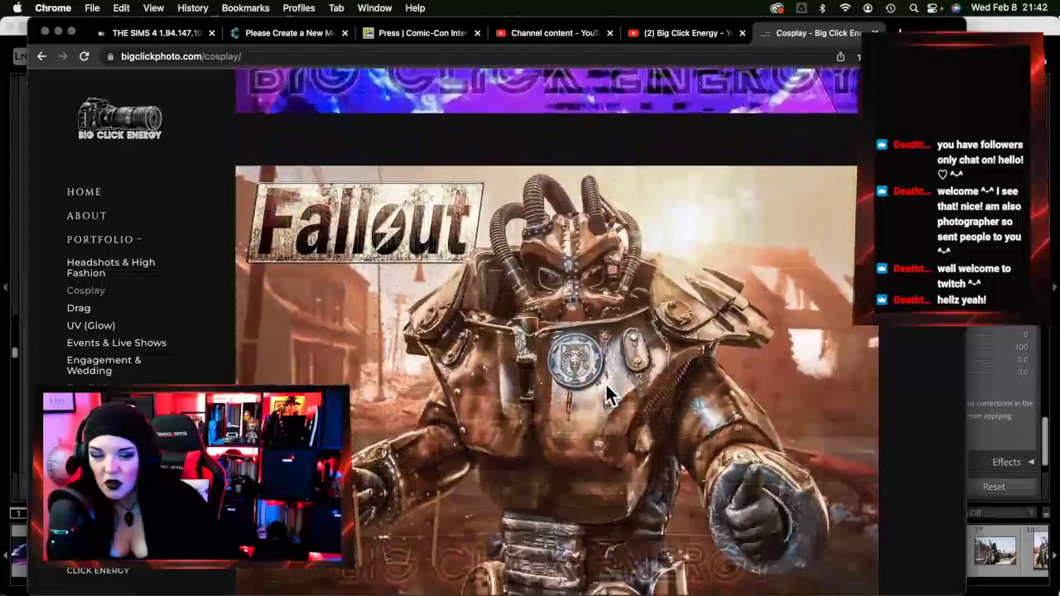
pyautogui.scroll(-12, 607, 385)
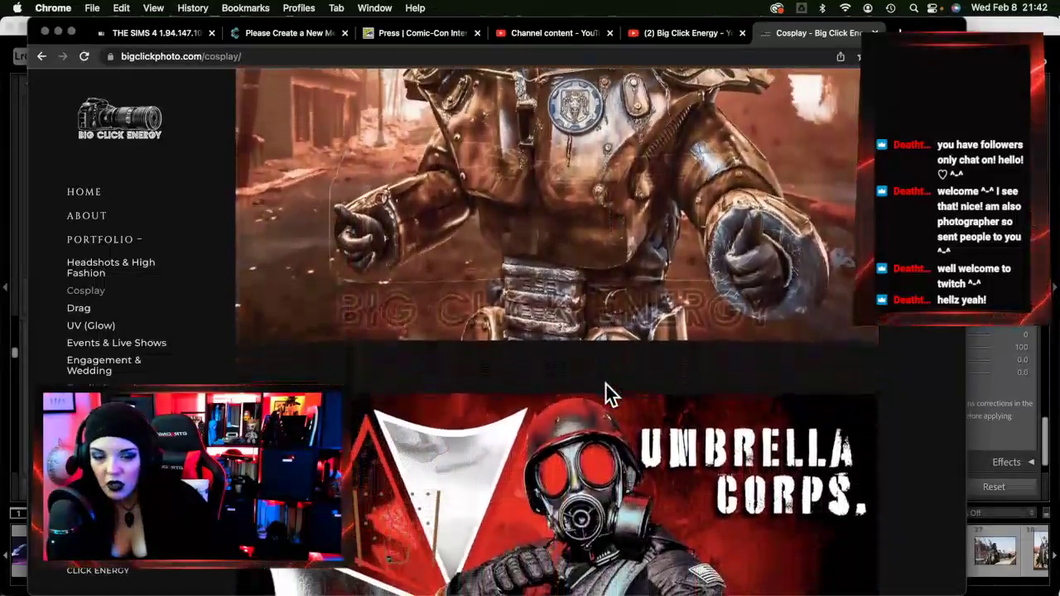
pyautogui.scroll(-10, 606, 385)
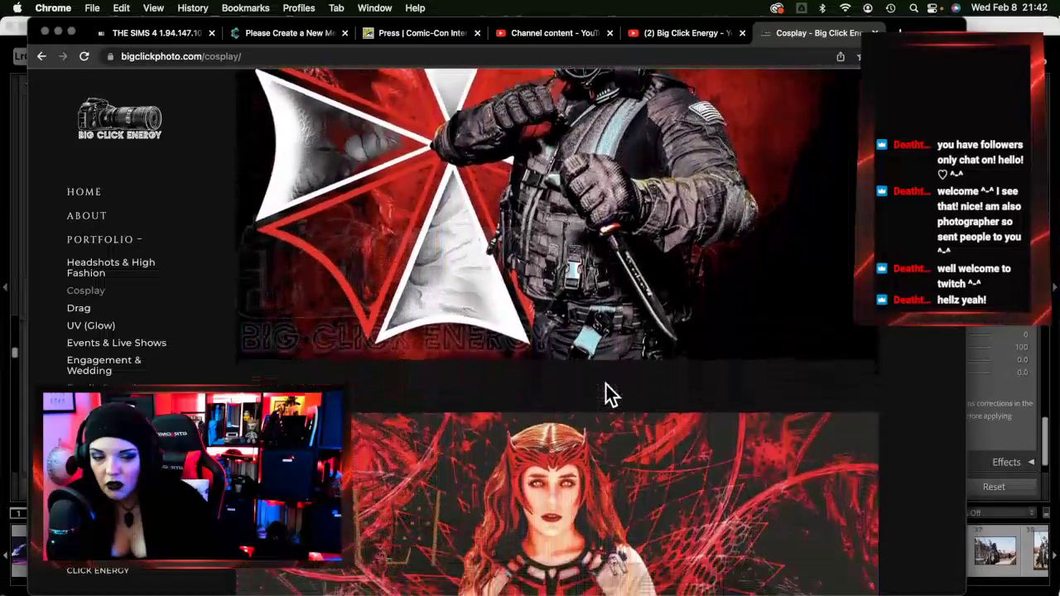
pyautogui.scroll(-10, 606, 383)
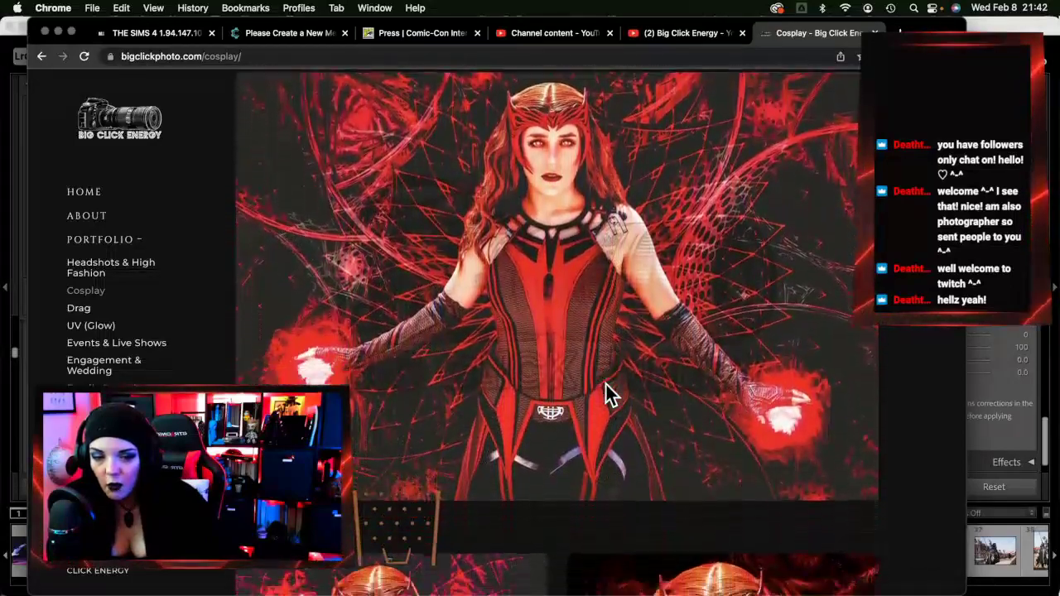
pyautogui.scroll(-10, 605, 382)
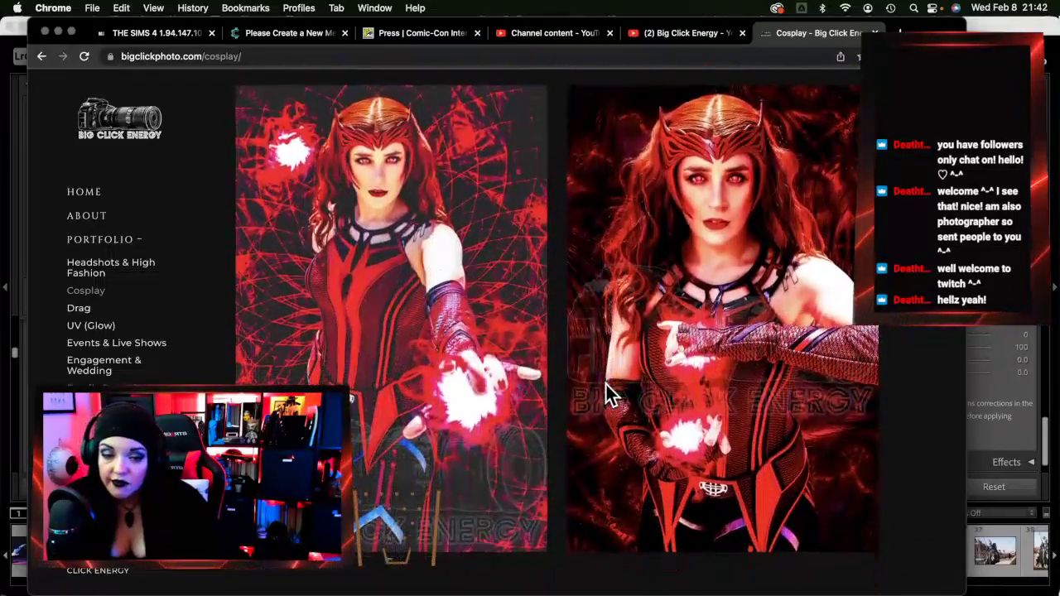
pyautogui.scroll(-10, 606, 396)
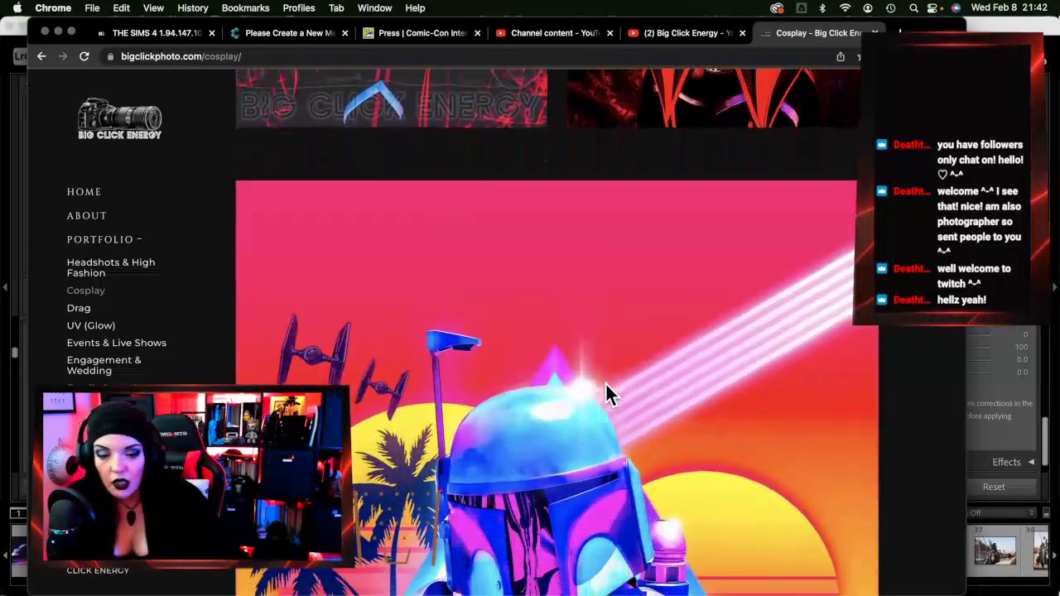
pyautogui.scroll(-5, 606, 396)
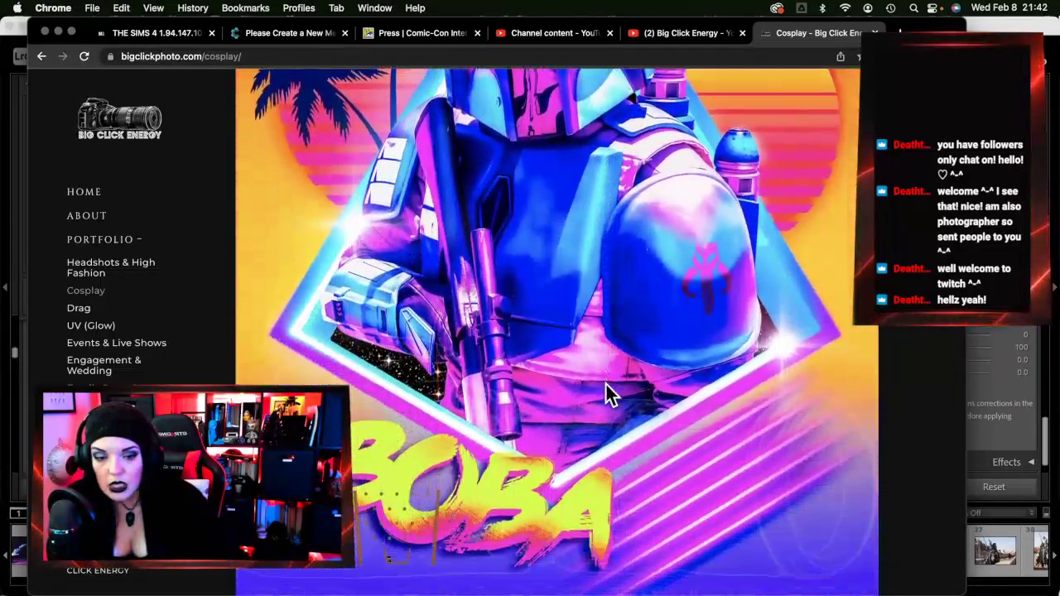
pyautogui.scroll(5, 606, 396)
pyautogui.scroll(4, 607, 385)
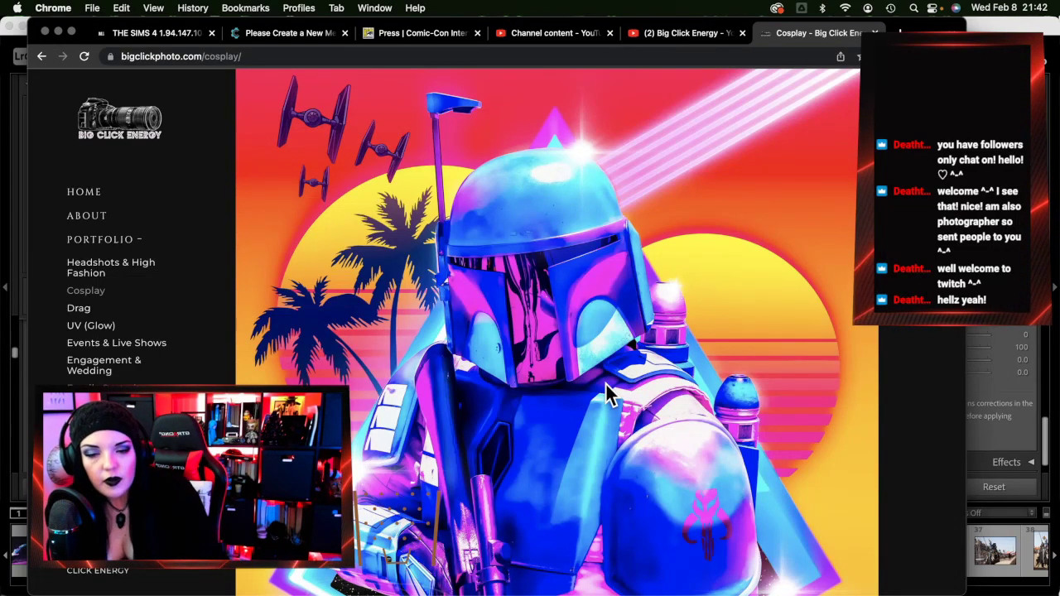
pyautogui.scroll(-2, 606, 383)
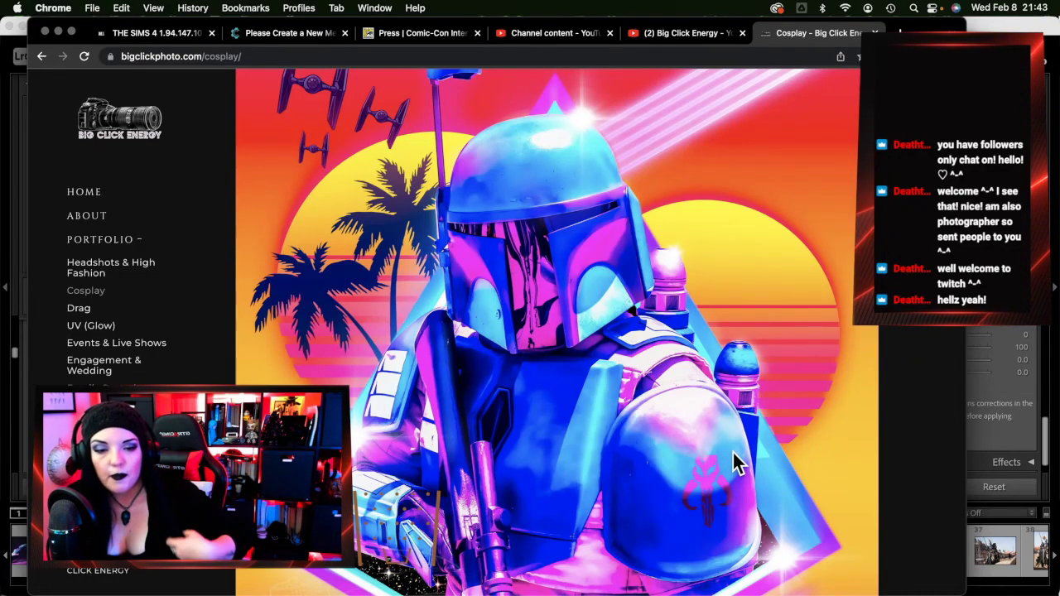
pyautogui.scroll(-5, 735, 464)
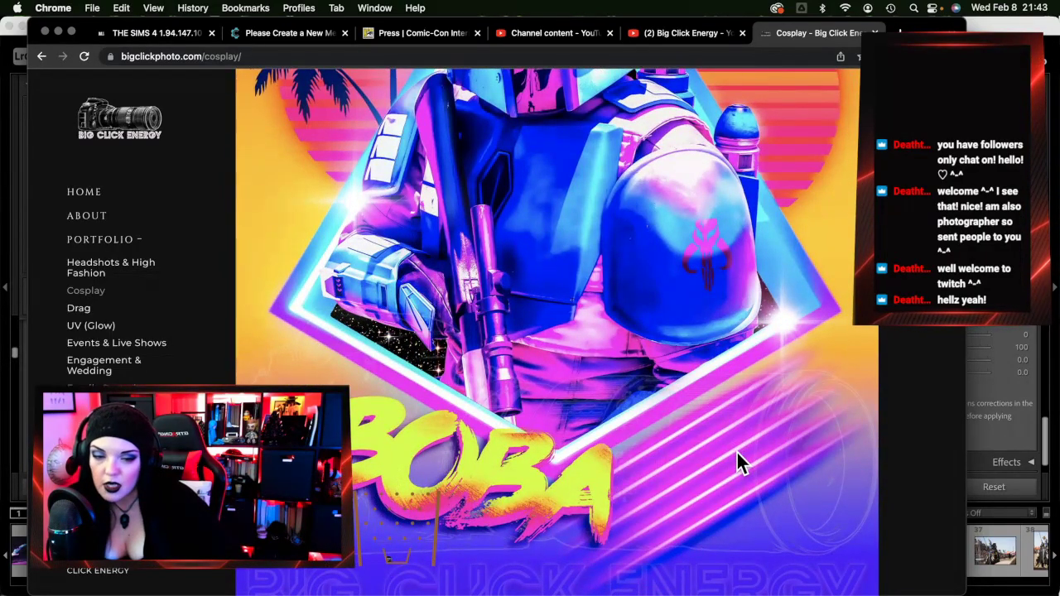
pyautogui.scroll(4, 737, 453)
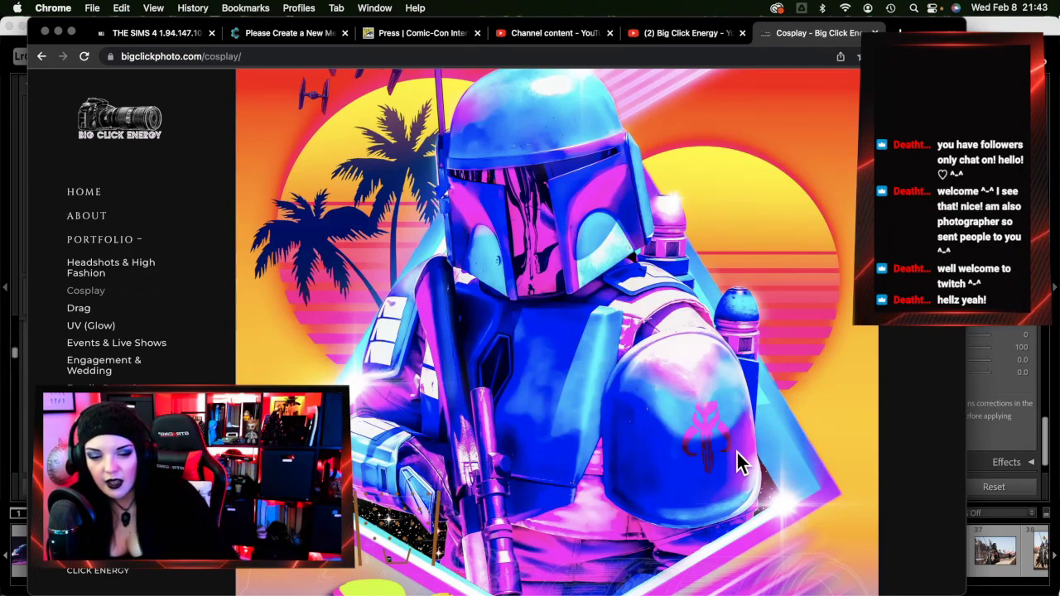
pyautogui.scroll(-5, 740, 462)
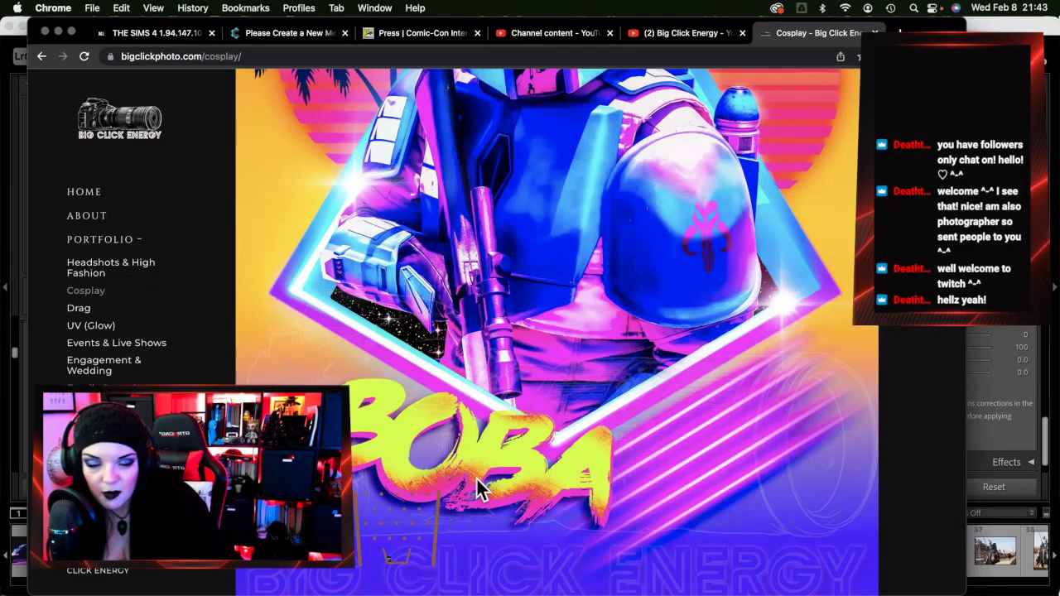
pyautogui.scroll(-3, 484, 489)
pyautogui.scroll(-3, 543, 488)
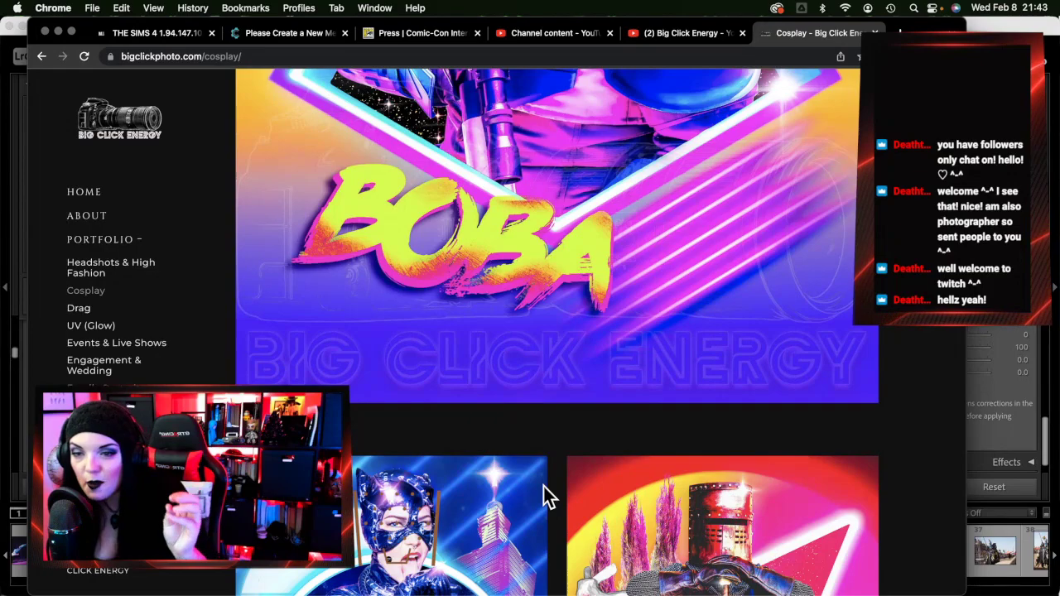
# Scroll past the Catwoman, Tusken Raider and Kylo Ren photos to the plague-doctor row
pyautogui.scroll(-10, 544, 486)
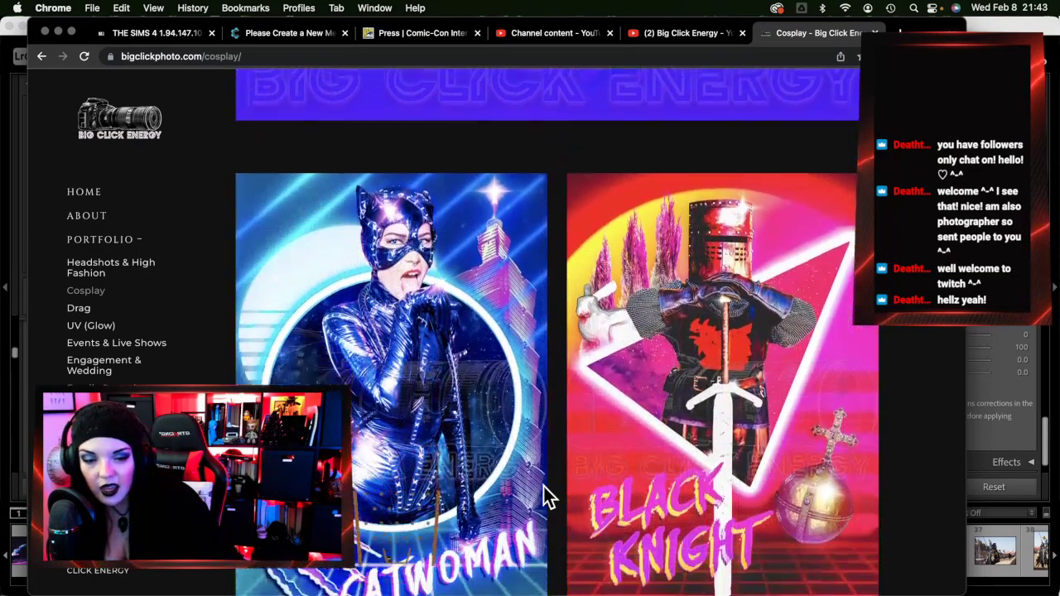
pyautogui.scroll(2, 543, 486)
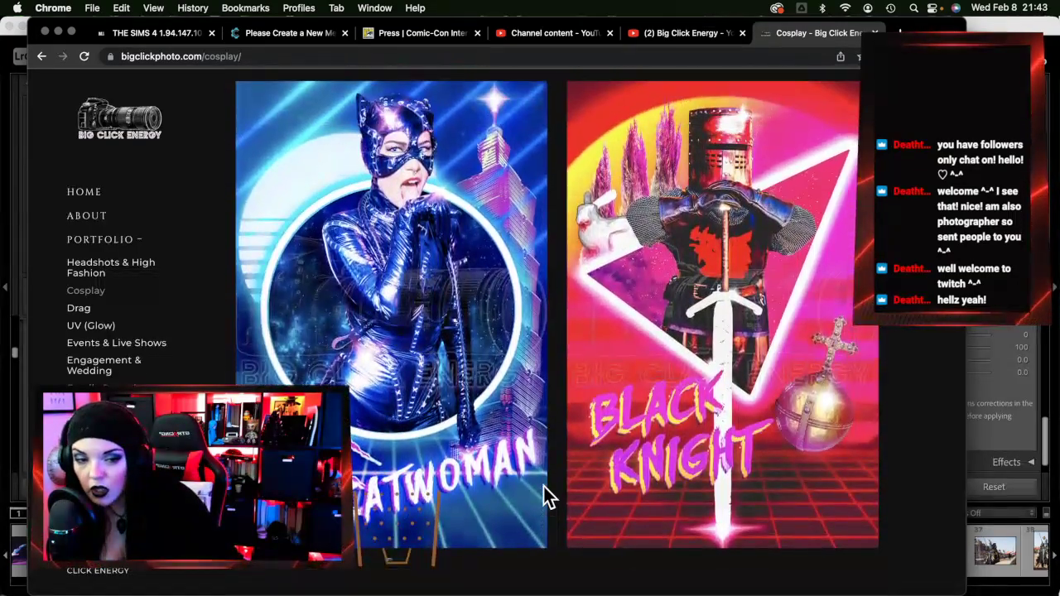
pyautogui.scroll(1, 543, 486)
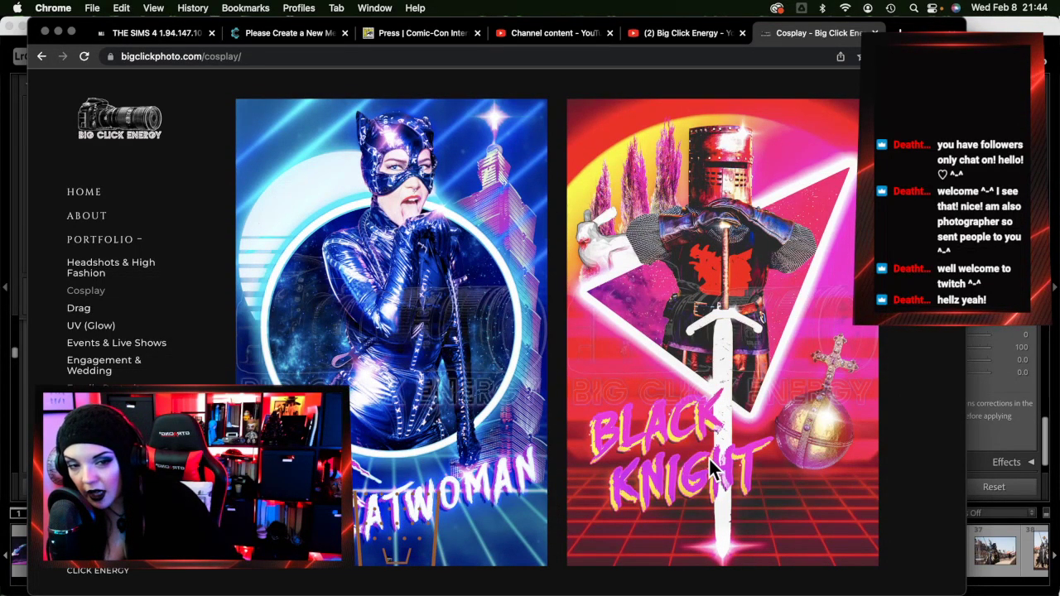
pyautogui.scroll(-10, 704, 470)
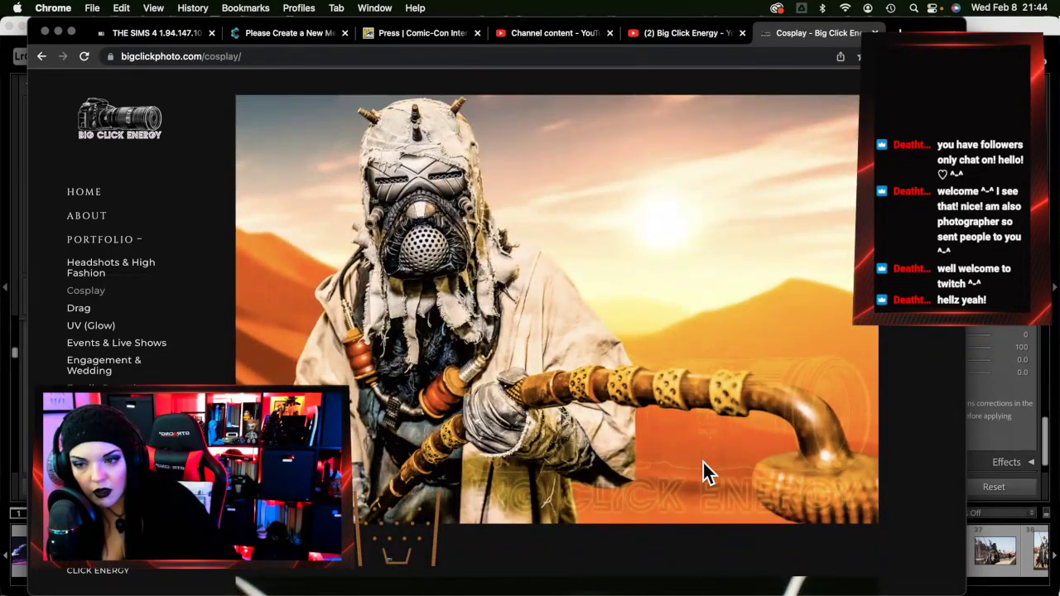
pyautogui.scroll(-3, 703, 463)
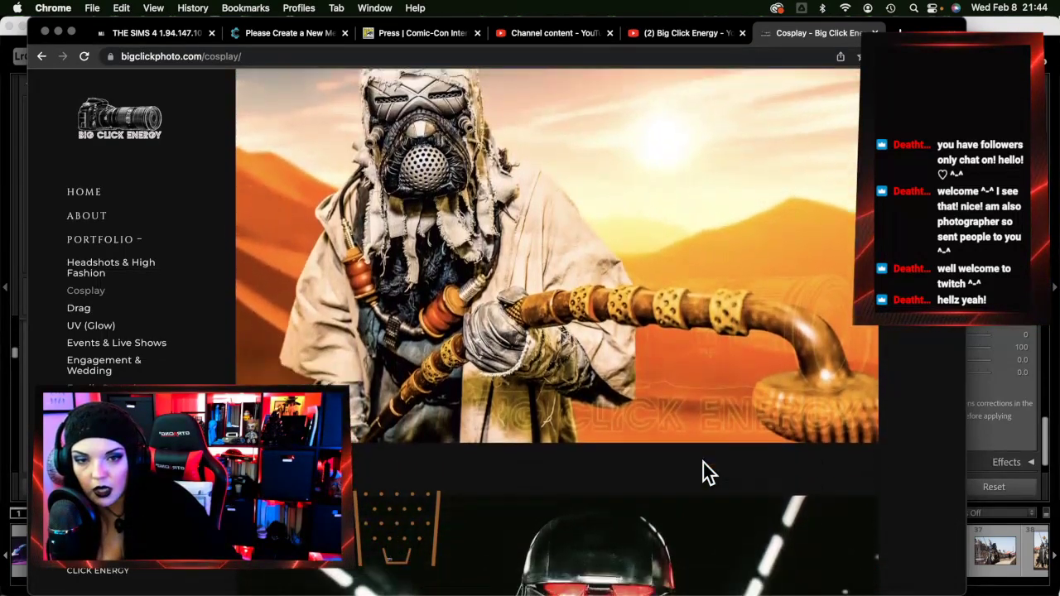
pyautogui.scroll(-5, 703, 470)
pyautogui.scroll(-10, 703, 471)
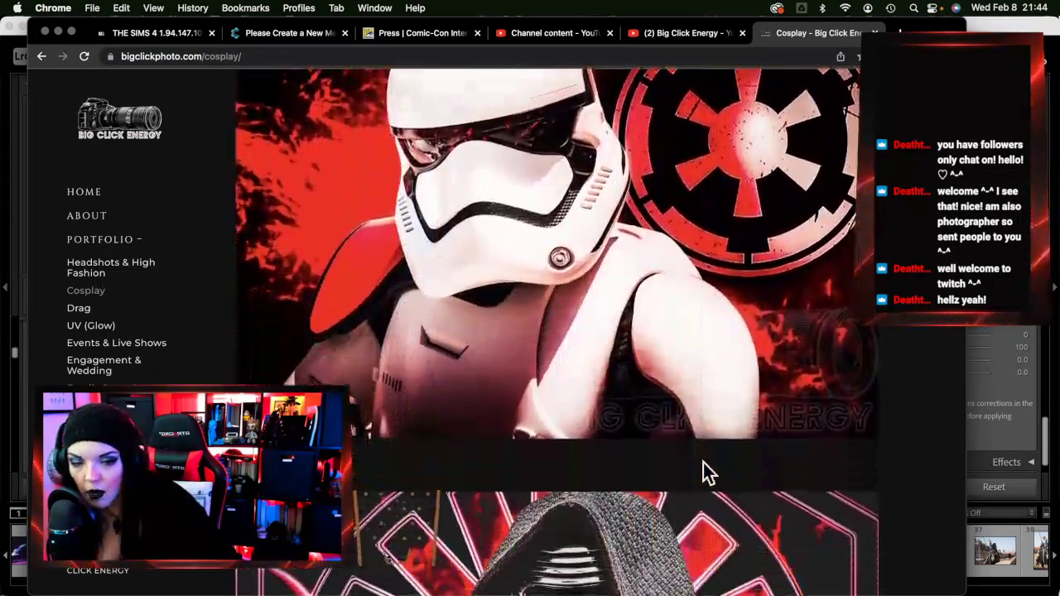
pyautogui.scroll(-7, 703, 471)
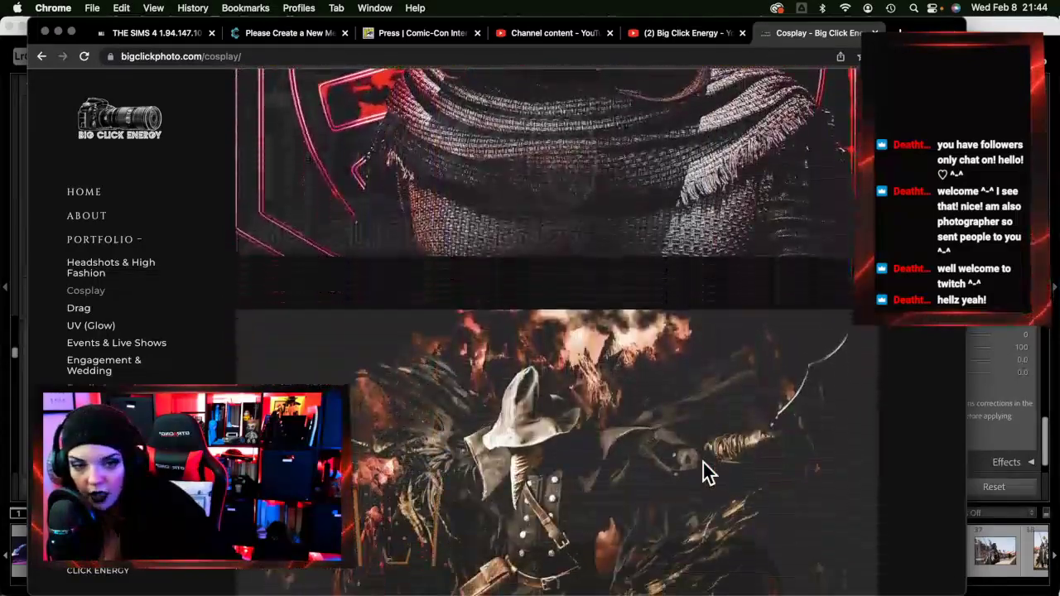
pyautogui.scroll(-1, 706, 472)
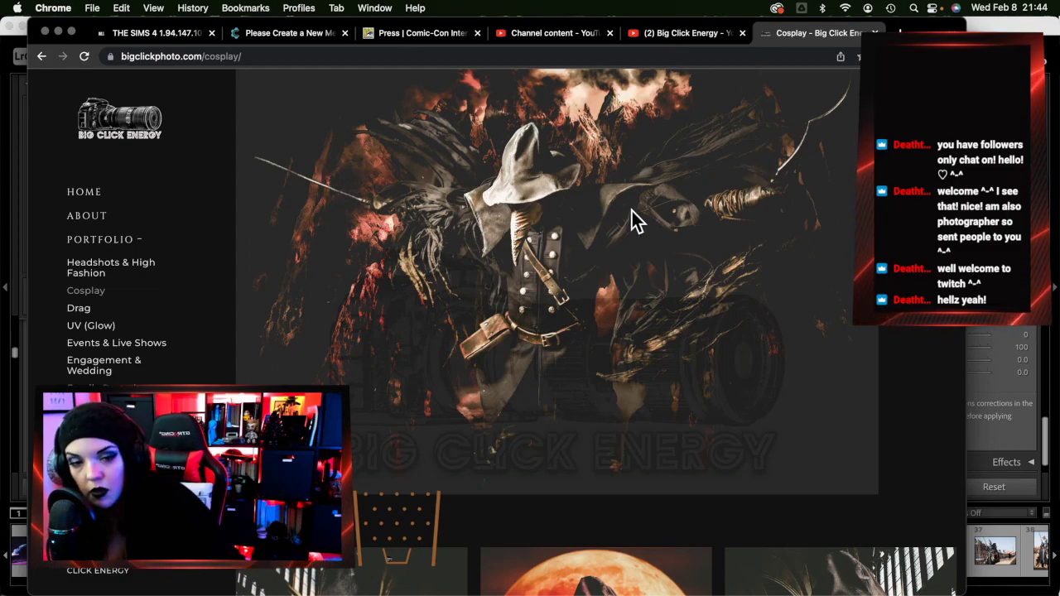
pyautogui.scroll(-10, 676, 350)
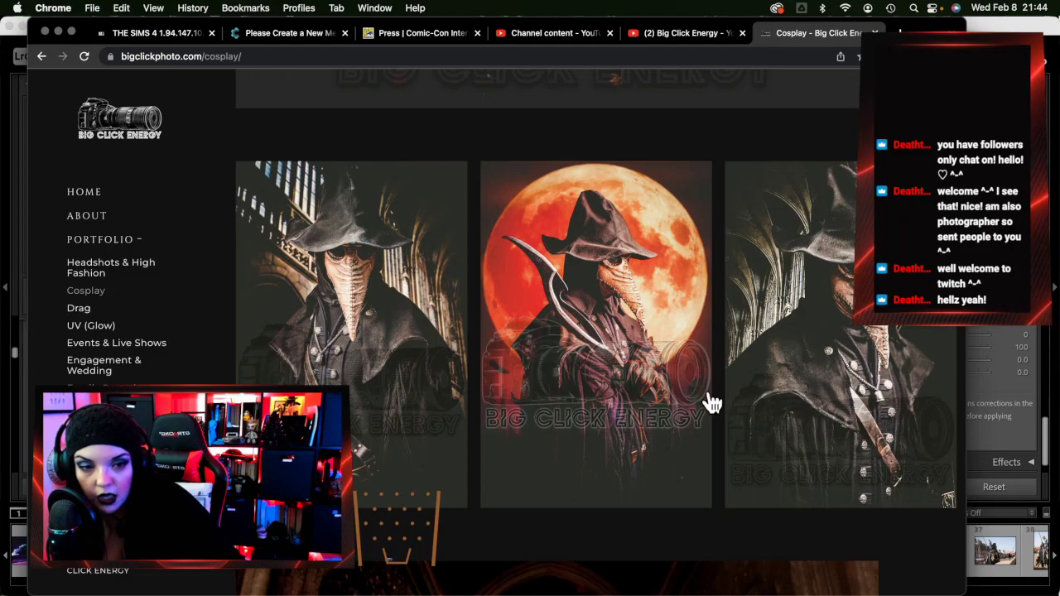
# Scroll past Moon Knight, Spider-Man, Wolverine and Scorpion until the Nightwing photo fills the window
pyautogui.scroll(-10, 711, 403)
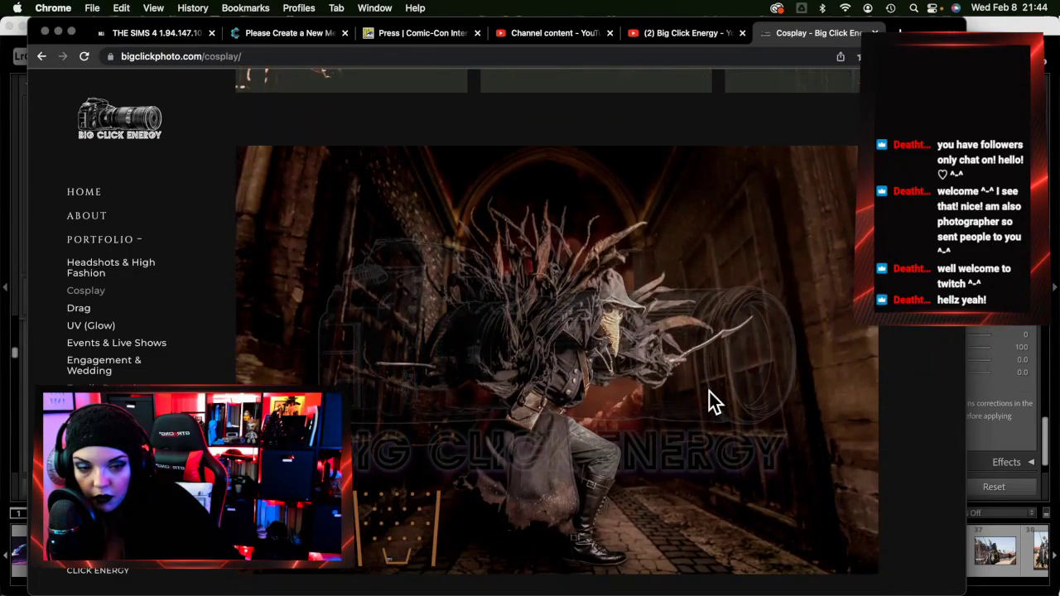
pyautogui.scroll(-10, 710, 394)
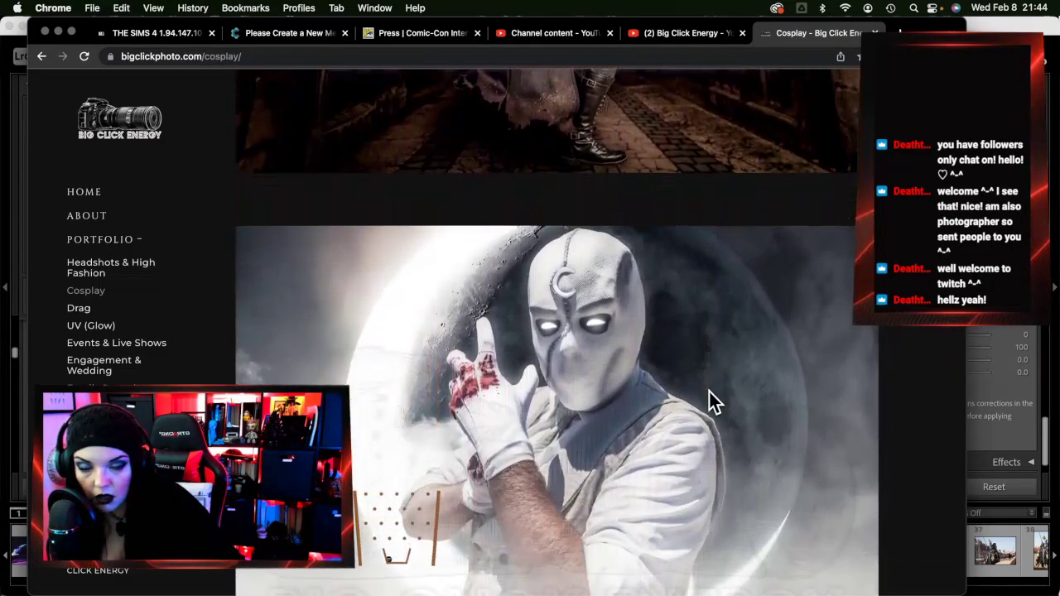
pyautogui.scroll(-3, 709, 391)
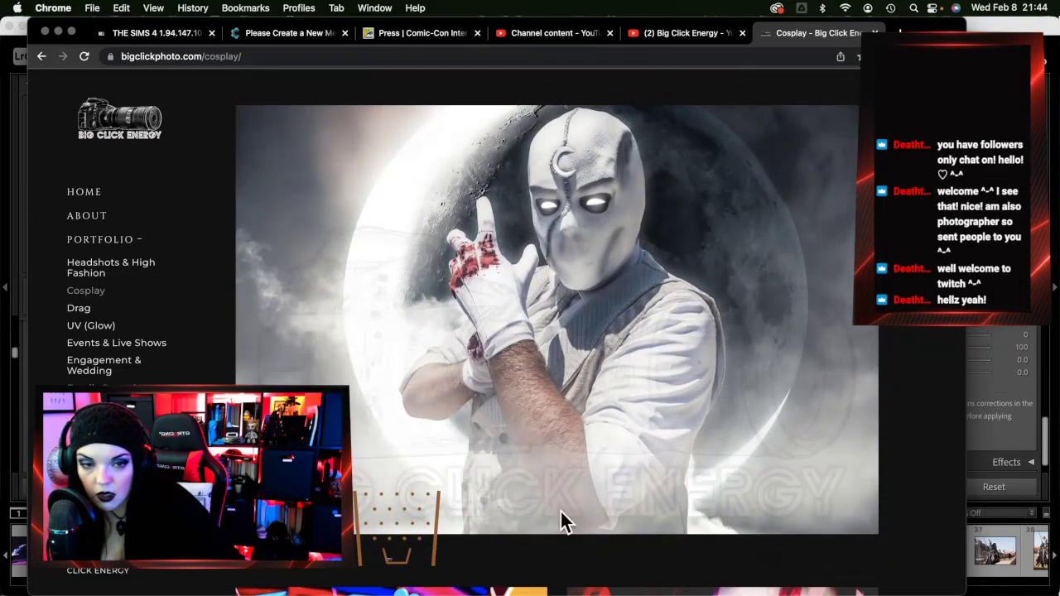
pyautogui.scroll(-10, 562, 564)
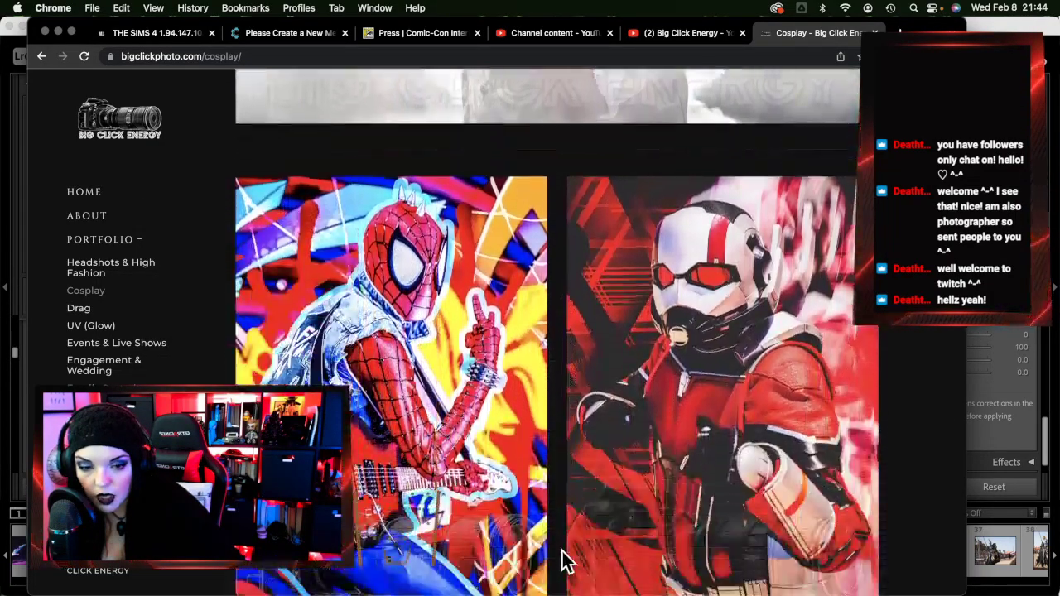
pyautogui.scroll(-1, 561, 564)
pyautogui.scroll(-3, 561, 562)
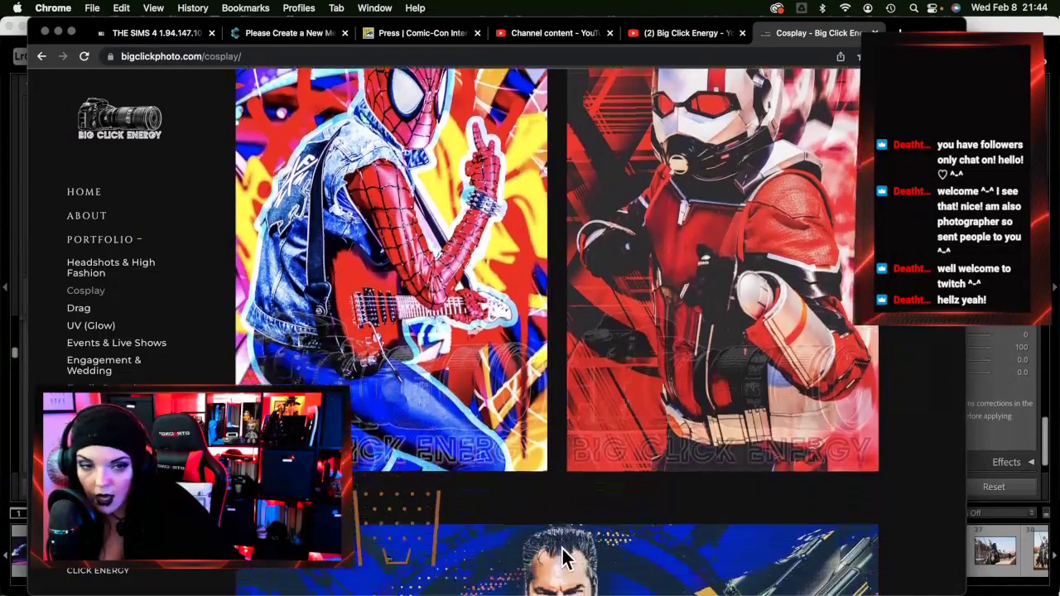
pyautogui.scroll(-10, 563, 557)
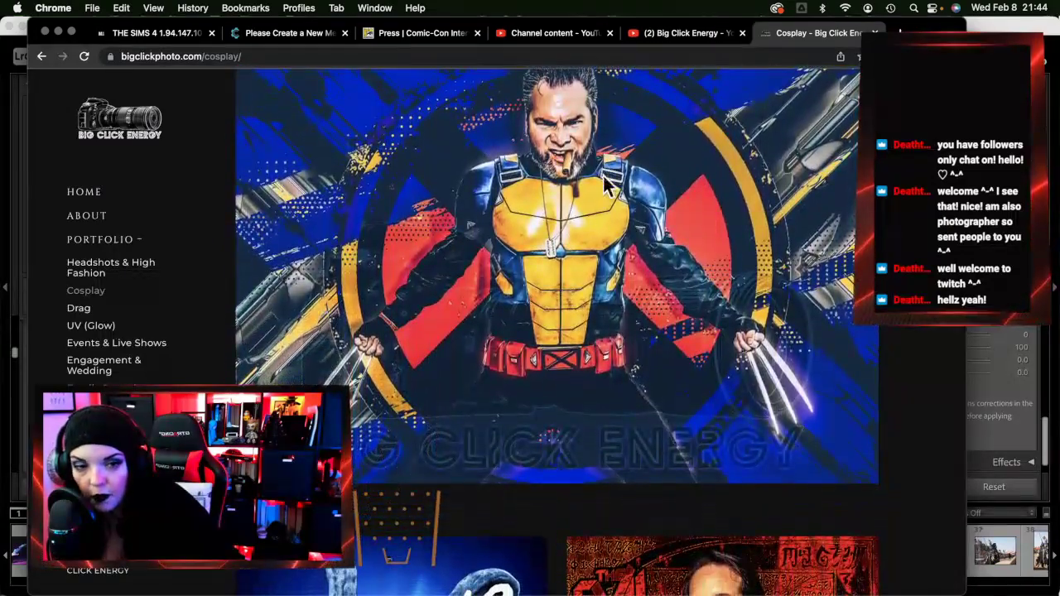
pyautogui.scroll(-7, 619, 507)
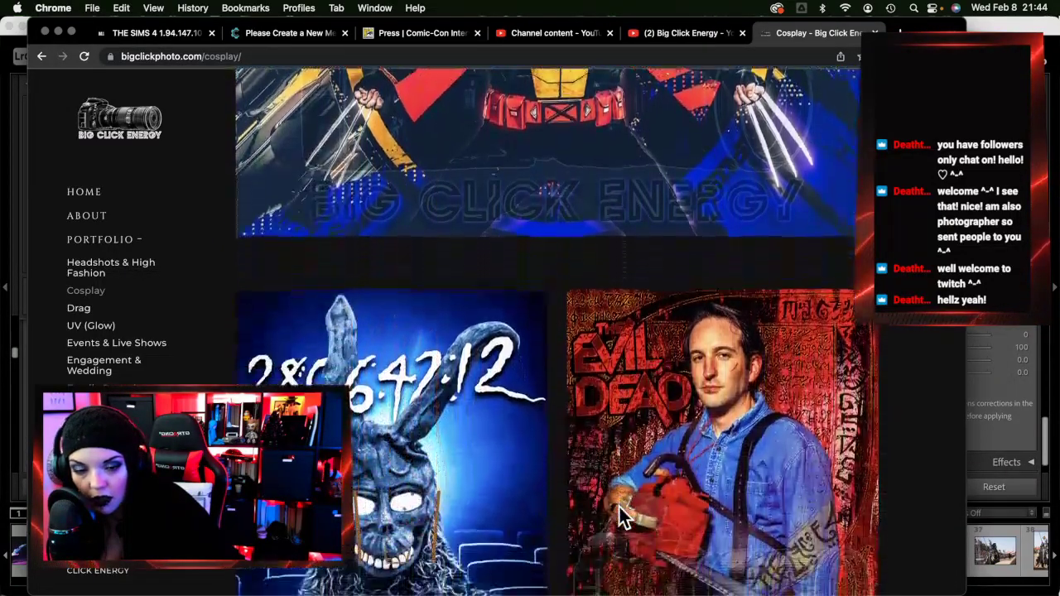
pyautogui.scroll(-6, 620, 507)
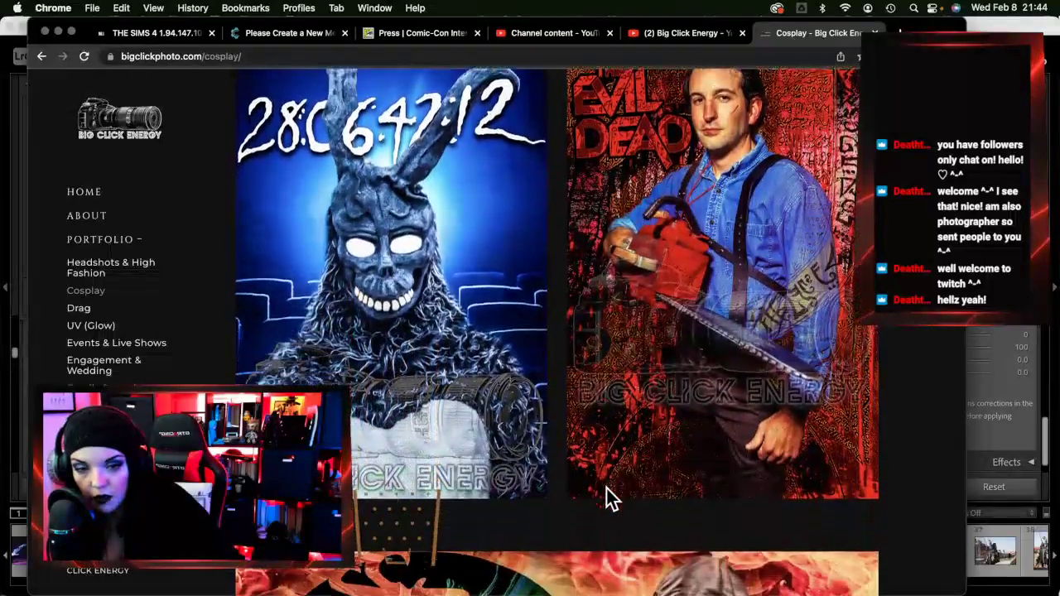
pyautogui.scroll(-7, 606, 488)
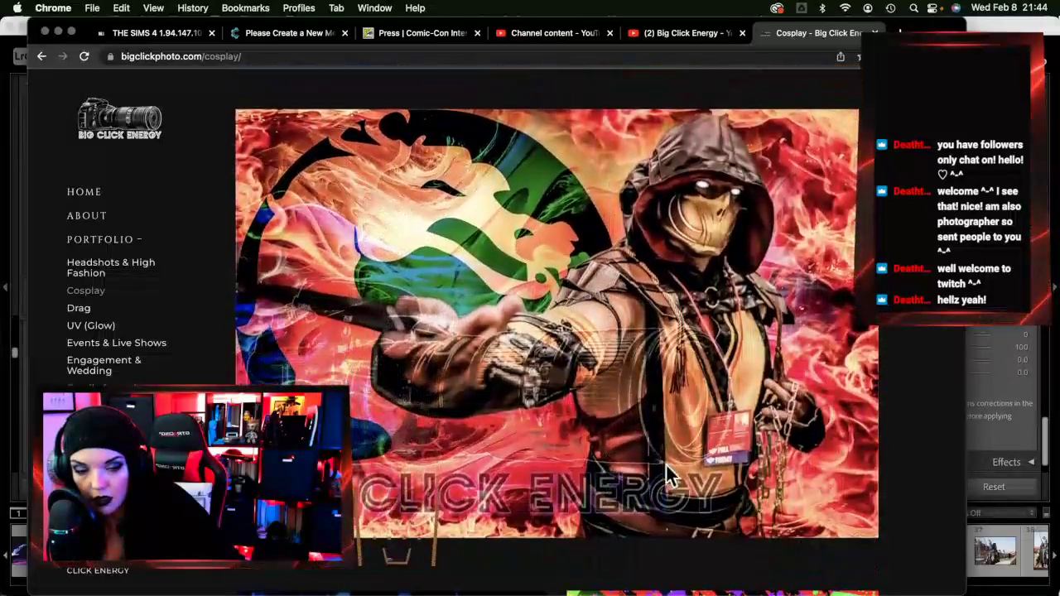
pyautogui.scroll(-1, 701, 463)
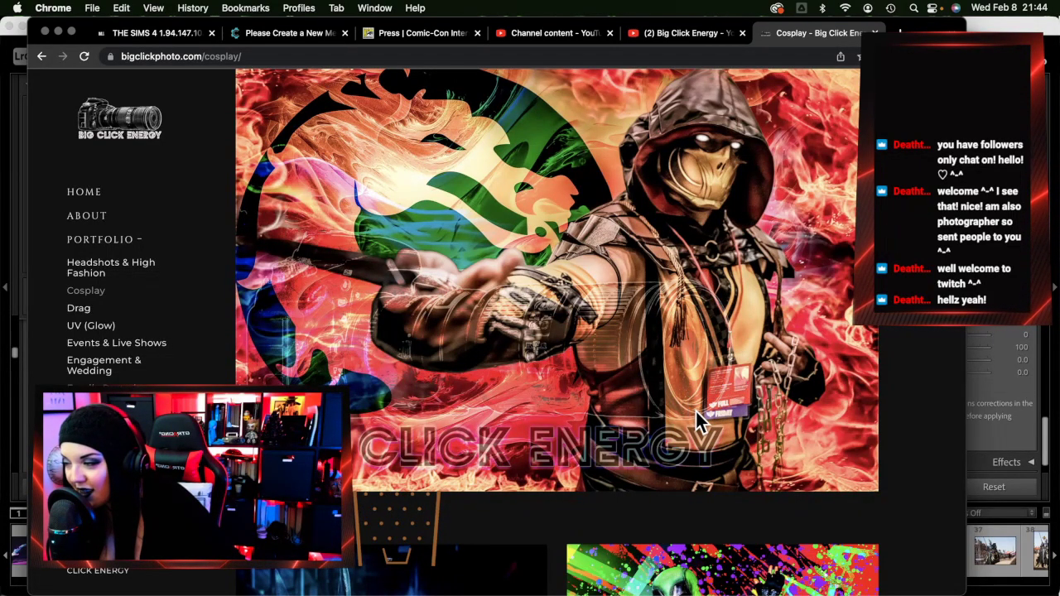
pyautogui.scroll(-4, 661, 414)
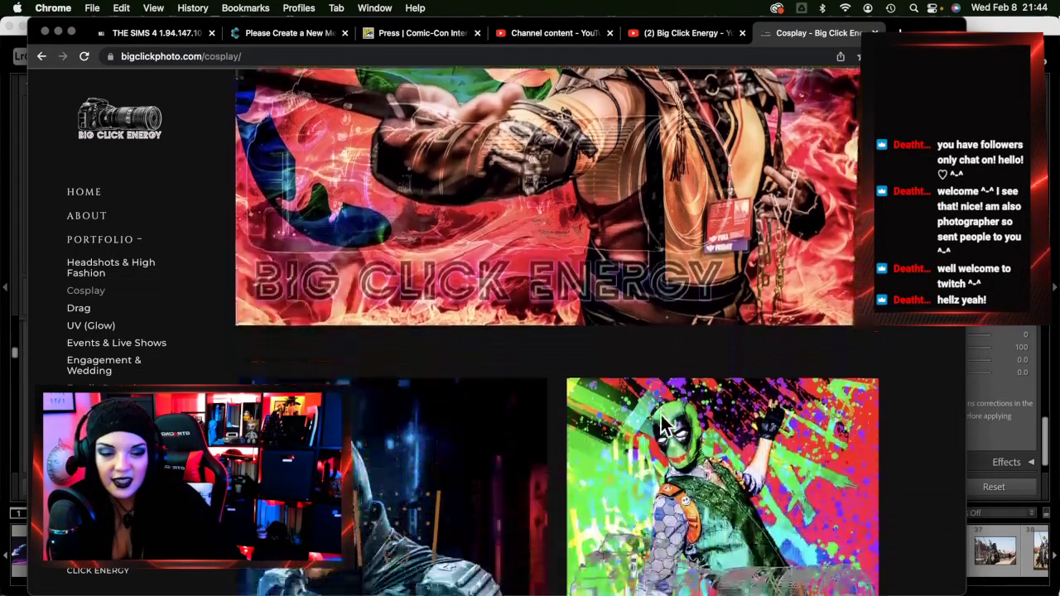
pyautogui.scroll(-18, 660, 412)
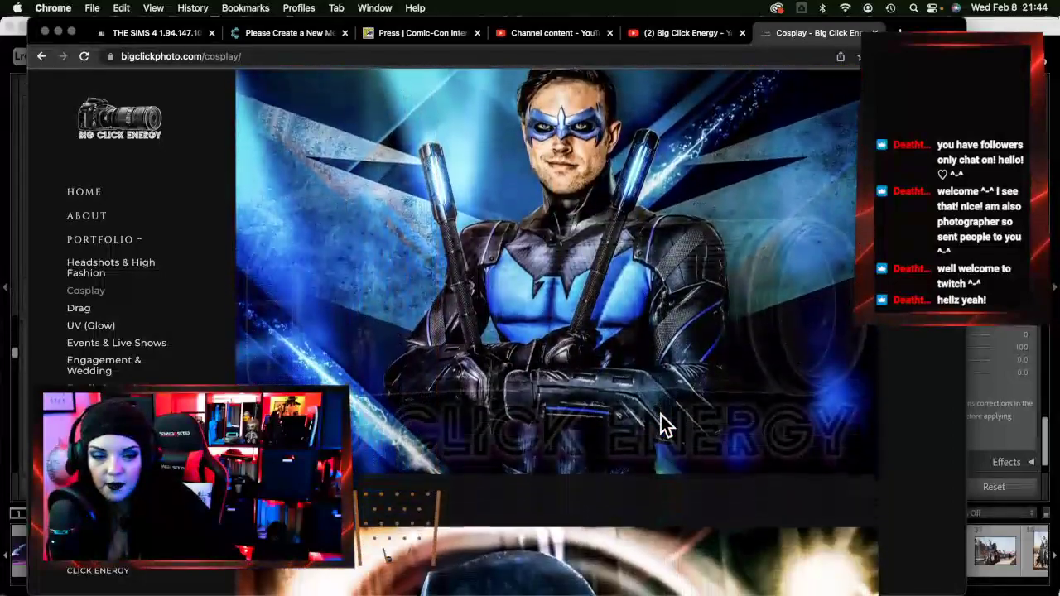
pyautogui.scroll(3, 661, 424)
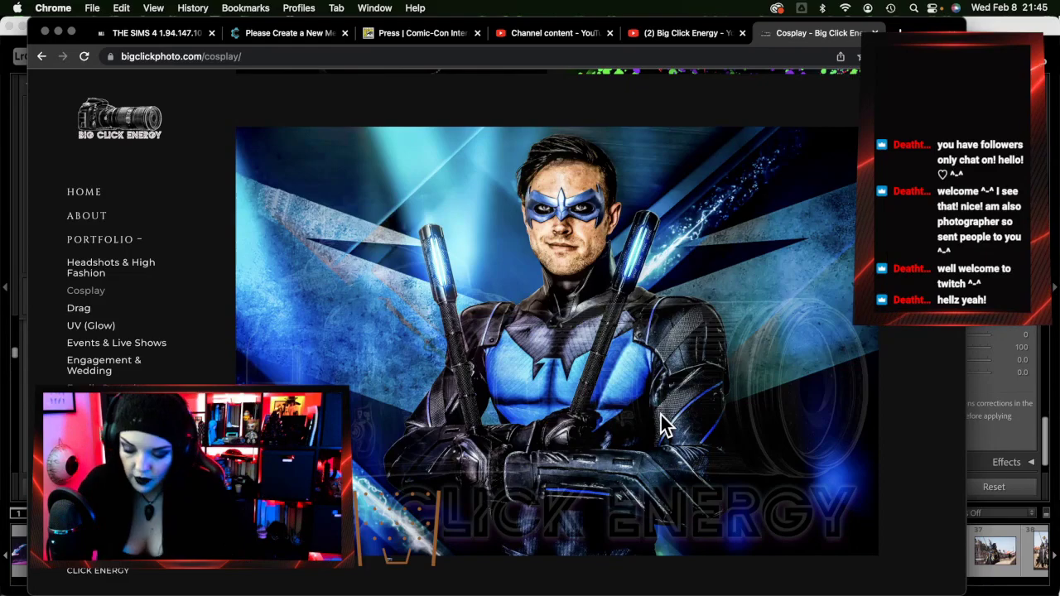
# Scroll past Deadpool, Predator, Pennywise and the nurse row to the Sith trooper before-and-after pair
pyautogui.scroll(-5, 555, 432)
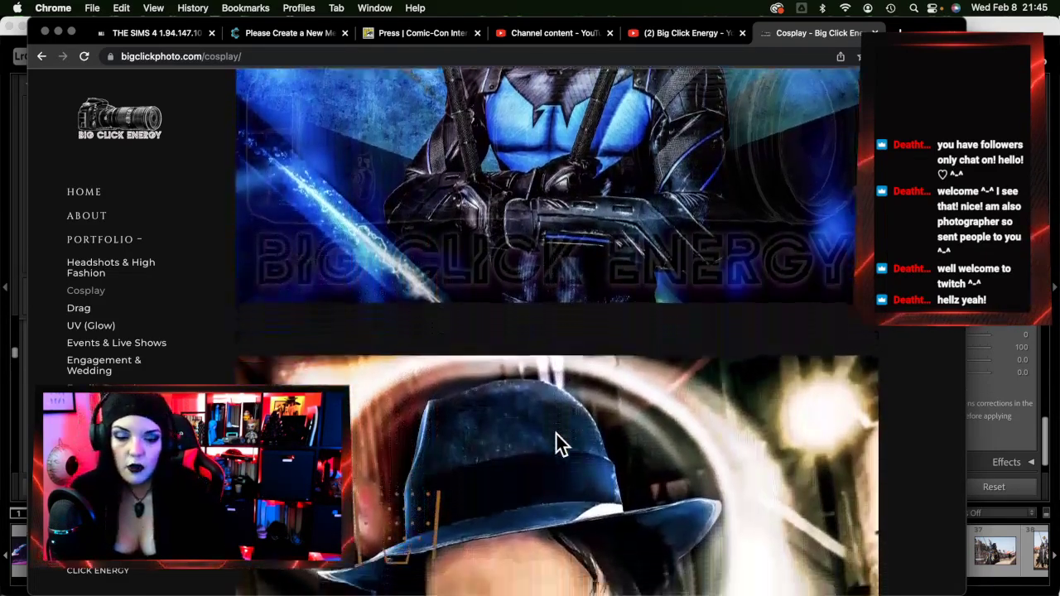
pyautogui.scroll(-5, 556, 436)
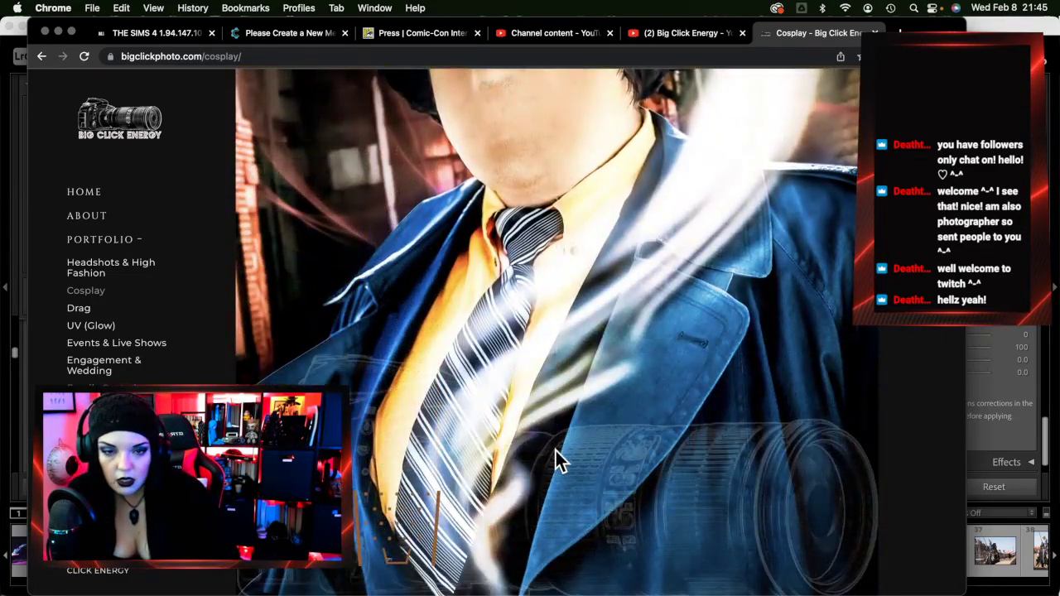
pyautogui.scroll(-5, 557, 454)
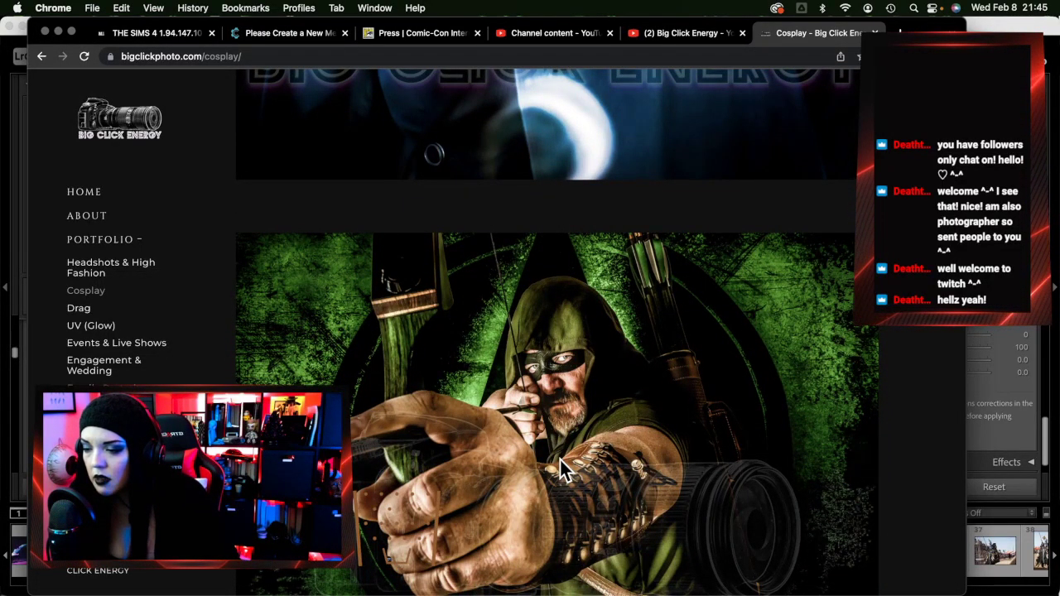
pyautogui.scroll(-4, 559, 457)
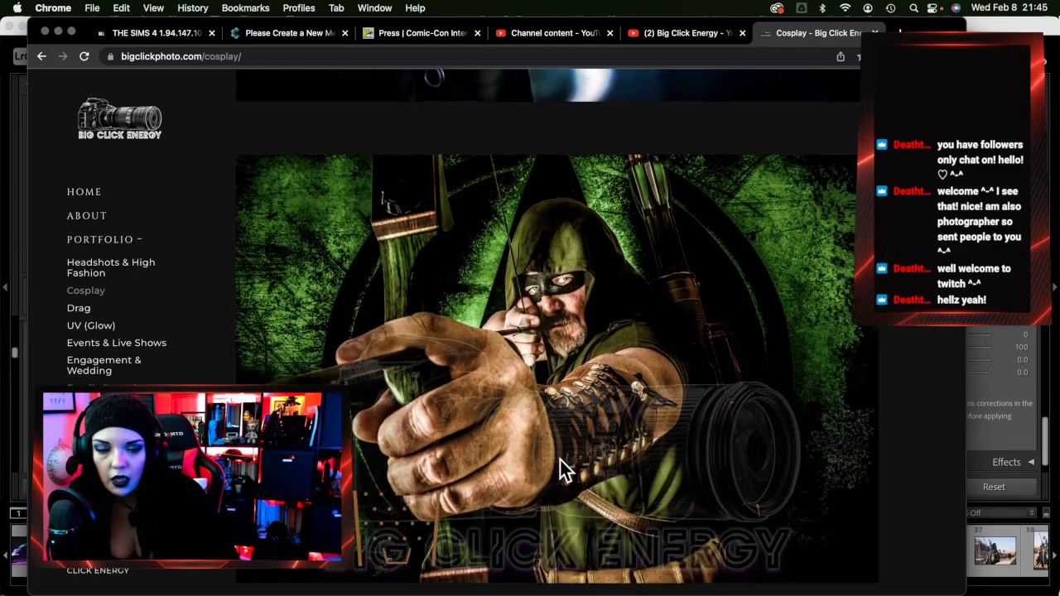
pyautogui.scroll(-6, 559, 458)
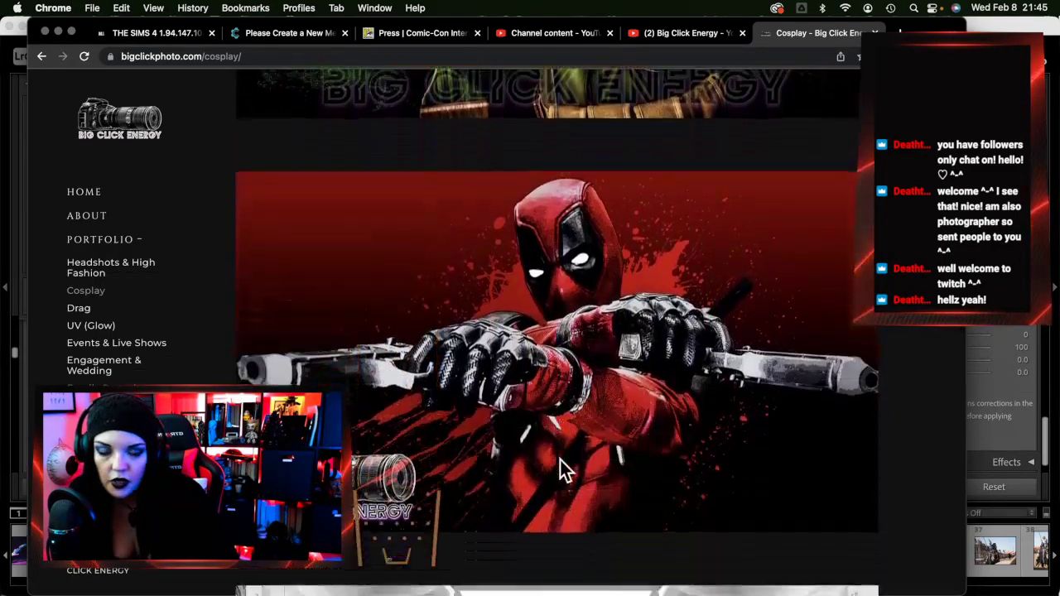
pyautogui.scroll(-2, 560, 468)
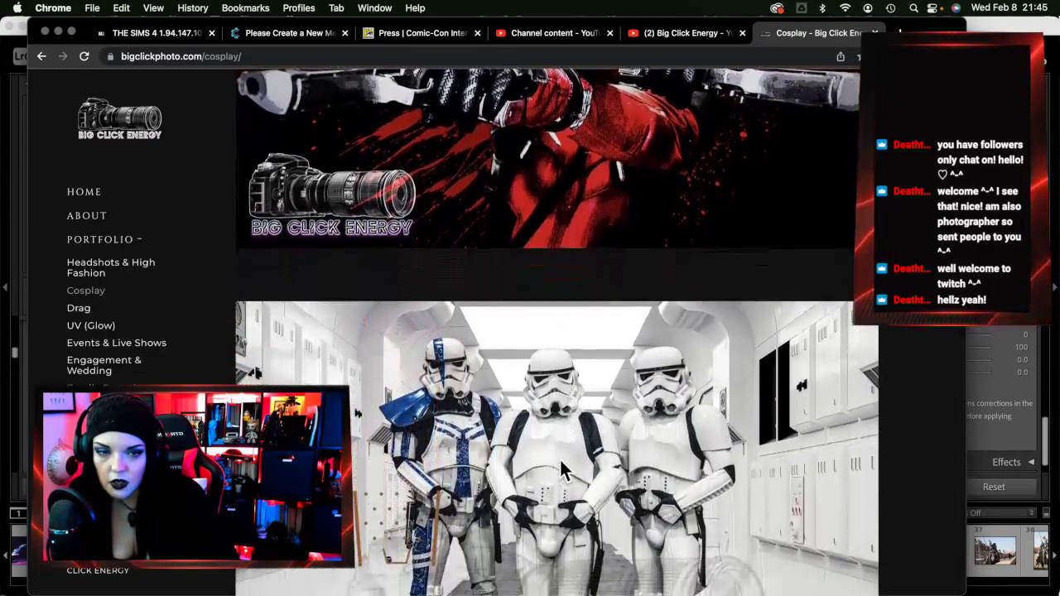
pyautogui.scroll(5, 560, 468)
pyautogui.scroll(1, 560, 459)
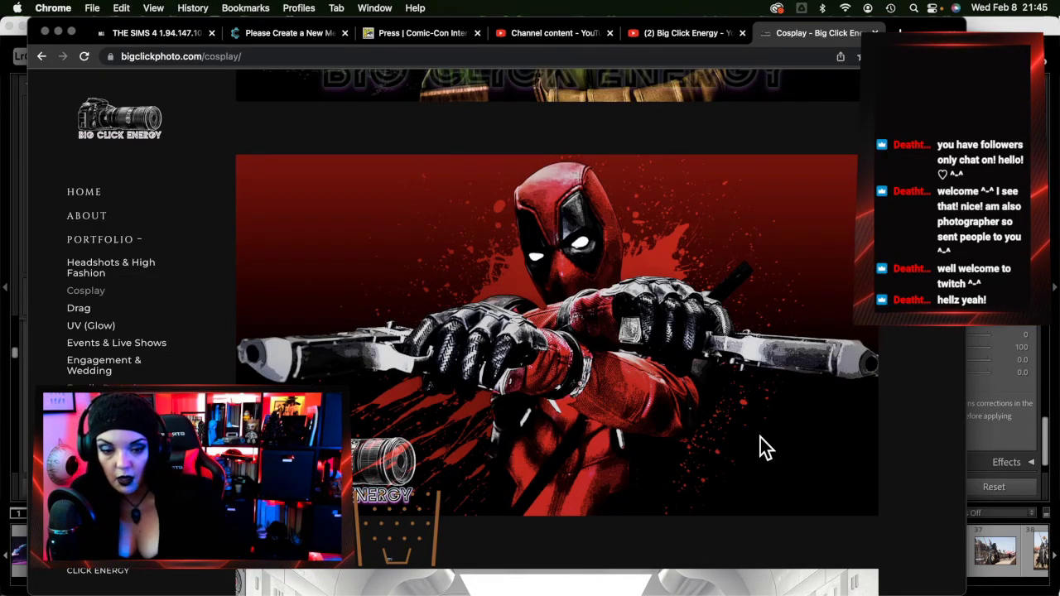
pyautogui.scroll(-5, 761, 437)
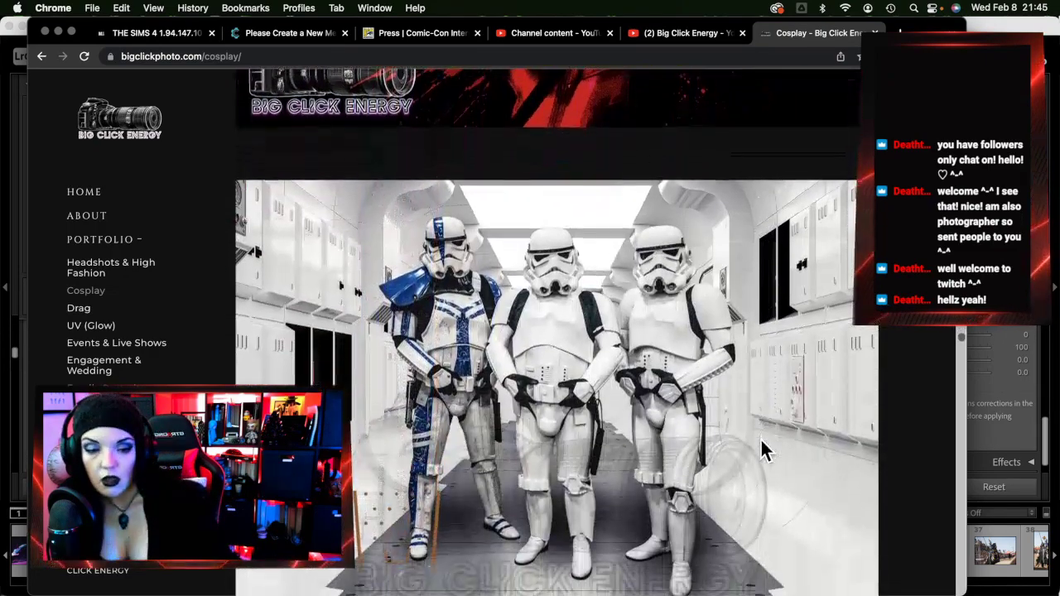
pyautogui.scroll(-4, 760, 438)
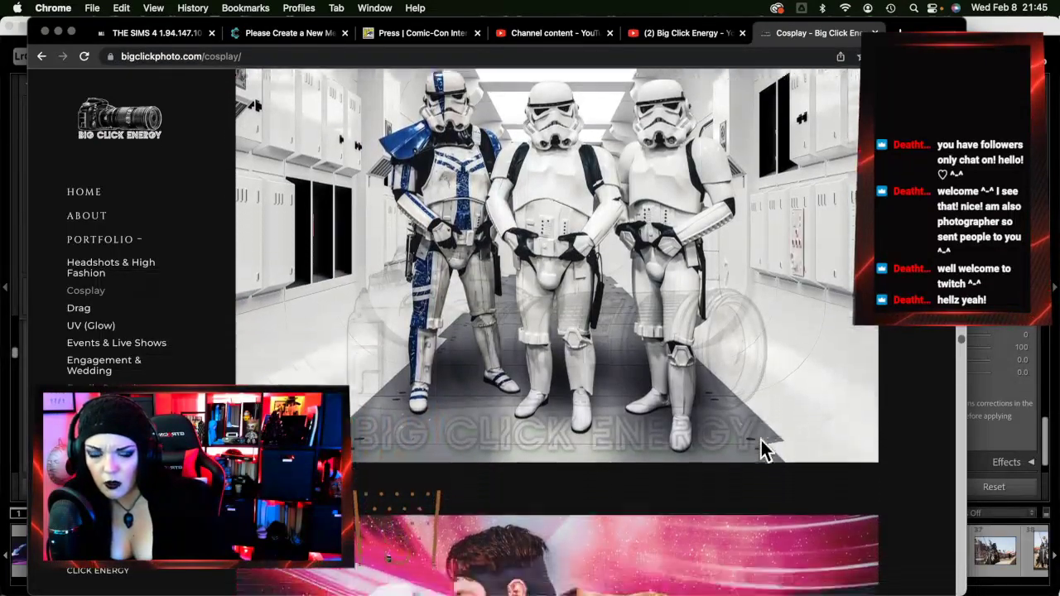
pyautogui.scroll(-6, 761, 441)
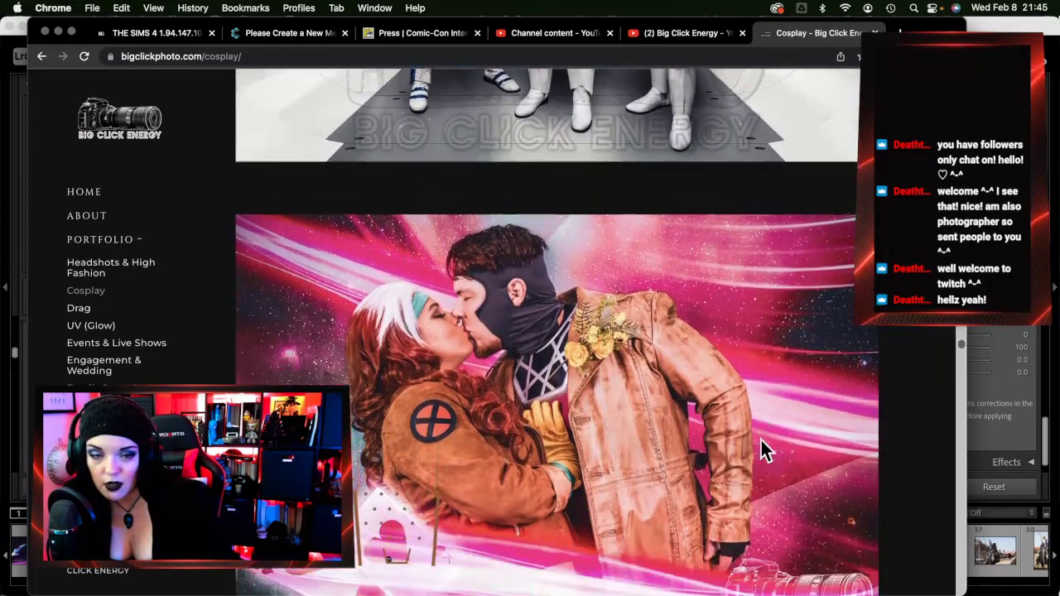
pyautogui.scroll(-10, 761, 440)
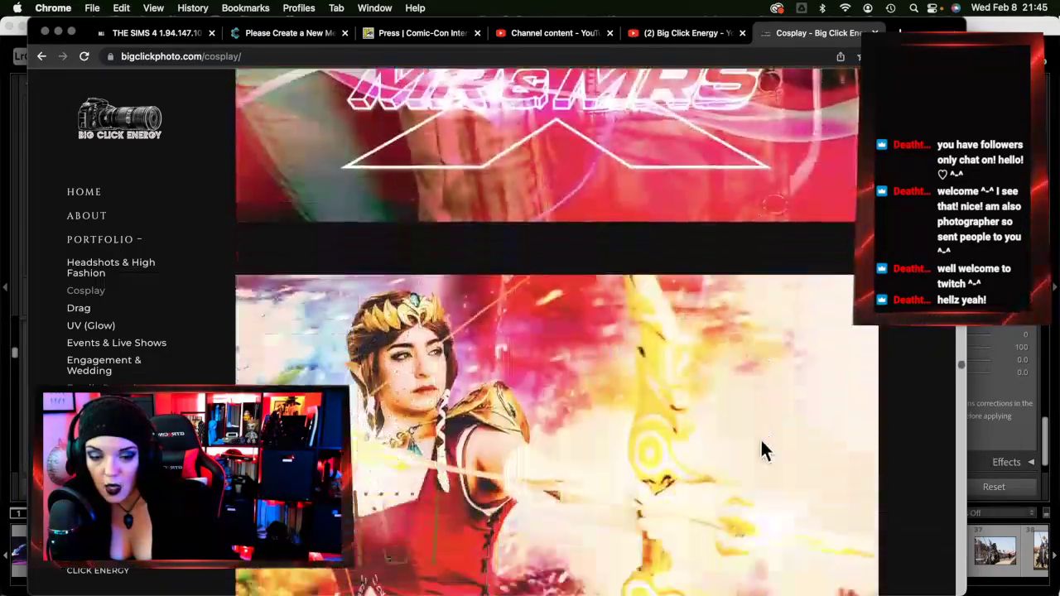
pyautogui.scroll(-10, 762, 446)
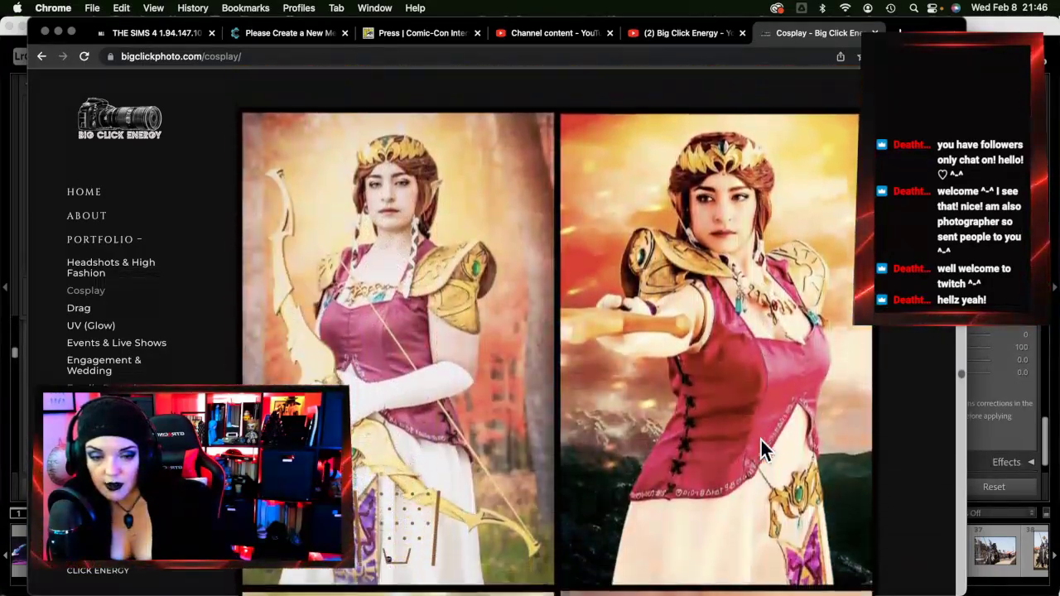
pyautogui.scroll(-10, 761, 441)
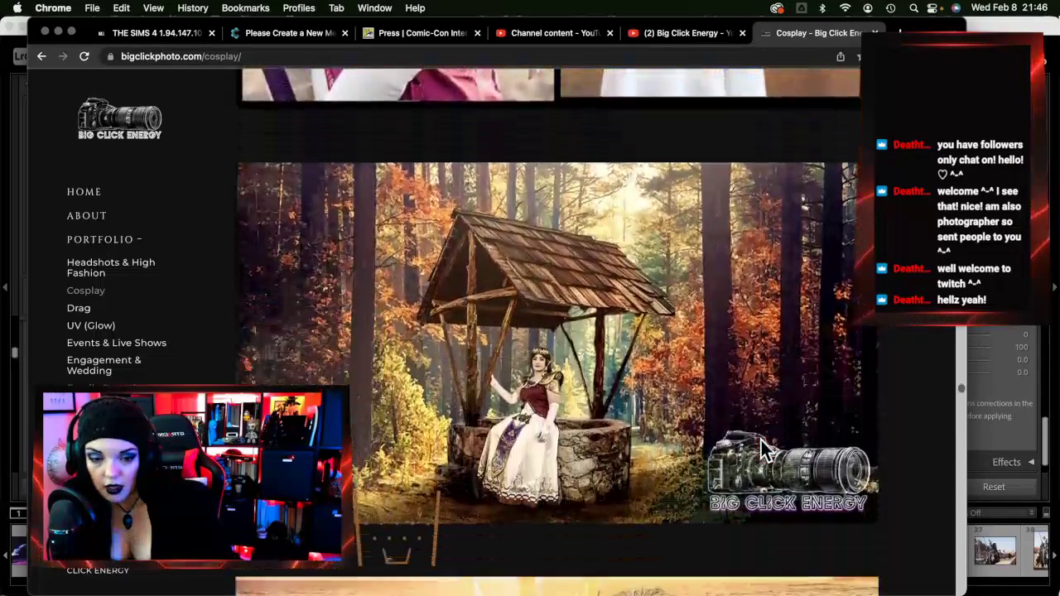
pyautogui.scroll(-10, 763, 450)
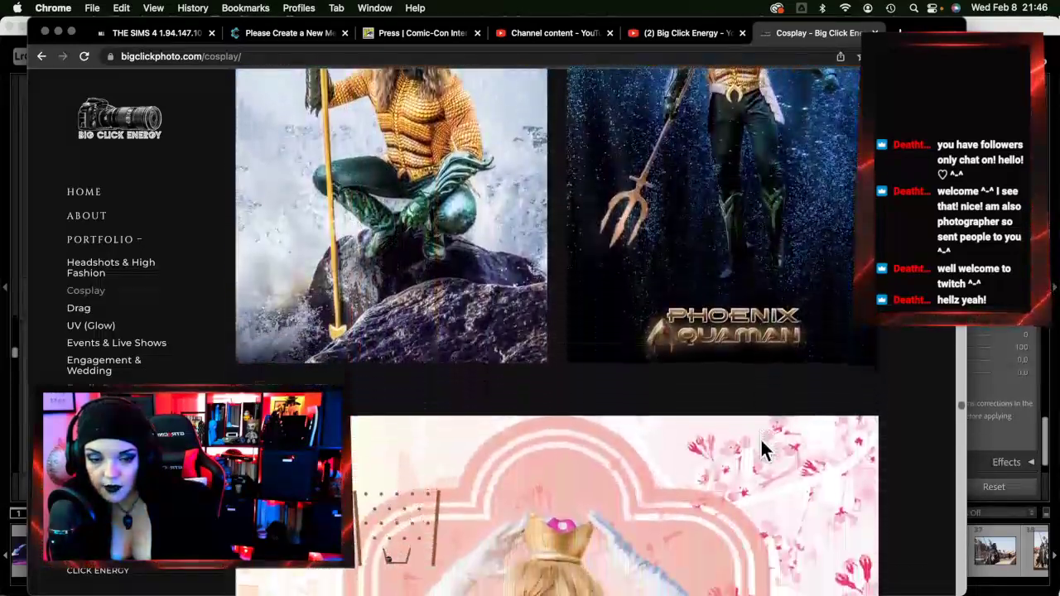
pyautogui.scroll(-10, 760, 447)
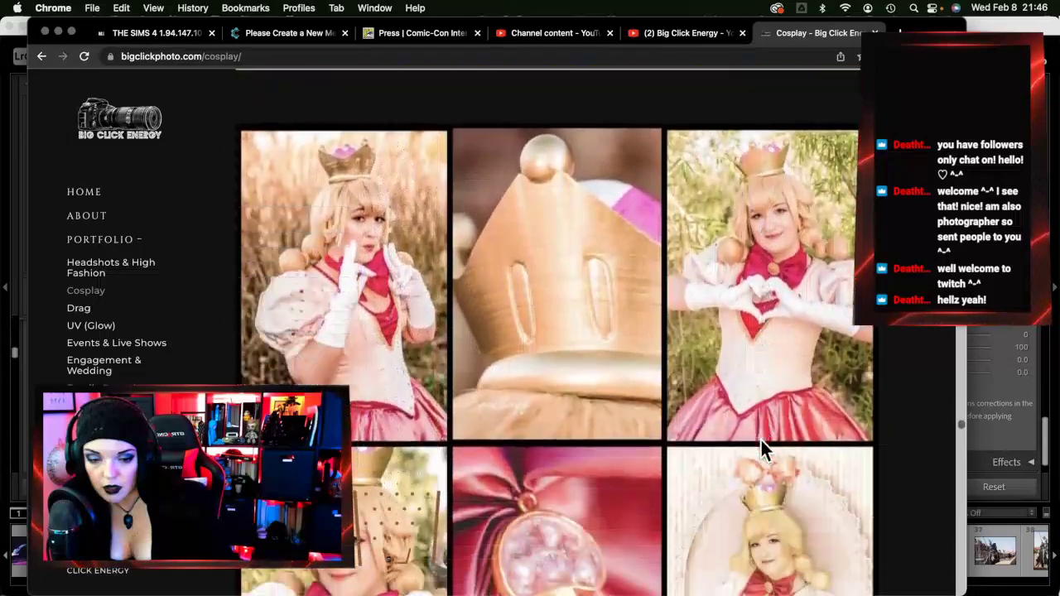
pyautogui.scroll(-10, 760, 447)
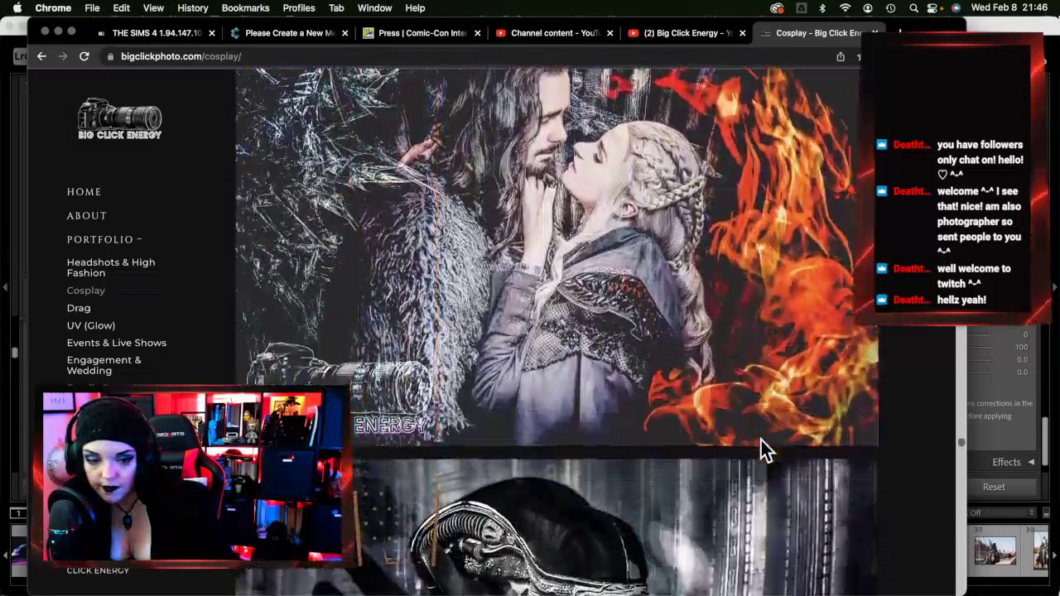
pyautogui.scroll(-10, 762, 449)
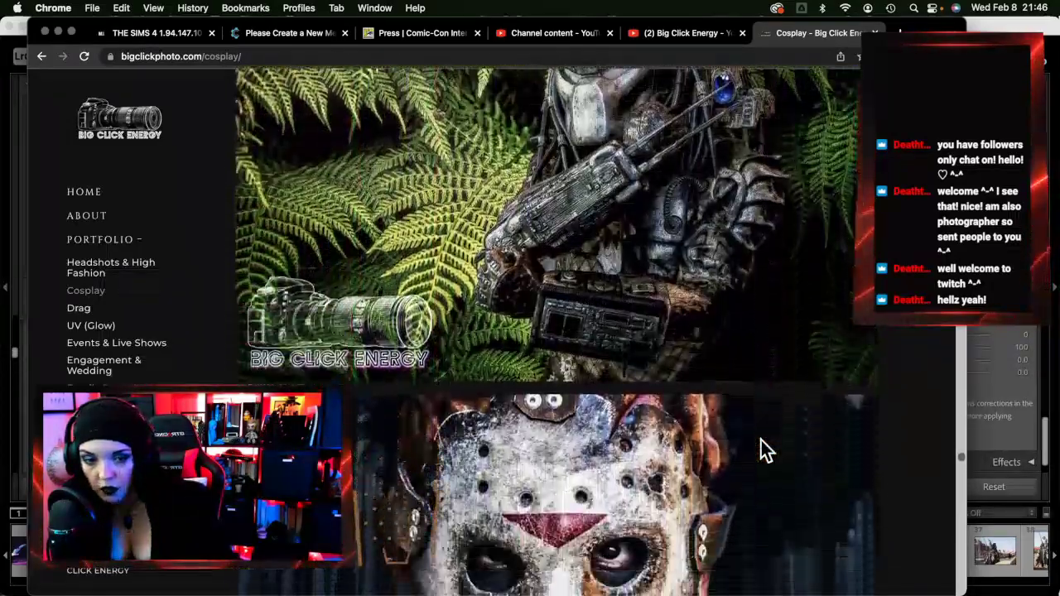
pyautogui.scroll(-3, 762, 450)
pyautogui.scroll(10, 762, 450)
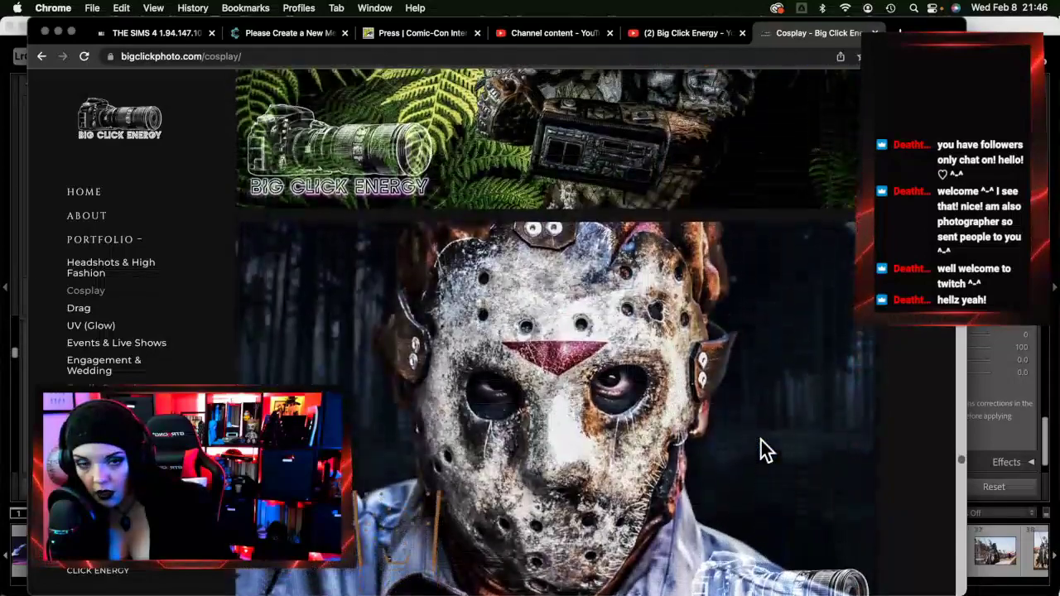
pyautogui.scroll(-5, 761, 440)
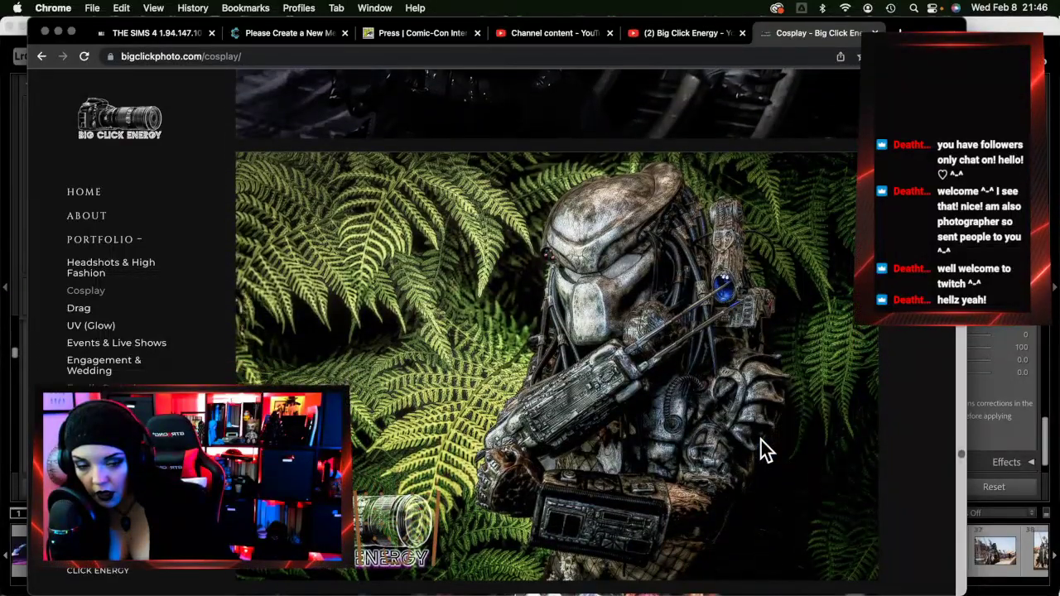
pyautogui.scroll(-8, 613, 488)
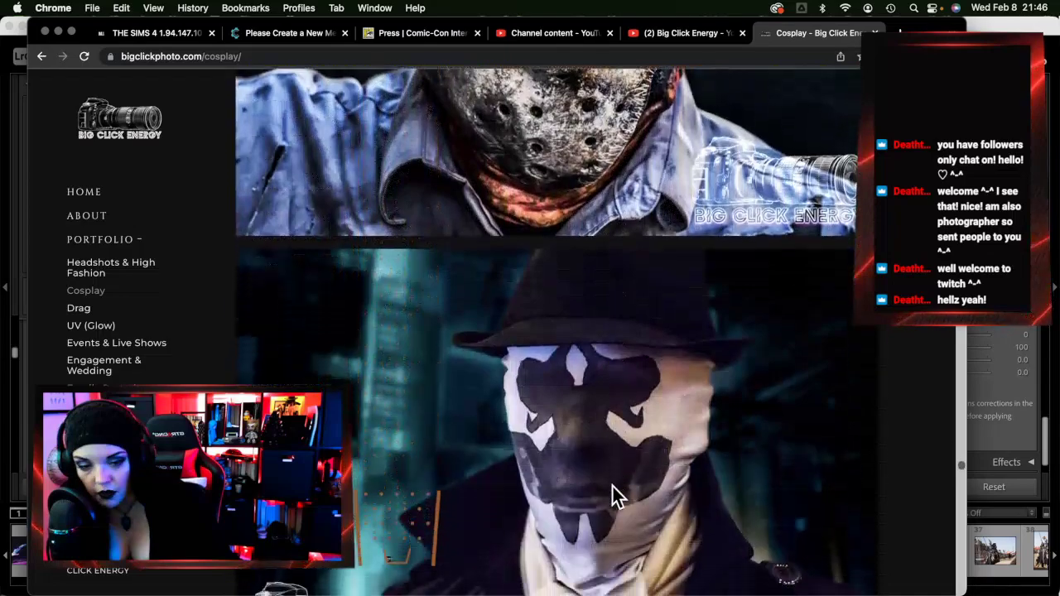
pyautogui.scroll(-10, 613, 495)
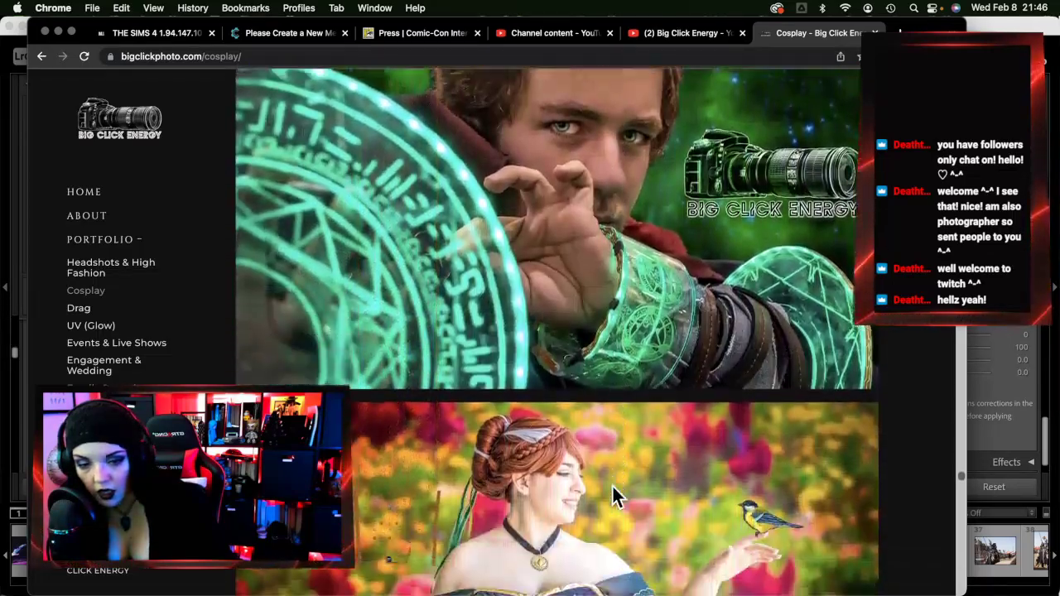
pyautogui.scroll(-4, 613, 485)
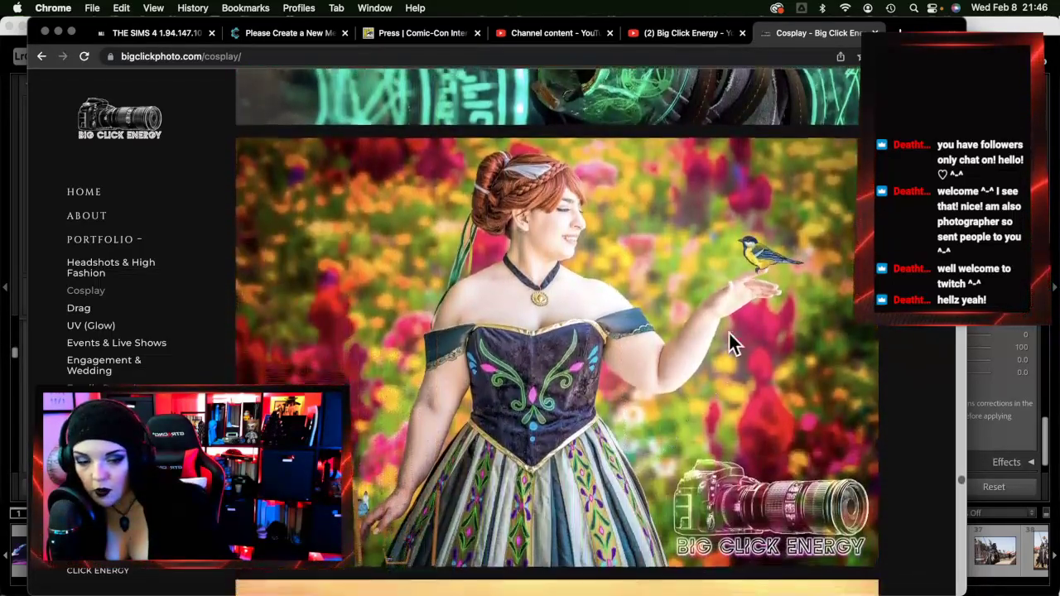
pyautogui.scroll(-10, 691, 412)
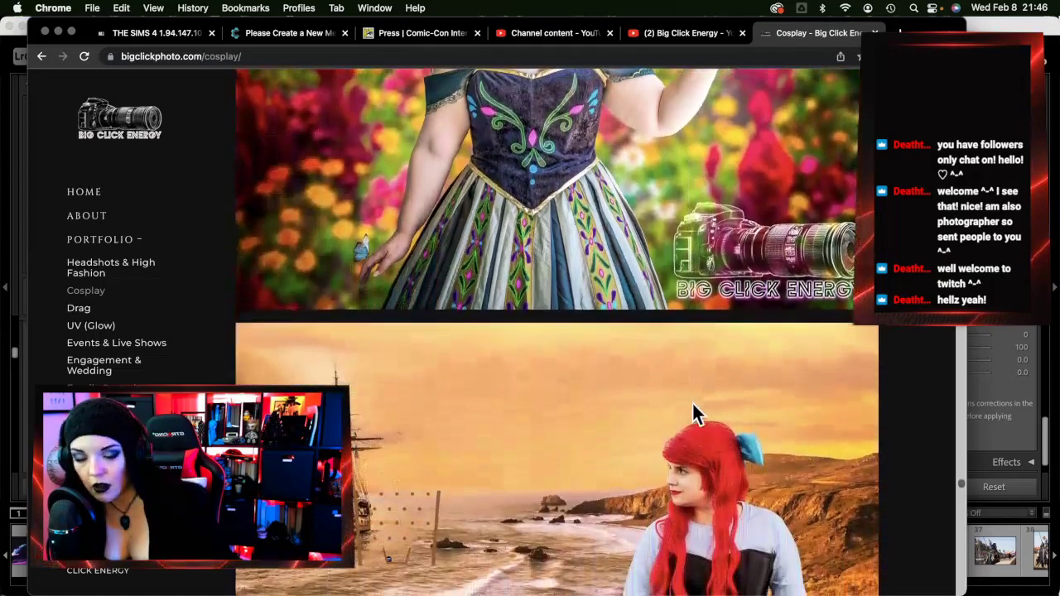
pyautogui.scroll(-15, 768, 449)
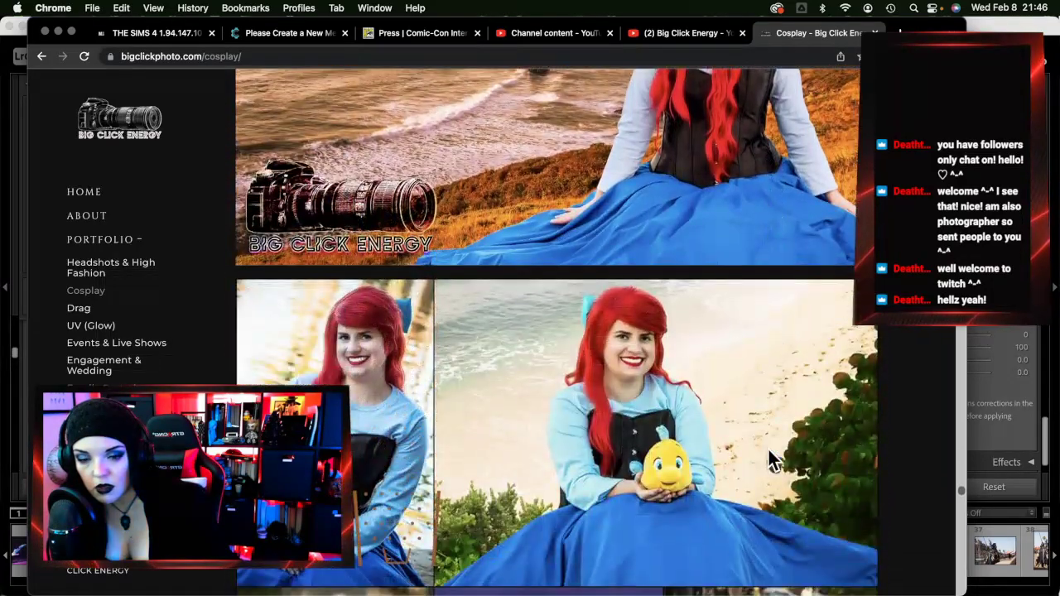
pyautogui.scroll(-6, 769, 454)
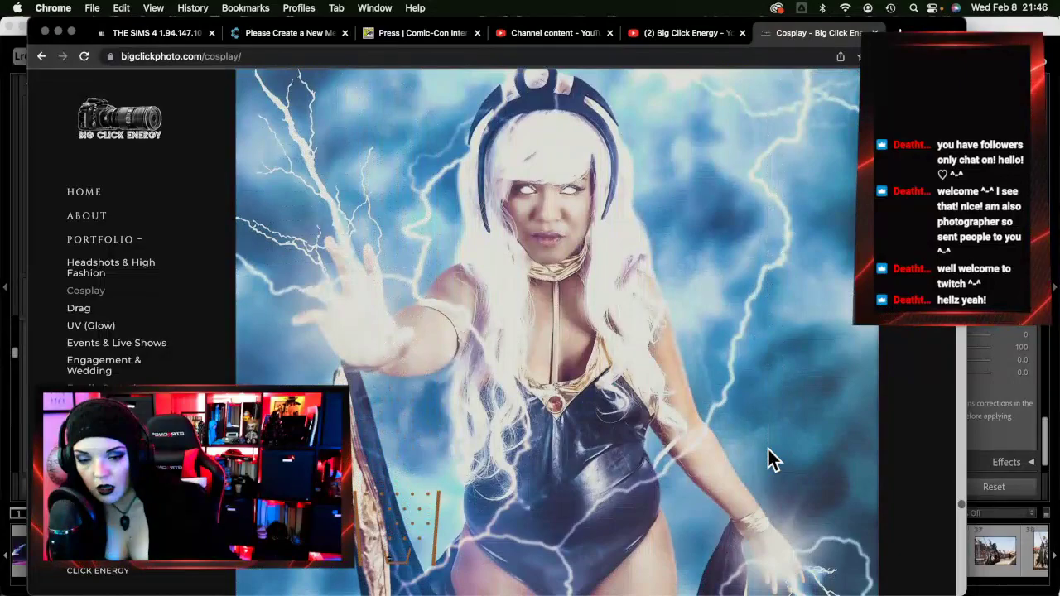
pyautogui.scroll(-10, 669, 382)
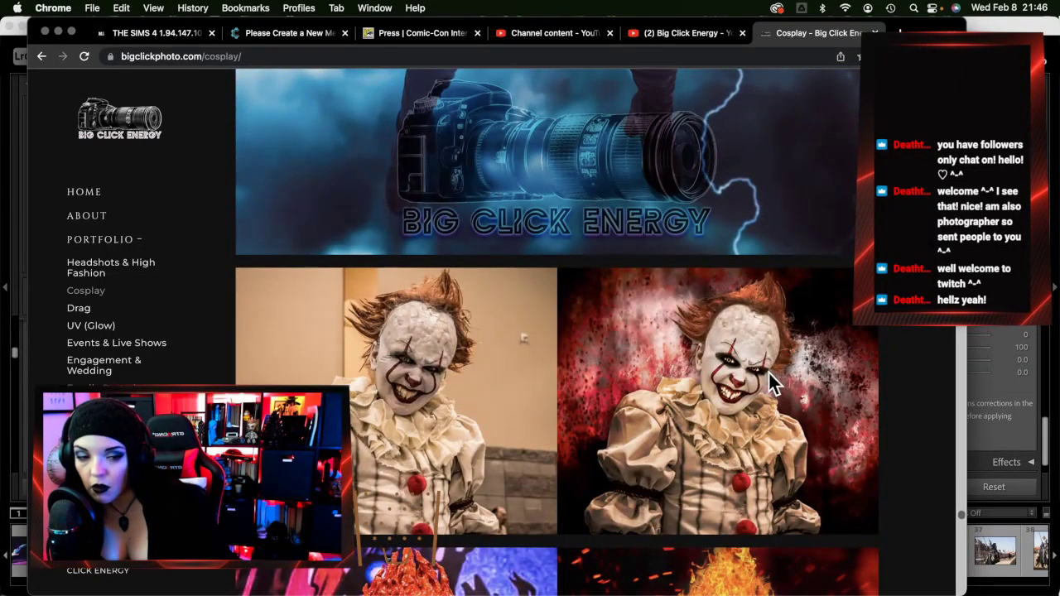
pyautogui.scroll(-3, 674, 366)
pyautogui.scroll(-4, 807, 448)
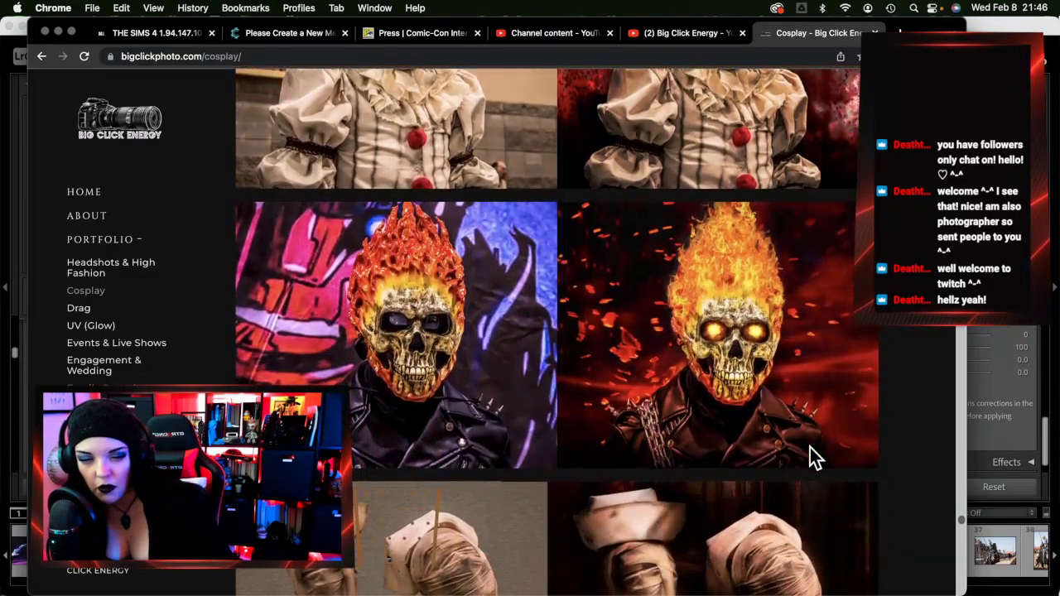
pyautogui.scroll(-2, 747, 460)
pyautogui.scroll(-2, 749, 456)
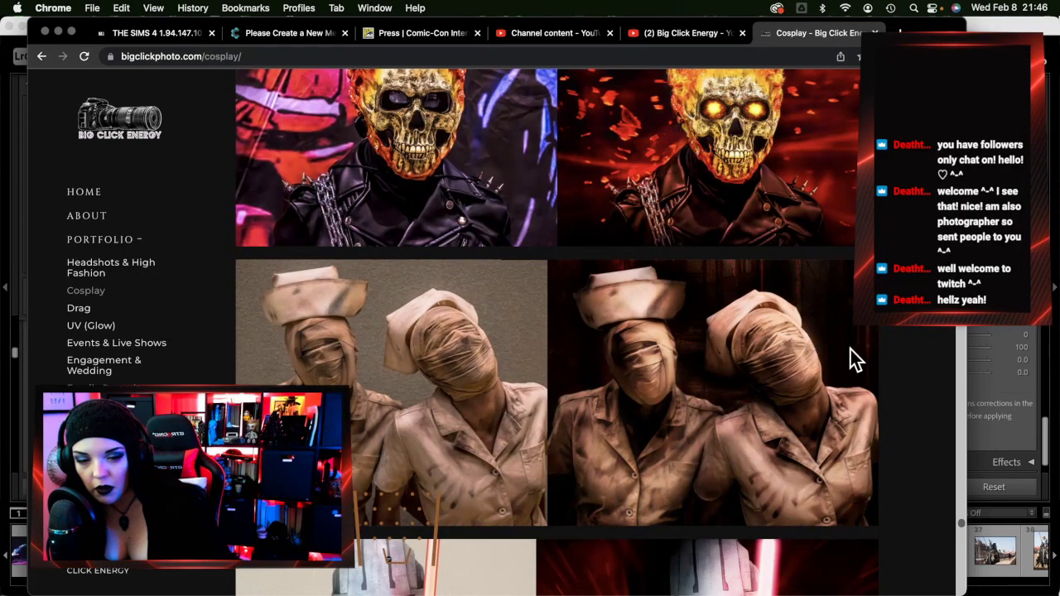
pyautogui.scroll(-2, 848, 350)
pyautogui.scroll(-3, 838, 389)
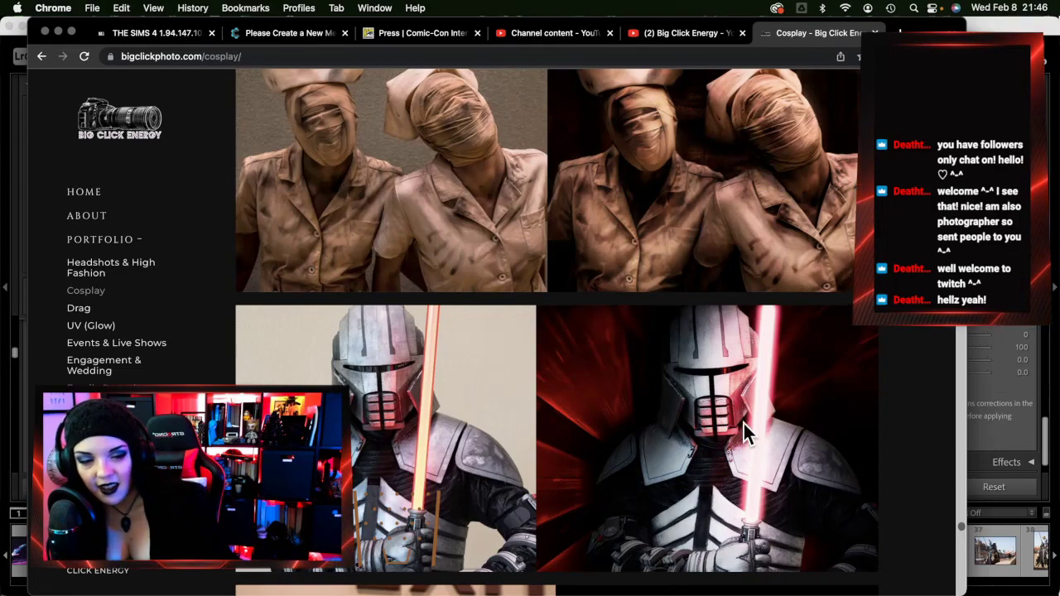
pyautogui.scroll(-2, 744, 424)
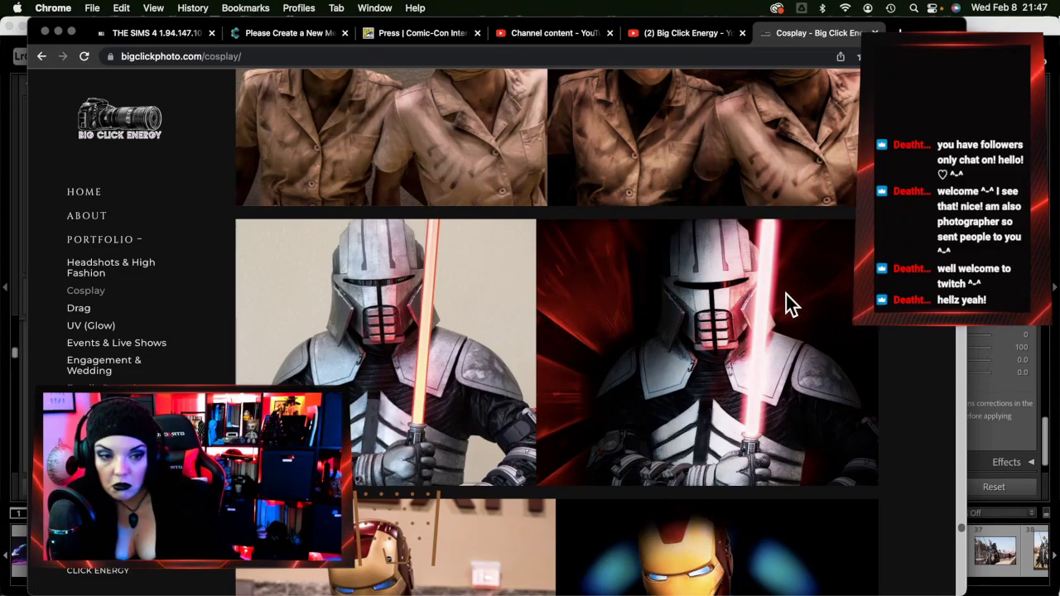
# Scroll through the rest of the Cosplay gallery past the BOZO clown portraits
pyautogui.scroll(-5, 757, 363)
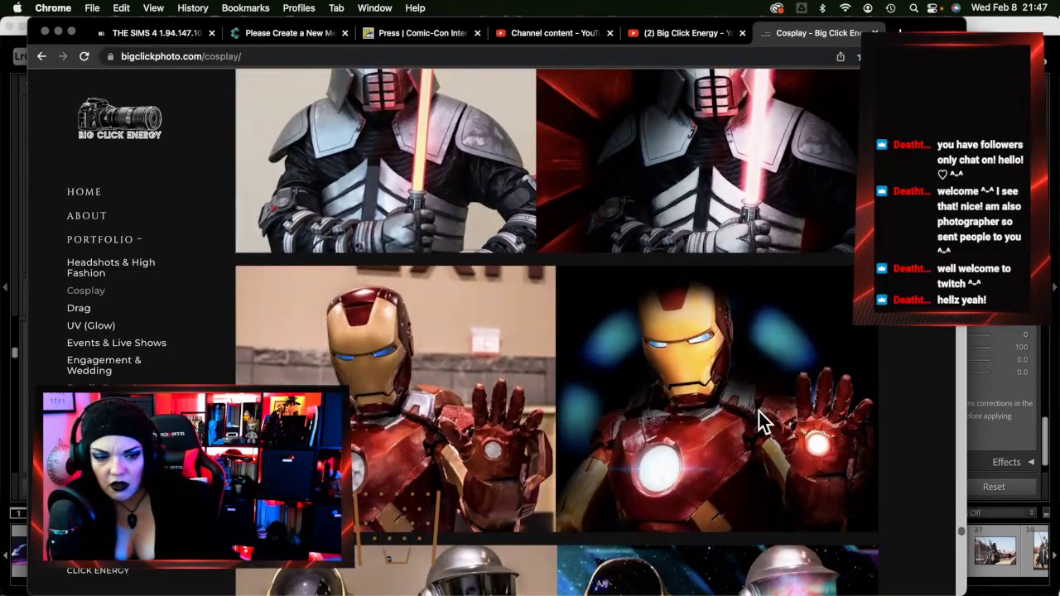
pyautogui.scroll(-5, 762, 418)
pyautogui.scroll(-3, 768, 421)
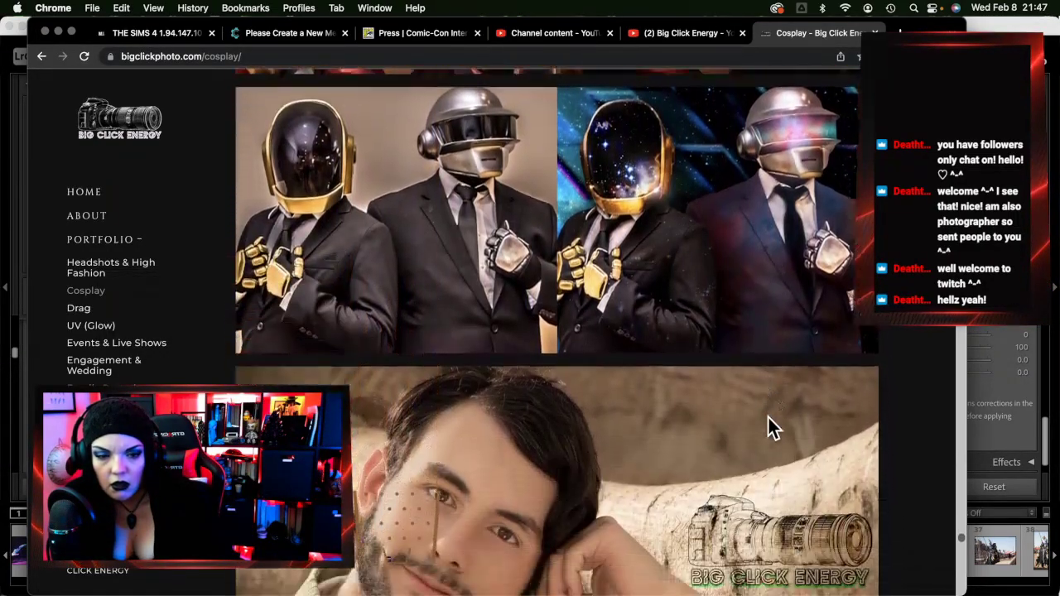
pyautogui.scroll(-10, 769, 416)
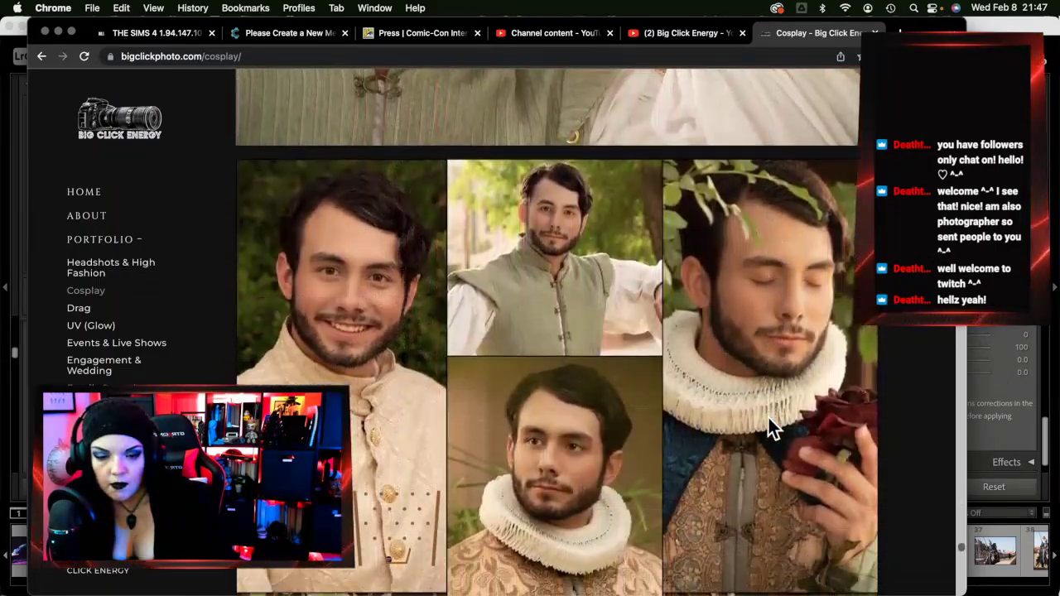
pyautogui.scroll(-8, 769, 417)
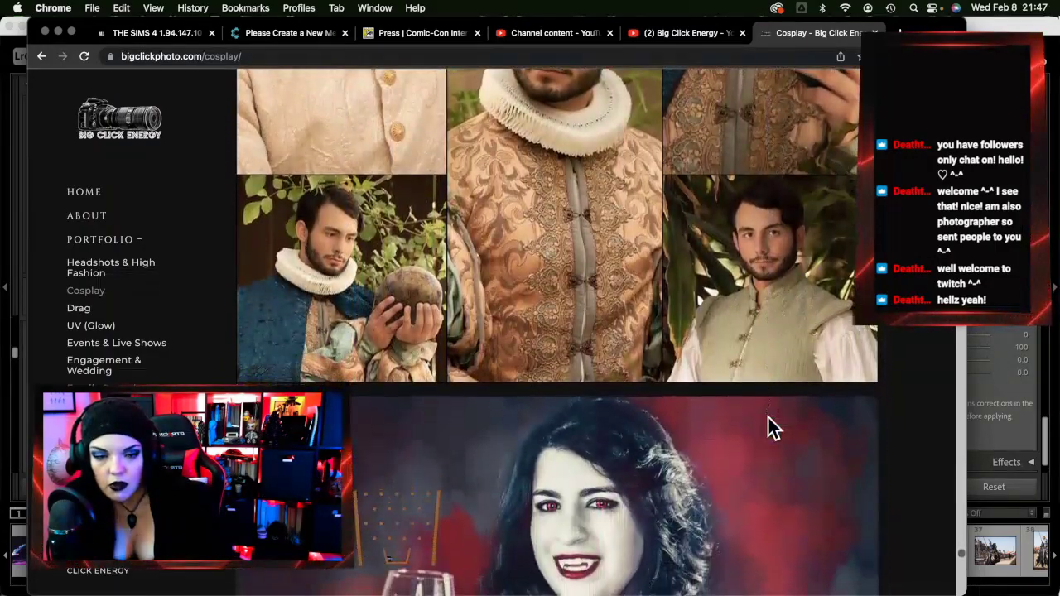
pyautogui.scroll(-7, 768, 416)
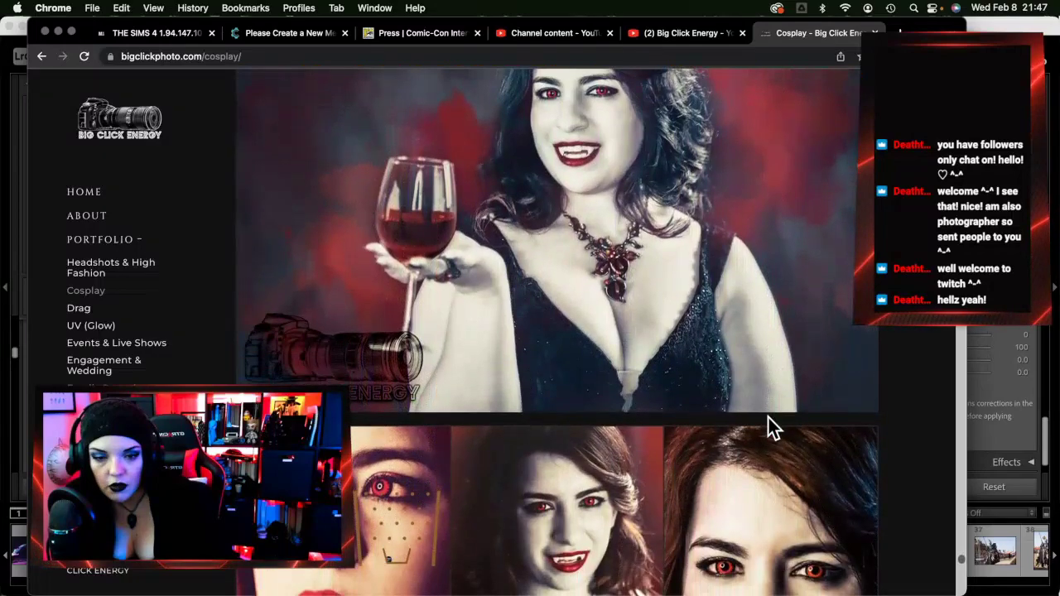
pyautogui.scroll(-2, 768, 418)
pyautogui.scroll(3, 768, 421)
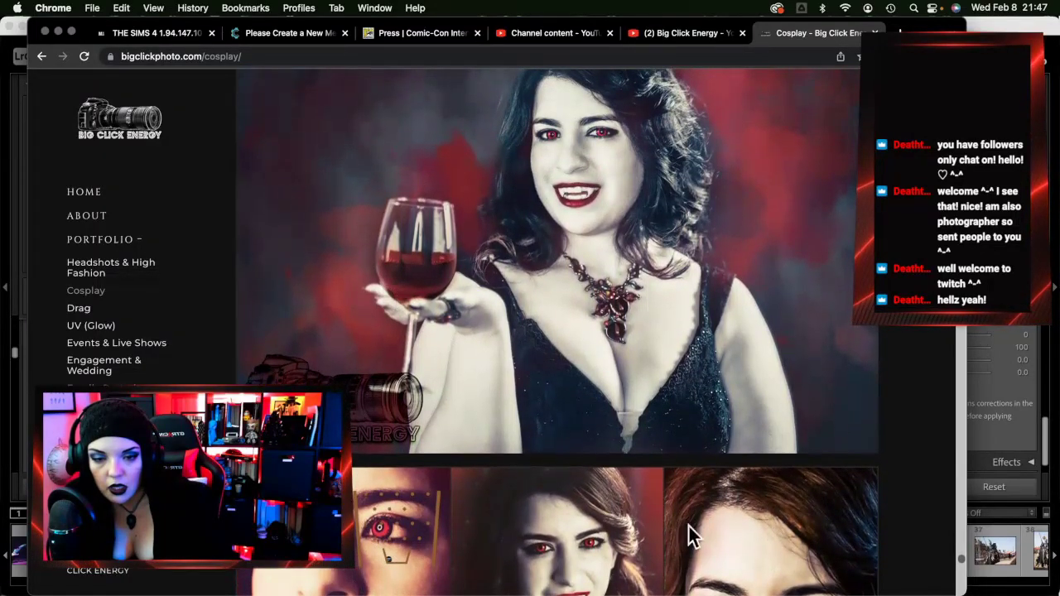
pyautogui.scroll(-15, 720, 530)
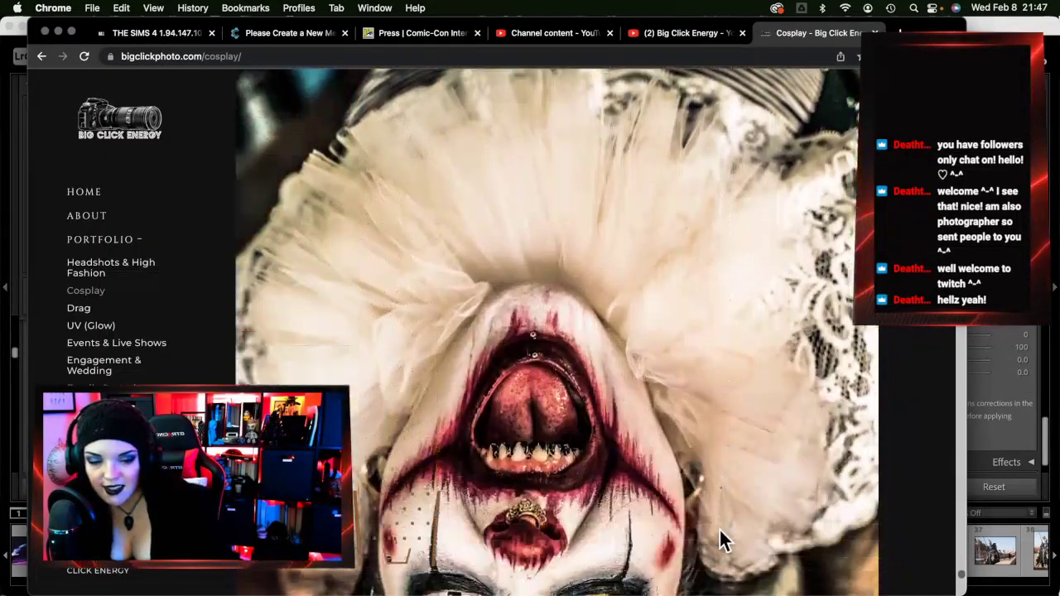
pyautogui.scroll(-5, 720, 530)
# Go to the Pets & Other Animals page from the Portfolio sidebar menu
pyautogui.scroll(-4, 719, 530)
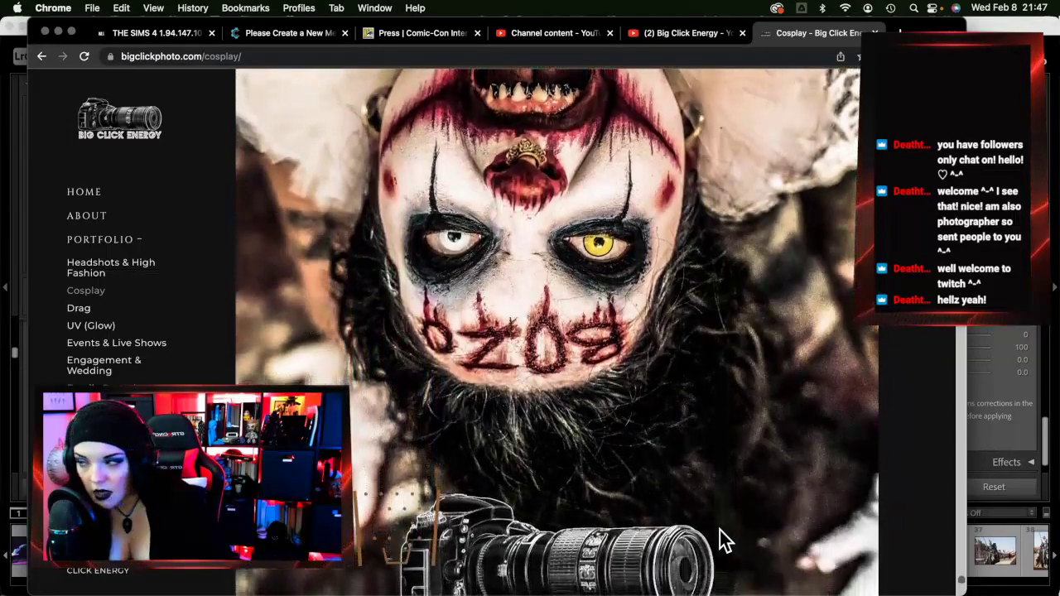
pyautogui.scroll(-15, 720, 530)
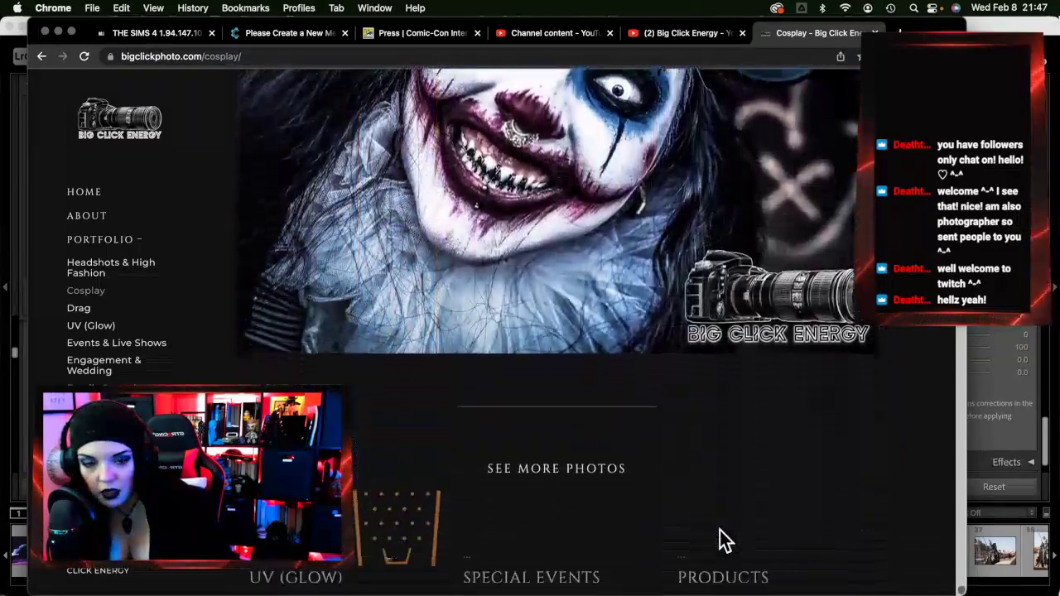
pyautogui.scroll(10, 403, 509)
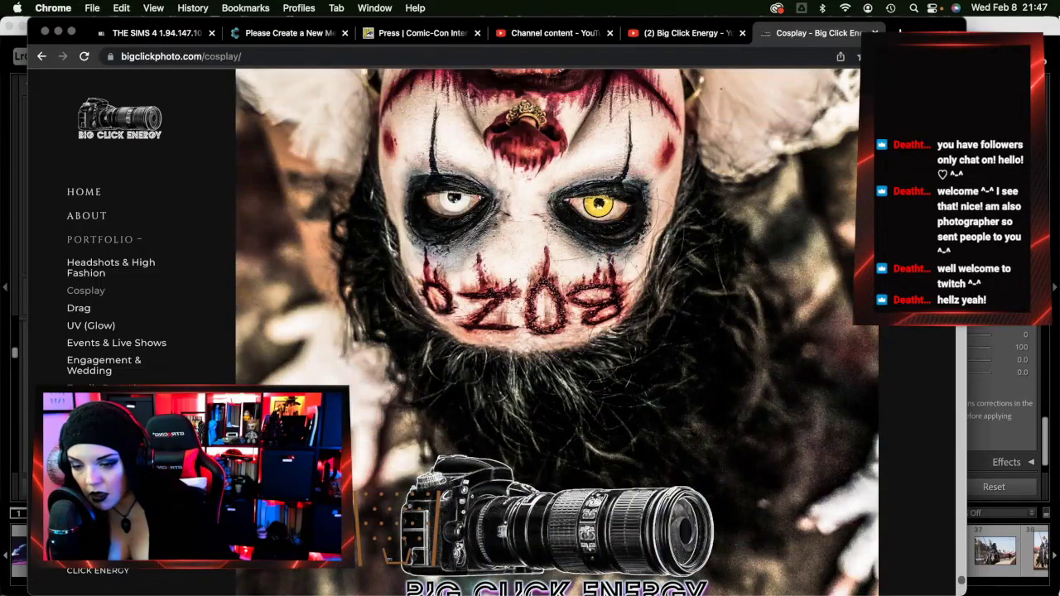
pyautogui.click(91, 404)
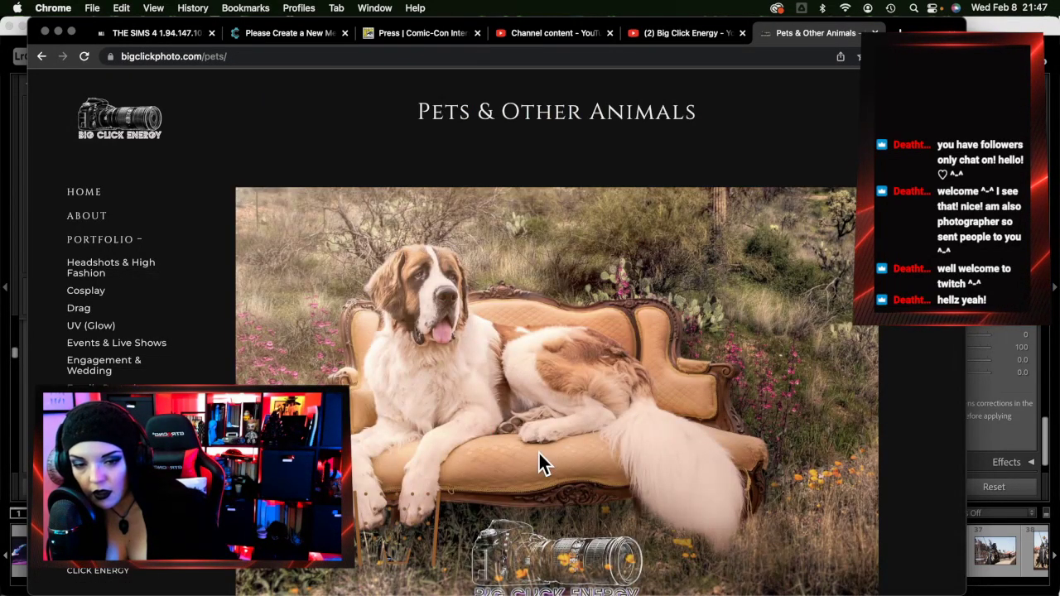
# Scroll down to view the St. Bernard sofa photo and the cat and ground-squirrel thumbnails
pyautogui.scroll(-1, 725, 468)
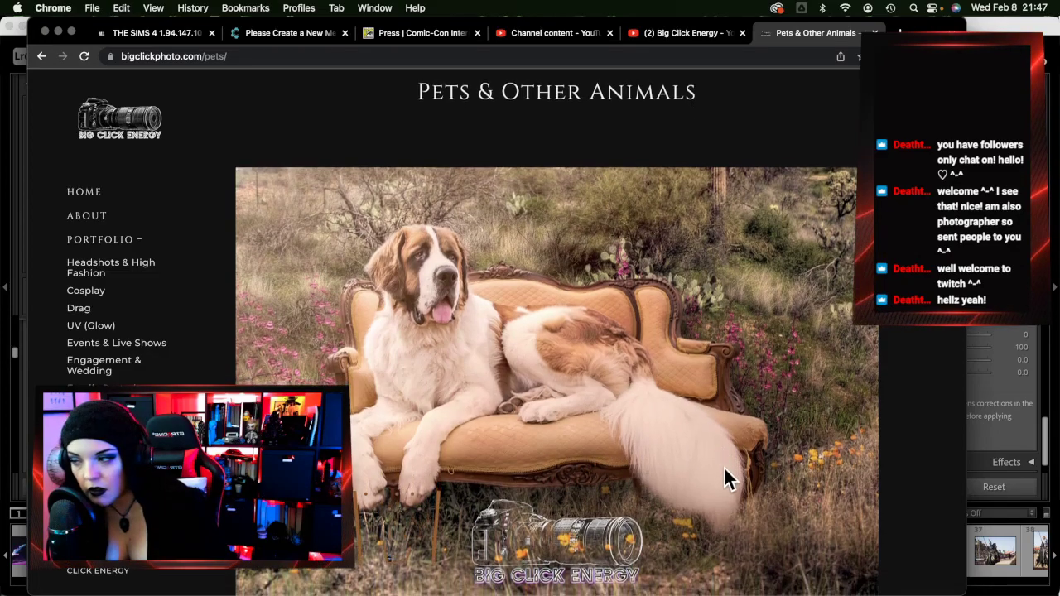
pyautogui.scroll(-5, 725, 472)
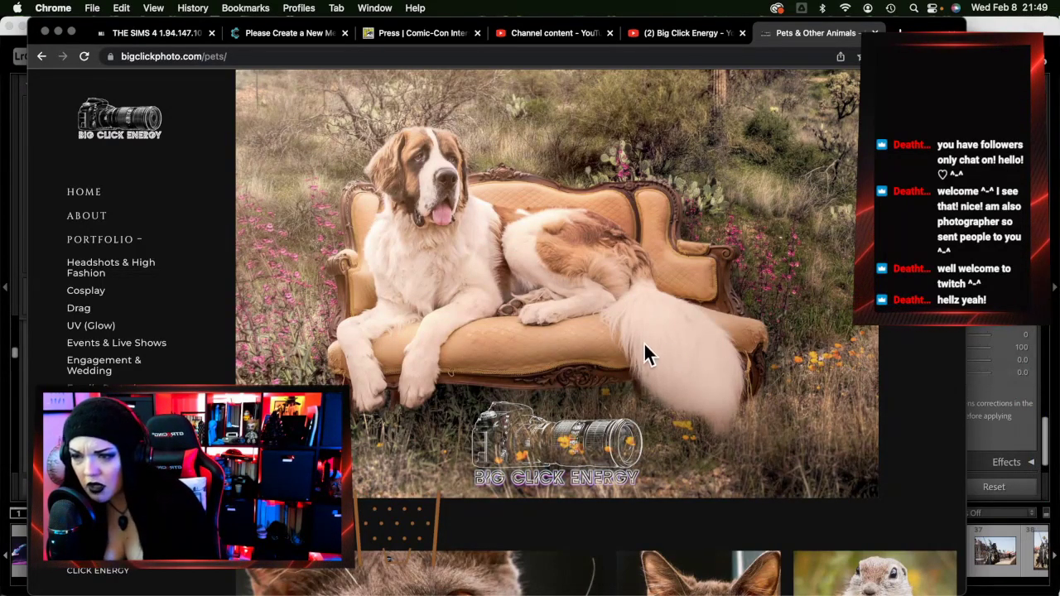
pyautogui.scroll(-10, 644, 346)
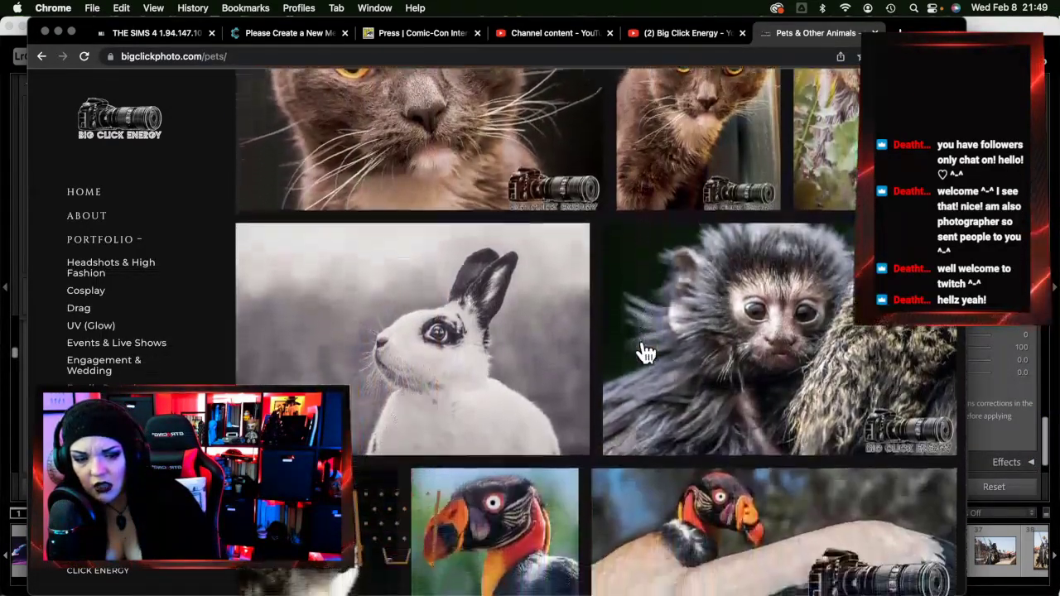
pyautogui.scroll(-5, 646, 352)
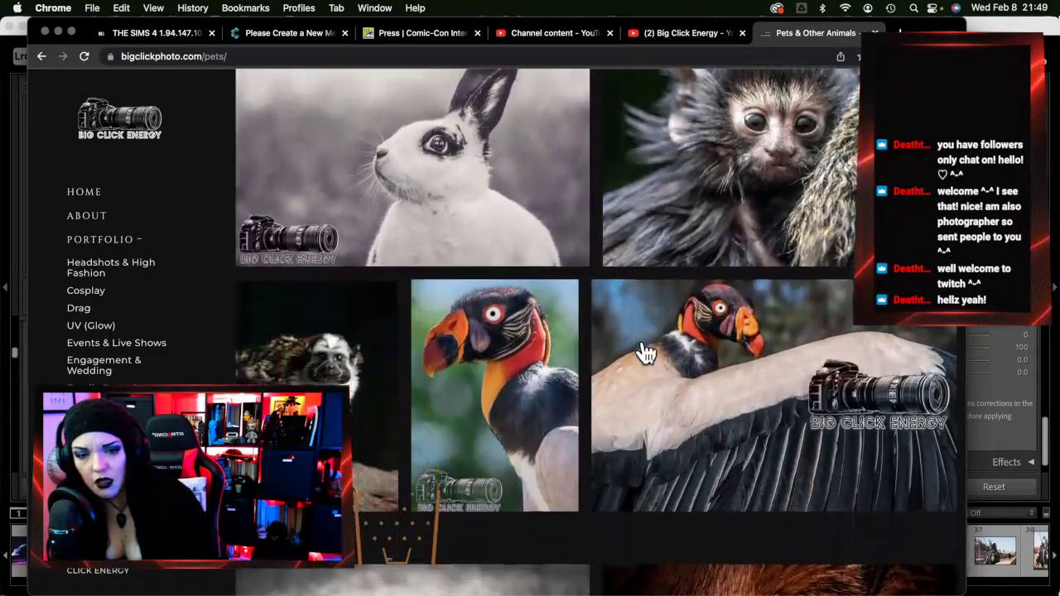
pyautogui.scroll(-3, 646, 354)
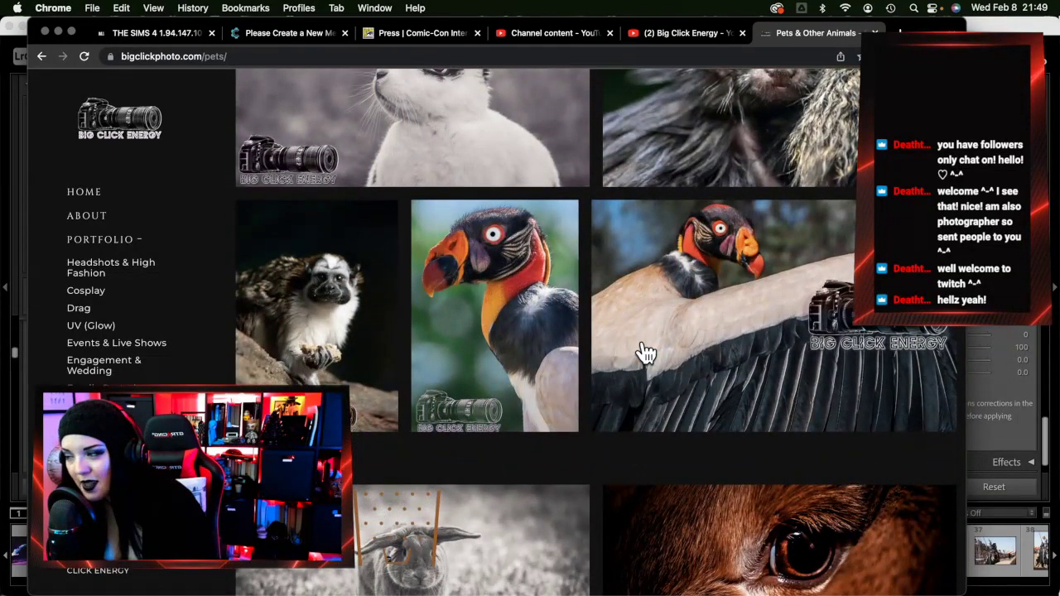
pyautogui.scroll(-3, 646, 352)
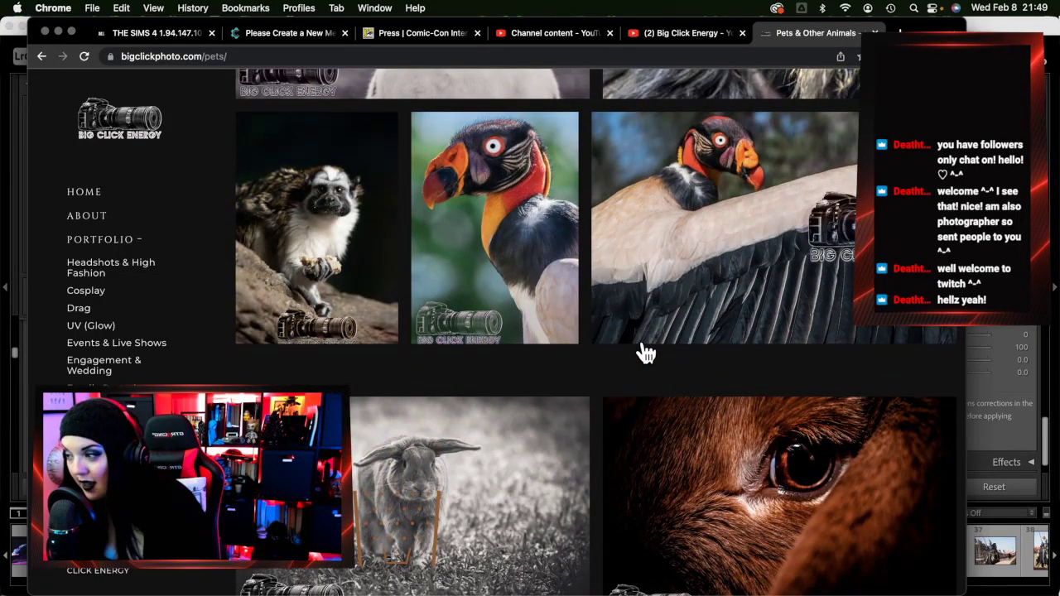
pyautogui.scroll(-1, 646, 353)
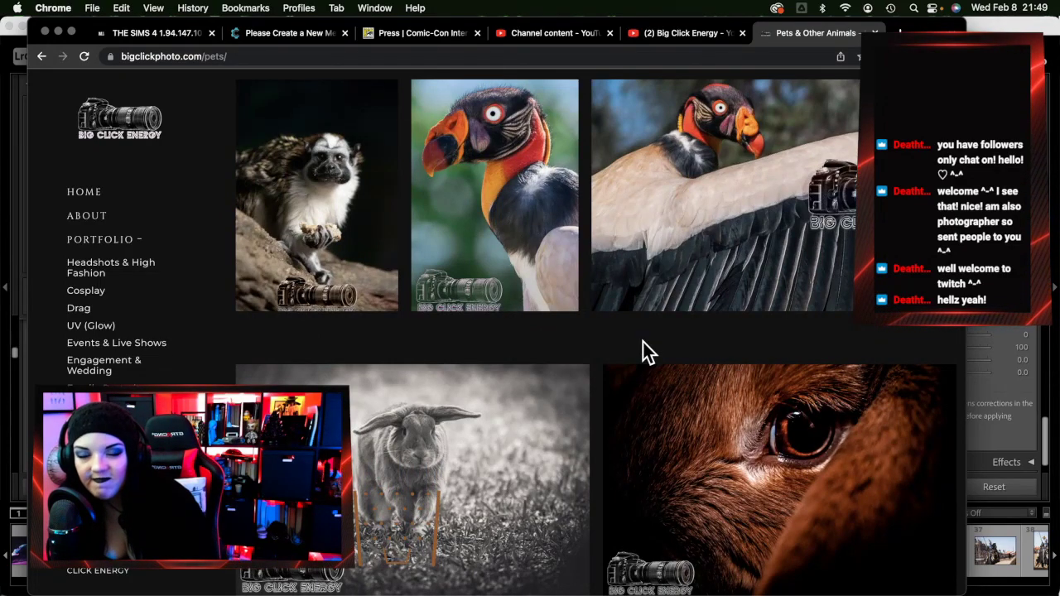
pyautogui.scroll(-5, 648, 352)
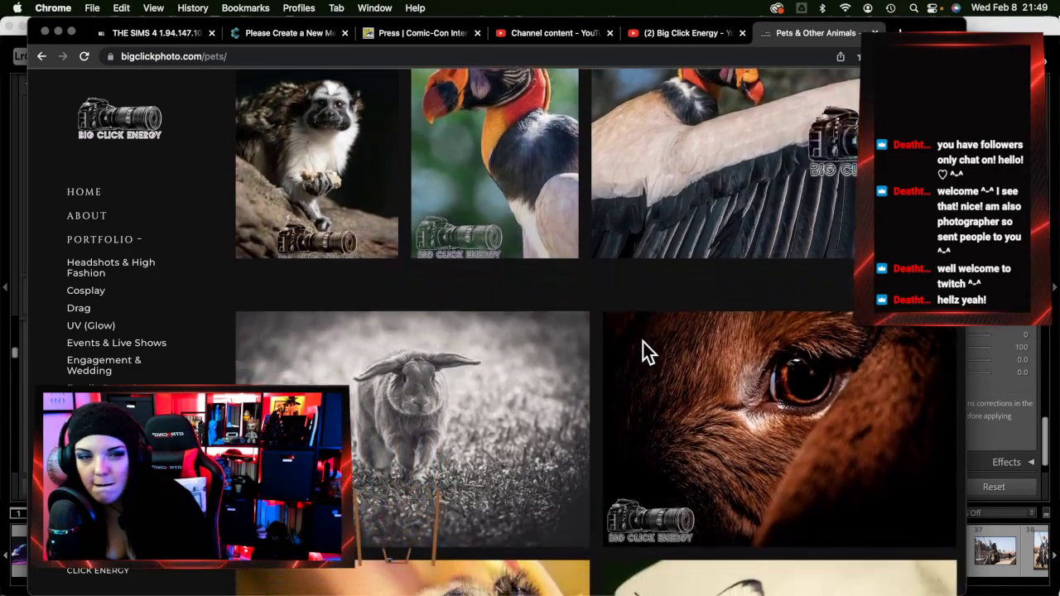
pyautogui.scroll(-3, 642, 342)
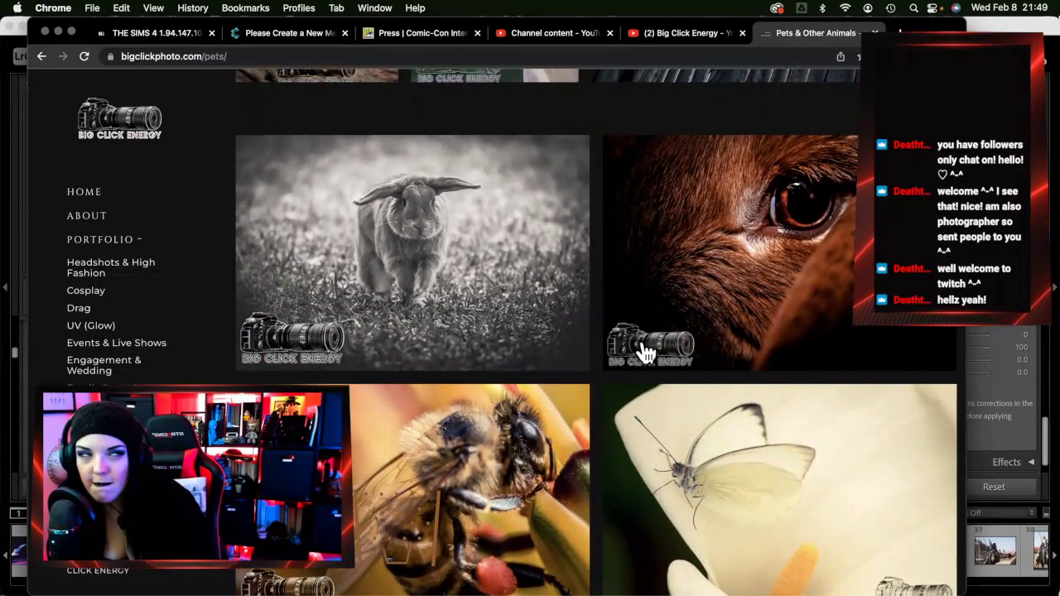
pyautogui.scroll(-10, 646, 353)
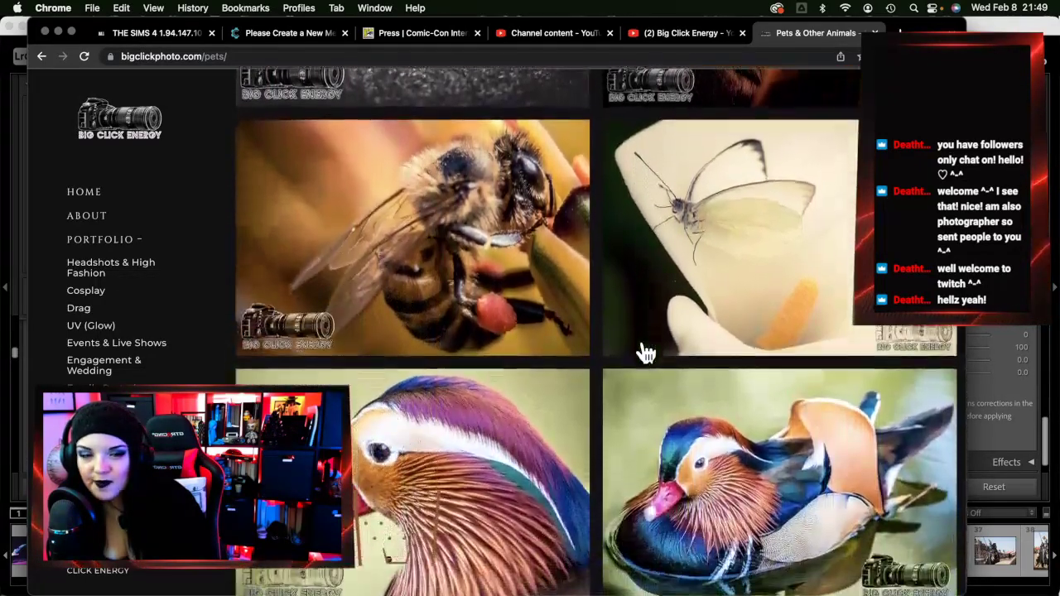
pyautogui.scroll(-5, 646, 352)
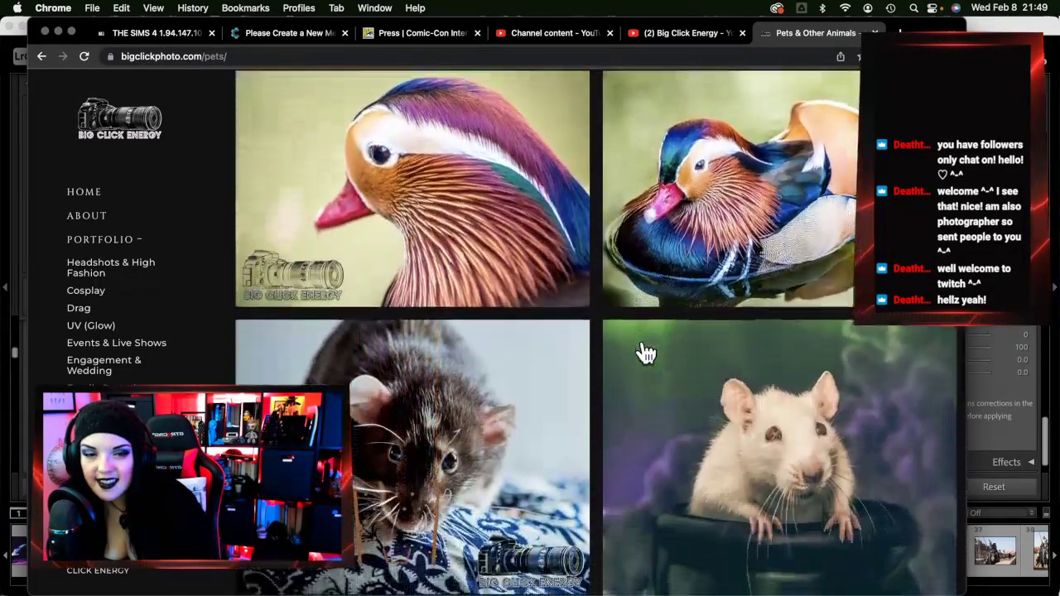
pyautogui.scroll(10, 646, 354)
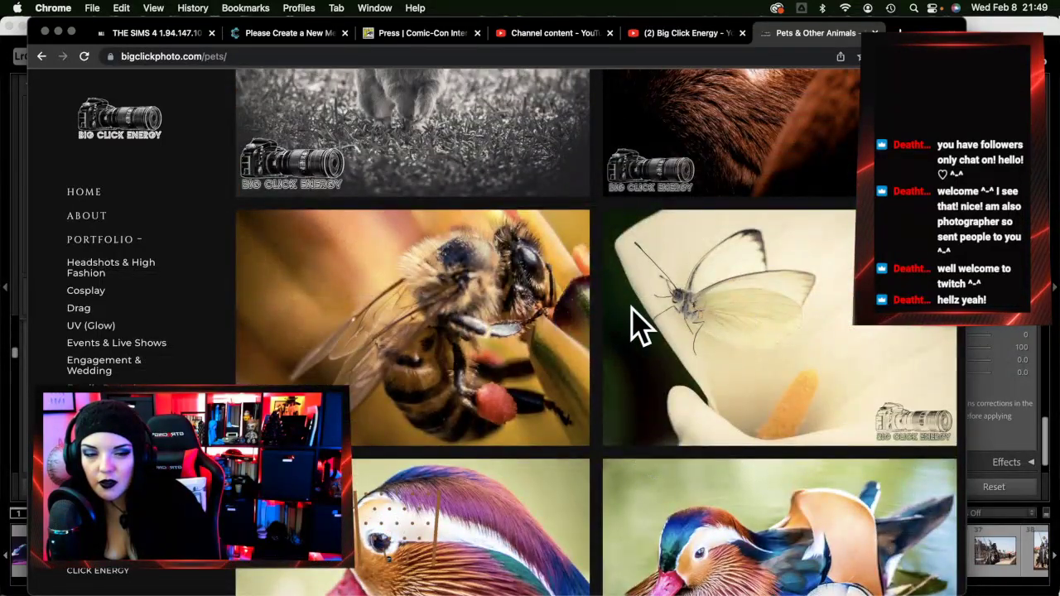
pyautogui.scroll(-15, 734, 356)
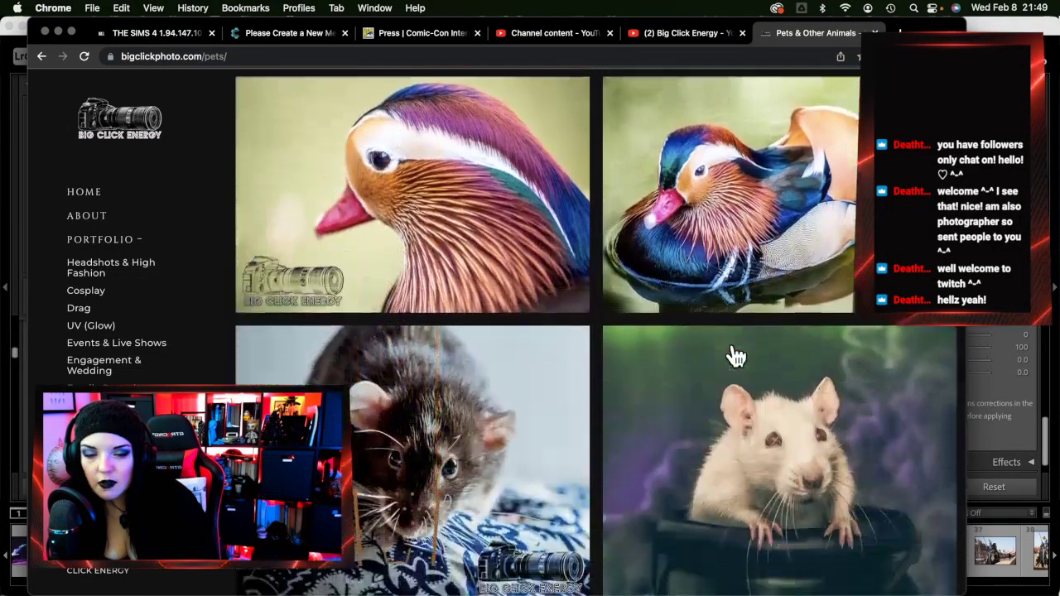
pyautogui.scroll(-16, 734, 355)
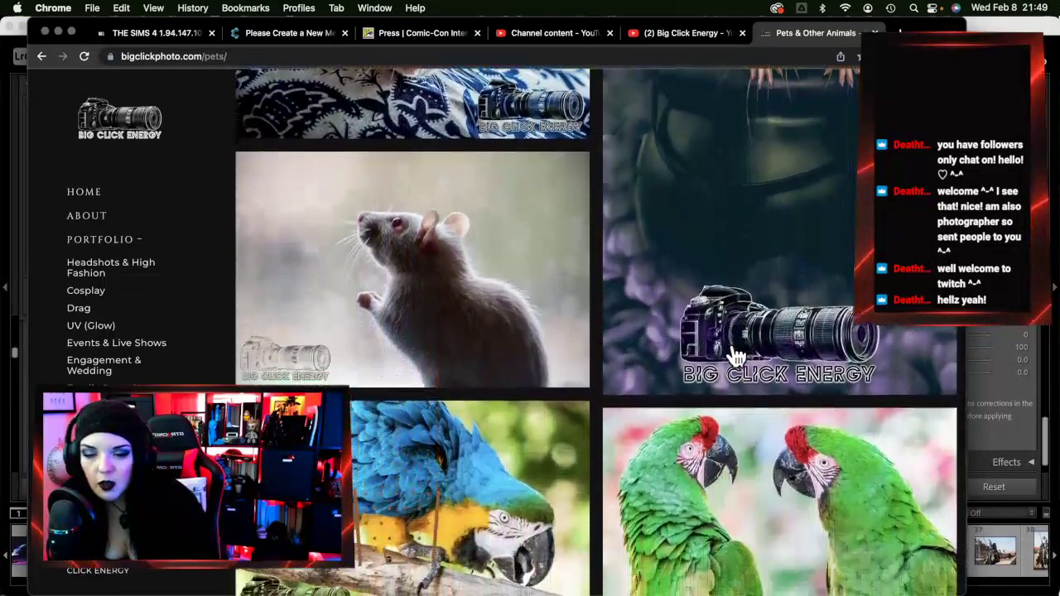
pyautogui.scroll(-7, 734, 355)
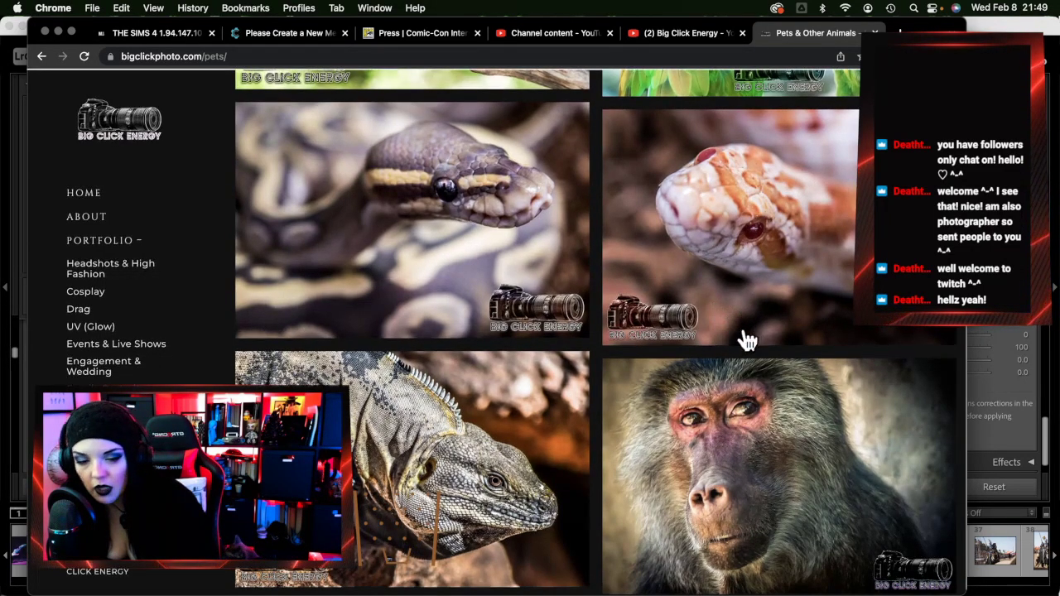
pyautogui.scroll(-3, 746, 339)
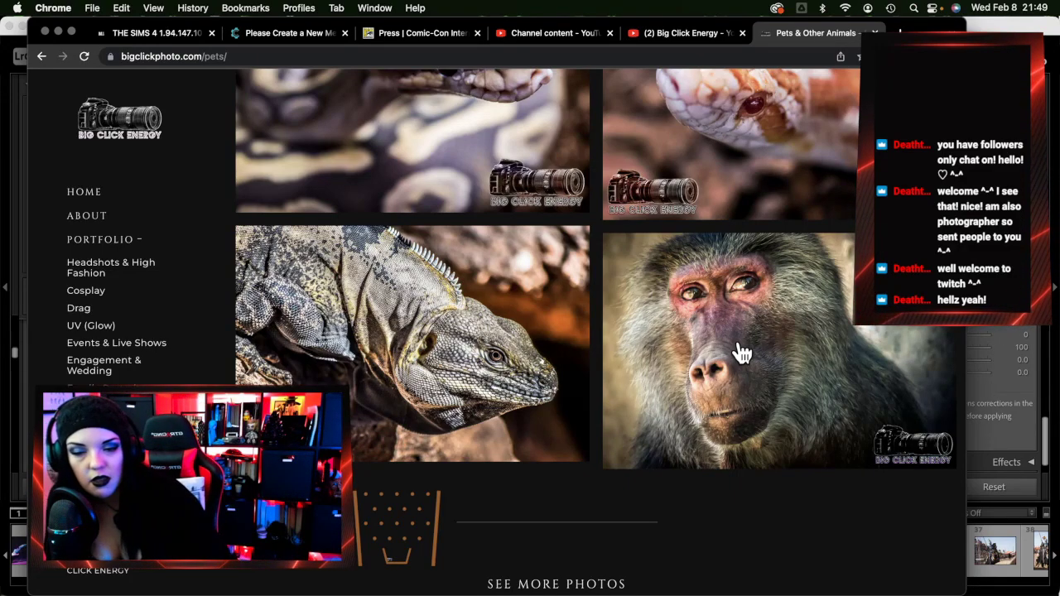
pyautogui.scroll(-1, 129, 324)
pyautogui.scroll(-3, 129, 323)
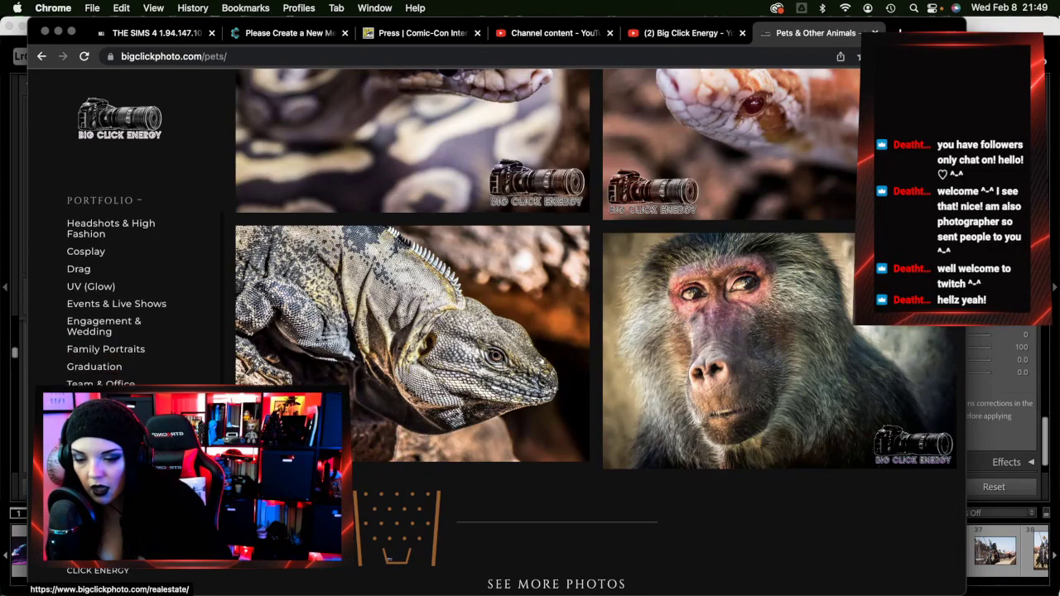
pyautogui.scroll(-8, 129, 323)
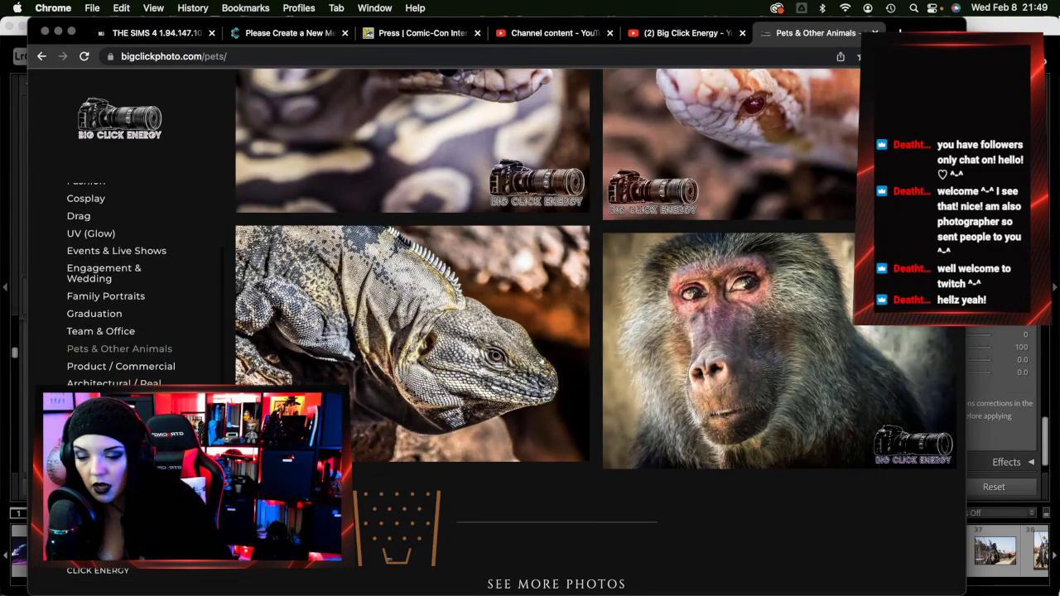
pyautogui.scroll(5, 129, 323)
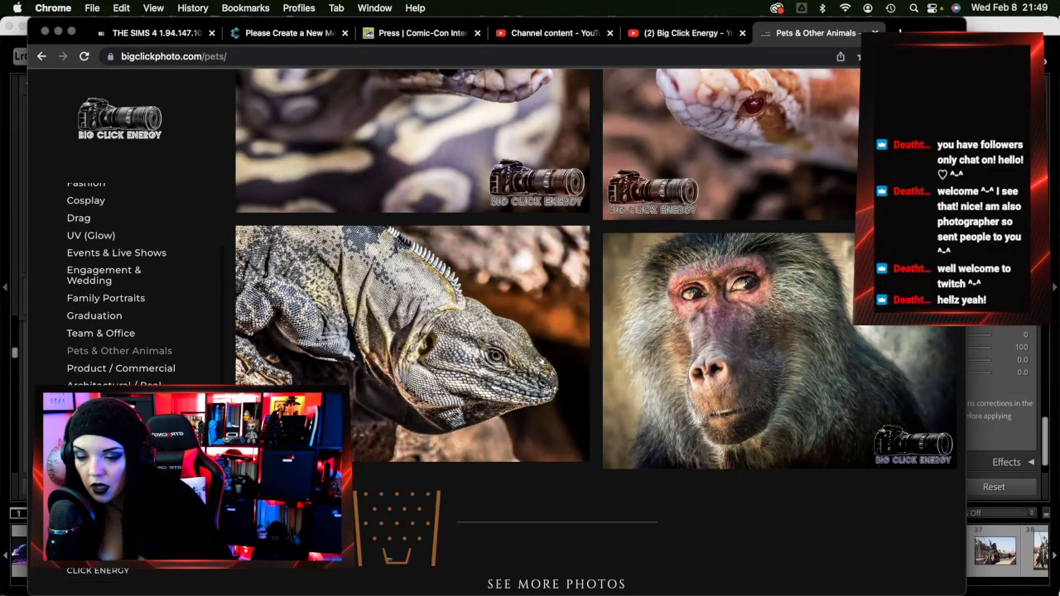
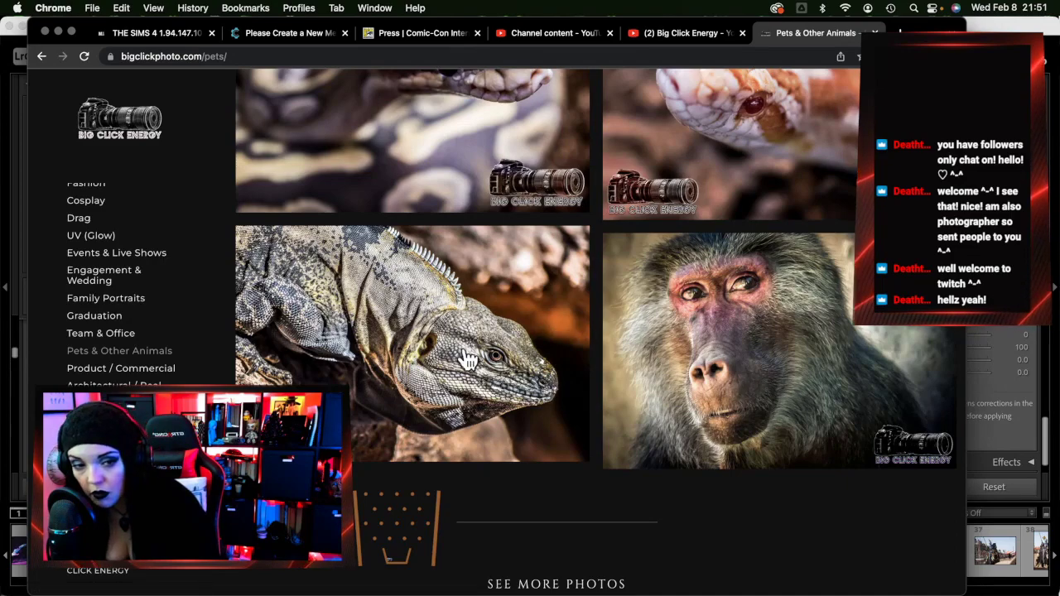
# Open the site's Graphic Design gallery and scroll down through its menu designs and event posters
pyautogui.scroll(-1, 737, 329)
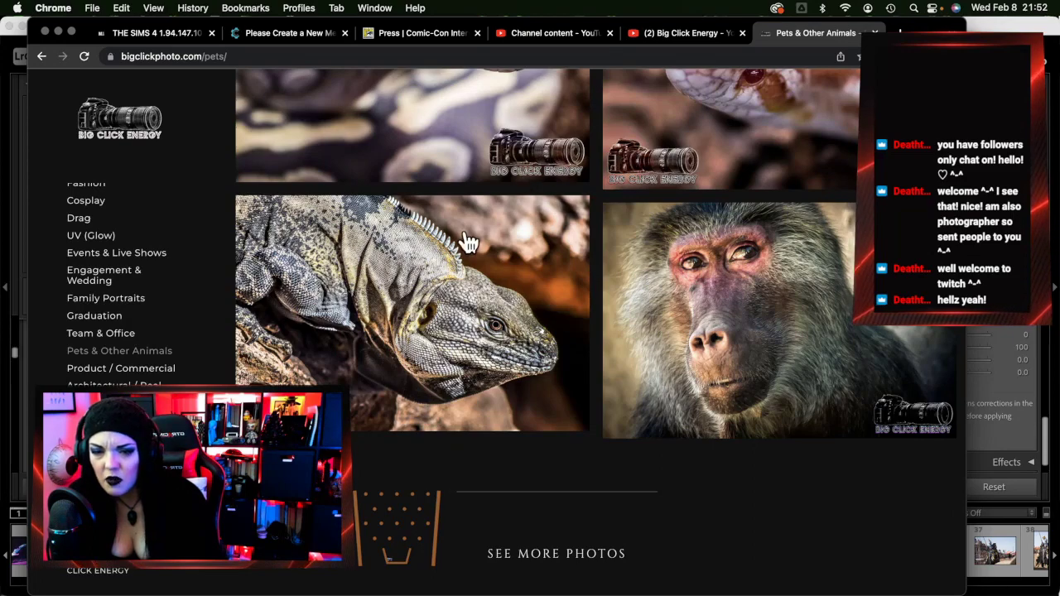
pyautogui.scroll(1, 811, 323)
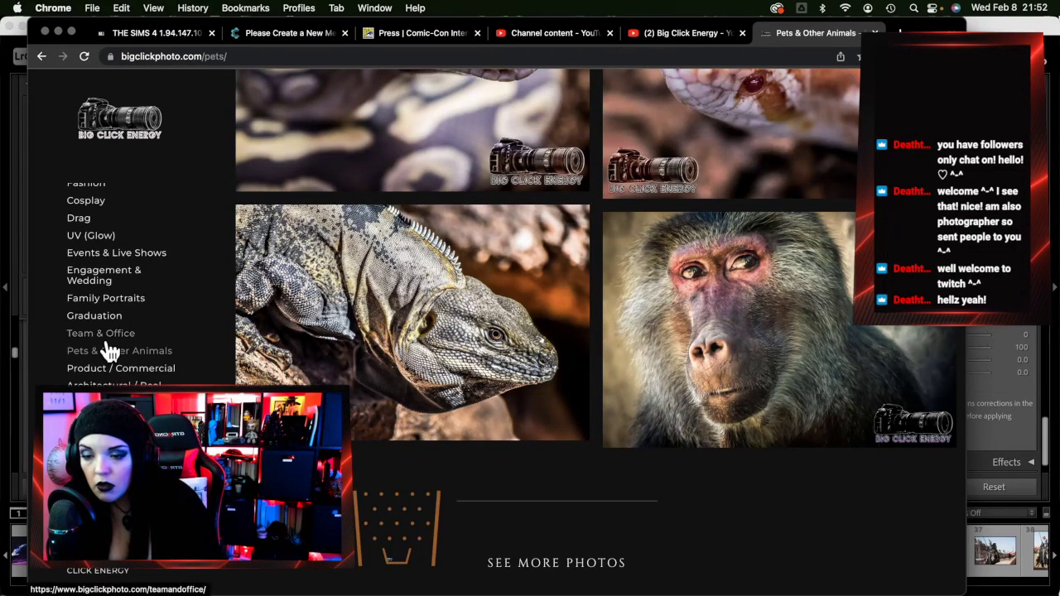
pyautogui.click(108, 451)
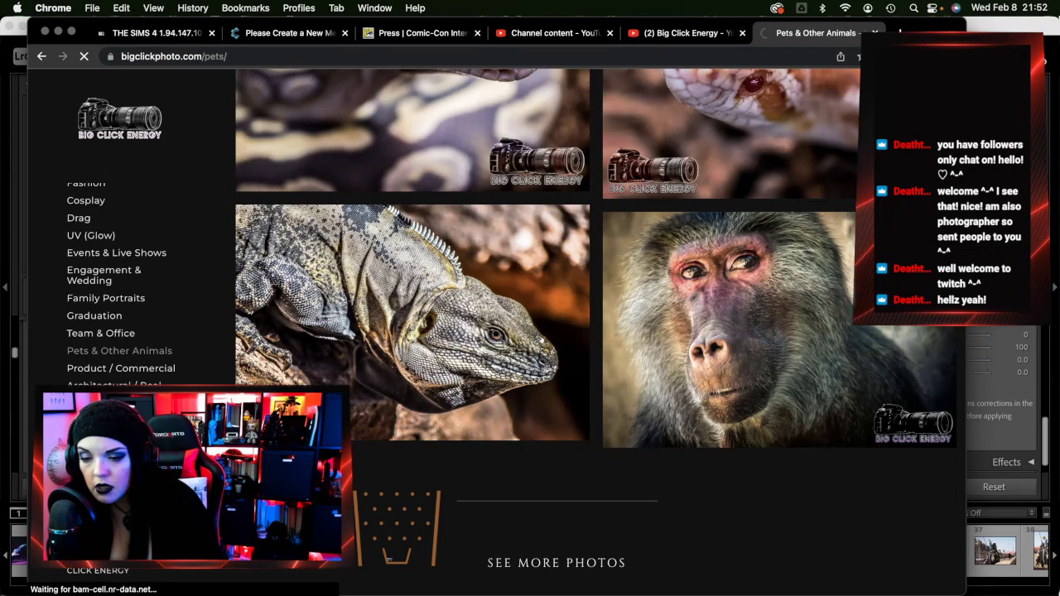
pyautogui.scroll(-1, 522, 429)
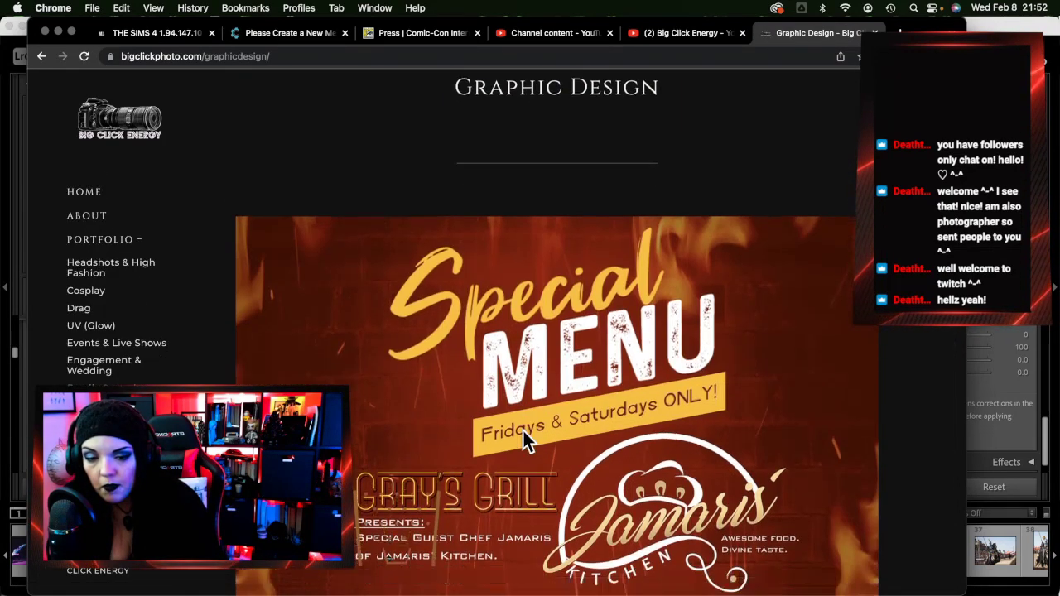
pyautogui.scroll(-5, 522, 428)
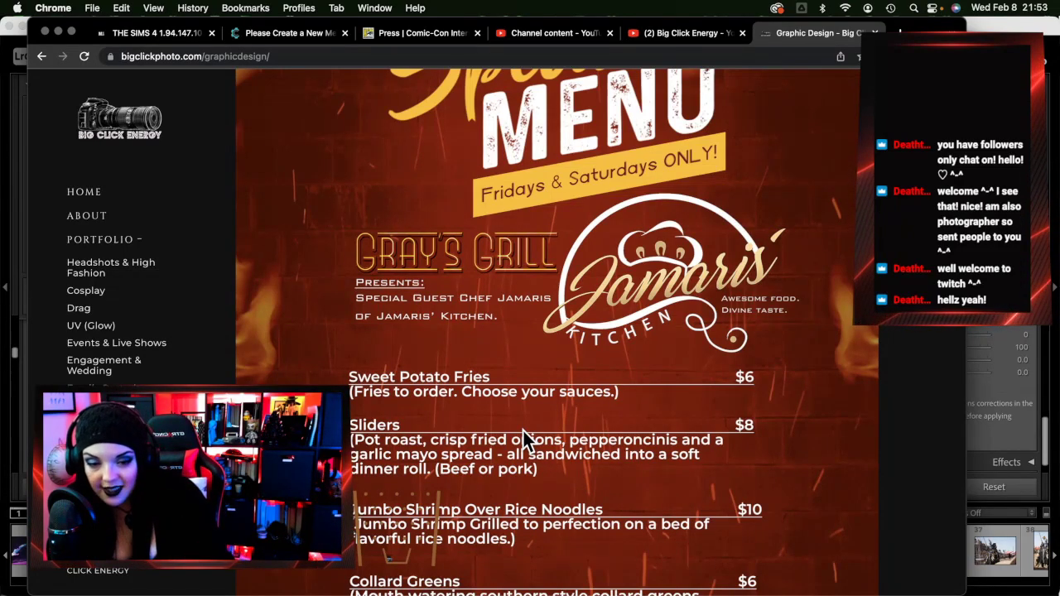
pyautogui.scroll(-10, 595, 409)
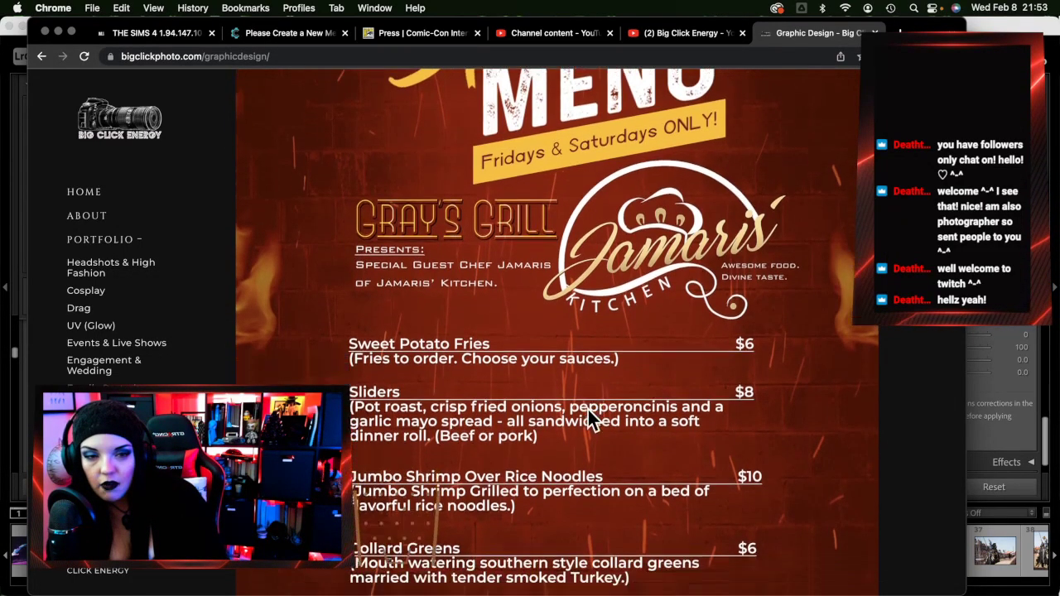
pyautogui.scroll(-15, 587, 408)
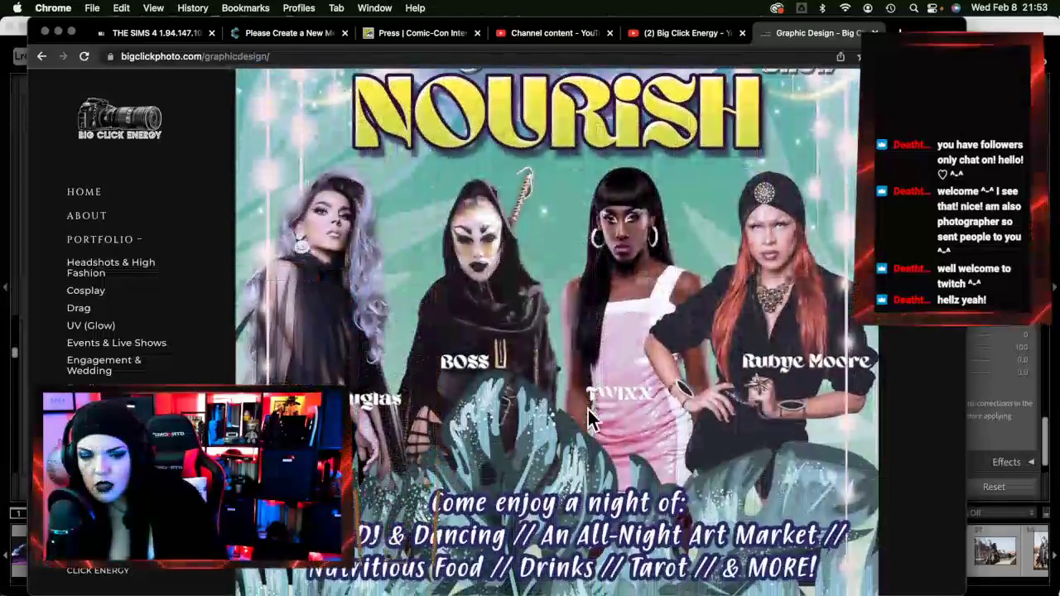
pyautogui.scroll(-15, 588, 408)
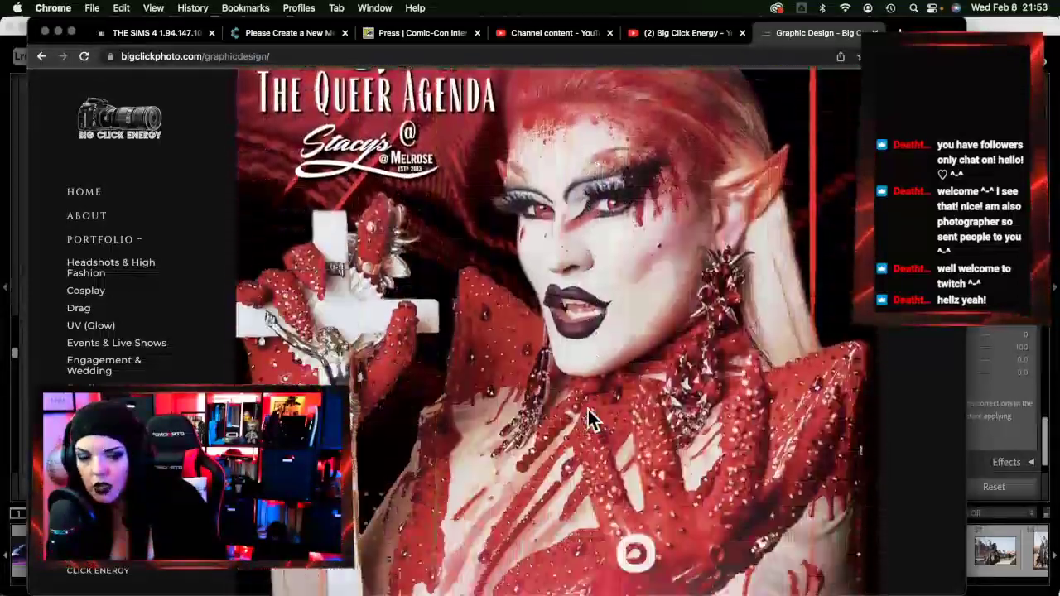
pyautogui.scroll(-15, 587, 409)
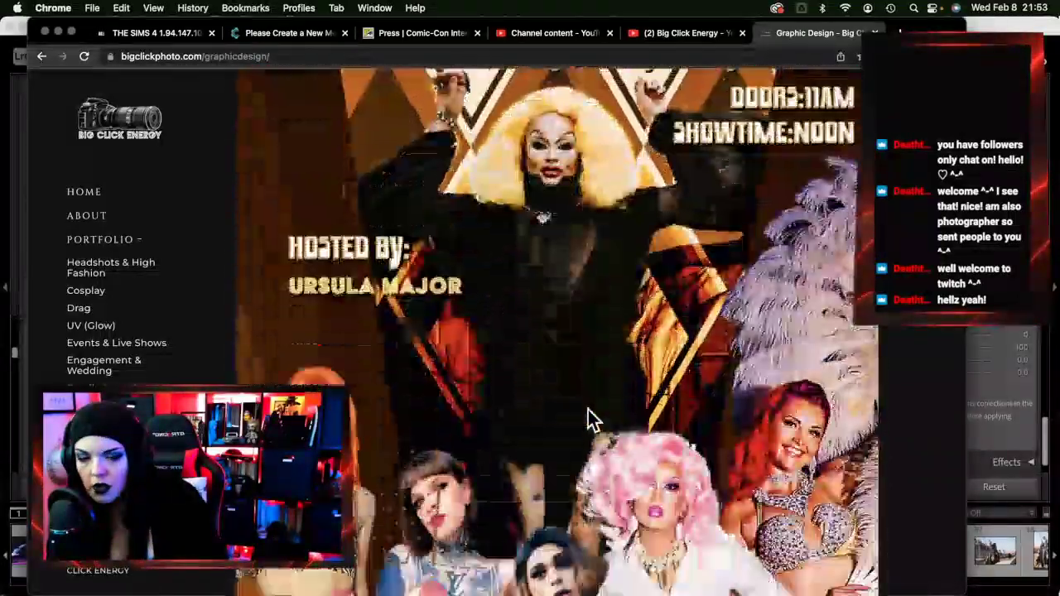
pyautogui.scroll(-15, 587, 407)
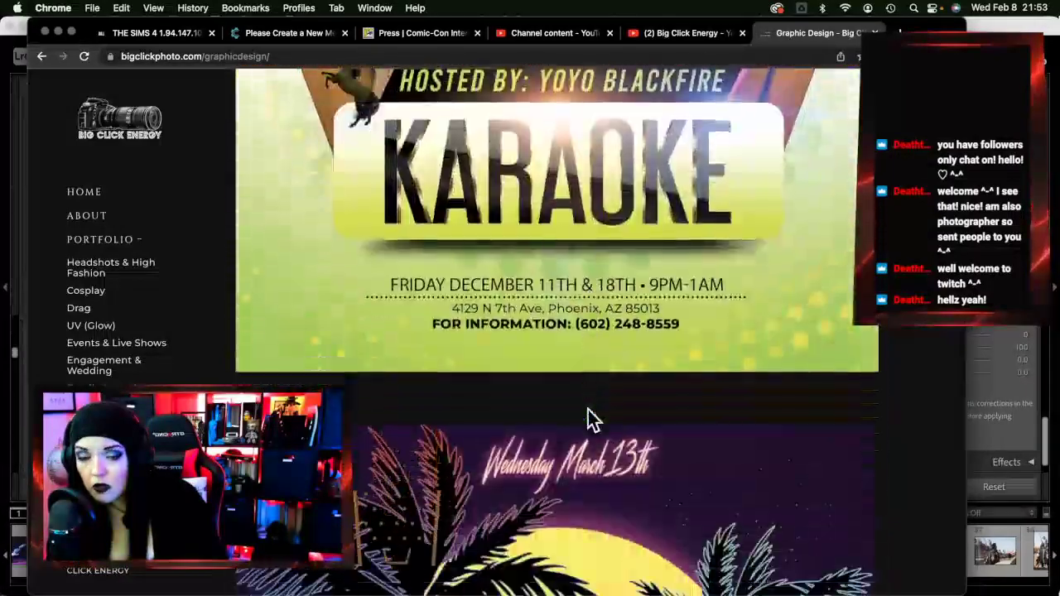
pyautogui.scroll(-15, 588, 410)
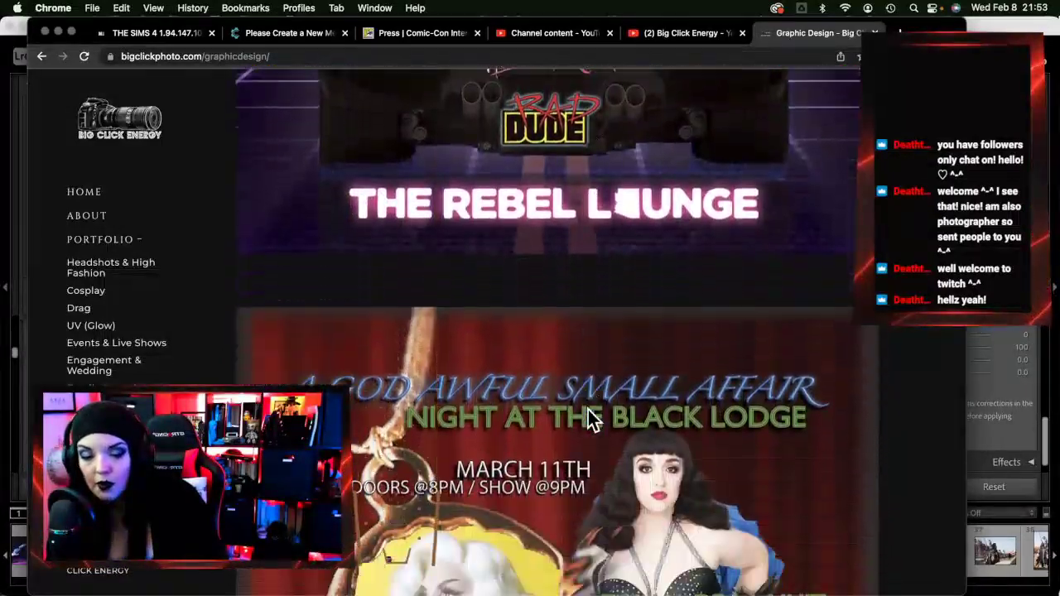
pyautogui.scroll(-3, 587, 409)
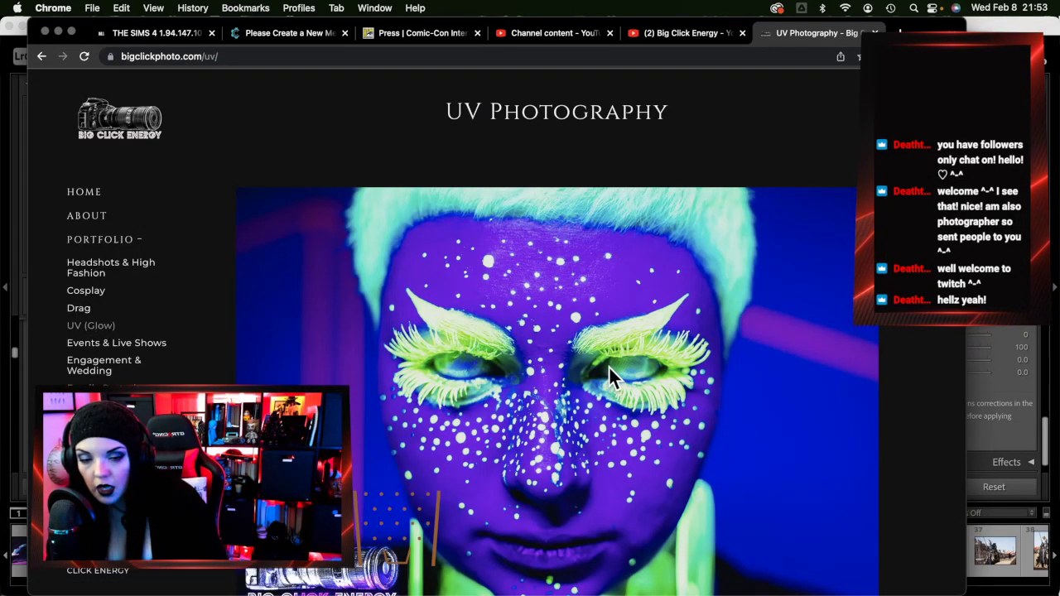
# Scroll down through the neon face-paint and blacklight portraits in the UV gallery, then back up
pyautogui.scroll(-2, 858, 392)
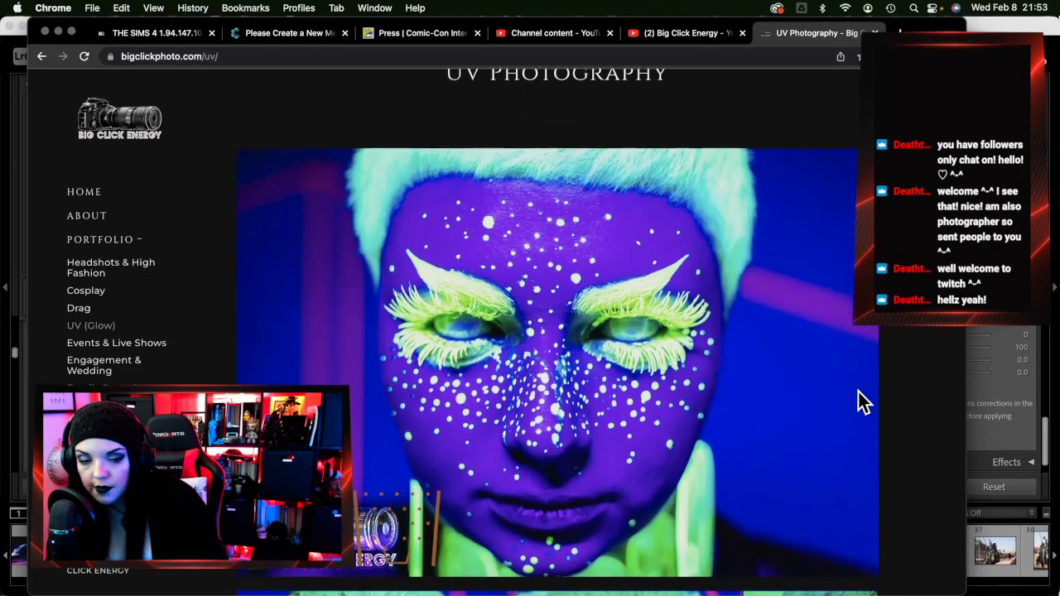
pyautogui.scroll(-10, 858, 392)
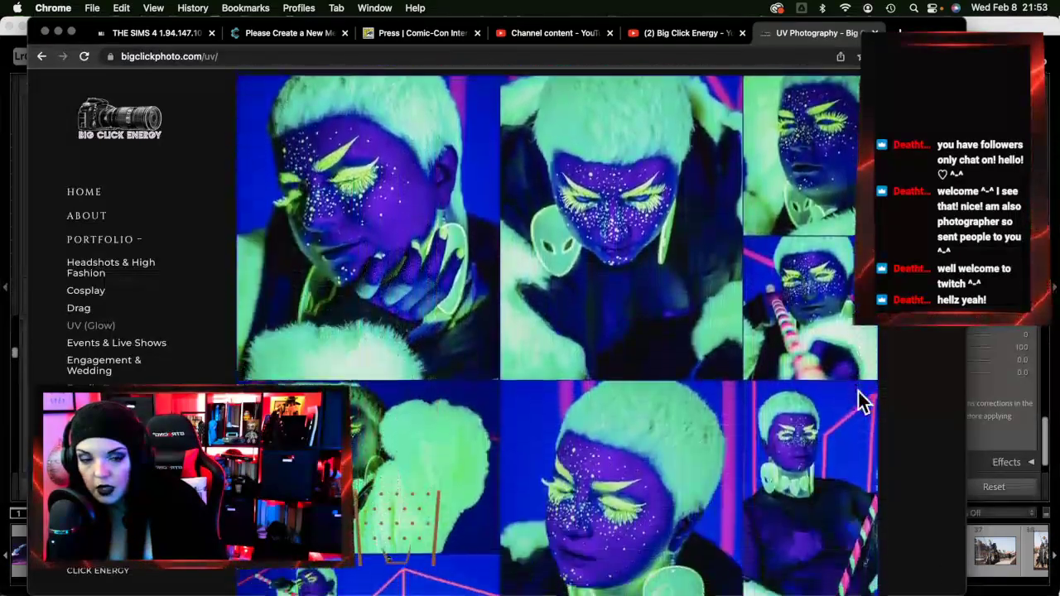
pyautogui.scroll(-10, 858, 392)
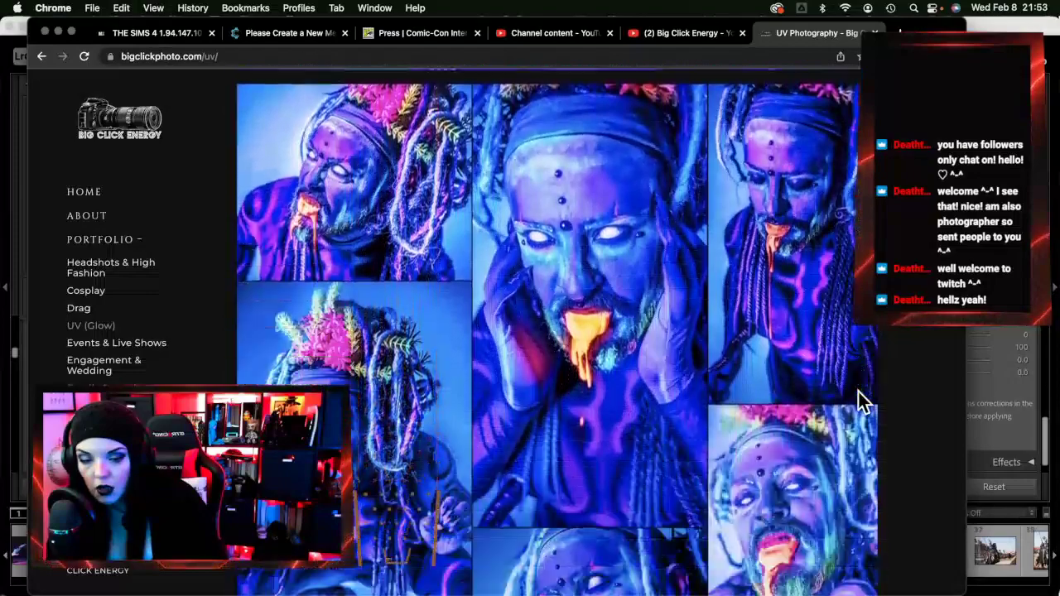
pyautogui.scroll(-10, 858, 392)
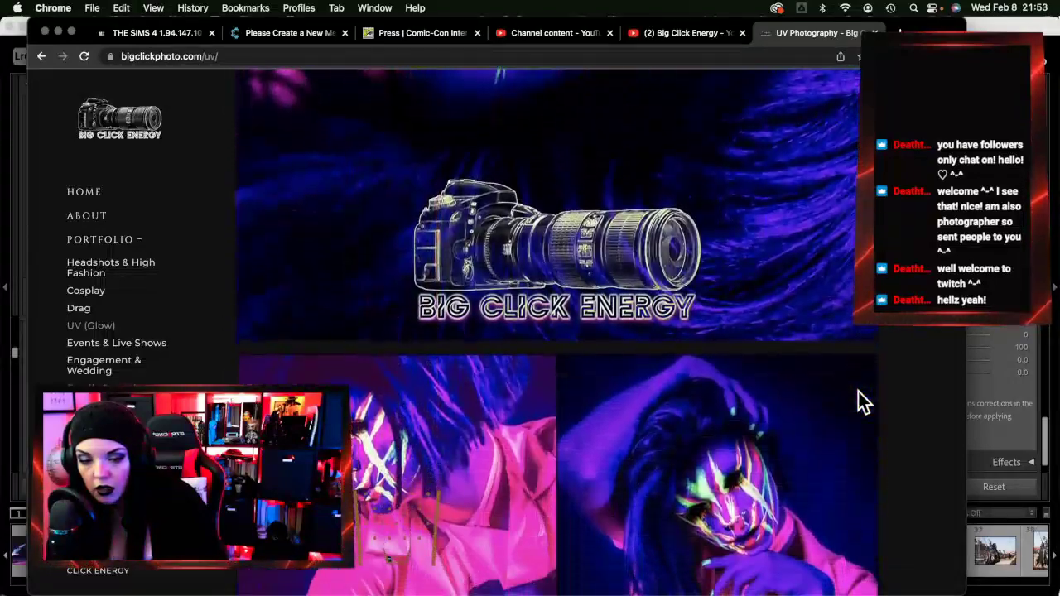
pyautogui.scroll(-10, 858, 391)
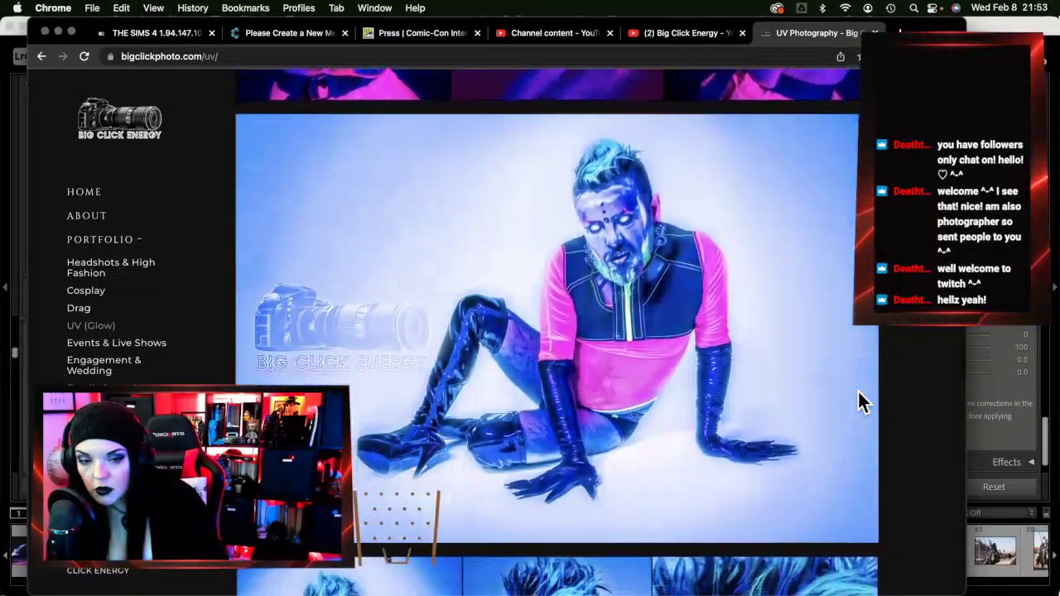
pyautogui.scroll(-10, 857, 401)
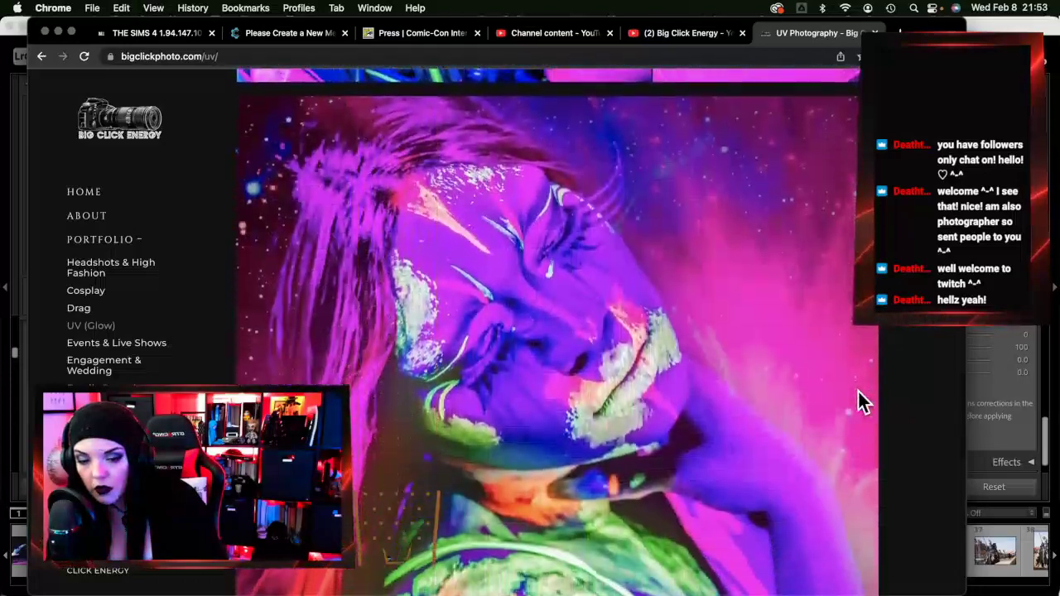
pyautogui.scroll(-10, 858, 390)
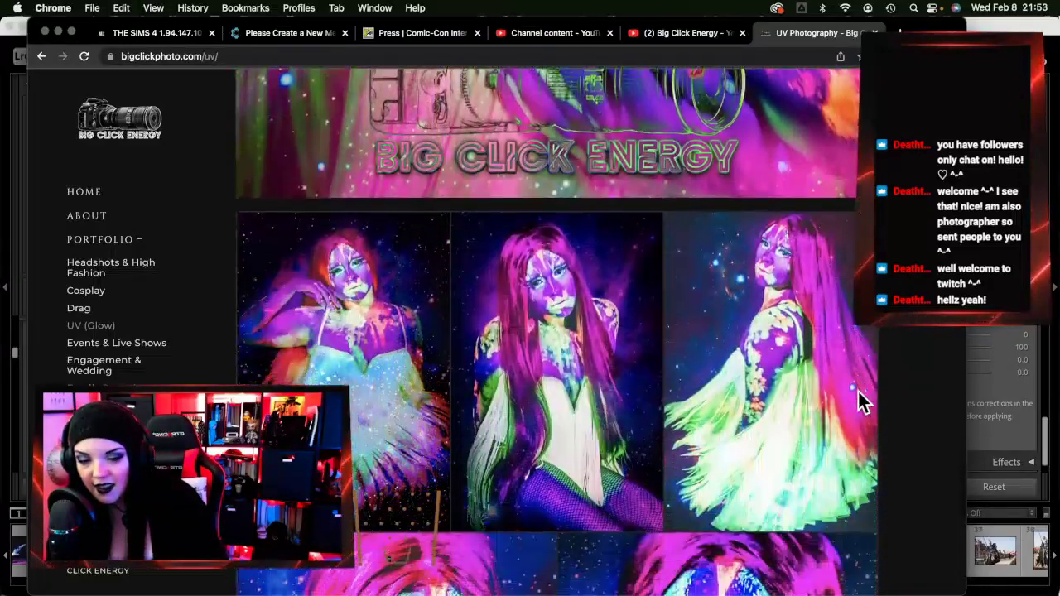
pyautogui.scroll(-6, 858, 402)
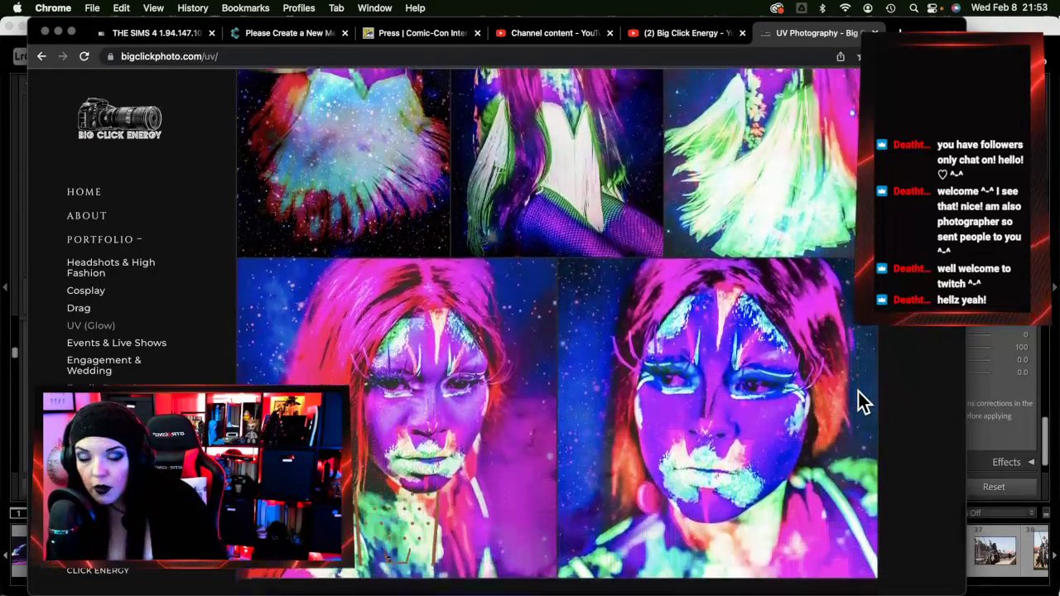
pyautogui.scroll(-10, 858, 400)
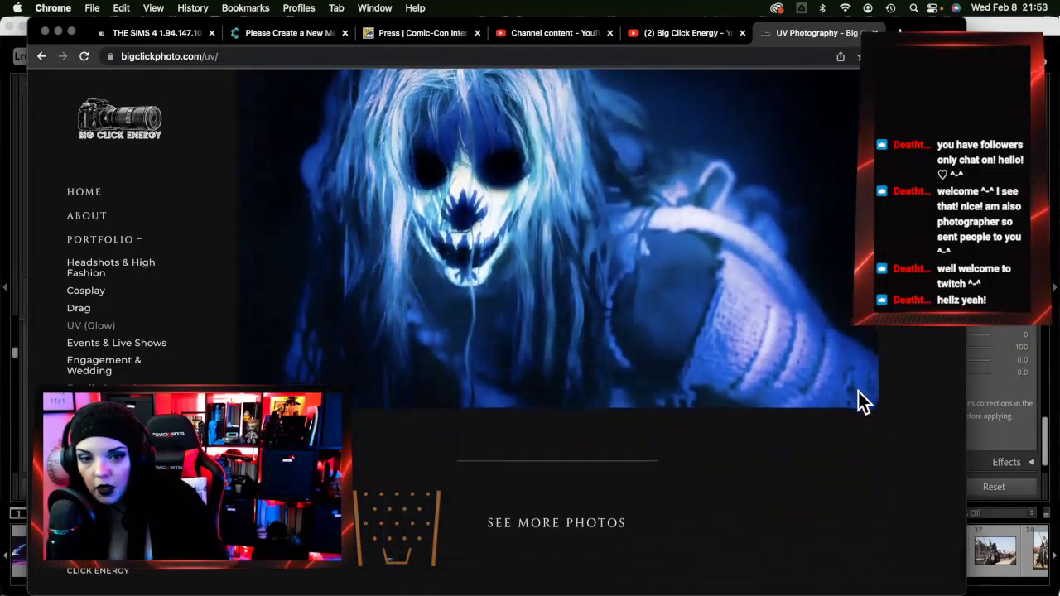
pyautogui.scroll(20, 858, 401)
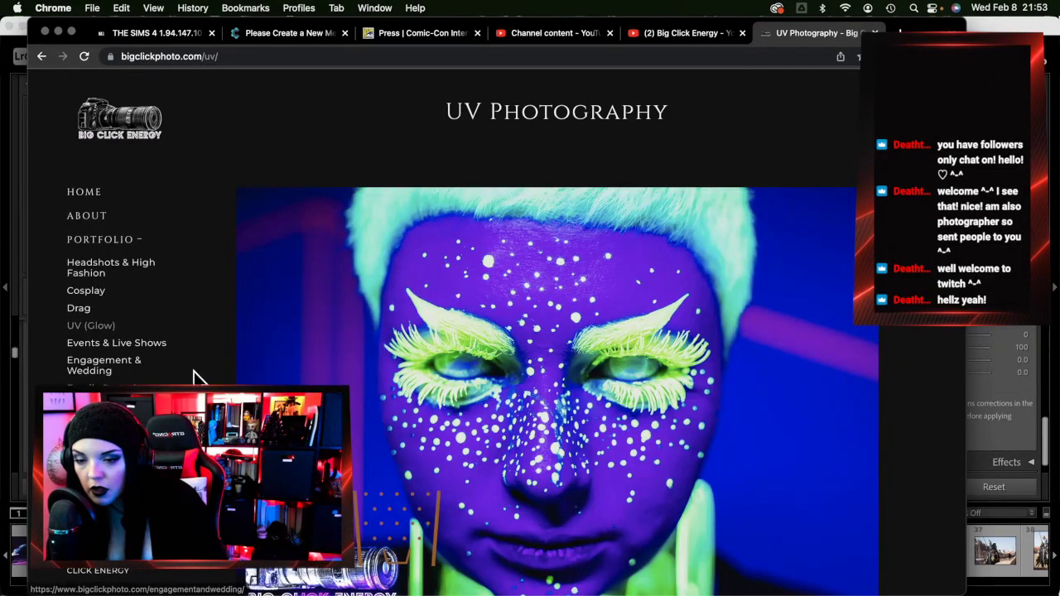
# Open the Drag portfolio gallery and scroll through it briefly
pyautogui.click(78, 313)
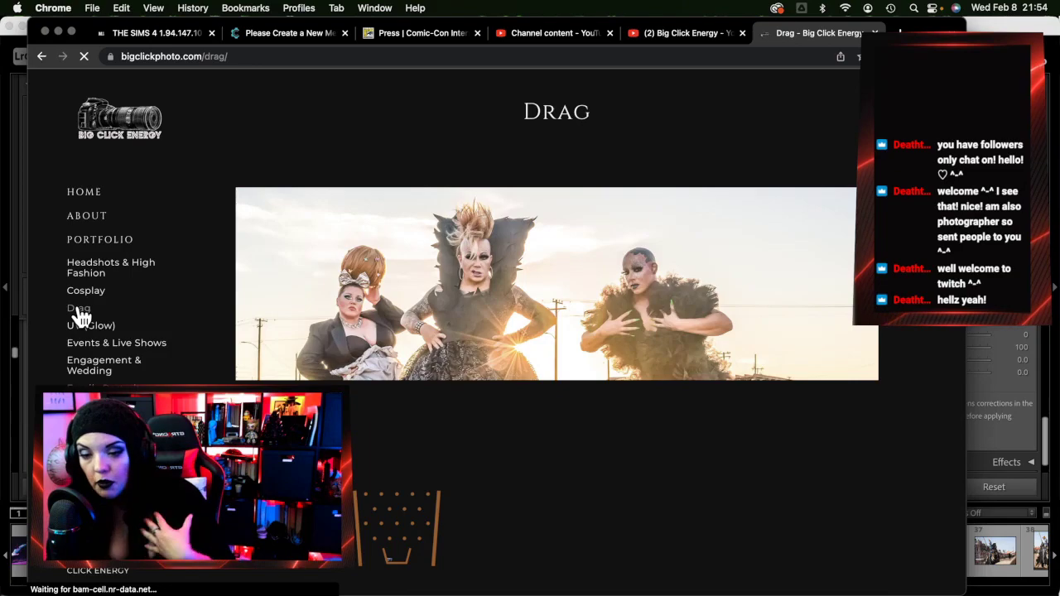
pyautogui.scroll(-2, 80, 315)
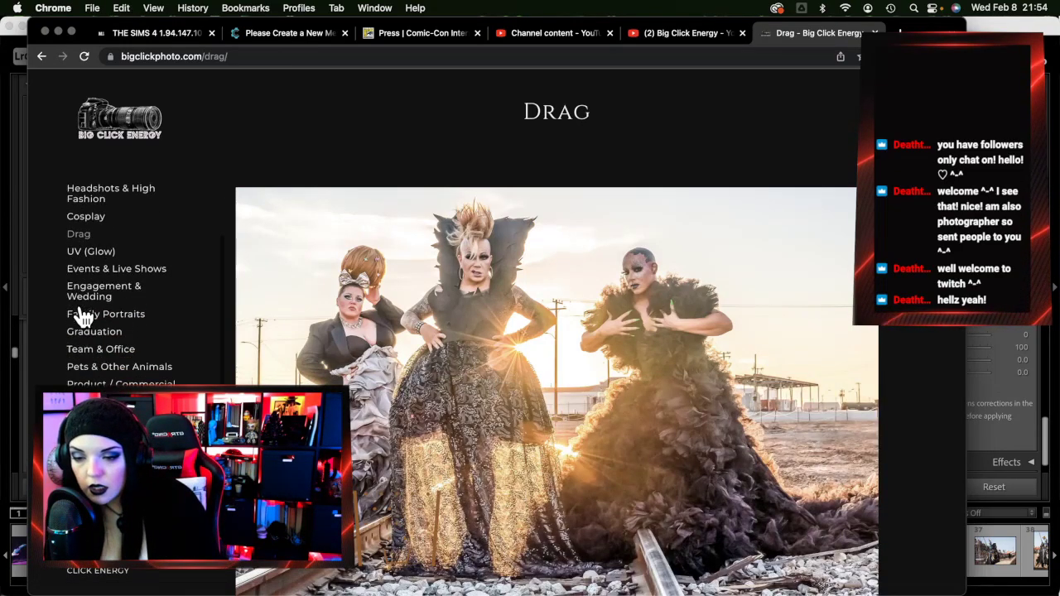
pyautogui.scroll(-2, 80, 315)
pyautogui.scroll(4, 81, 316)
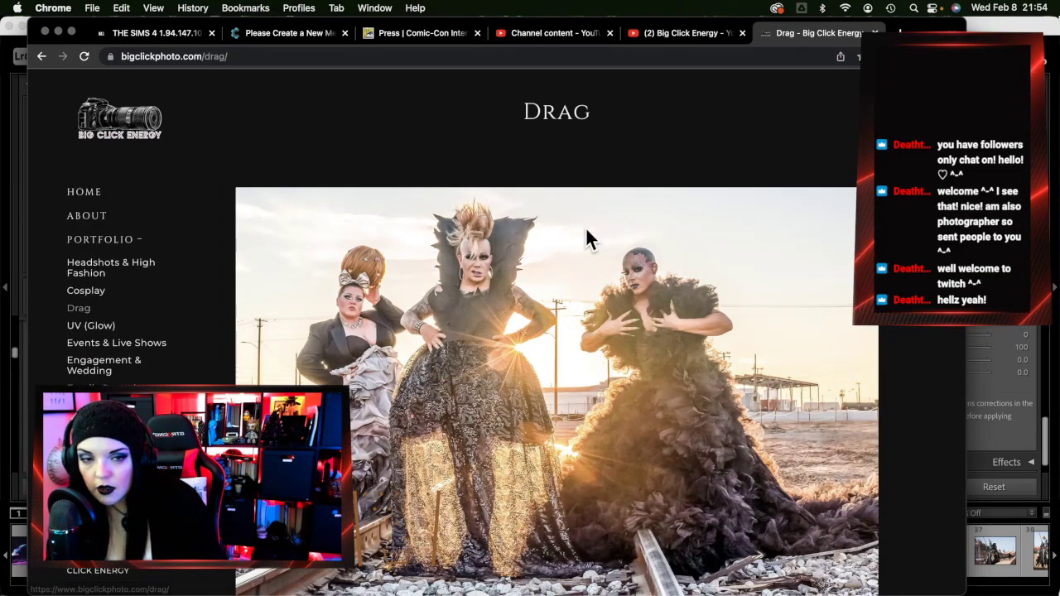
# Return to the bigclickphoto.com home page, scroll through its sections, then minimize Chrome
pyautogui.click(134, 130)
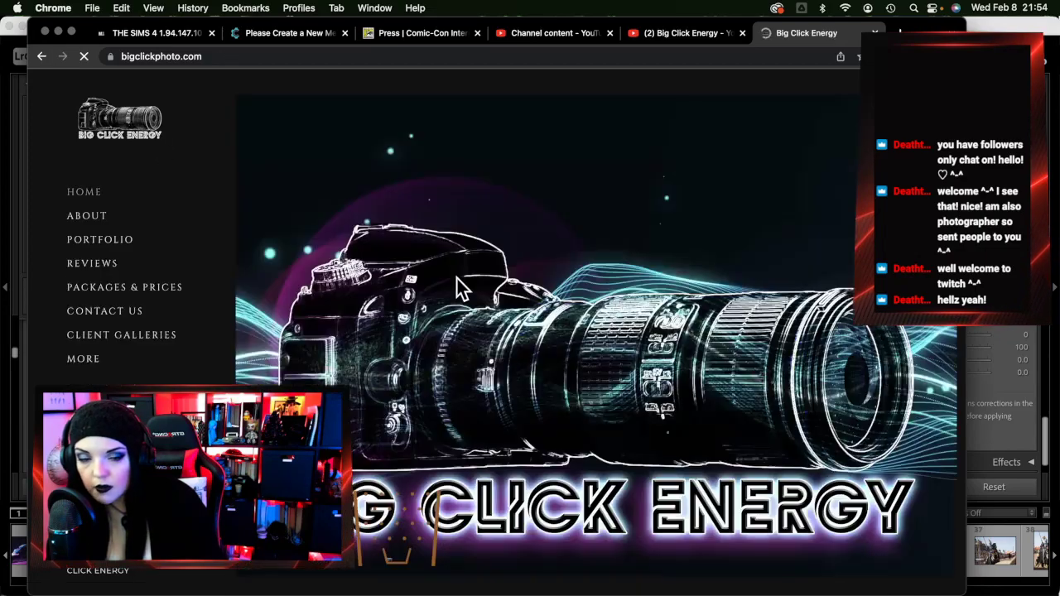
pyautogui.scroll(-5, 633, 357)
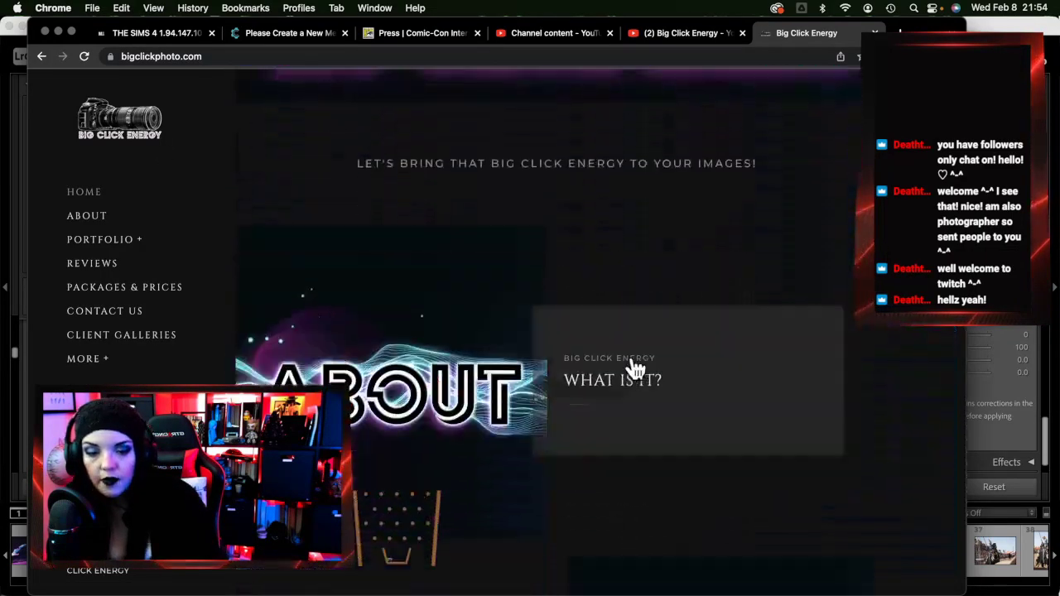
pyautogui.scroll(-12, 634, 369)
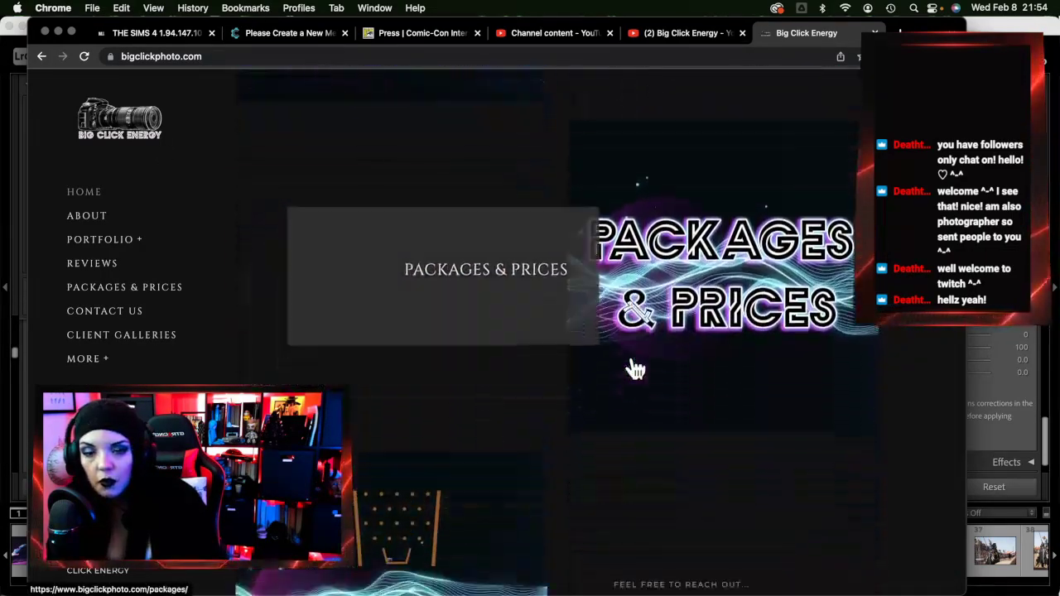
pyautogui.scroll(-8, 634, 369)
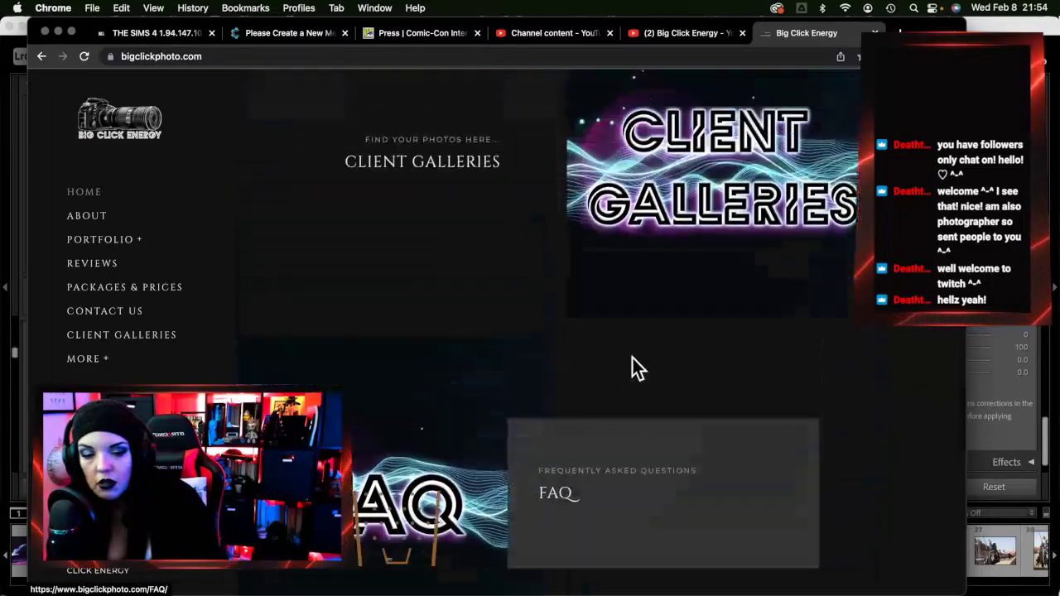
pyautogui.scroll(7, 634, 364)
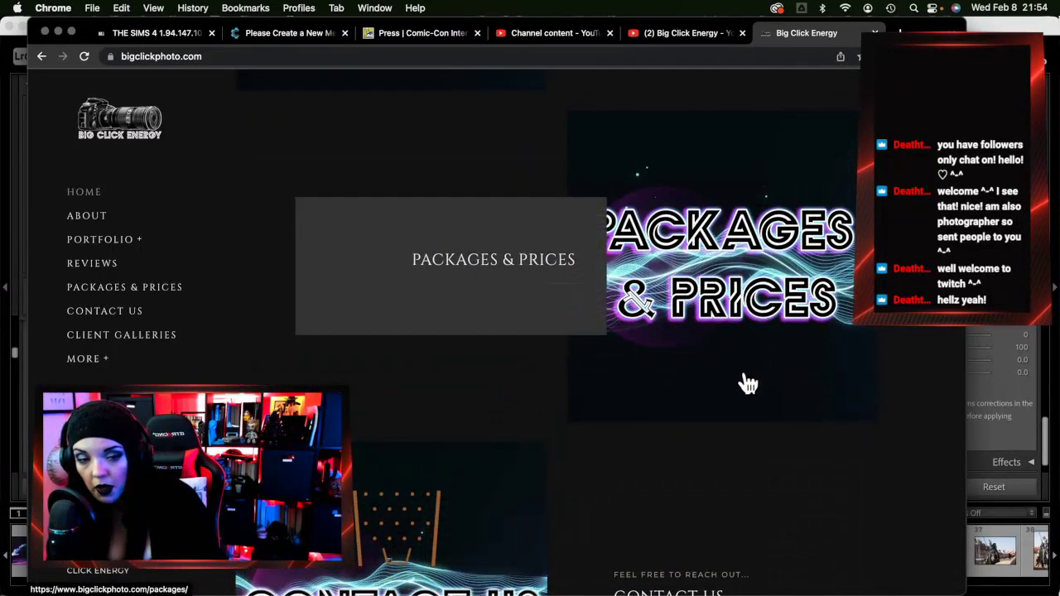
pyautogui.scroll(-2, 718, 400)
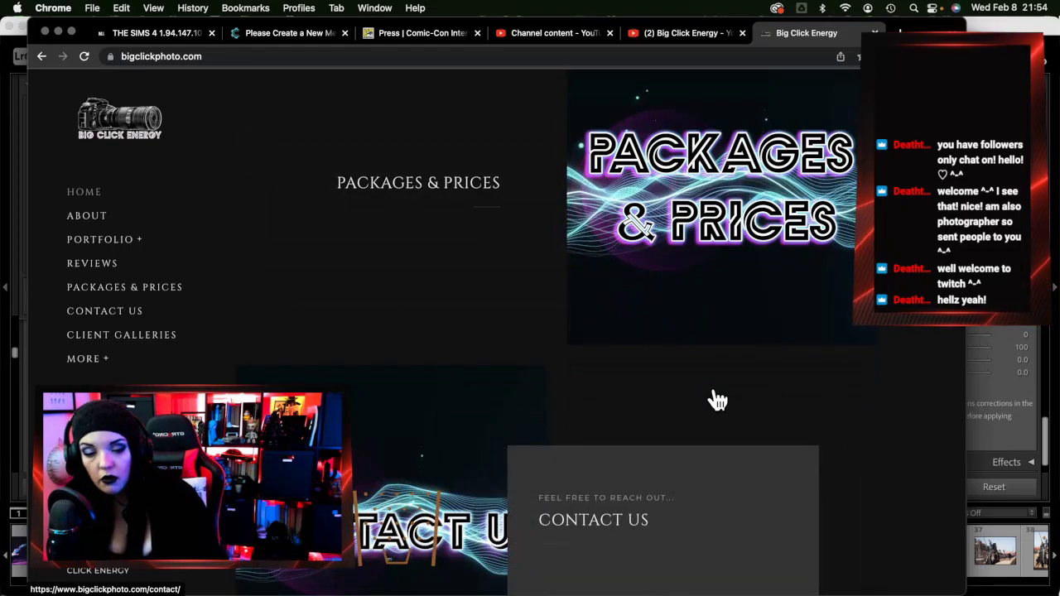
pyautogui.scroll(-5, 718, 401)
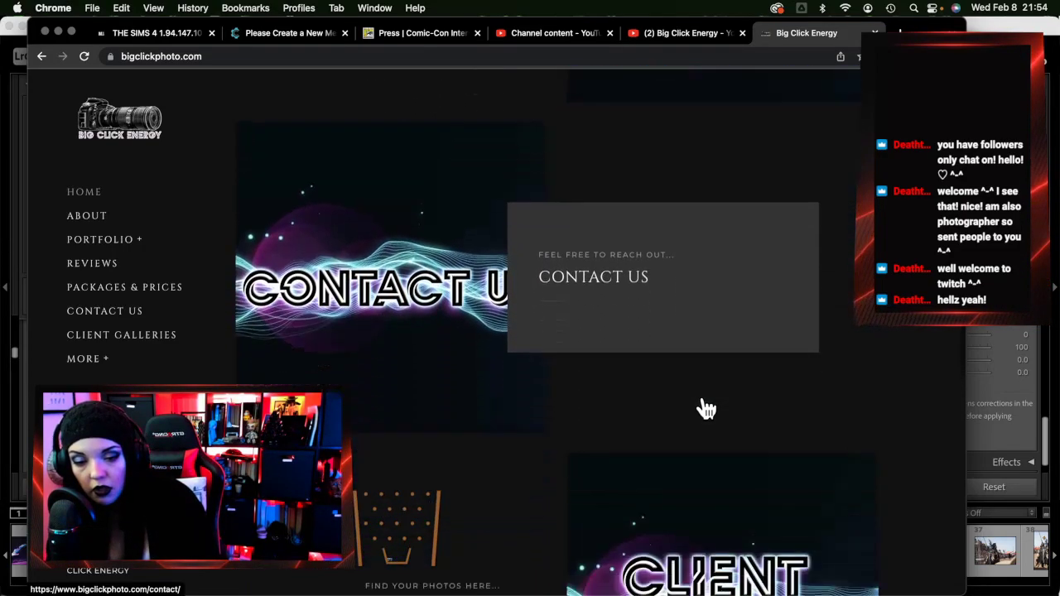
pyautogui.scroll(-8, 706, 408)
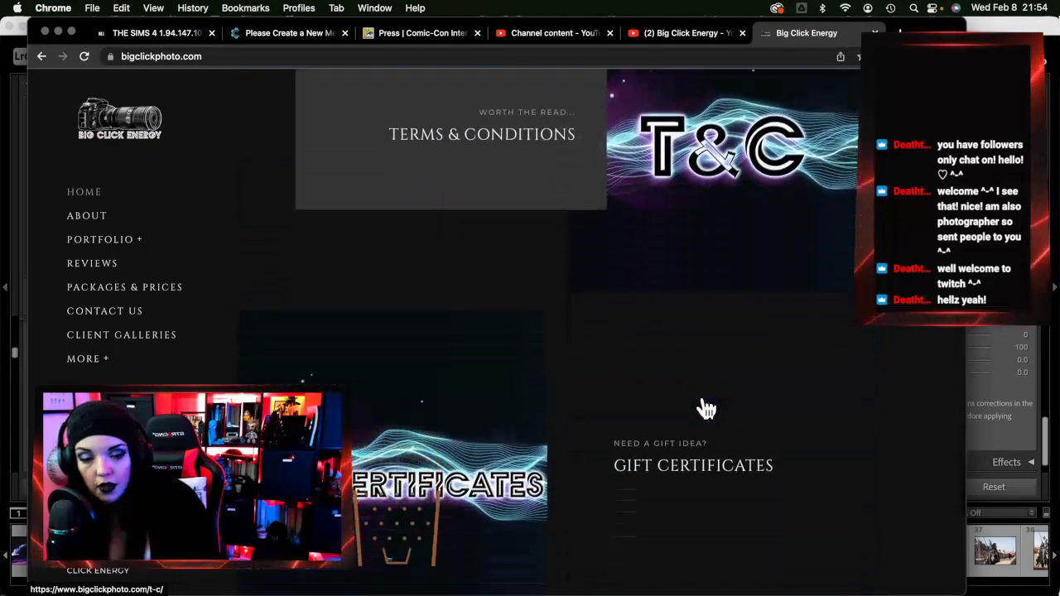
pyautogui.scroll(-5, 706, 409)
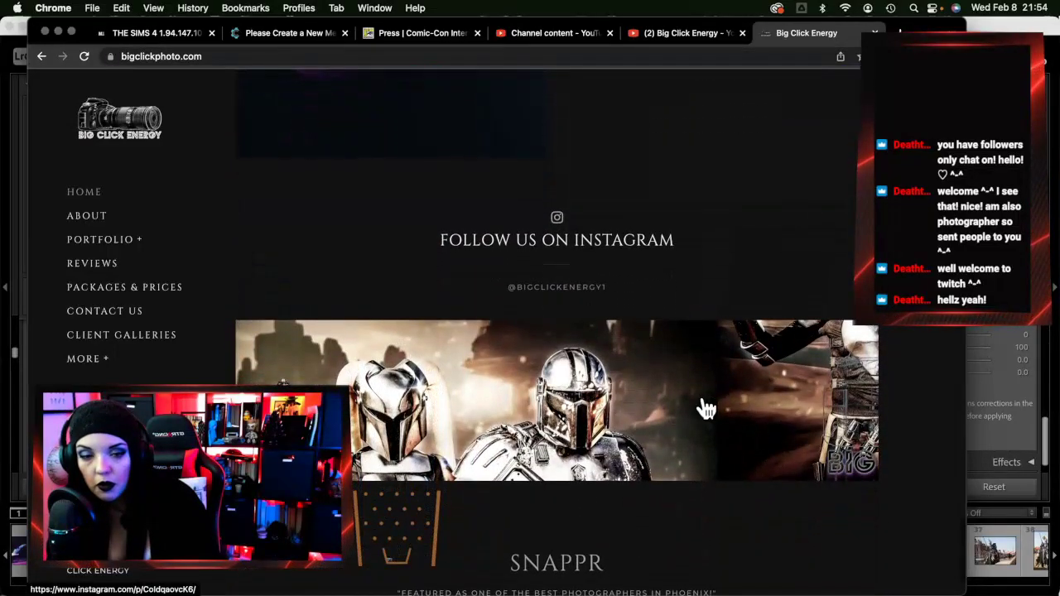
pyautogui.scroll(20, 704, 407)
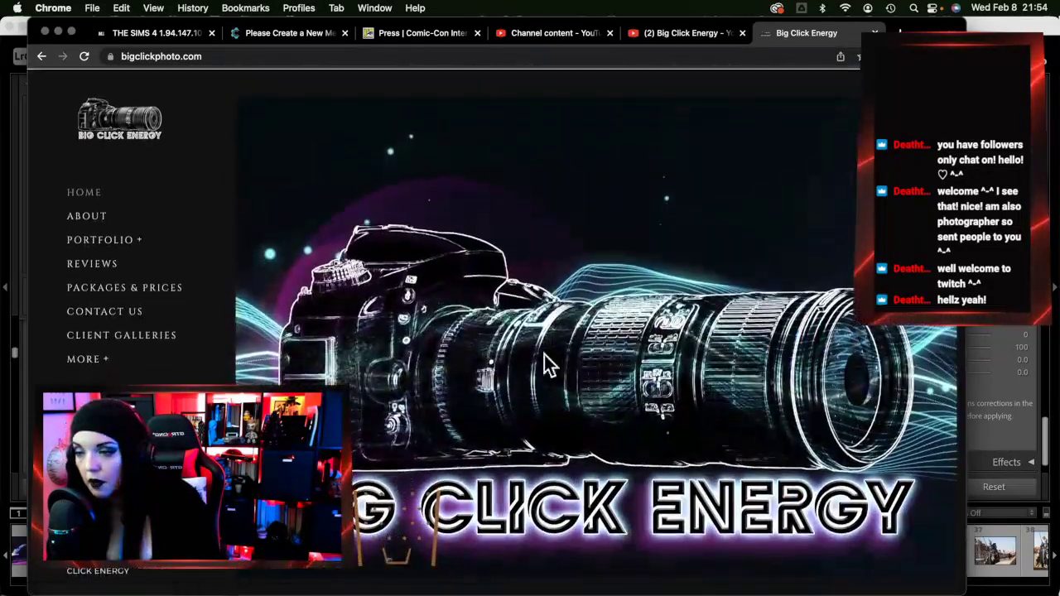
pyautogui.click(59, 32)
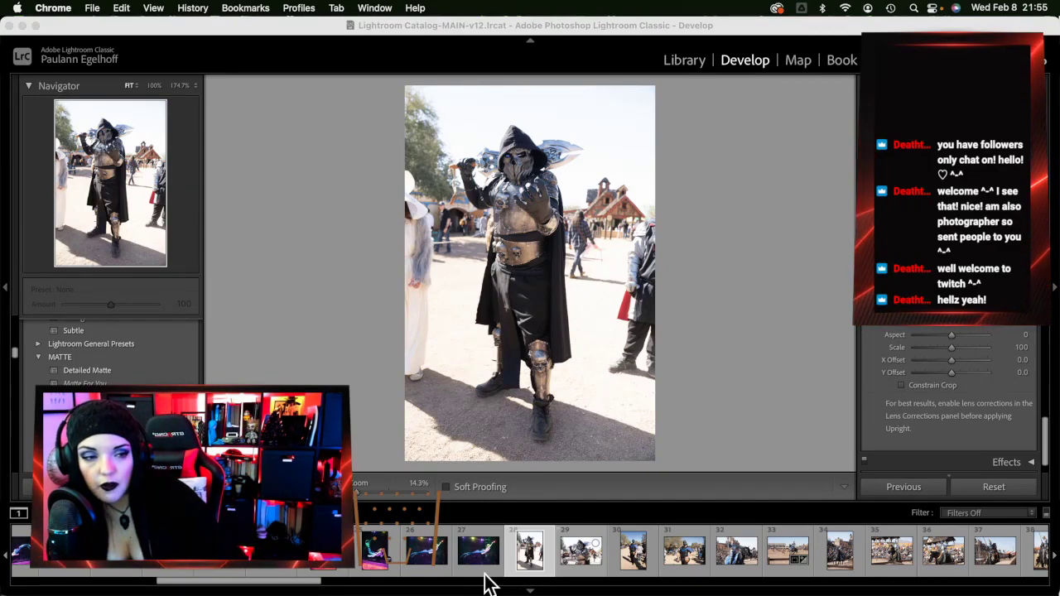
# Open photo 27 in Develop and step back through the mermaid shots one by one
pyautogui.click(479, 567)
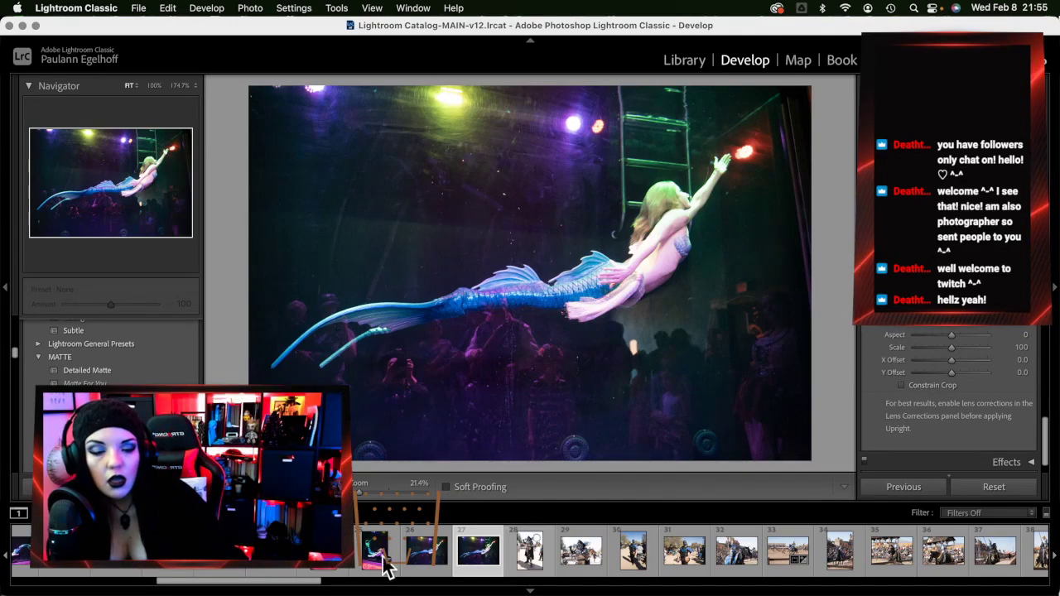
pyautogui.click(439, 567)
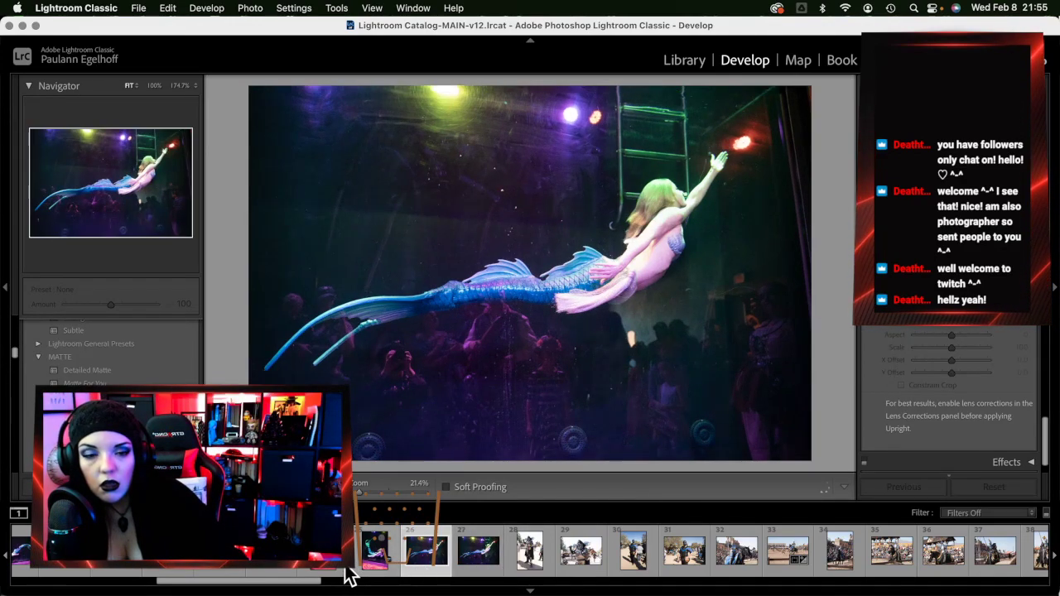
pyautogui.press('Left')
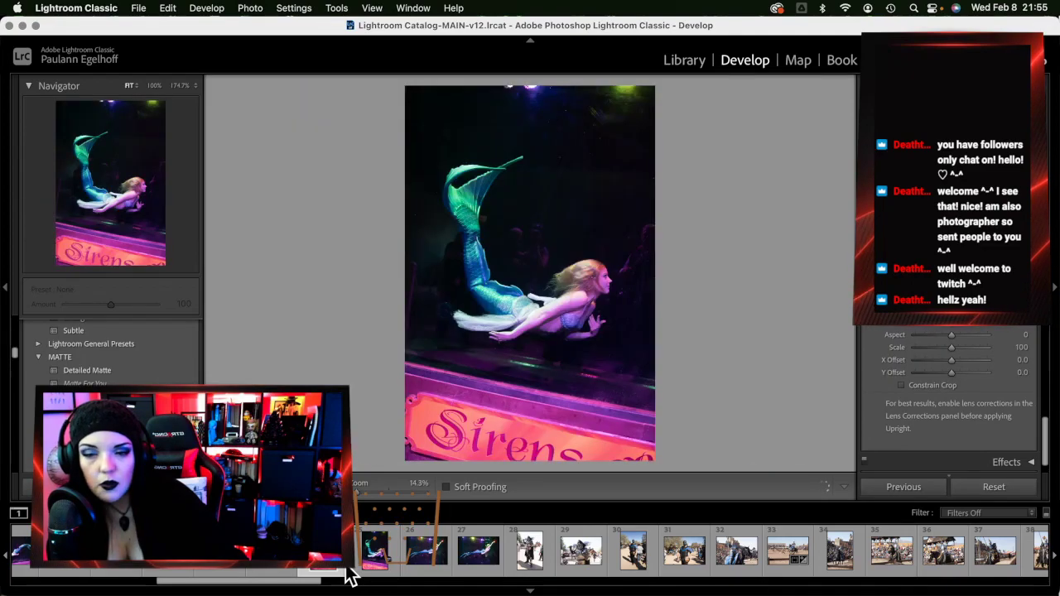
pyautogui.press('Left')
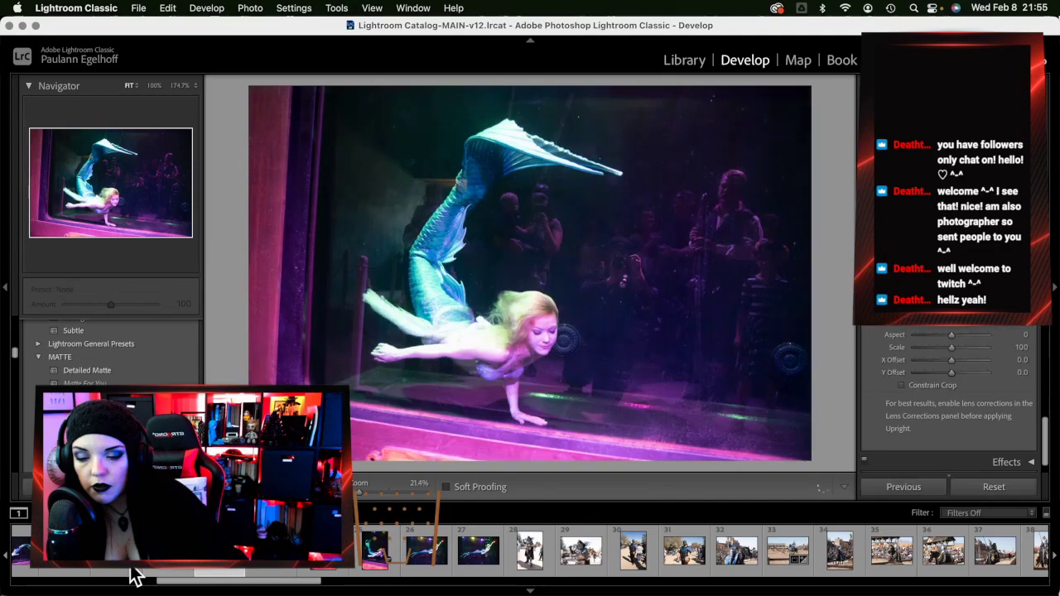
pyautogui.press('Left')
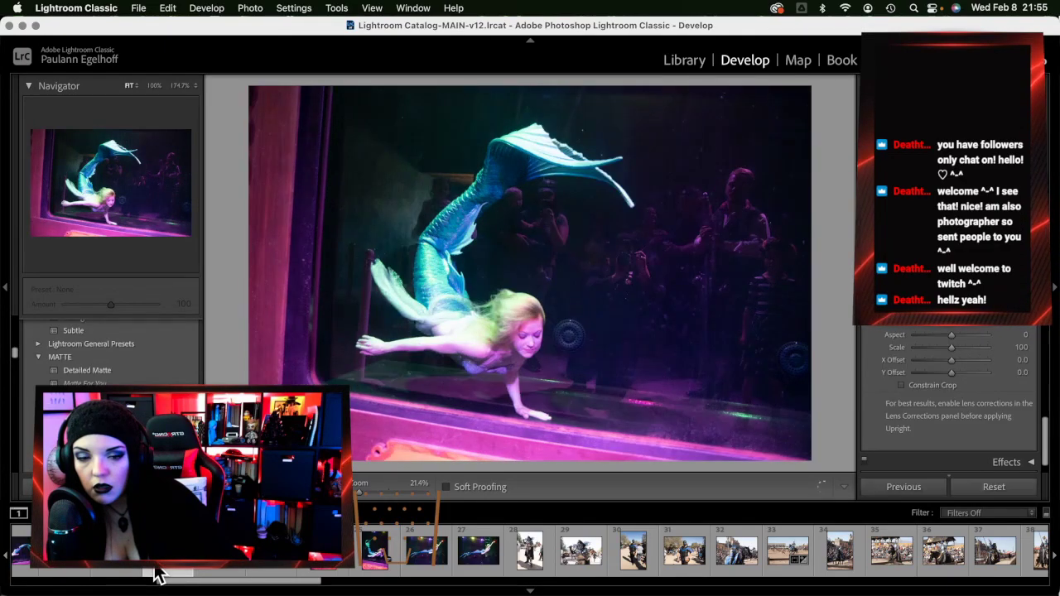
pyautogui.press('Left')
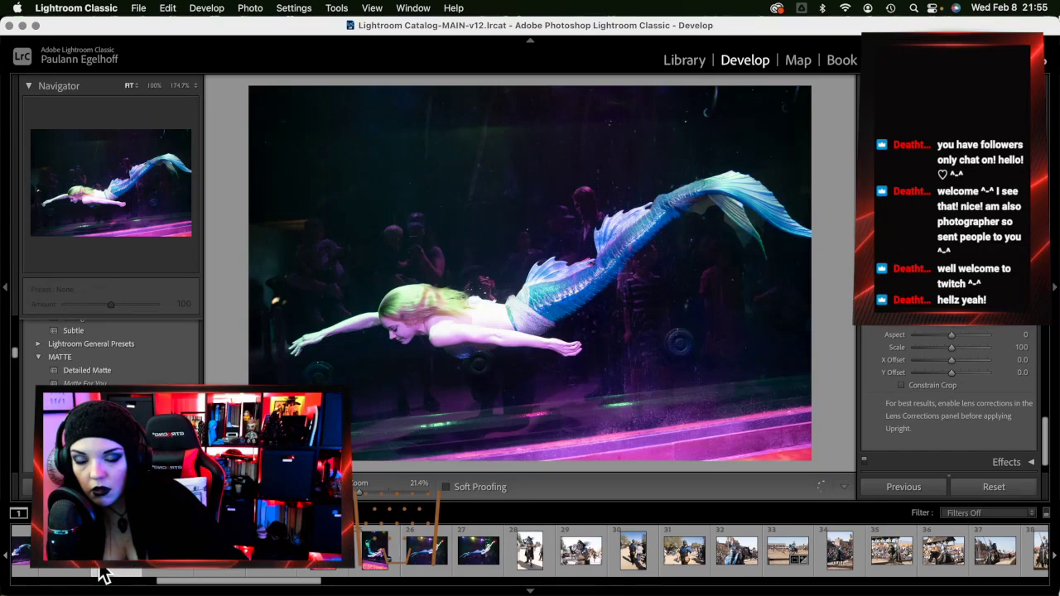
pyautogui.press('Left')
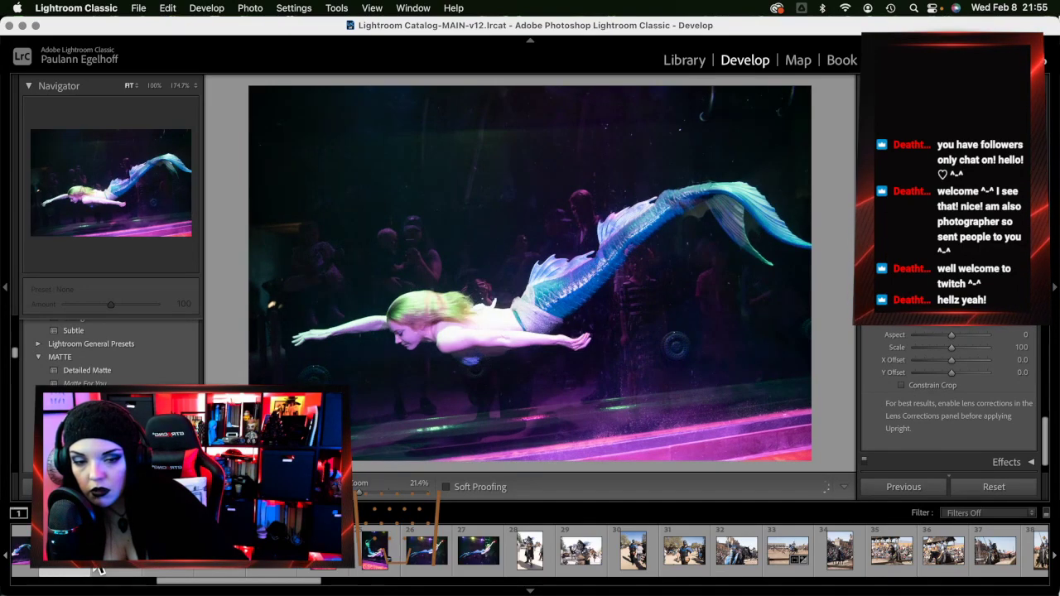
pyautogui.press('Left')
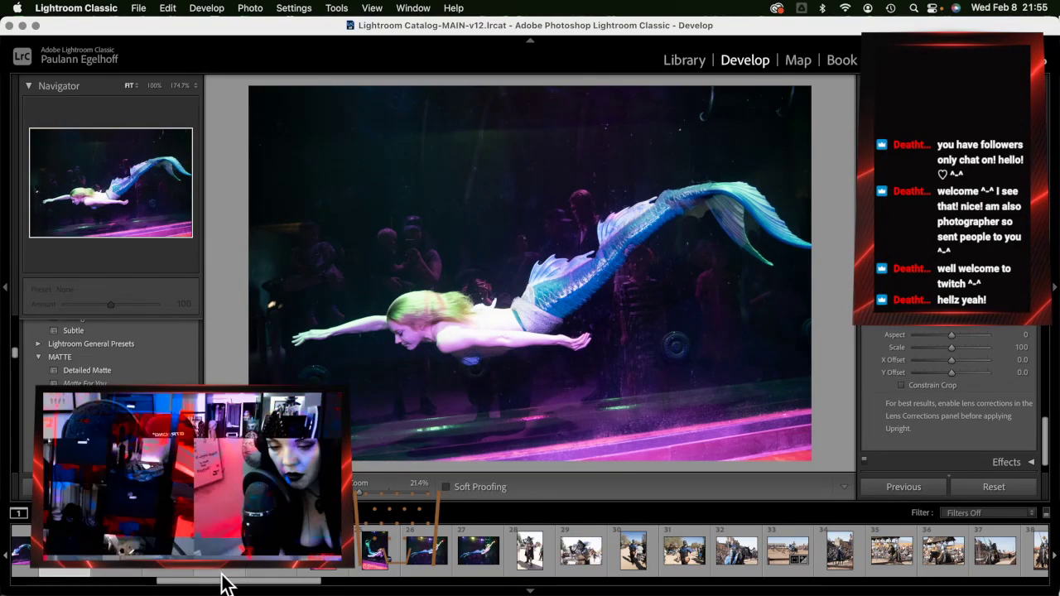
# Scroll the filmstrip, hide it with F6, then restore it and scroll it back
pyautogui.moveTo(222, 580); pyautogui.dragTo(165, 589)
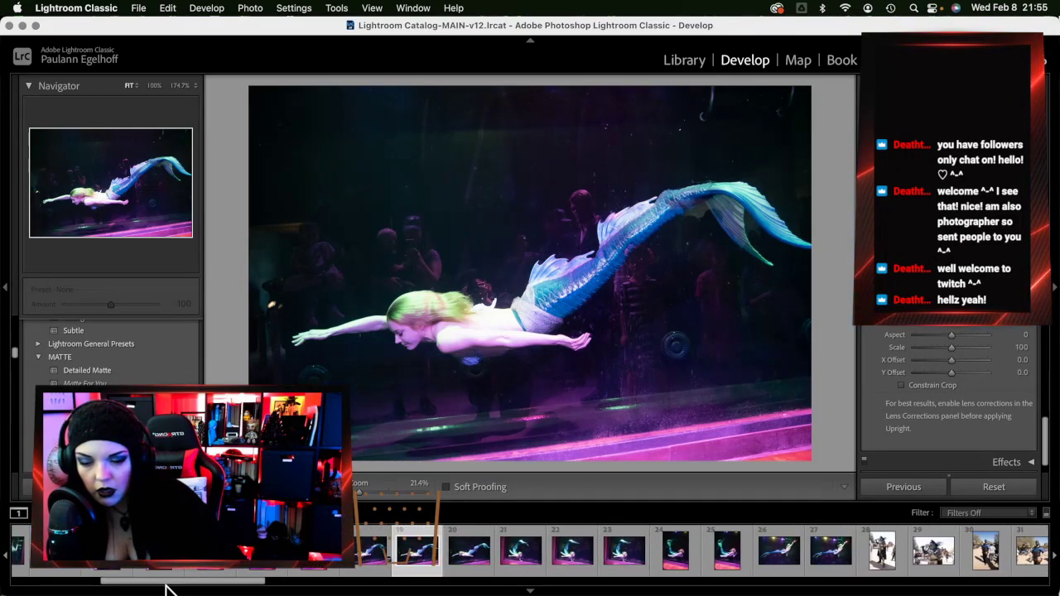
pyautogui.press('F6')
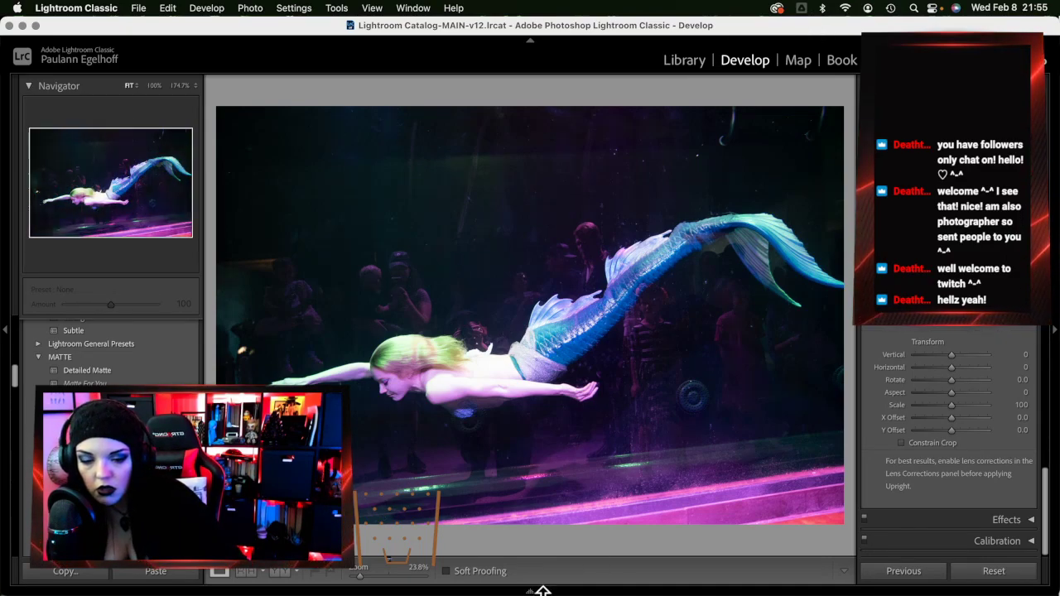
pyautogui.click(538, 591)
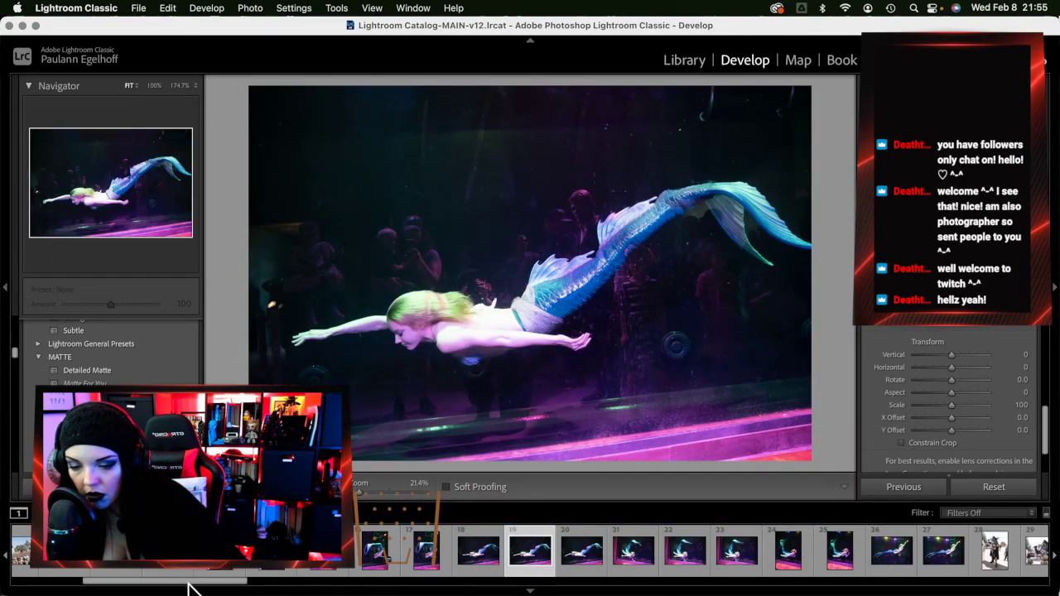
pyautogui.moveTo(194, 584); pyautogui.dragTo(143, 584)
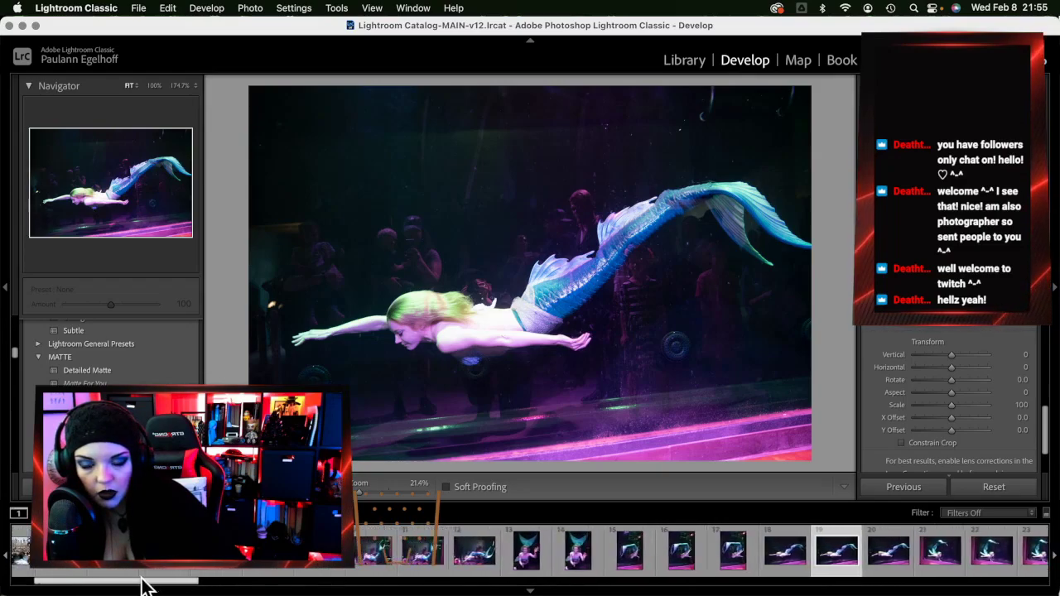
# Review bird-show photos 8 and 9, zooming in on the bird's head and back out
pyautogui.click(323, 578)
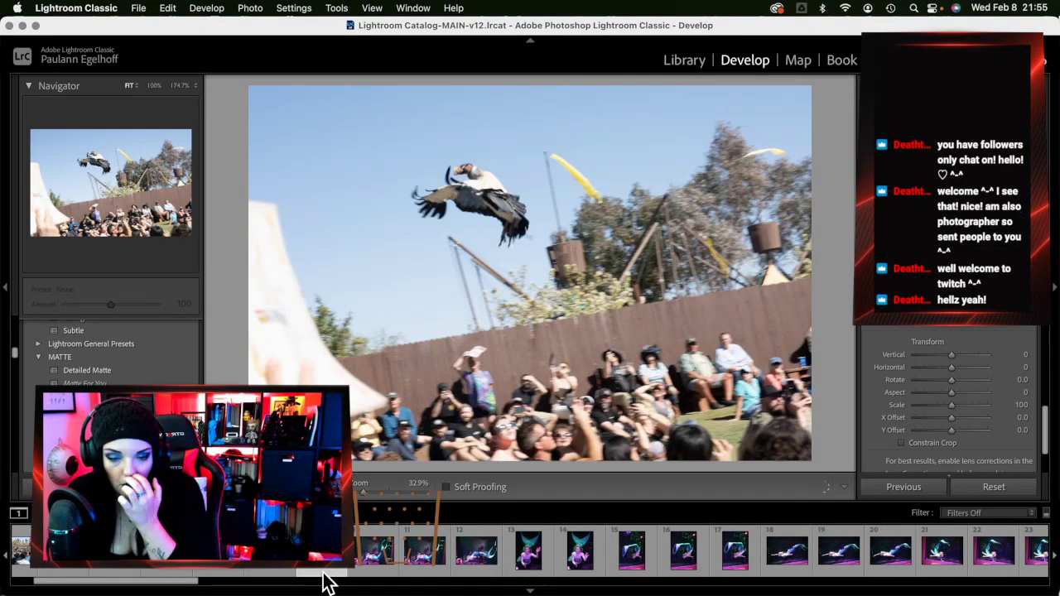
pyautogui.press('Left')
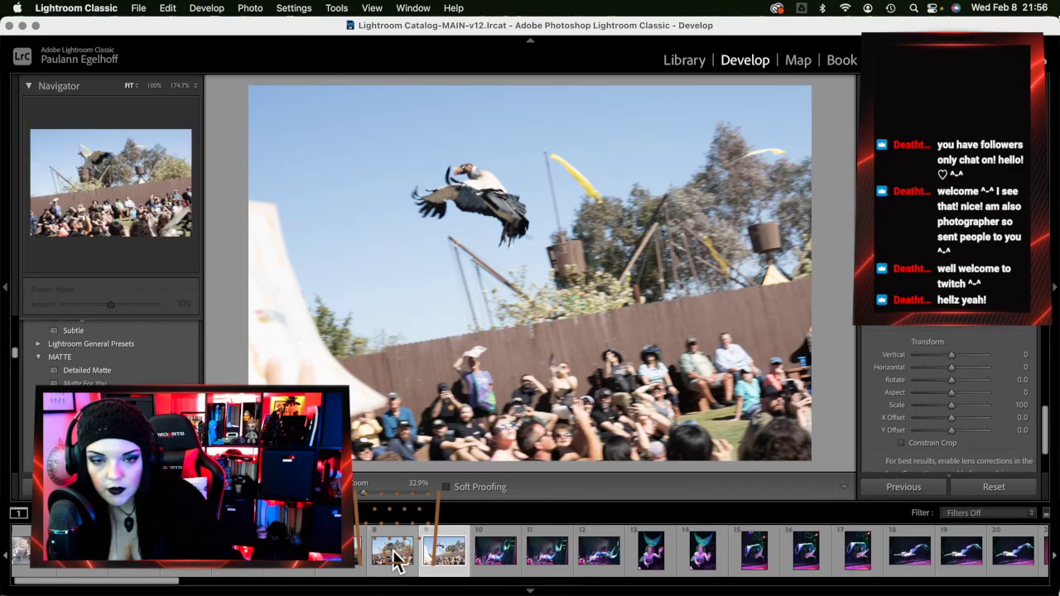
pyautogui.click(388, 564)
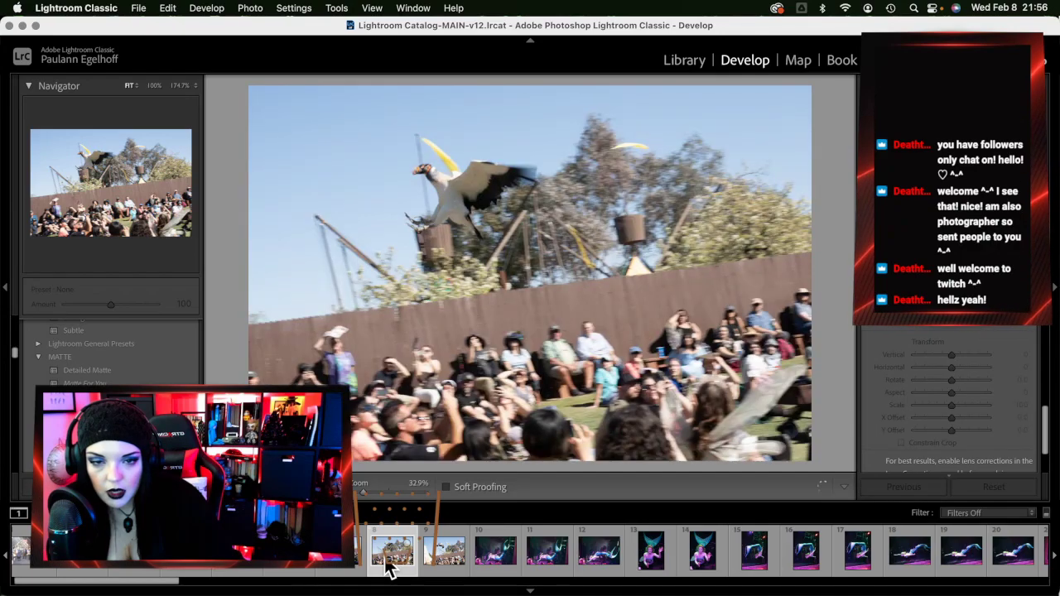
pyautogui.click(433, 569)
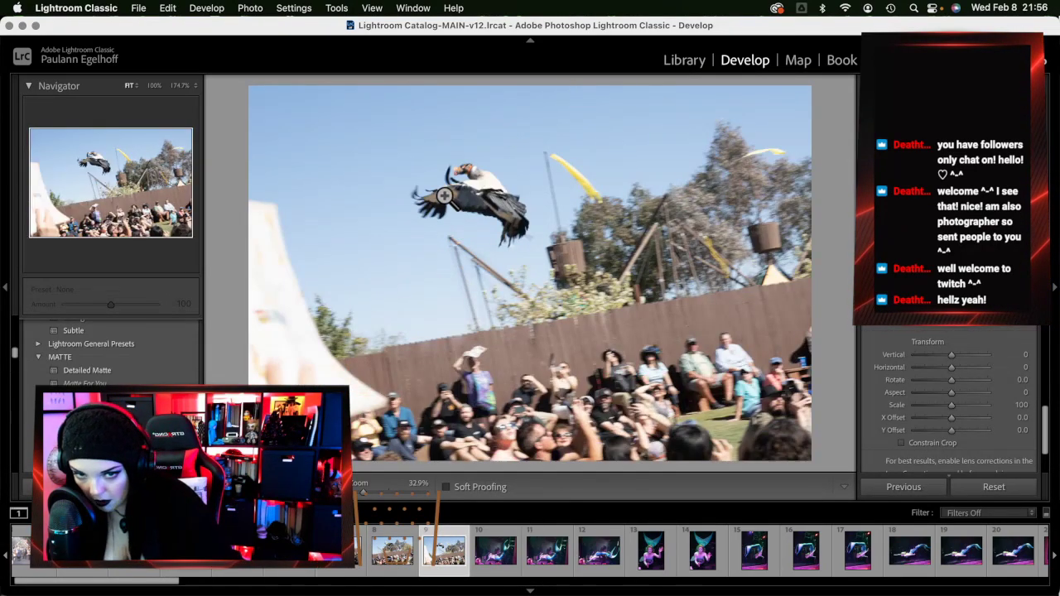
pyautogui.click(468, 173)
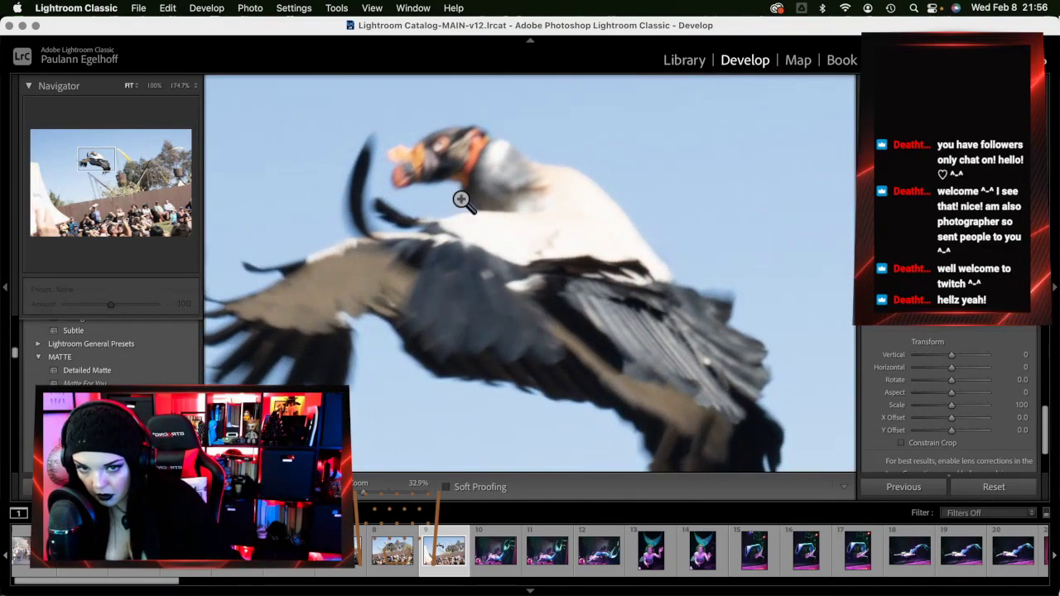
pyautogui.click(462, 199)
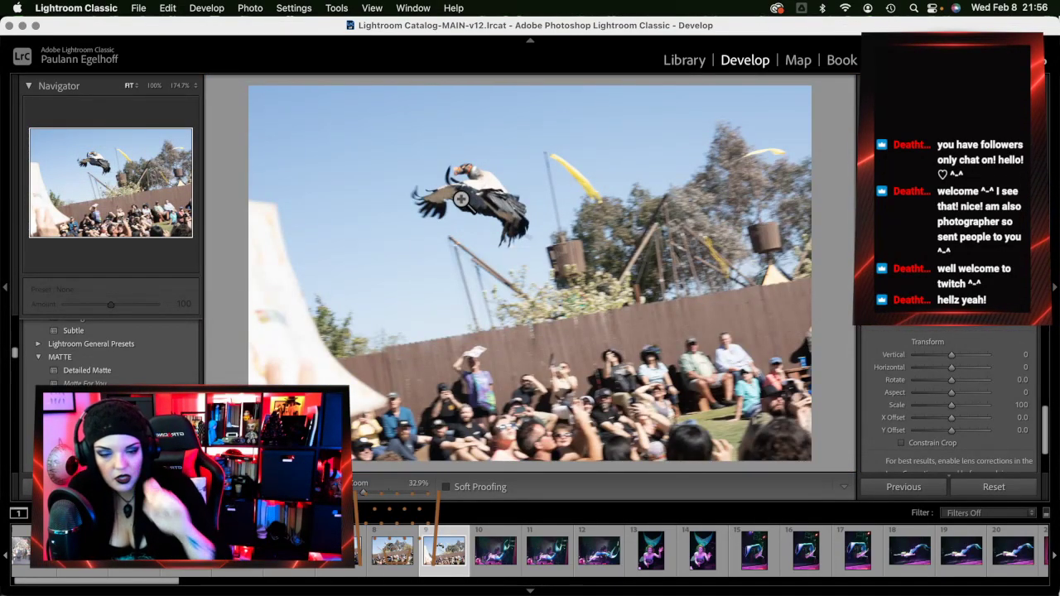
# Show the Photoshop astronaut composite, minimize Photoshop, and bring Chrome to the front
pyautogui.moveTo(1057, 240)
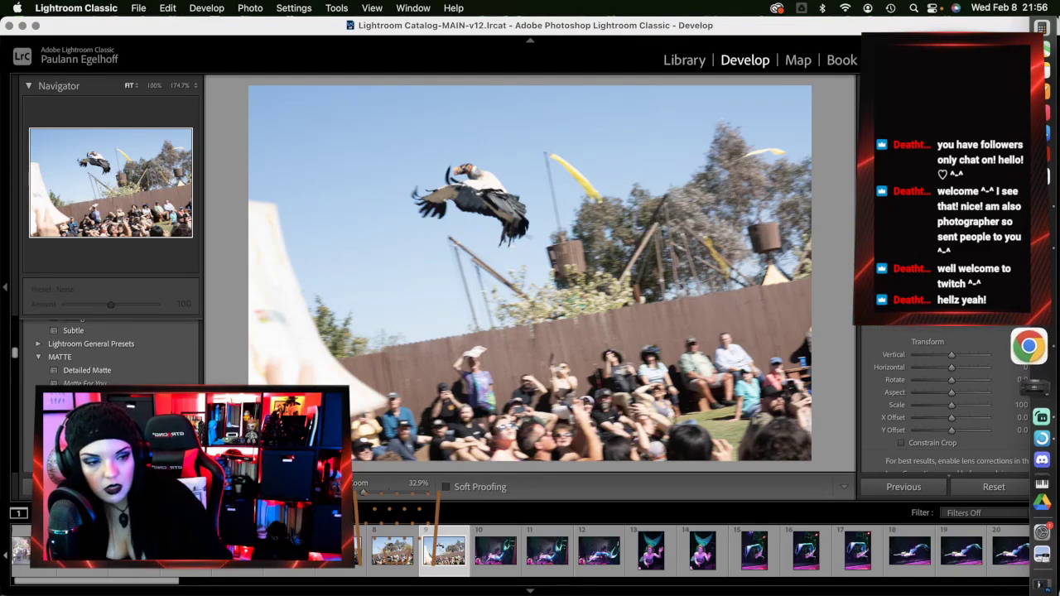
pyautogui.click(1042, 418)
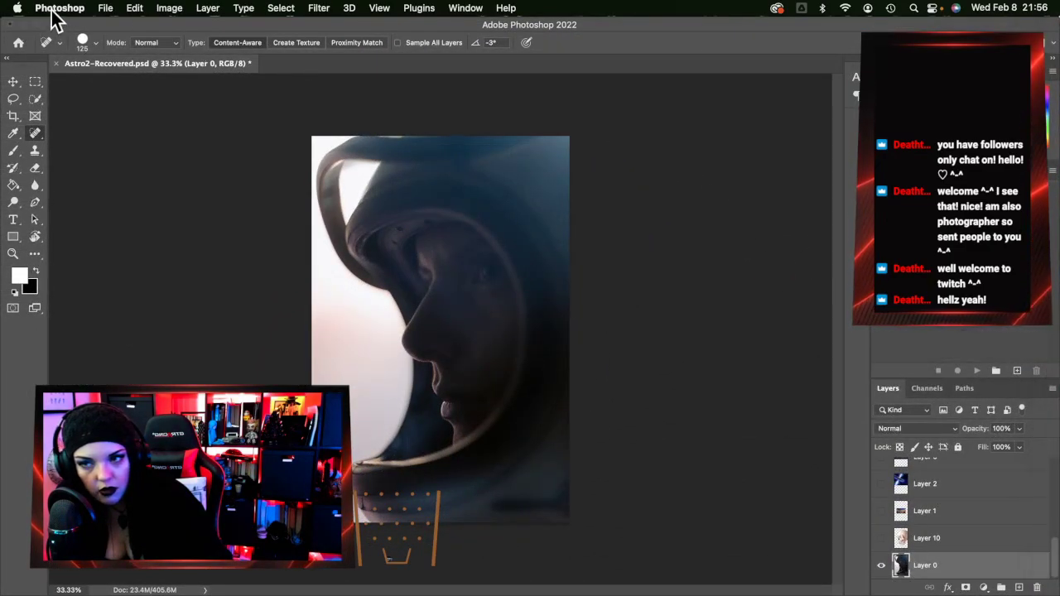
pyautogui.click(25, 26)
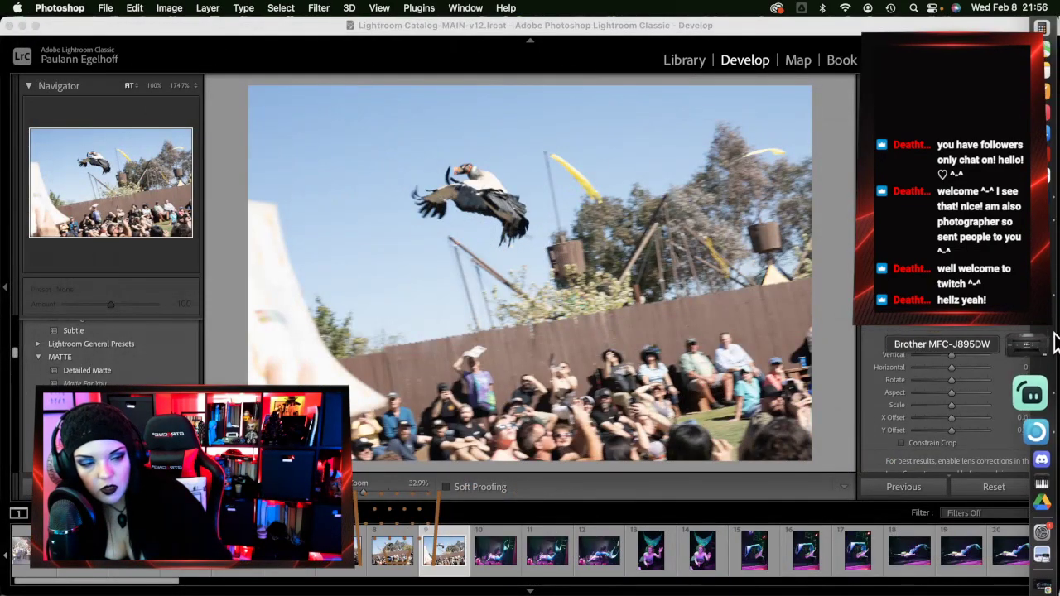
pyautogui.click(1041, 342)
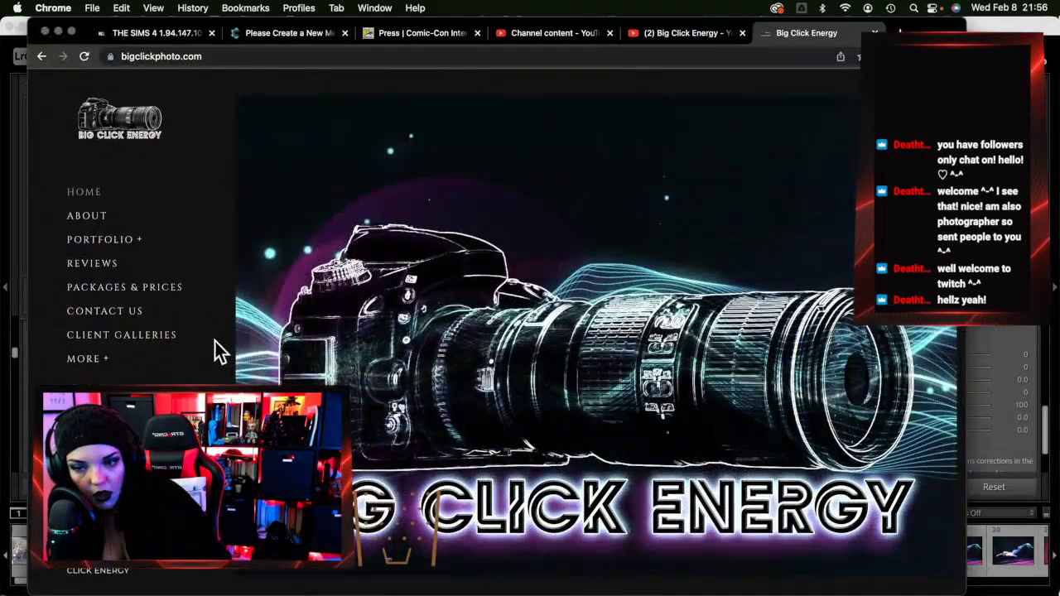
# Go to the Portfolio page, scroll its categories, and choose Pets & Other Animals
pyautogui.click(114, 246)
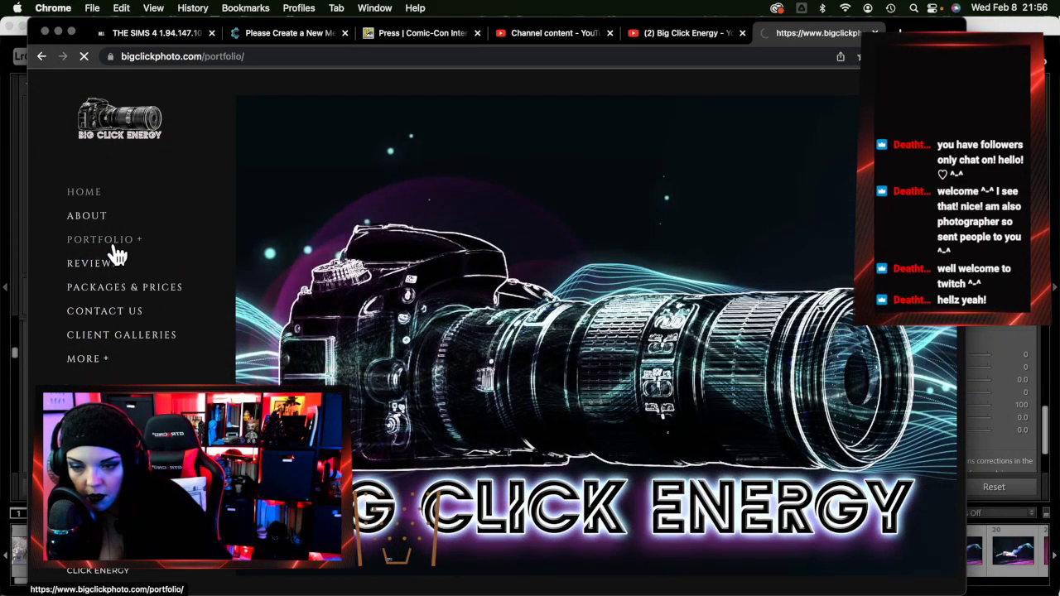
pyautogui.scroll(-15, 540, 409)
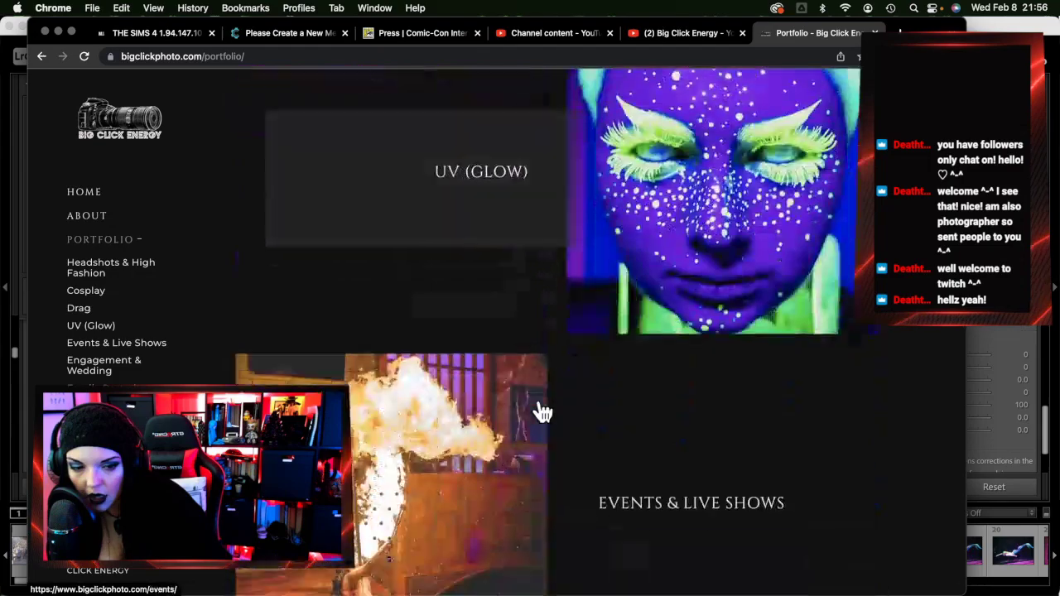
pyautogui.scroll(-15, 543, 411)
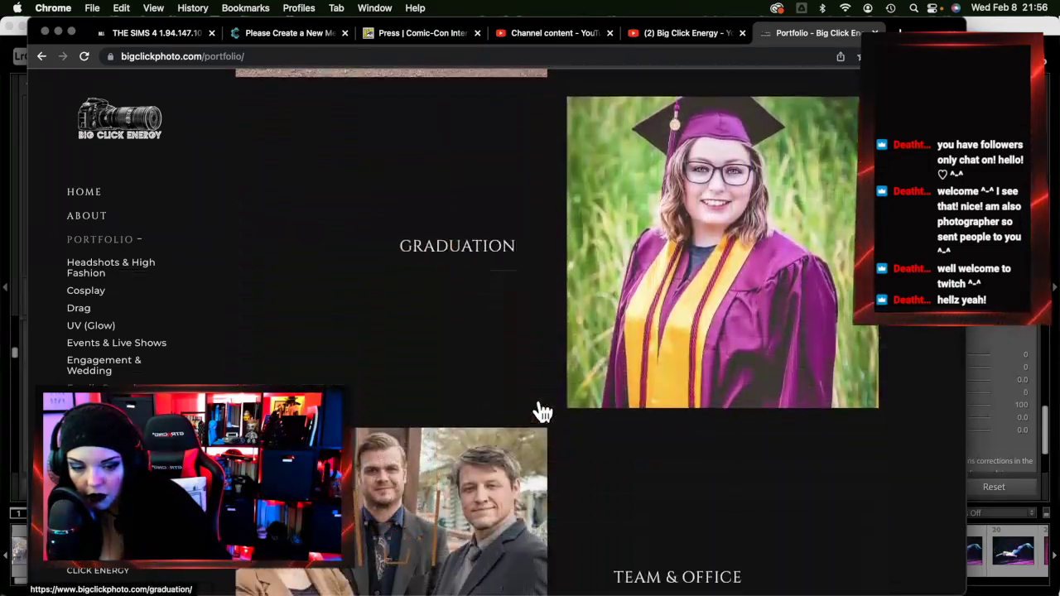
pyautogui.scroll(-15, 542, 412)
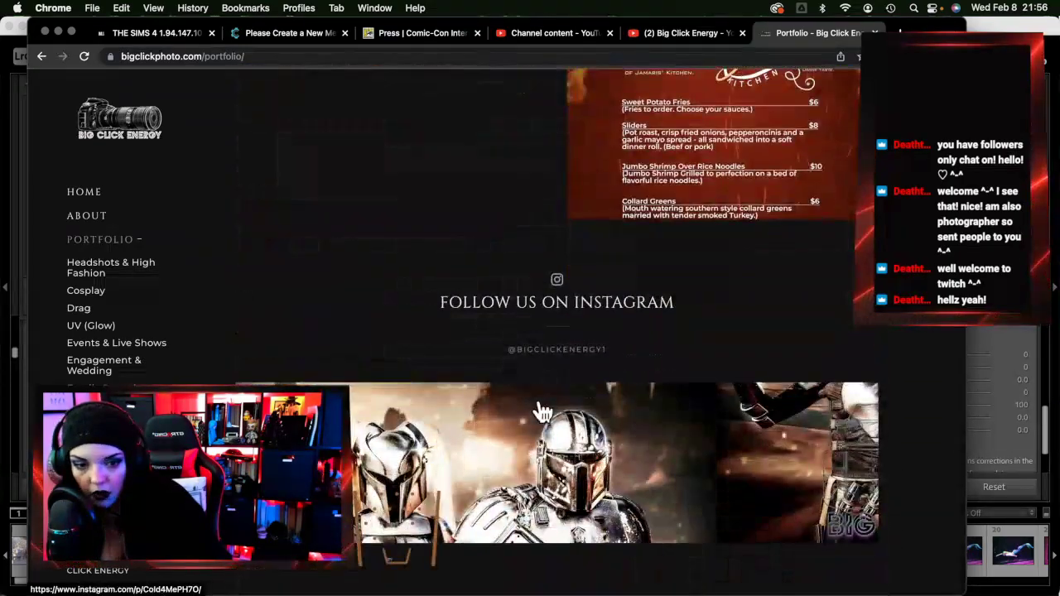
pyautogui.scroll(15, 542, 412)
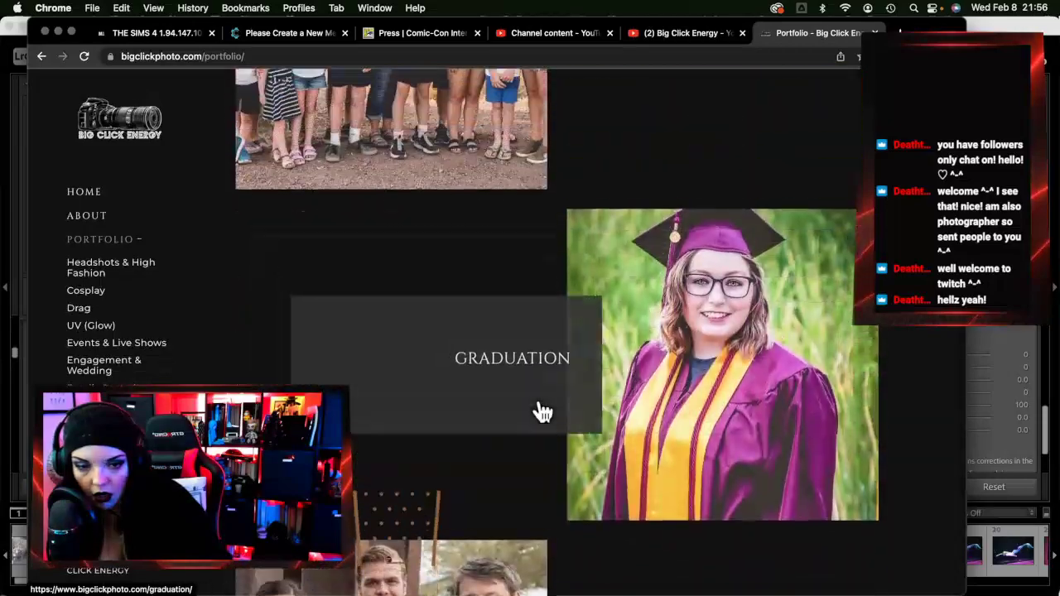
pyautogui.scroll(-5, 543, 411)
pyautogui.scroll(3, 540, 411)
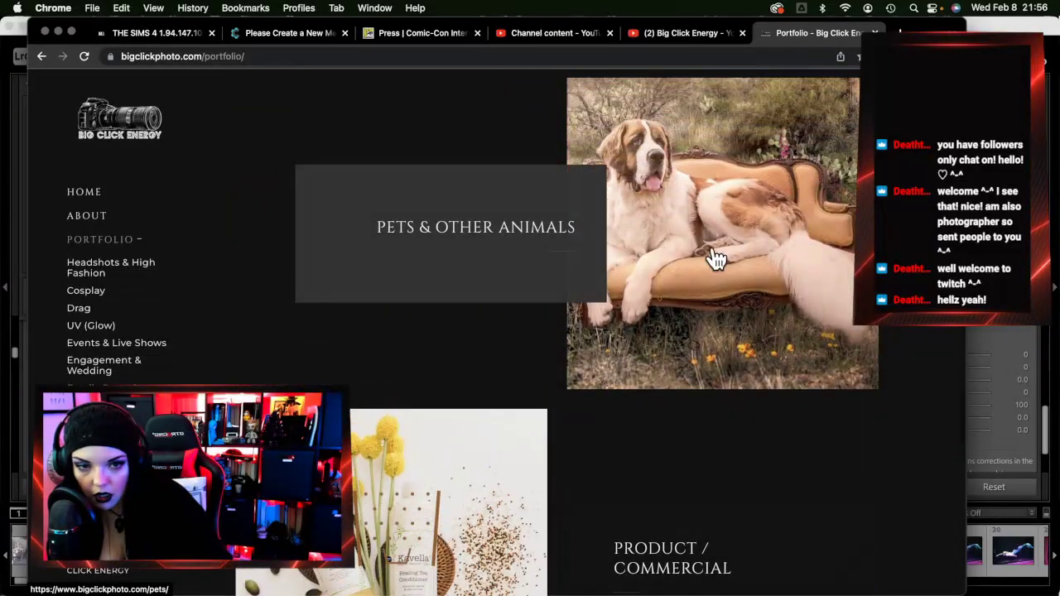
pyautogui.click(706, 263)
# Enlarge the king vulture photo in the Pets gallery, advance to photo 8 of 8, and close it
pyautogui.scroll(-10, 654, 314)
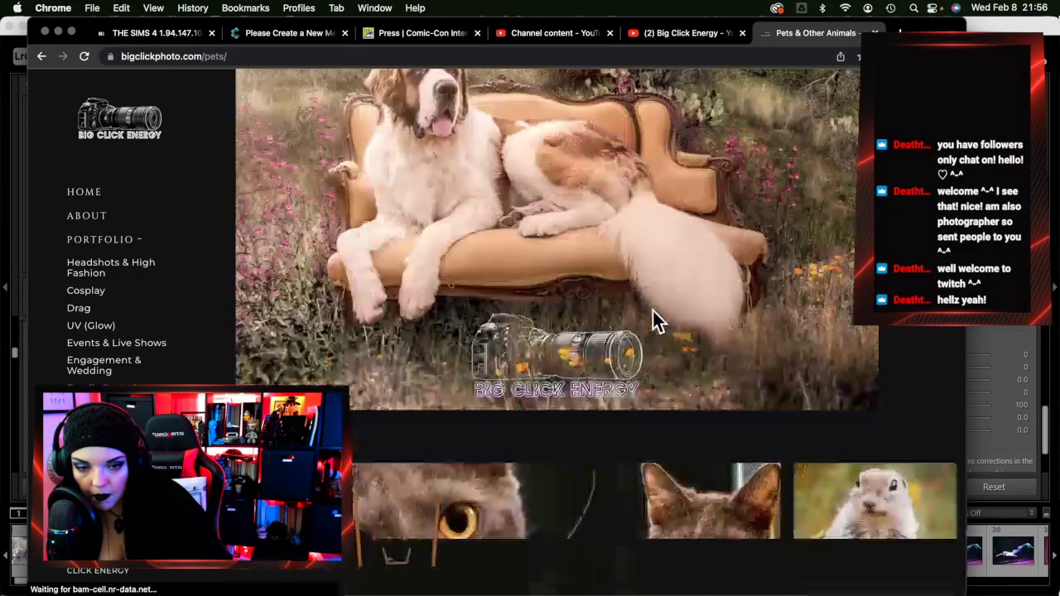
pyautogui.scroll(-15, 654, 321)
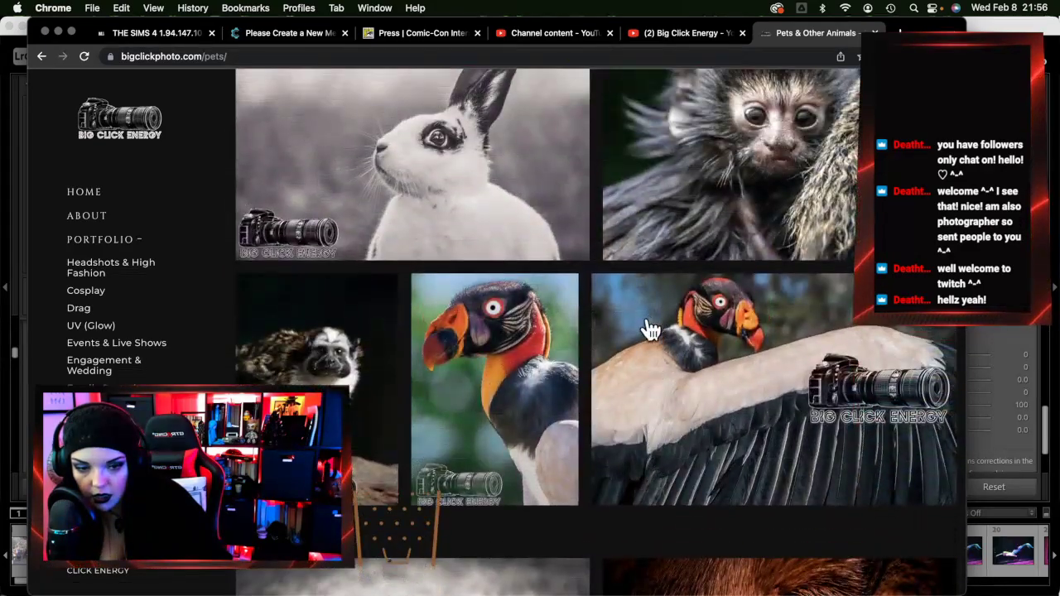
pyautogui.click(479, 400)
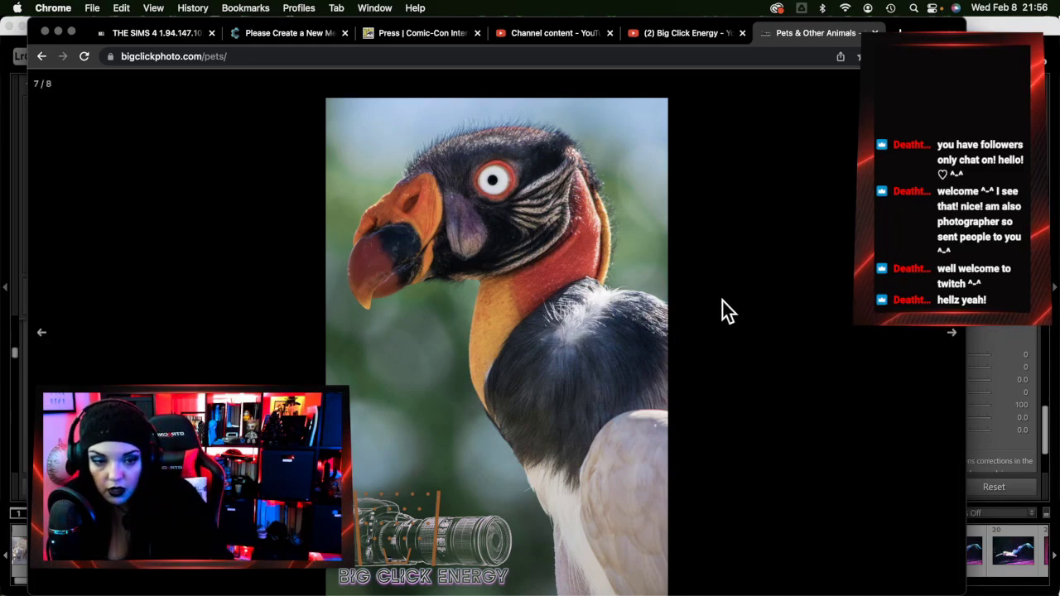
pyautogui.click(950, 335)
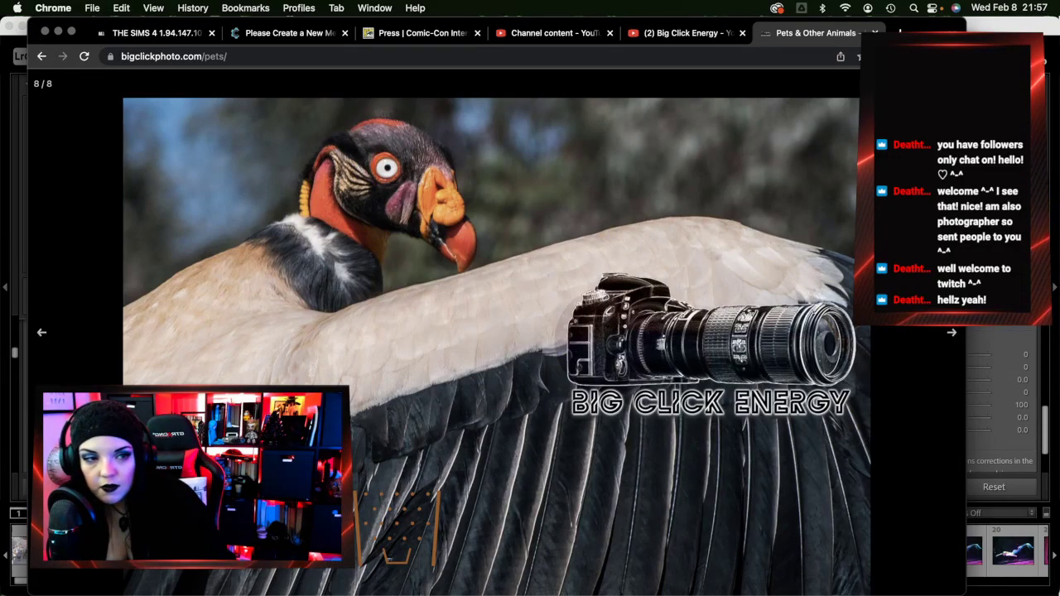
pyautogui.press('Escape')
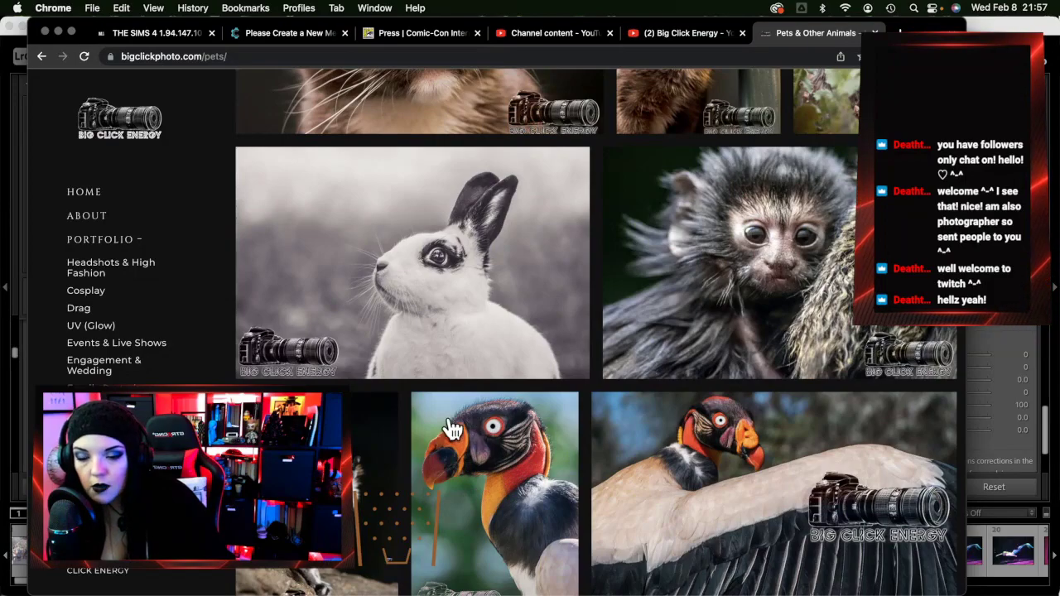
# View the king vulture photo enlarged again, close it, and return to the home page
pyautogui.scroll(10, 628, 444)
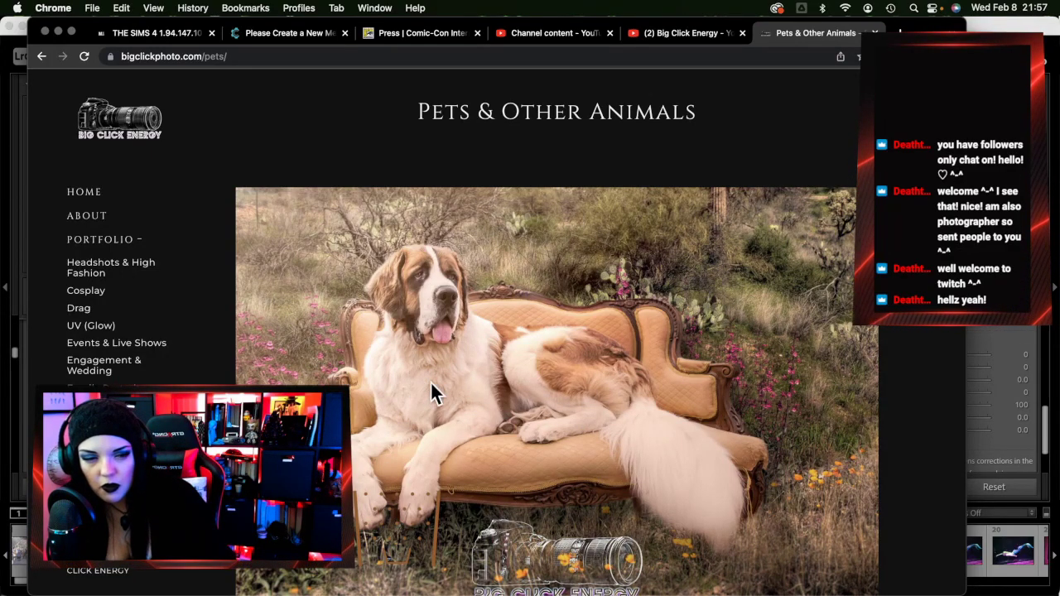
pyautogui.scroll(-10, 433, 390)
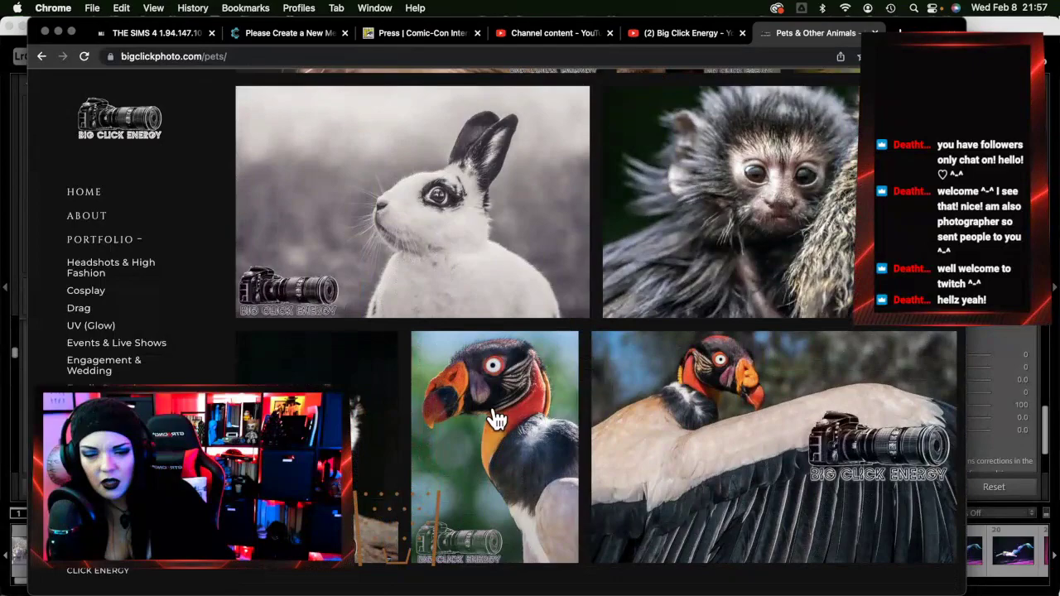
pyautogui.click(495, 420)
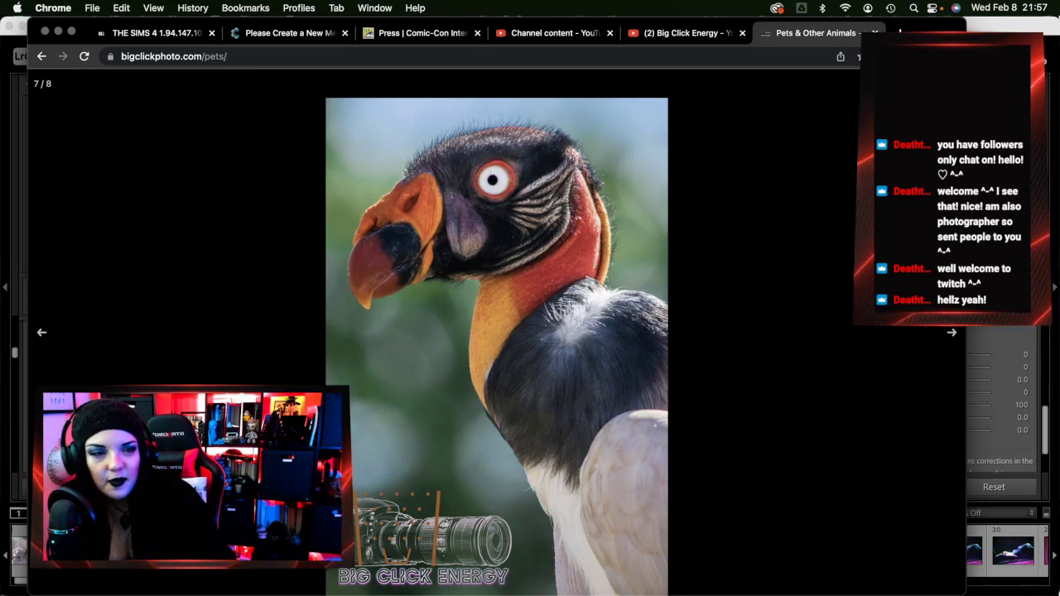
pyautogui.click(162, 183)
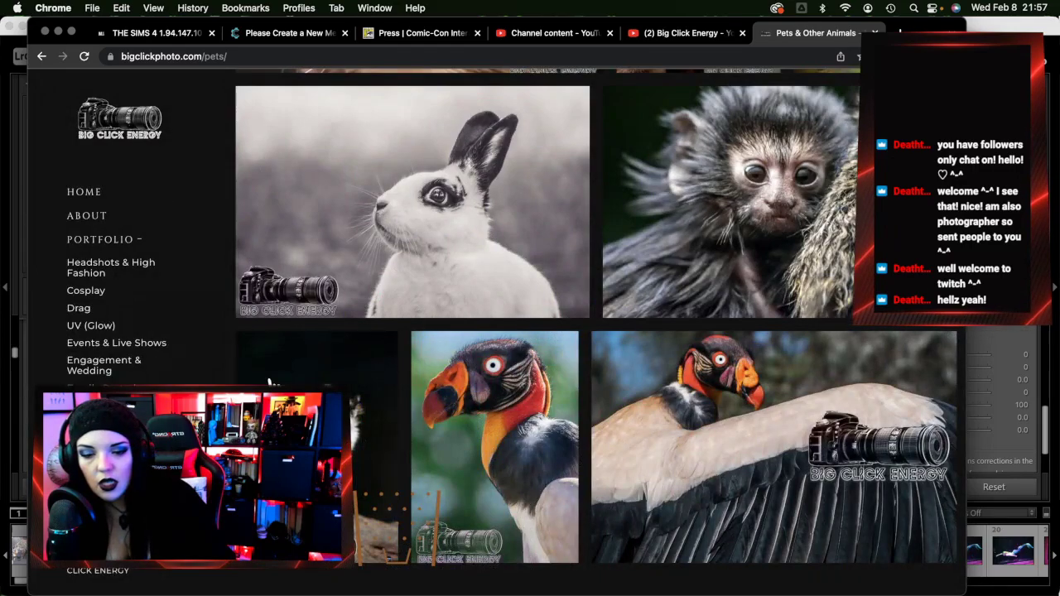
pyautogui.scroll(10, 477, 402)
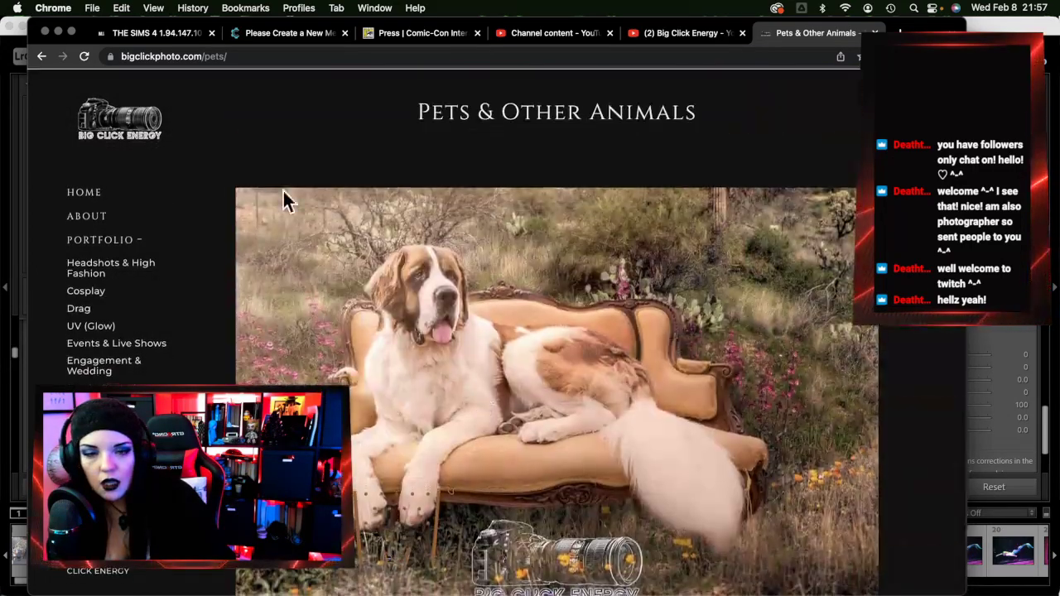
pyautogui.click(83, 196)
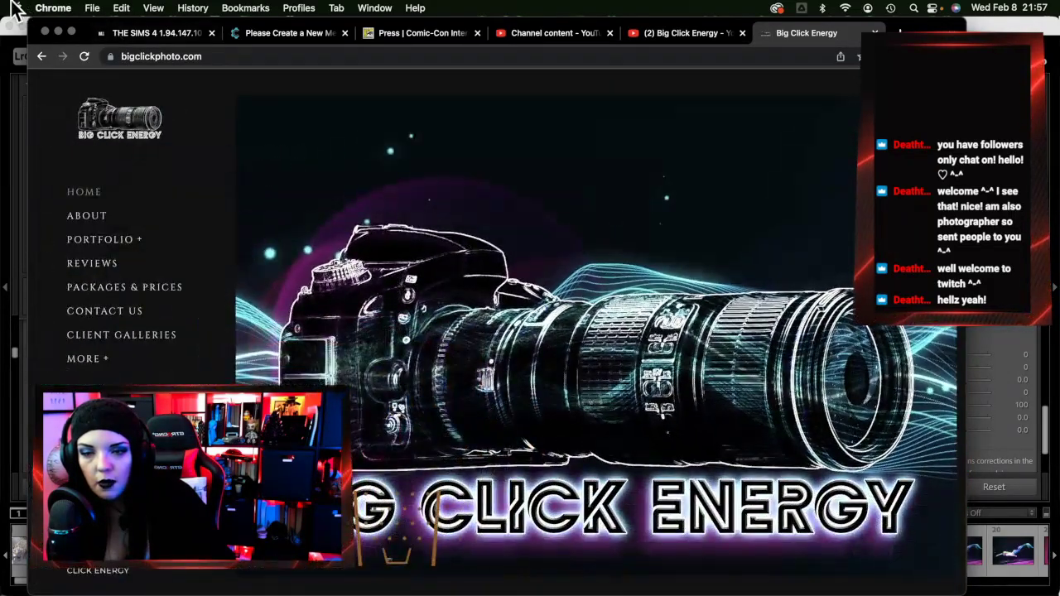
# Minimize the Chrome window and then the Lightroom Classic window
pyautogui.click(58, 33)
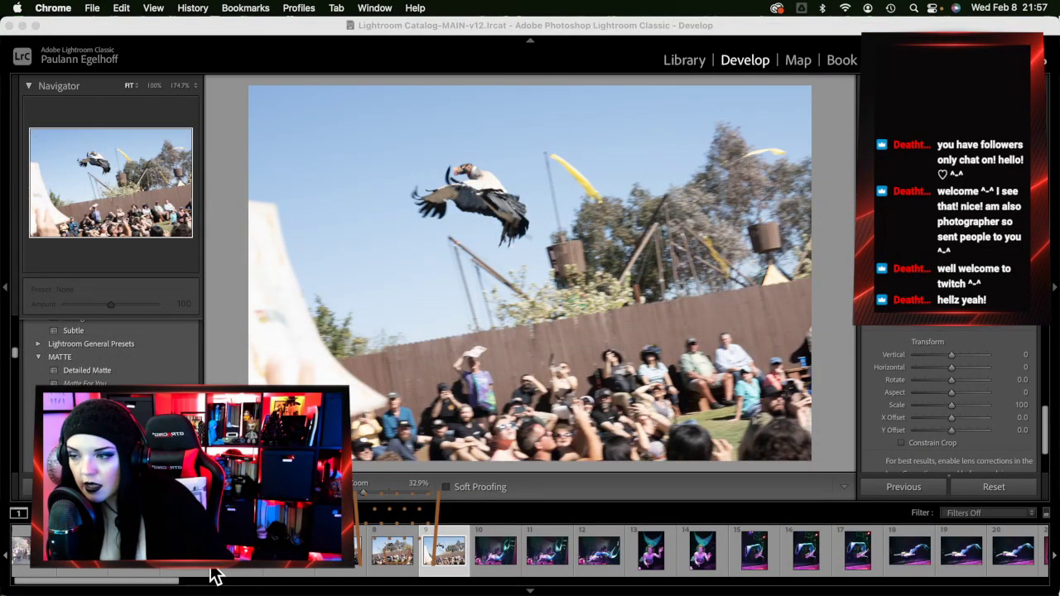
pyautogui.click(22, 25)
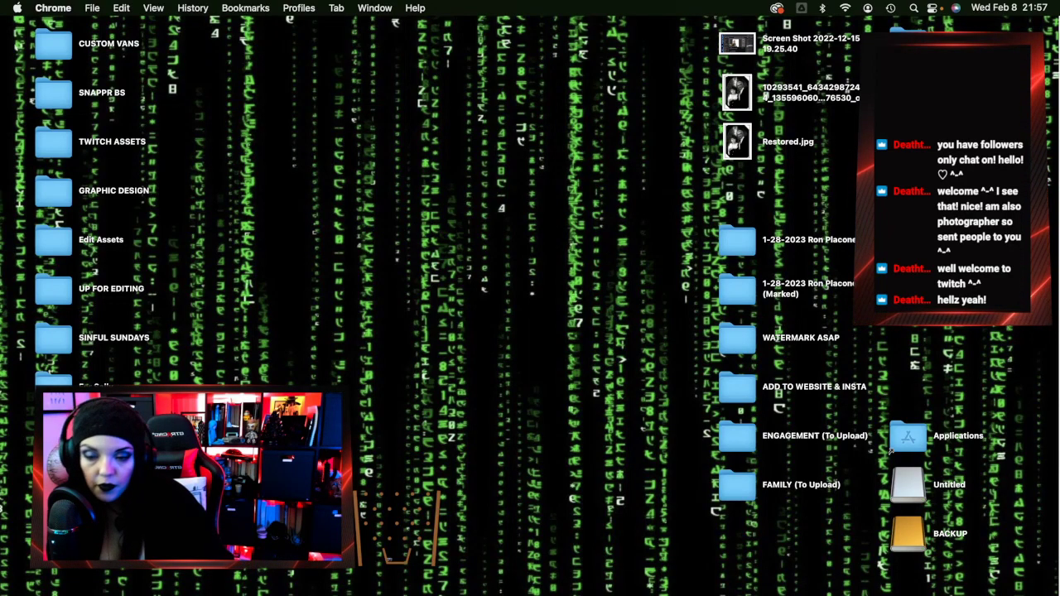
# Open a new Finder window and preview Astro1.jpg and Image-1.jpg in the JPGs folder
pyautogui.press('super+Tab')
pyautogui.press('super+n')
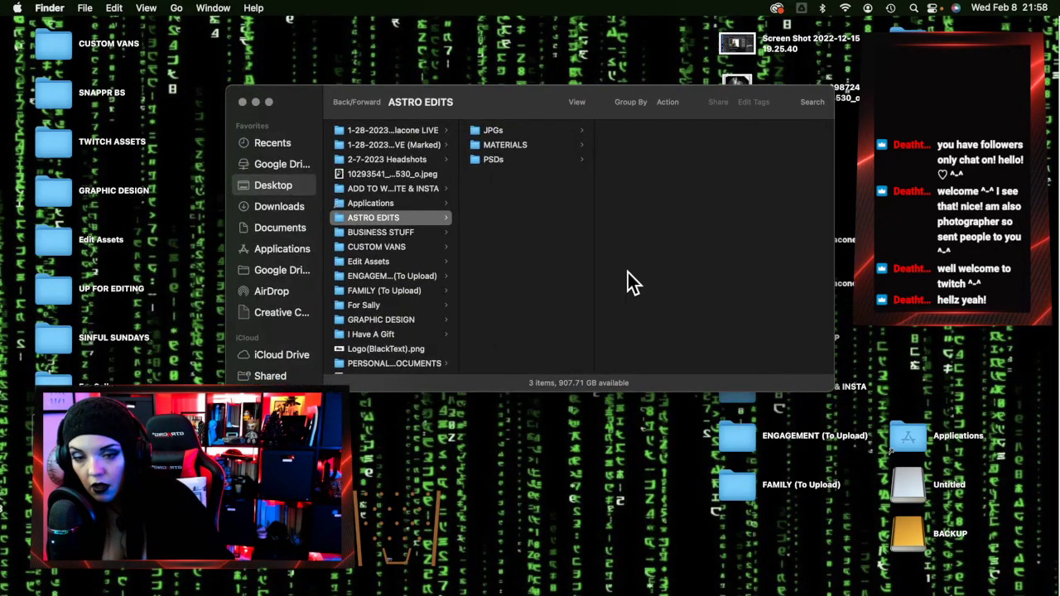
pyautogui.click(525, 131)
pyautogui.click(686, 130)
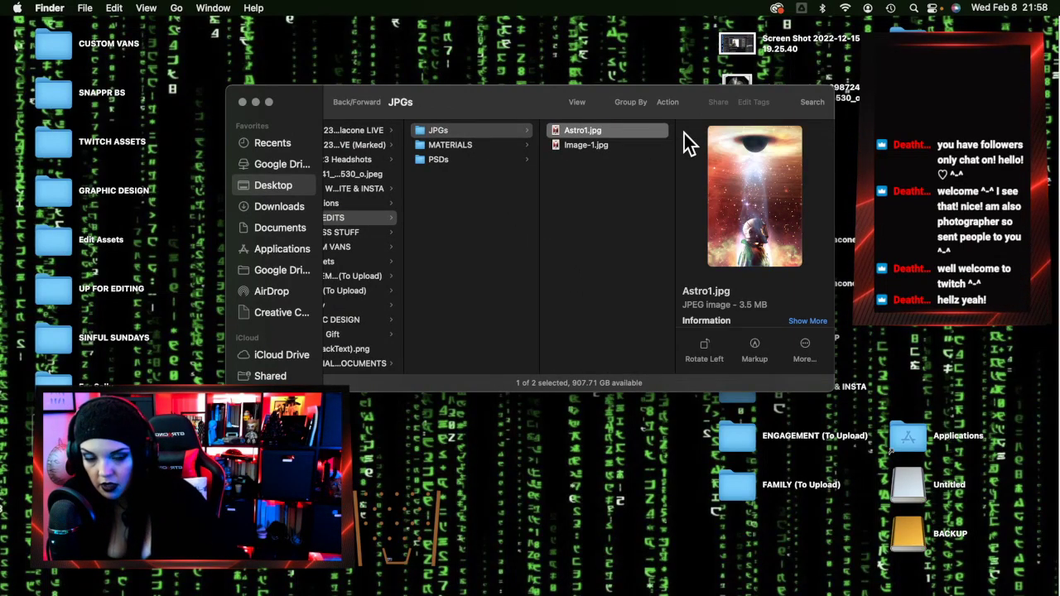
pyautogui.click(646, 151)
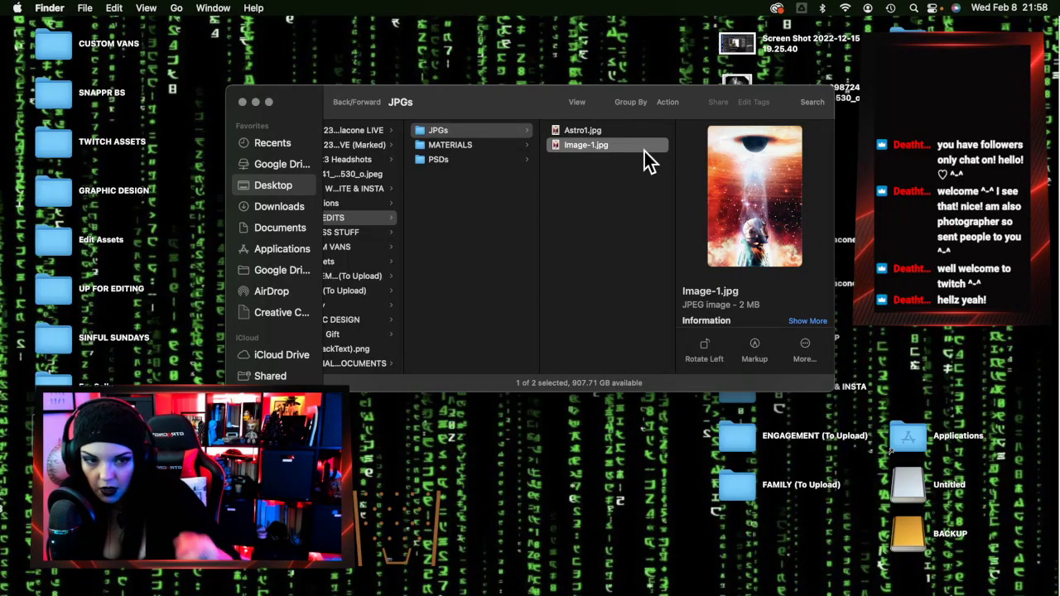
# Open the astronaut helmet stock photo from MATERIALS in Preview and centre its window
pyautogui.click(469, 145)
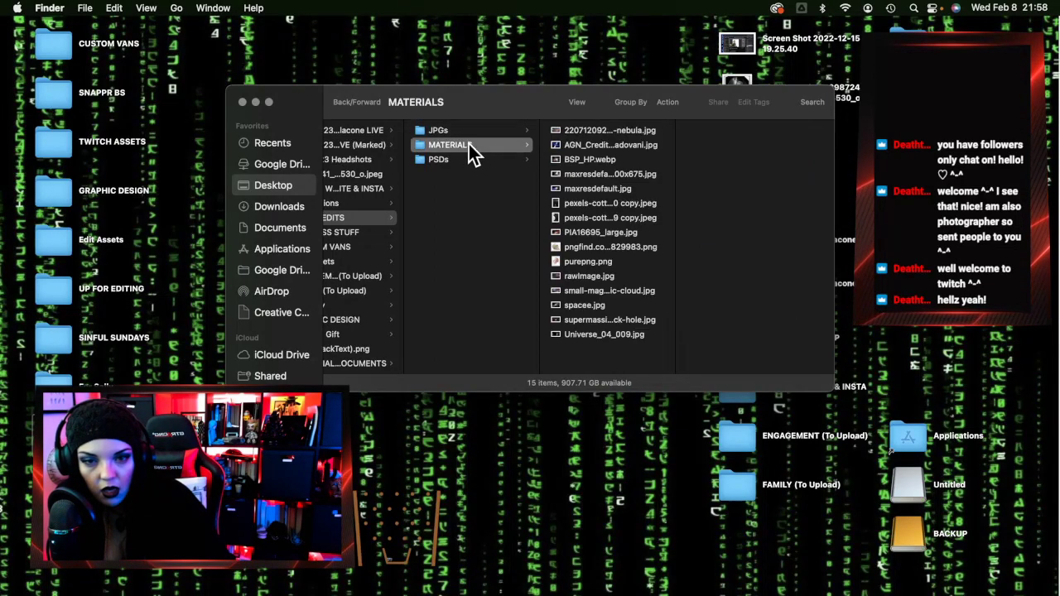
pyautogui.click(634, 217)
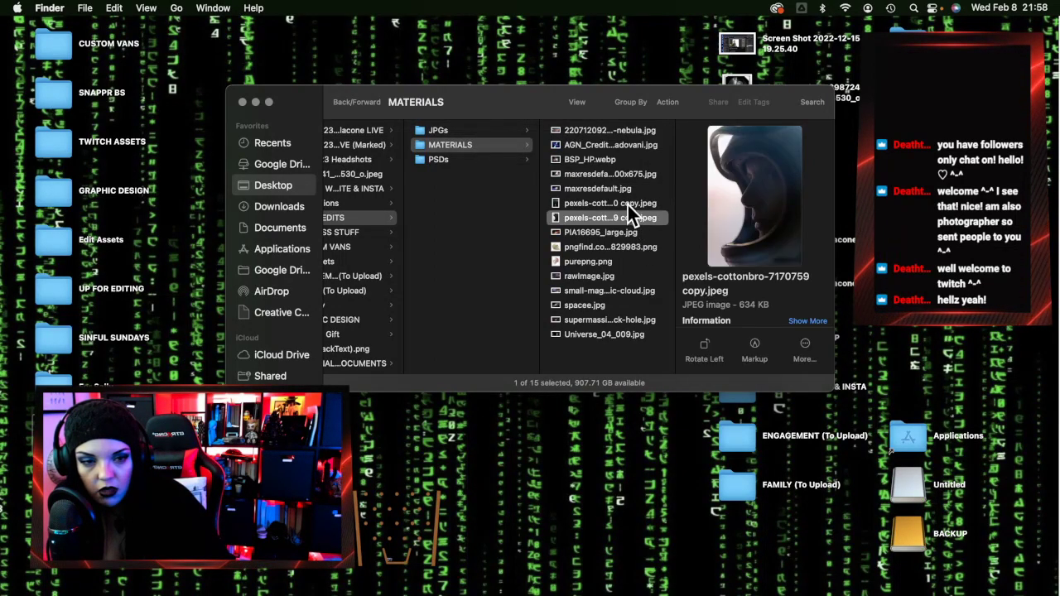
pyautogui.doubleClick(628, 205)
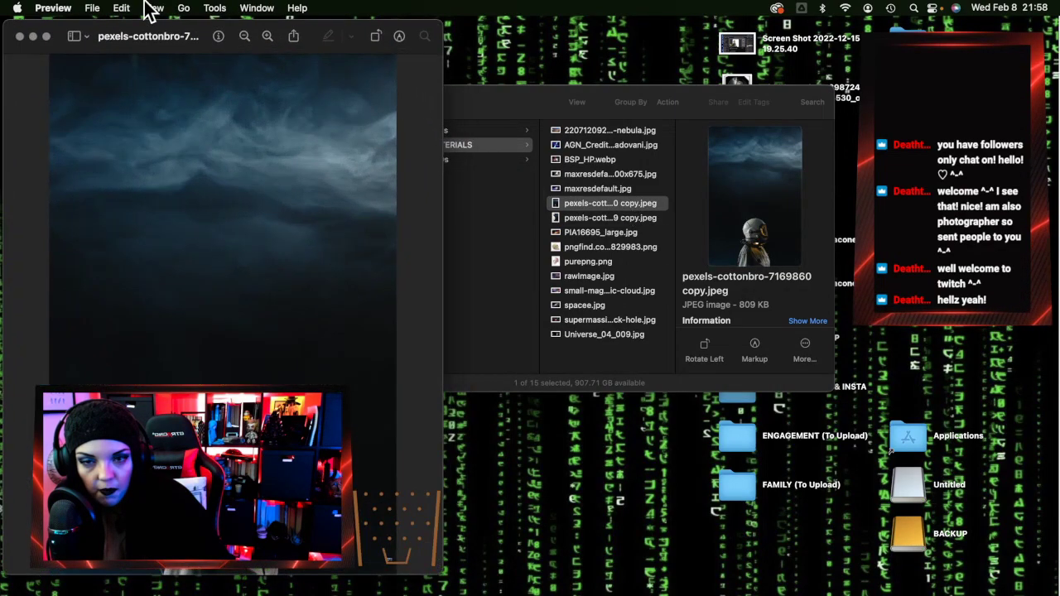
pyautogui.moveTo(194, 26); pyautogui.dragTo(520, 47)
# Open Image-1.jpg from the JPGs folder in Preview and centre its window
pyautogui.click(311, 102)
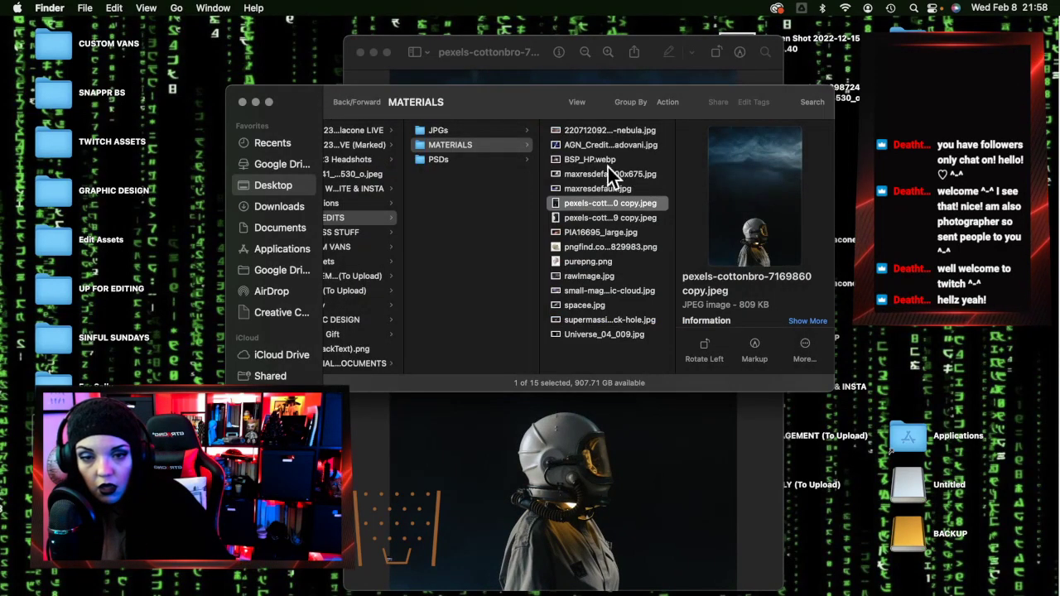
pyautogui.click(495, 132)
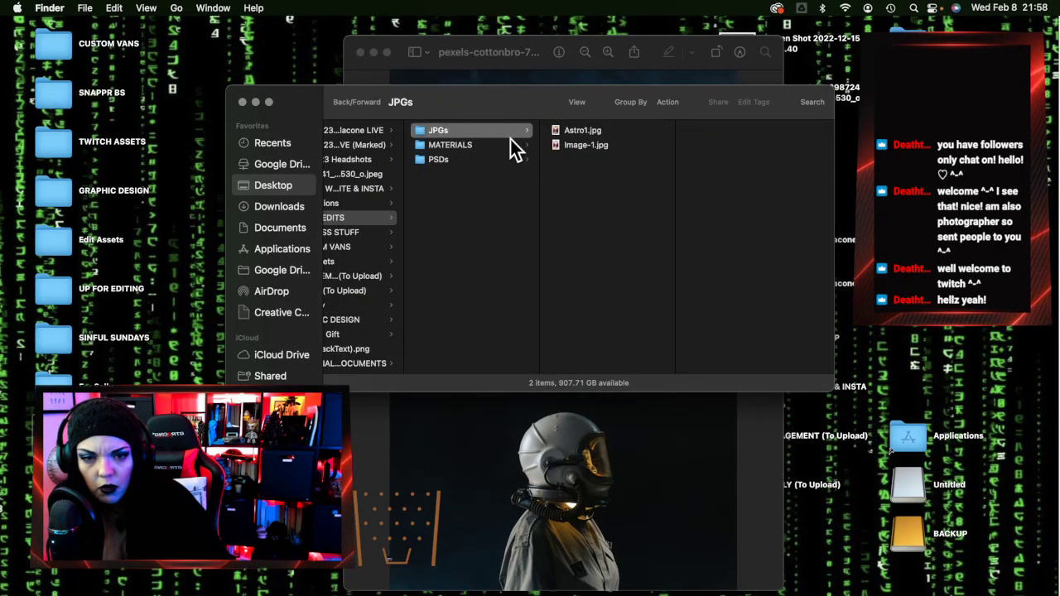
pyautogui.click(624, 133)
pyautogui.click(621, 147)
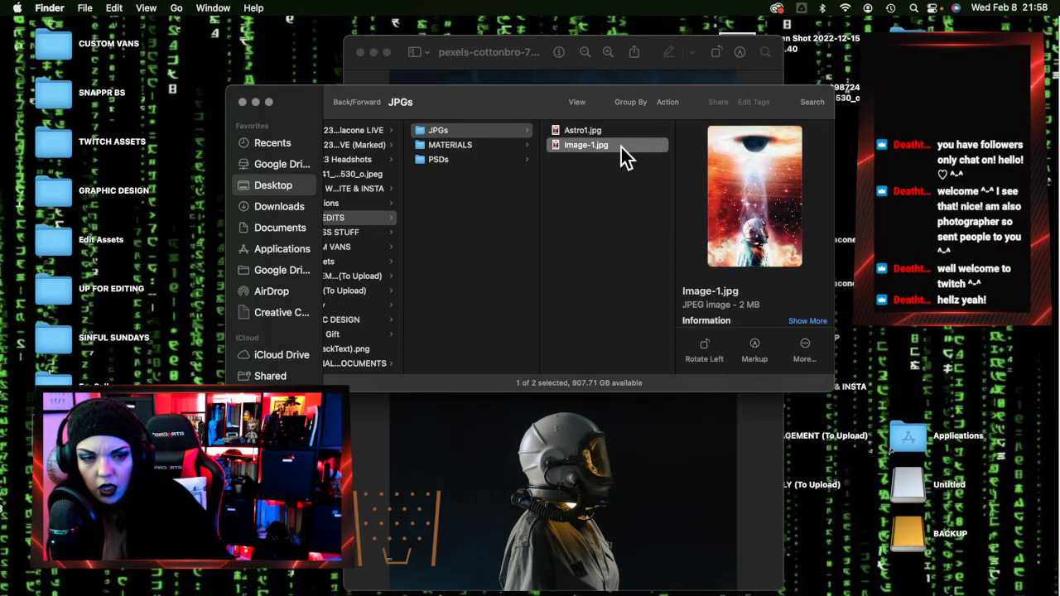
pyautogui.doubleClick(622, 147)
pyautogui.moveTo(178, 52); pyautogui.dragTo(530, 52)
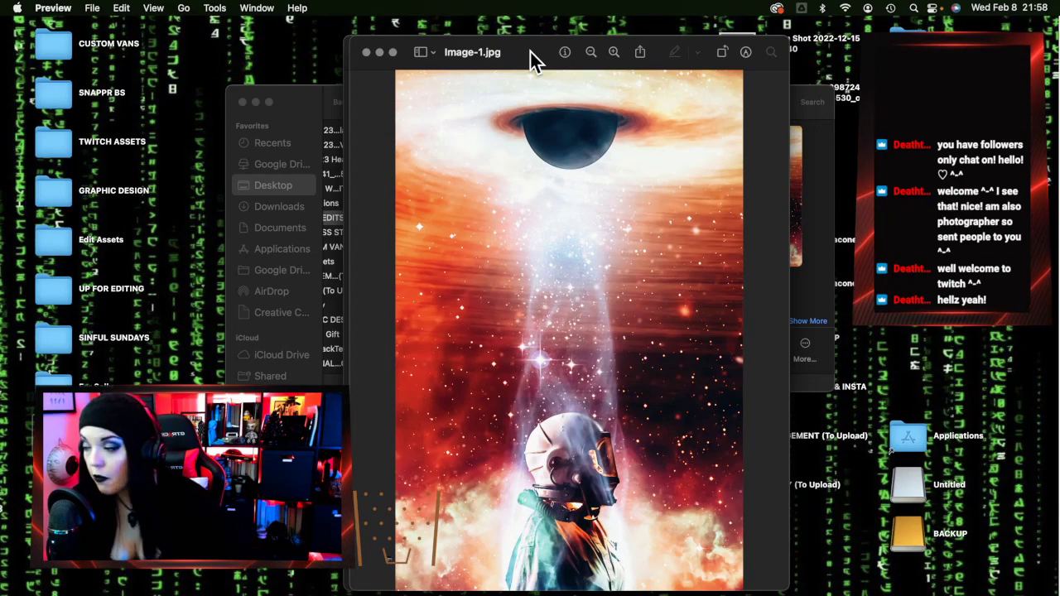
pyautogui.moveTo(1057, 332)
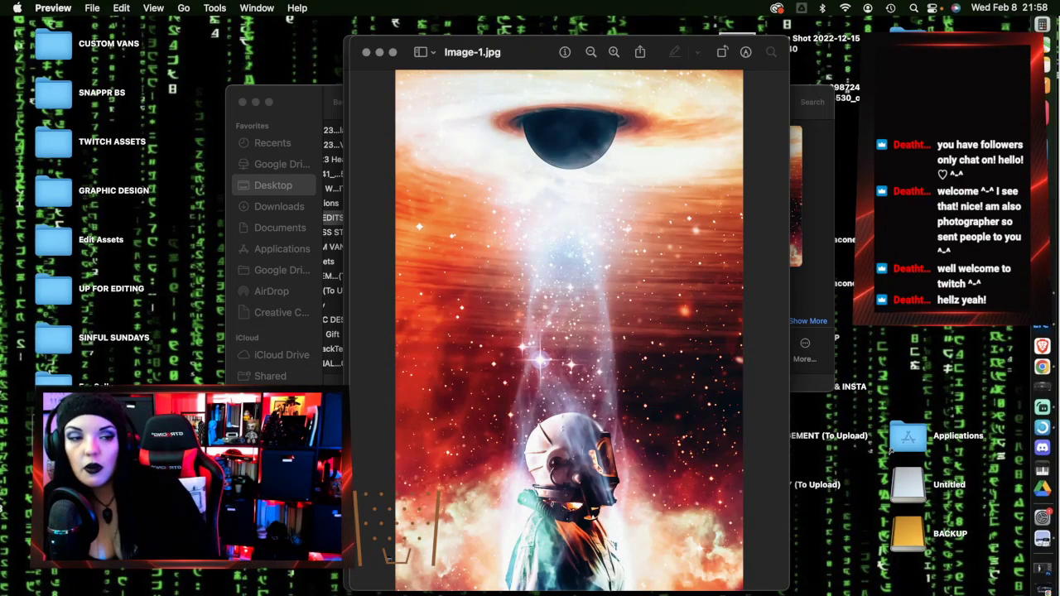
pyautogui.click(1038, 363)
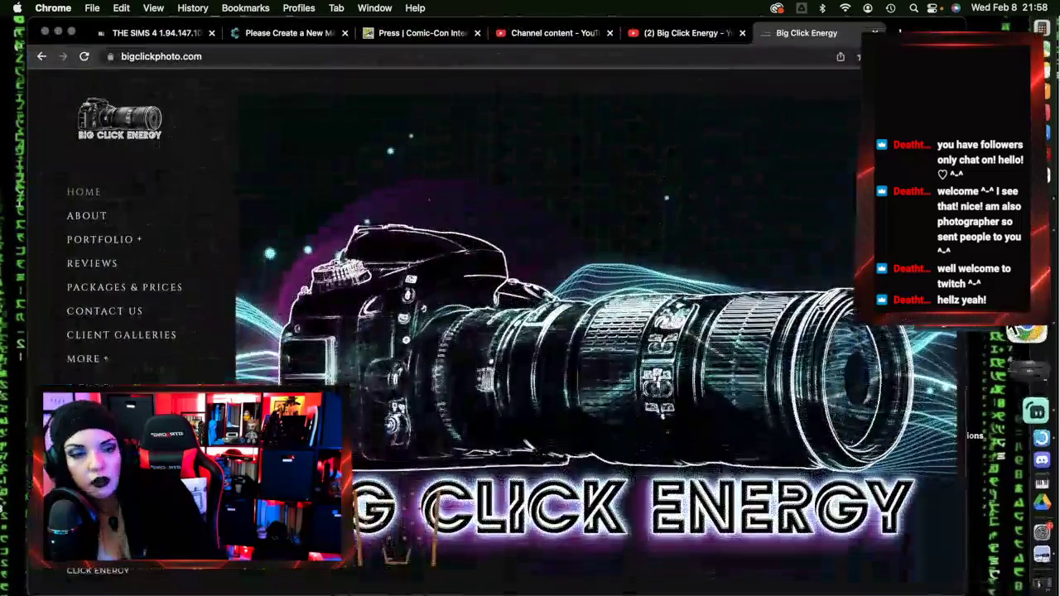
pyautogui.click(689, 36)
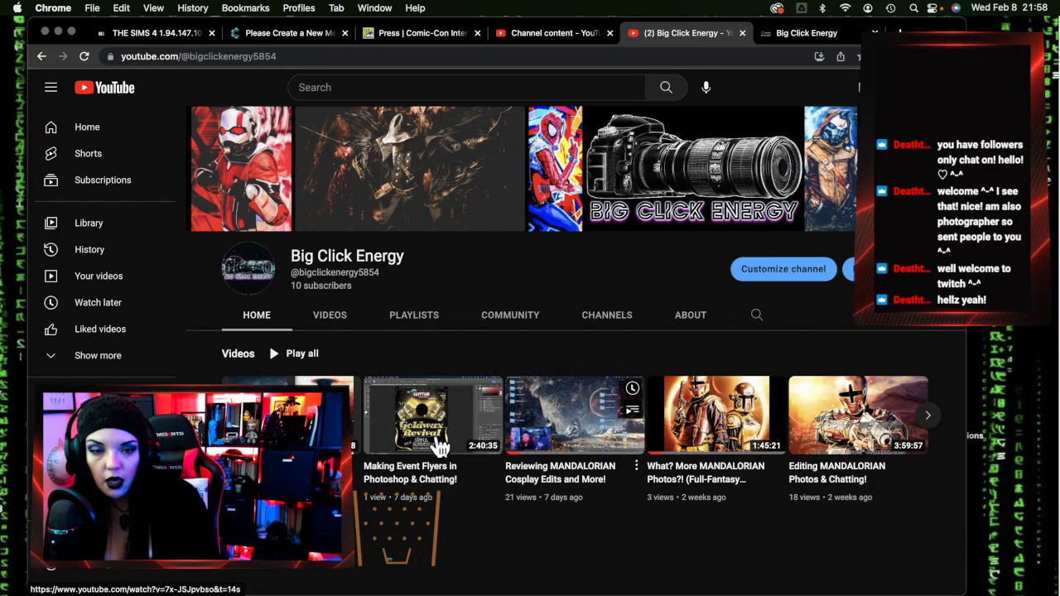
pyautogui.scroll(-2, 381, 410)
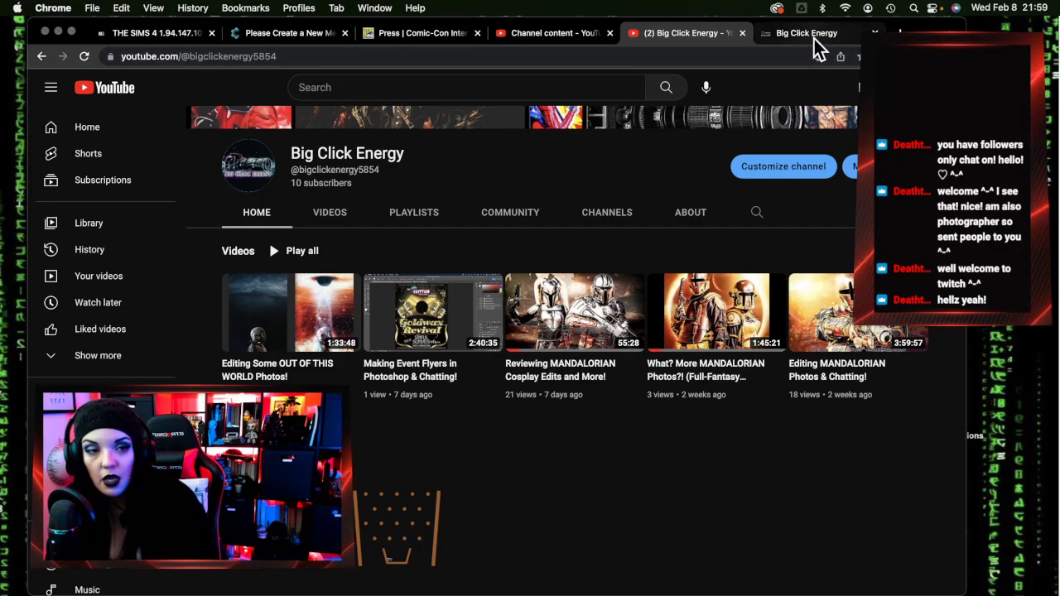
pyautogui.click(59, 31)
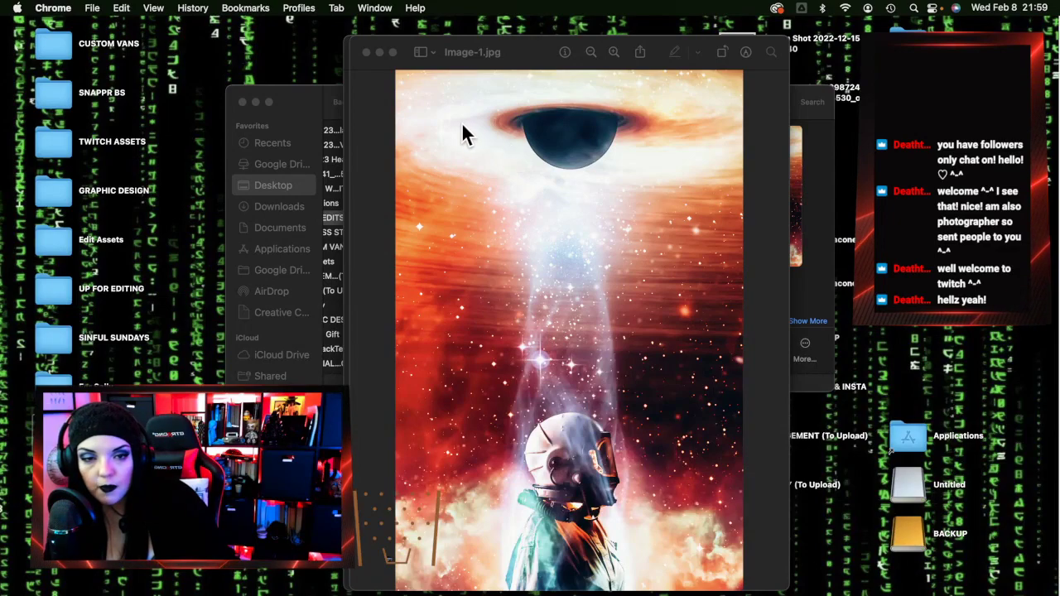
# Close both astronaut Preview windows, minimize Photoshop, and close the Finder window
pyautogui.click(366, 53)
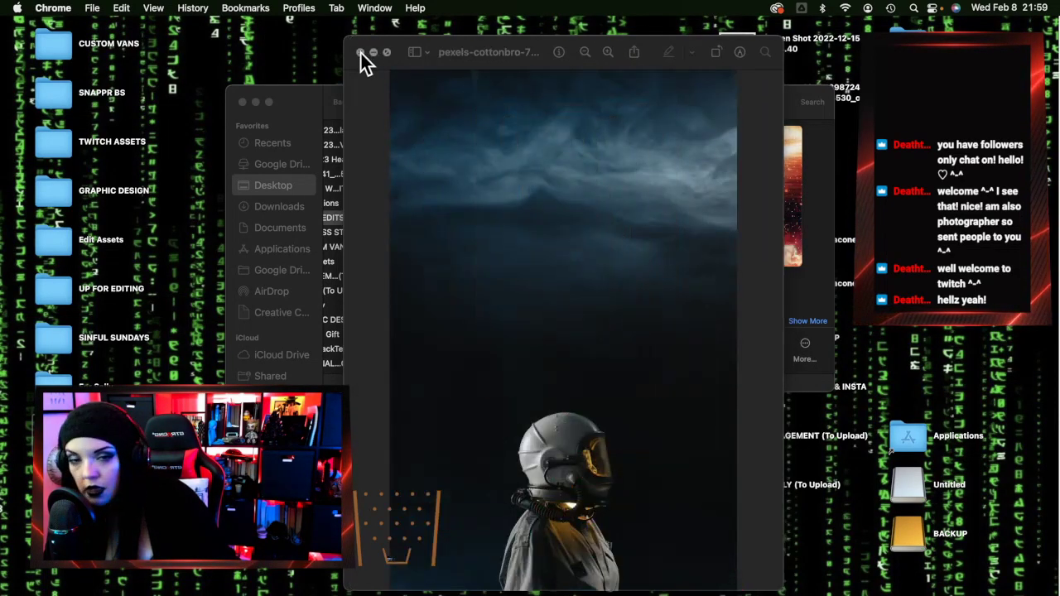
pyautogui.click(362, 52)
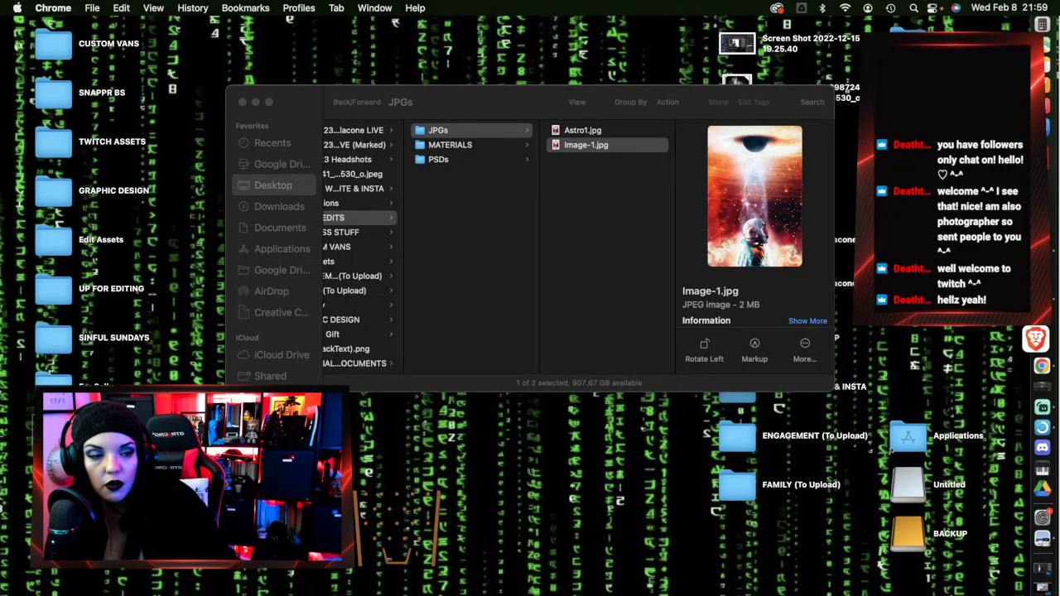
pyautogui.click(1039, 89)
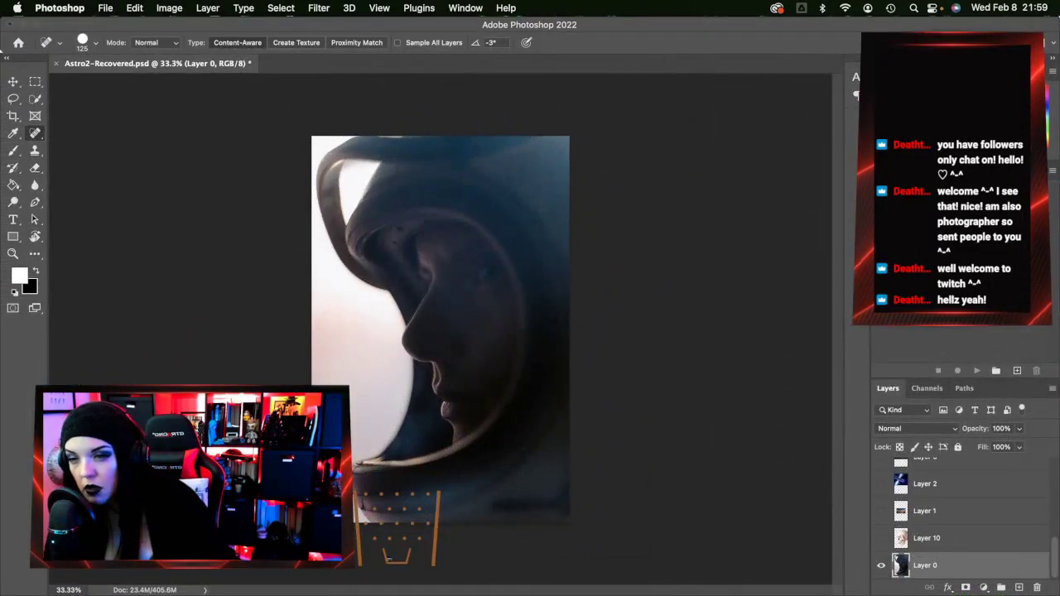
pyautogui.click(26, 24)
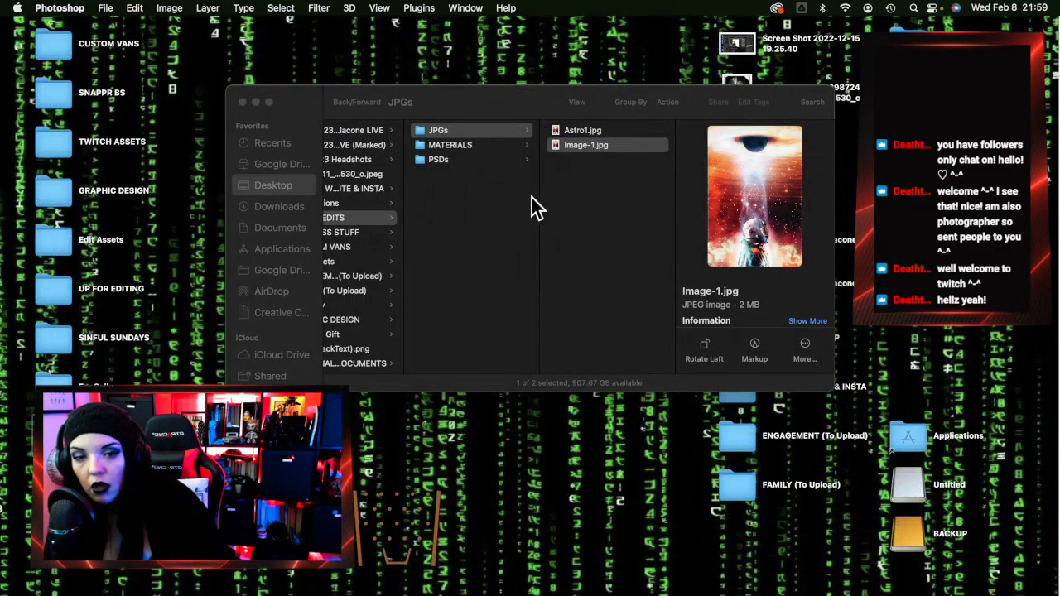
pyautogui.click(243, 103)
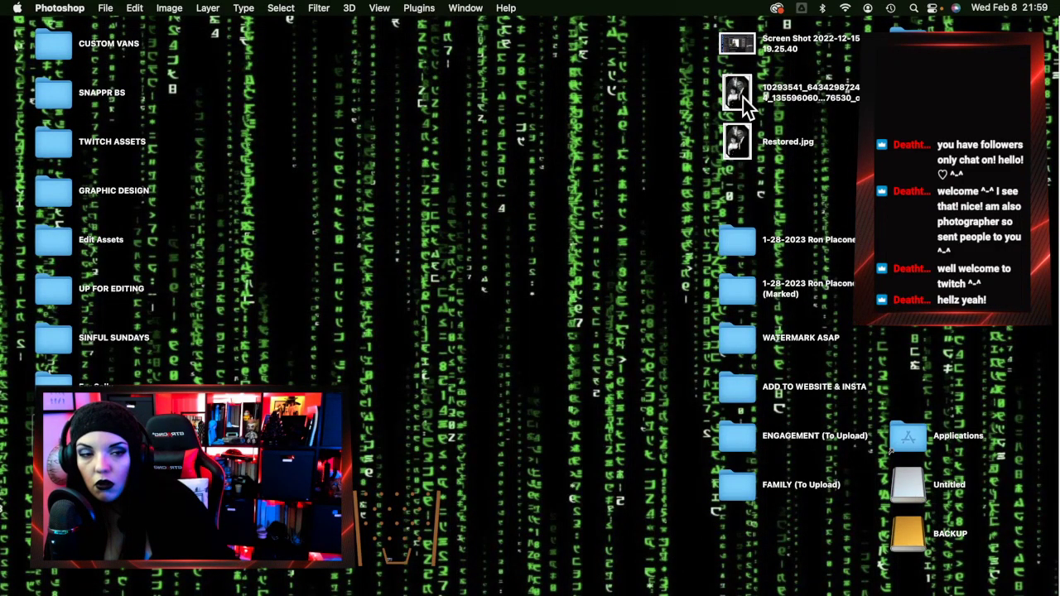
# Open the original old couple photo from the desktop, enlarge its window and position it
pyautogui.doubleClick(743, 98)
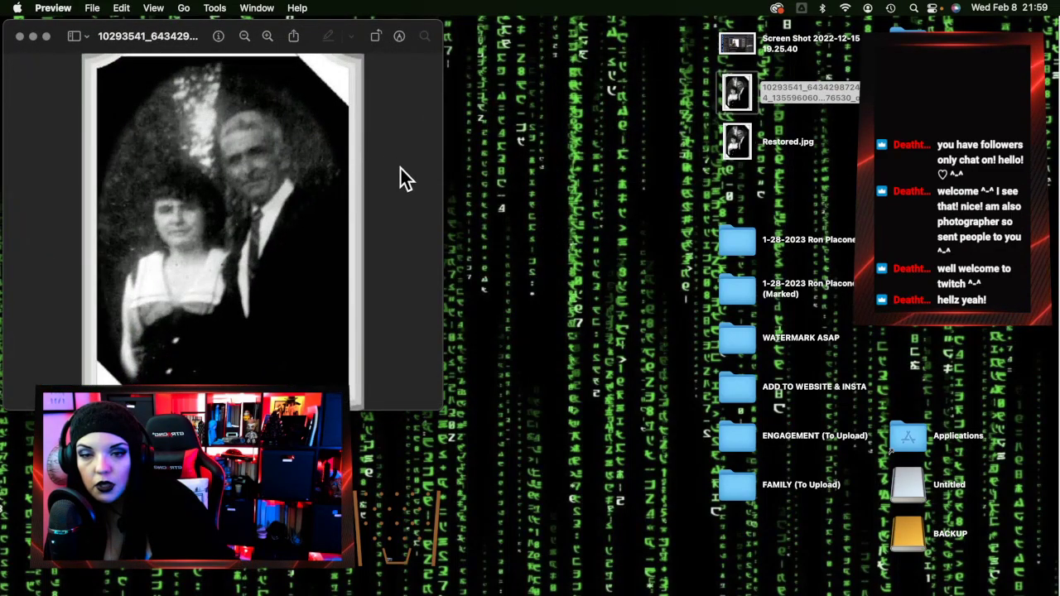
pyautogui.moveTo(440, 415); pyautogui.dragTo(745, 593)
pyautogui.moveTo(263, 36); pyautogui.dragTo(461, 13)
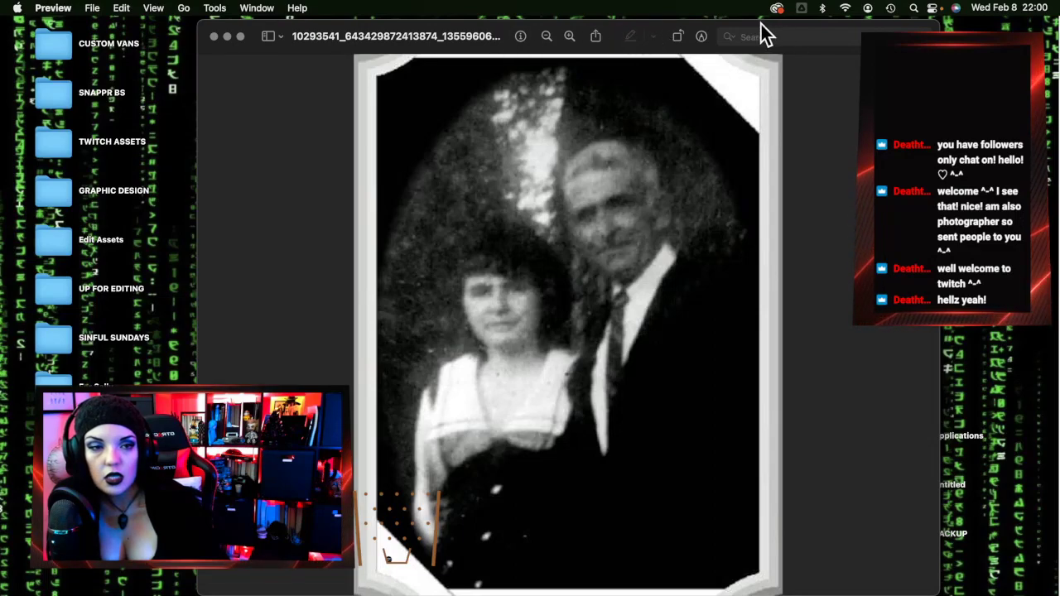
pyautogui.moveTo(671, 37); pyautogui.dragTo(316, 25)
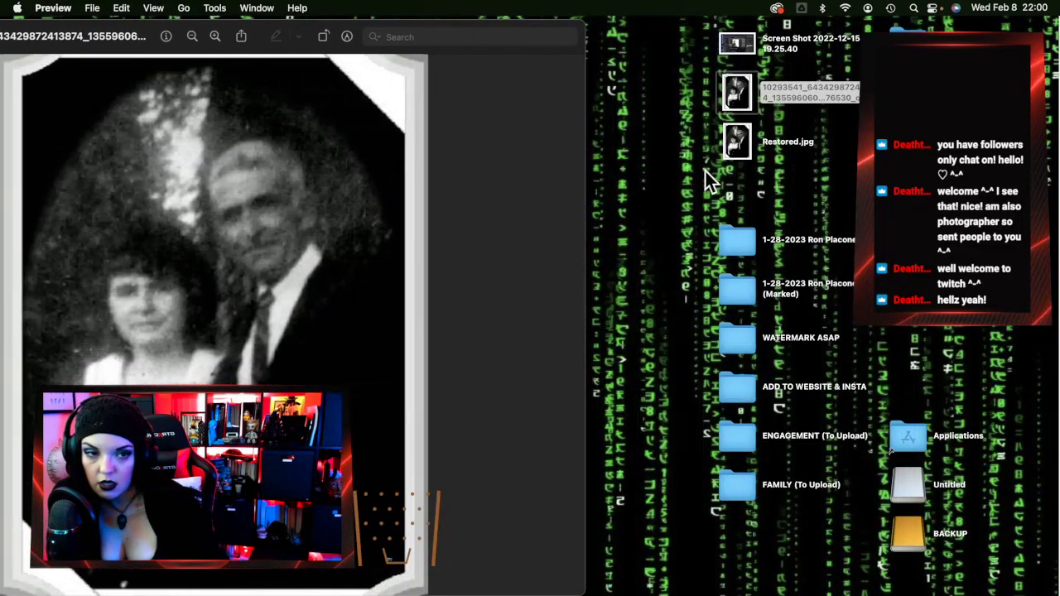
# Open Restored.jpg, resize it, and arrange it in front of the original scan
pyautogui.click(739, 142)
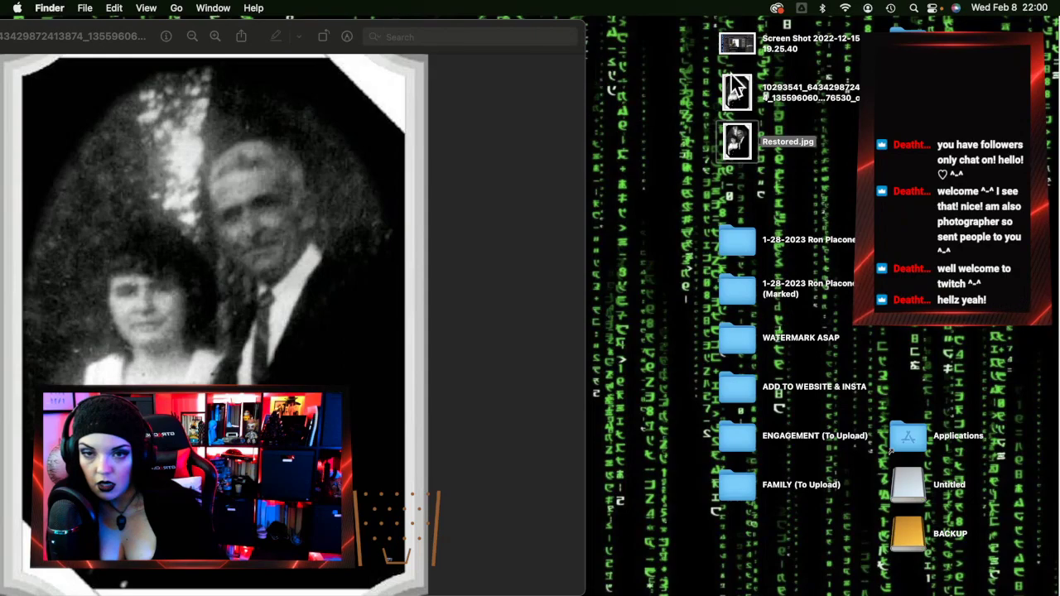
pyautogui.doubleClick(739, 145)
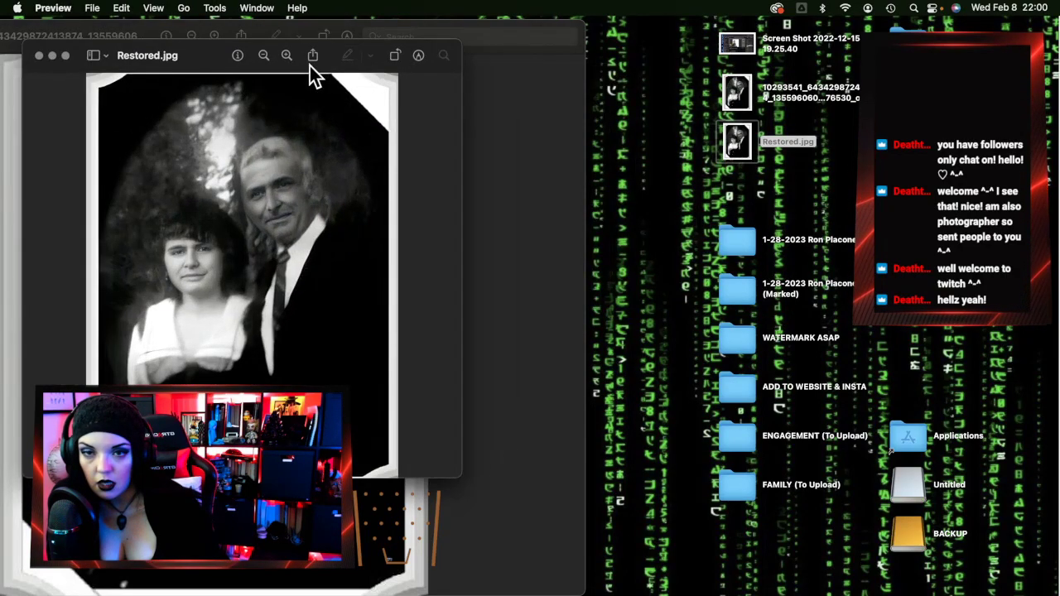
pyautogui.doubleClick(462, 473)
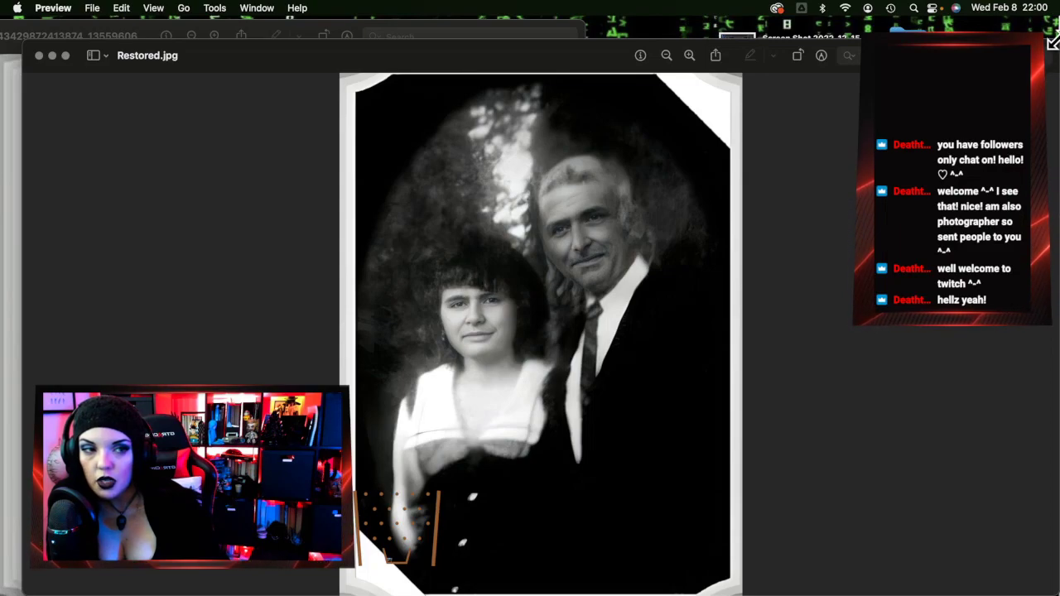
pyautogui.moveTo(1049, 42); pyautogui.dragTo(721, 17)
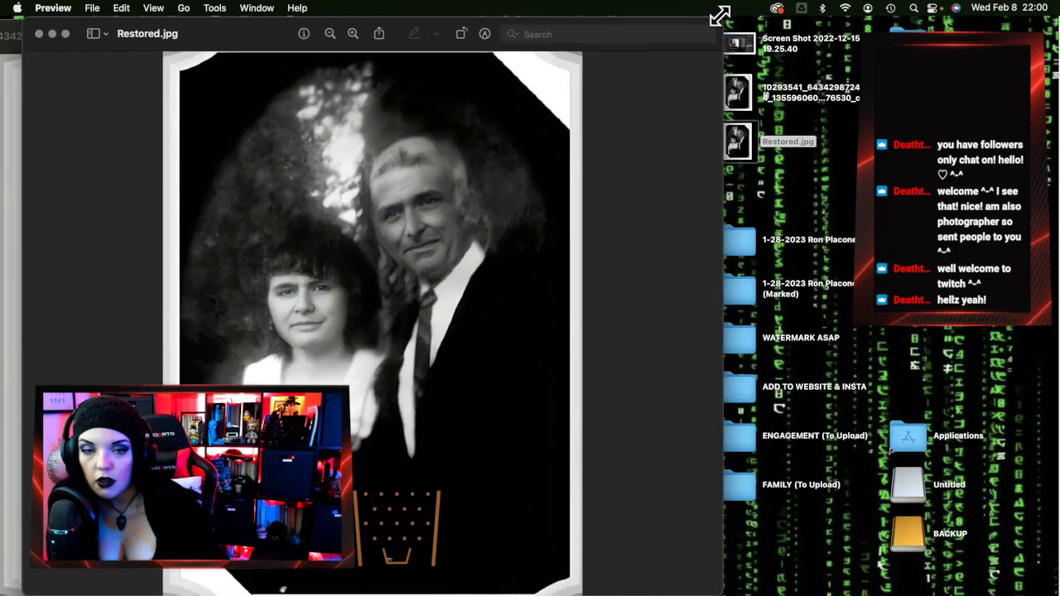
pyautogui.moveTo(225, 31); pyautogui.dragTo(550, 29)
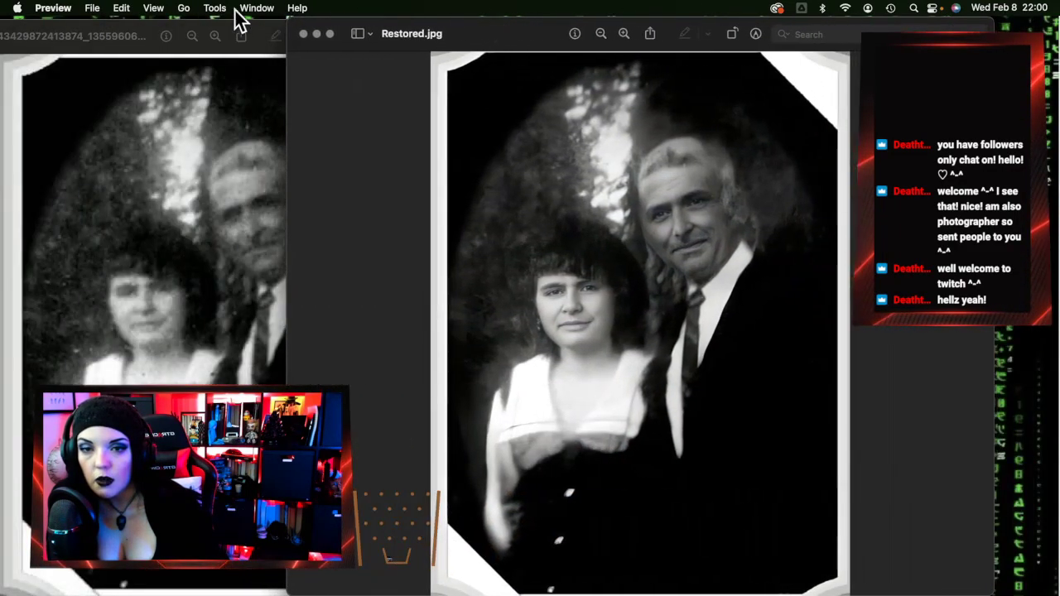
pyautogui.click(241, 25)
pyautogui.moveTo(241, 24); pyautogui.dragTo(394, 14)
pyautogui.click(936, 35)
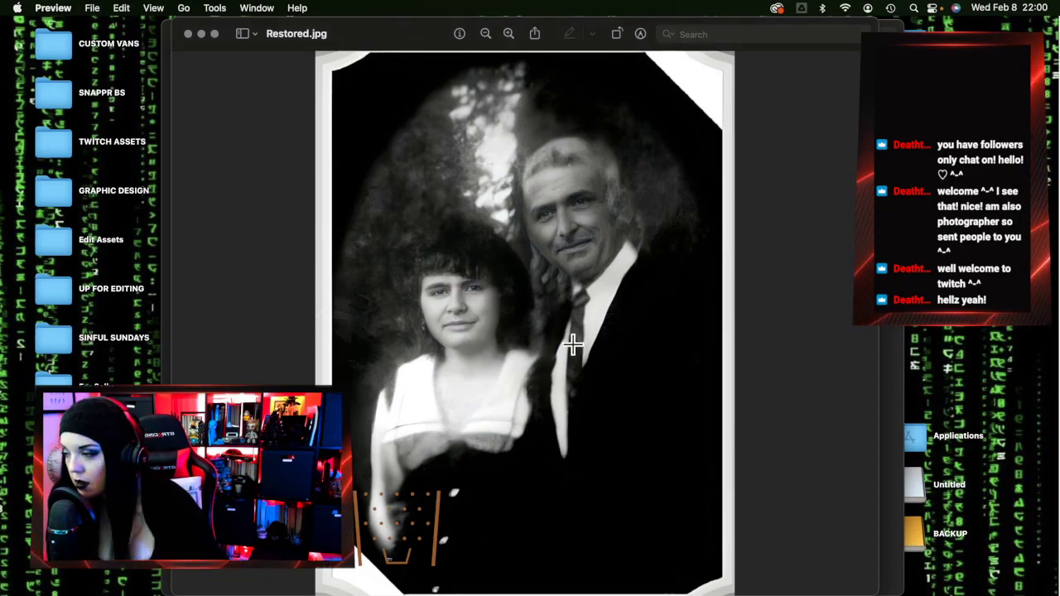
# Drag the Restored.jpg window down to reveal the original faded photo behind it
pyautogui.scroll(5, 571, 345)
pyautogui.scroll(5, 571, 344)
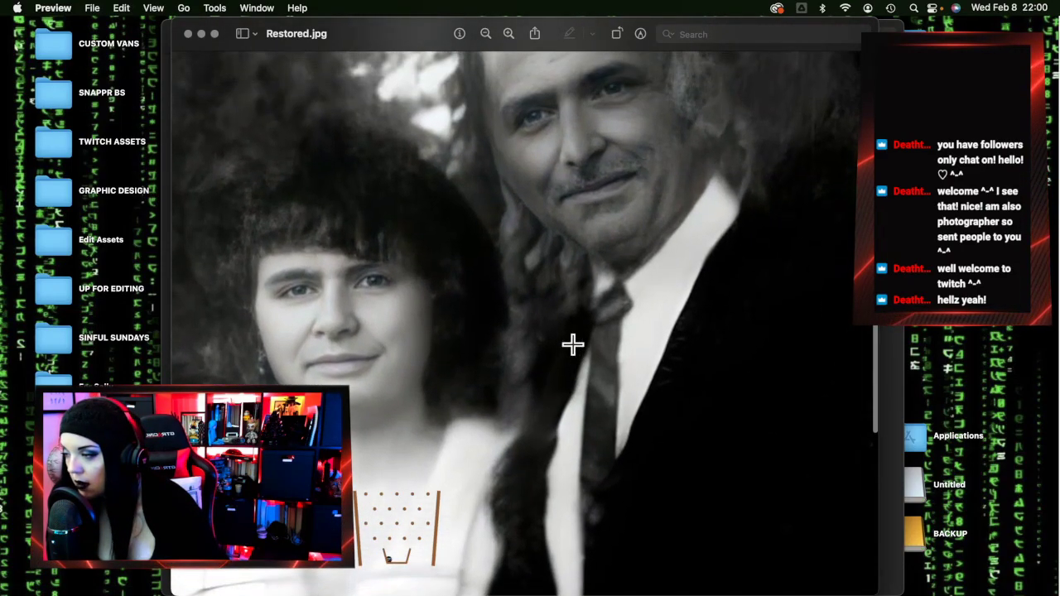
pyautogui.scroll(-3, 571, 344)
pyautogui.hscroll(-2, 572, 344)
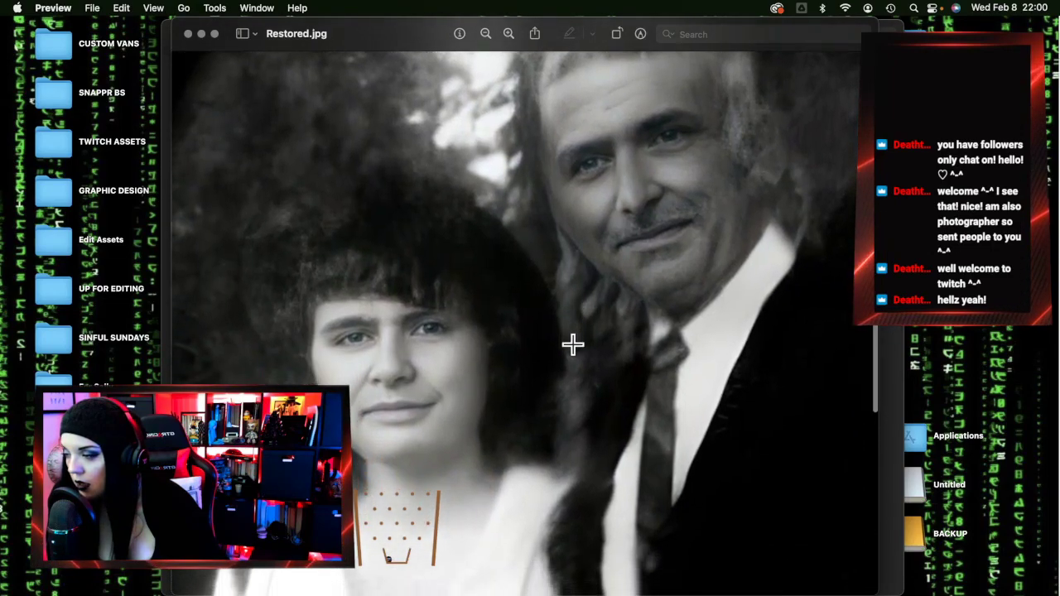
pyautogui.moveTo(398, 37); pyautogui.dragTo(410, 469)
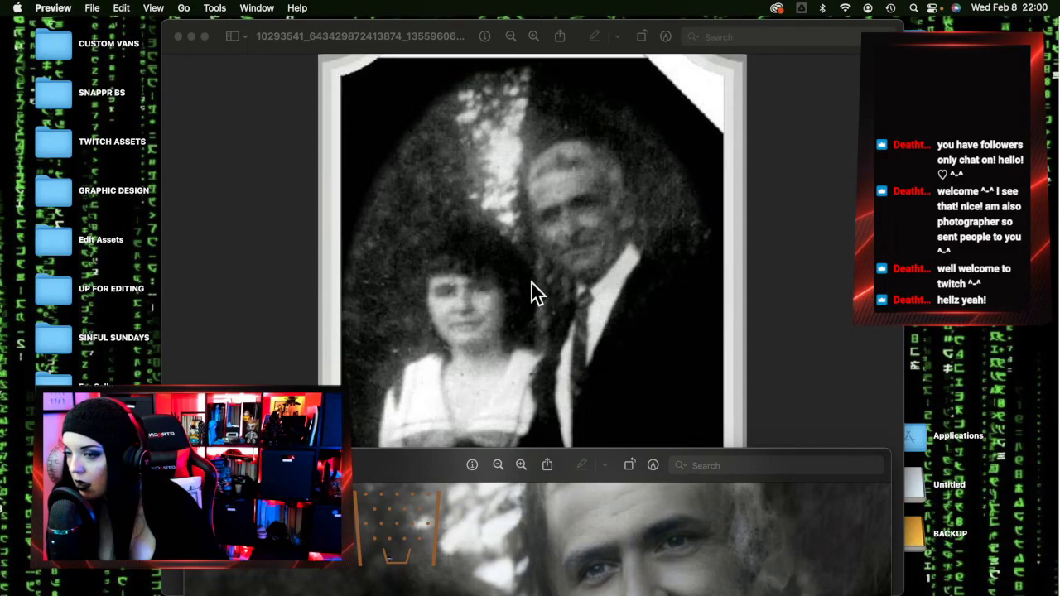
# Bring the original couple photo to the front, zoom in twice, and lower its window slightly
pyautogui.click(590, 289)
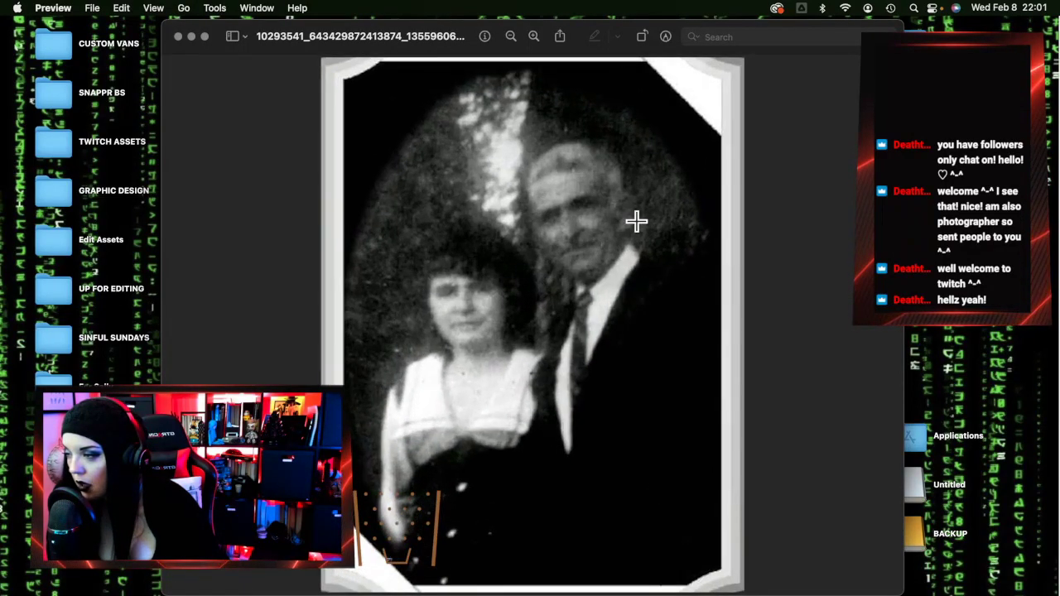
pyautogui.click(533, 36)
pyautogui.click(534, 36)
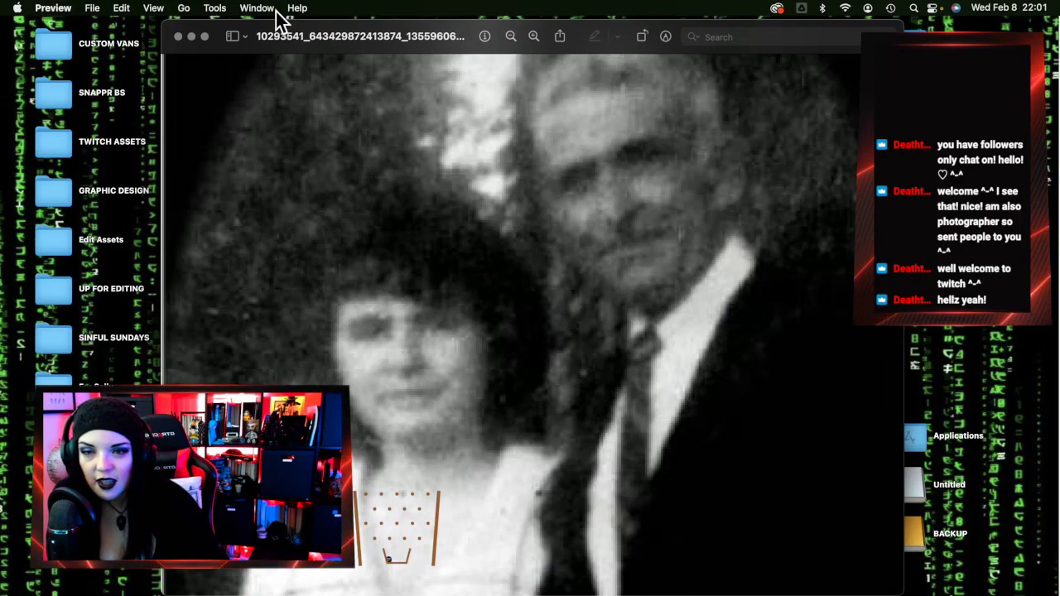
pyautogui.moveTo(463, 28)
pyautogui.mouseDown()
pyautogui.moveTo(463, 64)
pyautogui.moveTo(463, 37)
pyautogui.moveTo(654, 452)
pyautogui.moveTo(555, 7)
pyautogui.moveTo(496, 135)
pyautogui.moveTo(464, 9)
pyautogui.moveTo(473, 31)
pyautogui.mouseUp()
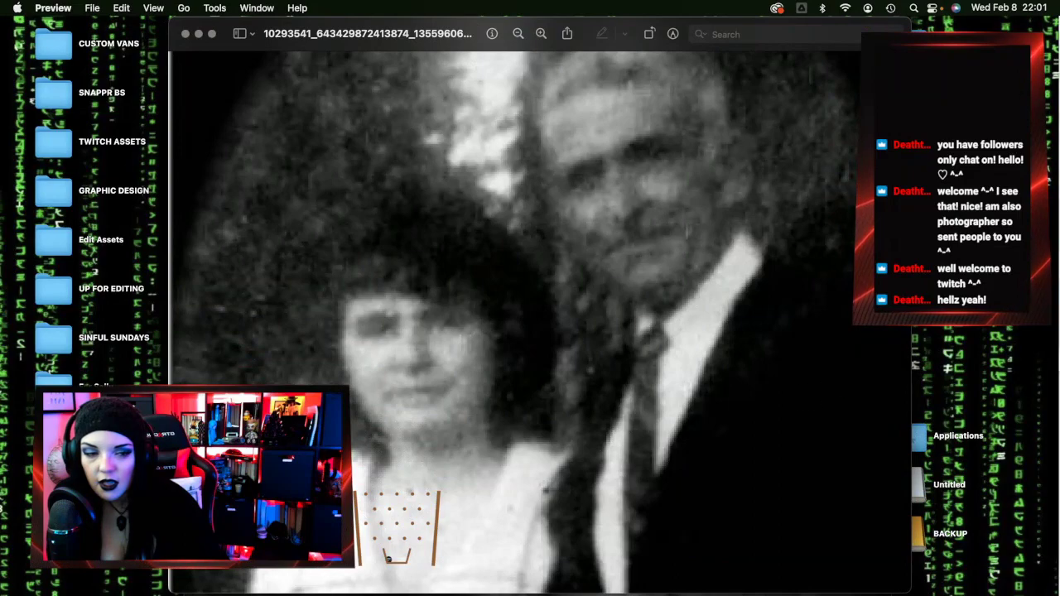
# Bring Restored.jpg forward from the Dock menu and reposition it, then close it and the original photo
pyautogui.rightClick(1036, 490)
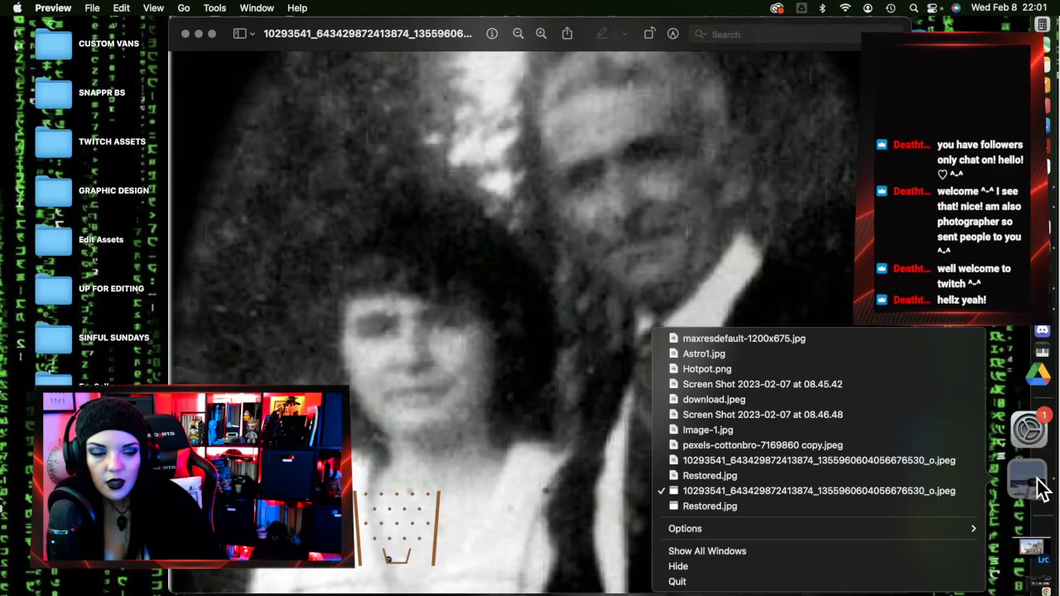
pyautogui.click(879, 506)
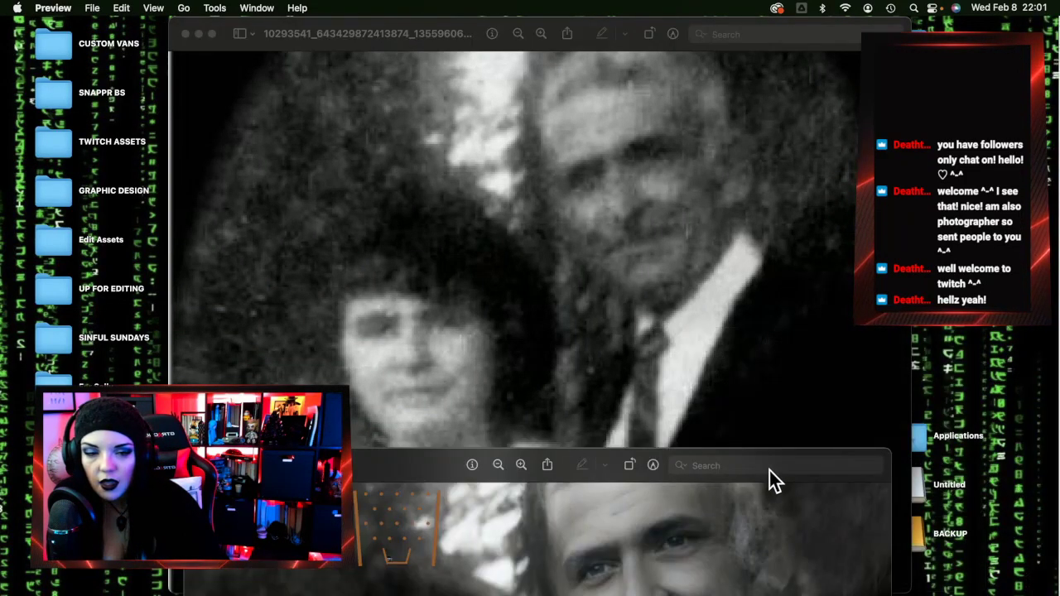
pyautogui.moveTo(407, 475); pyautogui.dragTo(421, 55)
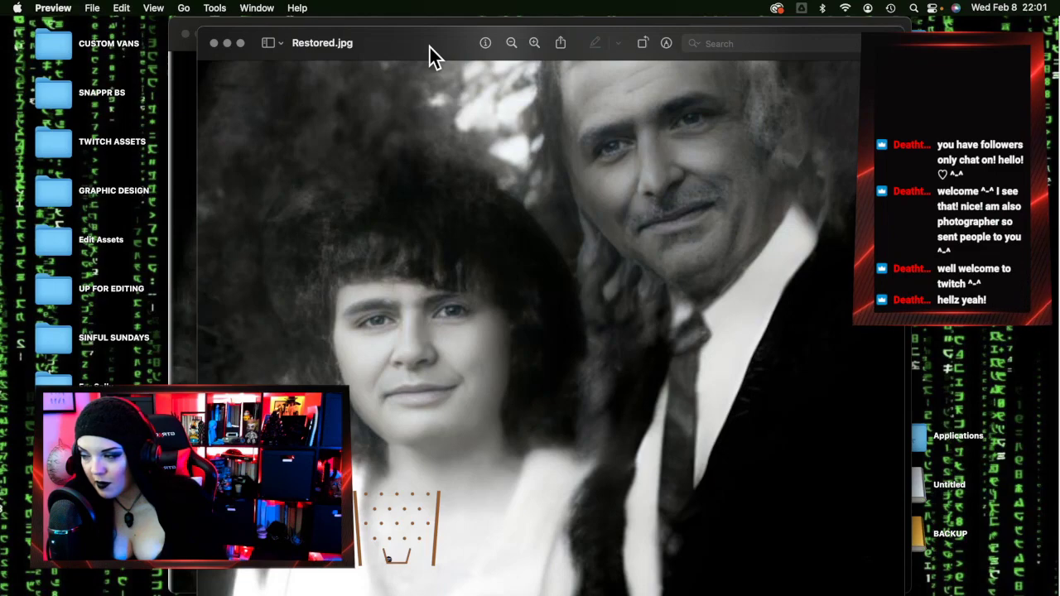
pyautogui.moveTo(430, 56); pyautogui.dragTo(429, 60)
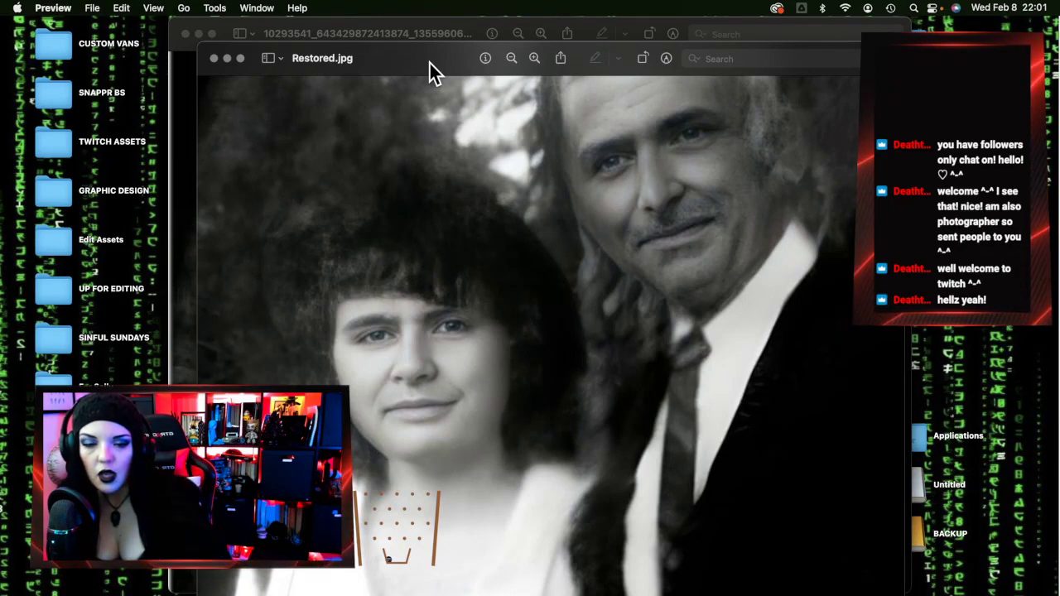
pyautogui.click(214, 58)
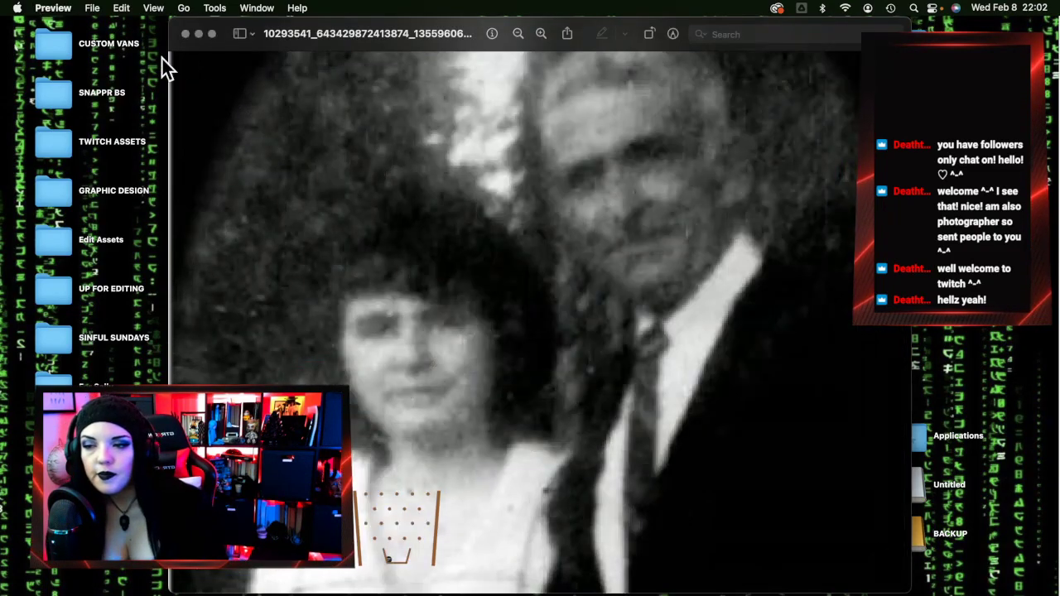
pyautogui.click(187, 35)
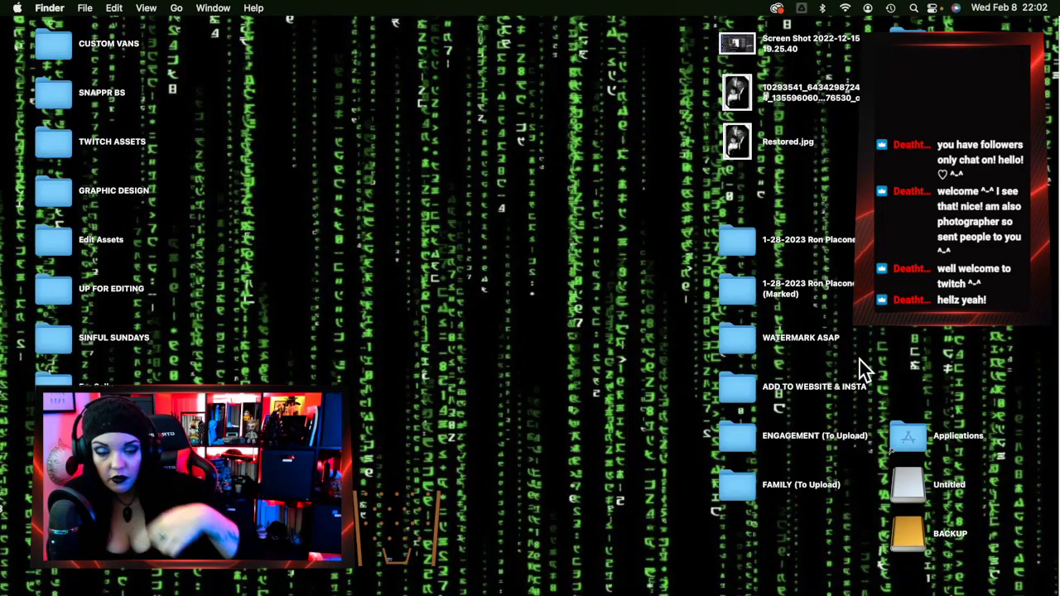
pyautogui.moveTo(1051, 403)
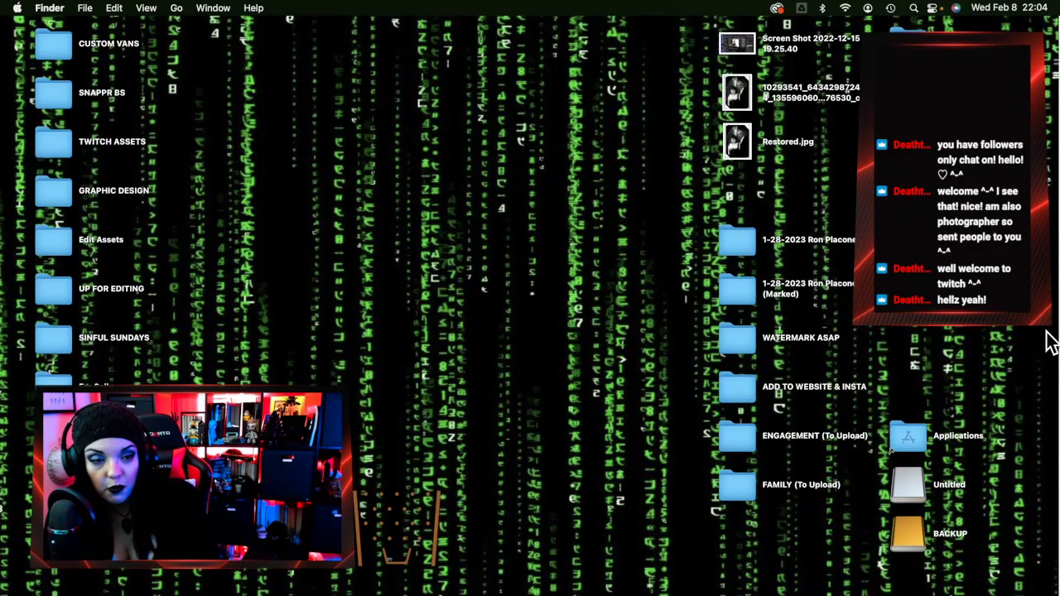
pyautogui.moveTo(1056, 315)
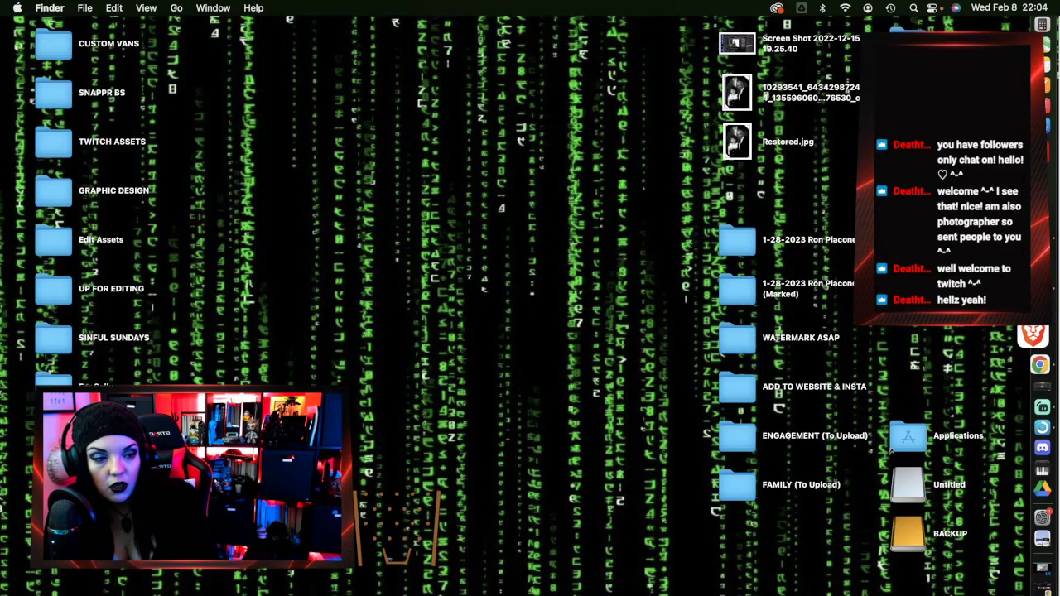
# Bring Lightroom Classic back briefly, then minimize its window to reveal the desktop's folders and photos
pyautogui.click(1042, 385)
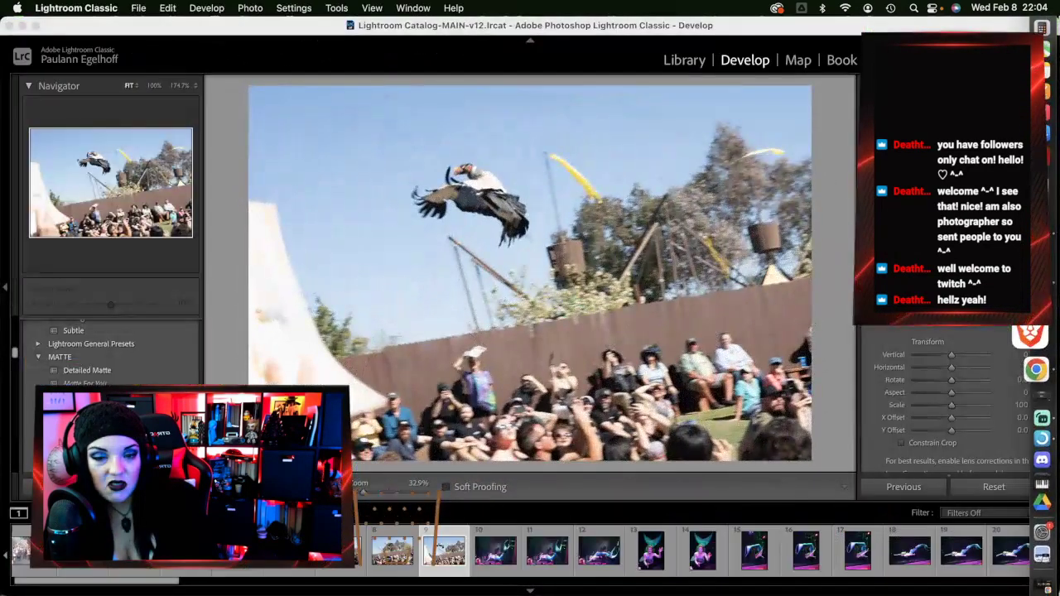
pyautogui.scroll(-10, 504, 563)
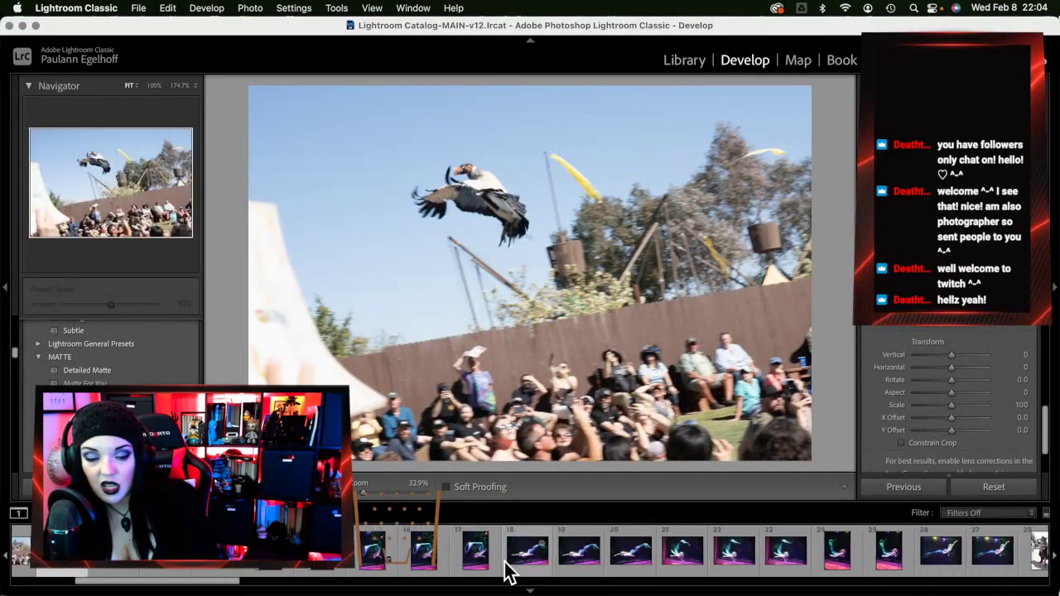
pyautogui.scroll(-10, 501, 570)
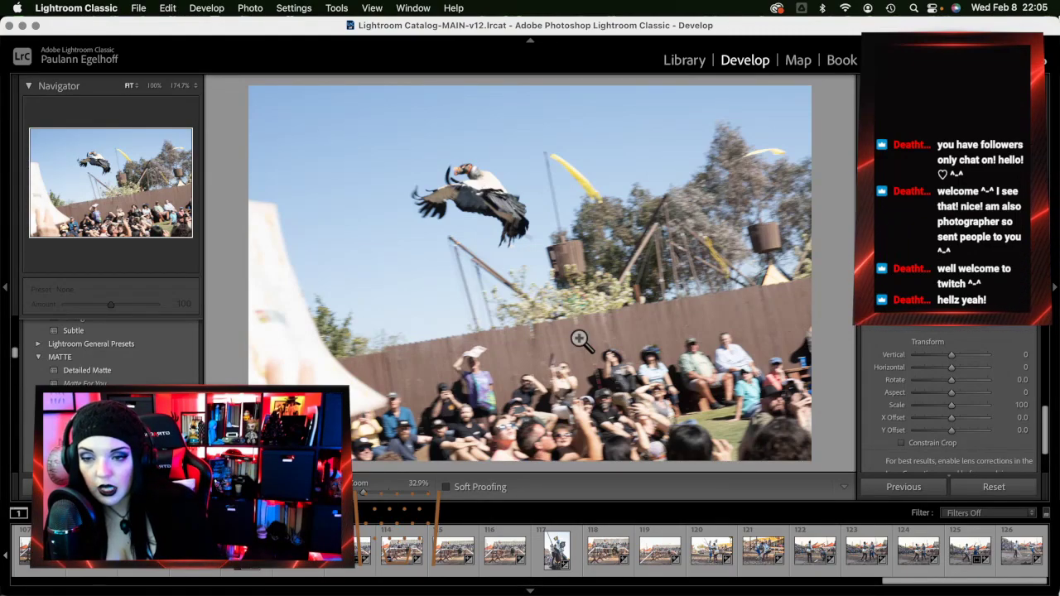
pyautogui.click(21, 28)
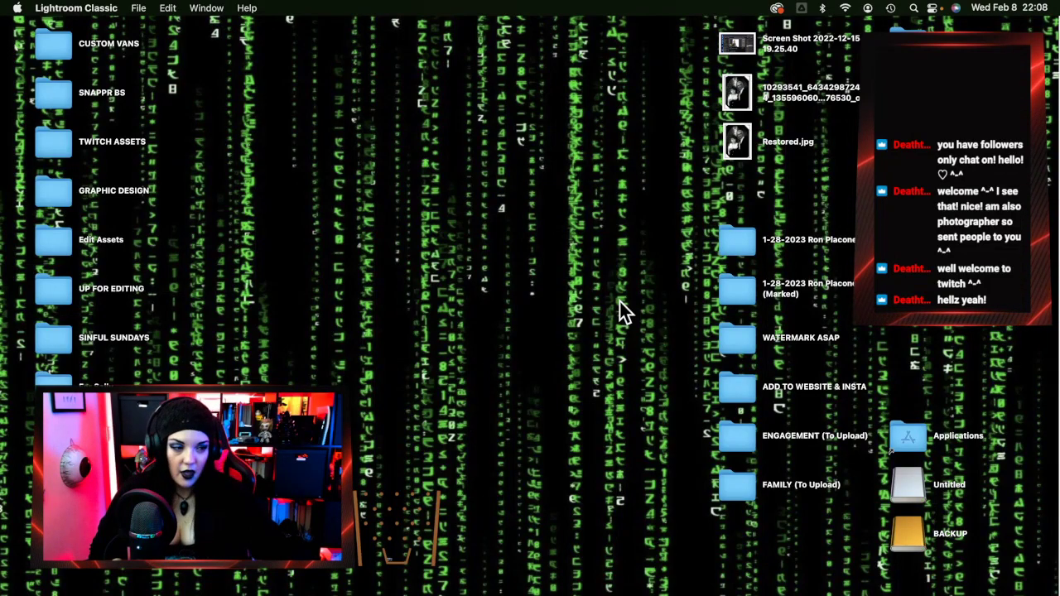
pyautogui.moveTo(1050, 261)
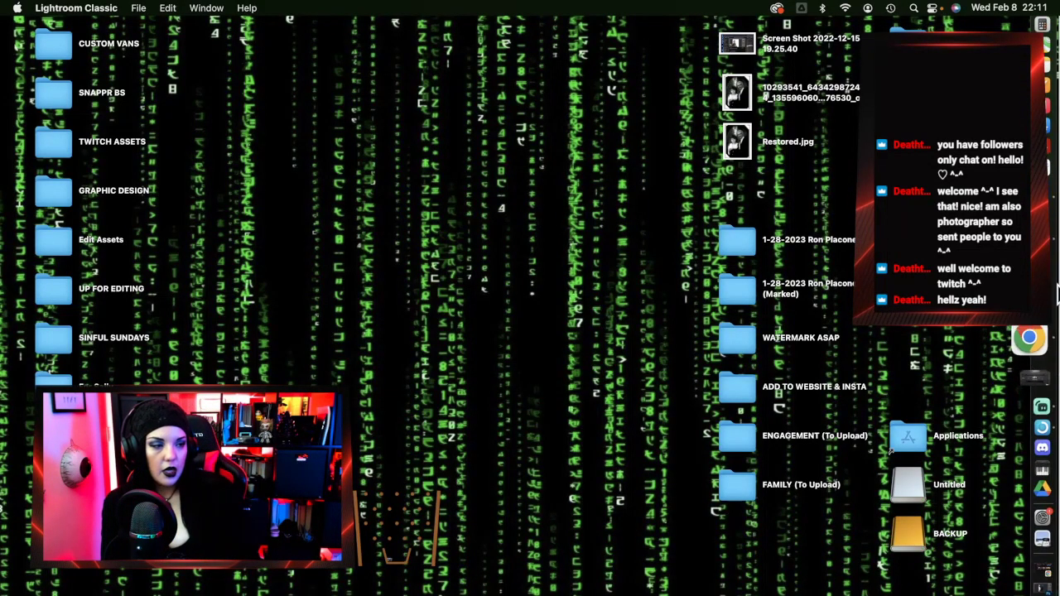
pyautogui.click(1050, 265)
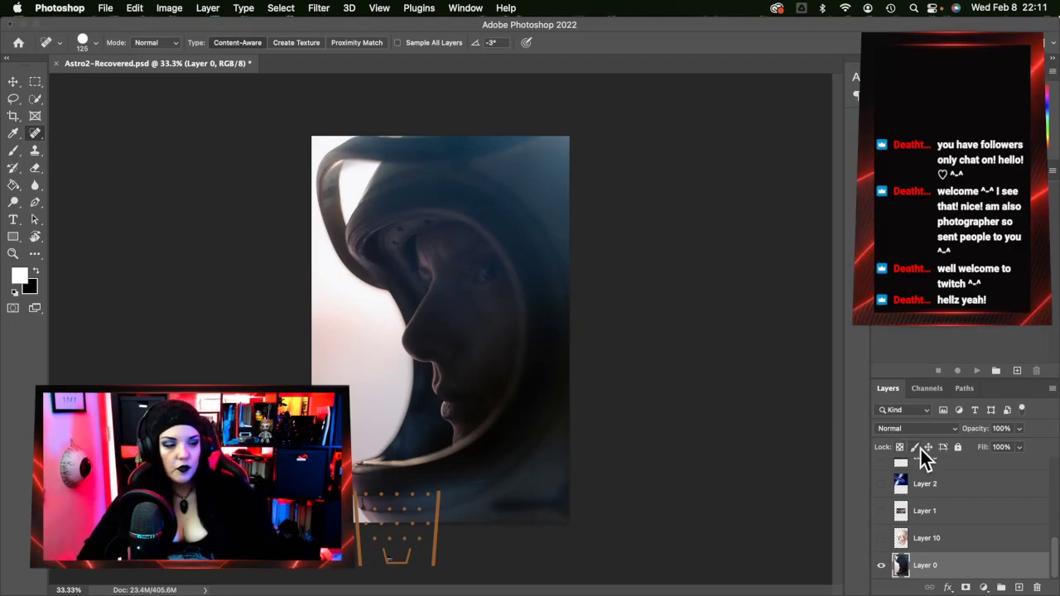
pyautogui.scroll(5, 911, 504)
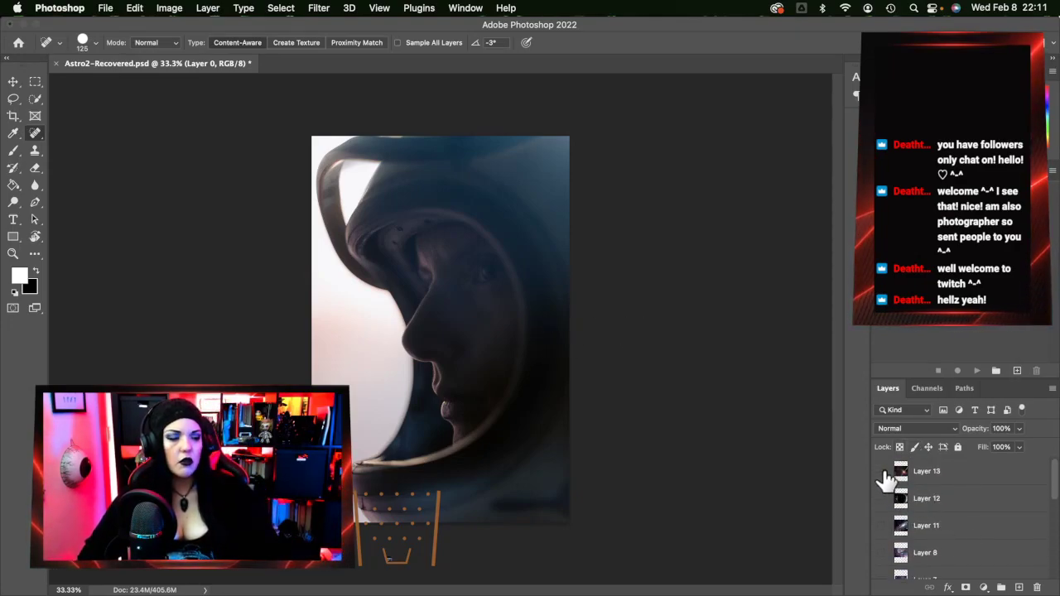
pyautogui.click(885, 472)
pyautogui.click(884, 473)
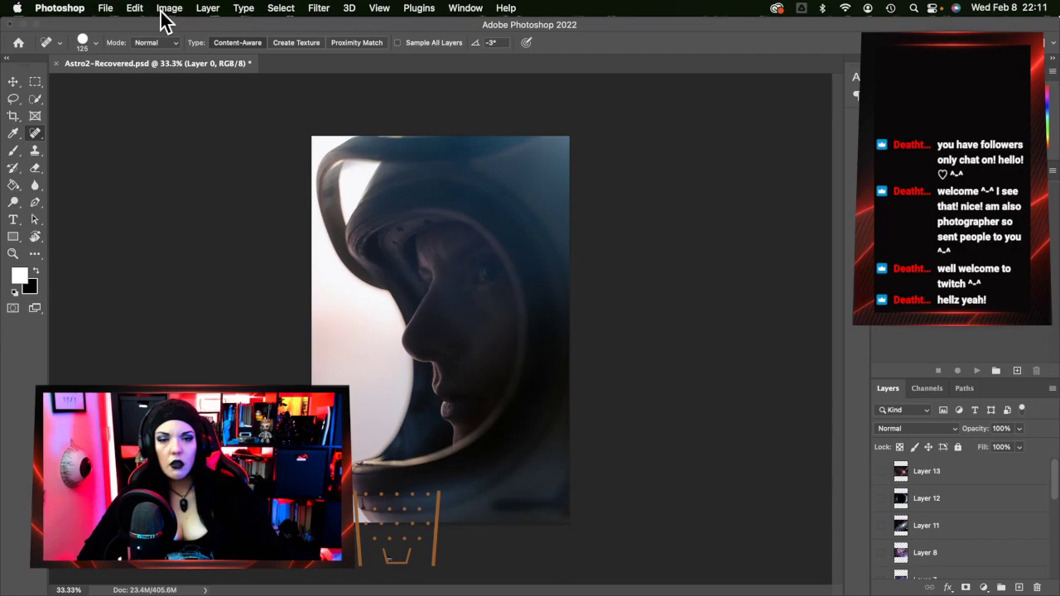
pyautogui.click(24, 26)
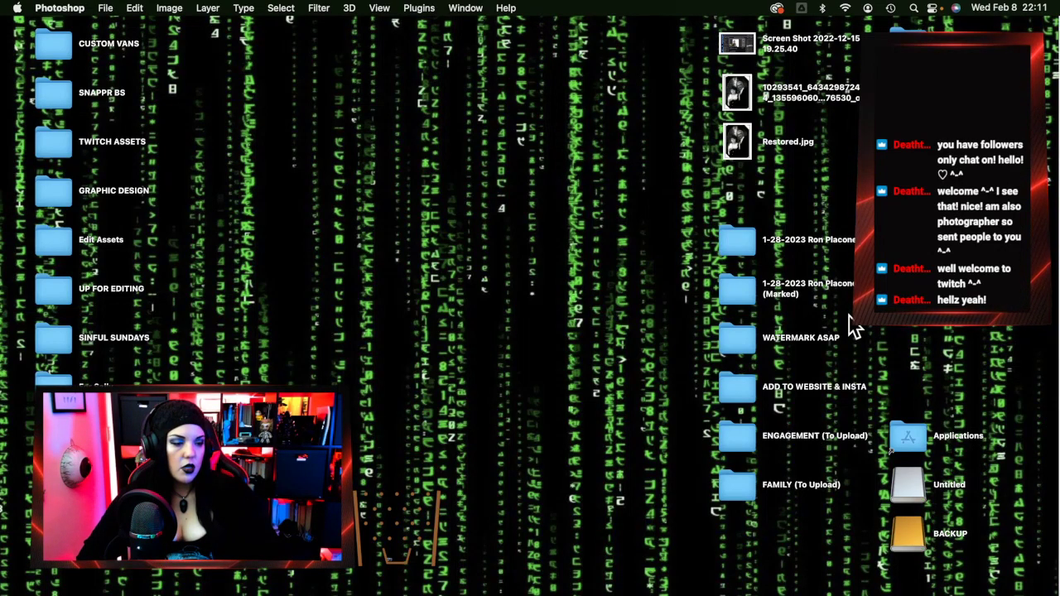
# Bring Chrome forward on the Big Click Energy YouTube channel and scroll to the page top
pyautogui.moveTo(1054, 377)
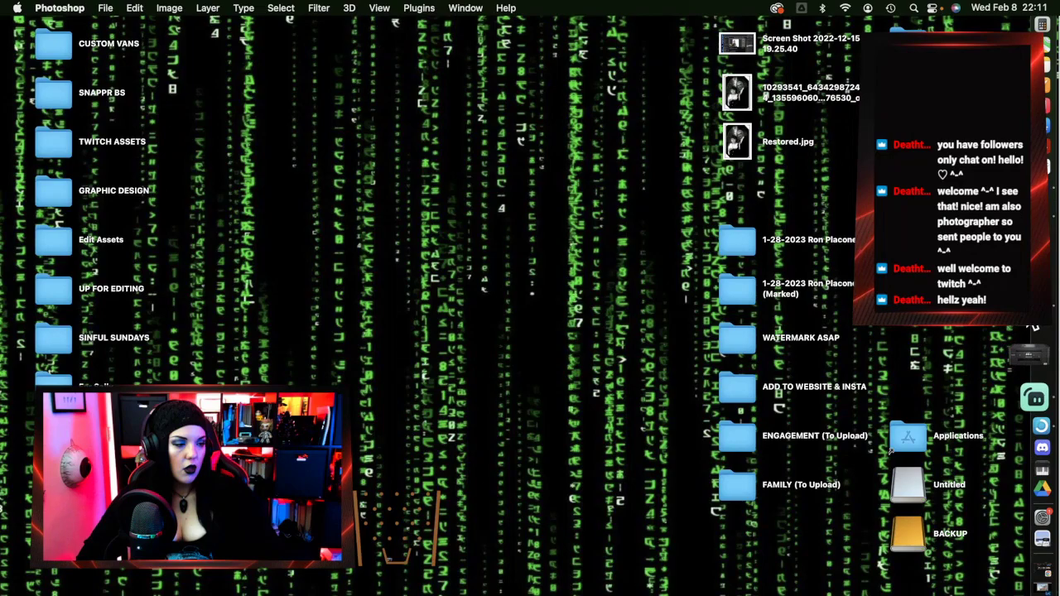
pyautogui.click(1028, 335)
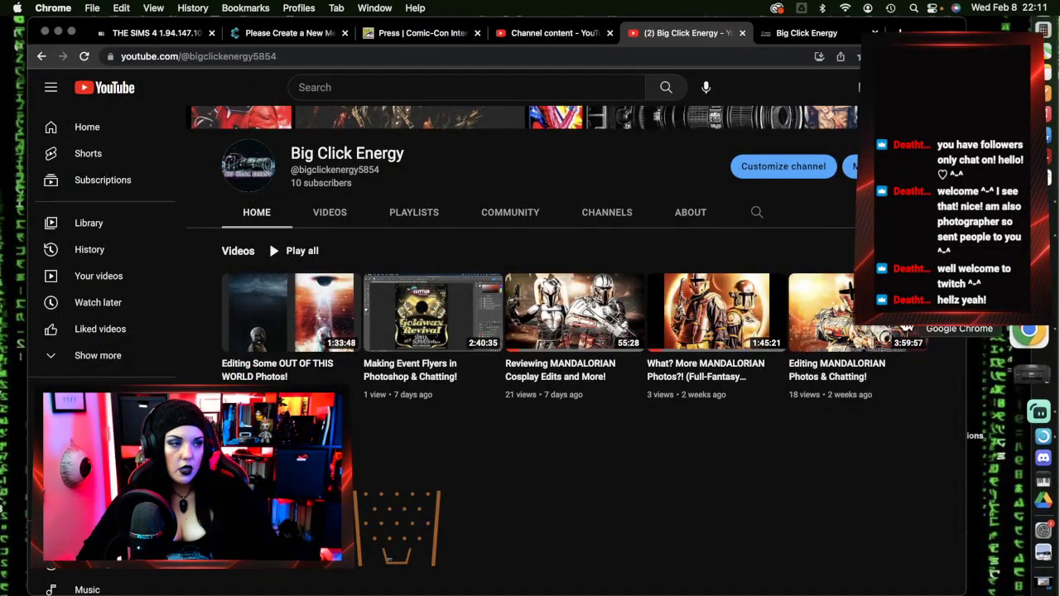
pyautogui.moveTo(422, 284)
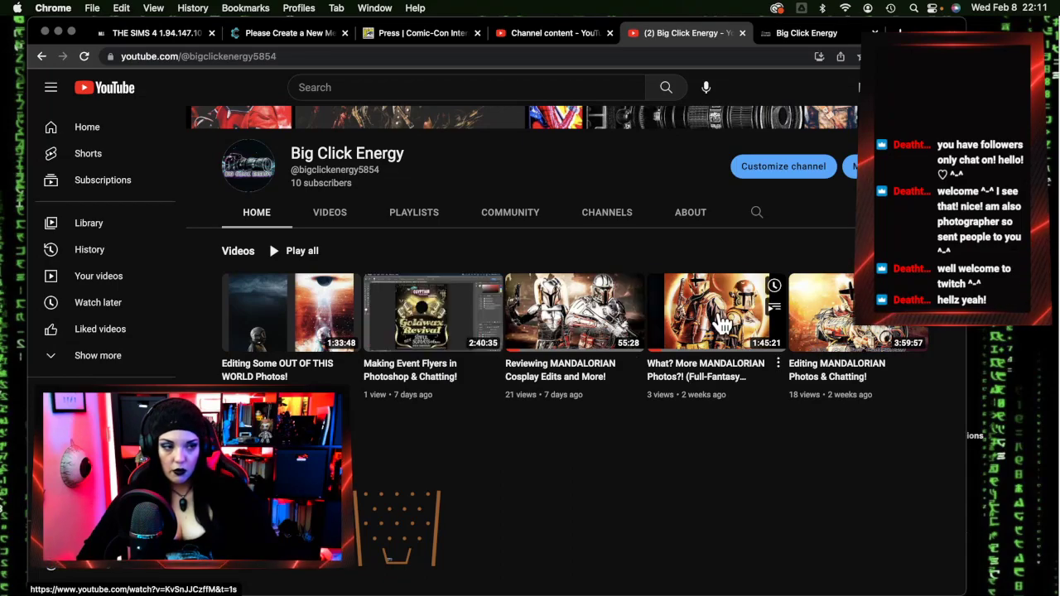
pyautogui.scroll(2, 717, 323)
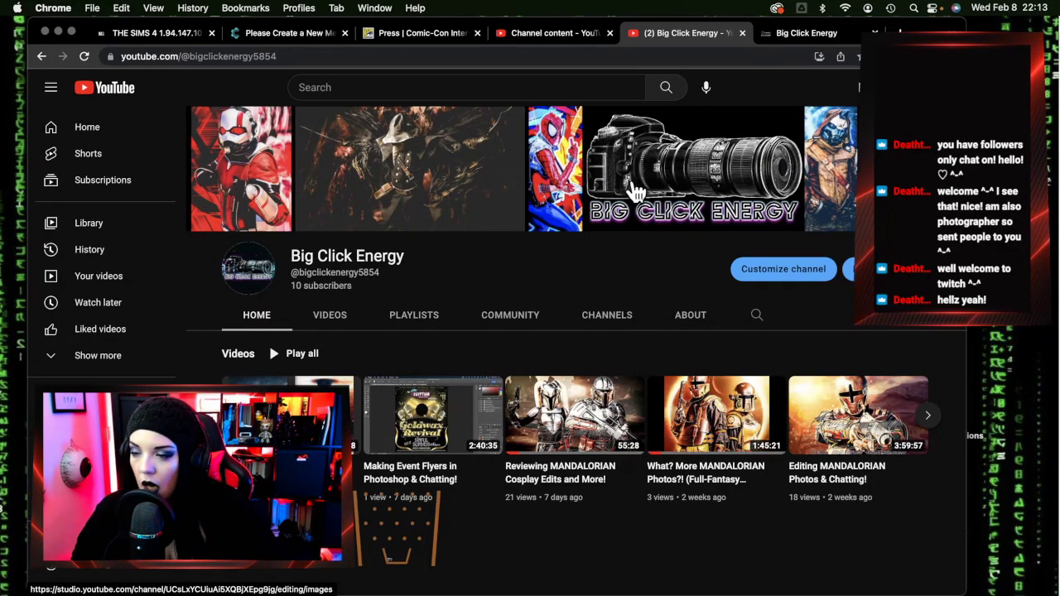
# Minimize the Chrome window showing the YouTube channel to reveal the desktop
pyautogui.moveTo(497, 402)
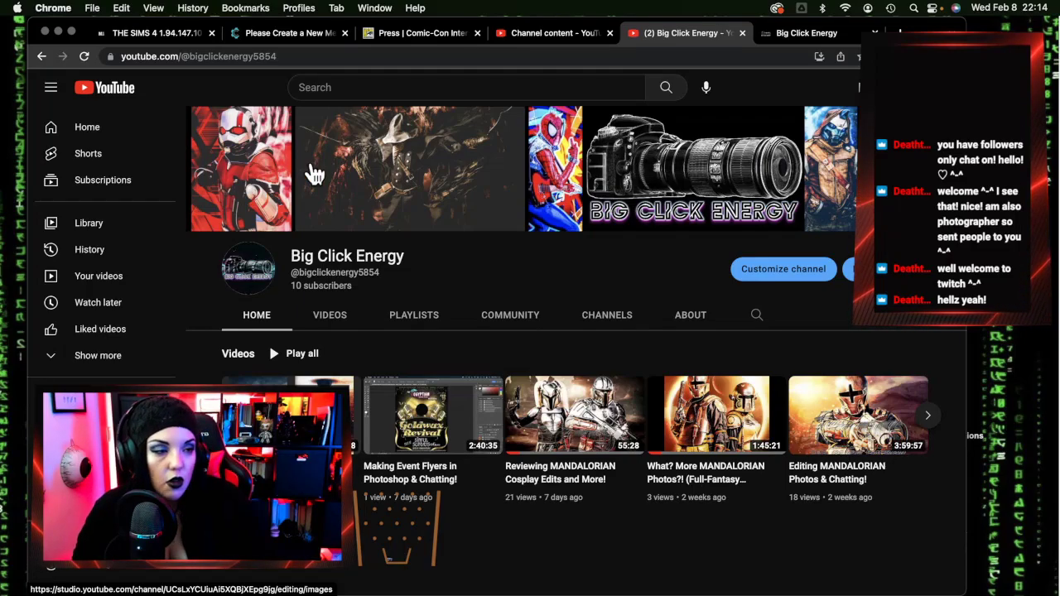
pyautogui.click(58, 32)
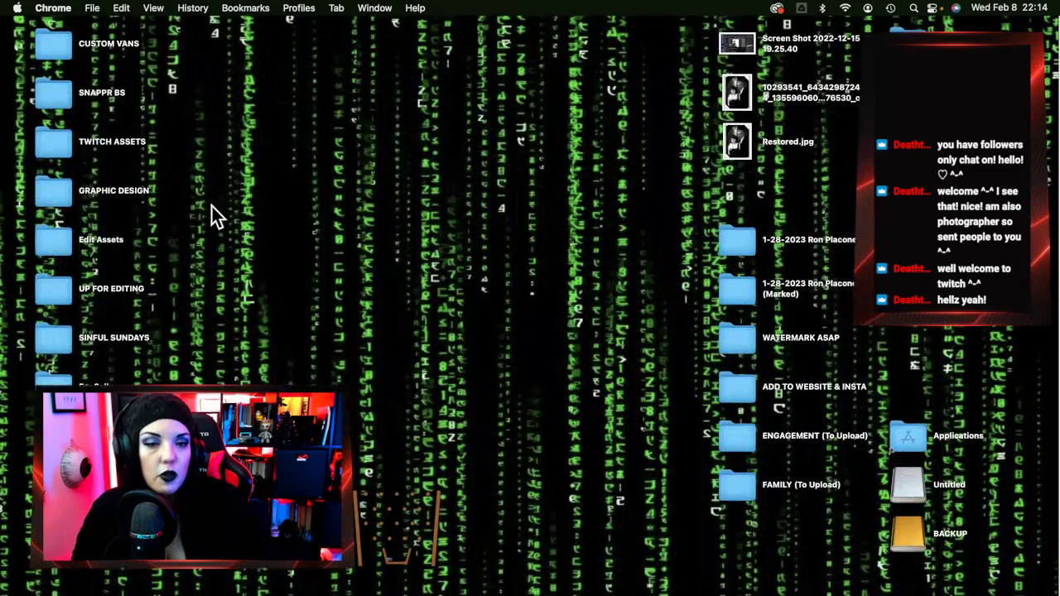